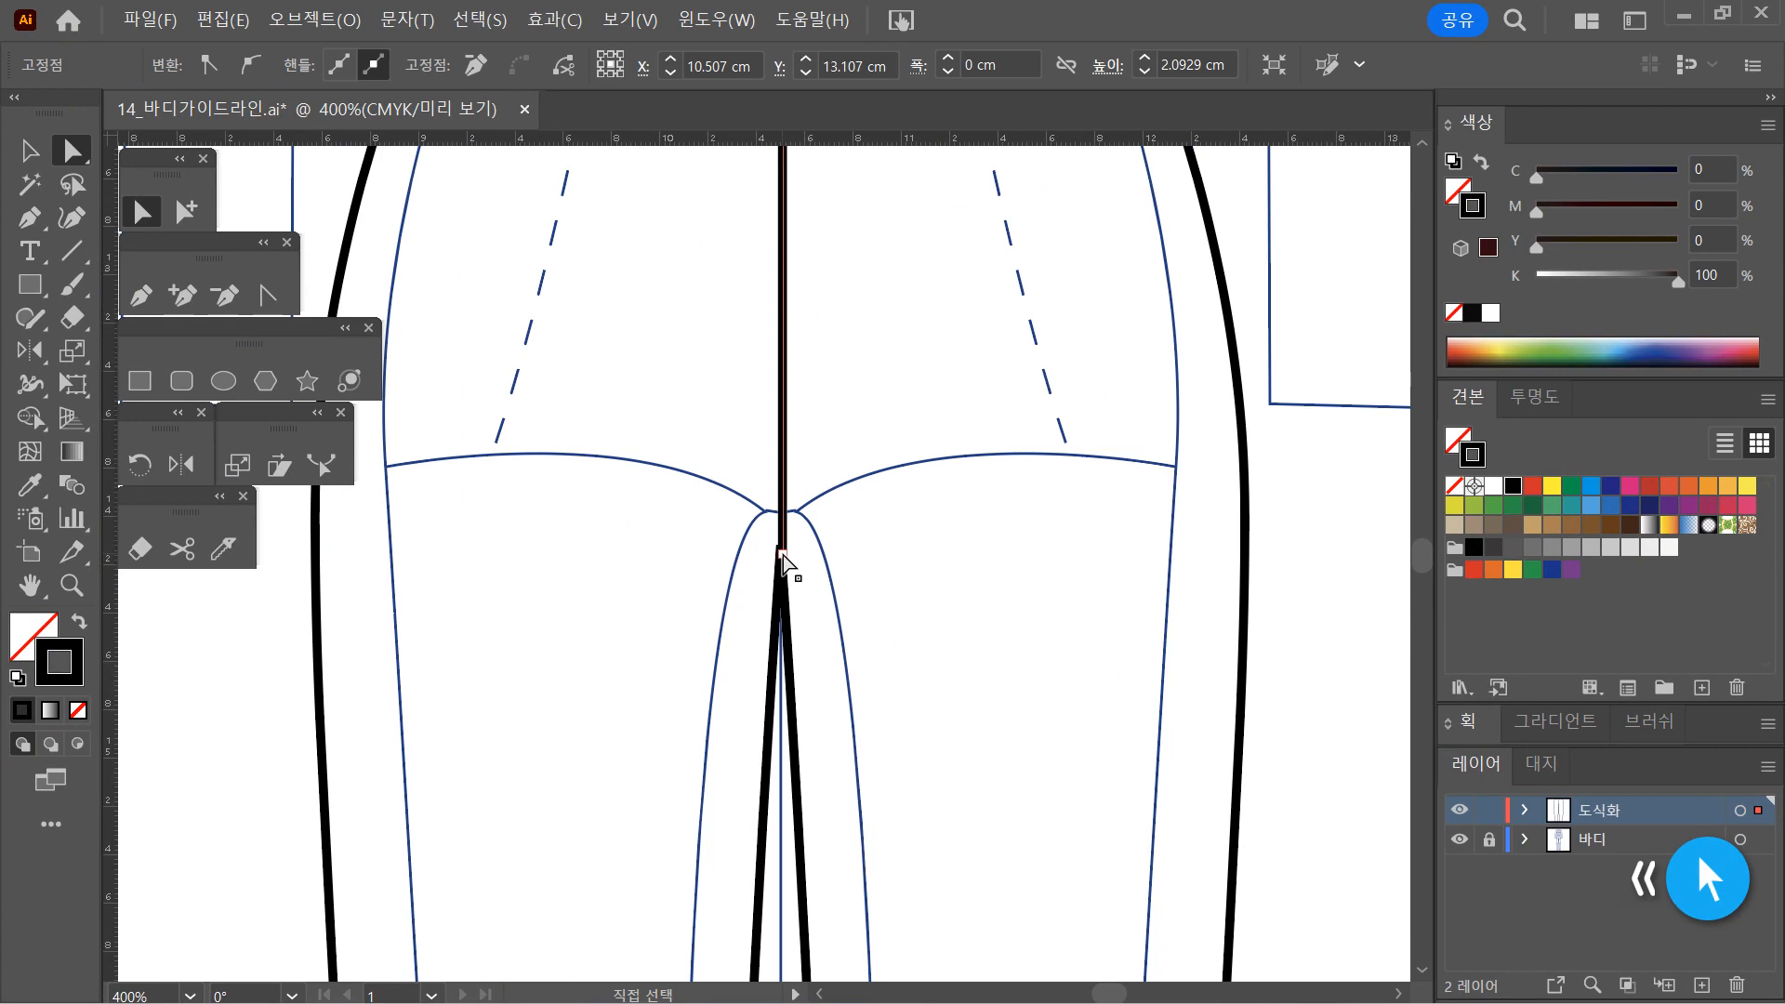
Snap the centre line's lower end onto the crotch point and color its stroke cyan blue
drag(783, 555, 778, 558)
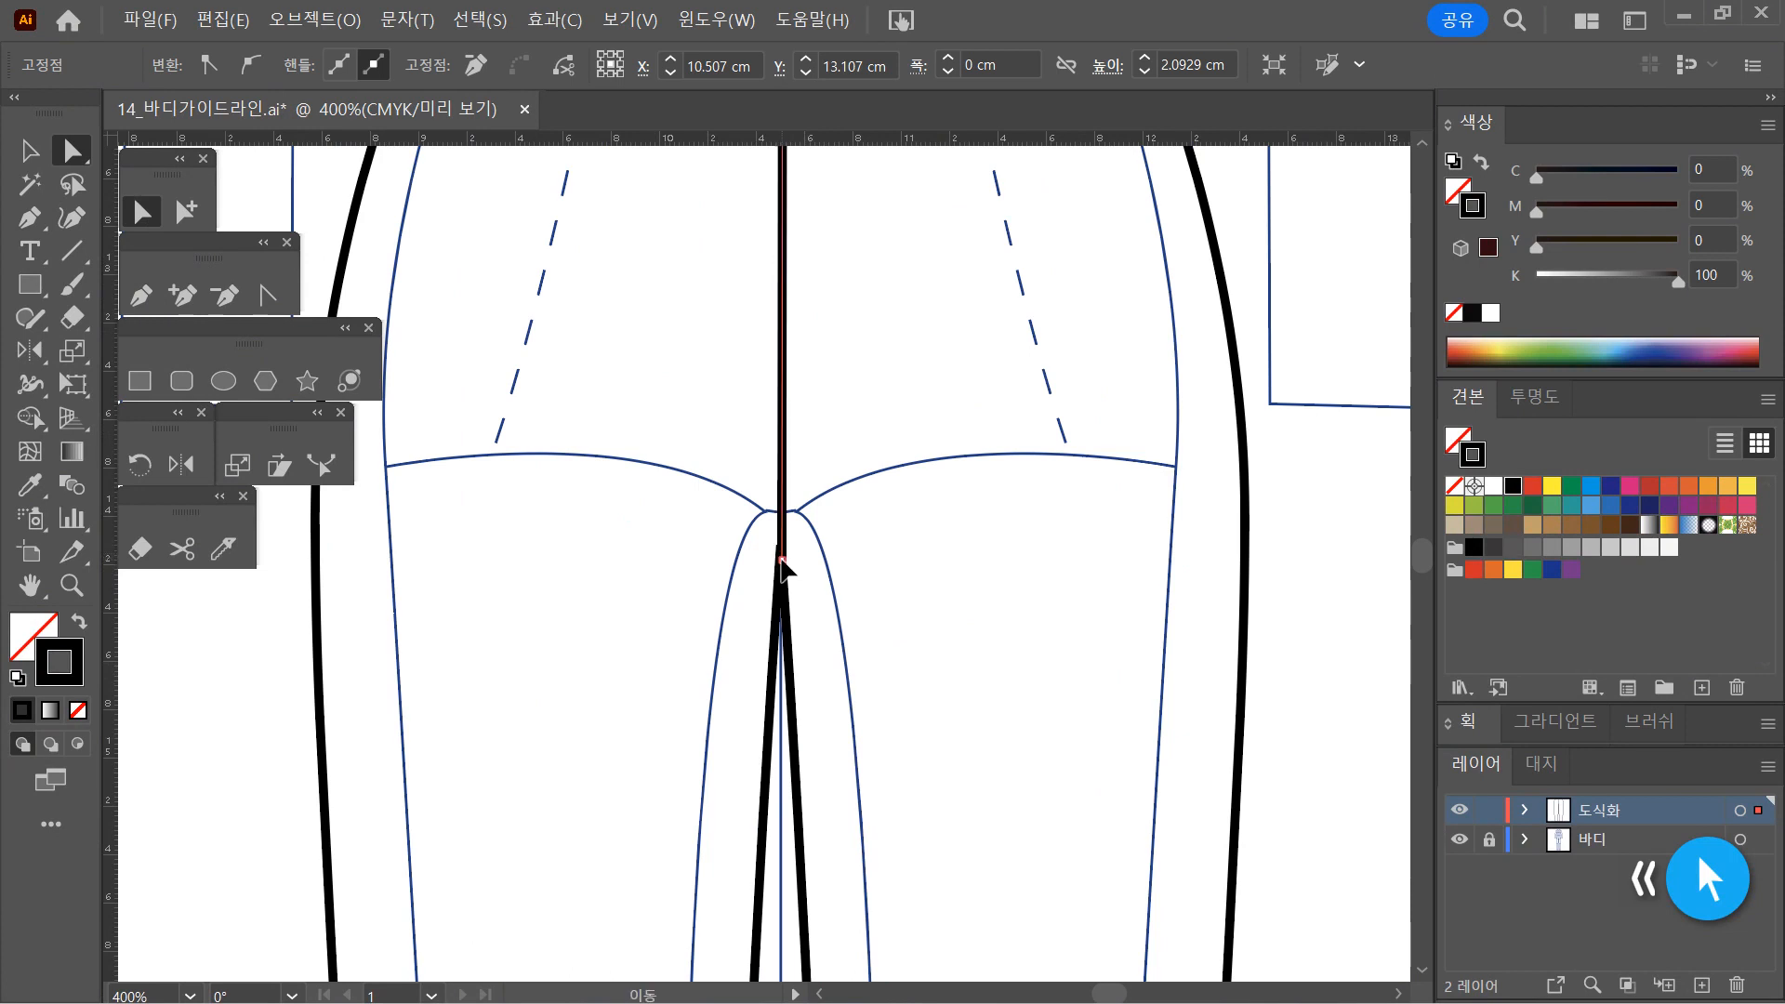
click(1063, 581)
scroll(1004, 742, up, 6)
scroll(1004, 742, left, 2)
click(29, 150)
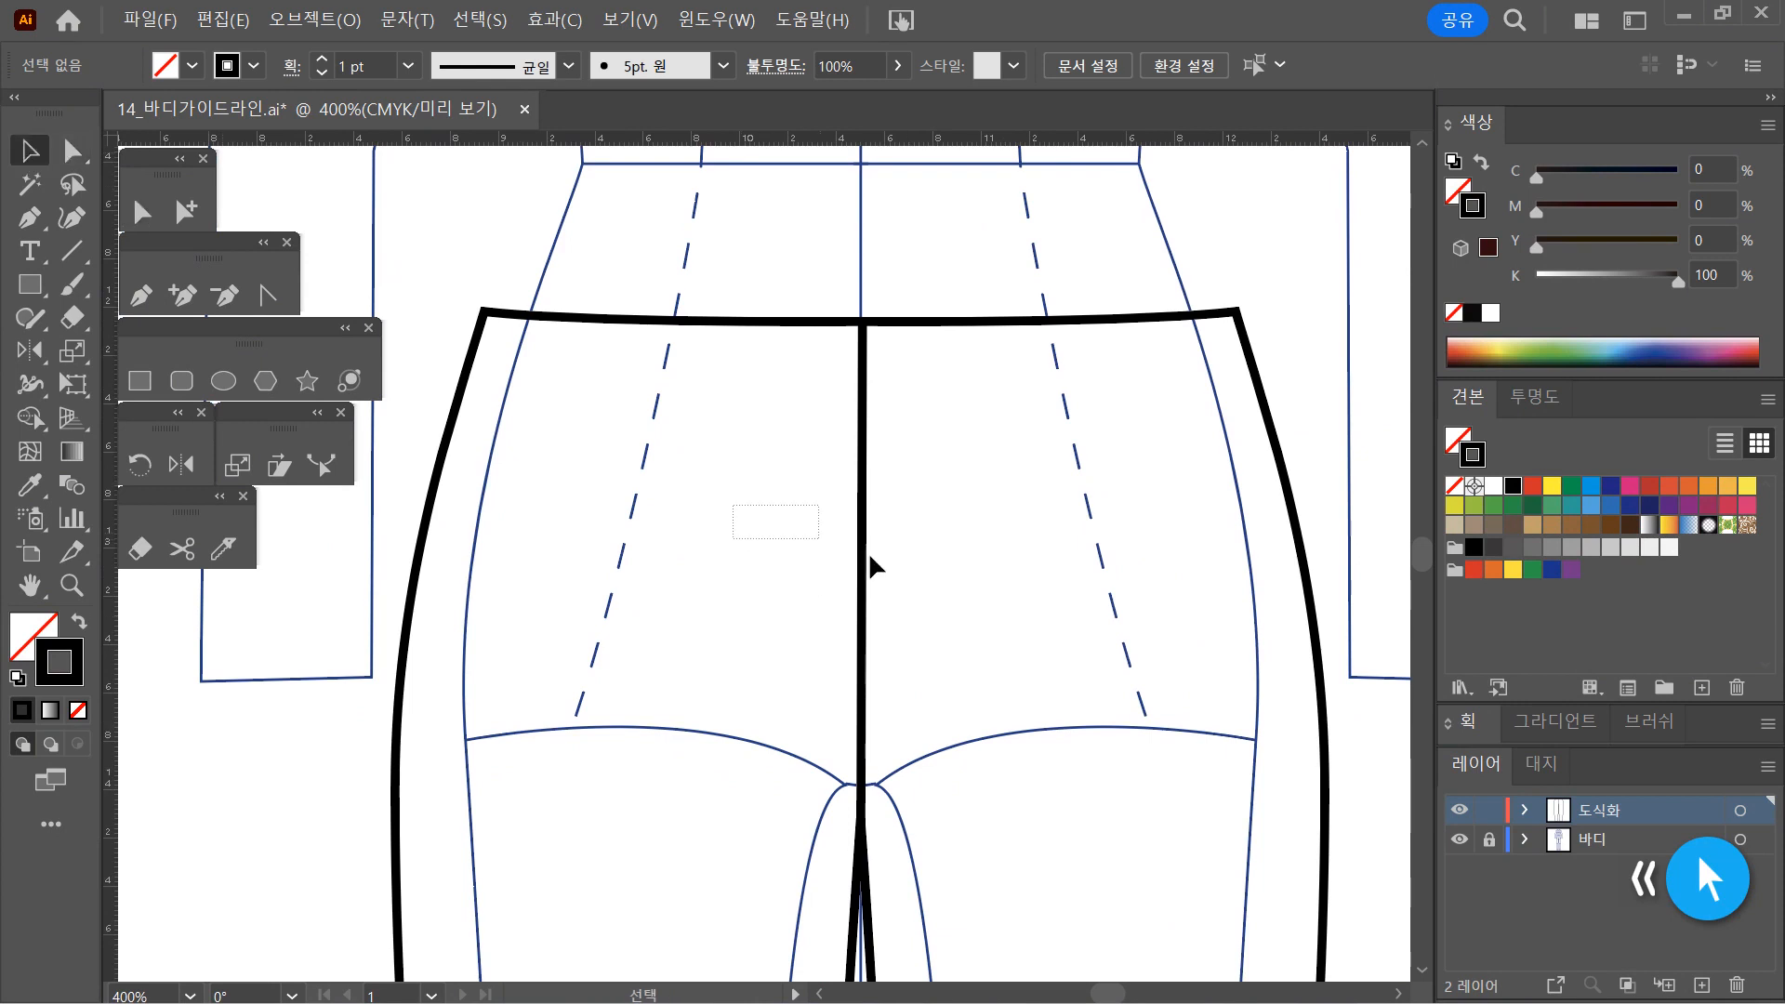
drag(871, 558, 878, 563)
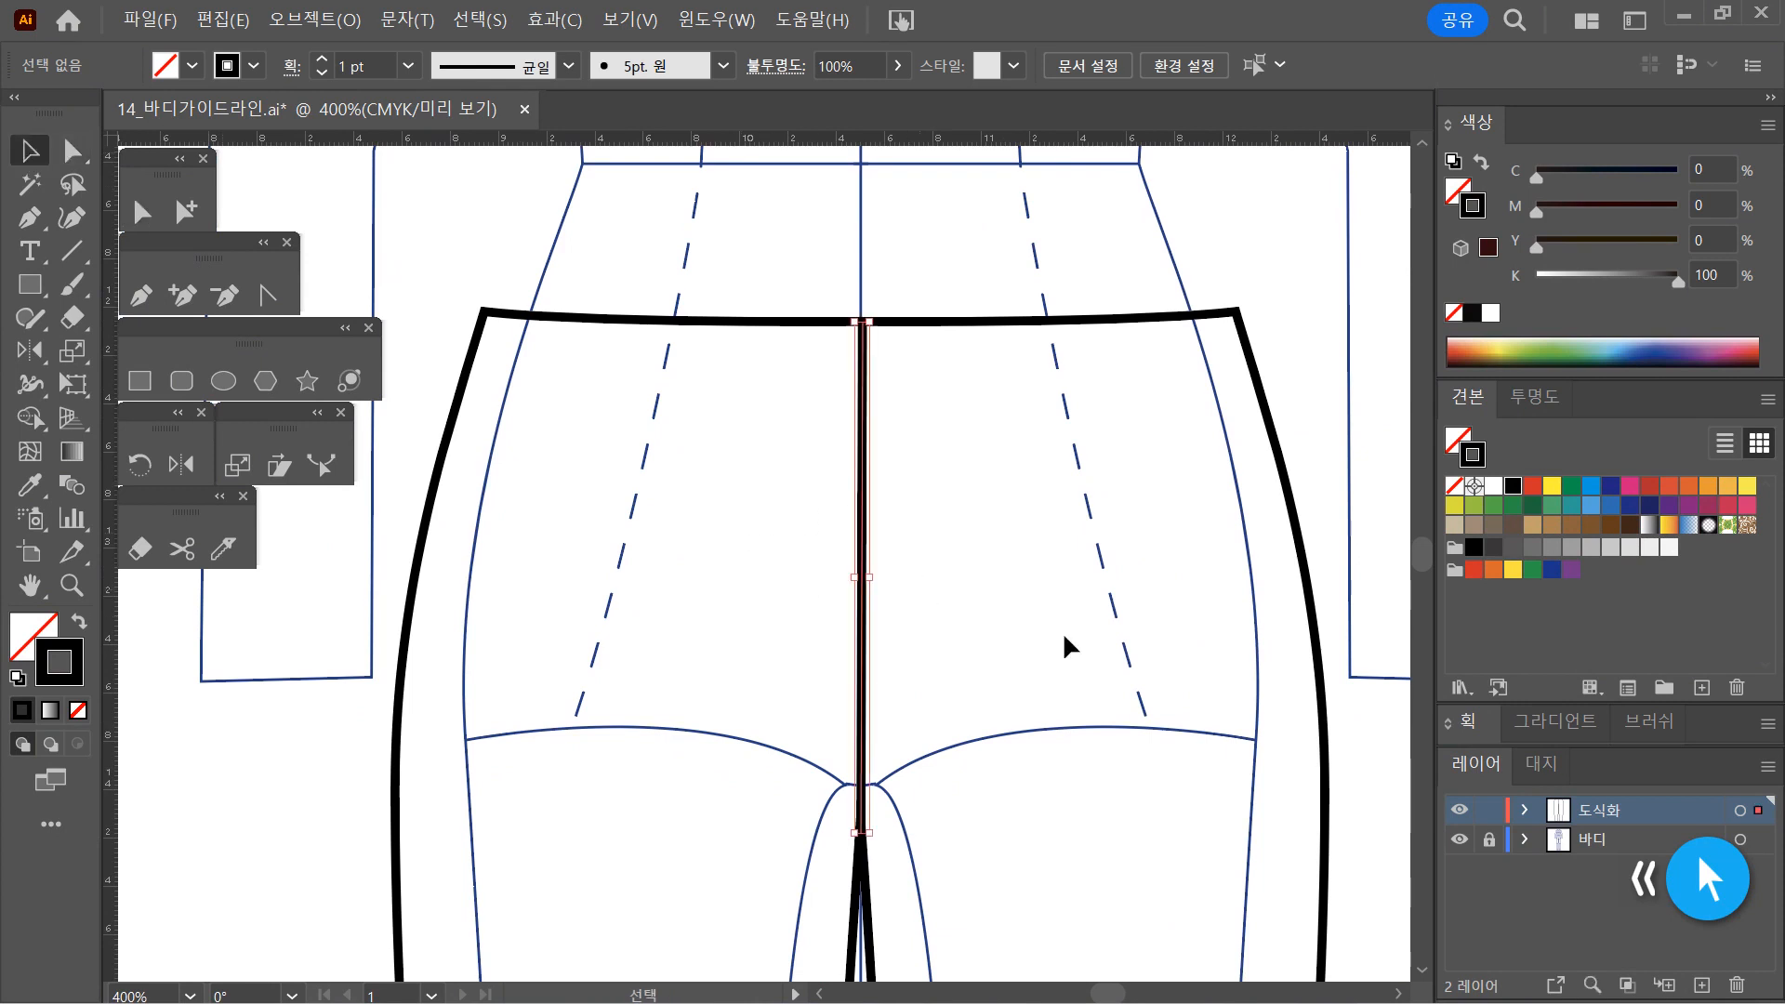
click(1591, 488)
click(1187, 521)
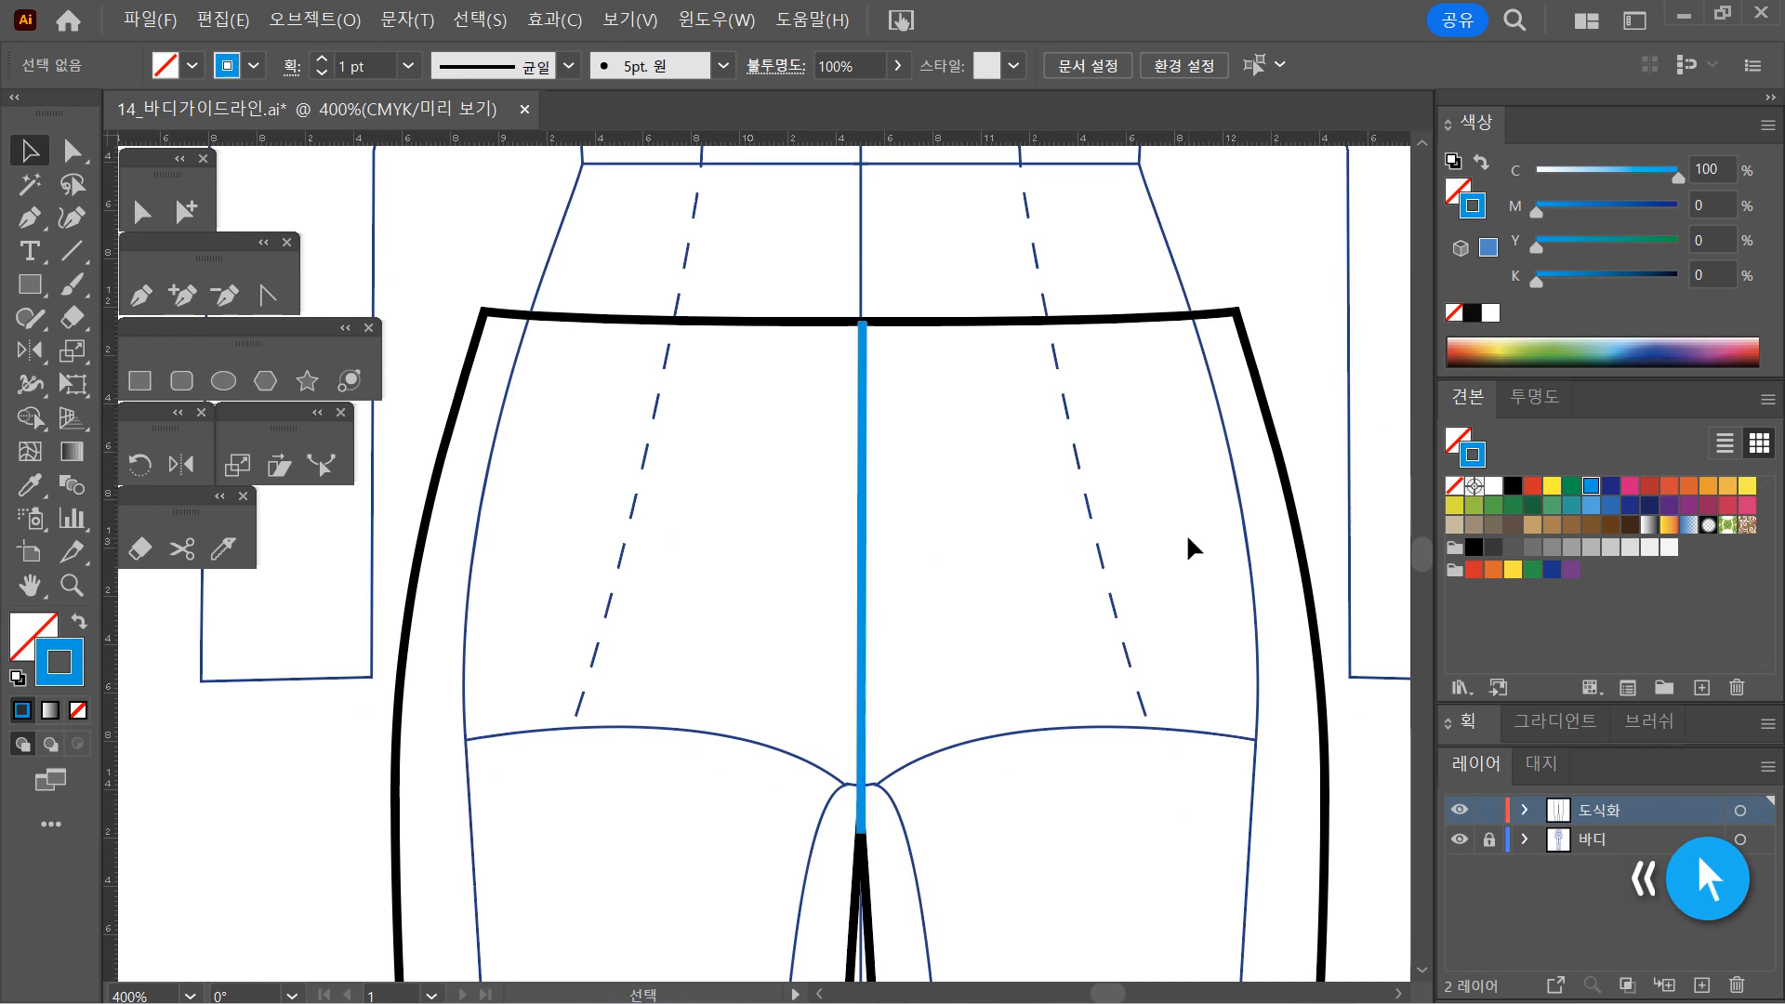
Write the letters A and B with the Paintbrush above the waistline's left and right corners
key(space)
drag(1125, 546, 1125, 582)
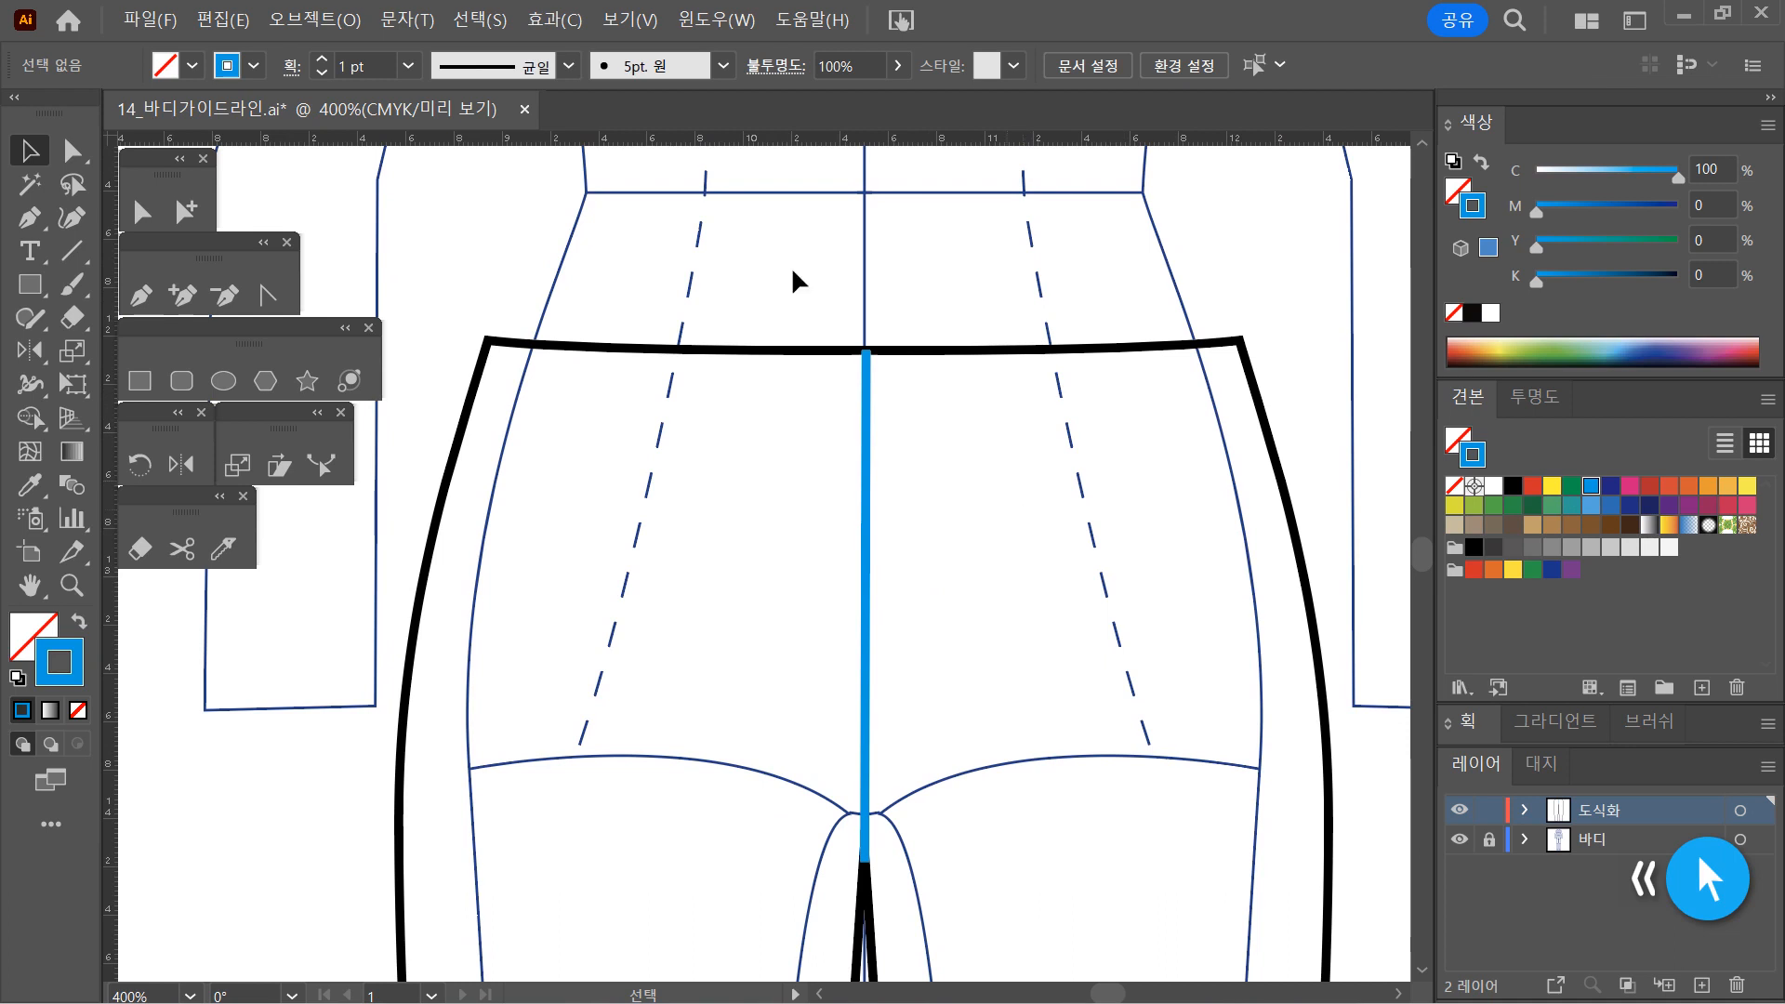
key(b)
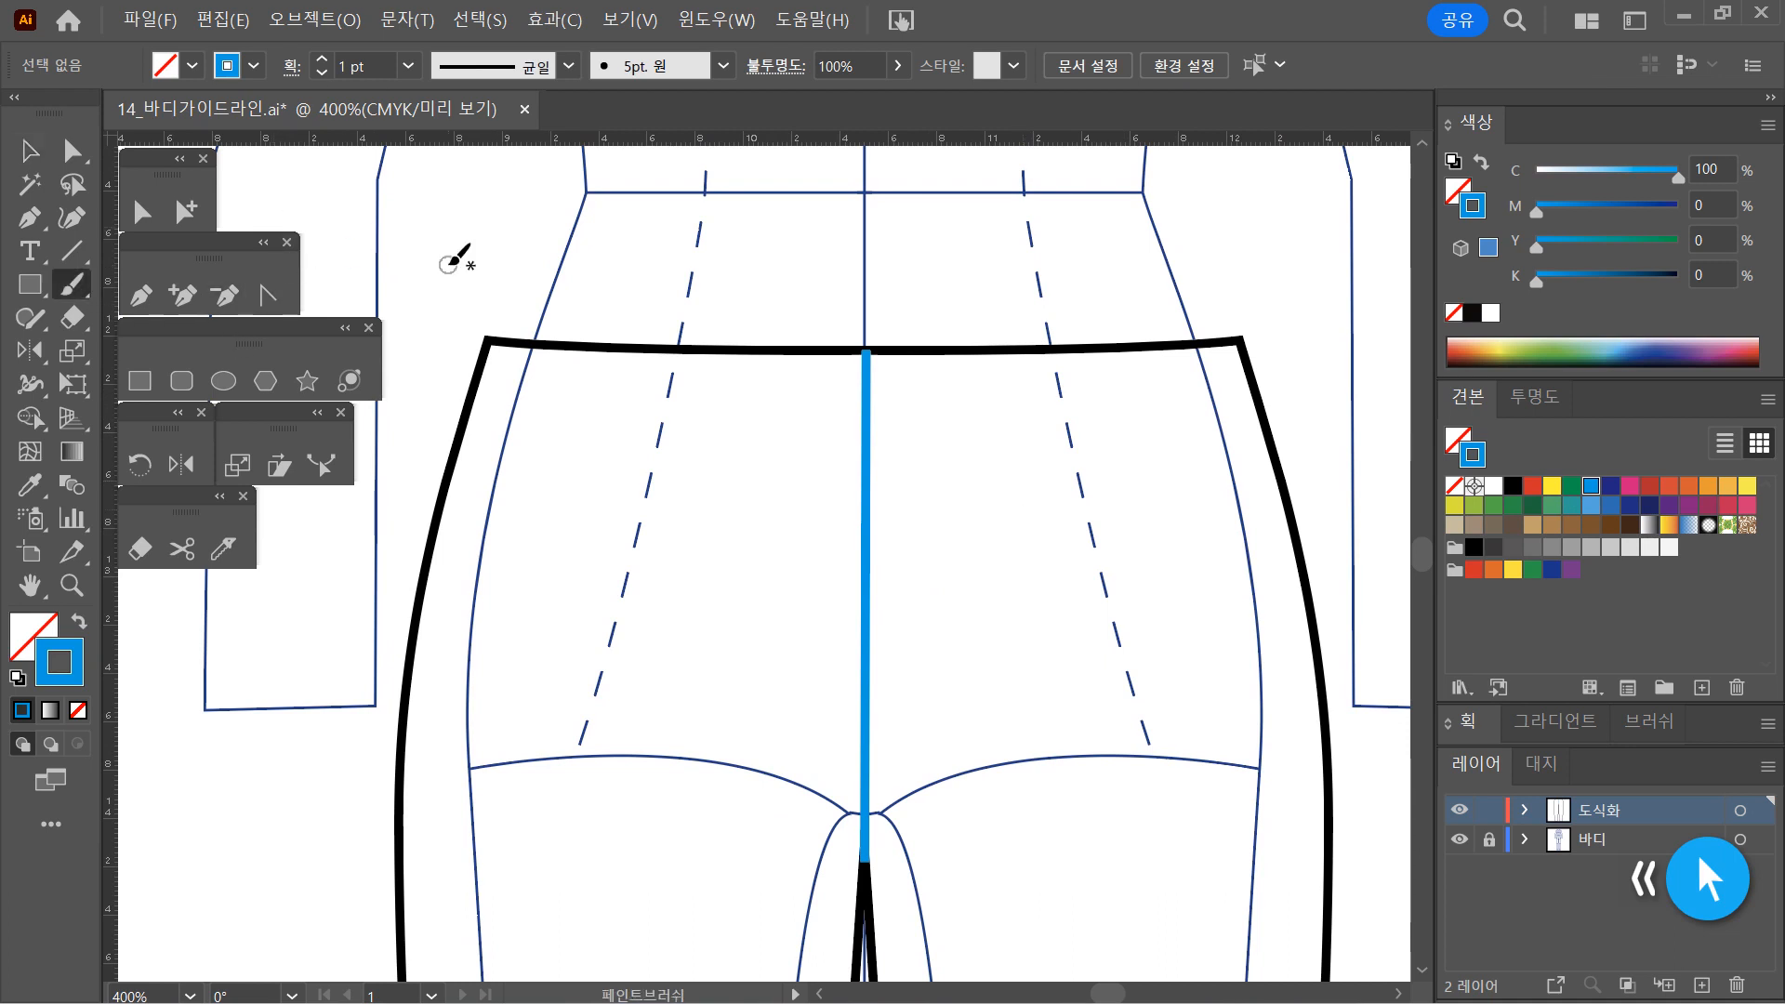
mouse_move(441, 286)
mouse_down()
mouse_move(476, 206)
mouse_move(491, 272)
mouse_up()
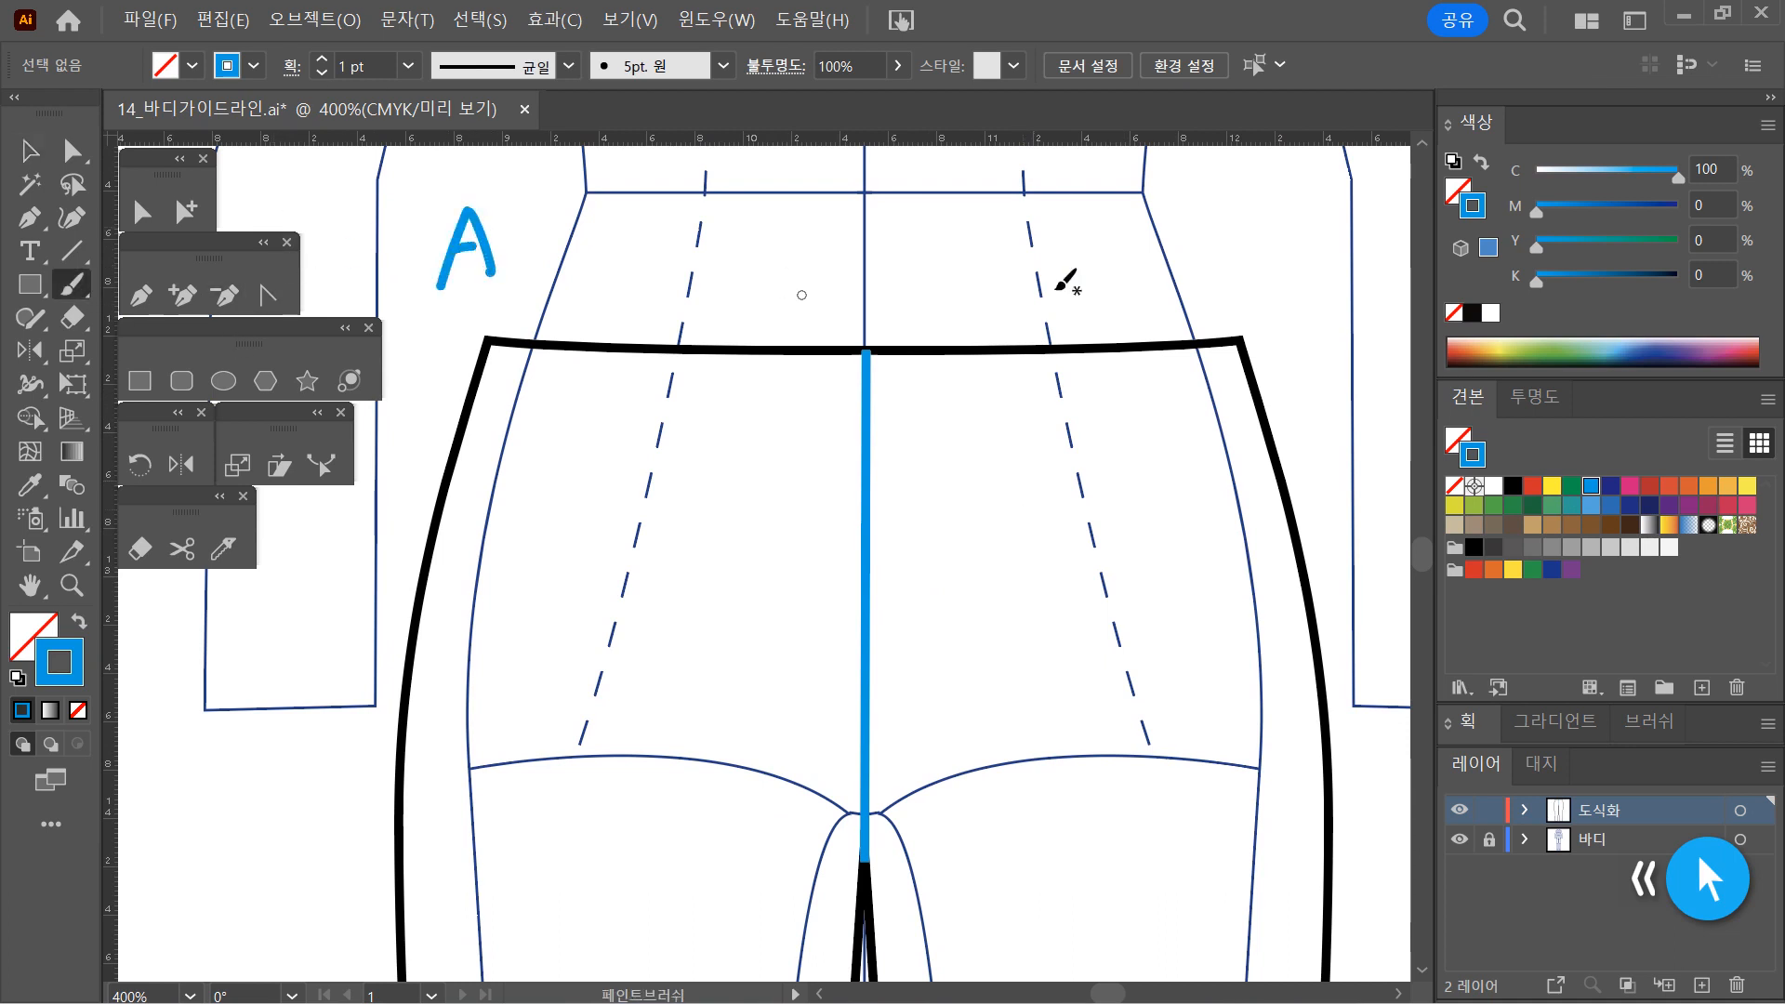
mouse_move(1246, 297)
mouse_down()
mouse_move(1301, 226)
mouse_move(1271, 269)
mouse_move(1301, 289)
mouse_move(1248, 300)
mouse_up()
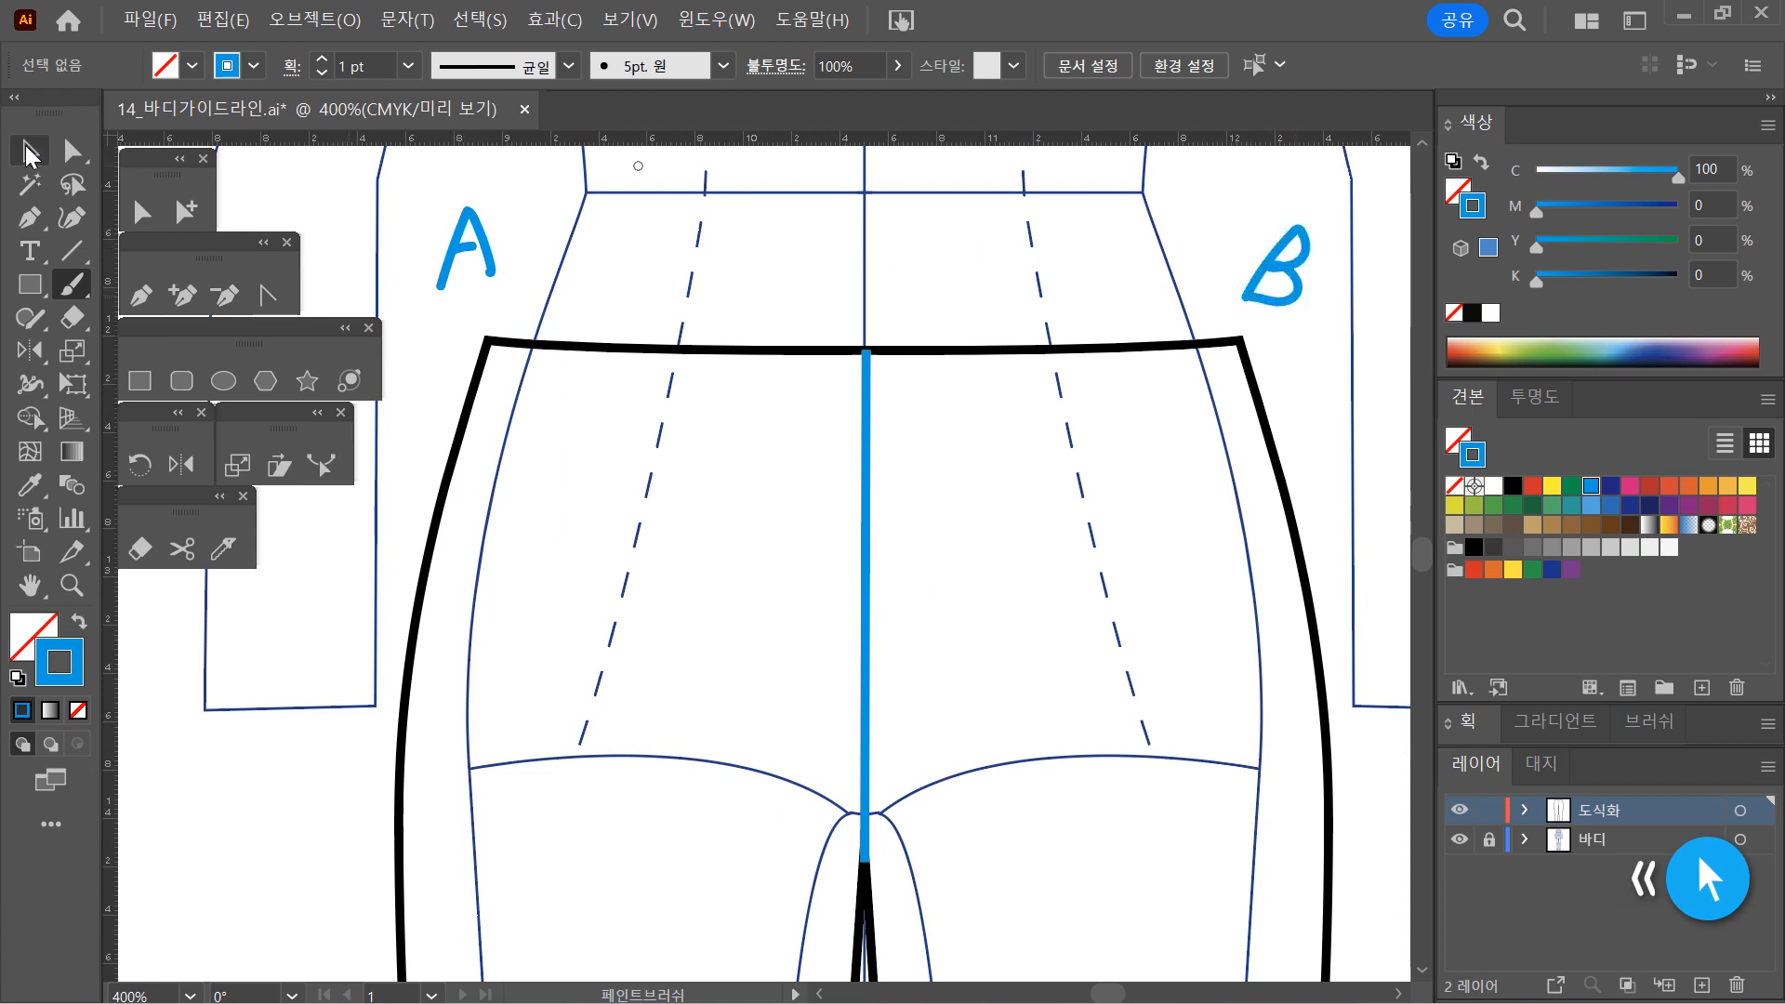
click(71, 150)
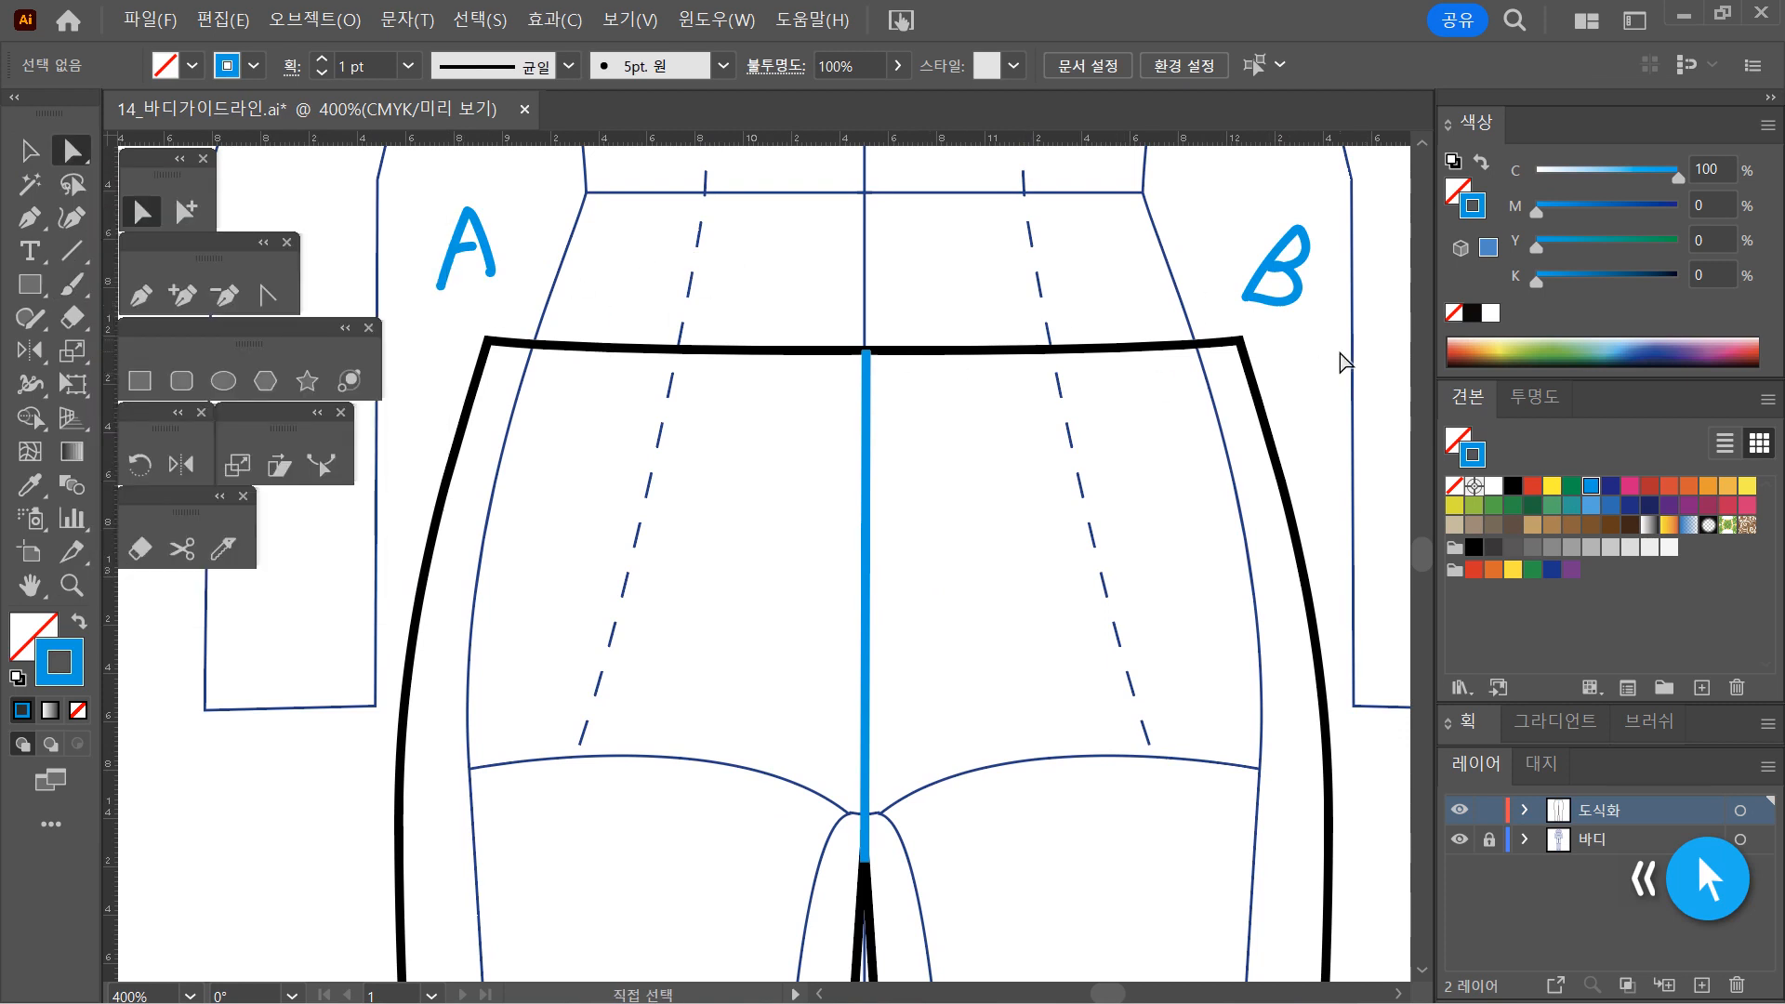
drag(630, 277, 1095, 443)
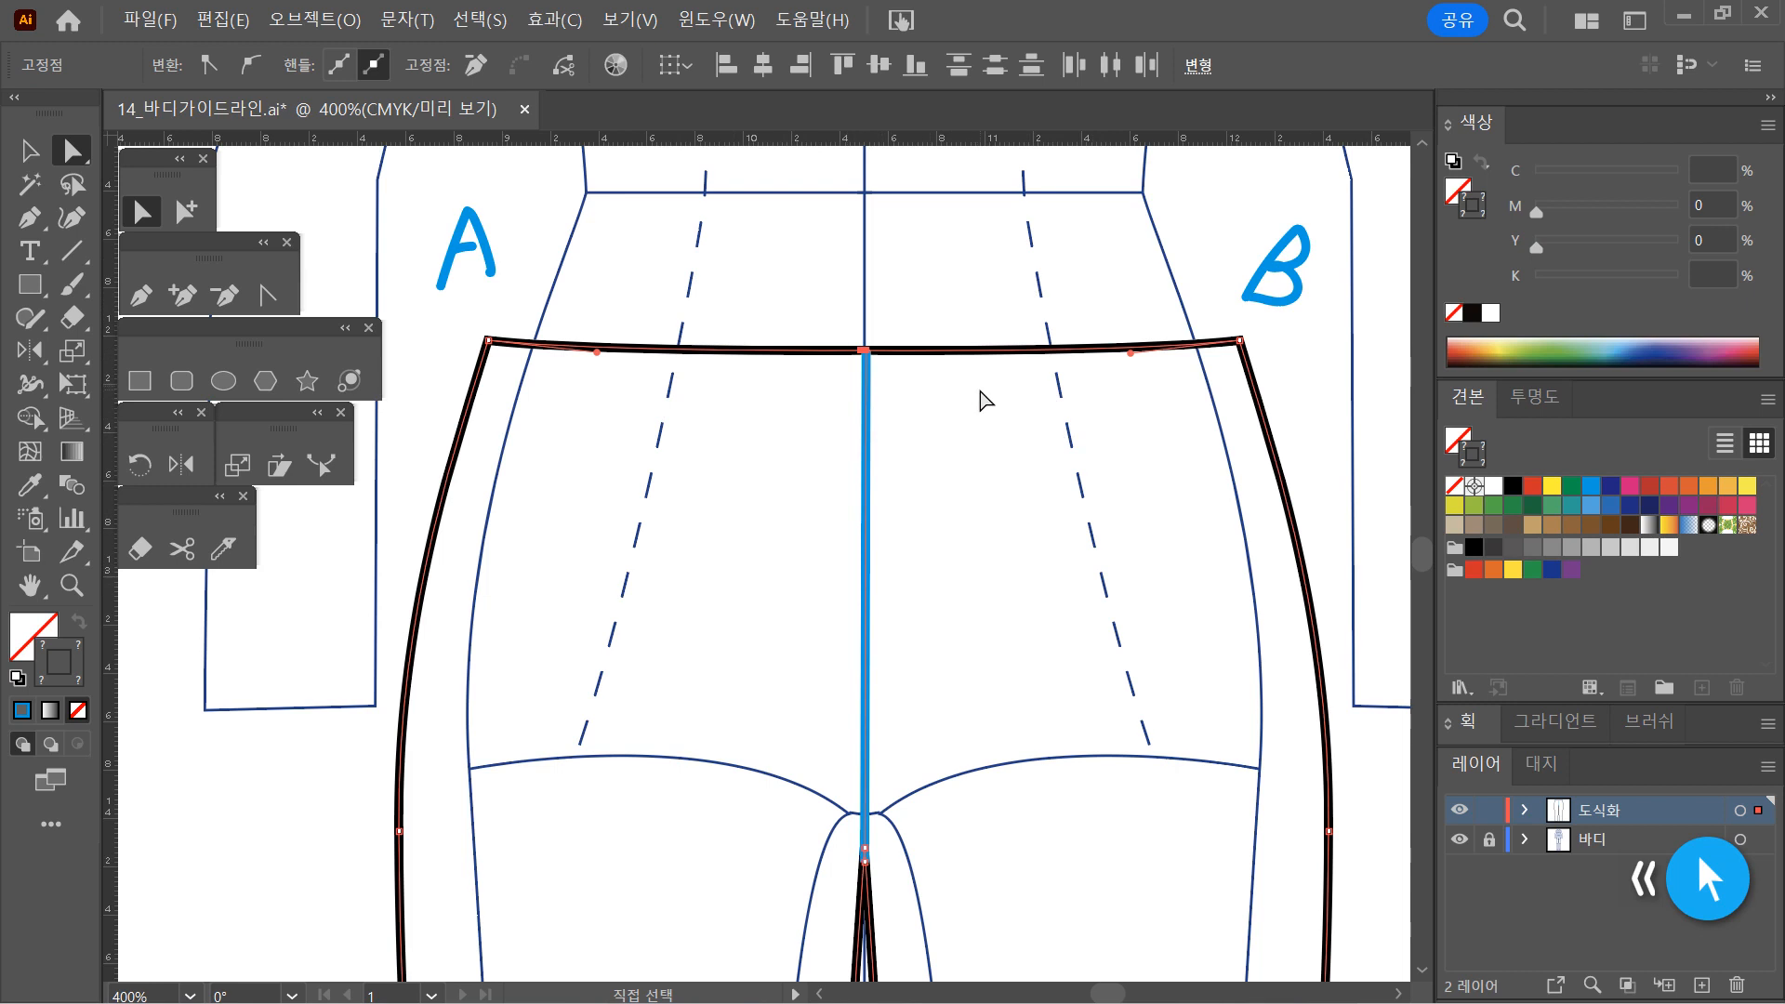
click(35, 148)
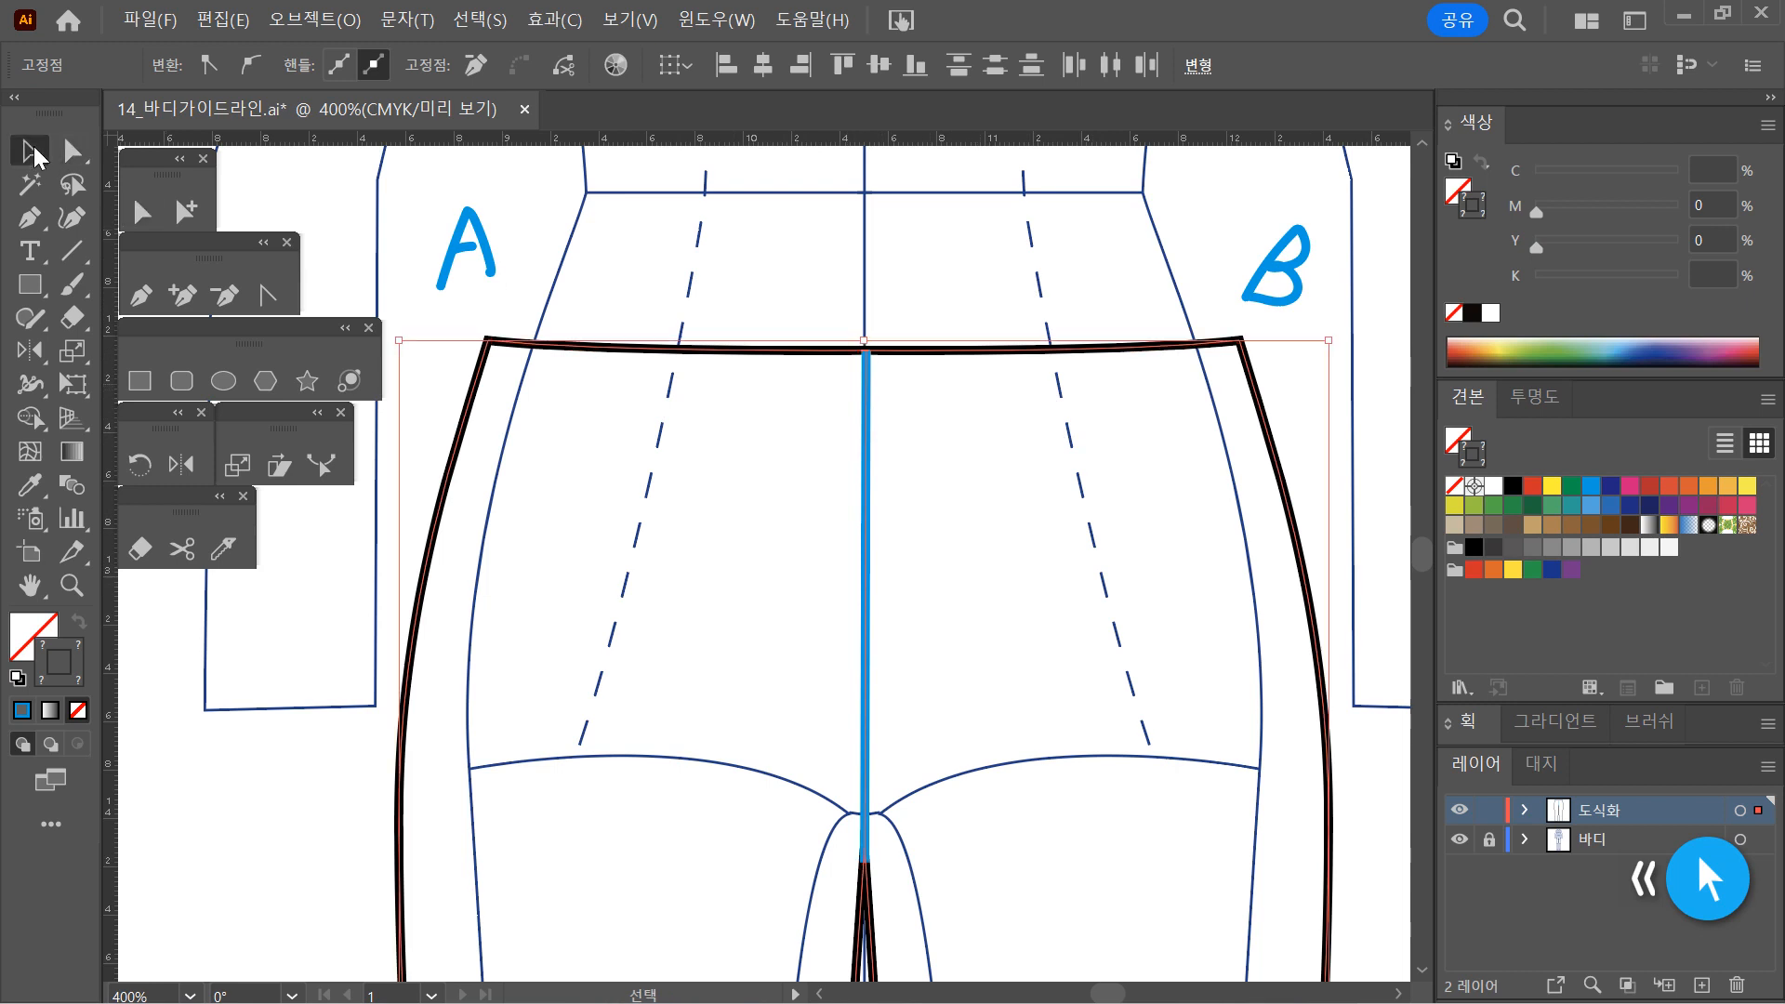
click(774, 490)
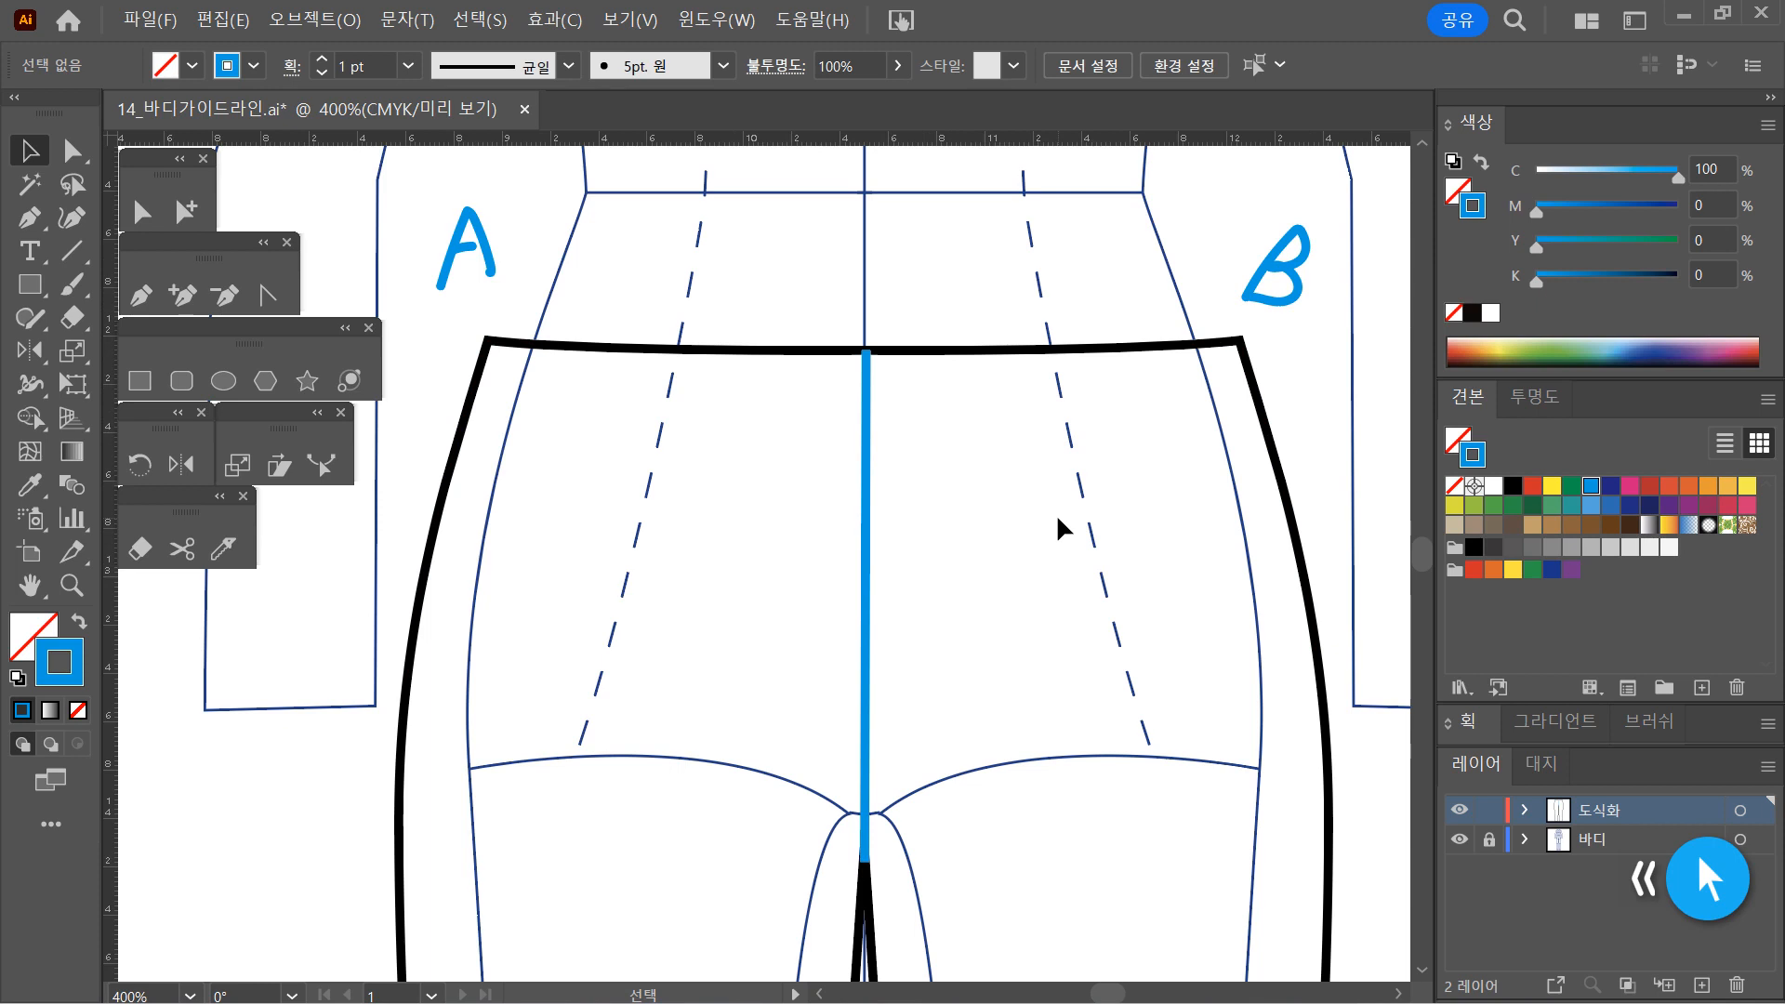
Lock the blue centre line so it cannot be selected
drag(857, 505, 935, 573)
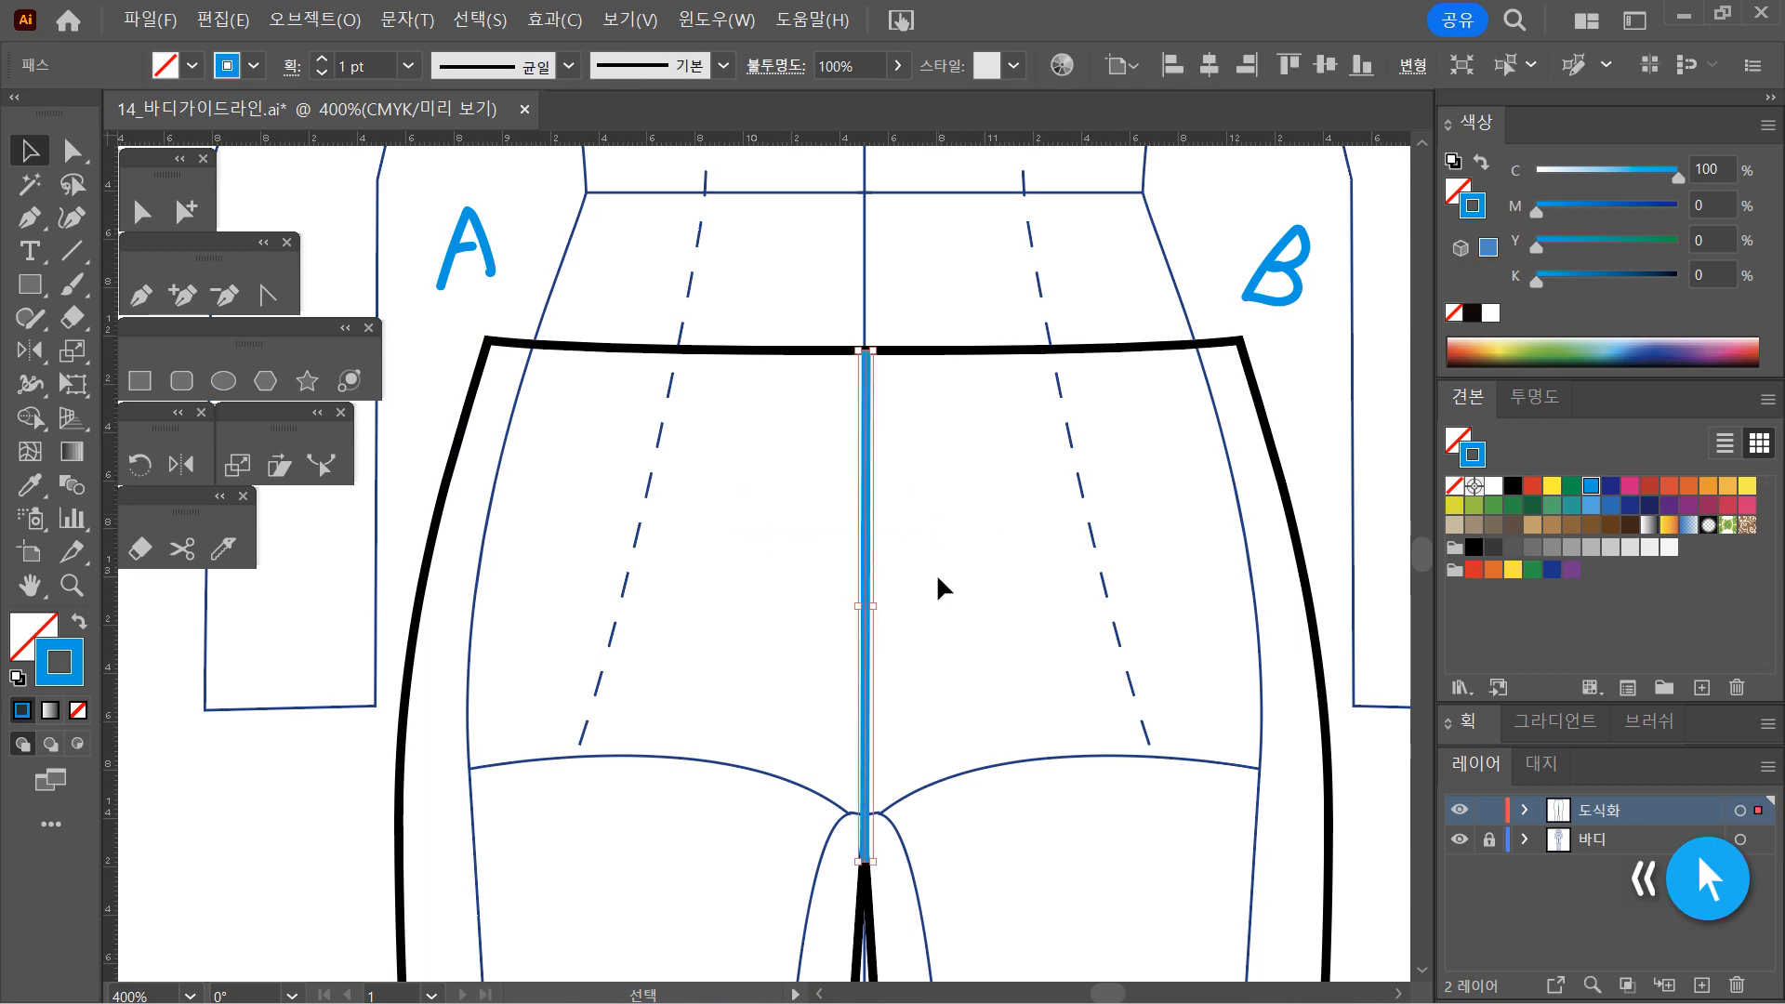
click(321, 20)
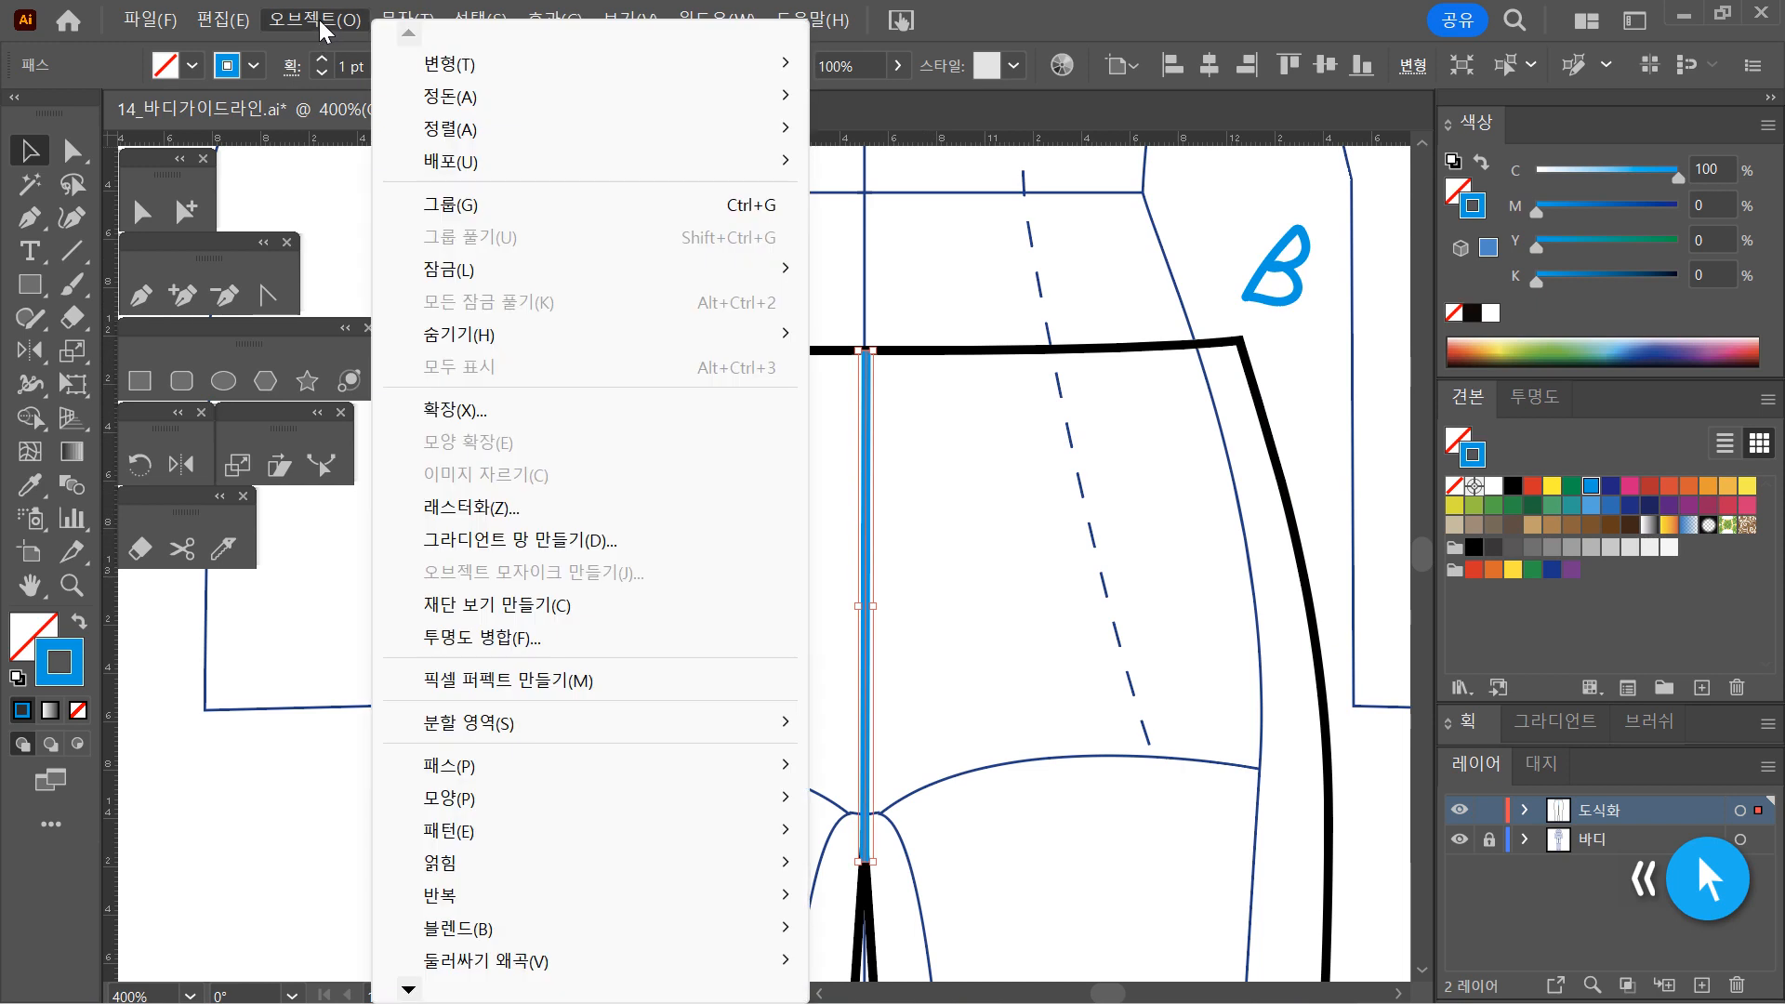
mouse_move(554, 274)
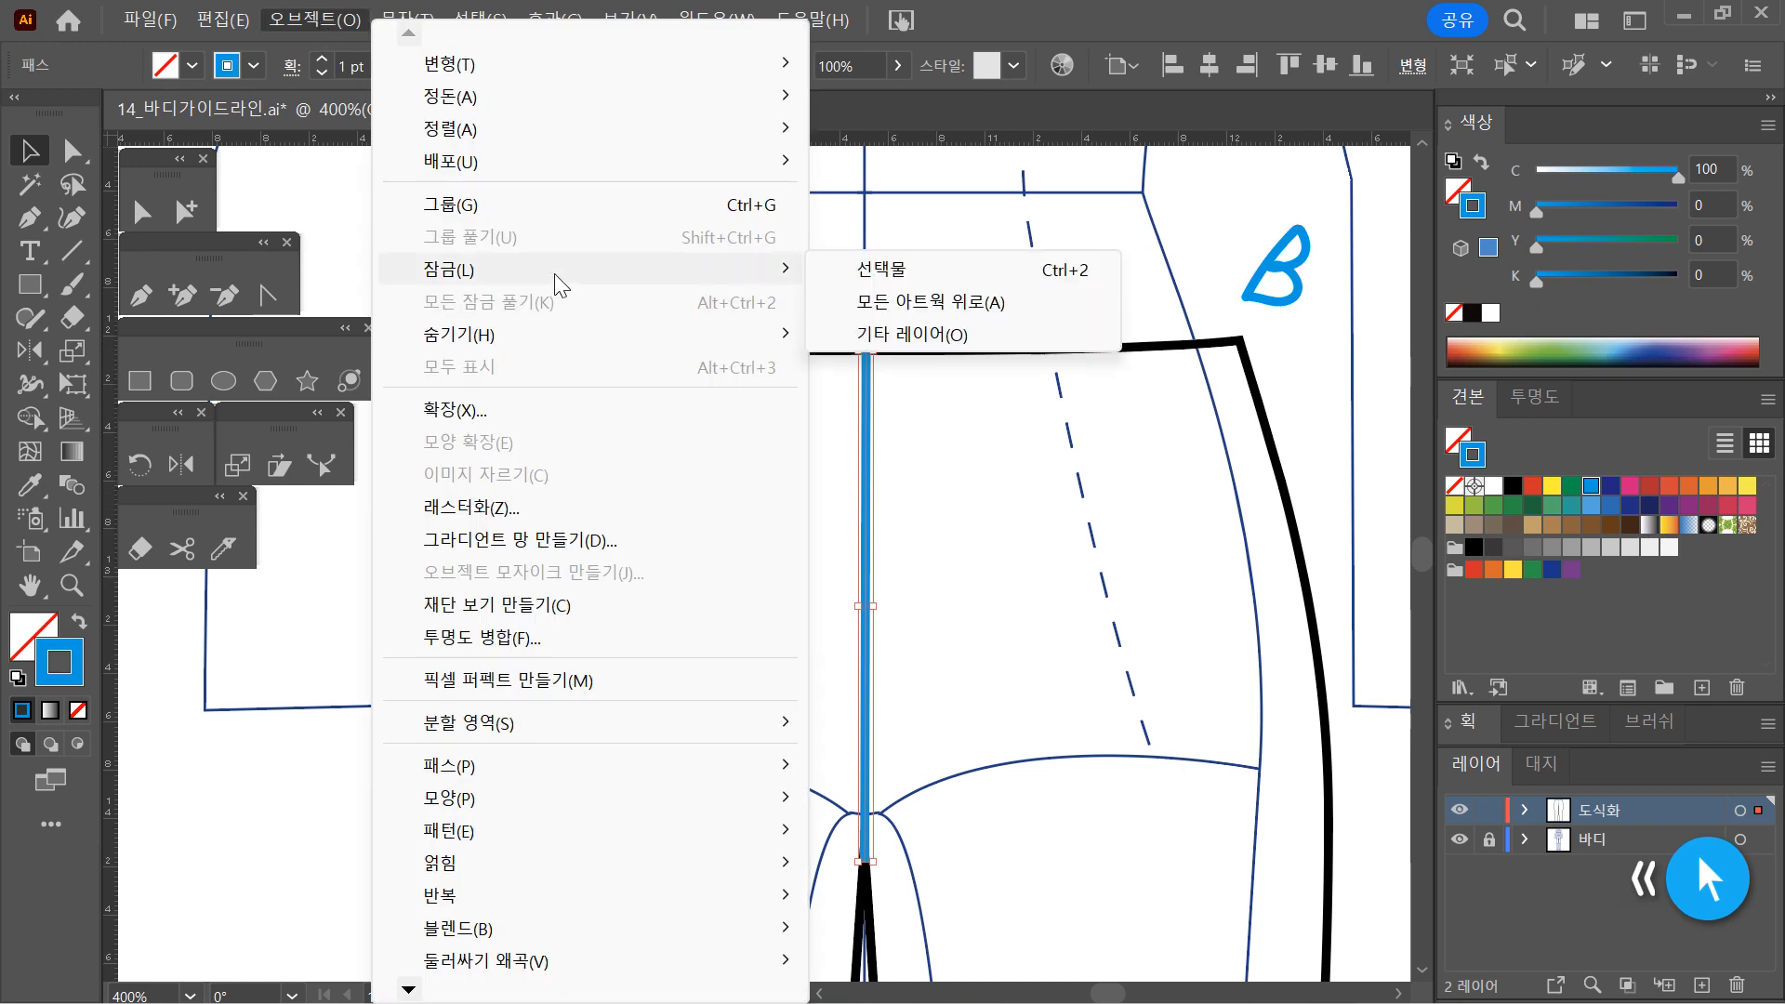
click(874, 275)
drag(989, 618, 845, 465)
drag(935, 556, 773, 450)
drag(984, 534, 815, 503)
Duplicate the waistline segments between corners A and B in place and give the copy a green stroke (C=100, Y=100)
key(a)
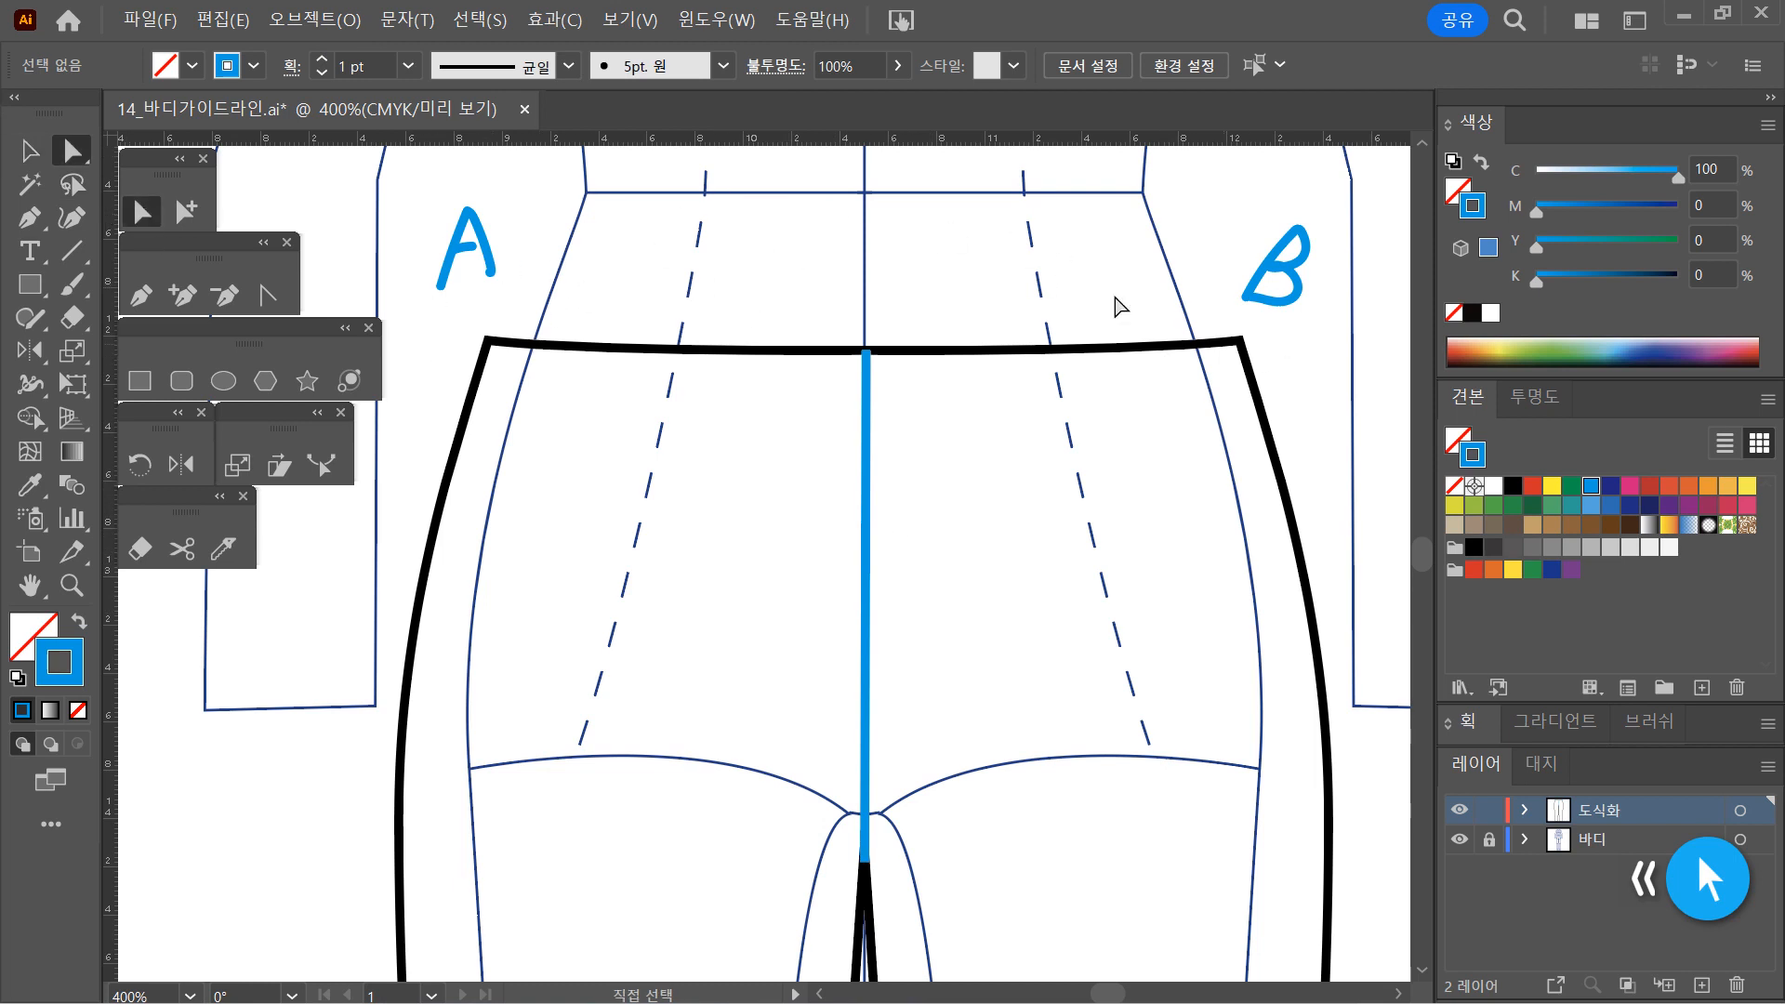
drag(742, 251, 1005, 407)
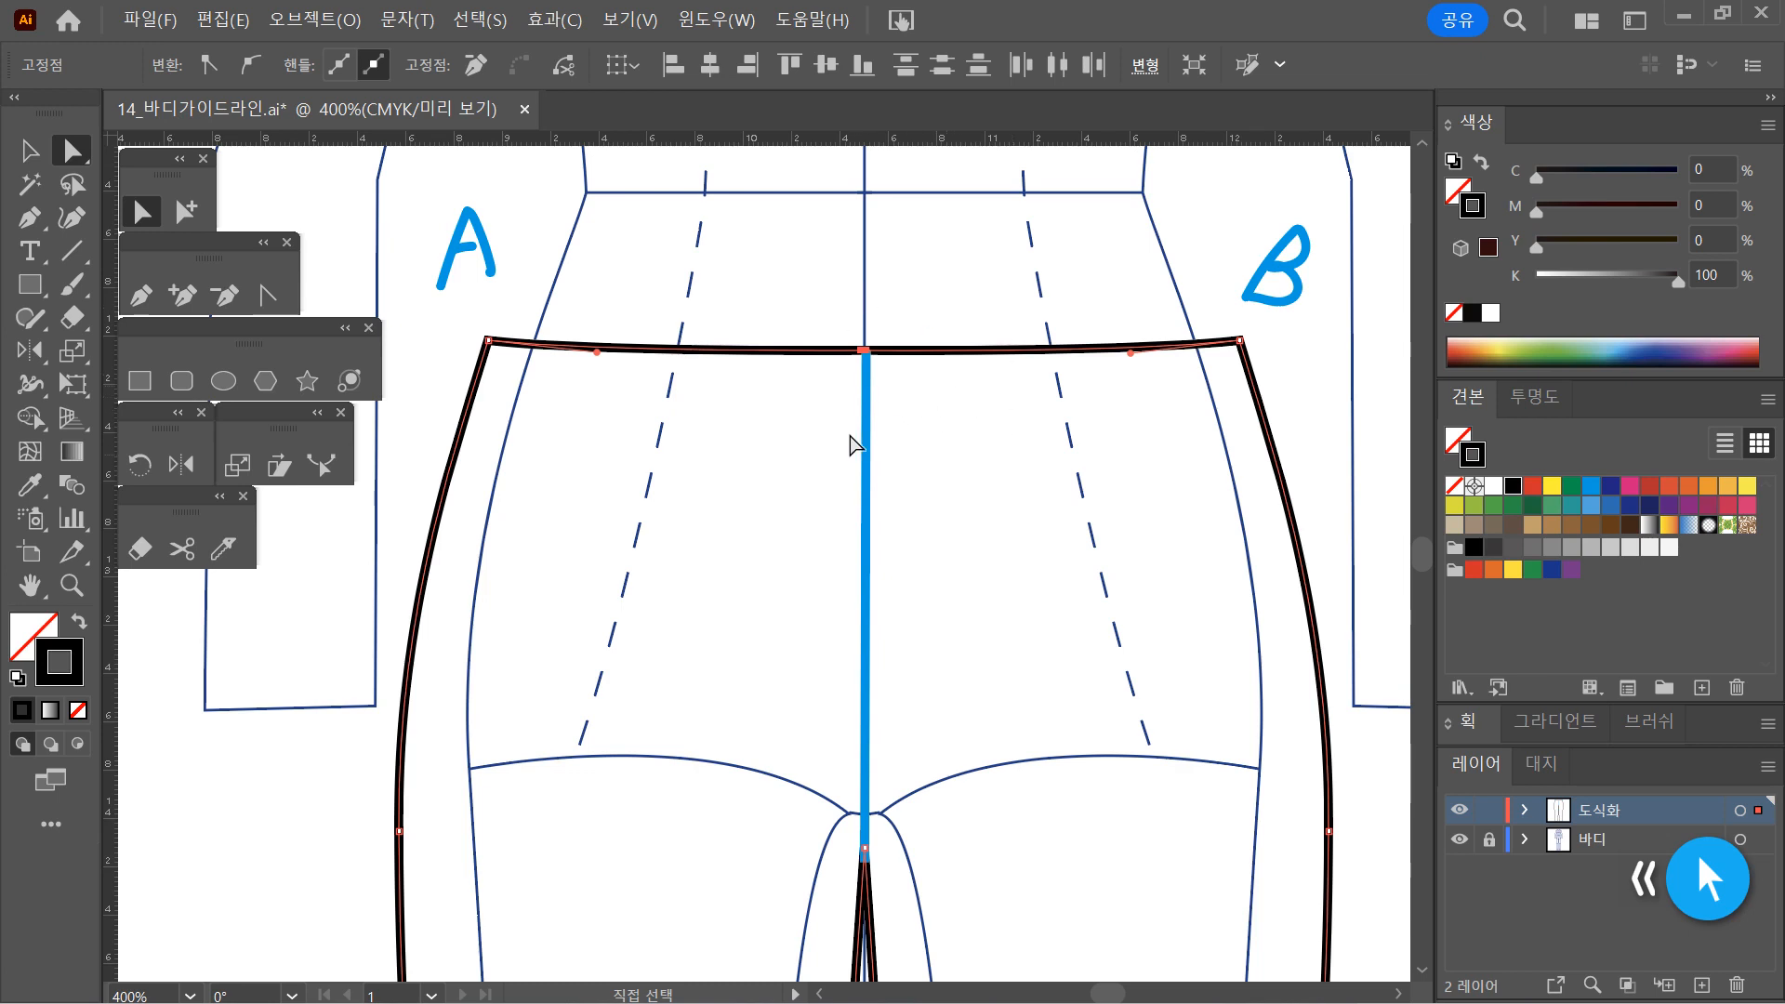
click(980, 353)
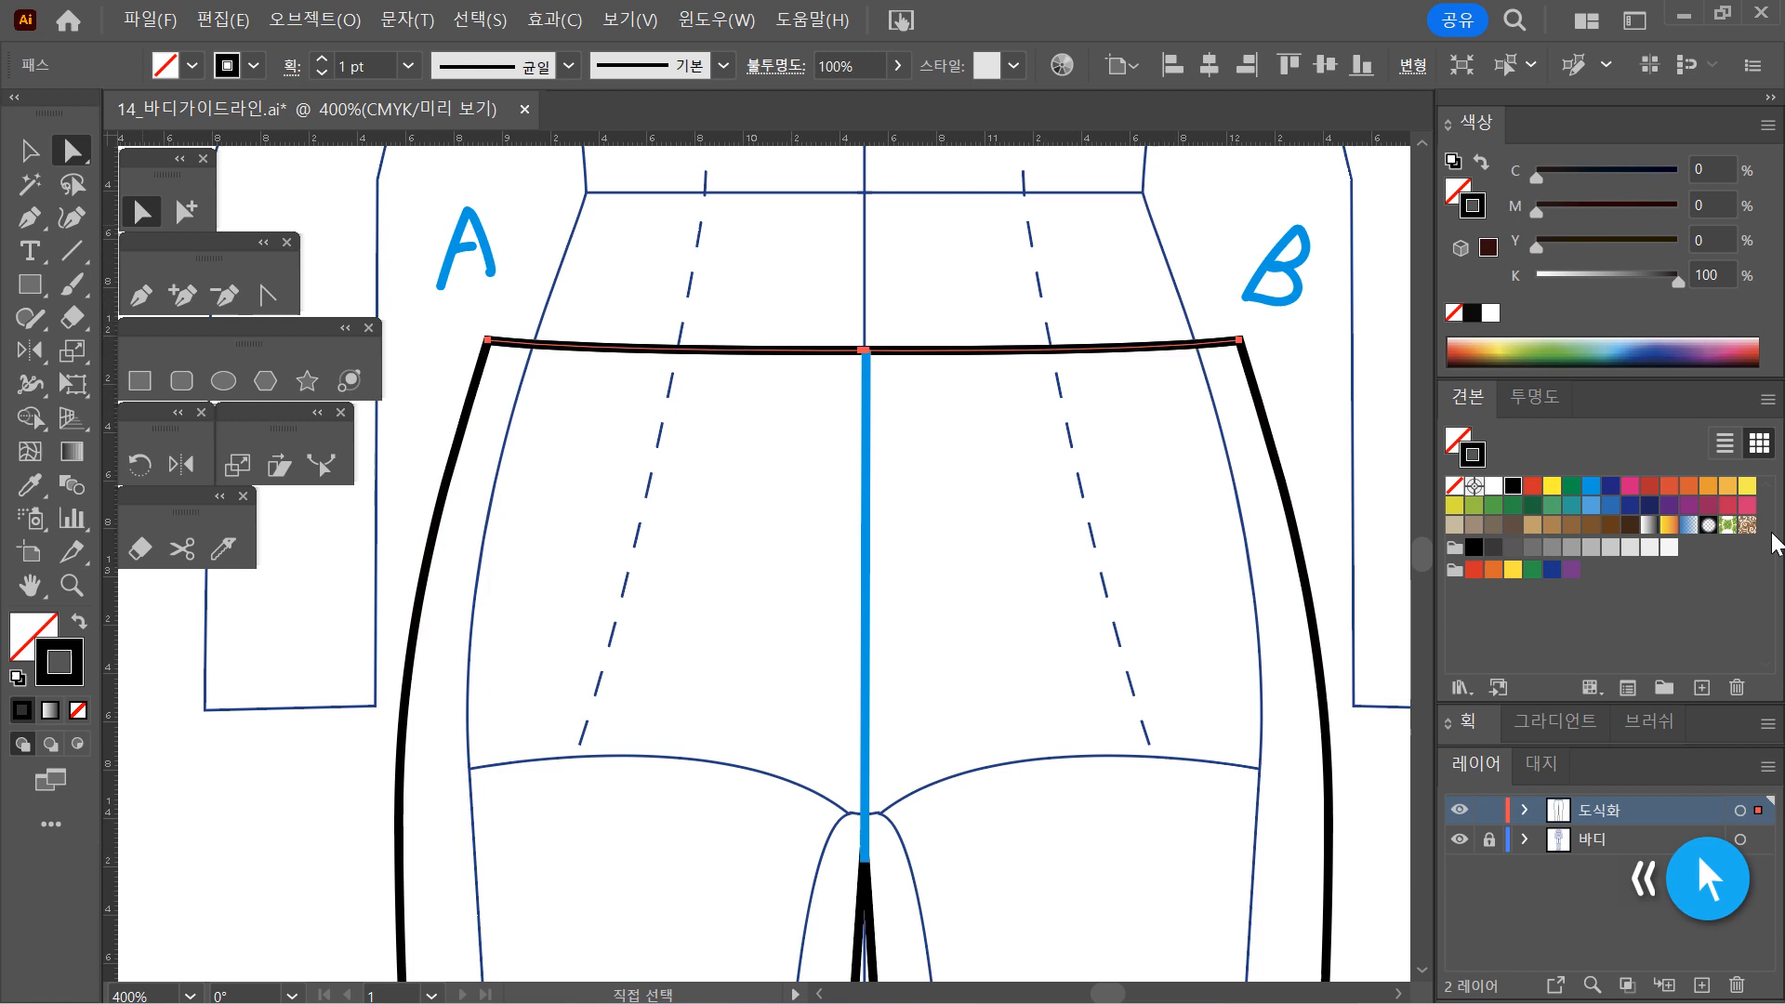
key(Up)
key(Up)
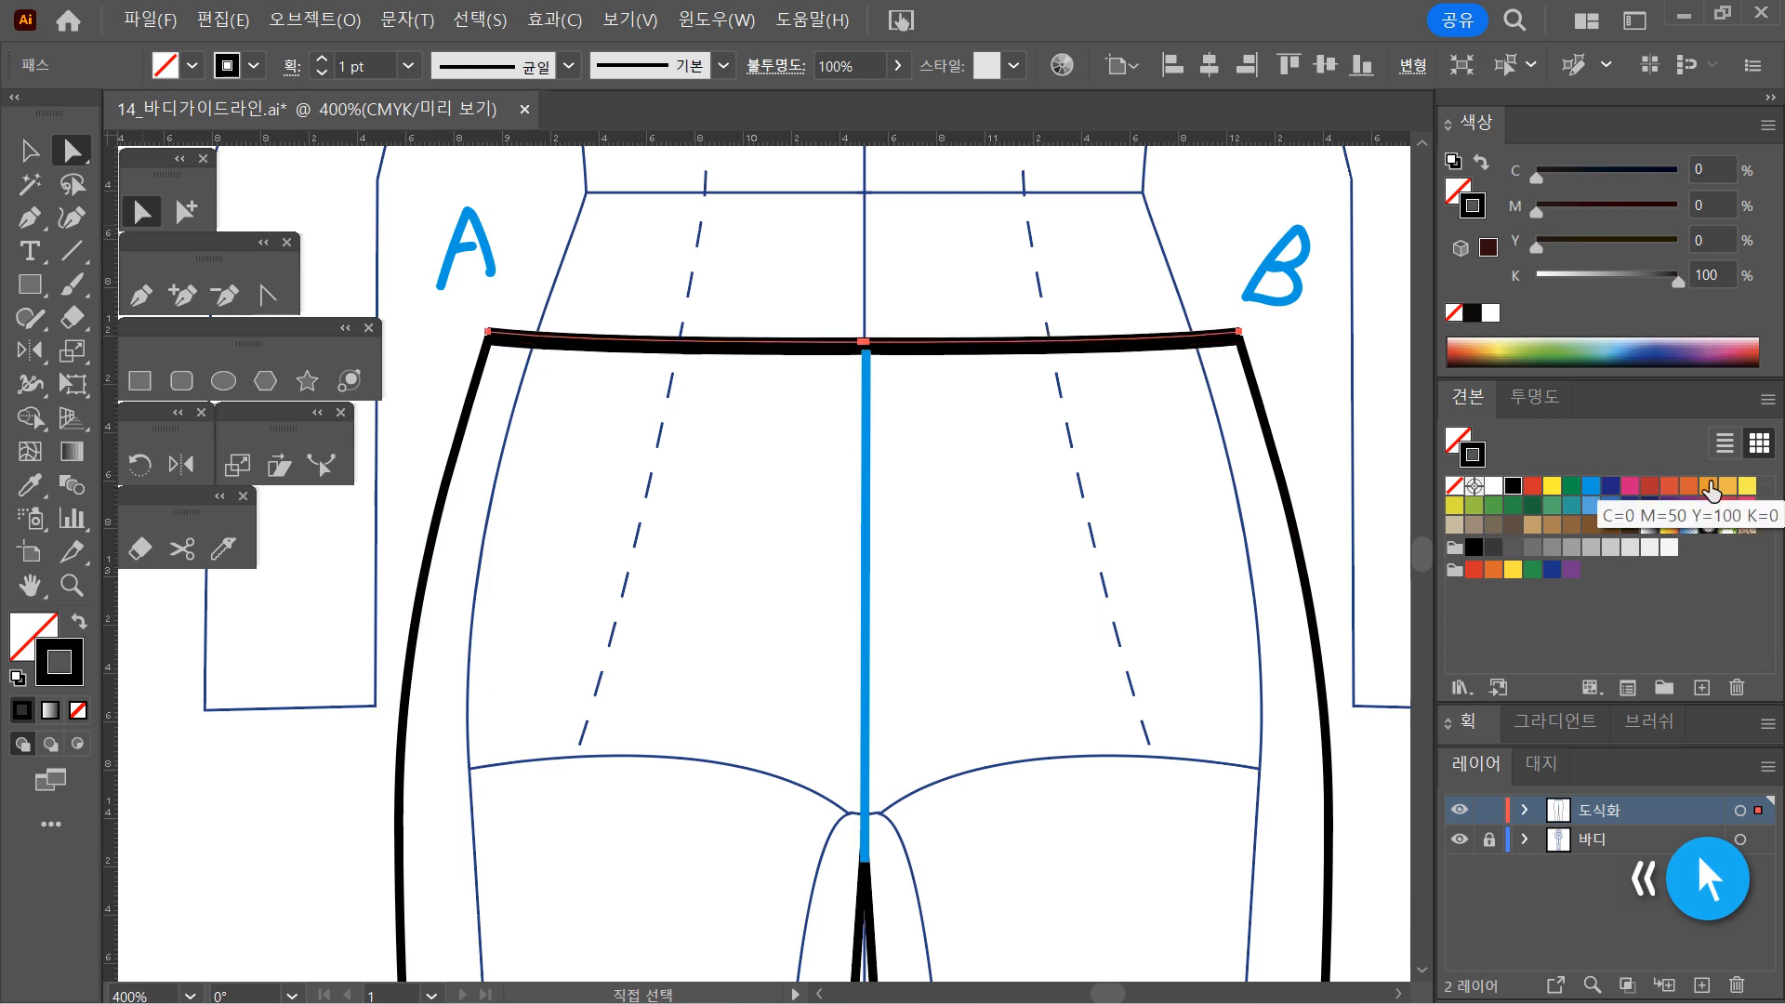
key(Down)
key(Down)
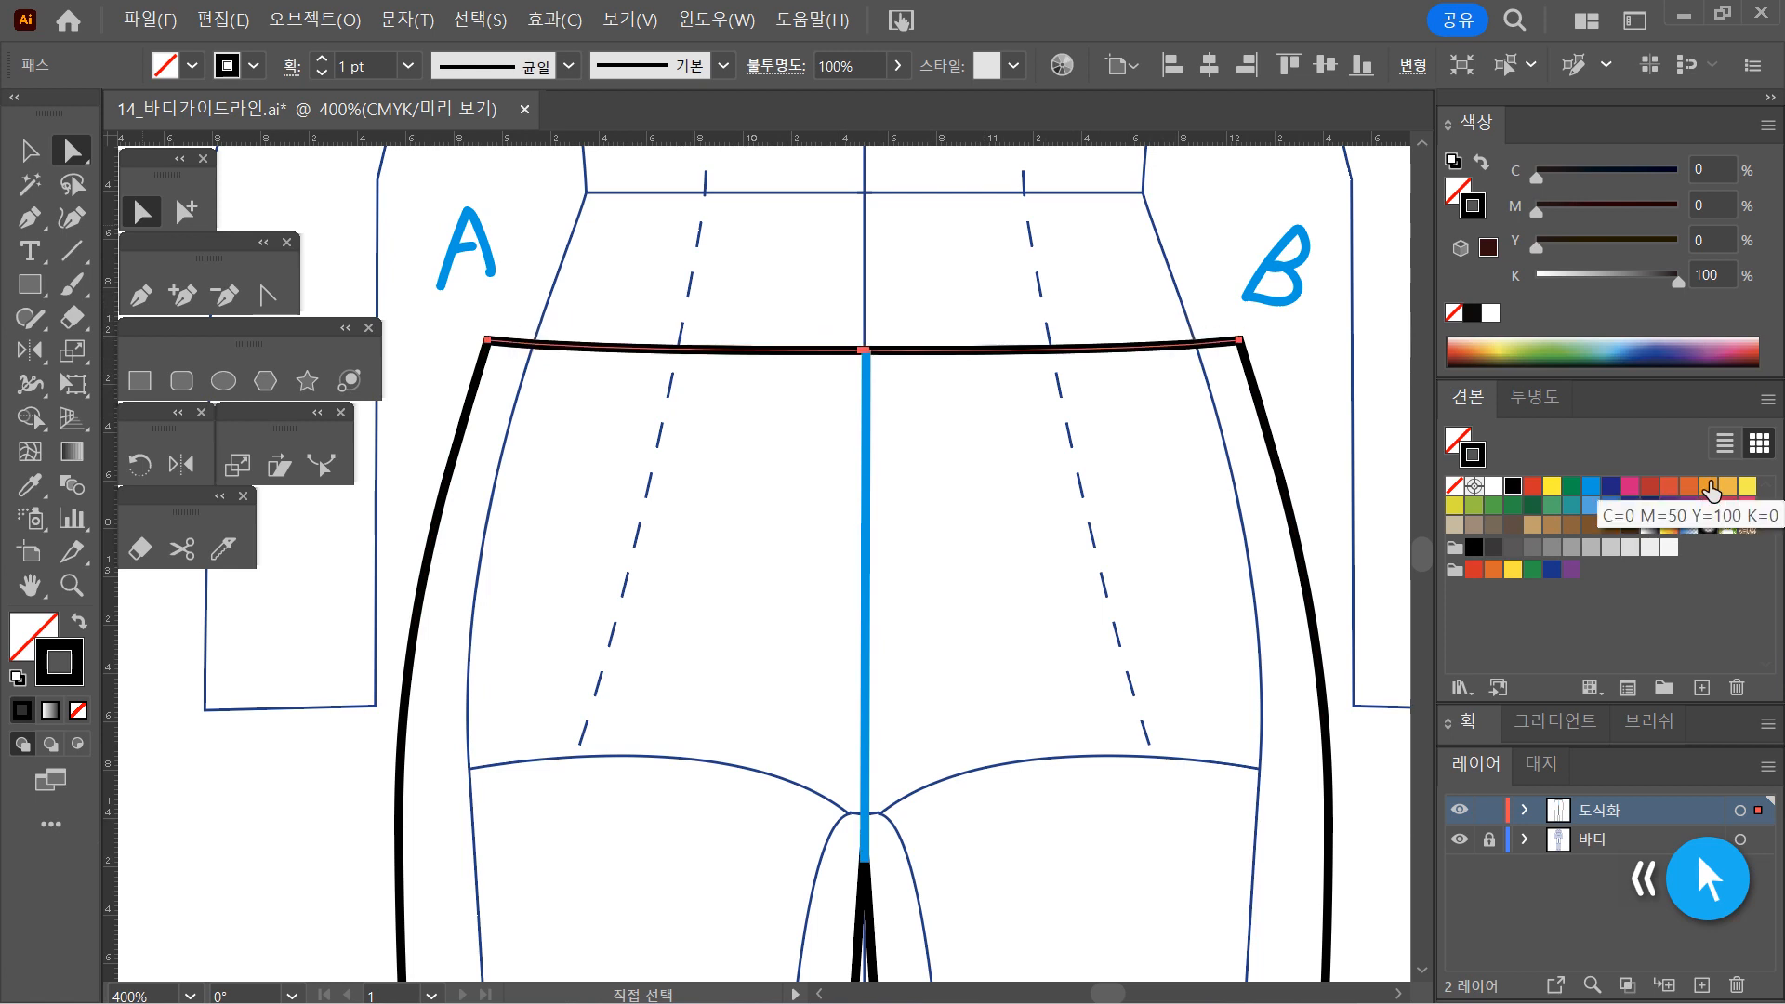
click(1572, 485)
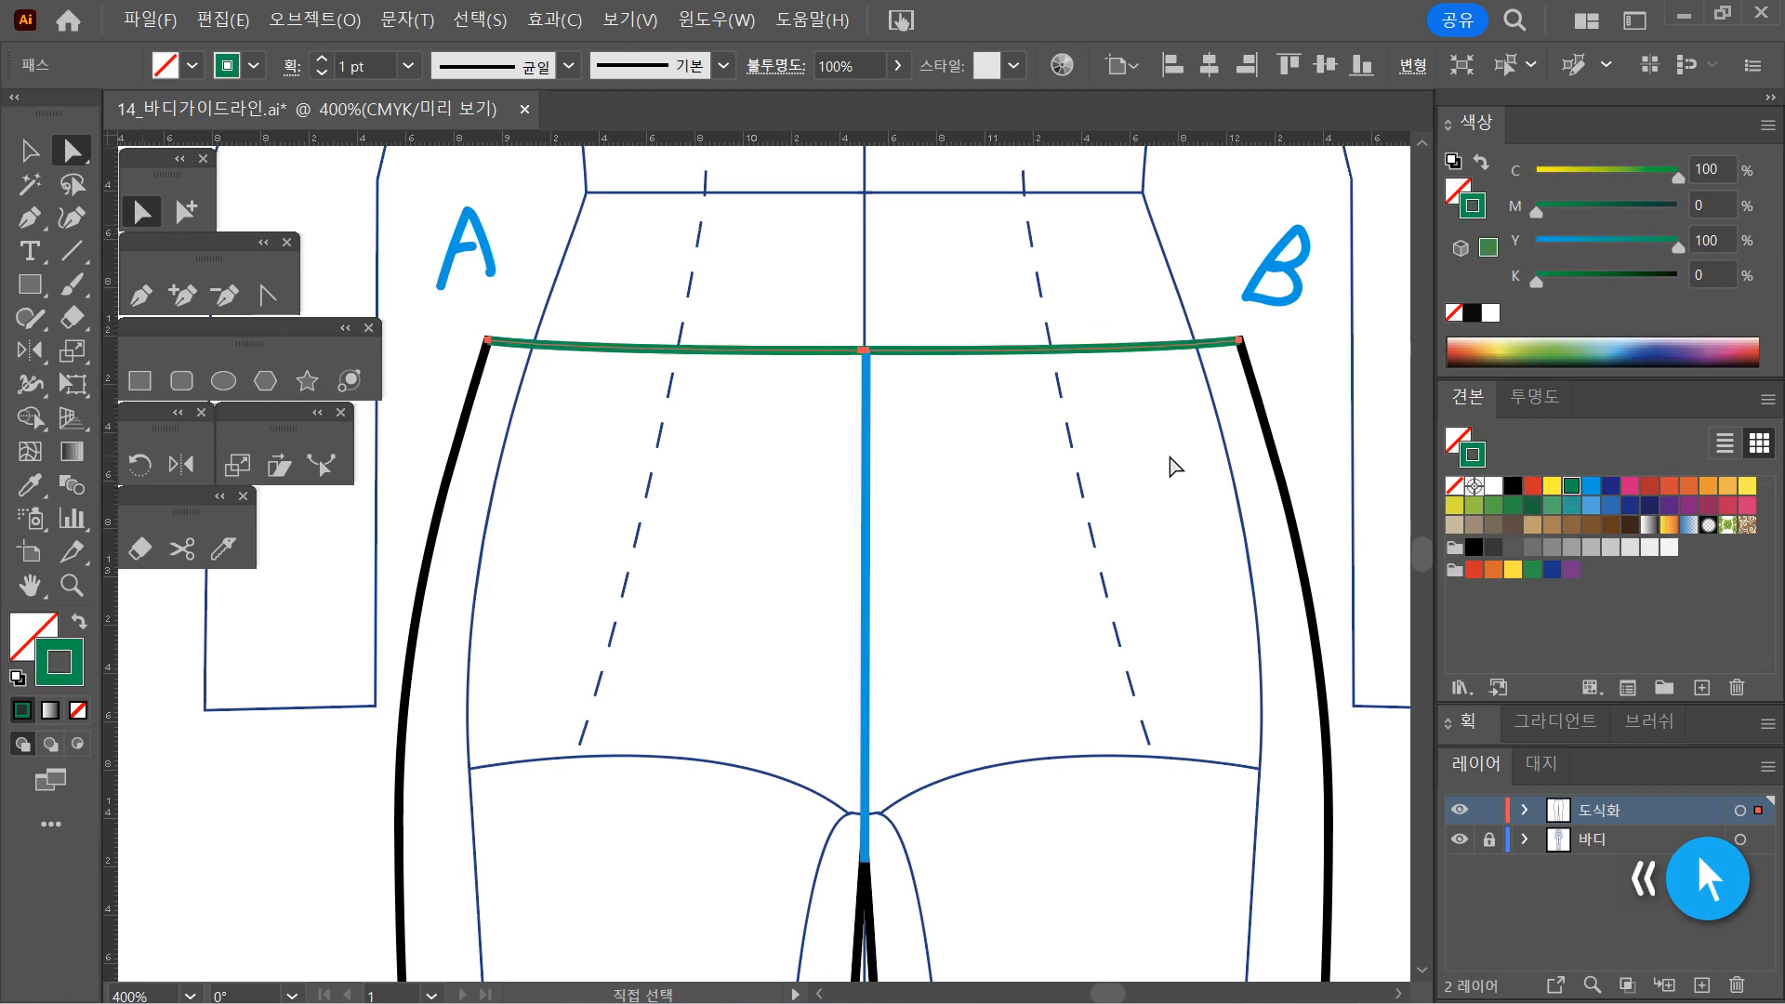
Delete the handwritten A and B labels above the waistline
click(29, 149)
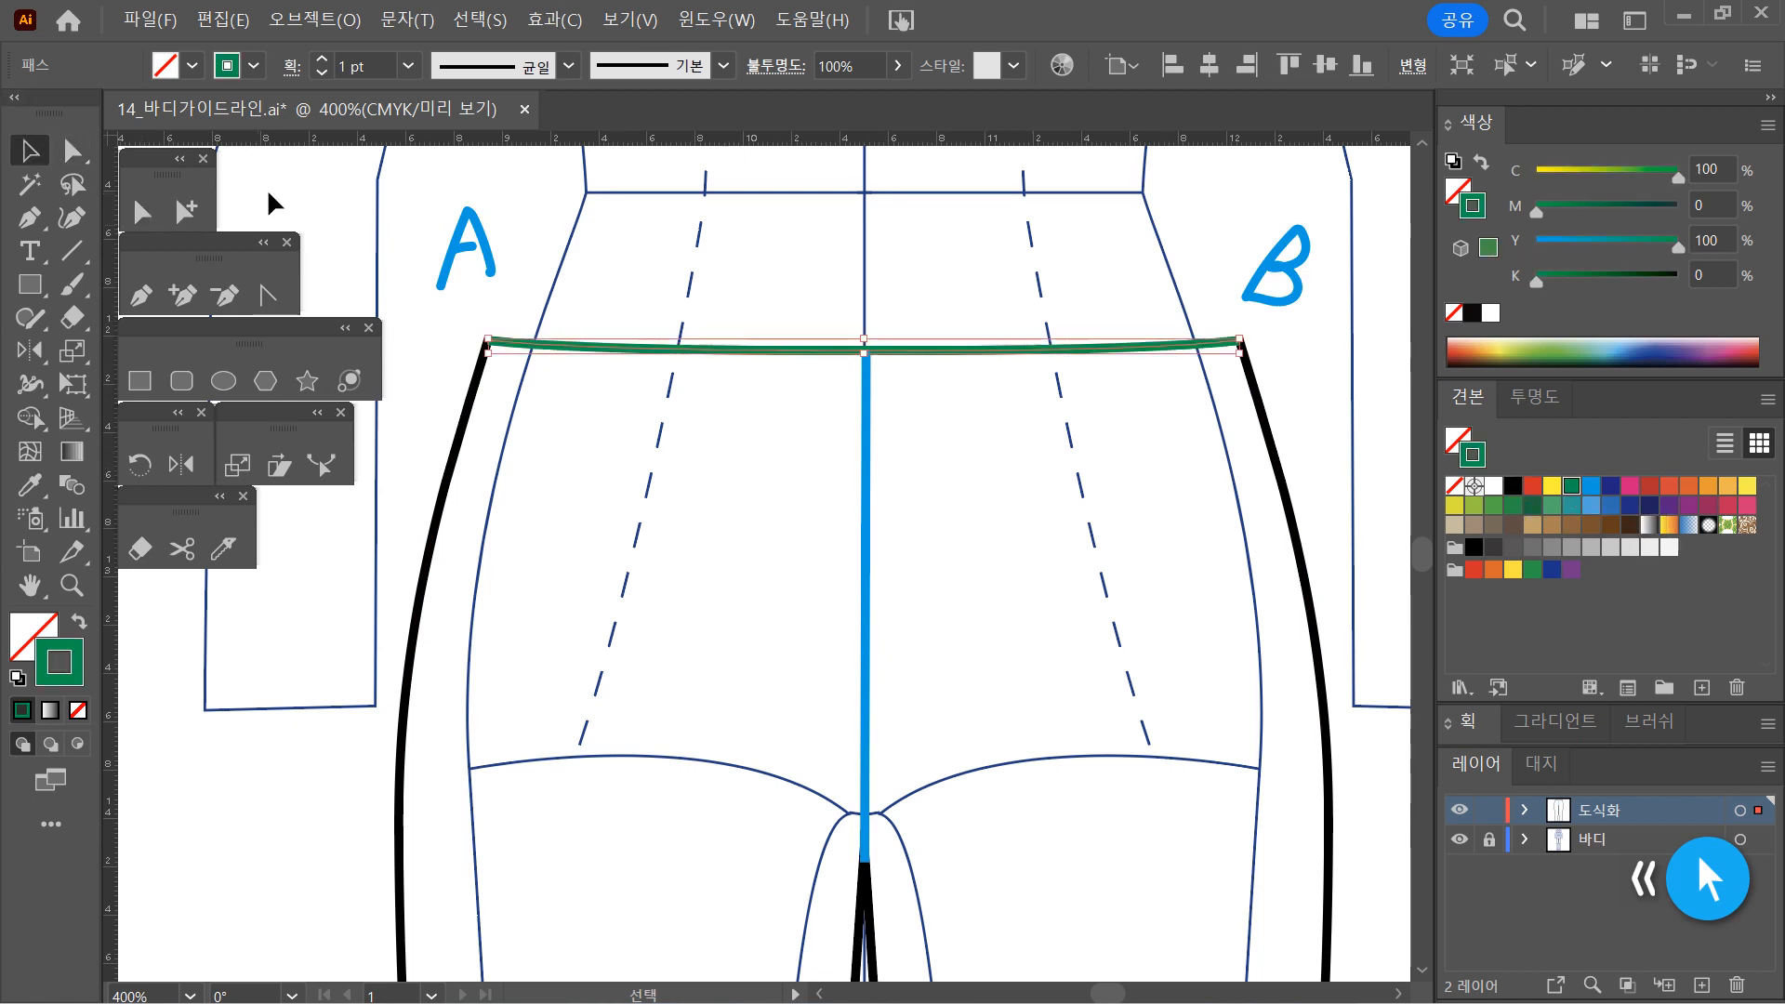
drag(390, 212, 1348, 287)
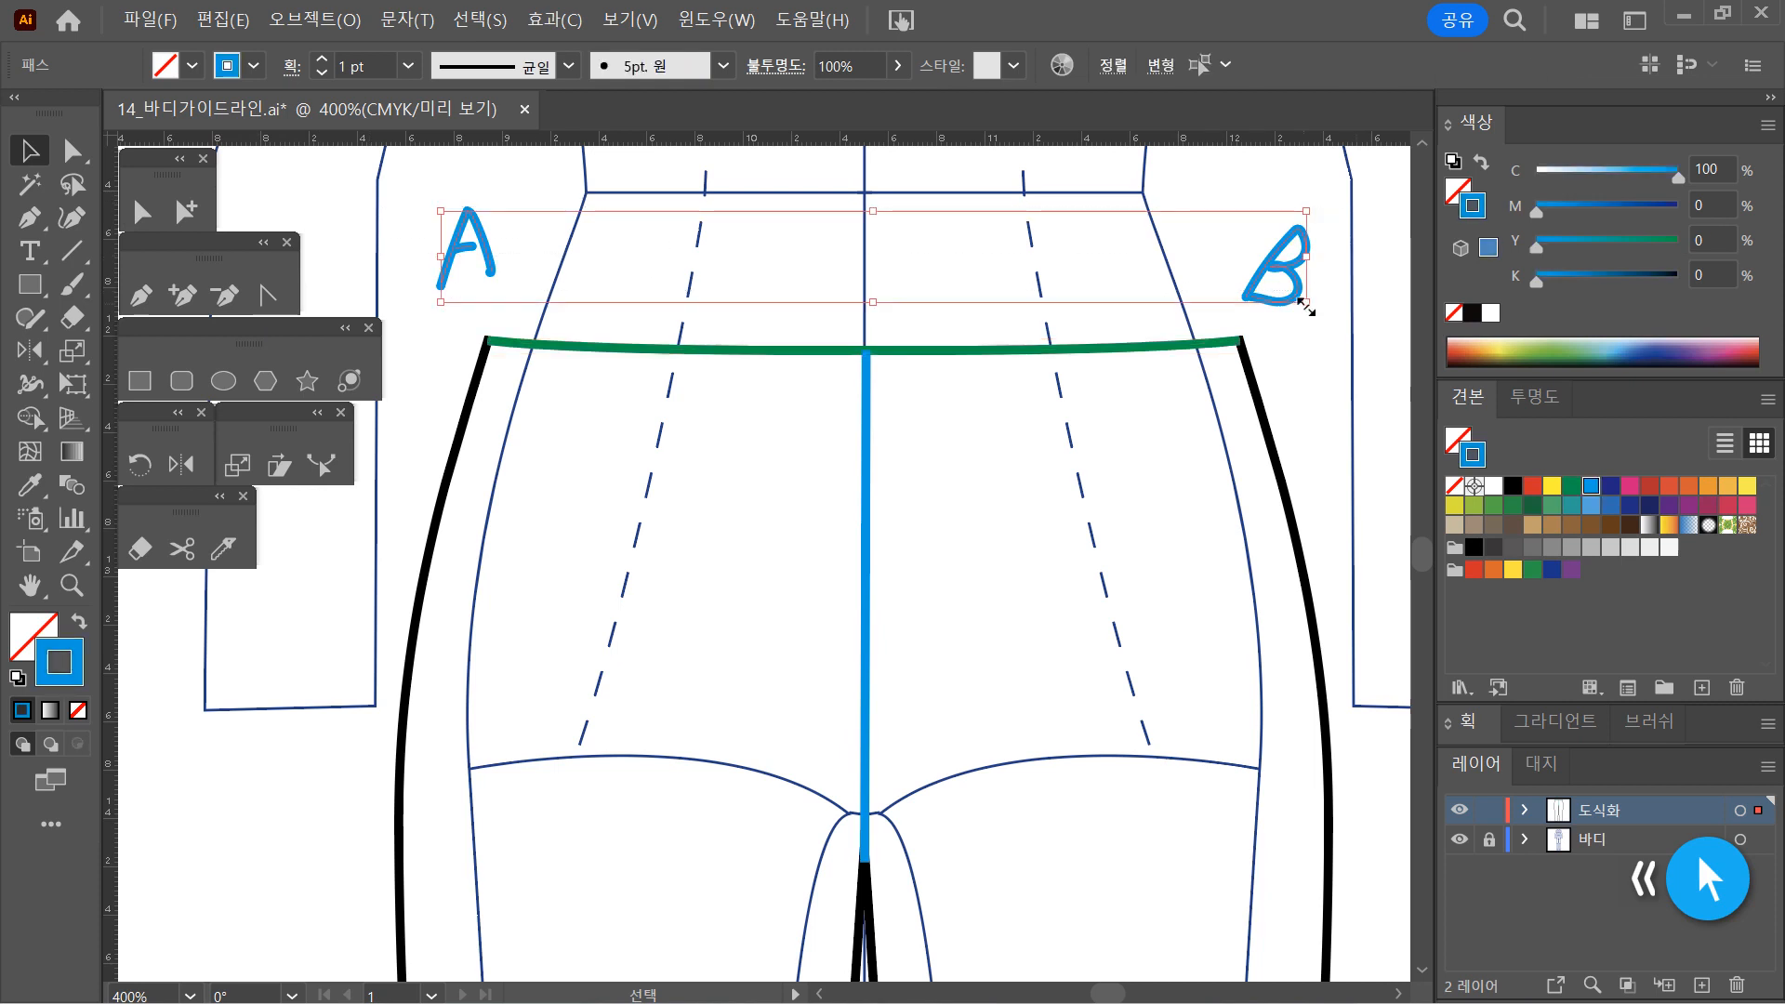
key(Delete)
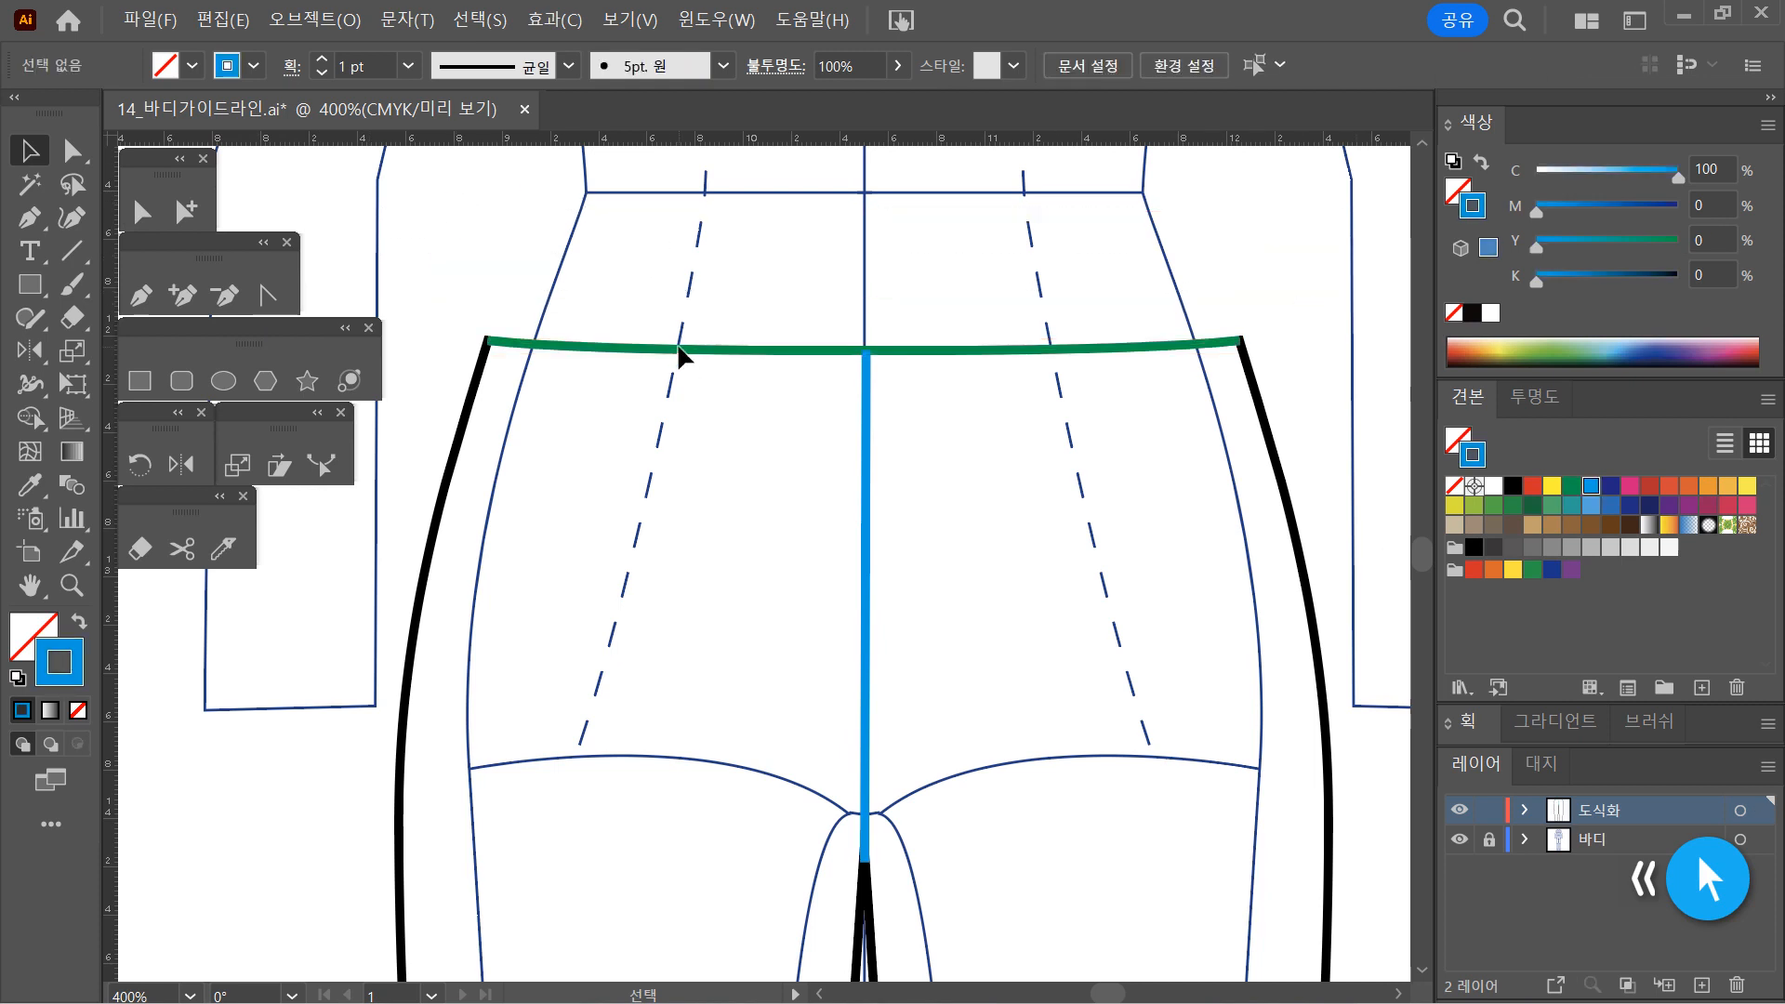
Extend the green waistline from its left end with the Pen tool, drawing the waistband's short side edge slanting inward and upward
click(679, 349)
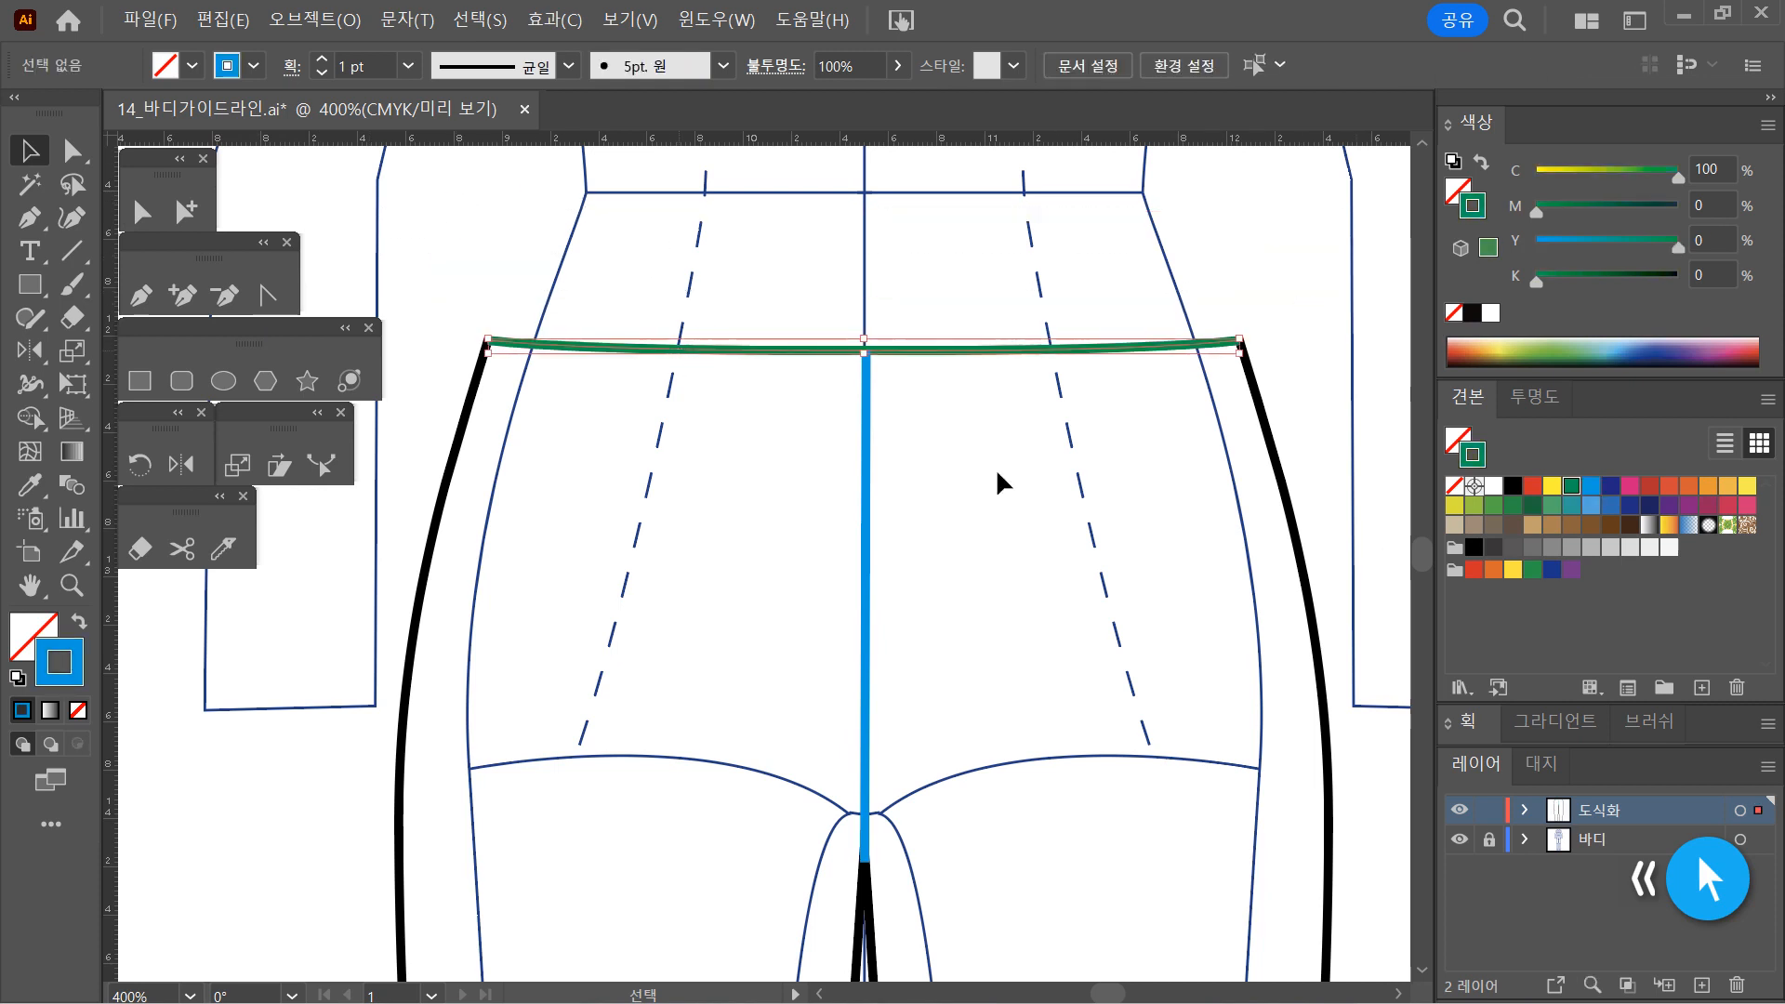
ctrl+click(1088, 530)
drag(879, 539, 1150, 622)
drag(1009, 639, 1107, 685)
ctrl+alt+click(952, 686)
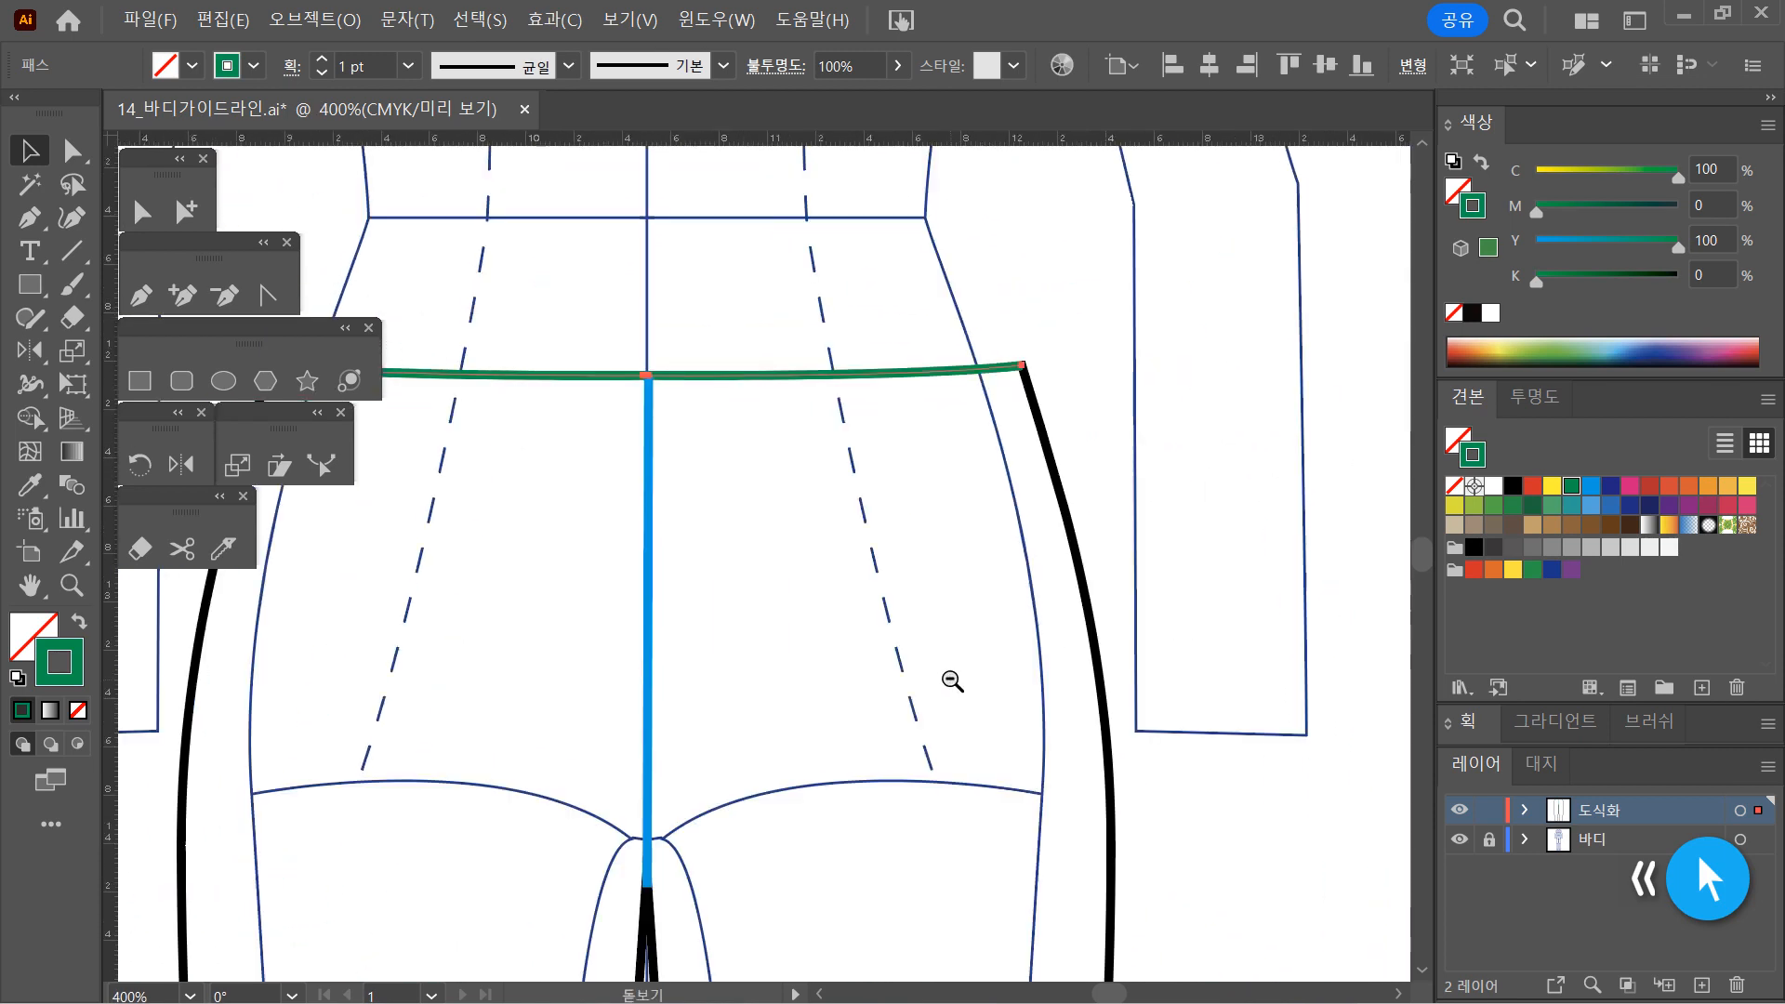
drag(808, 627, 987, 691)
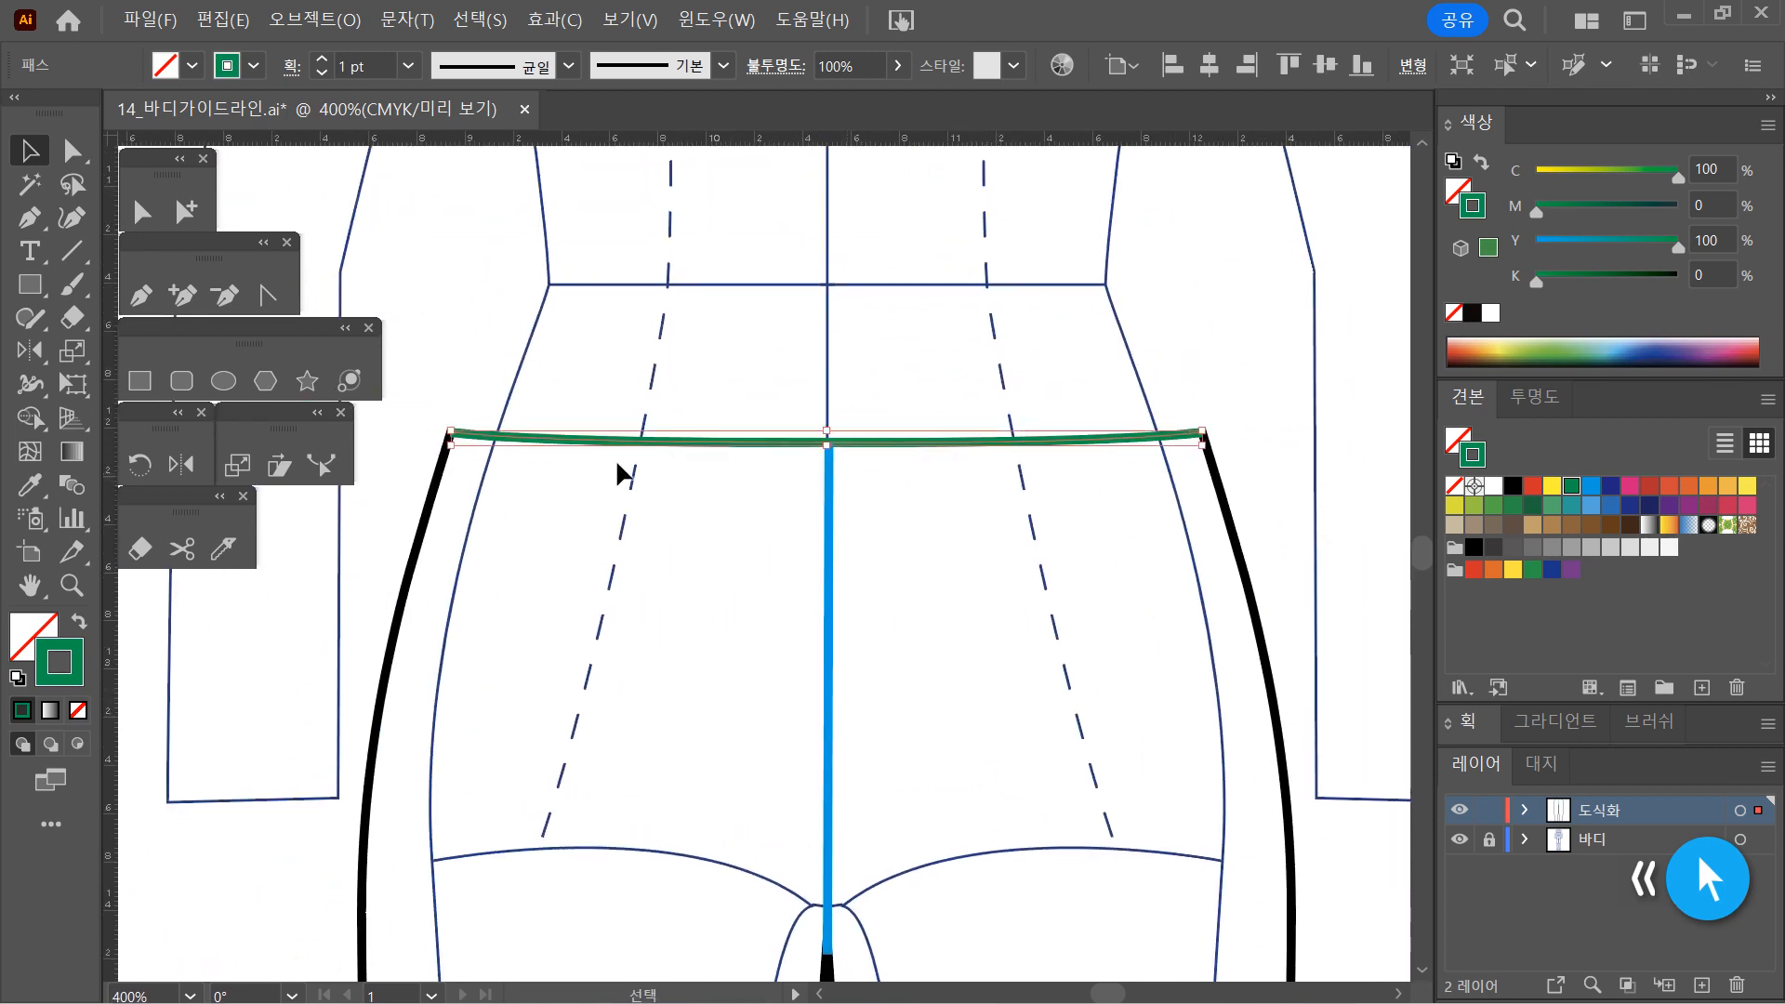
click(142, 294)
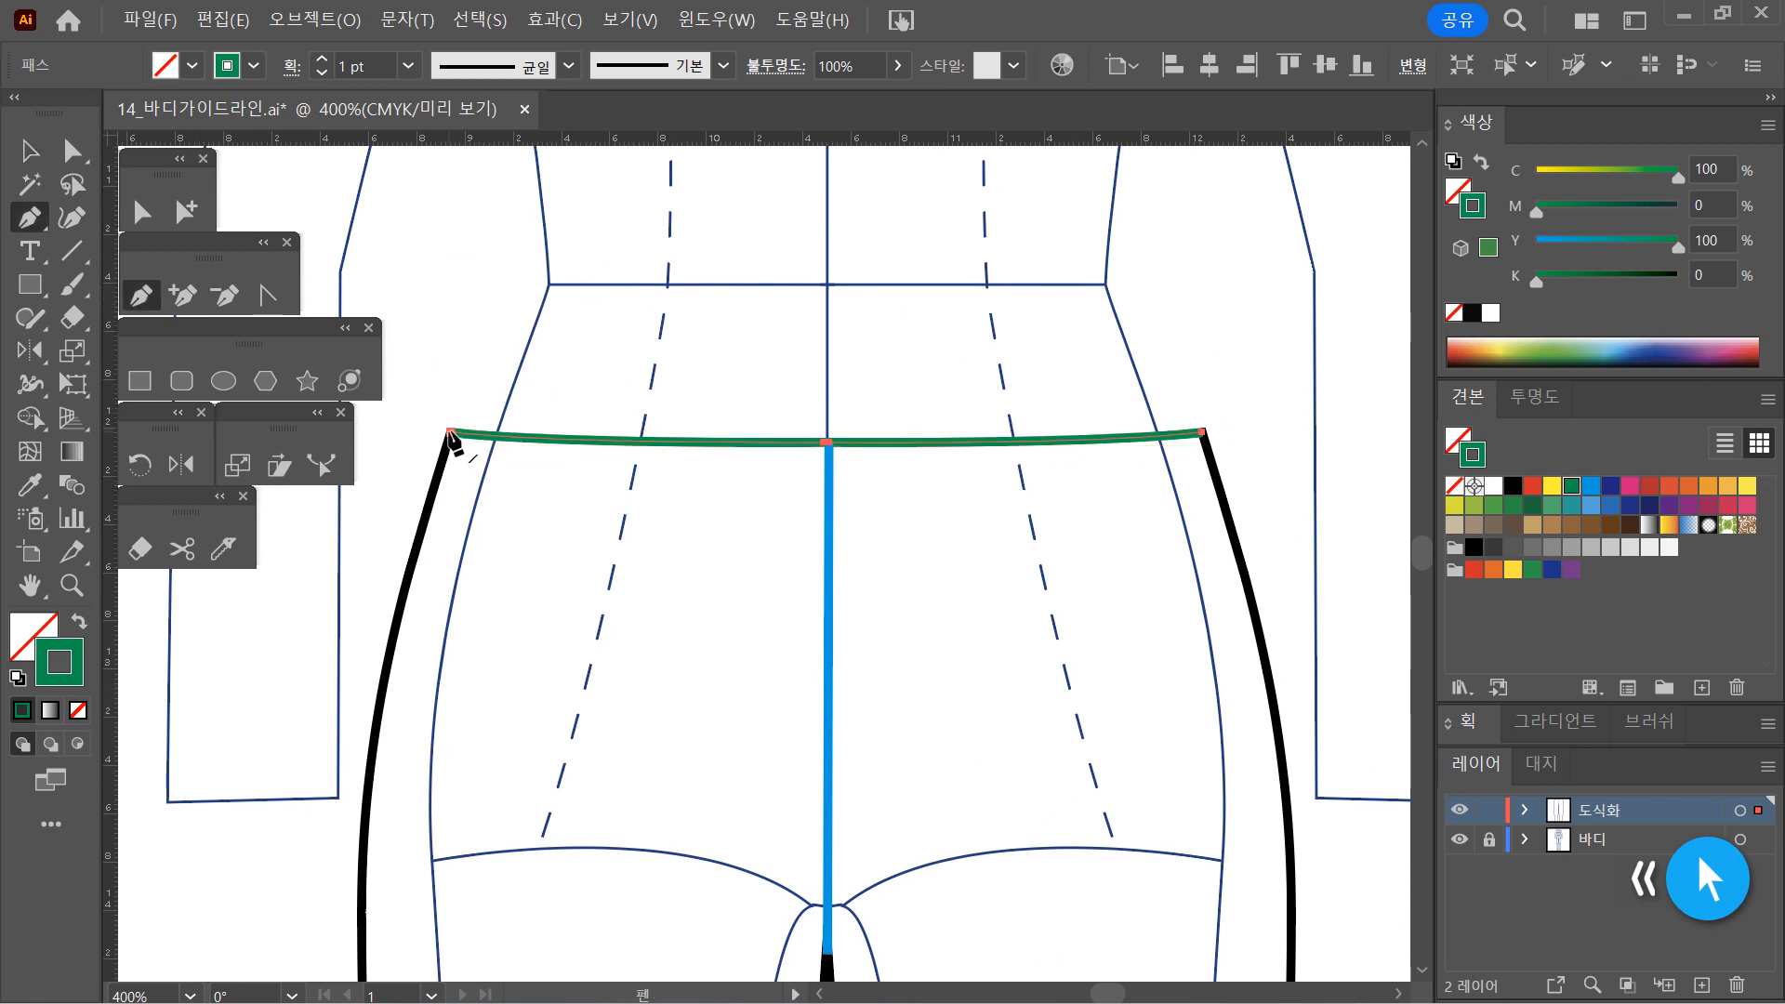
drag(451, 434, 472, 369)
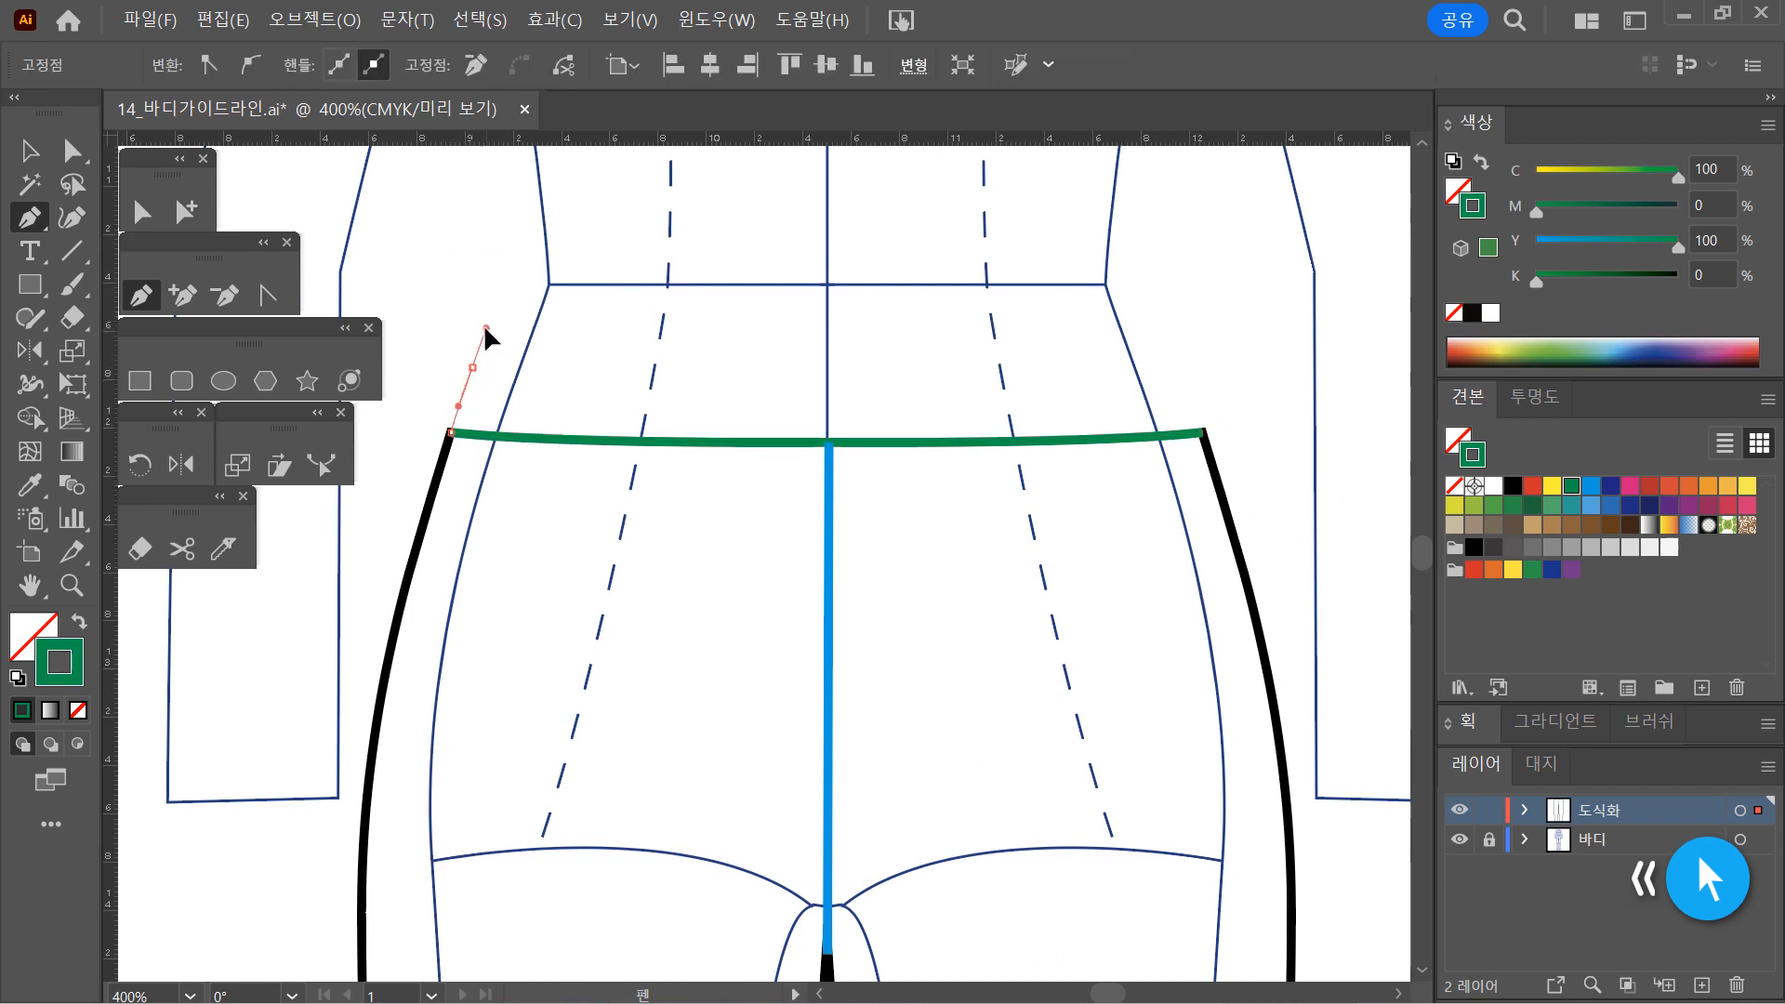
drag(483, 326, 483, 332)
drag(508, 370, 508, 370)
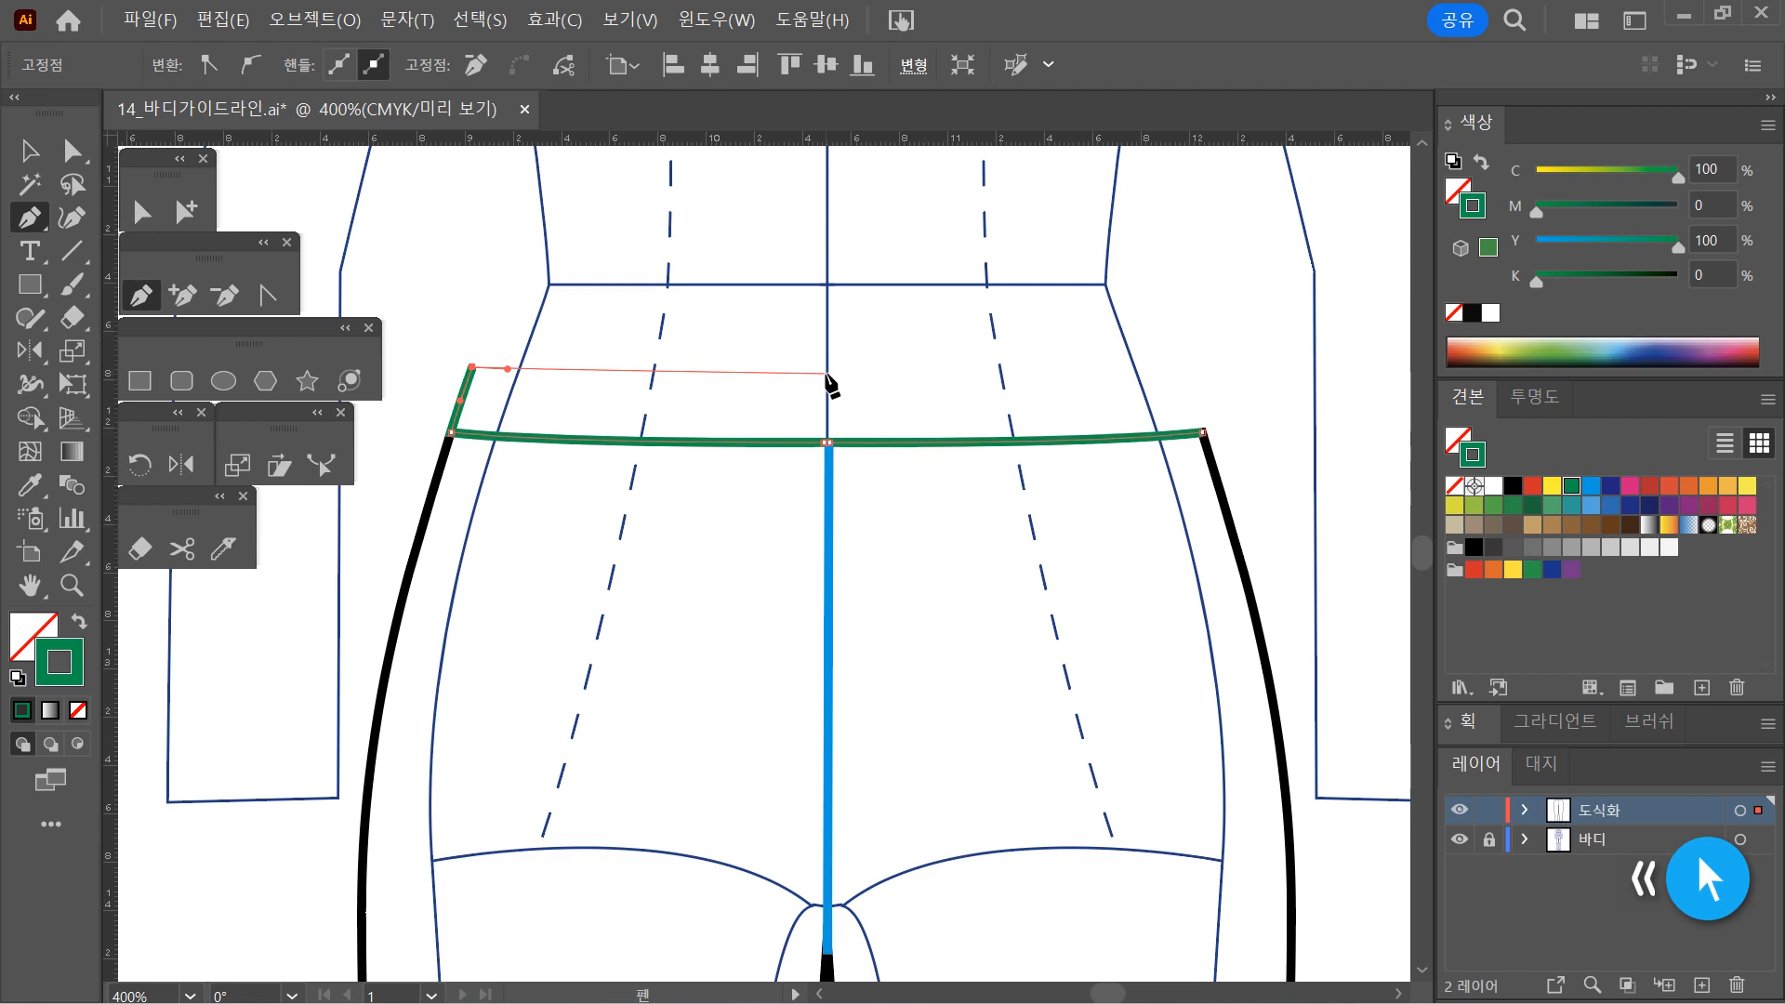
Draw the waistband's curved top edge through the centre to its right corner and close the path at the green waistline's right end
mouse_move(826, 372)
mouse_down()
mouse_move(979, 372)
mouse_move(1000, 307)
mouse_move(1058, 327)
mouse_move(1074, 354)
mouse_move(1019, 360)
mouse_move(1046, 376)
mouse_up()
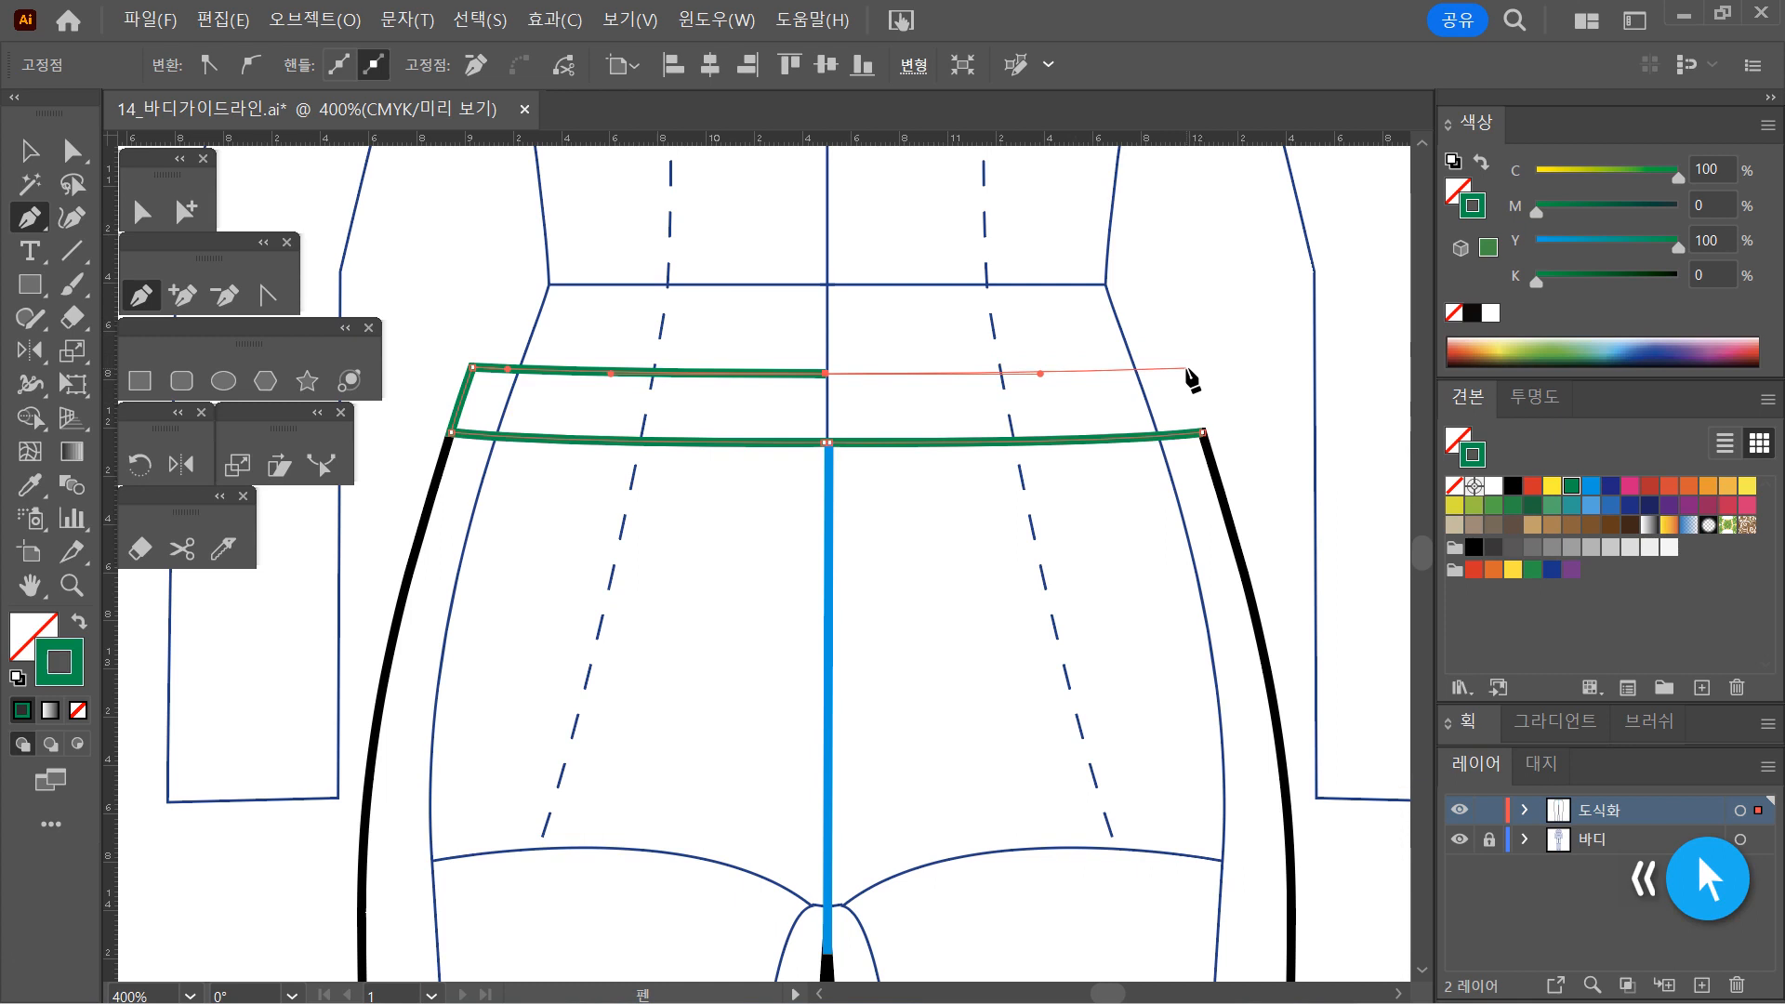
drag(1187, 366, 1222, 359)
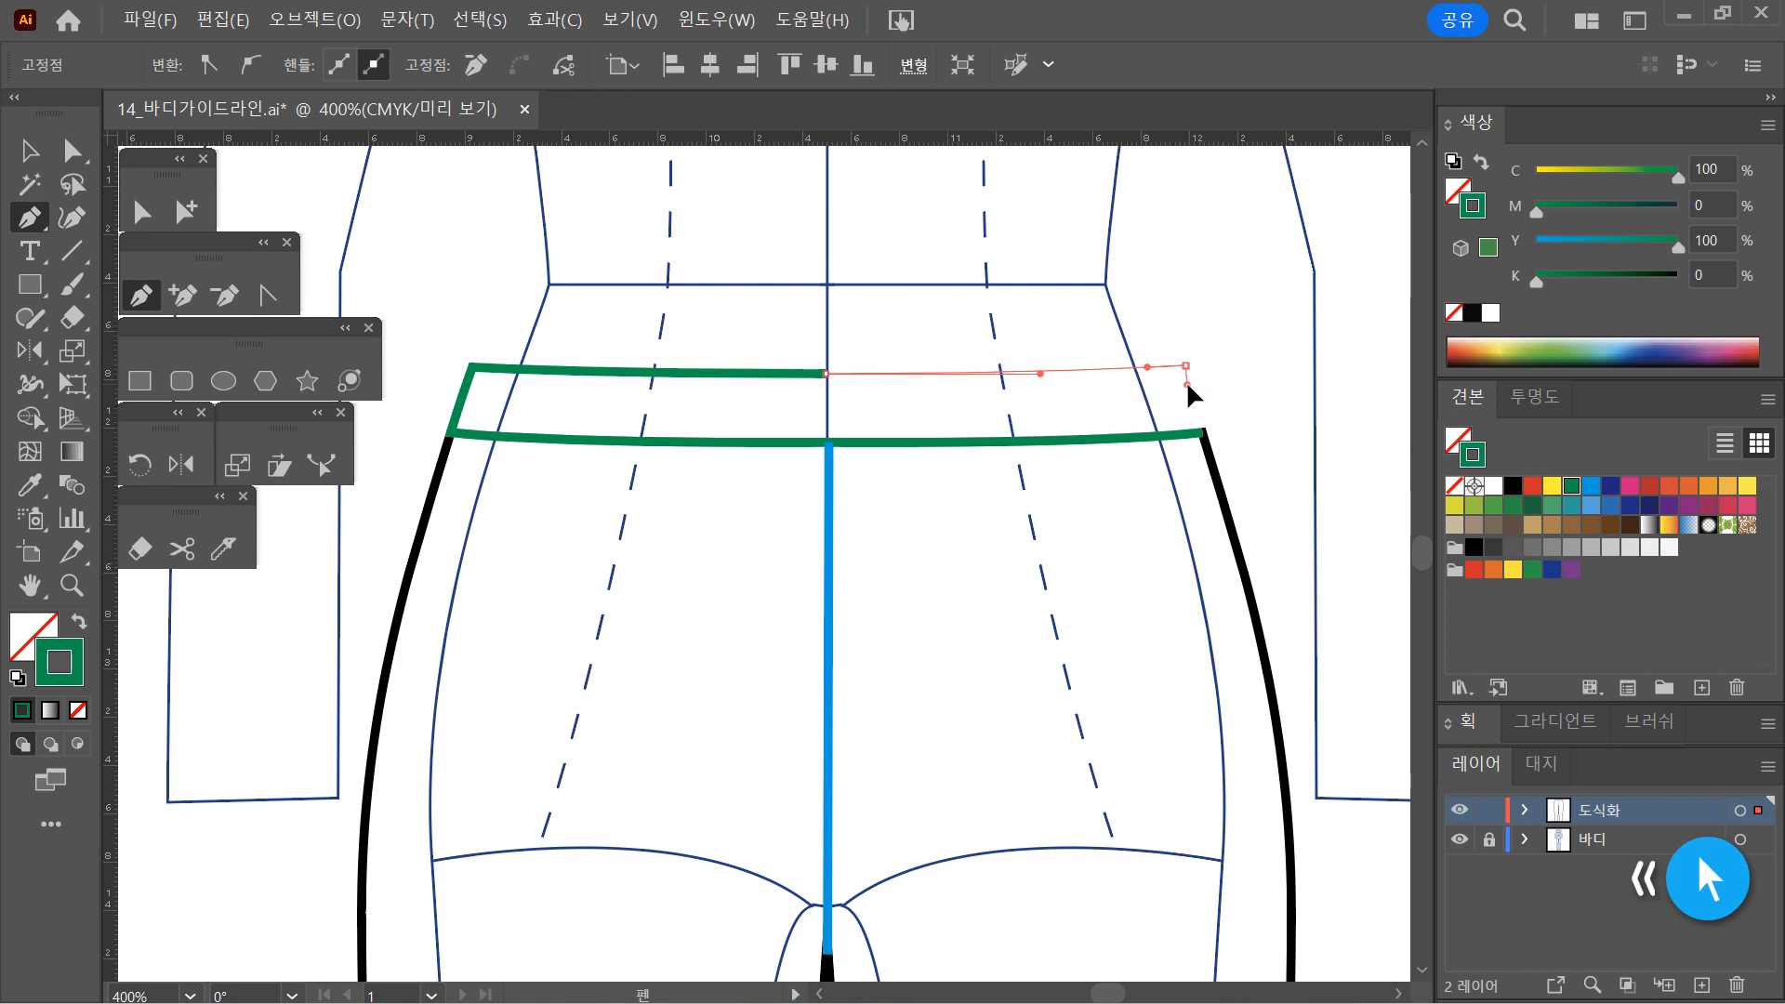
drag(1190, 383, 1190, 383)
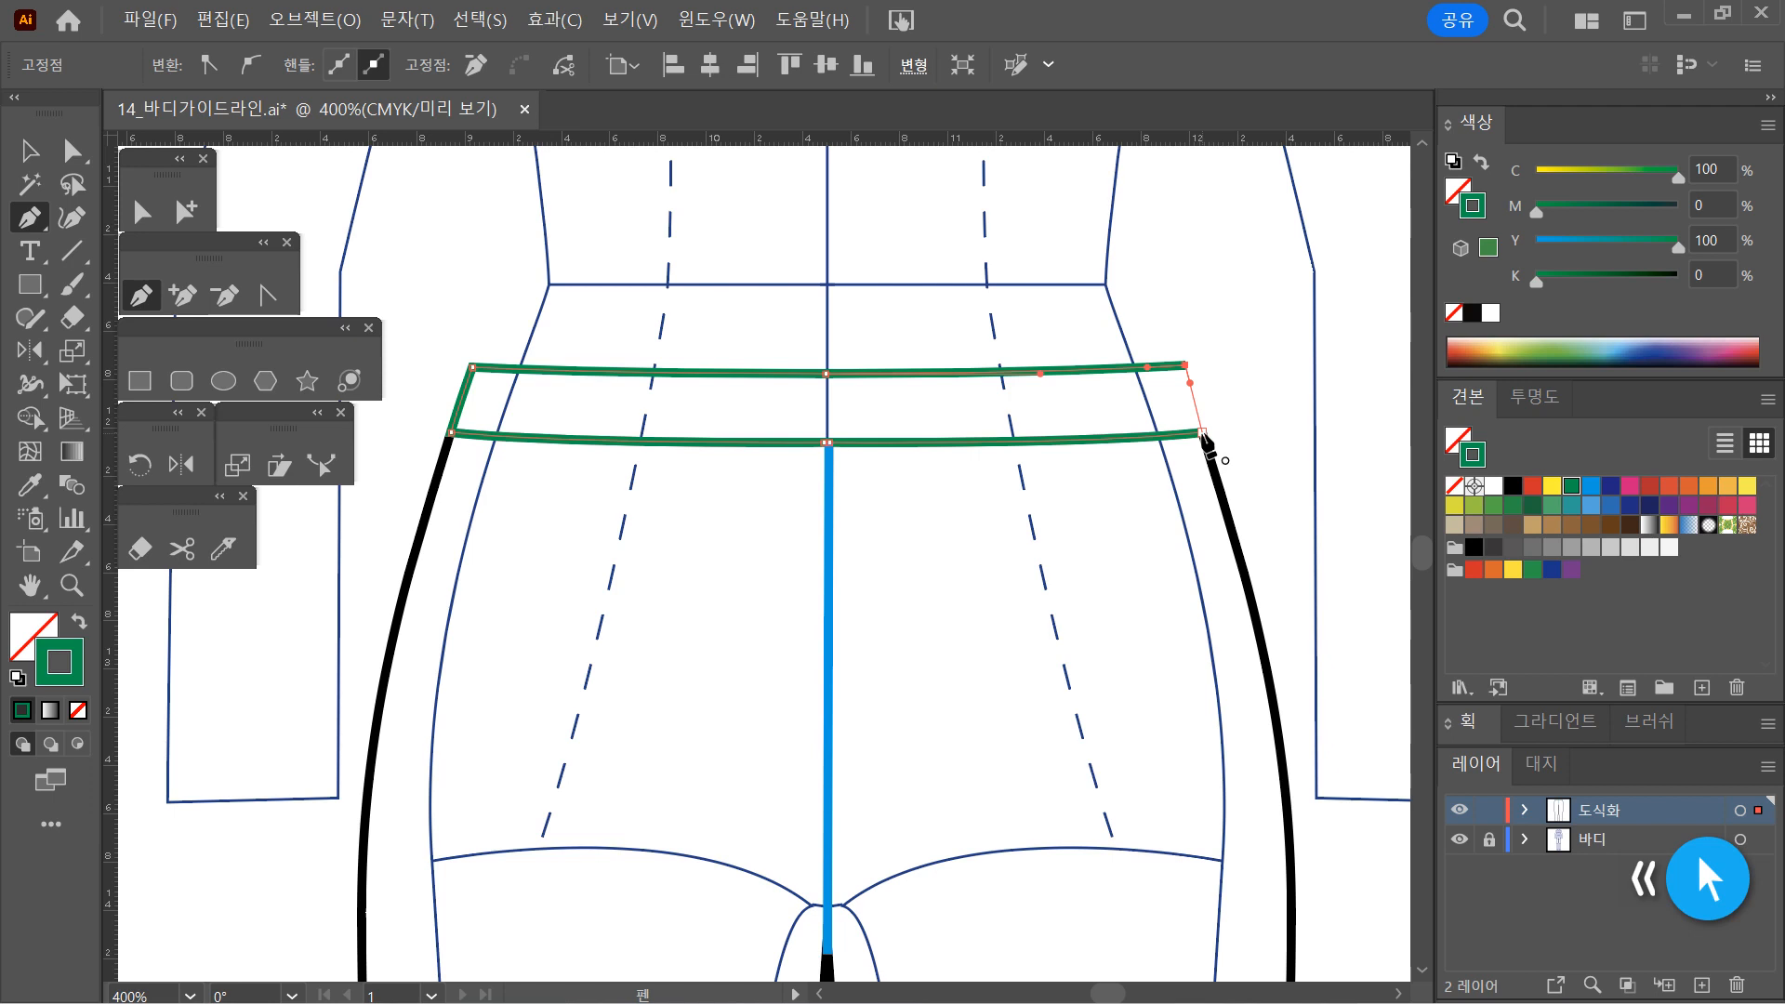
click(1203, 433)
key(v)
click(1056, 615)
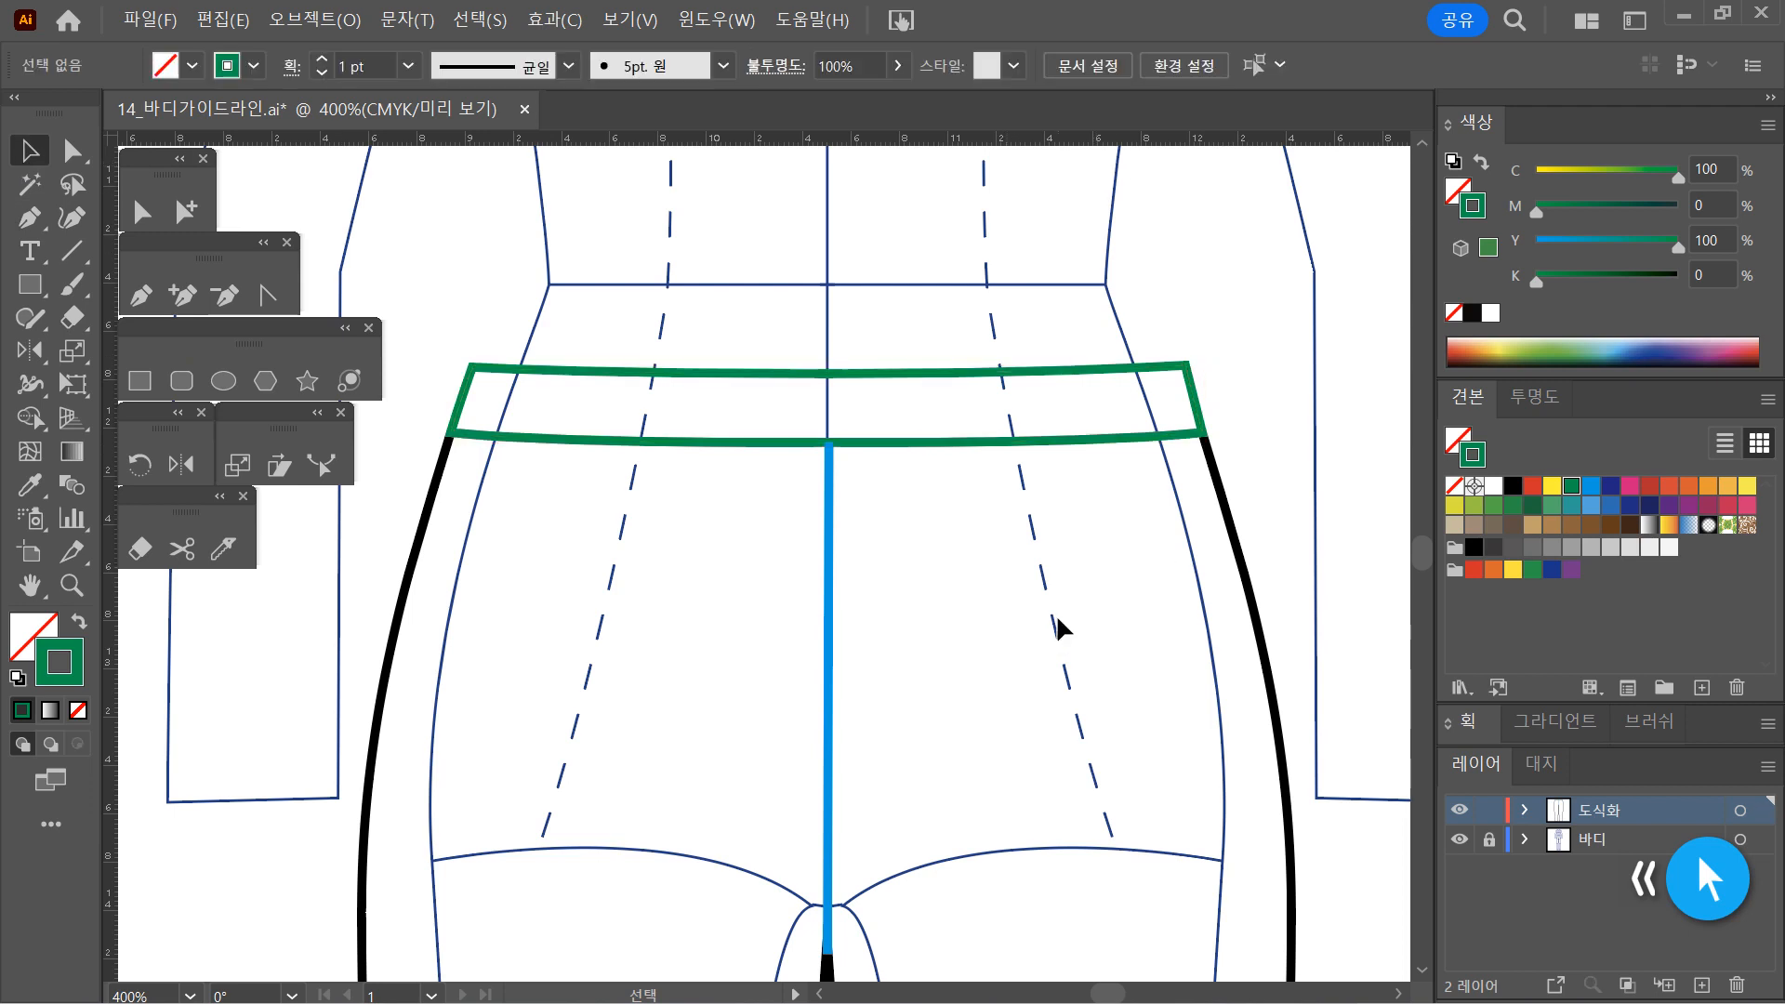
ctrl+alt+click(916, 634)
ctrl+alt+click(890, 595)
drag(820, 587, 991, 619)
ctrl+click(932, 609)
drag(766, 506, 876, 566)
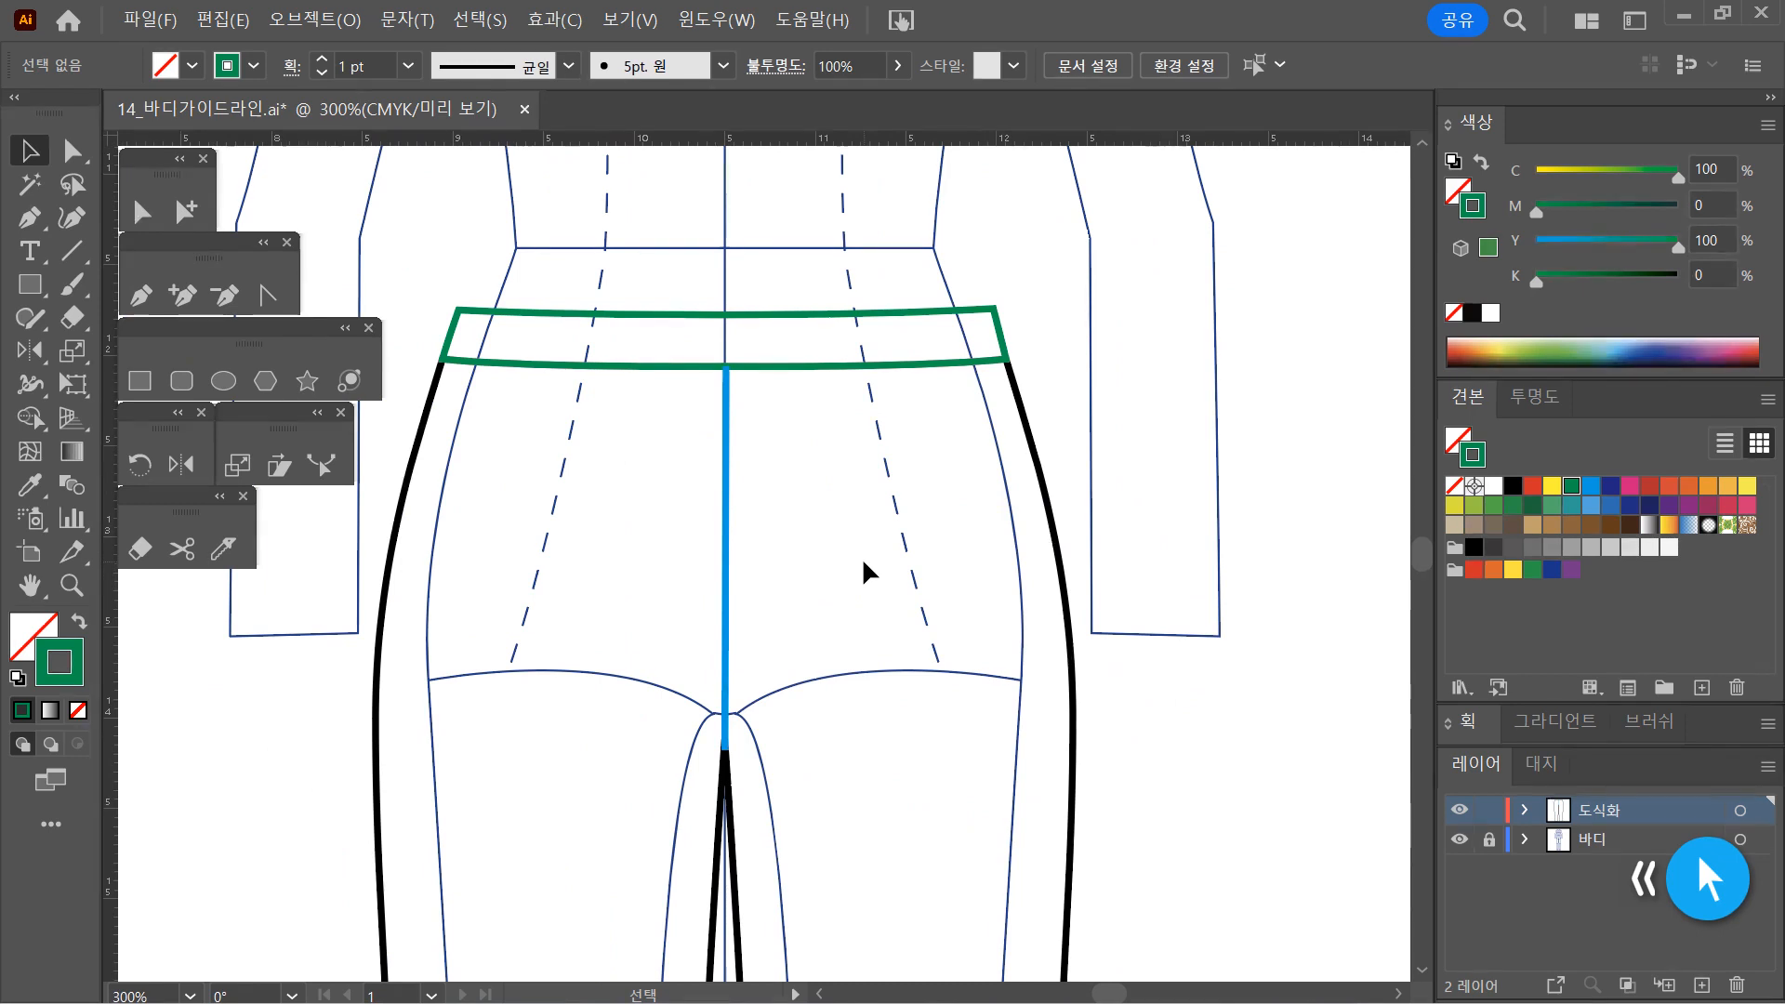
Delete the closed green waistband outline above the trousers' waistline
key(space)
drag(870, 579, 975, 592)
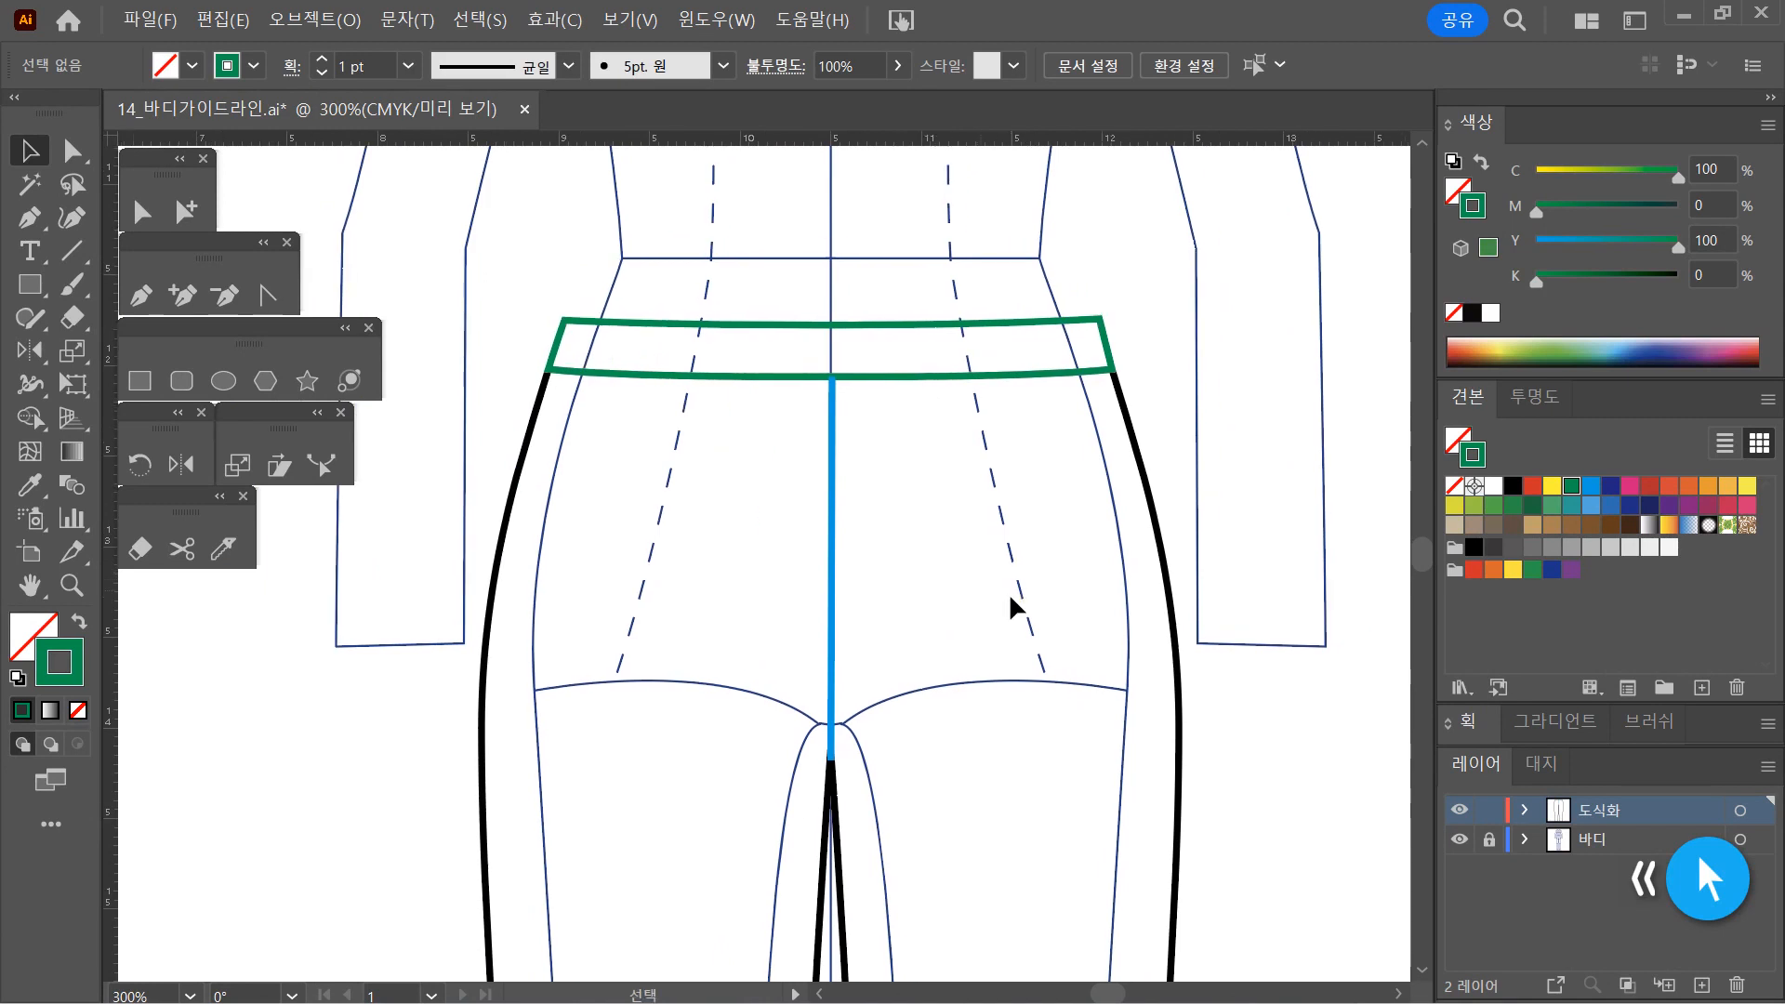
drag(1013, 428, 953, 276)
click(943, 277)
drag(968, 339, 965, 358)
key(Delete)
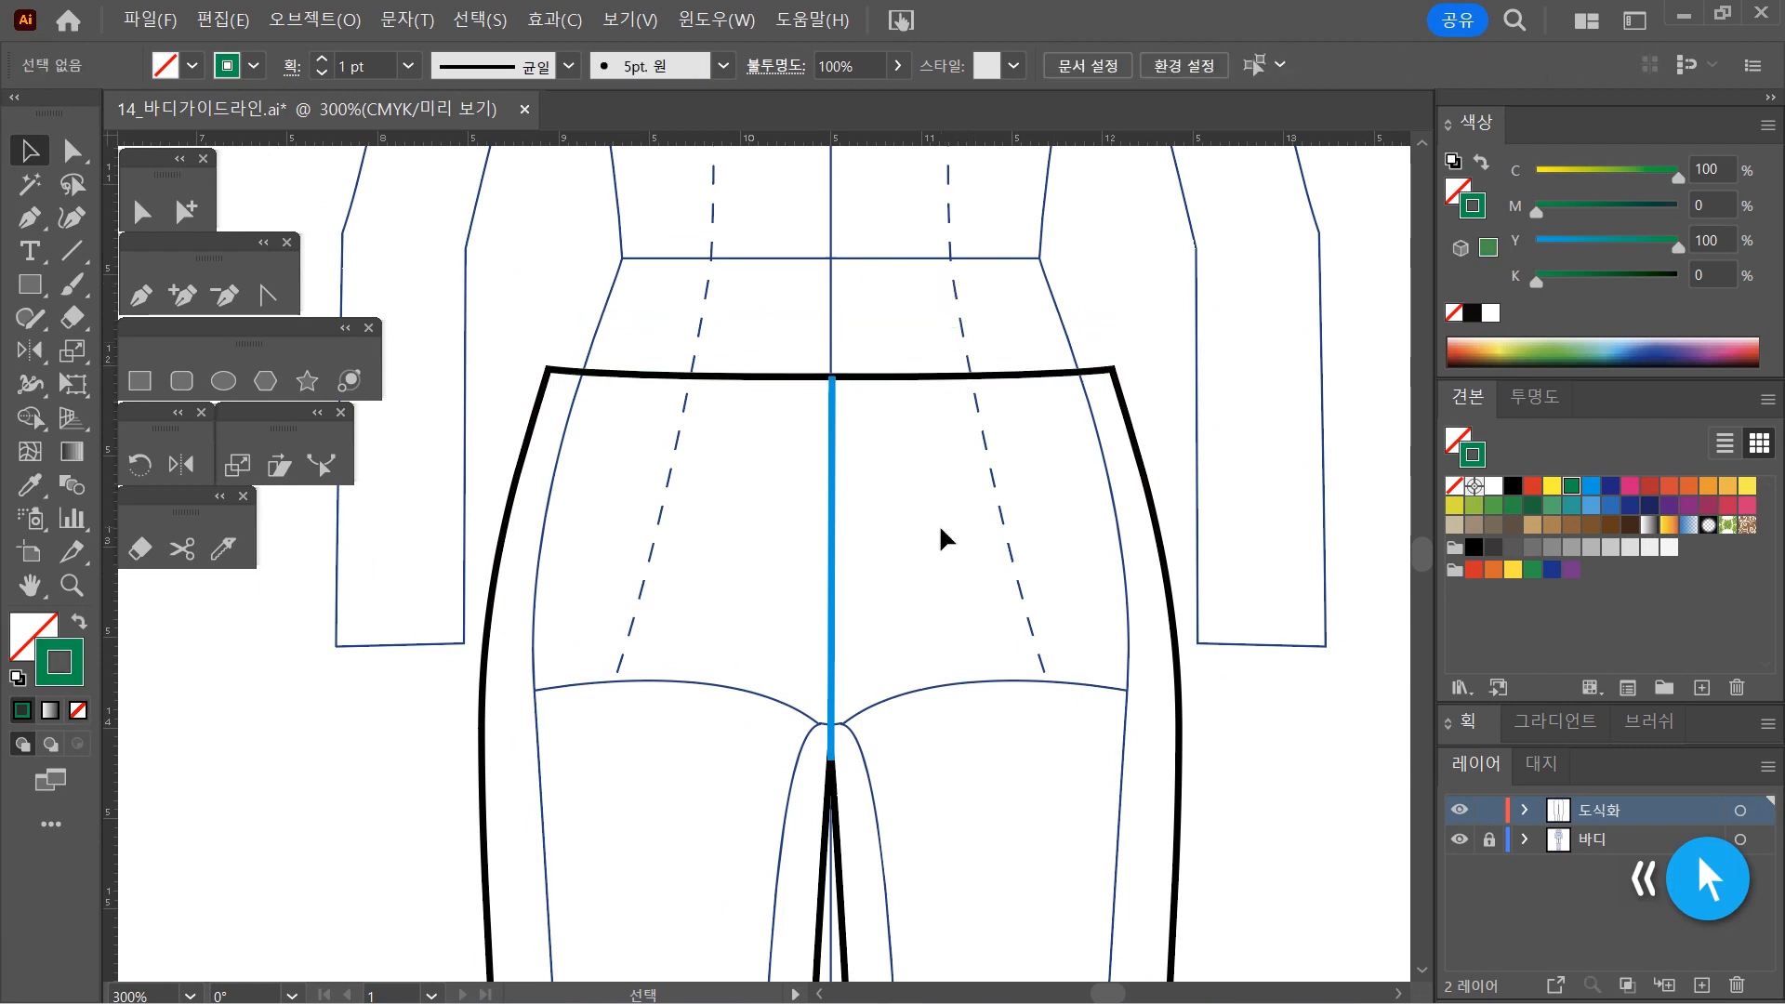
Paint the green letters A above the waistline's left corner and B above its centre point with the Paintbrush
key(ctrl+equal)
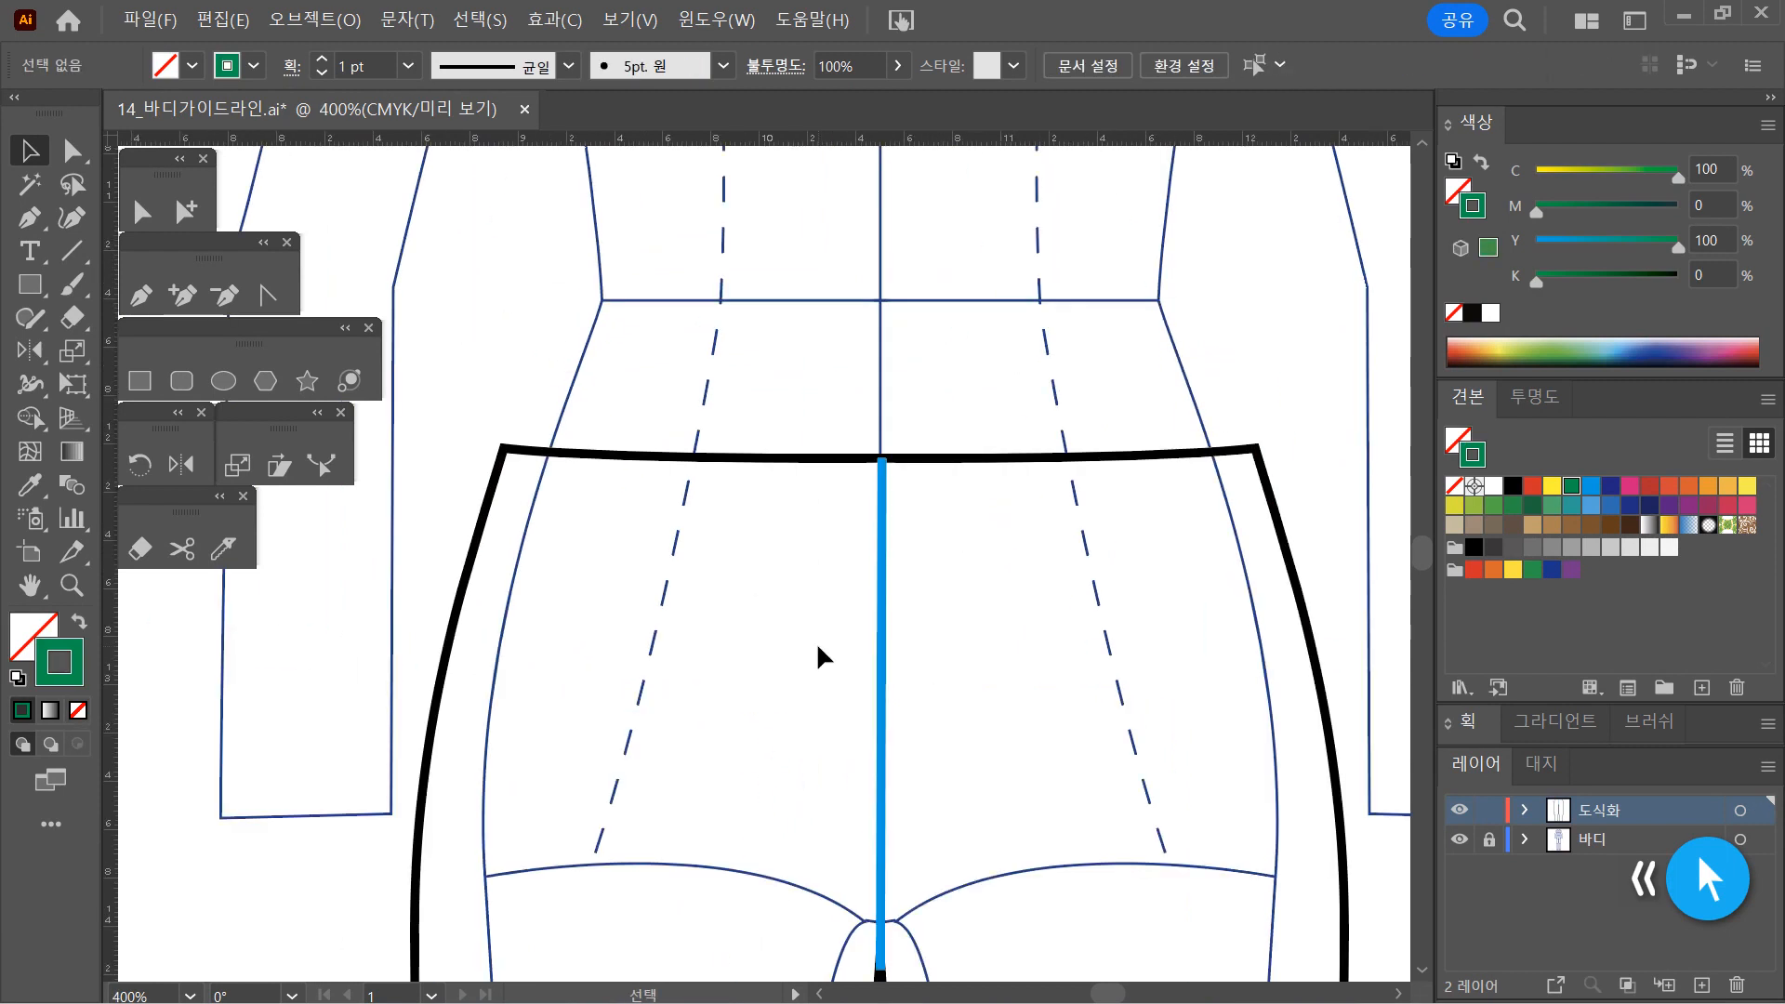
click(141, 212)
drag(660, 423, 750, 516)
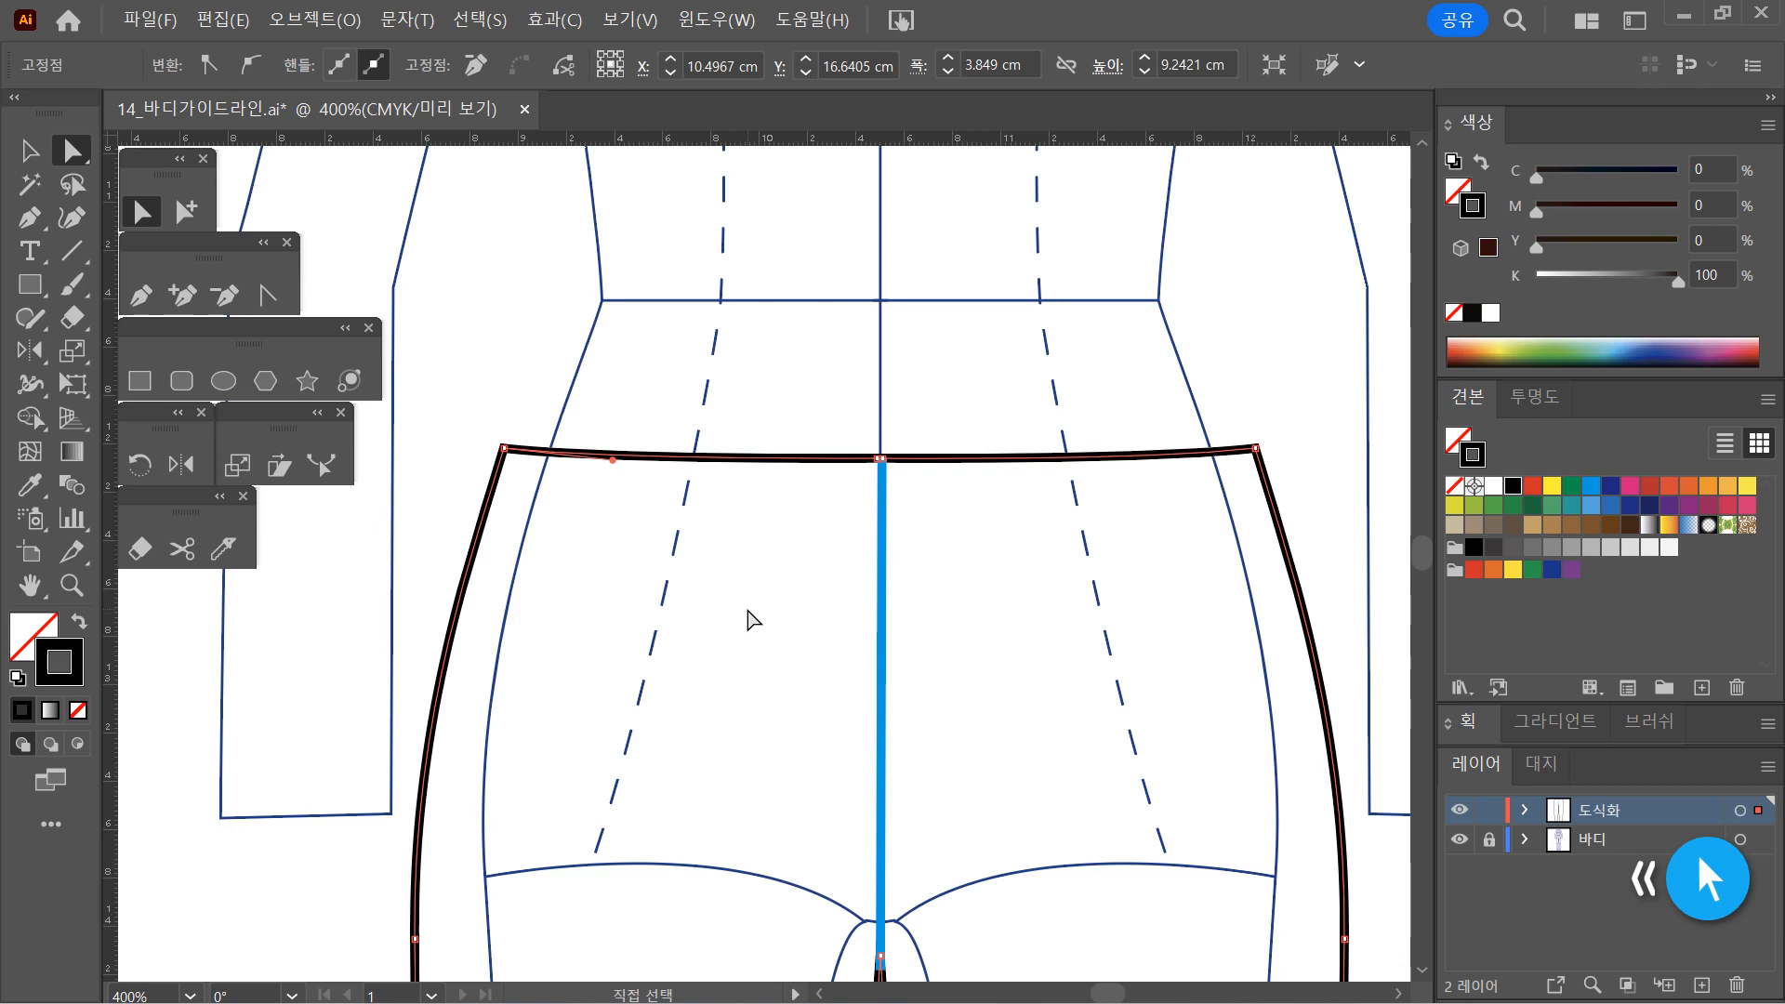
click(686, 423)
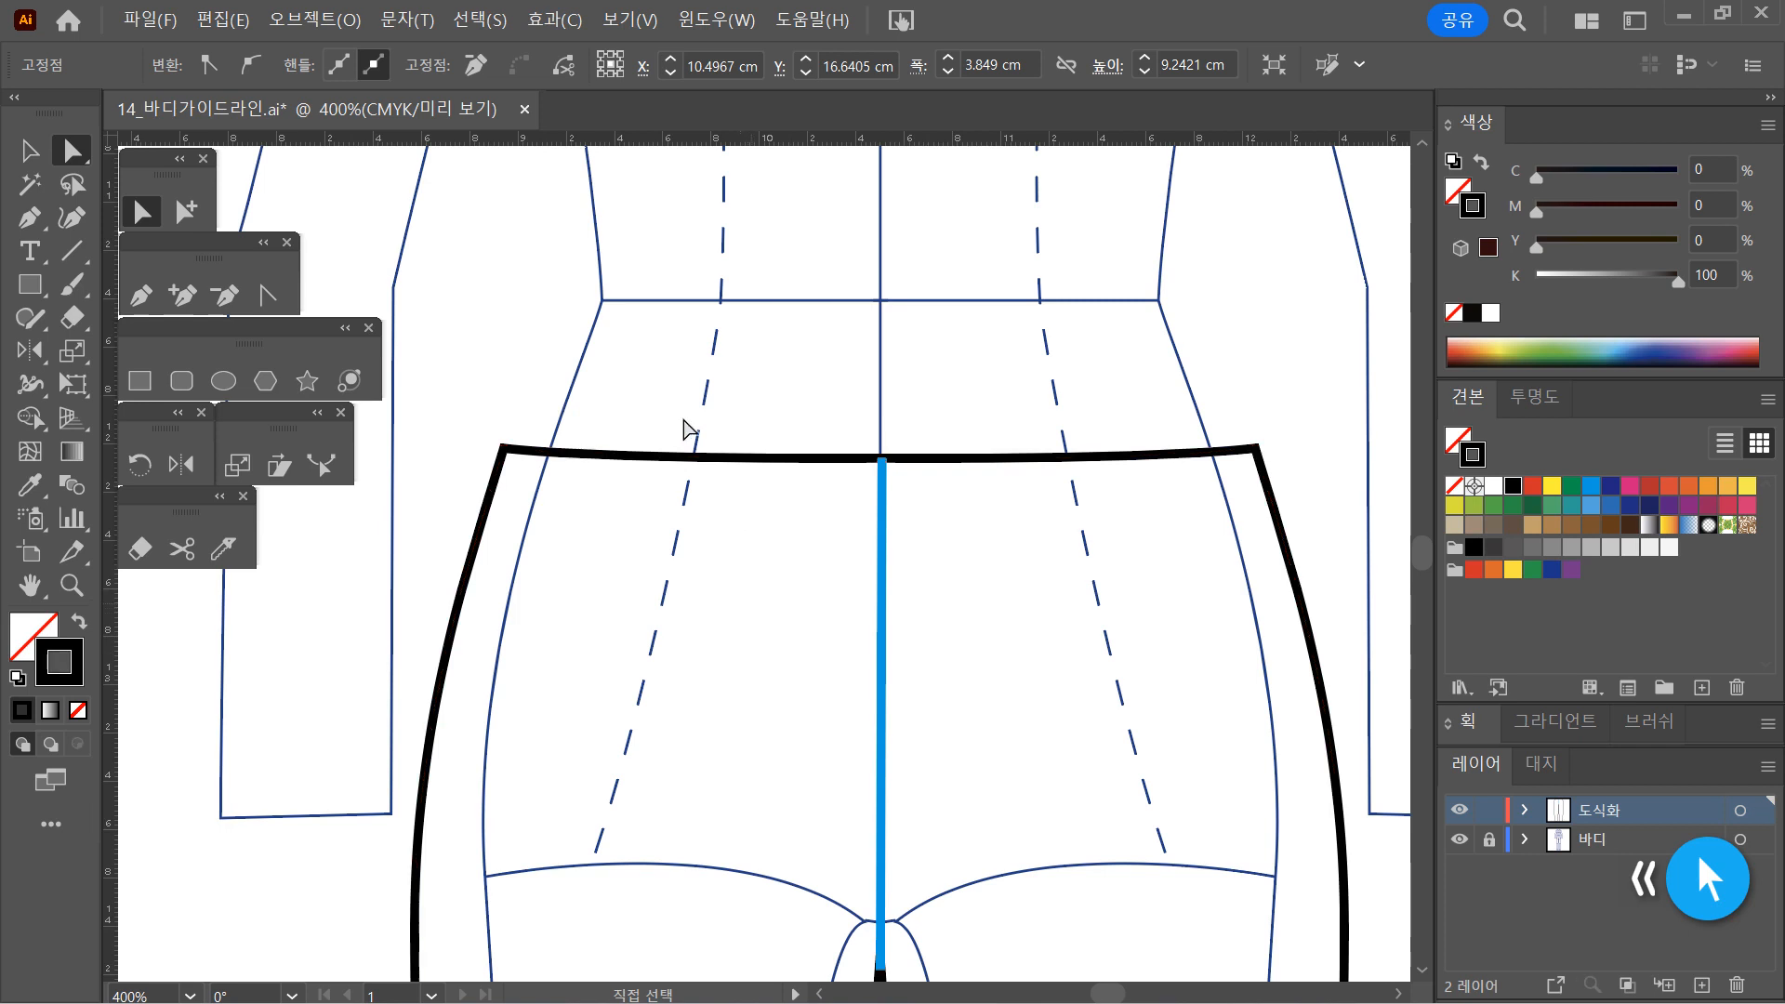
key(b)
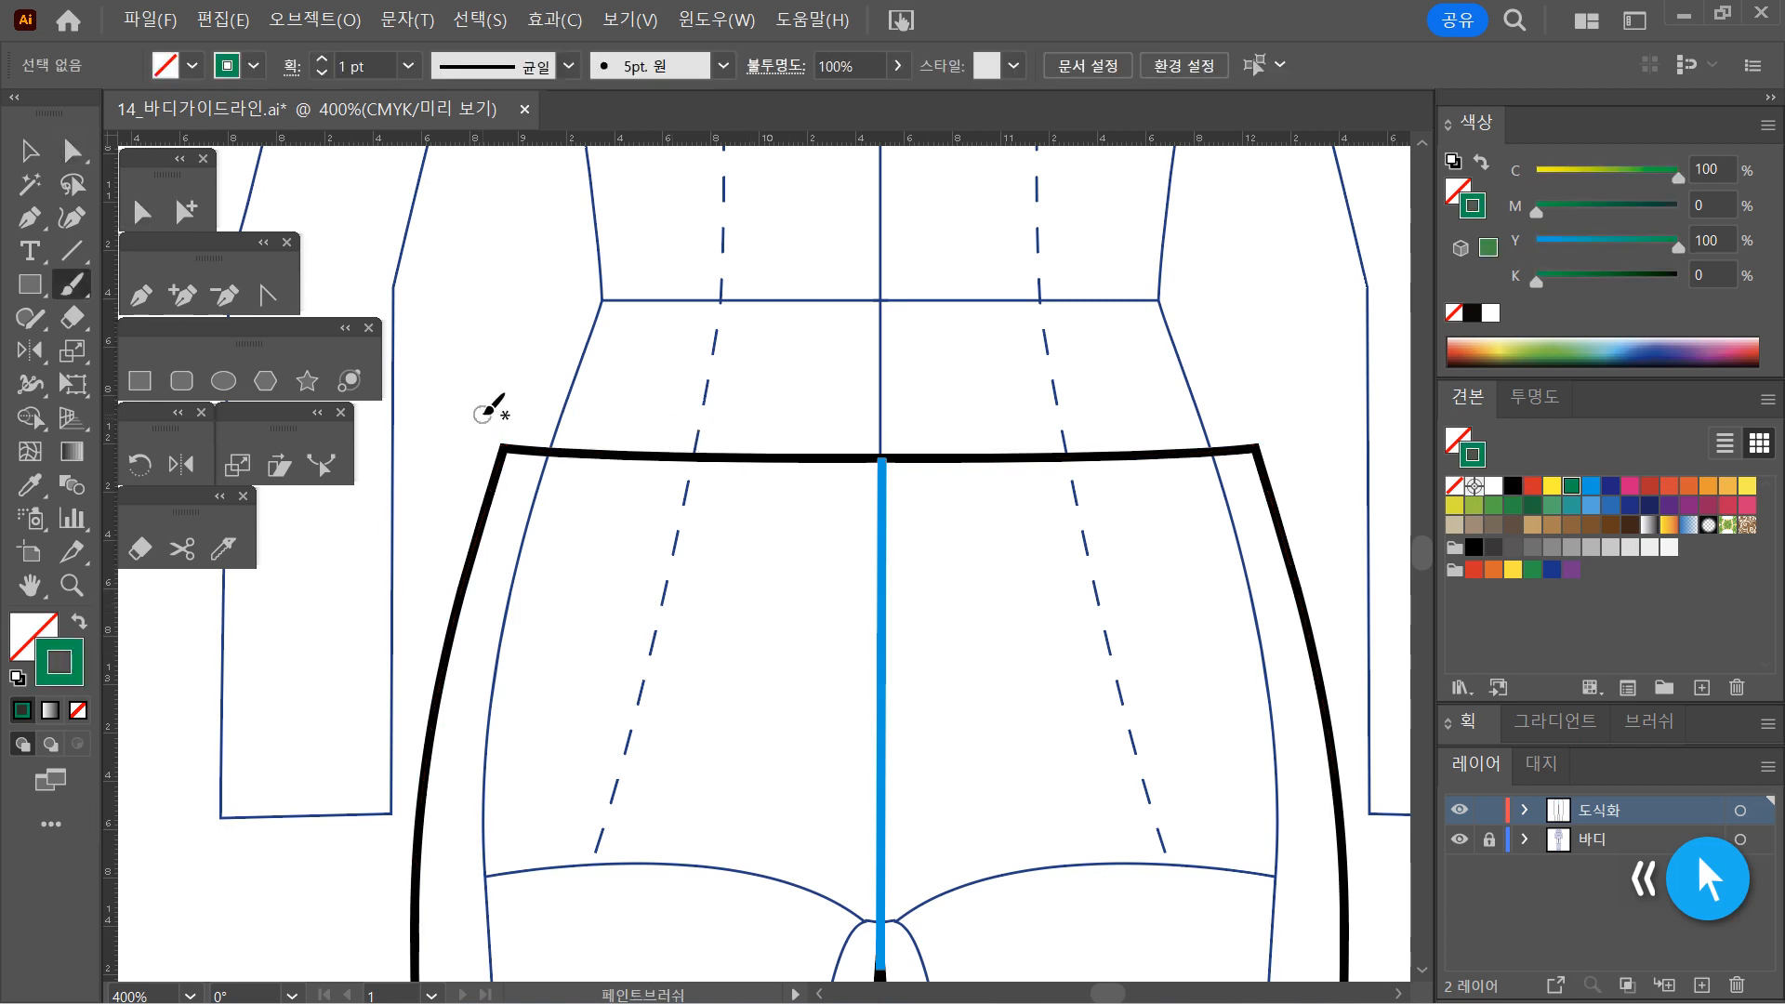
mouse_move(464, 407)
mouse_down()
mouse_move(504, 356)
mouse_move(525, 412)
mouse_move(514, 376)
mouse_up()
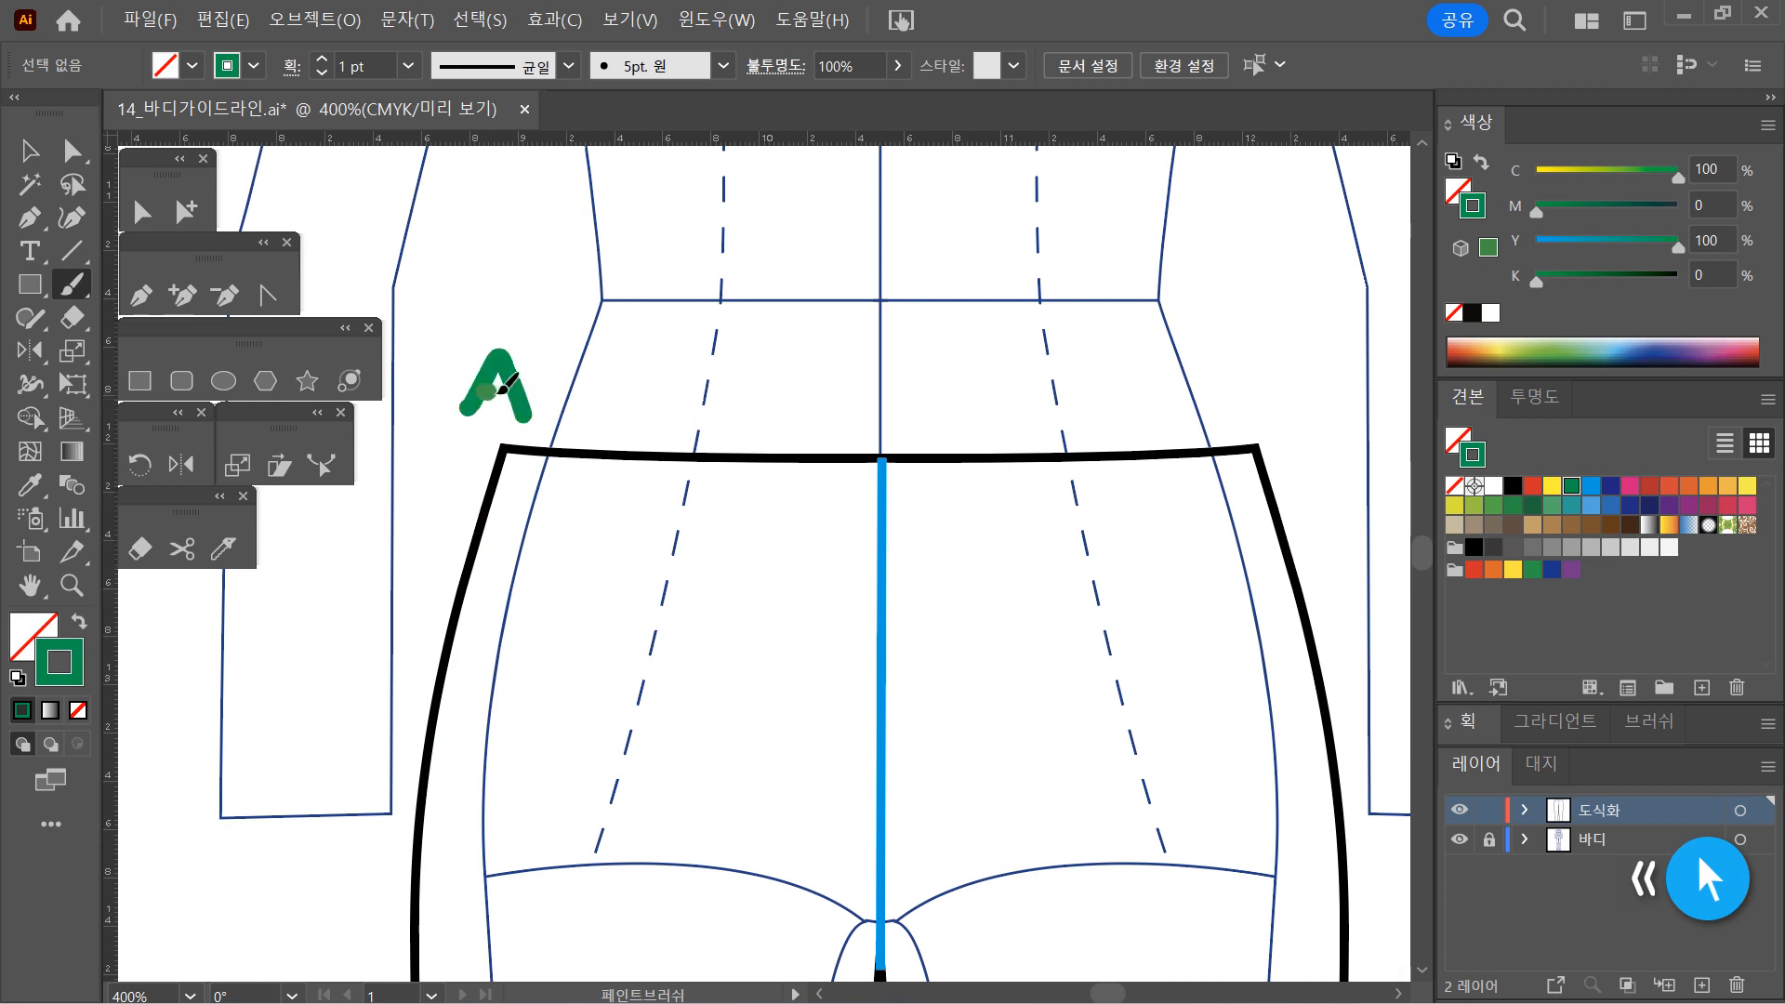
mouse_move(869, 406)
mouse_down()
mouse_move(892, 362)
mouse_move(928, 357)
mouse_move(892, 378)
mouse_move(915, 388)
mouse_move(869, 415)
mouse_up()
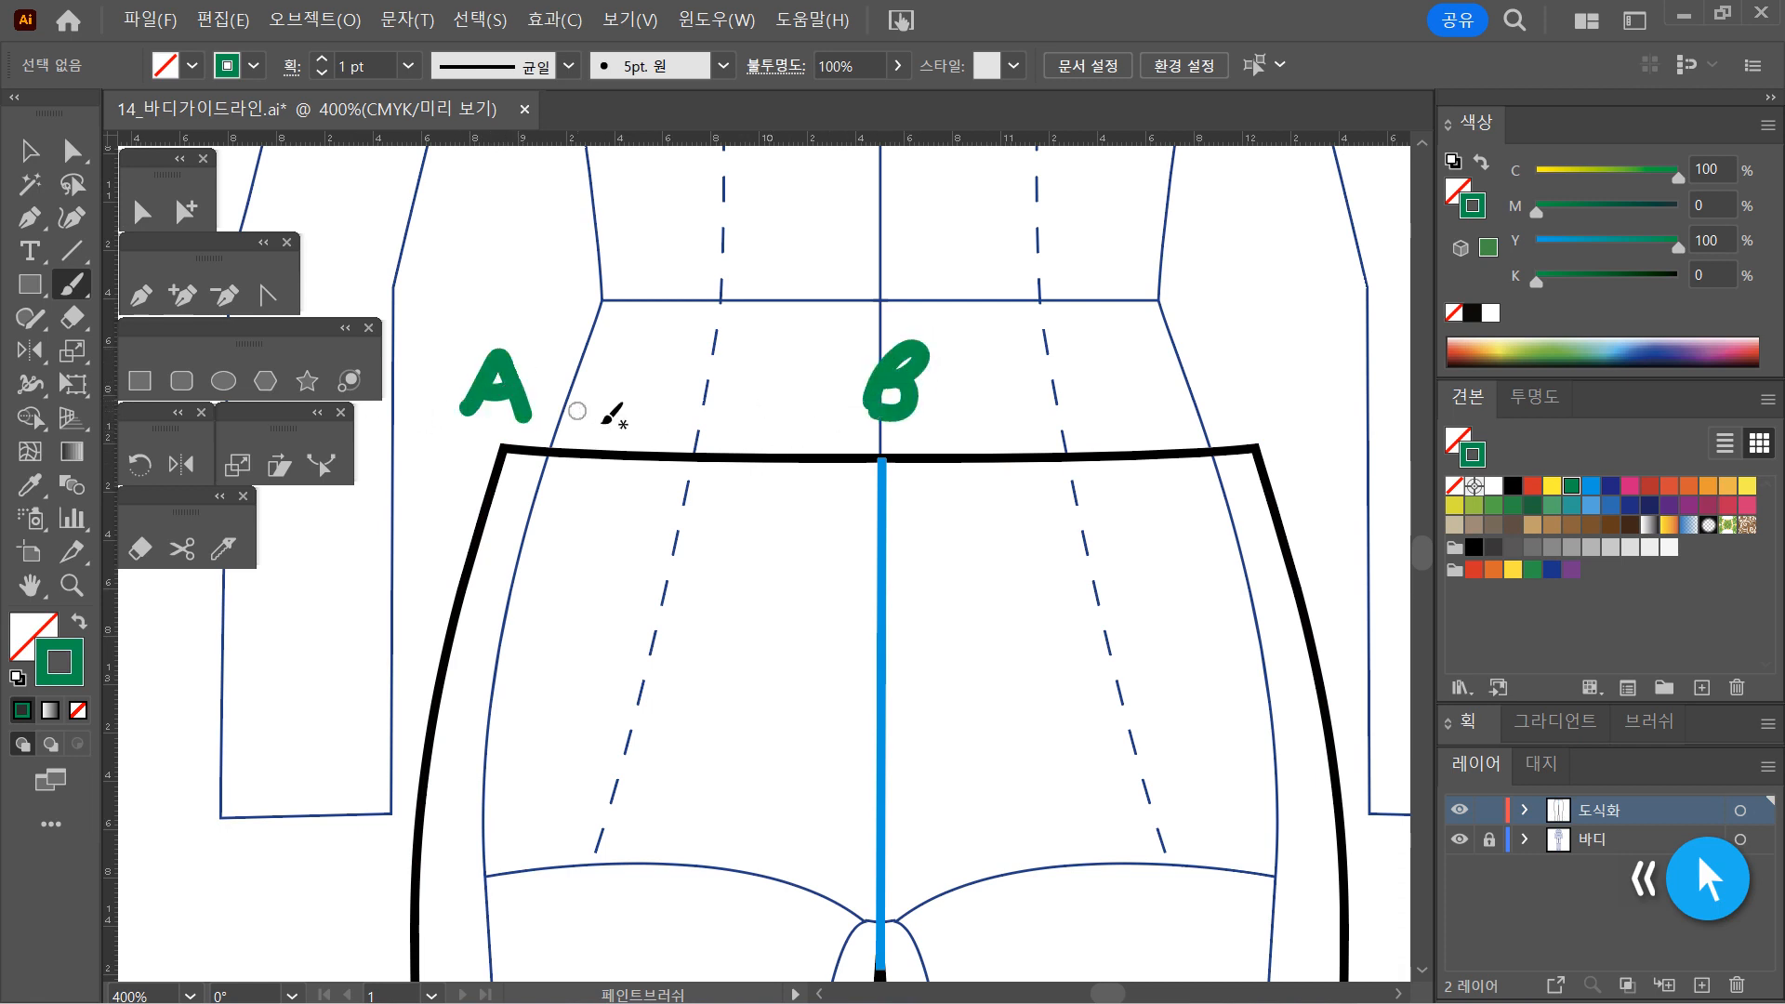
Duplicate the left half of the waistline, between points A and B, in place and give the copy the CMYK green stroke
click(145, 216)
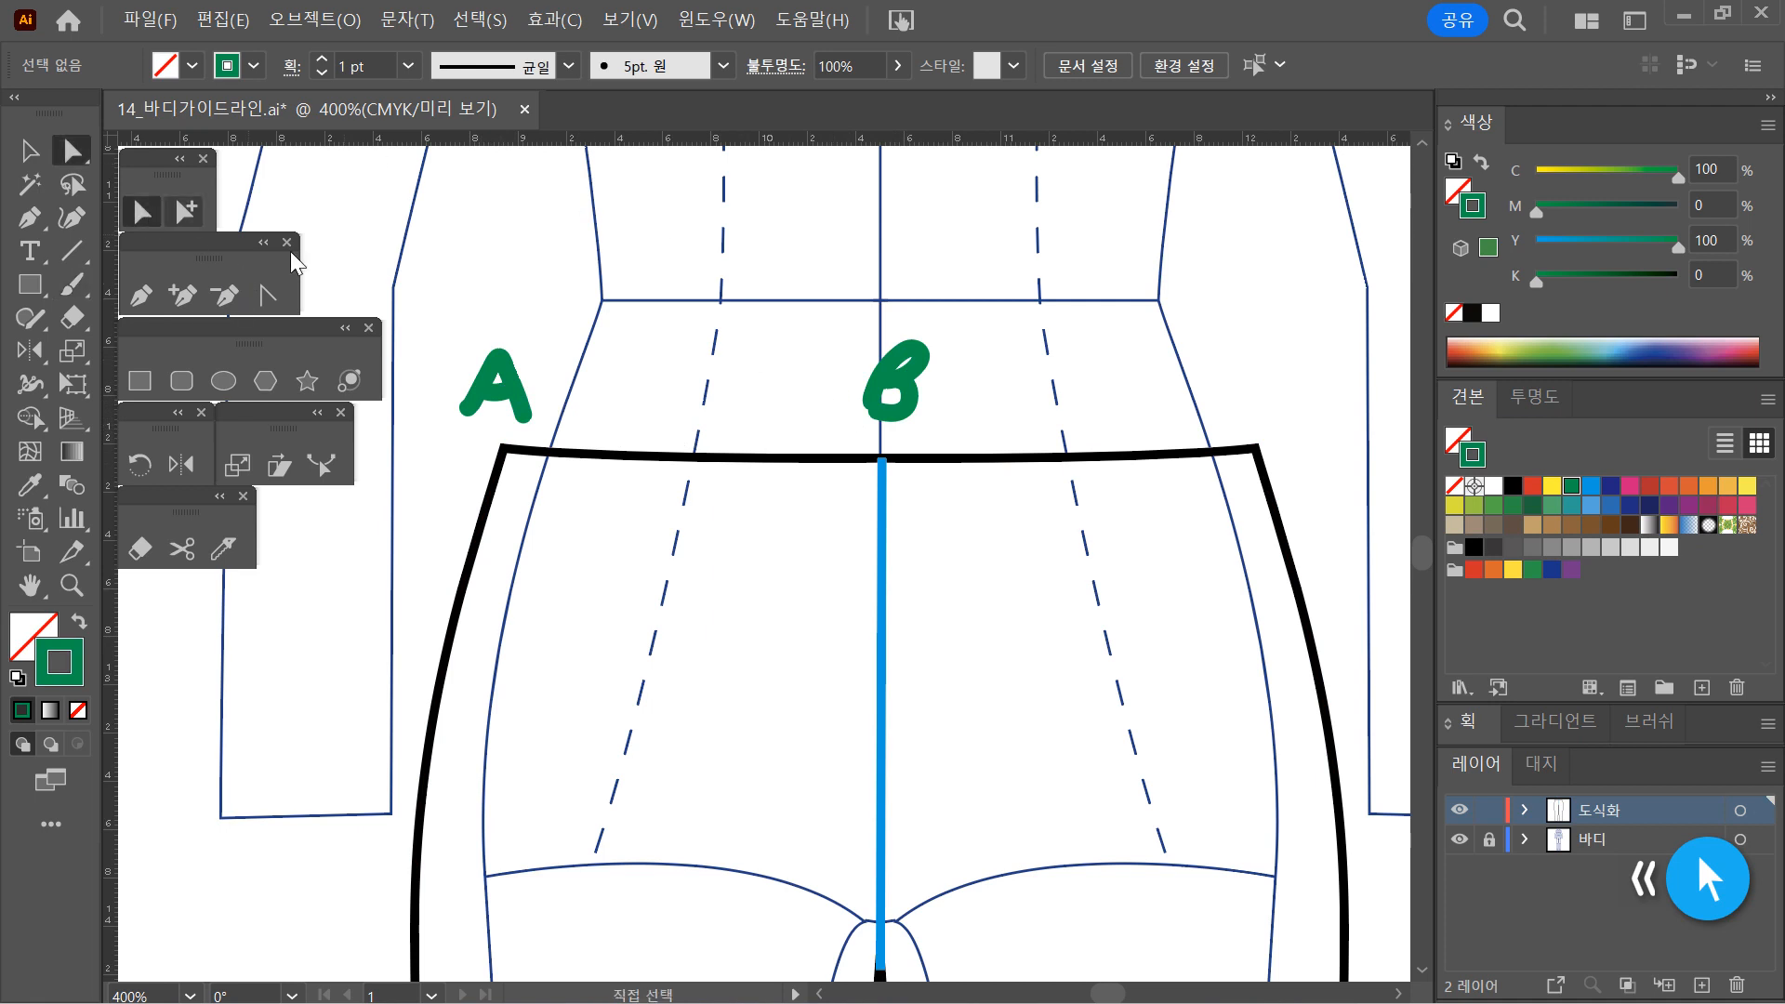
drag(665, 410, 751, 526)
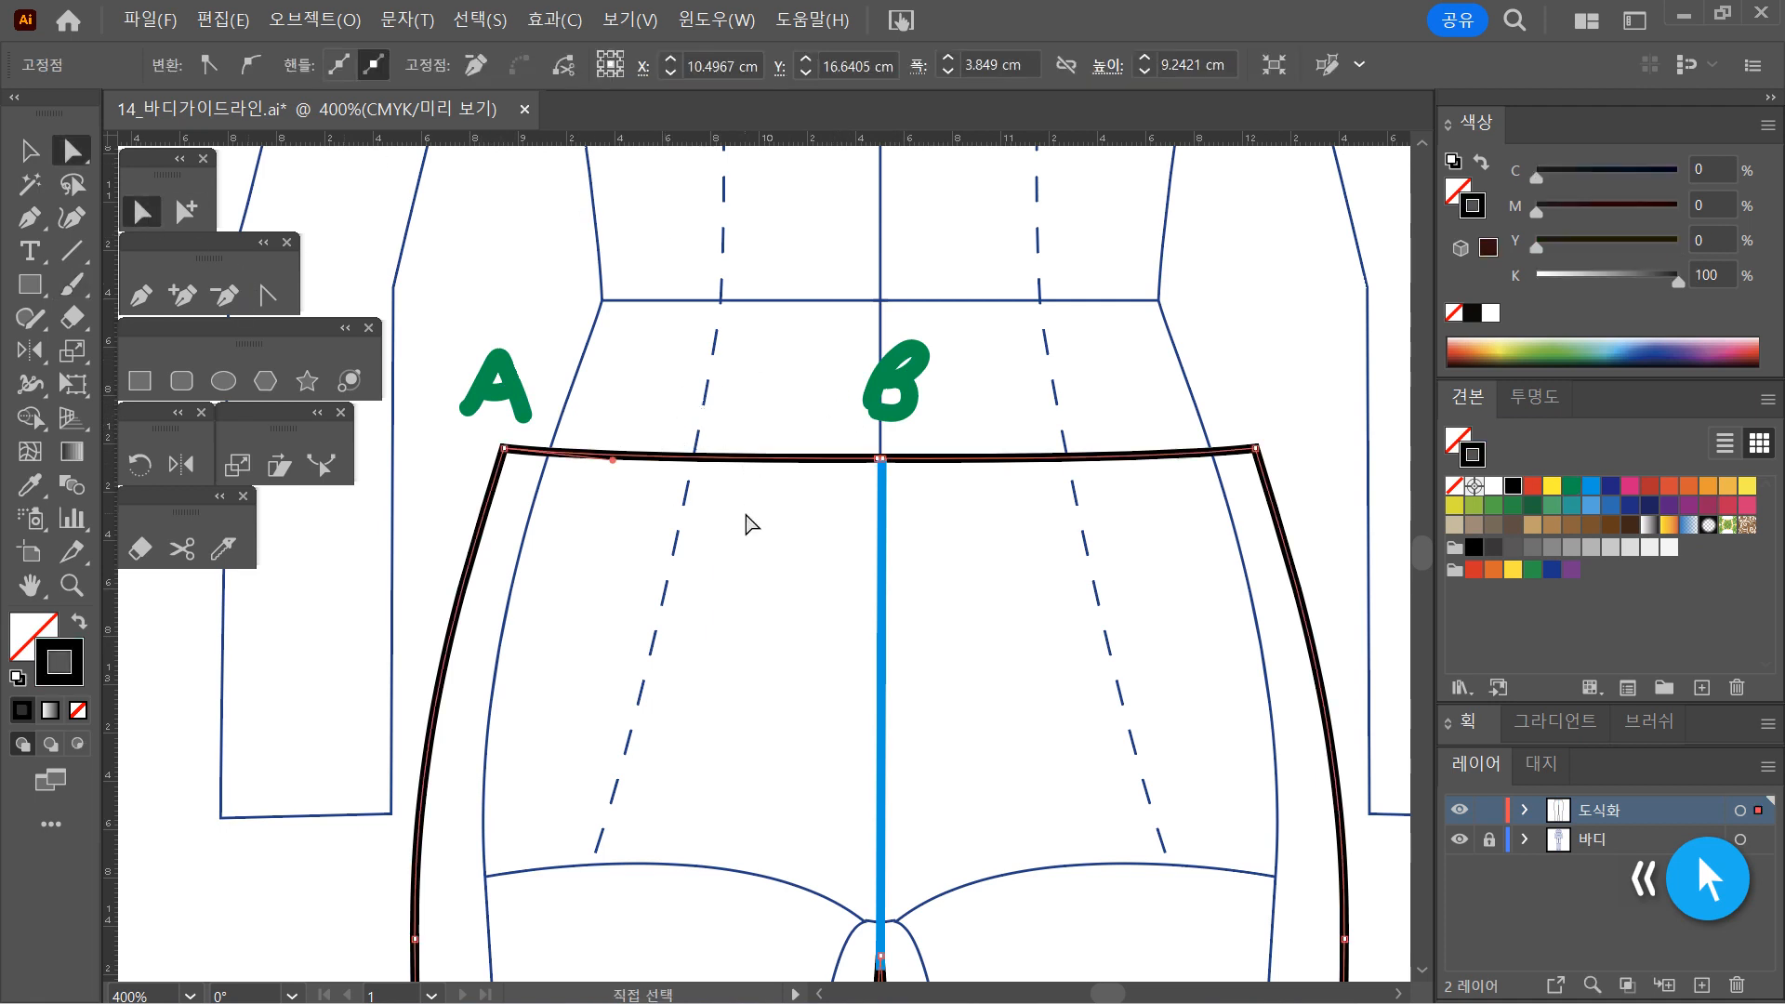
click(697, 407)
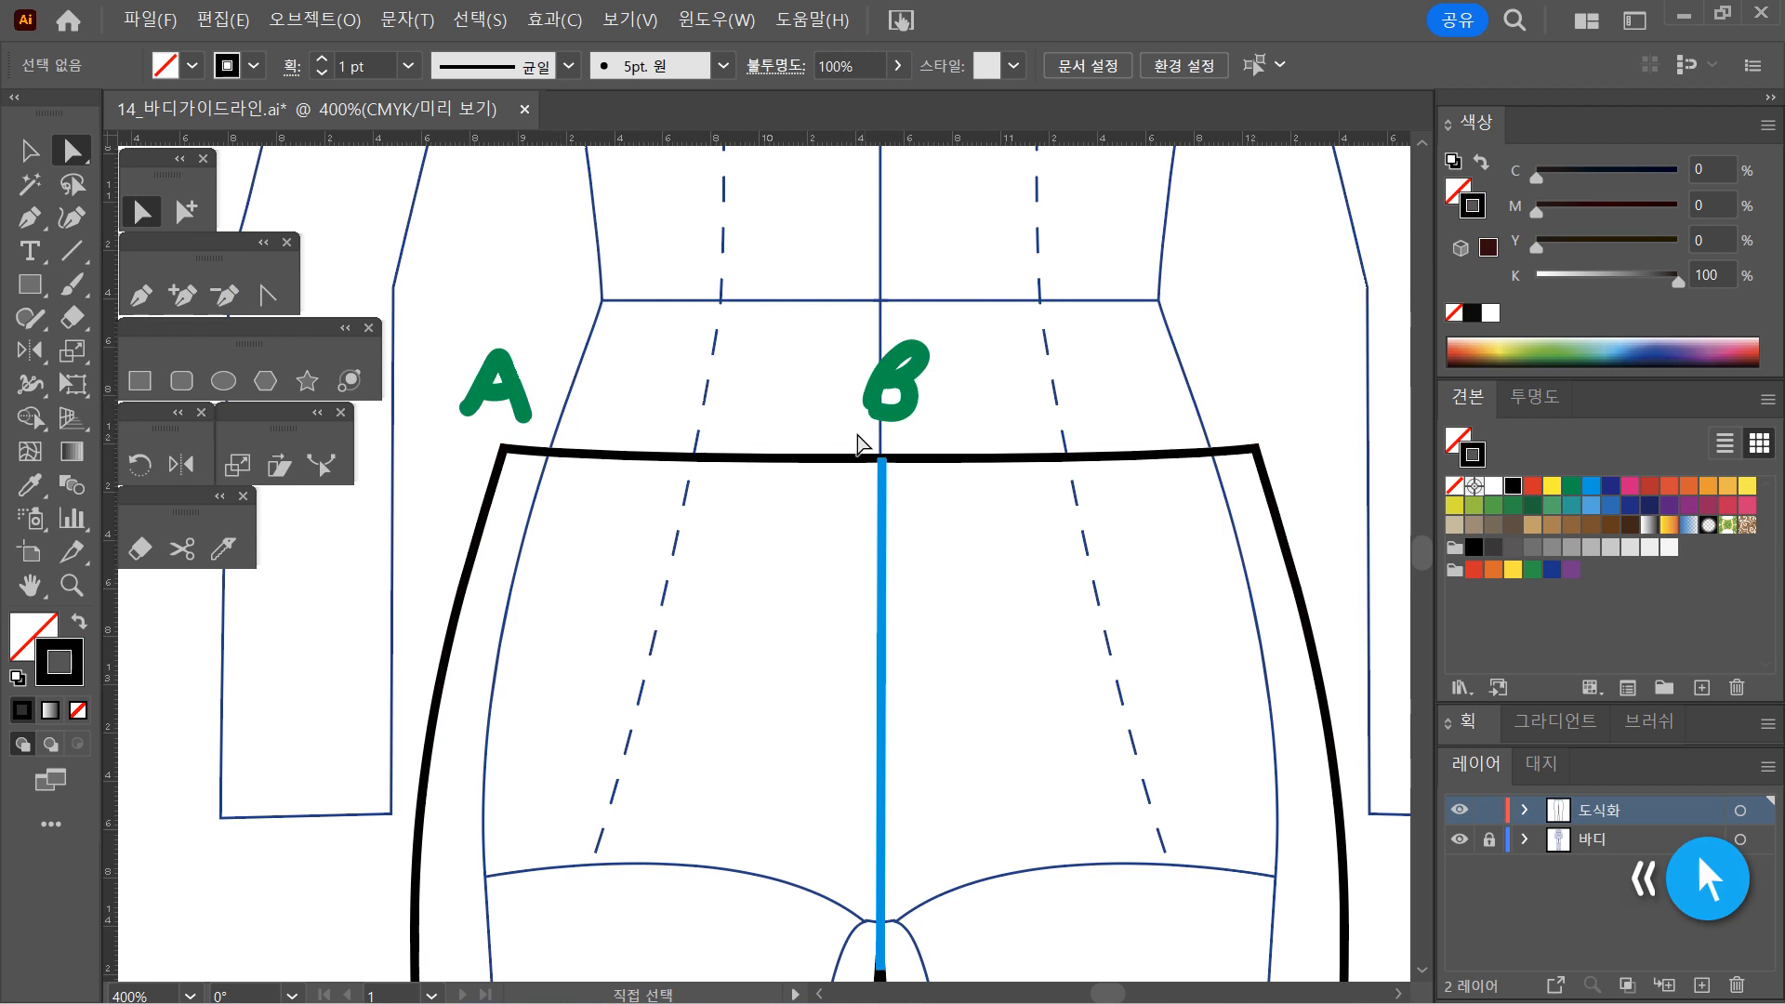
mouse_move(701, 446)
mouse_down()
mouse_move(753, 511)
mouse_move(680, 423)
mouse_up()
click(734, 517)
key(ctrl+c)
key(ctrl+f)
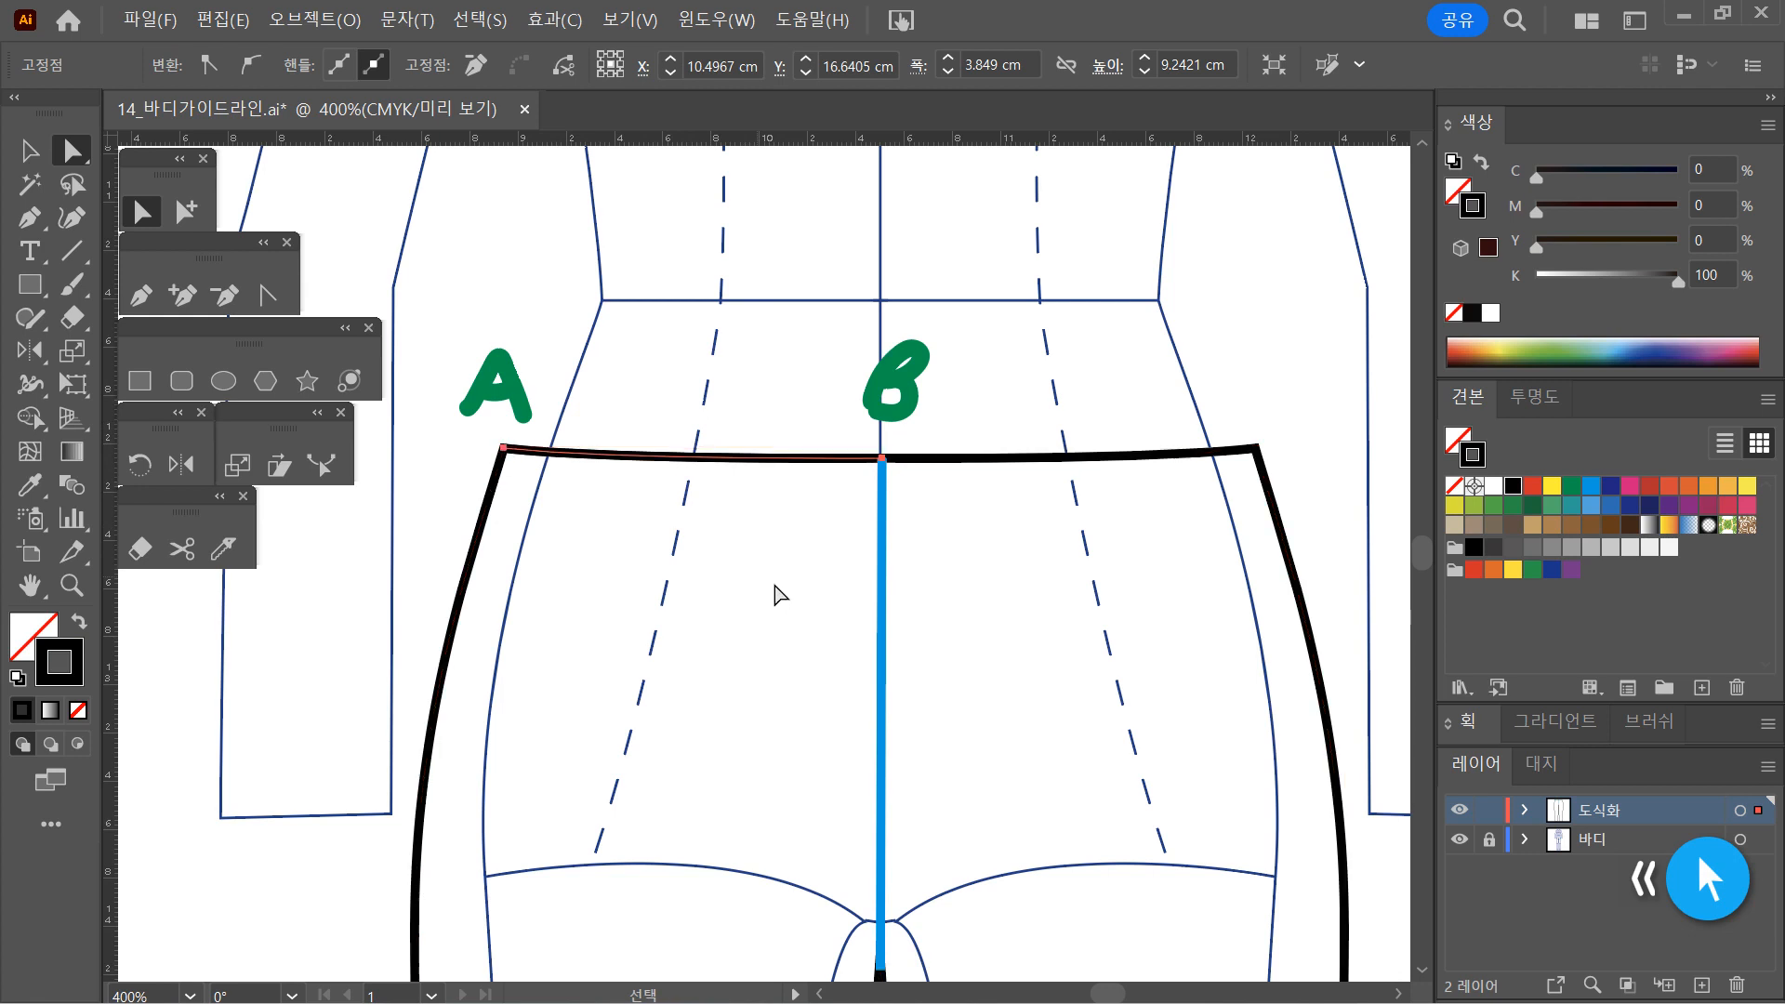
click(1572, 486)
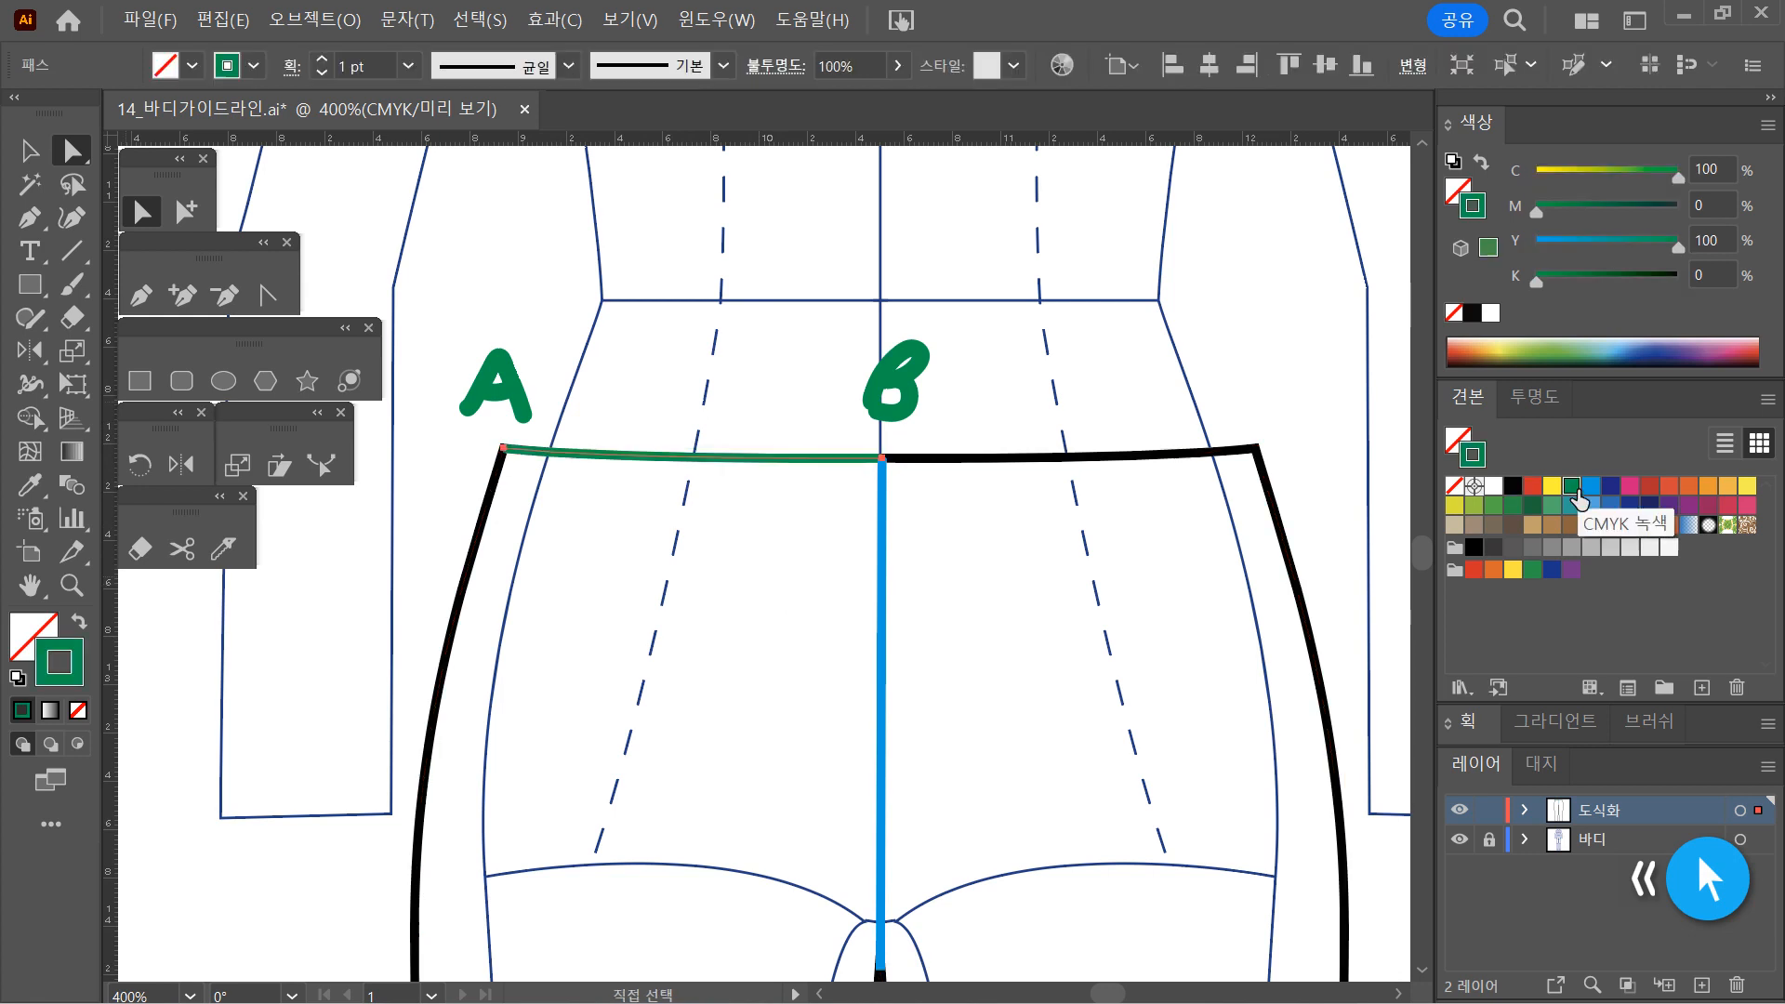
Delete the painted A and B labels above the waistline
drag(477, 317, 975, 415)
click(28, 150)
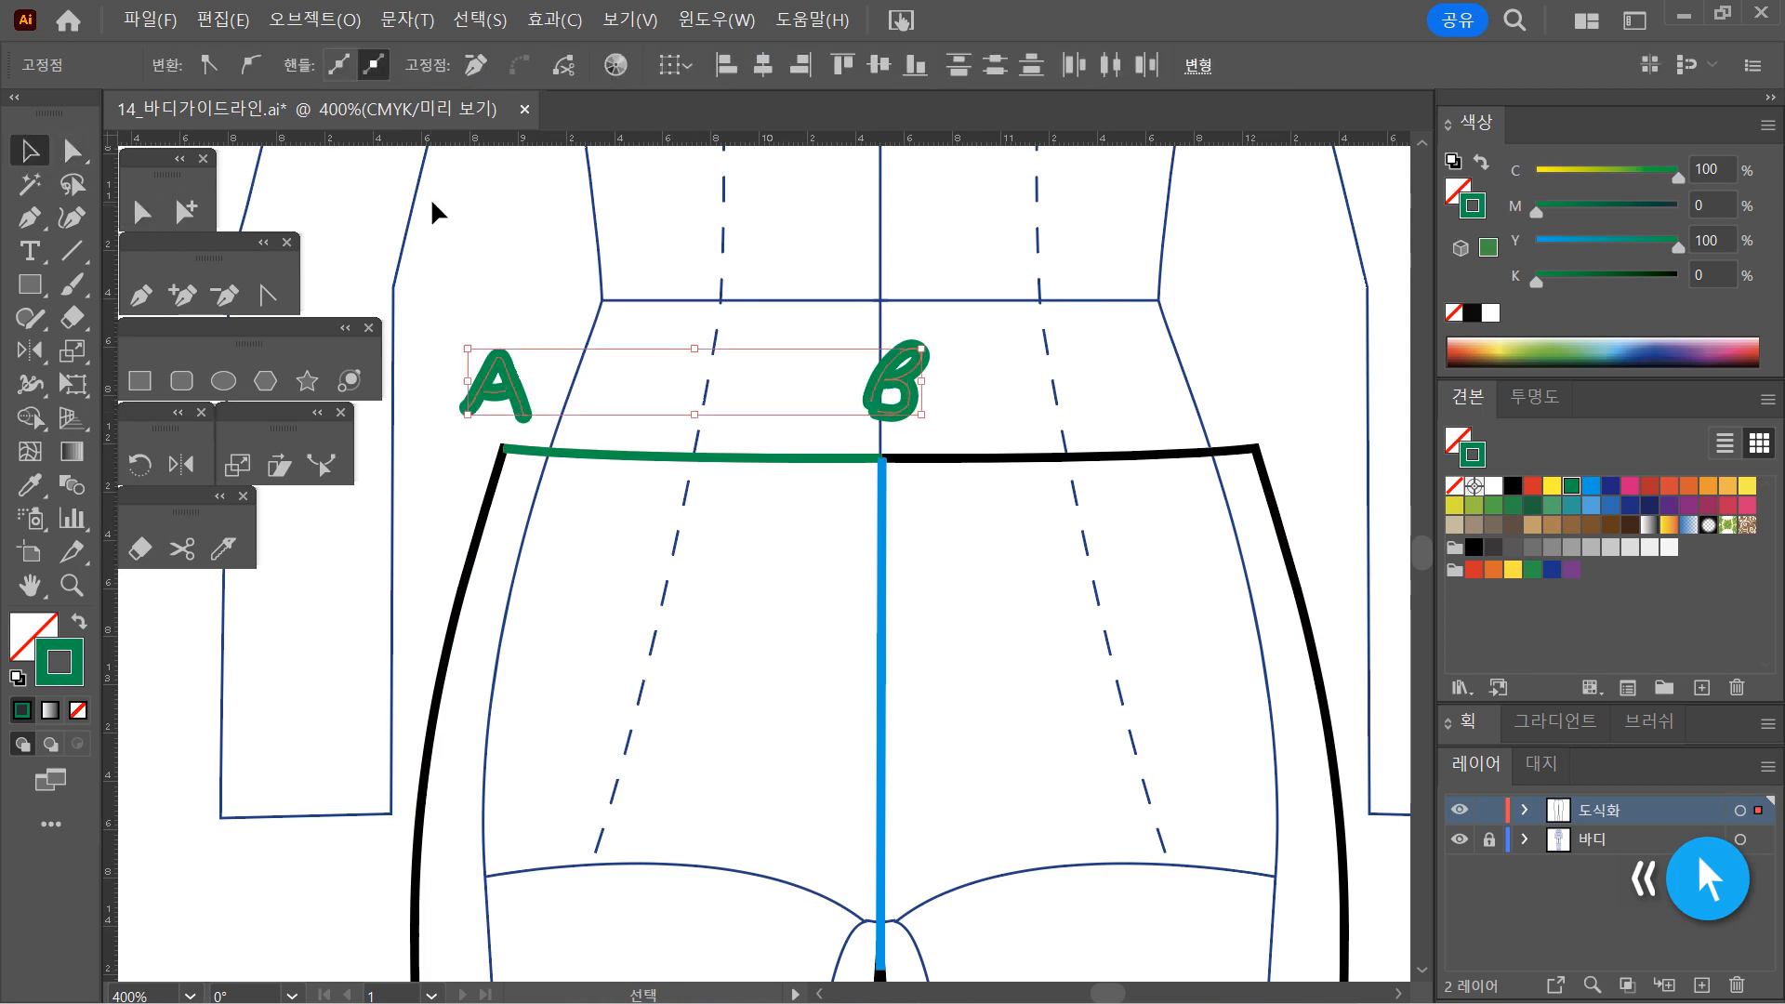
key(Delete)
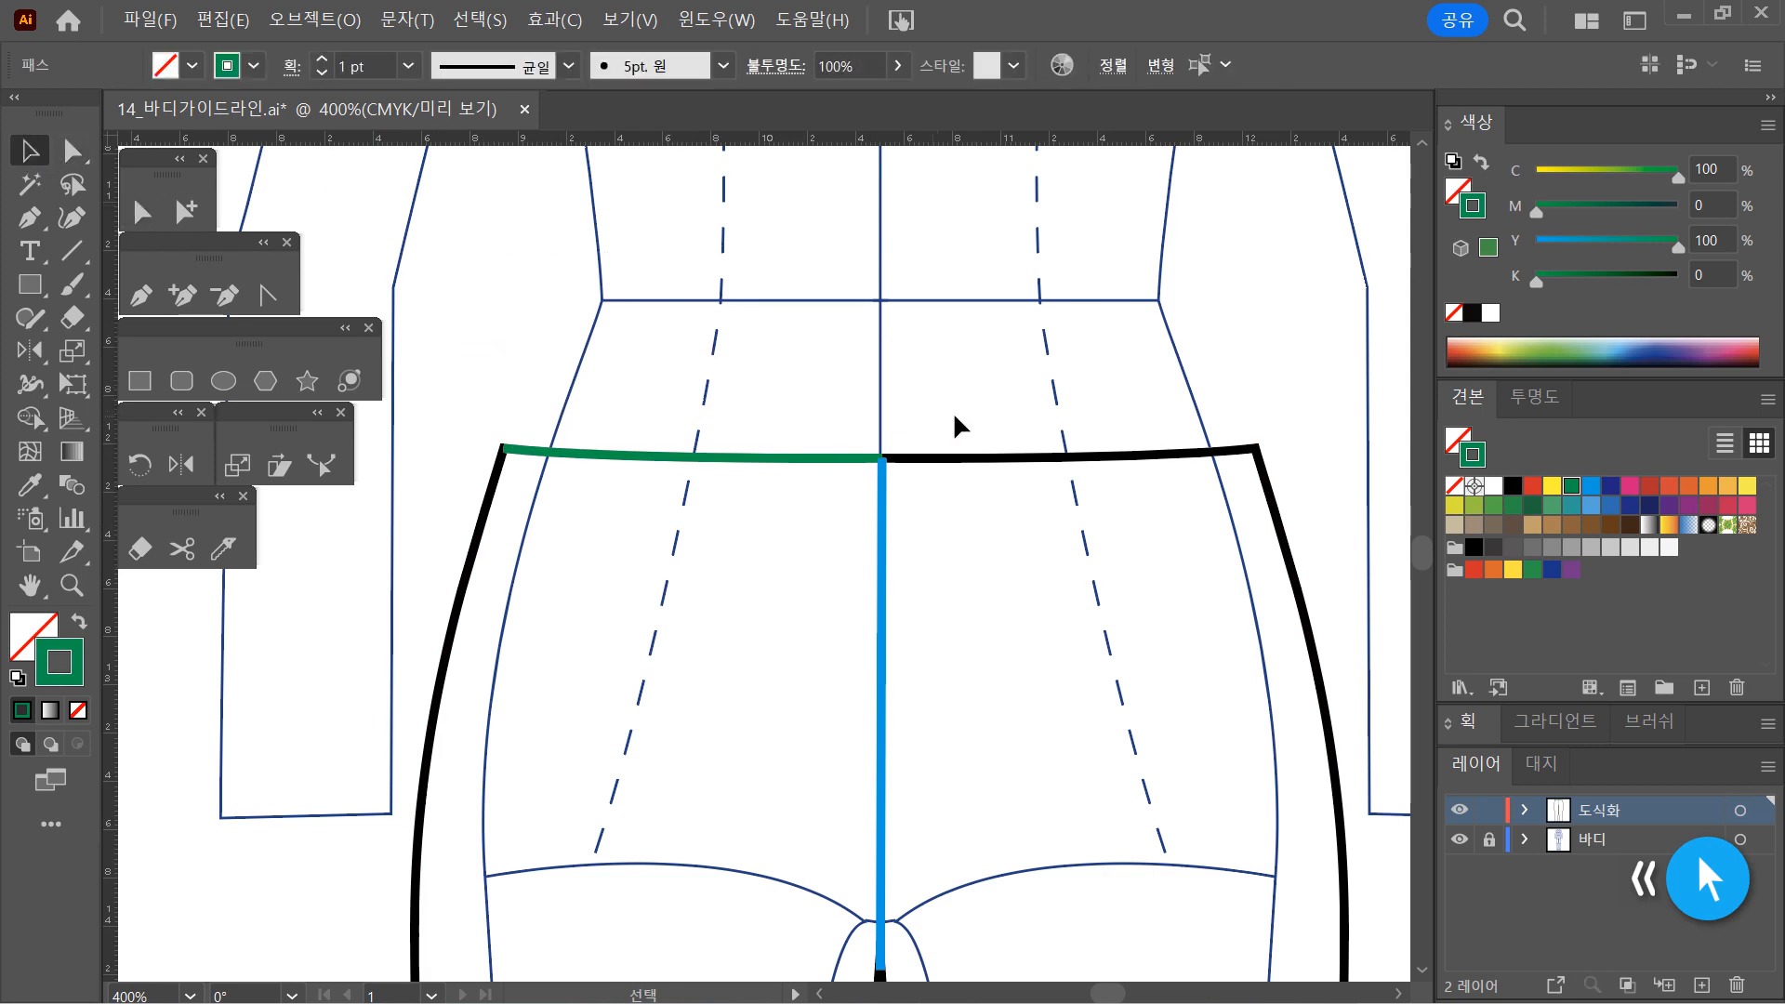
Extend the green half waistline from its left end with the Pen tool, drawing the short inward-slanting side edge and a horizontal corner handle
click(143, 212)
click(640, 459)
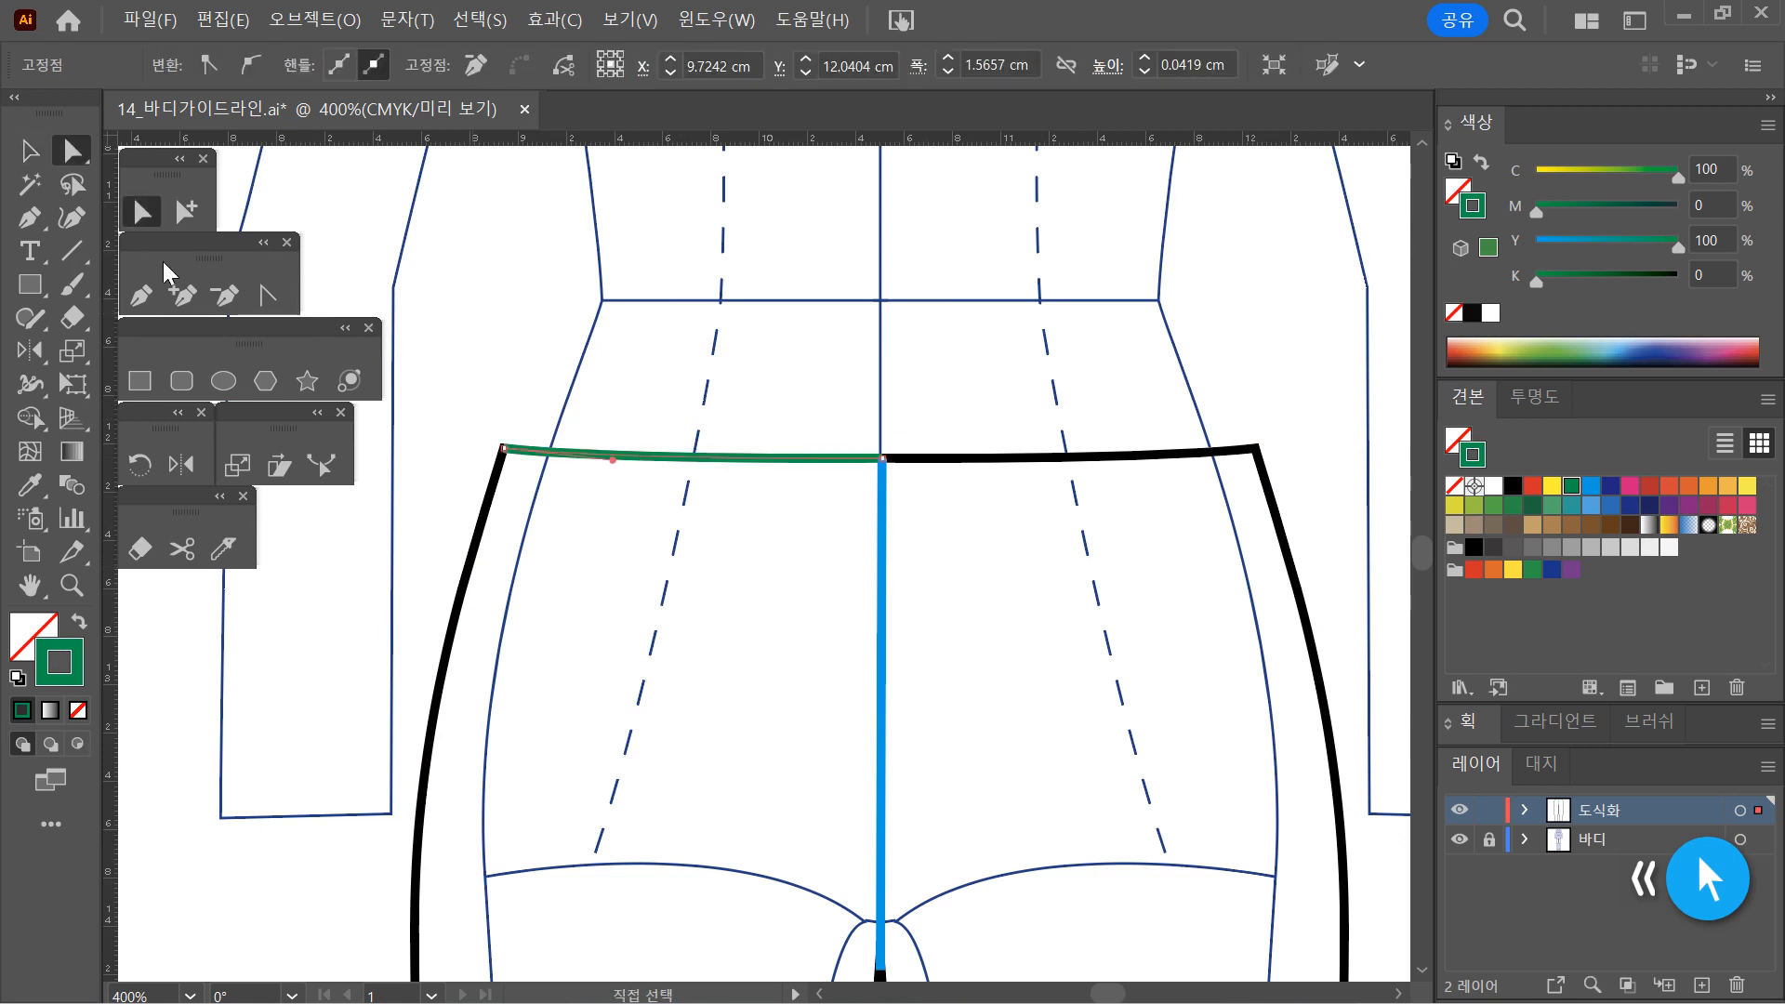
click(141, 296)
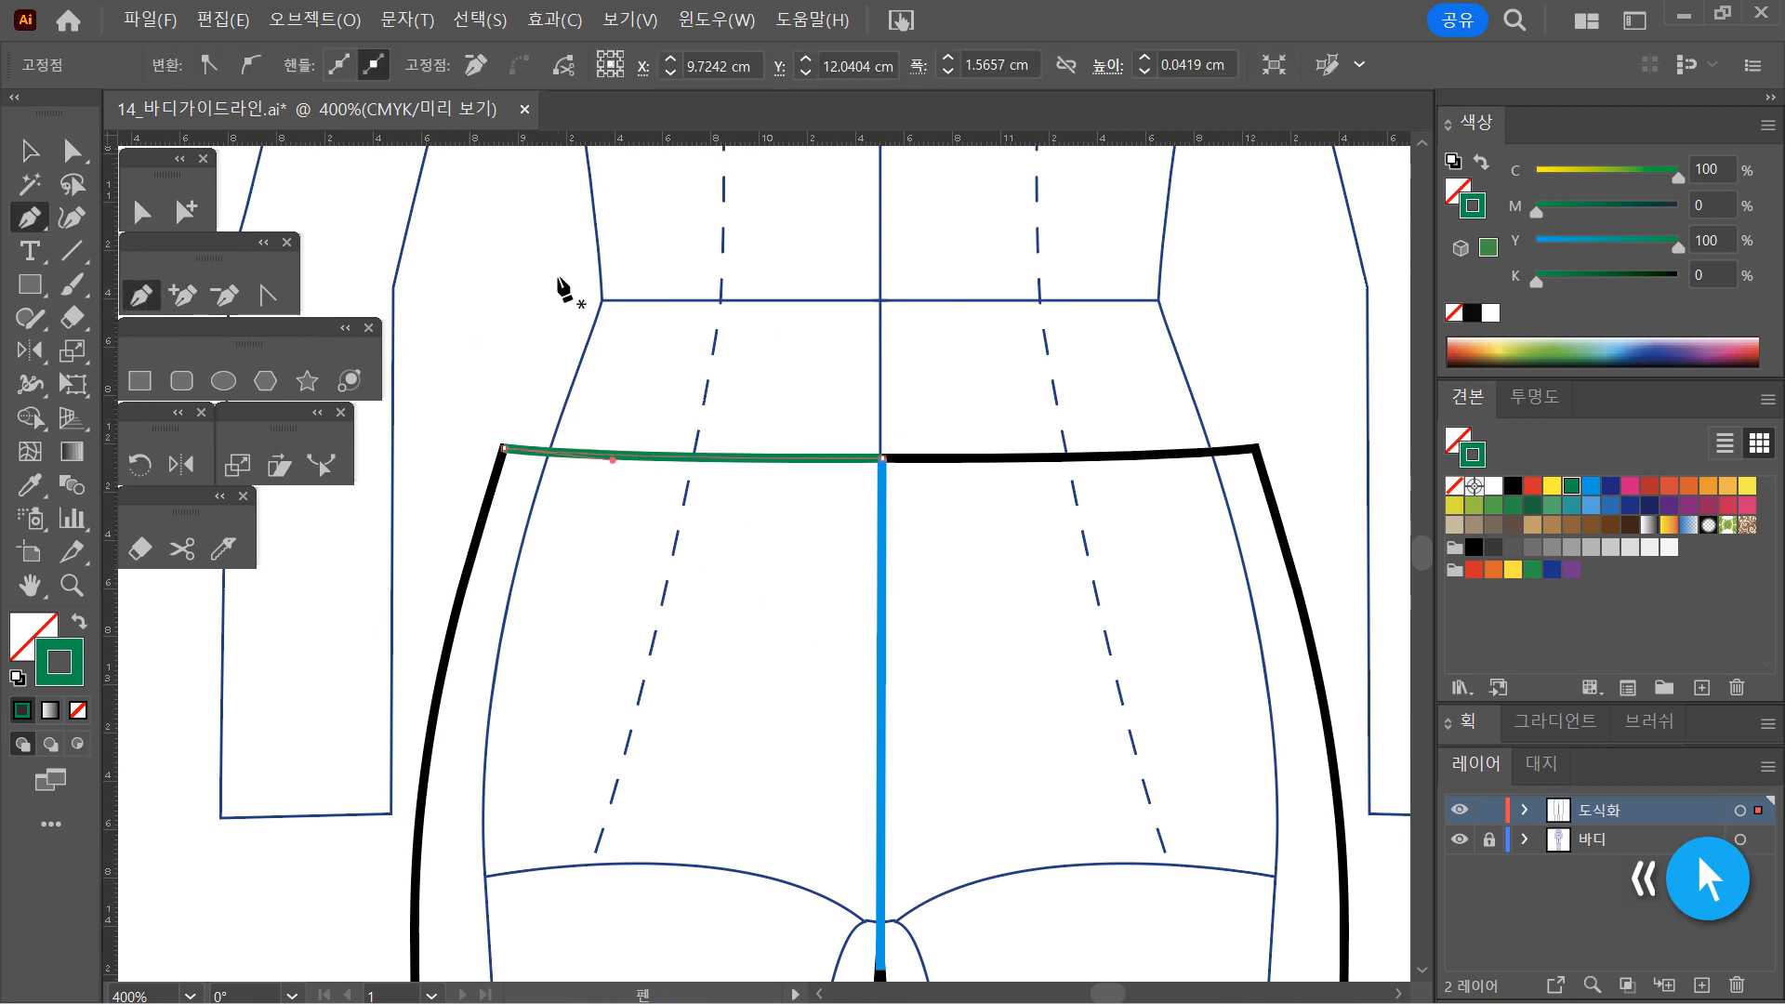
click(504, 449)
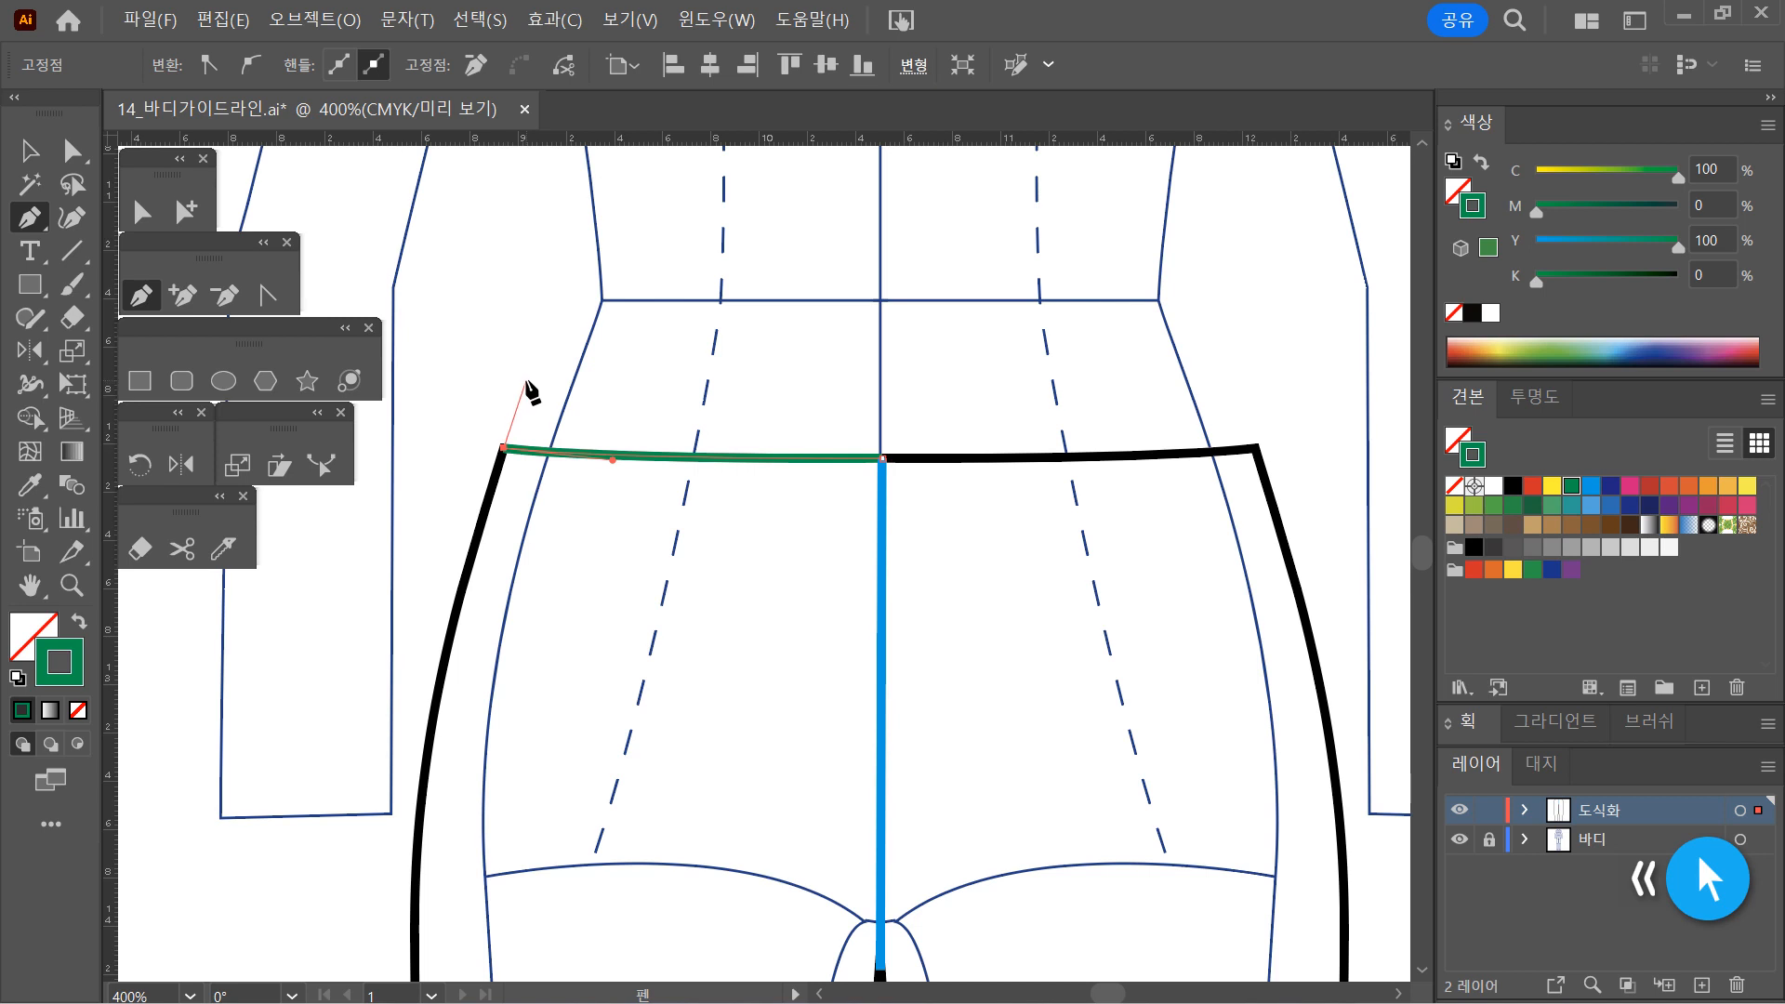
drag(527, 381, 533, 369)
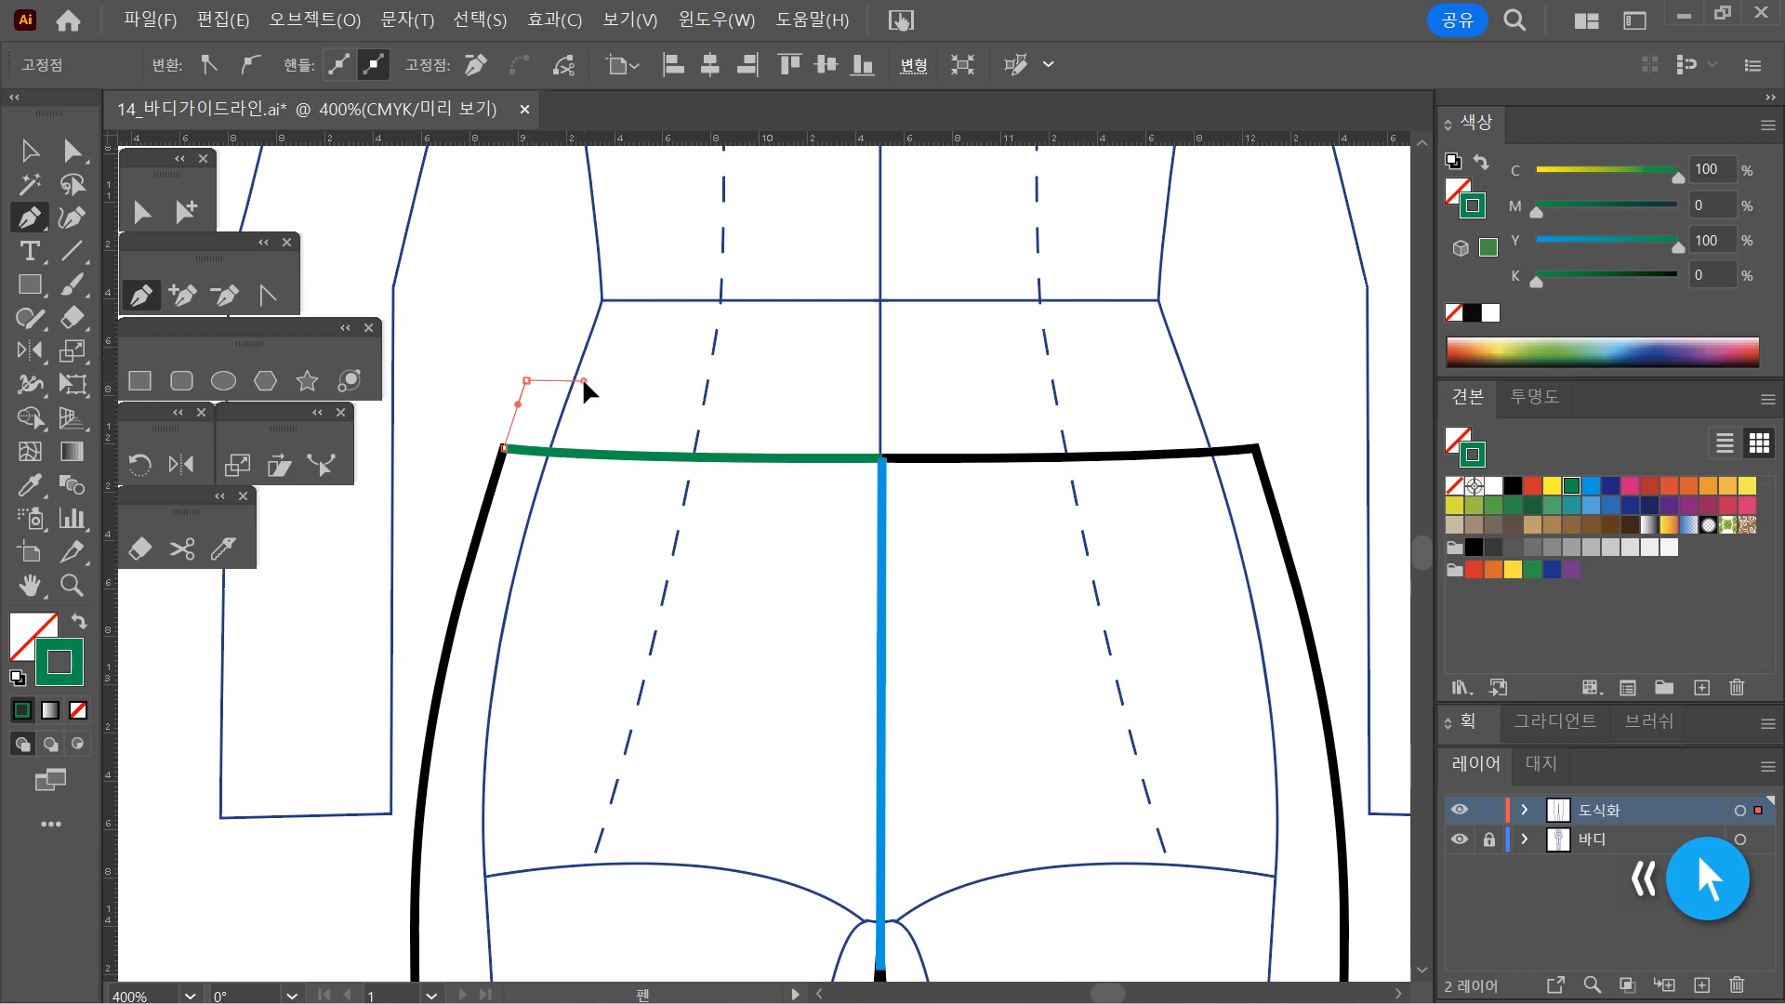
drag(582, 380, 582, 382)
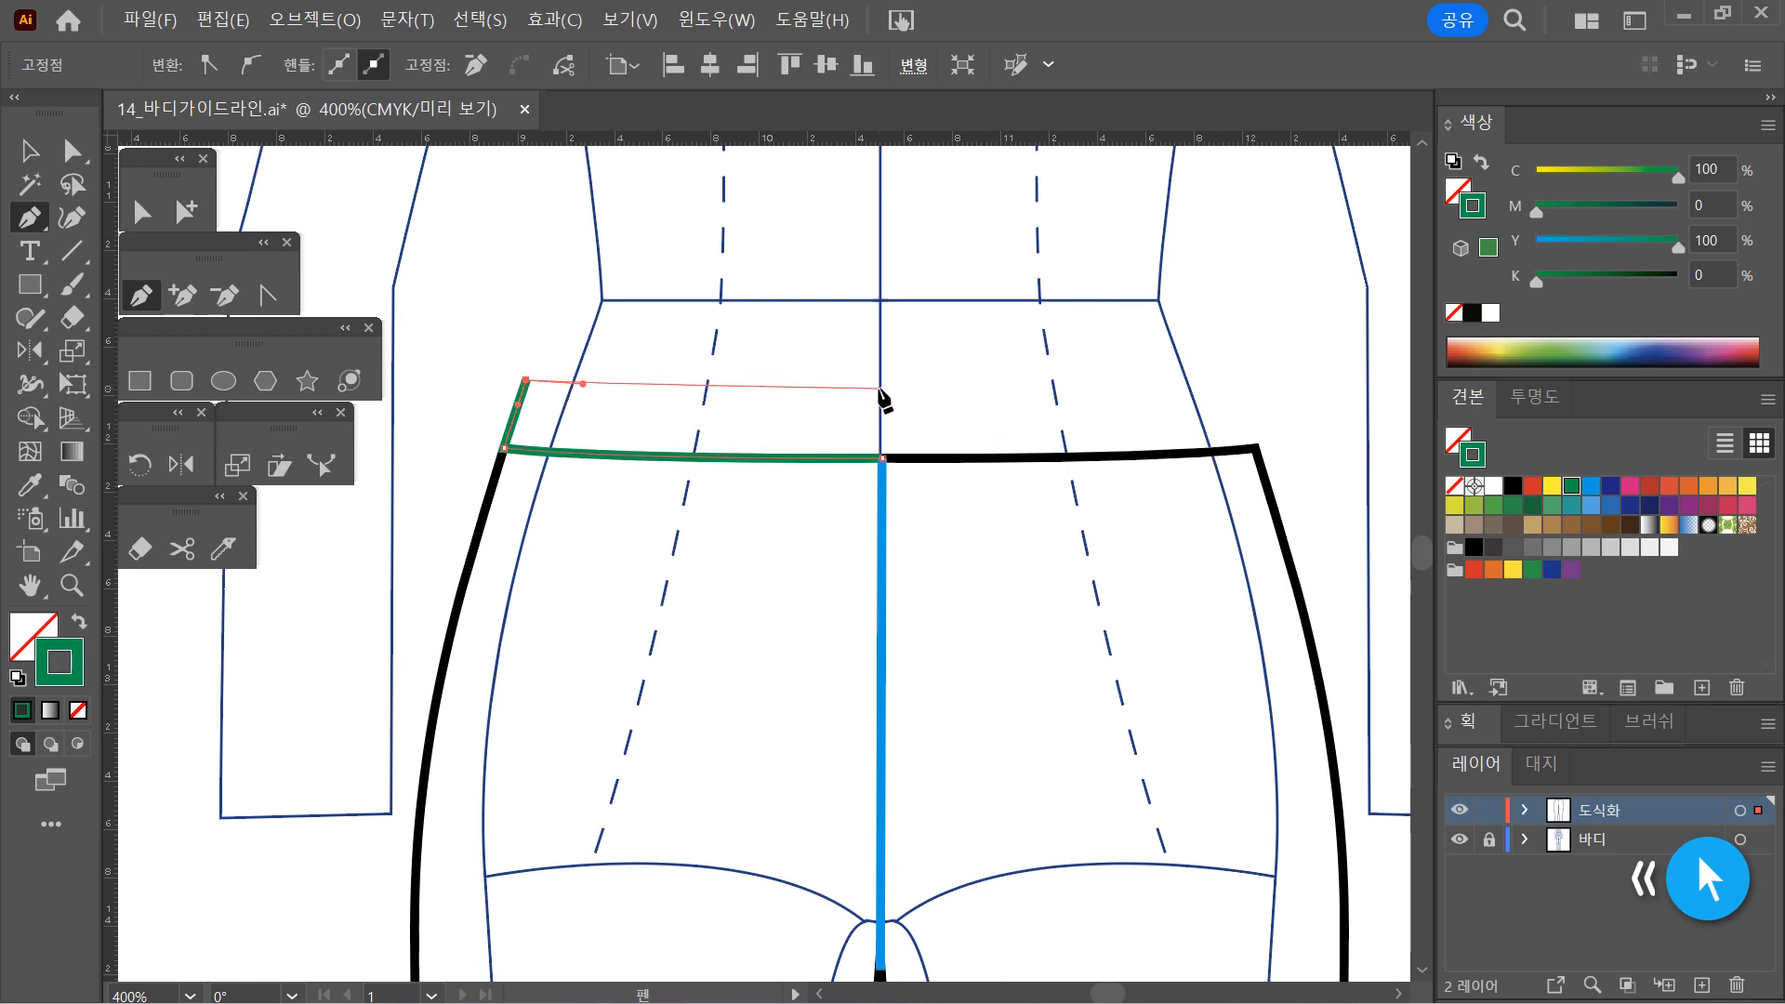
Draw the half waistband's curved top edge to the centre line and end the path there, leaving it open
drag(879, 388, 996, 384)
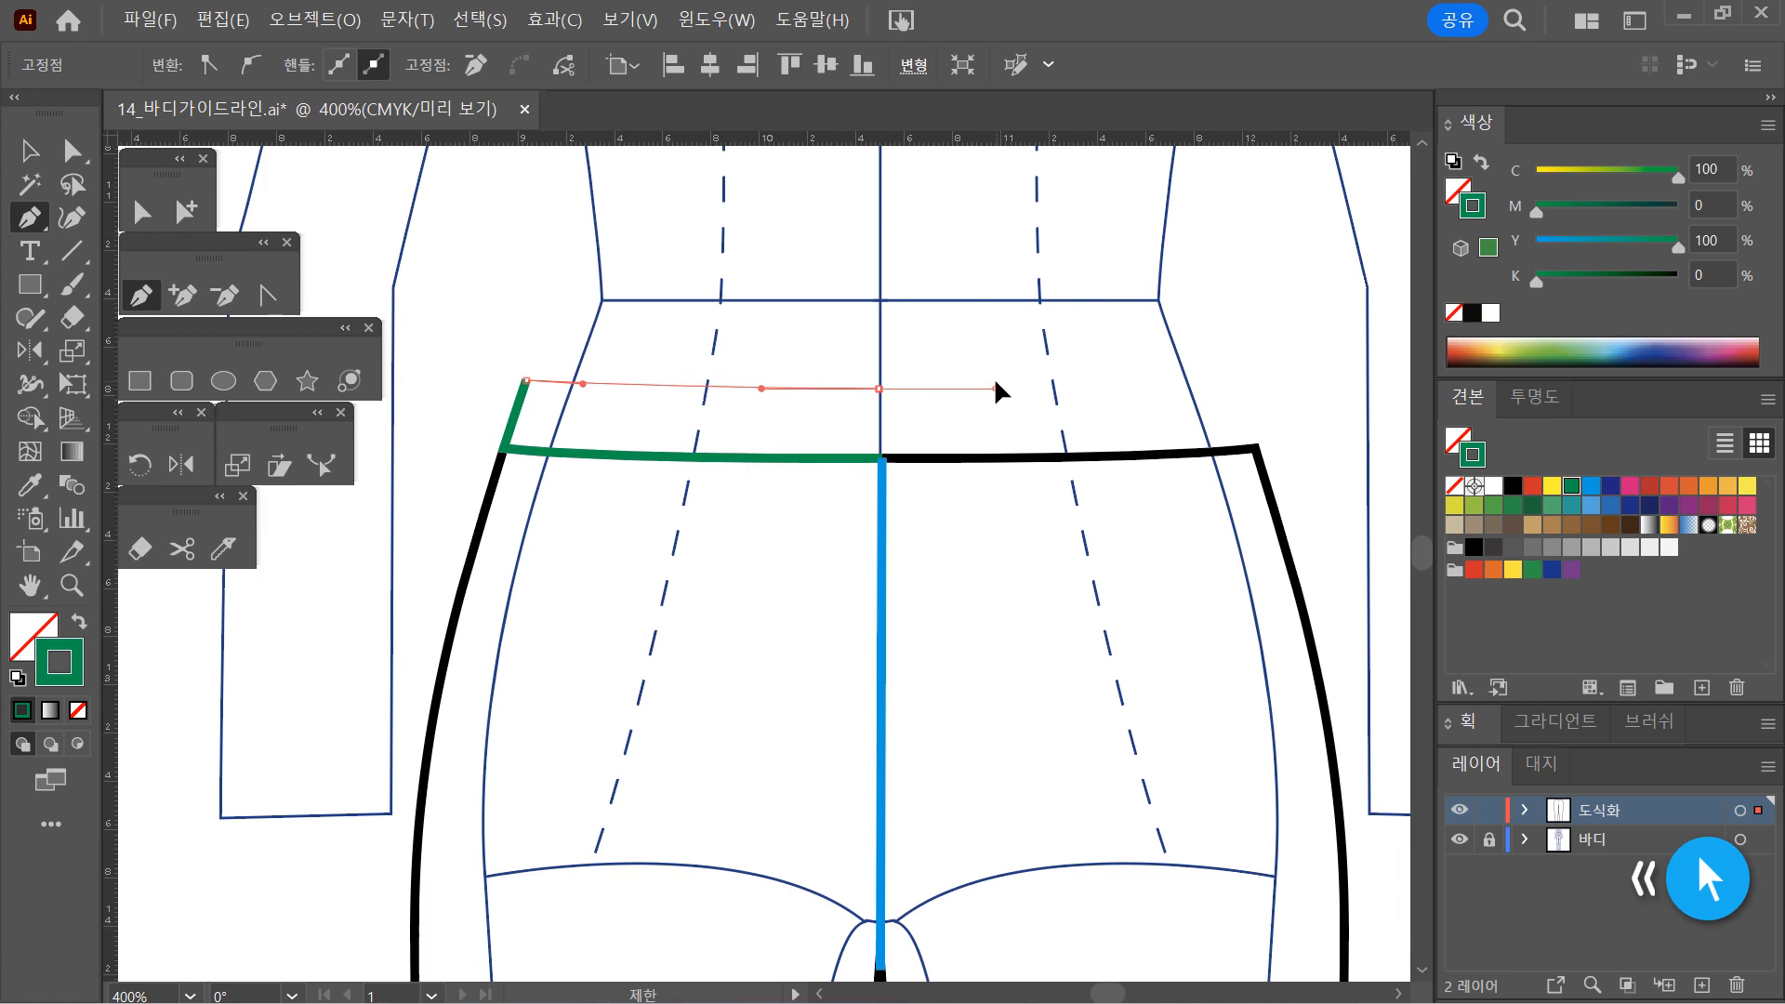
drag(998, 381, 1008, 378)
key(v)
click(781, 584)
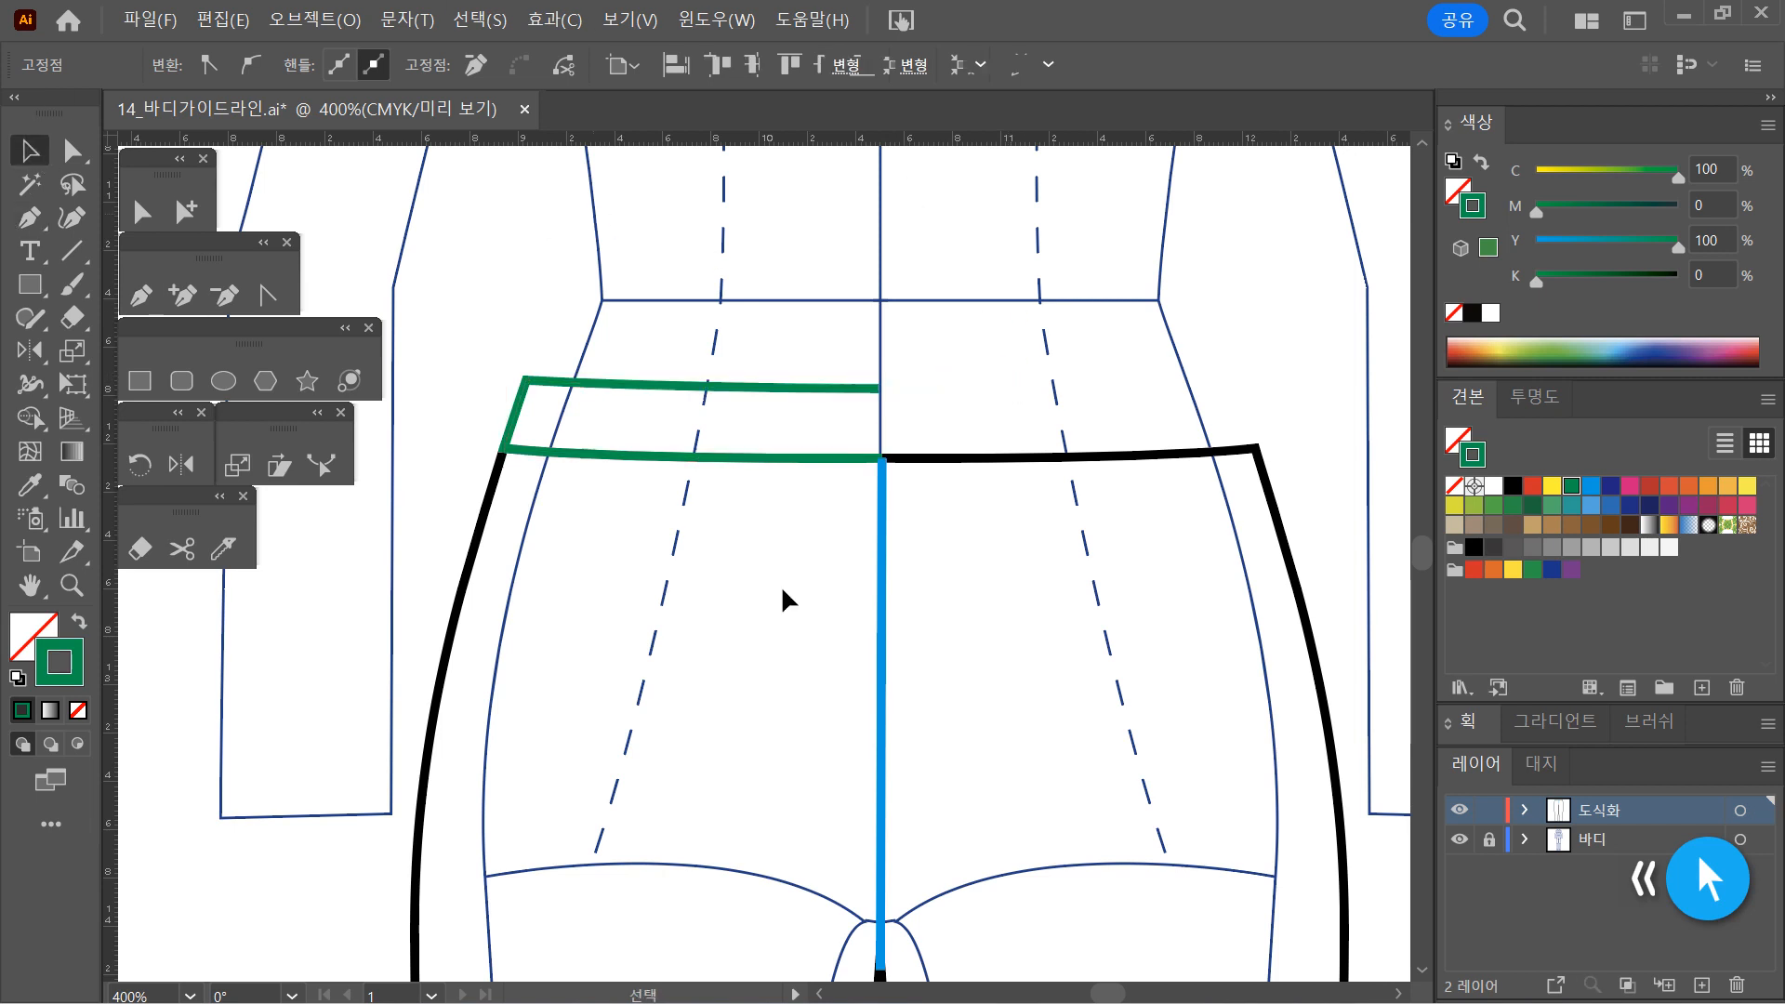
Select the trousers outline and the green half waistband in turn to check which segments belong to each path
drag(772, 518, 722, 316)
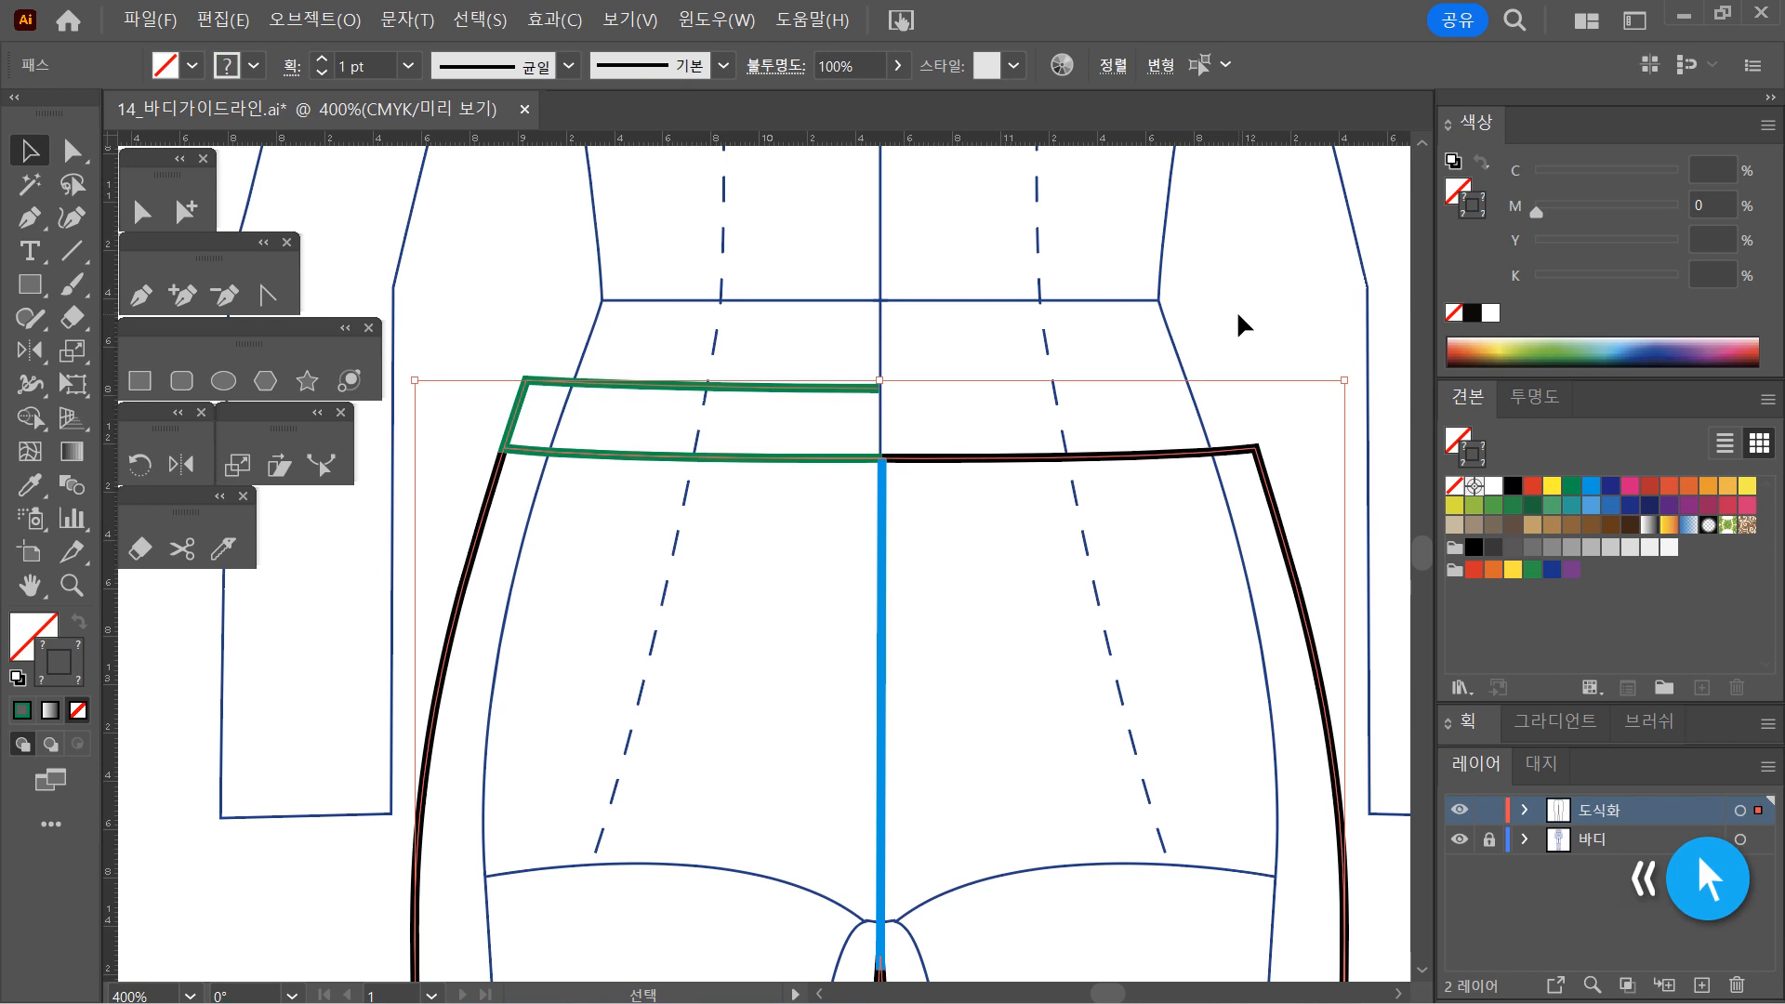
click(772, 665)
drag(562, 692, 392, 583)
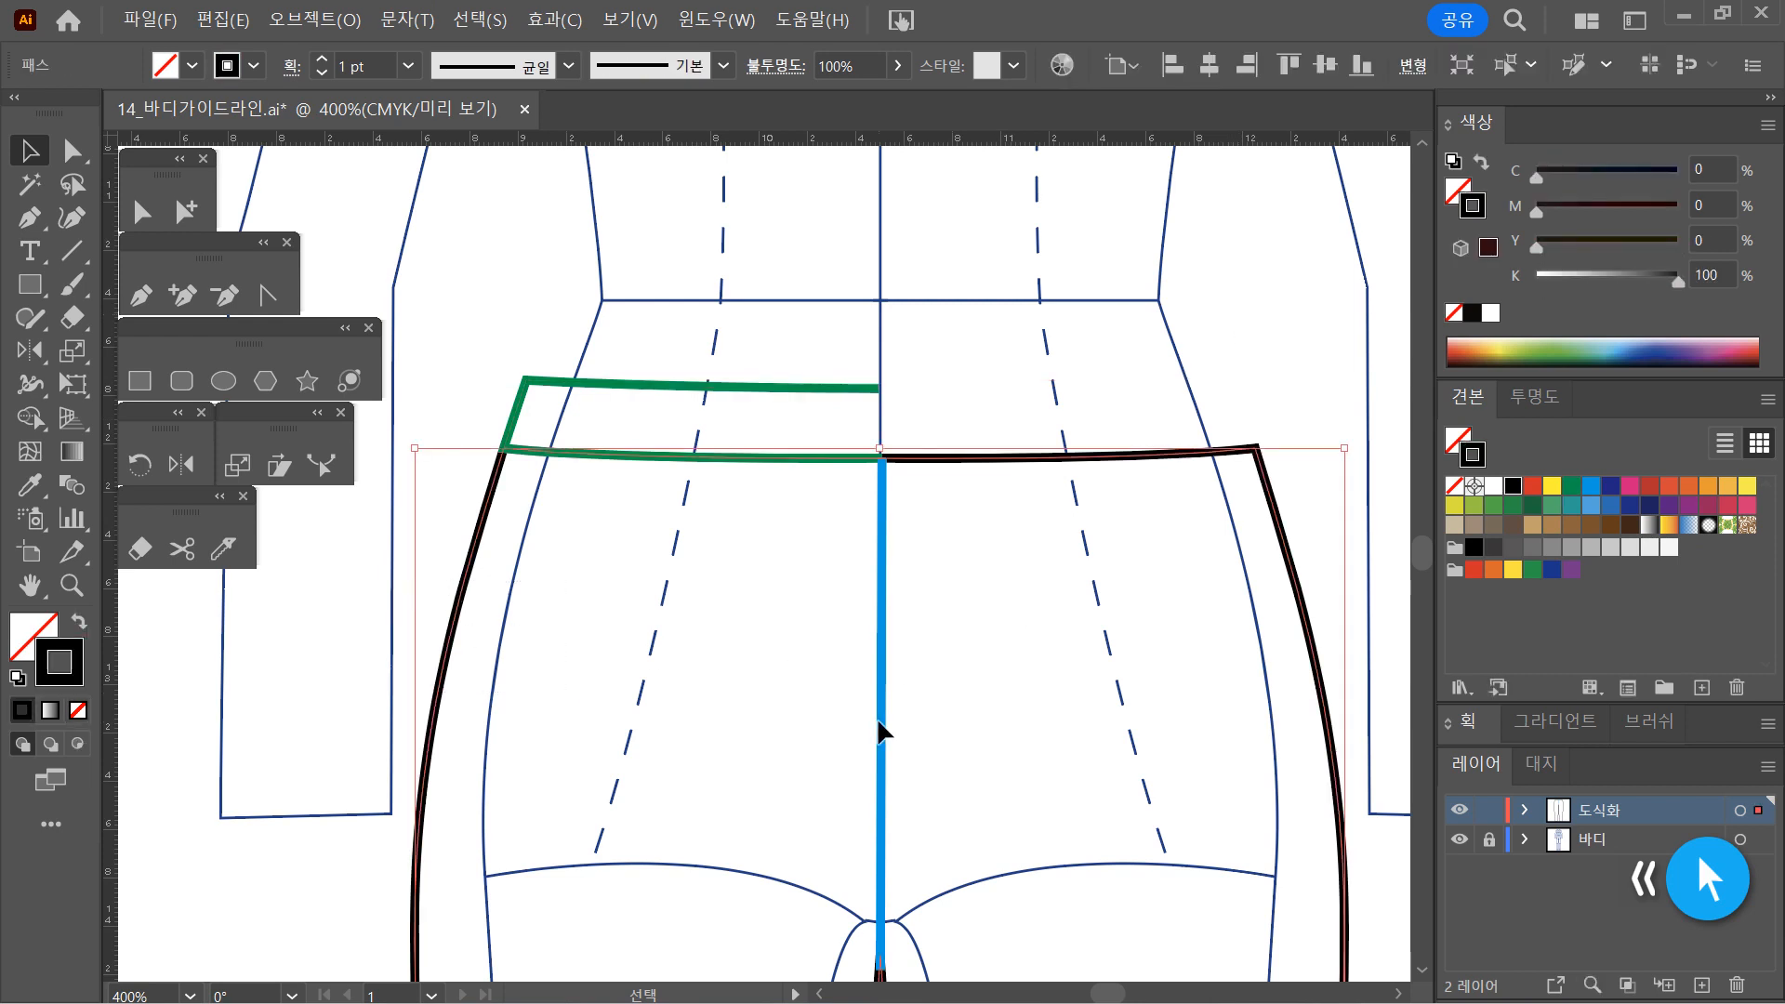
click(563, 686)
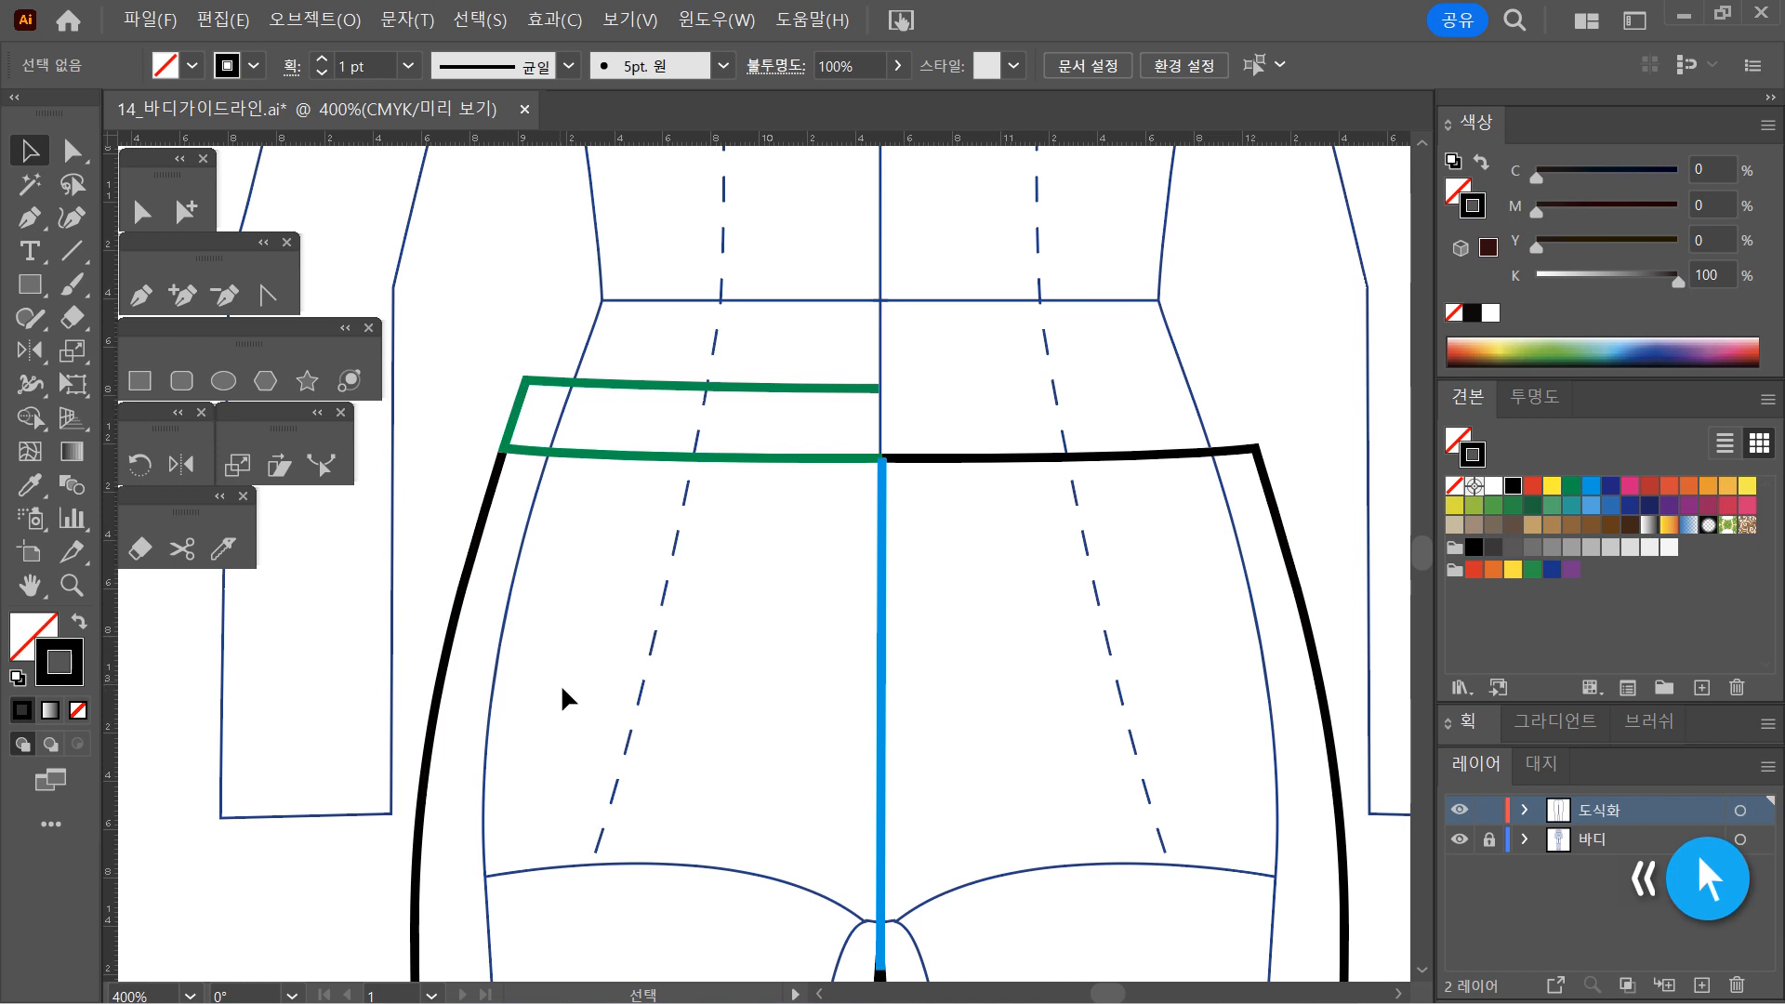
drag(567, 699, 409, 572)
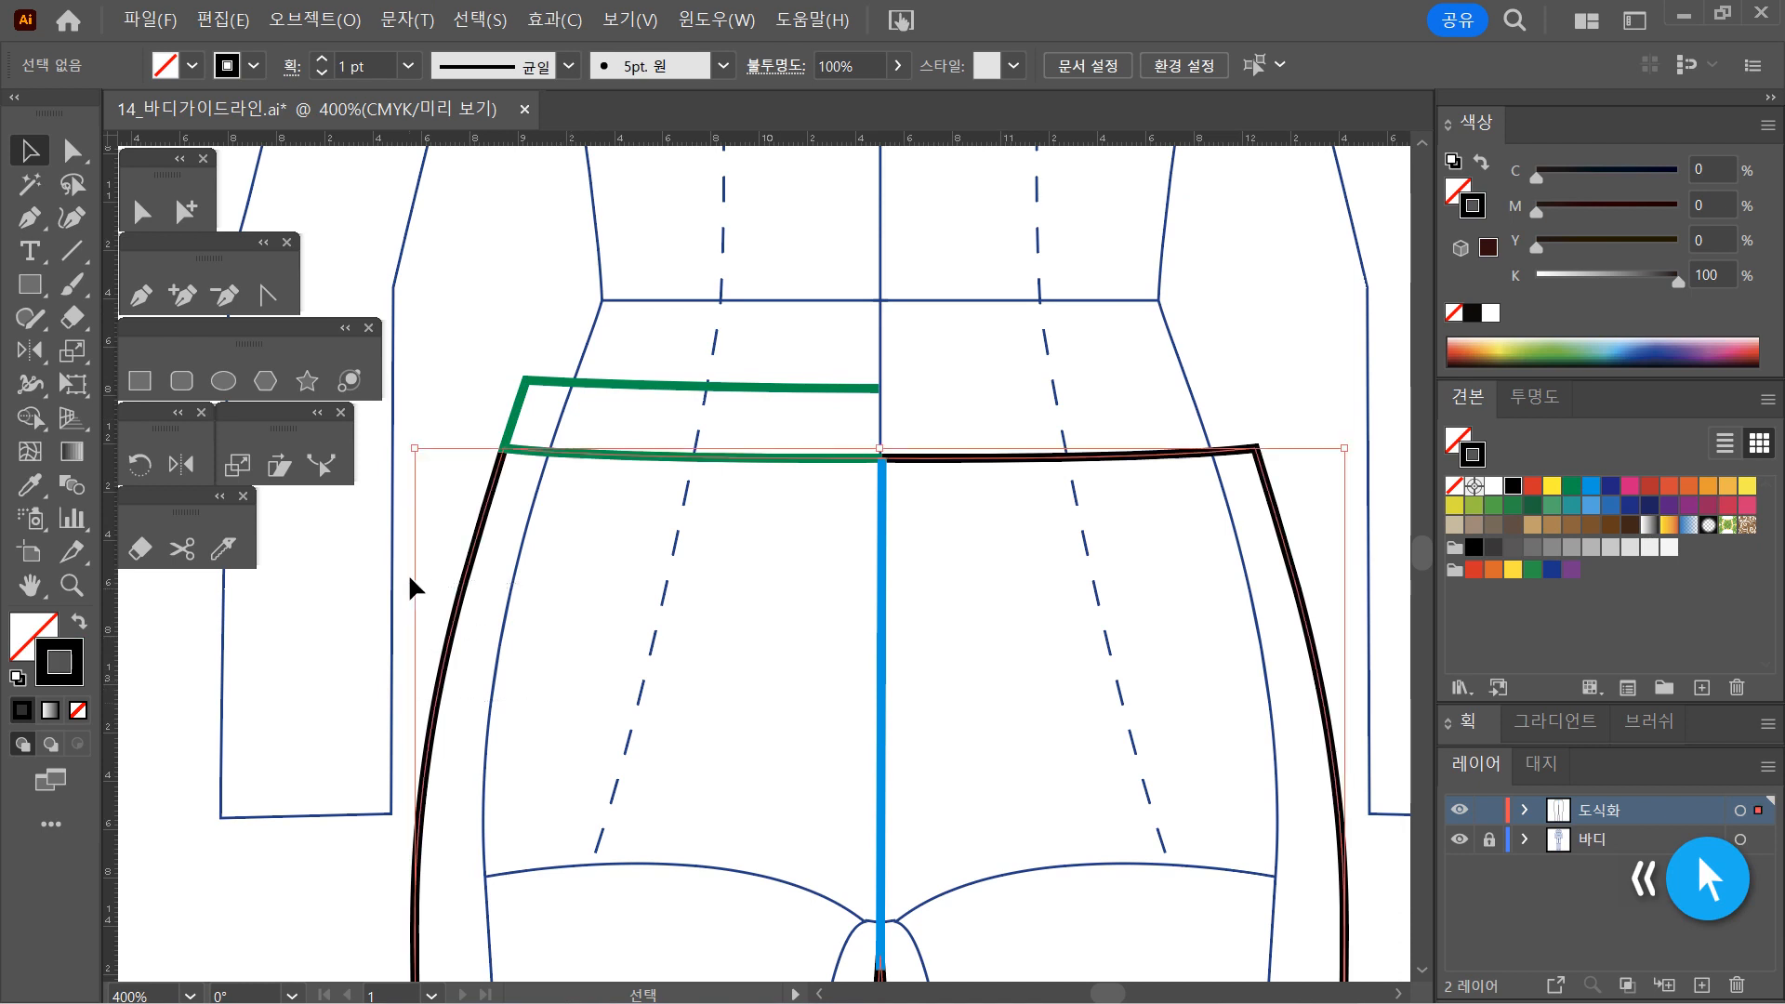
key(a)
click(666, 701)
key(v)
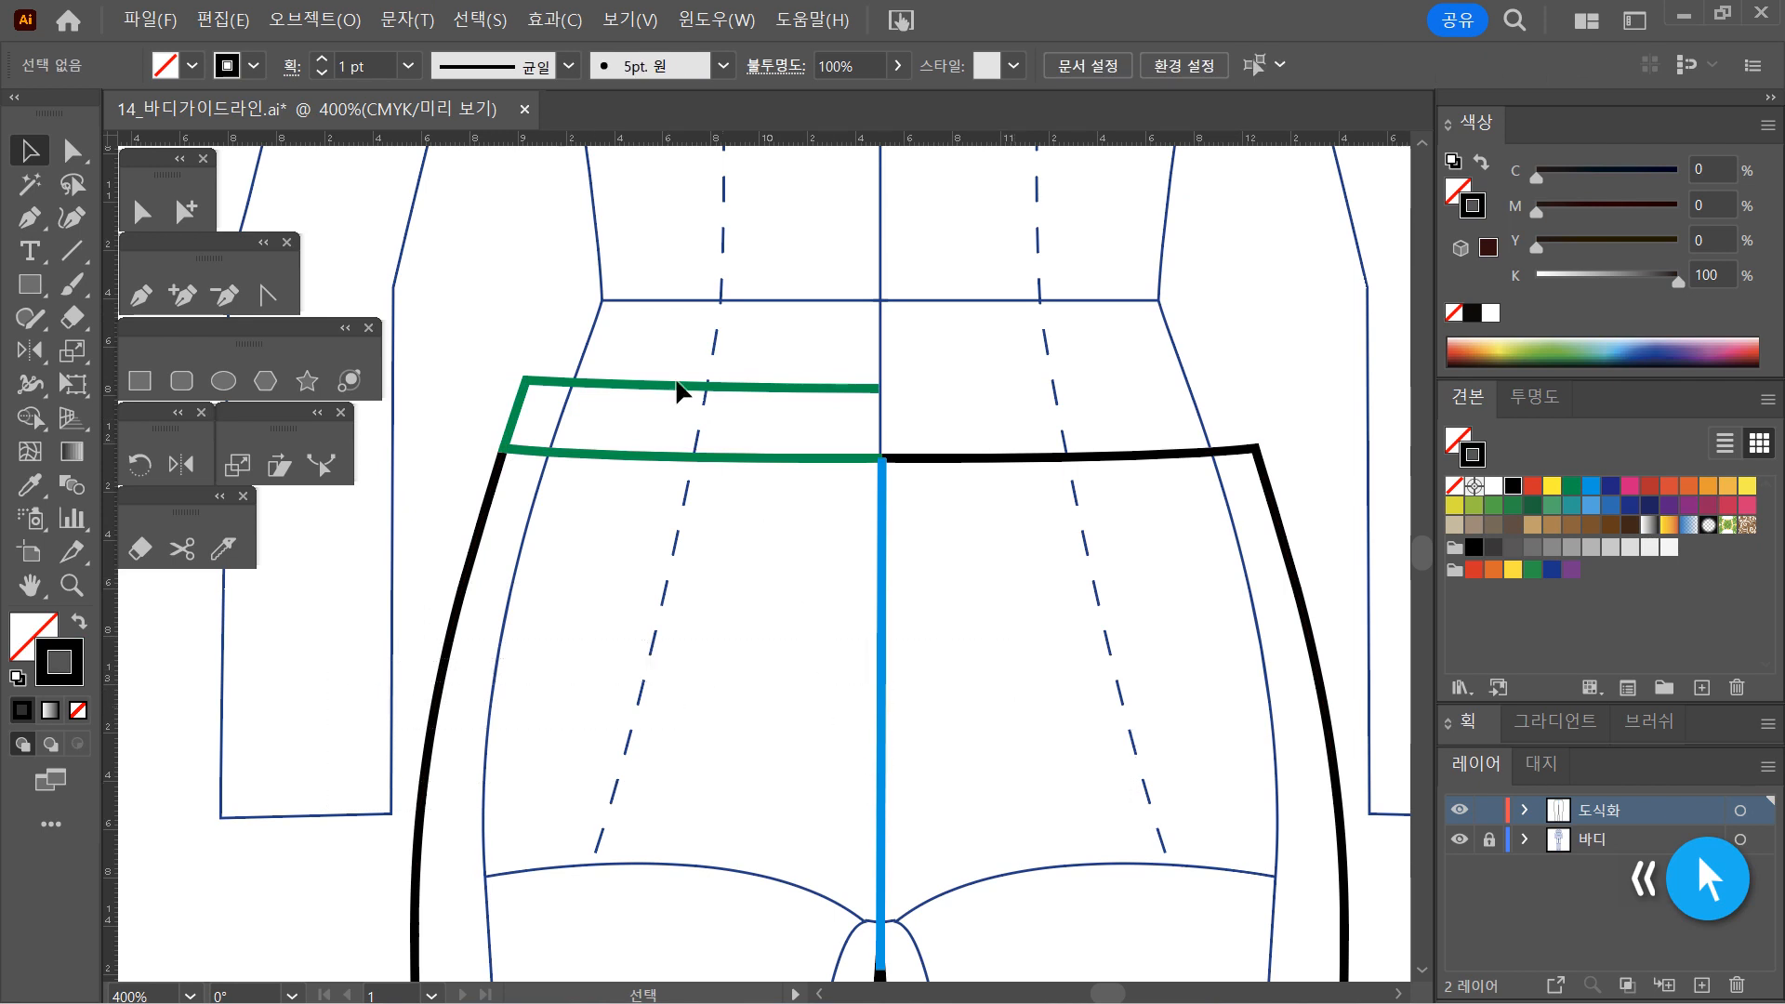
click(758, 456)
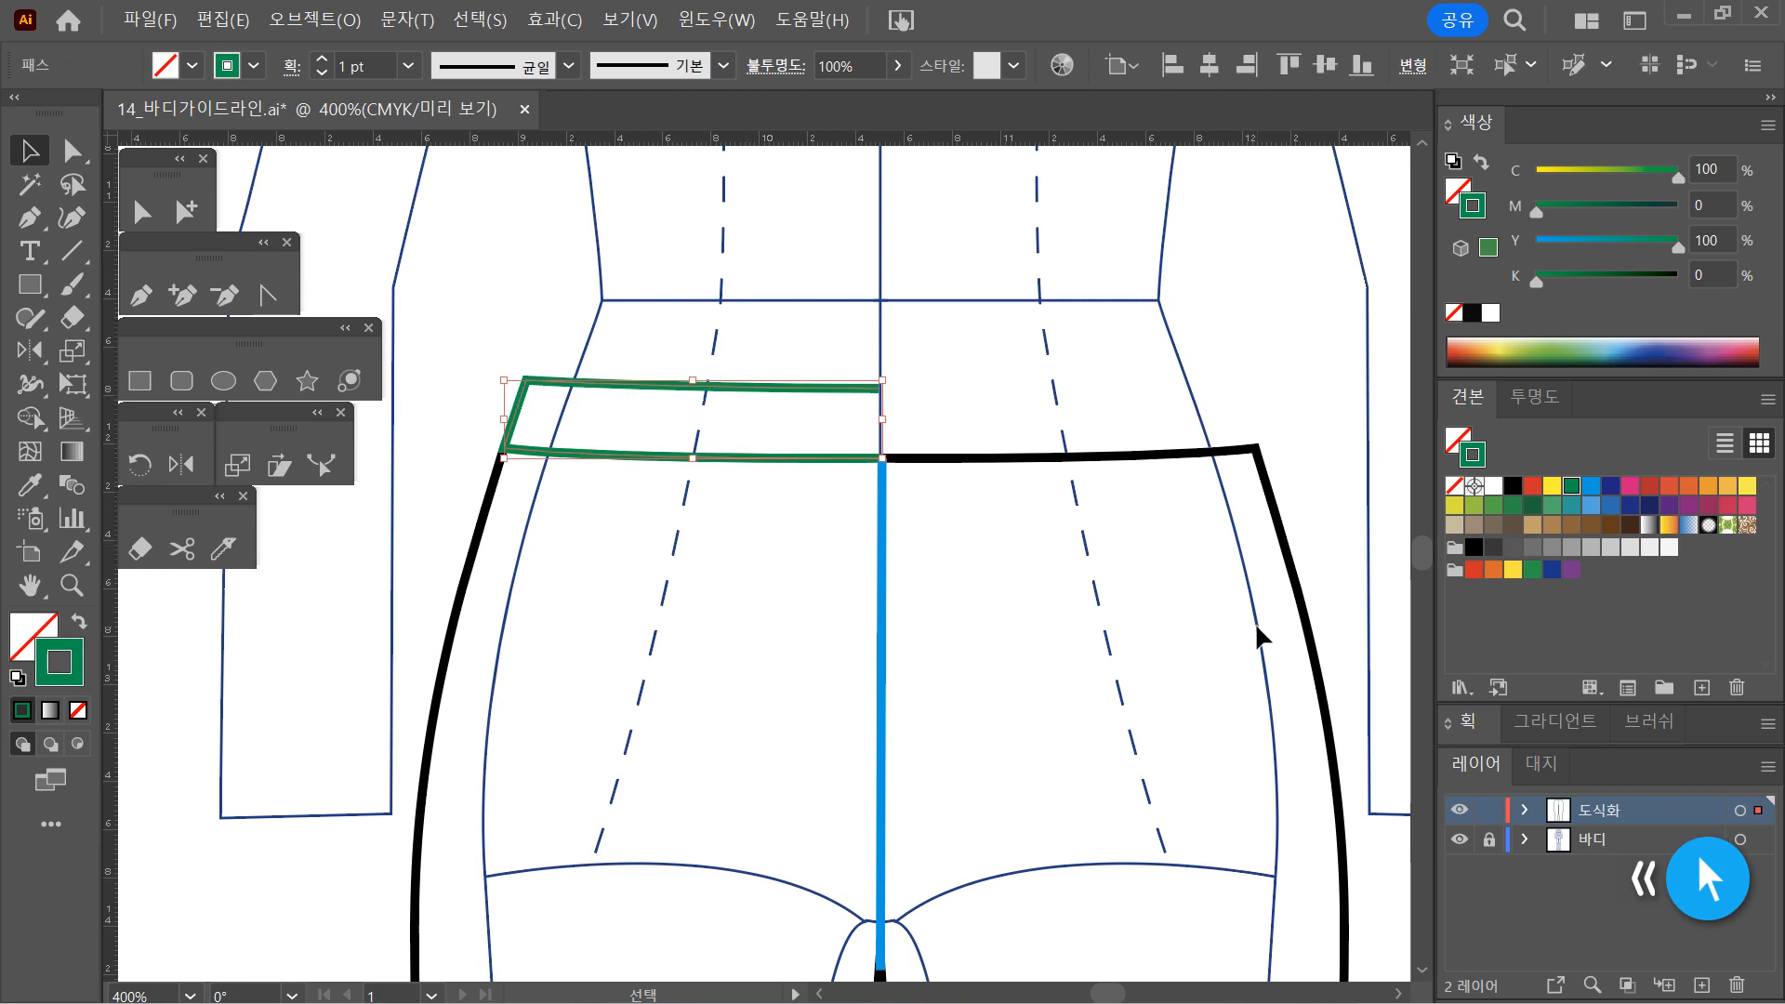
click(651, 690)
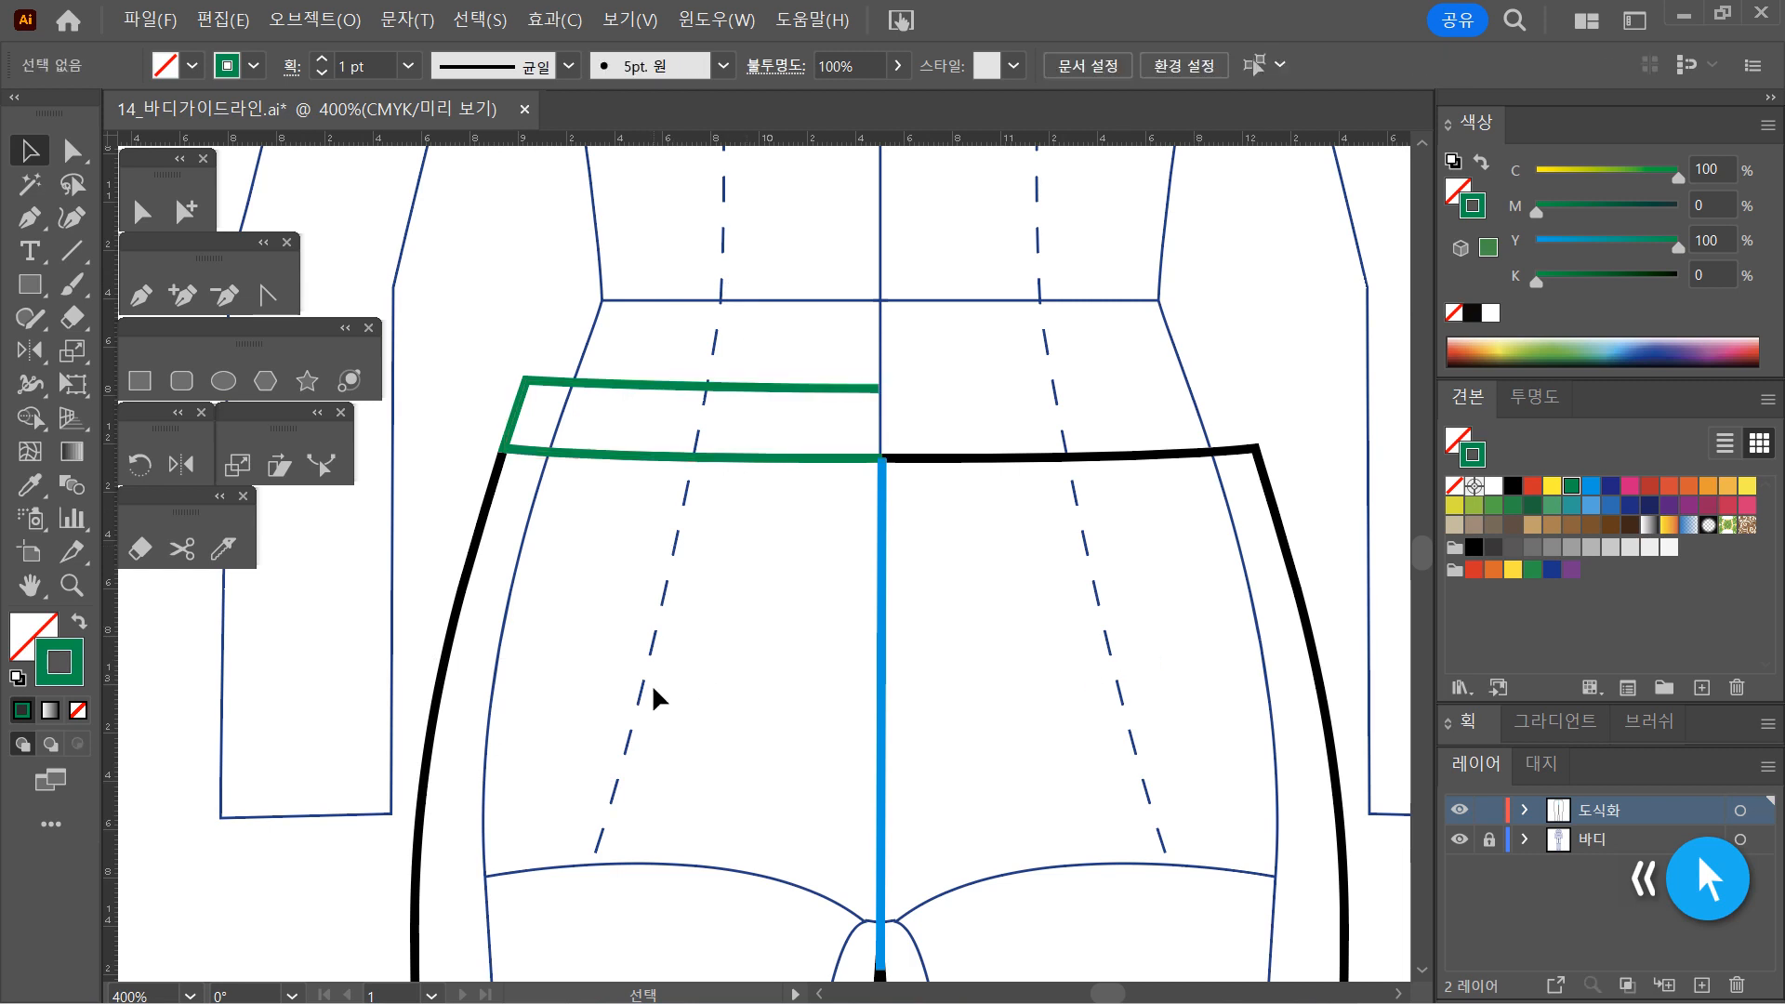
Reflect a copy of the green half waistband across the vertical axis at the centre line
drag(656, 227, 753, 588)
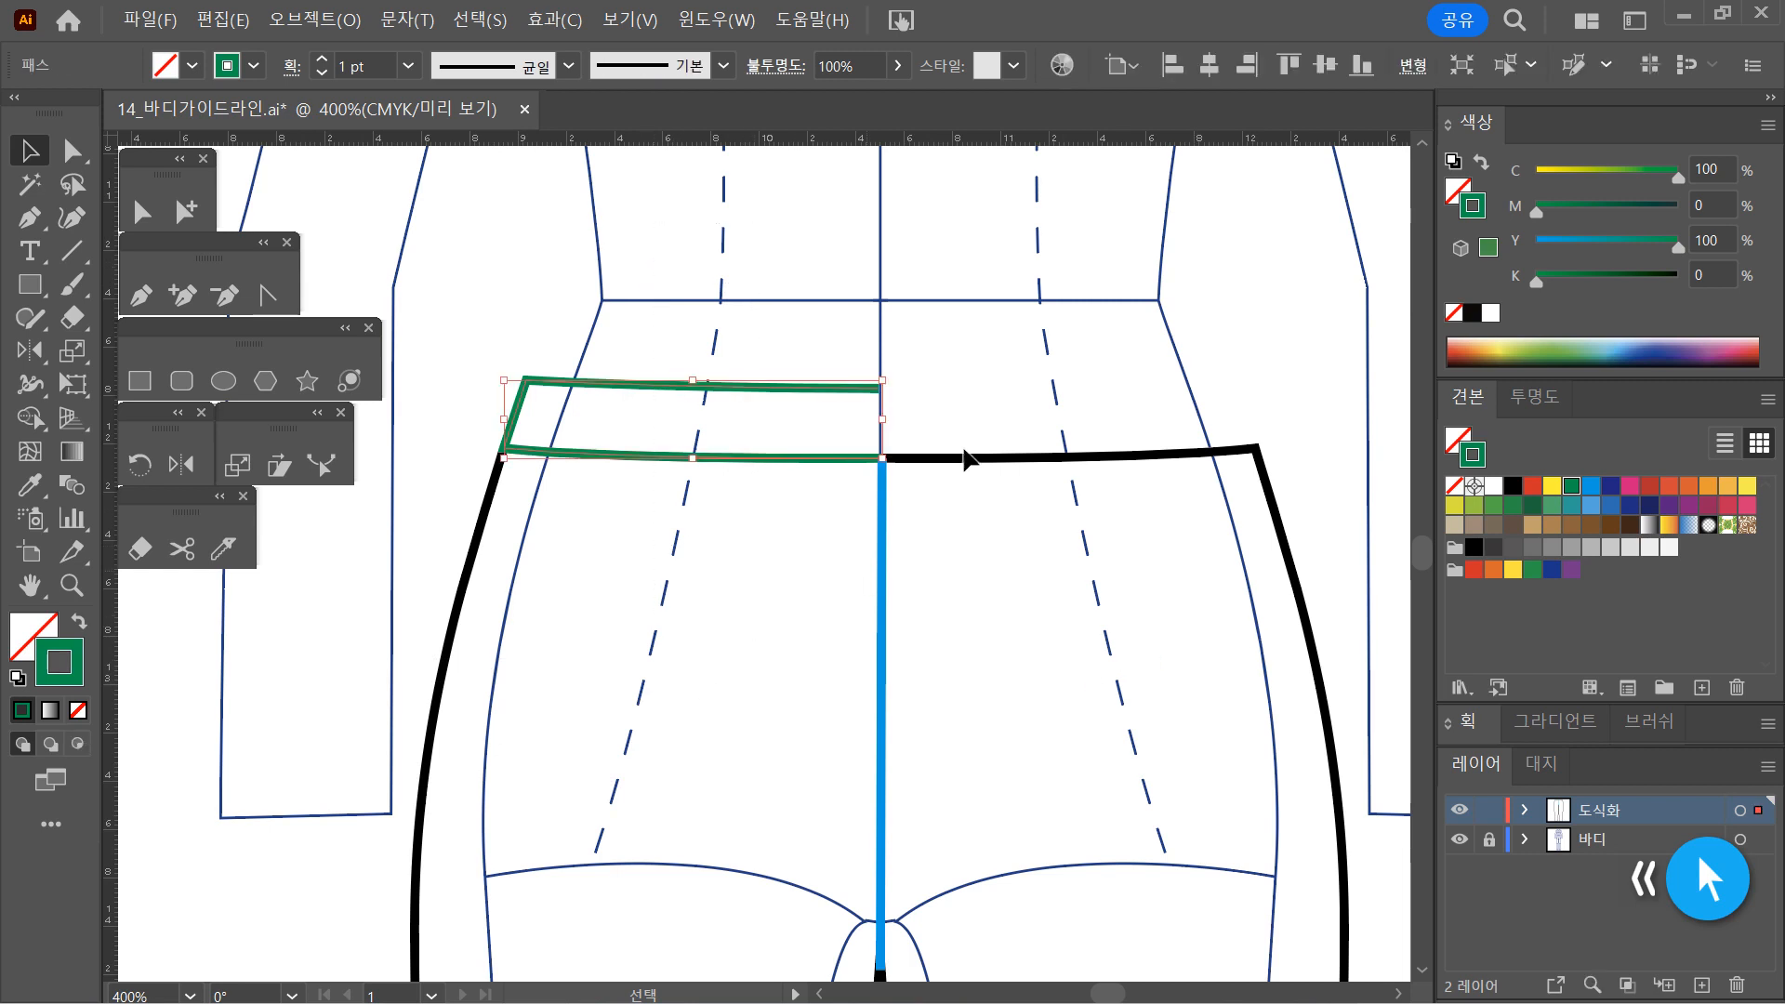
click(183, 465)
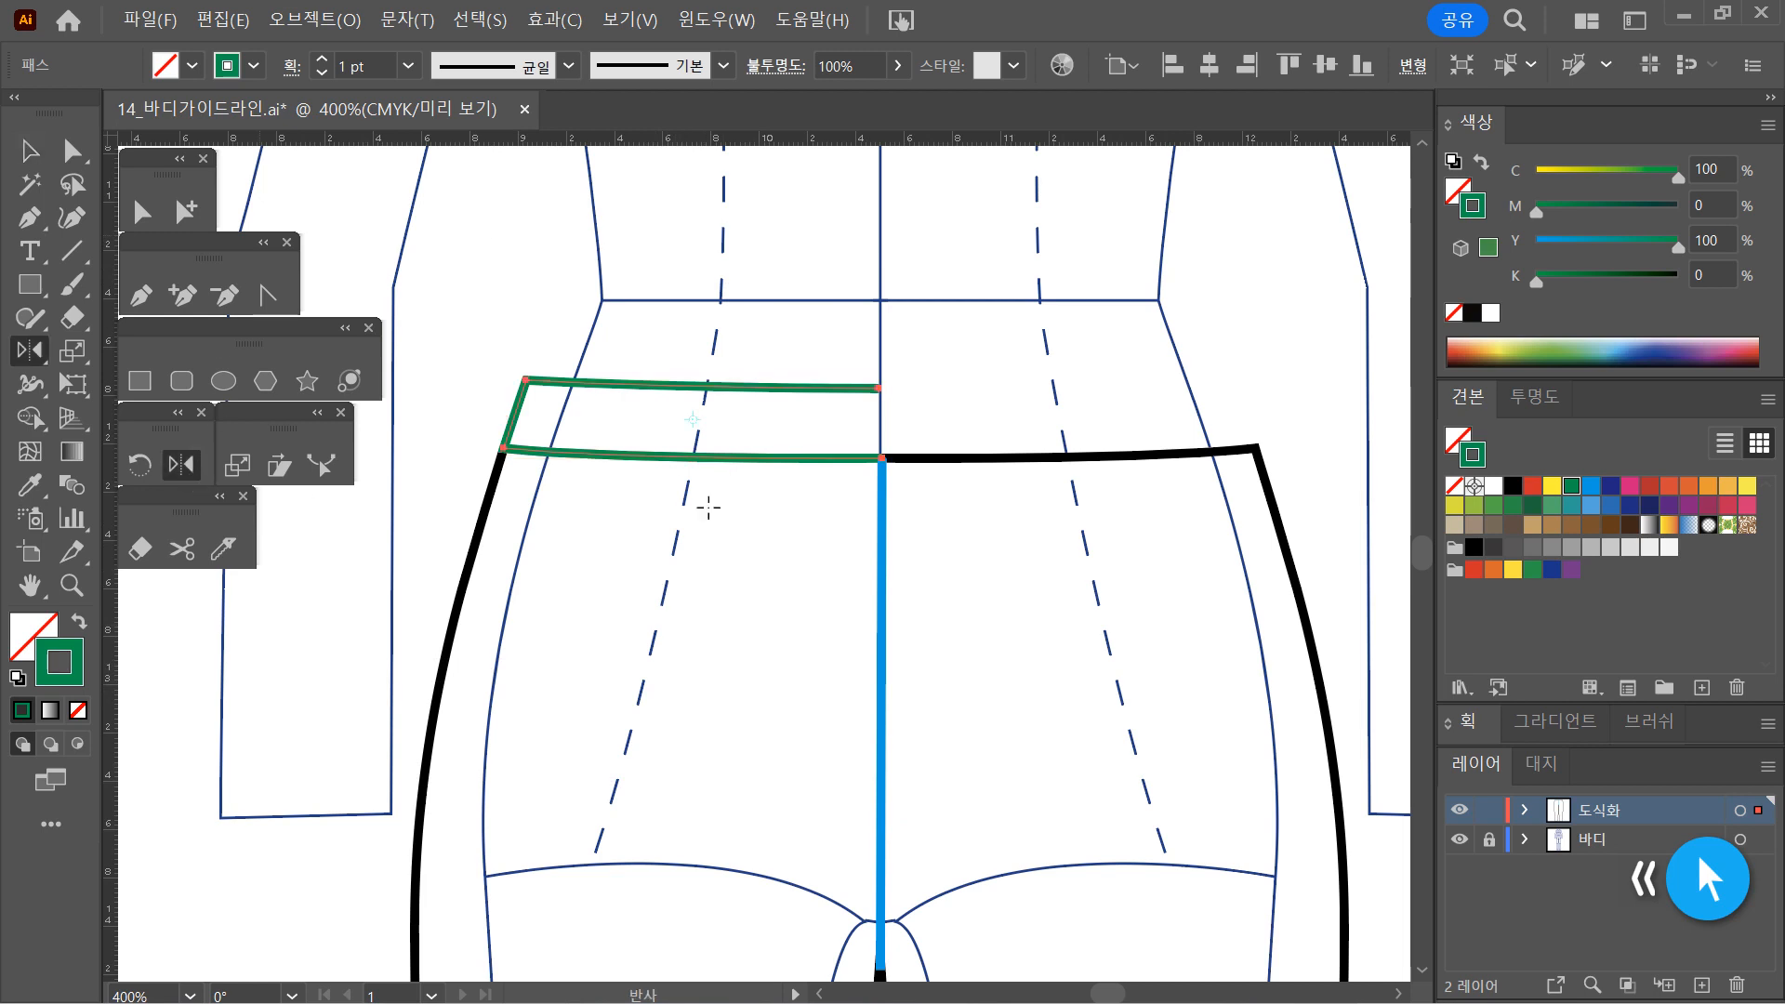
alt+click(881, 426)
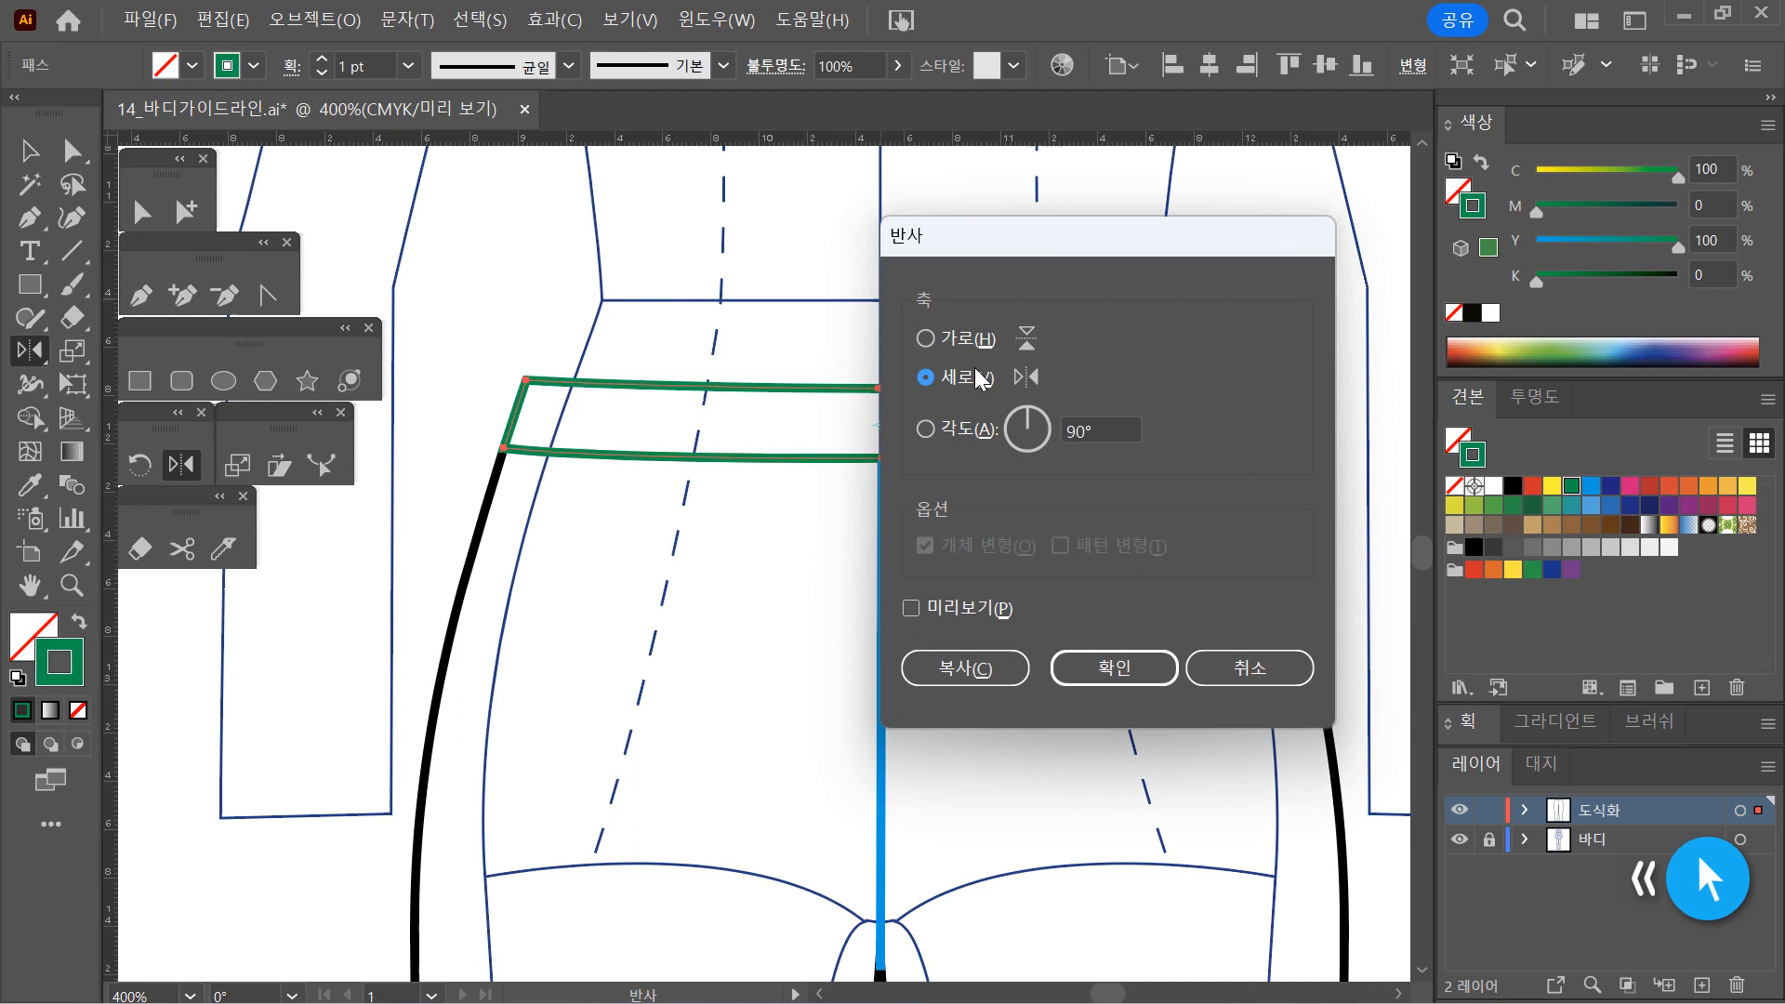
drag(989, 242, 1219, 218)
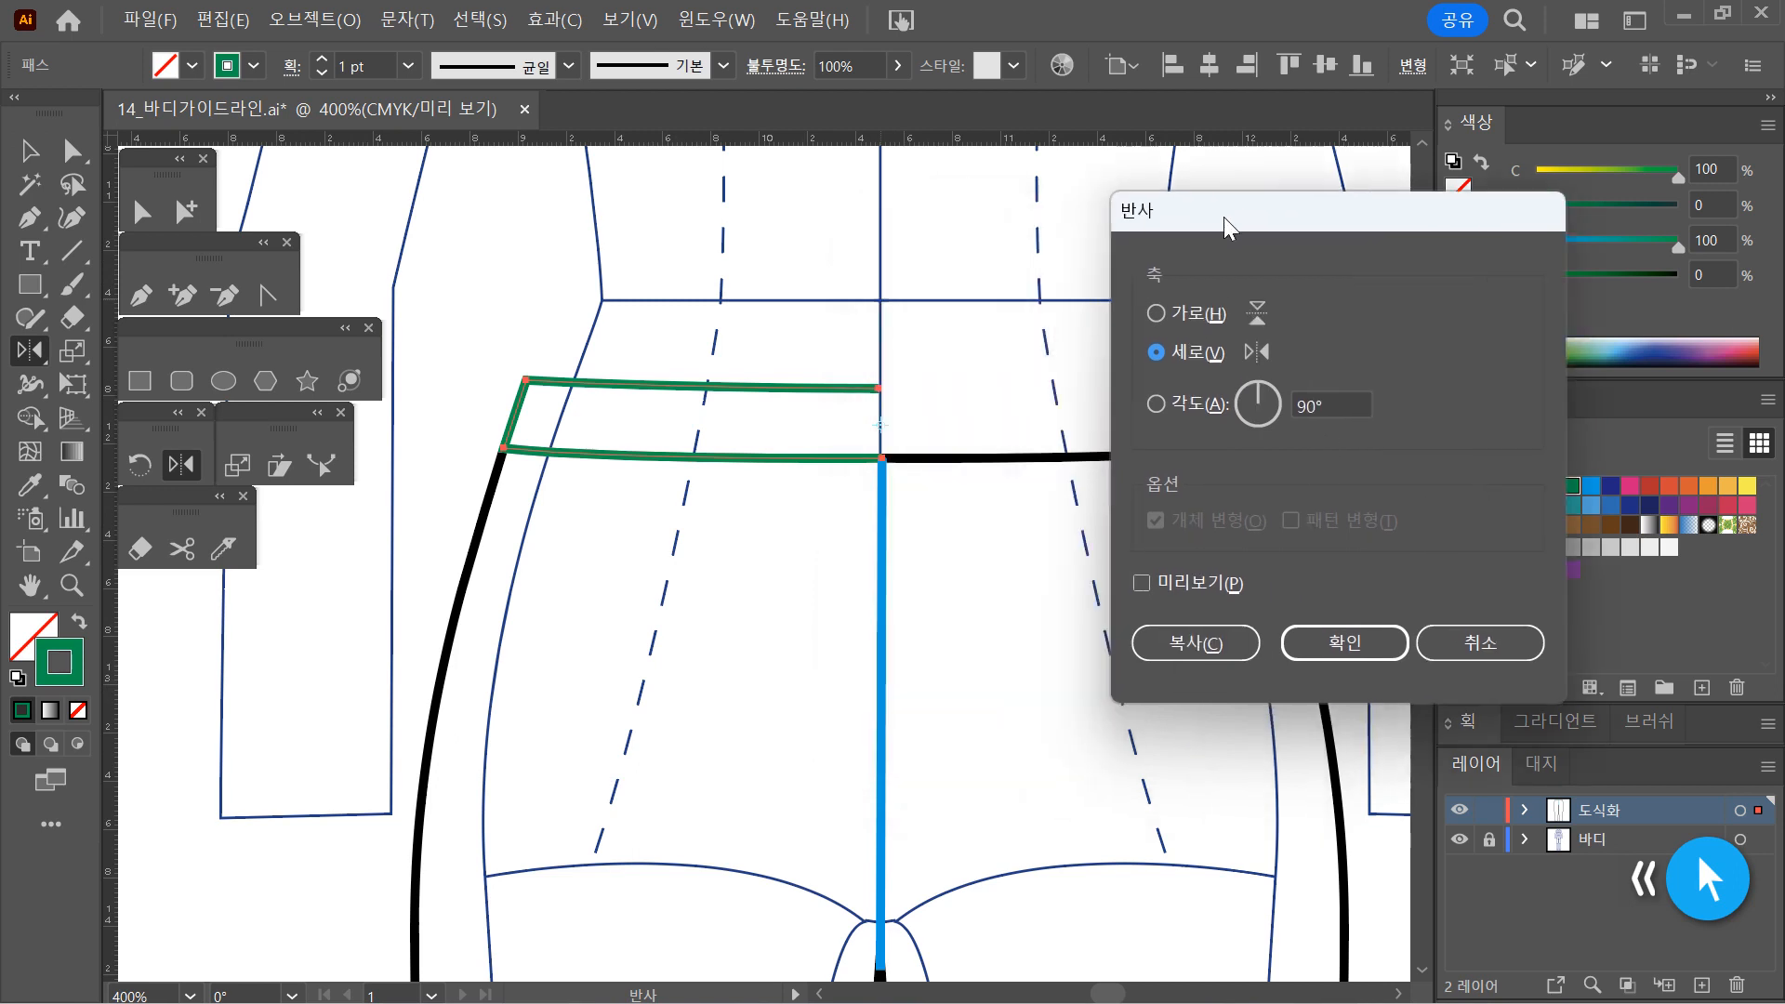
click(1147, 586)
click(1147, 586)
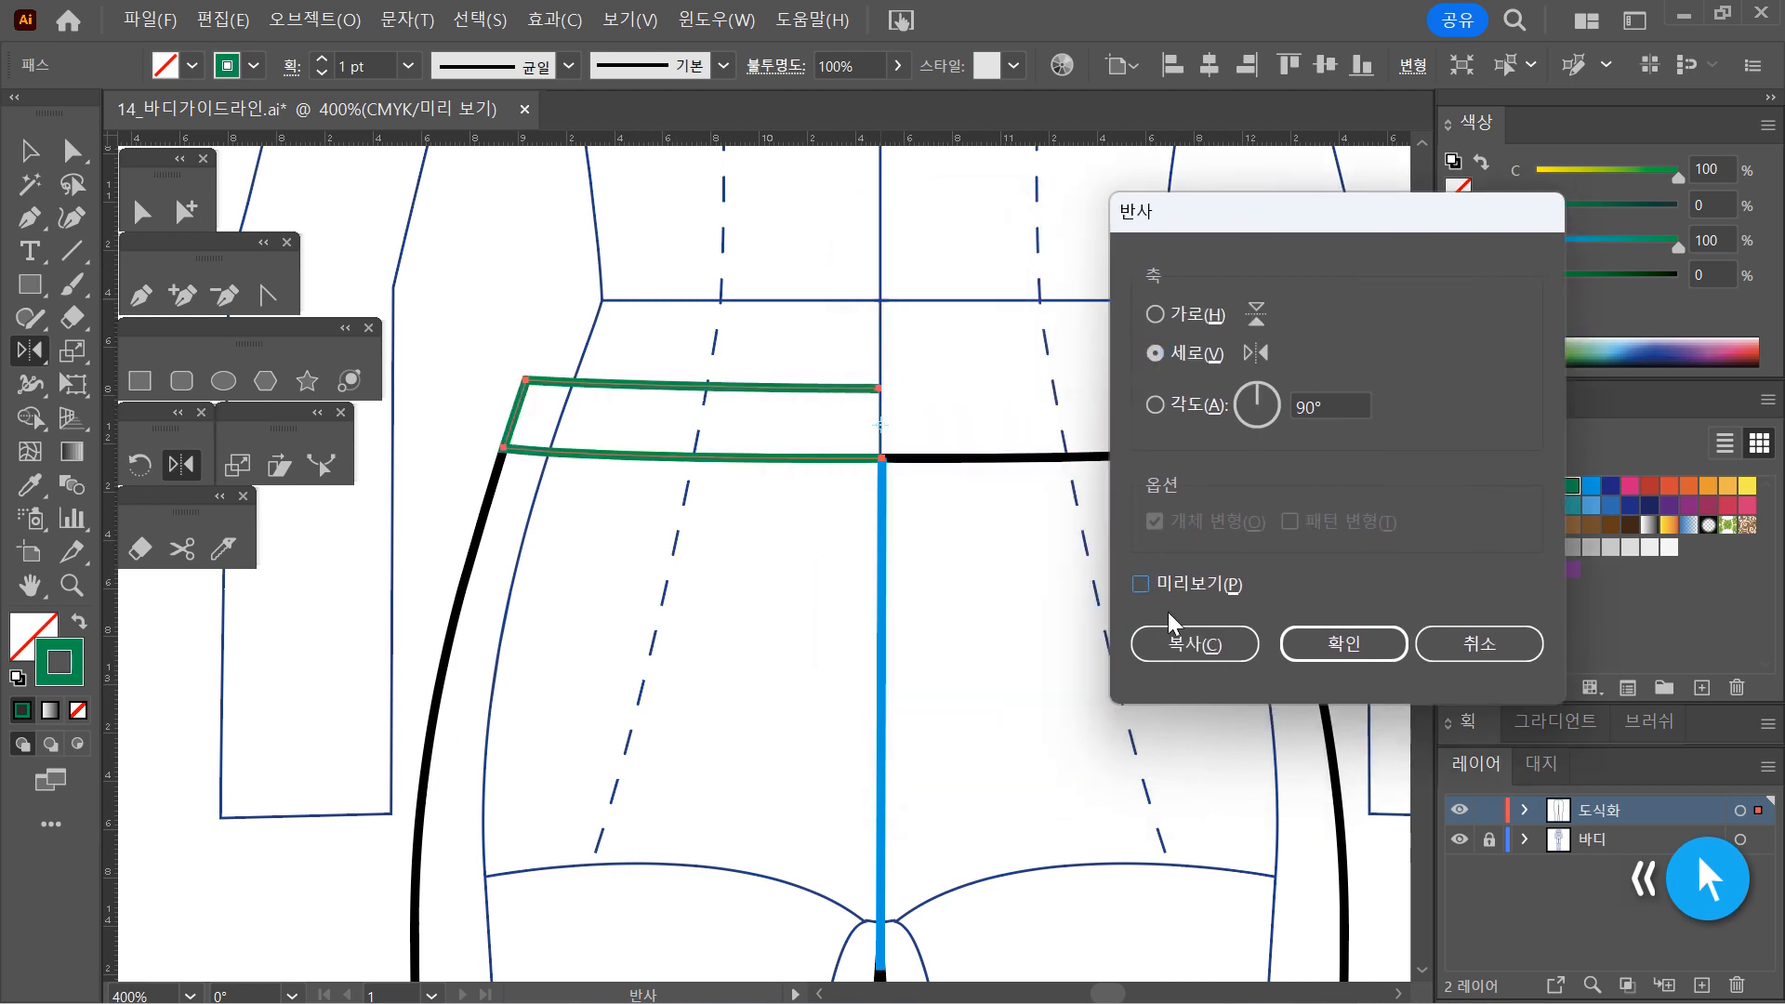
click(1179, 657)
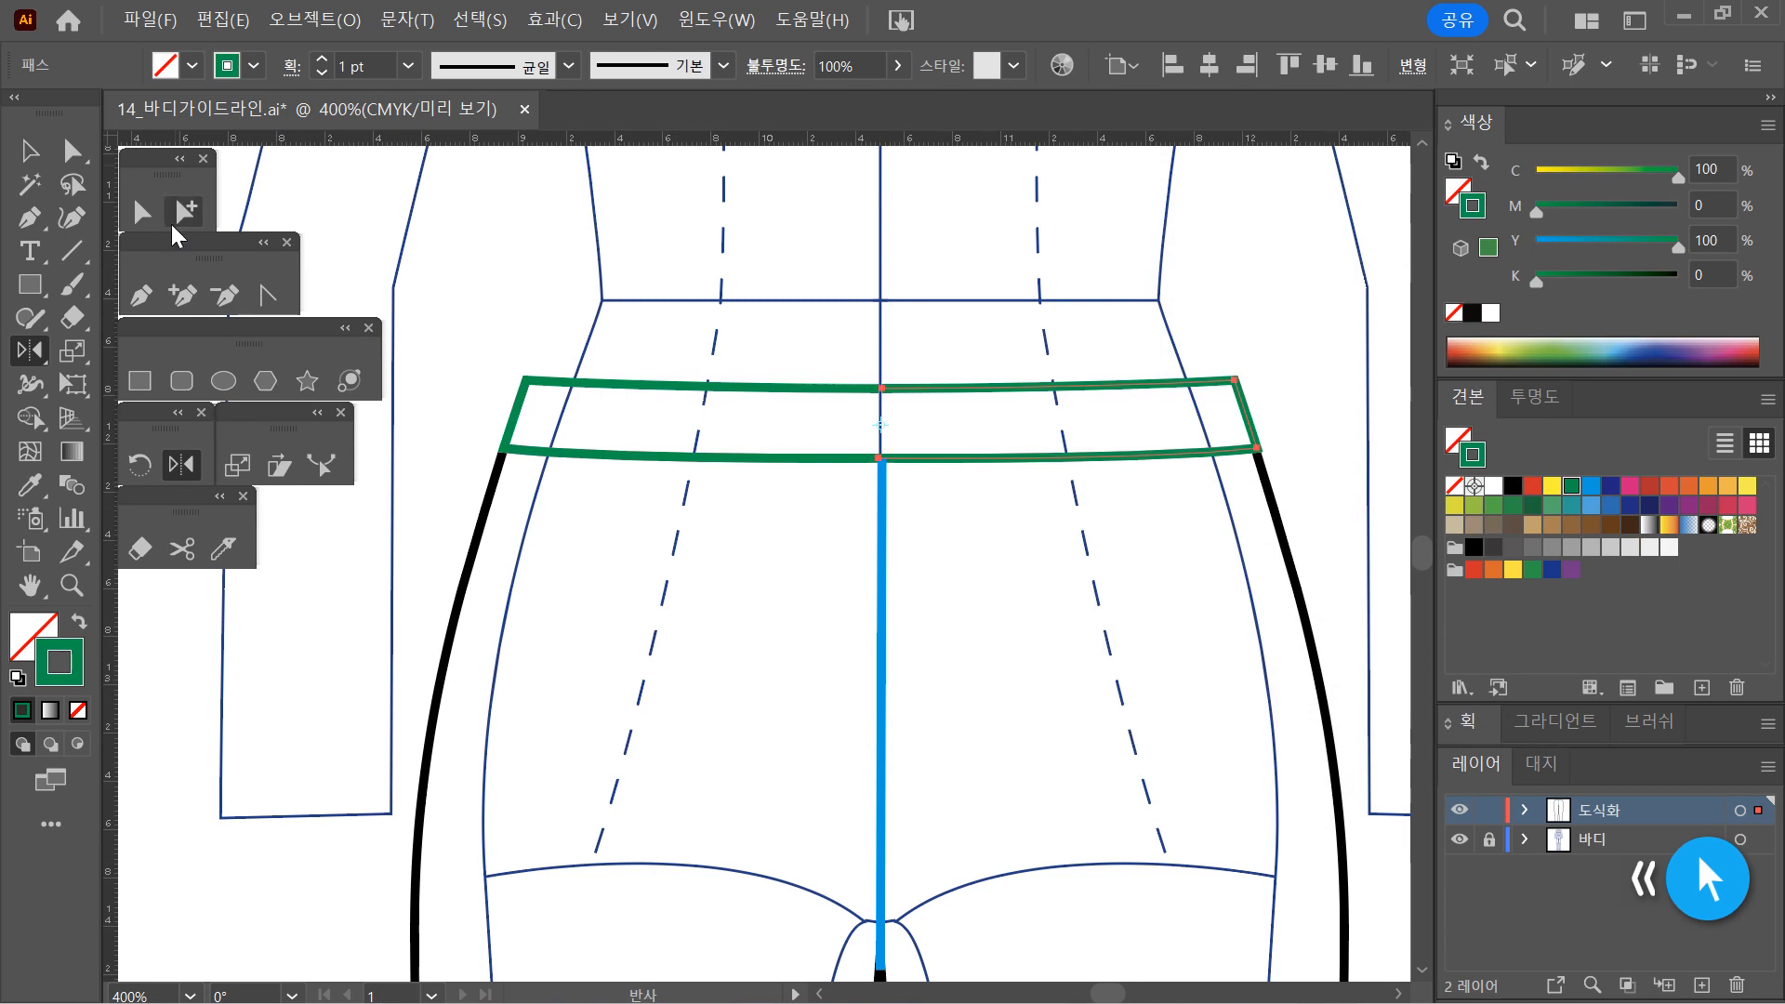
Join the overlapping centre anchor points of the two waistband halves on the top edge
click(158, 216)
click(856, 239)
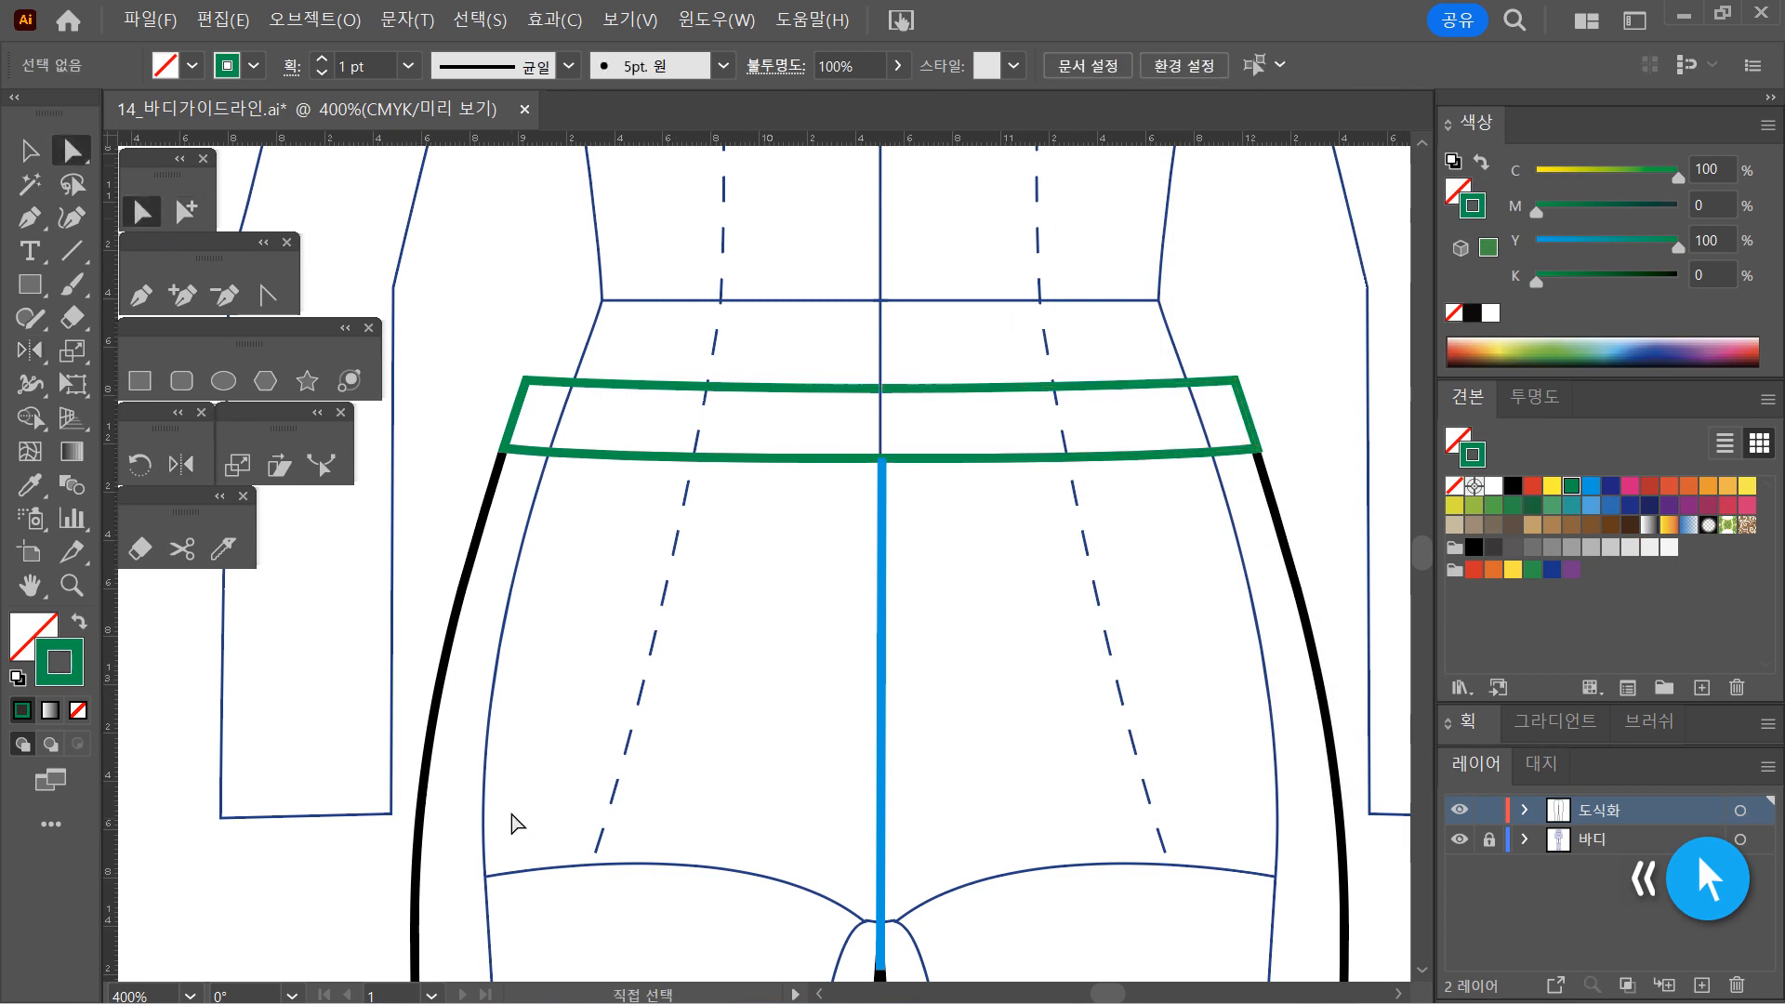
click(31, 156)
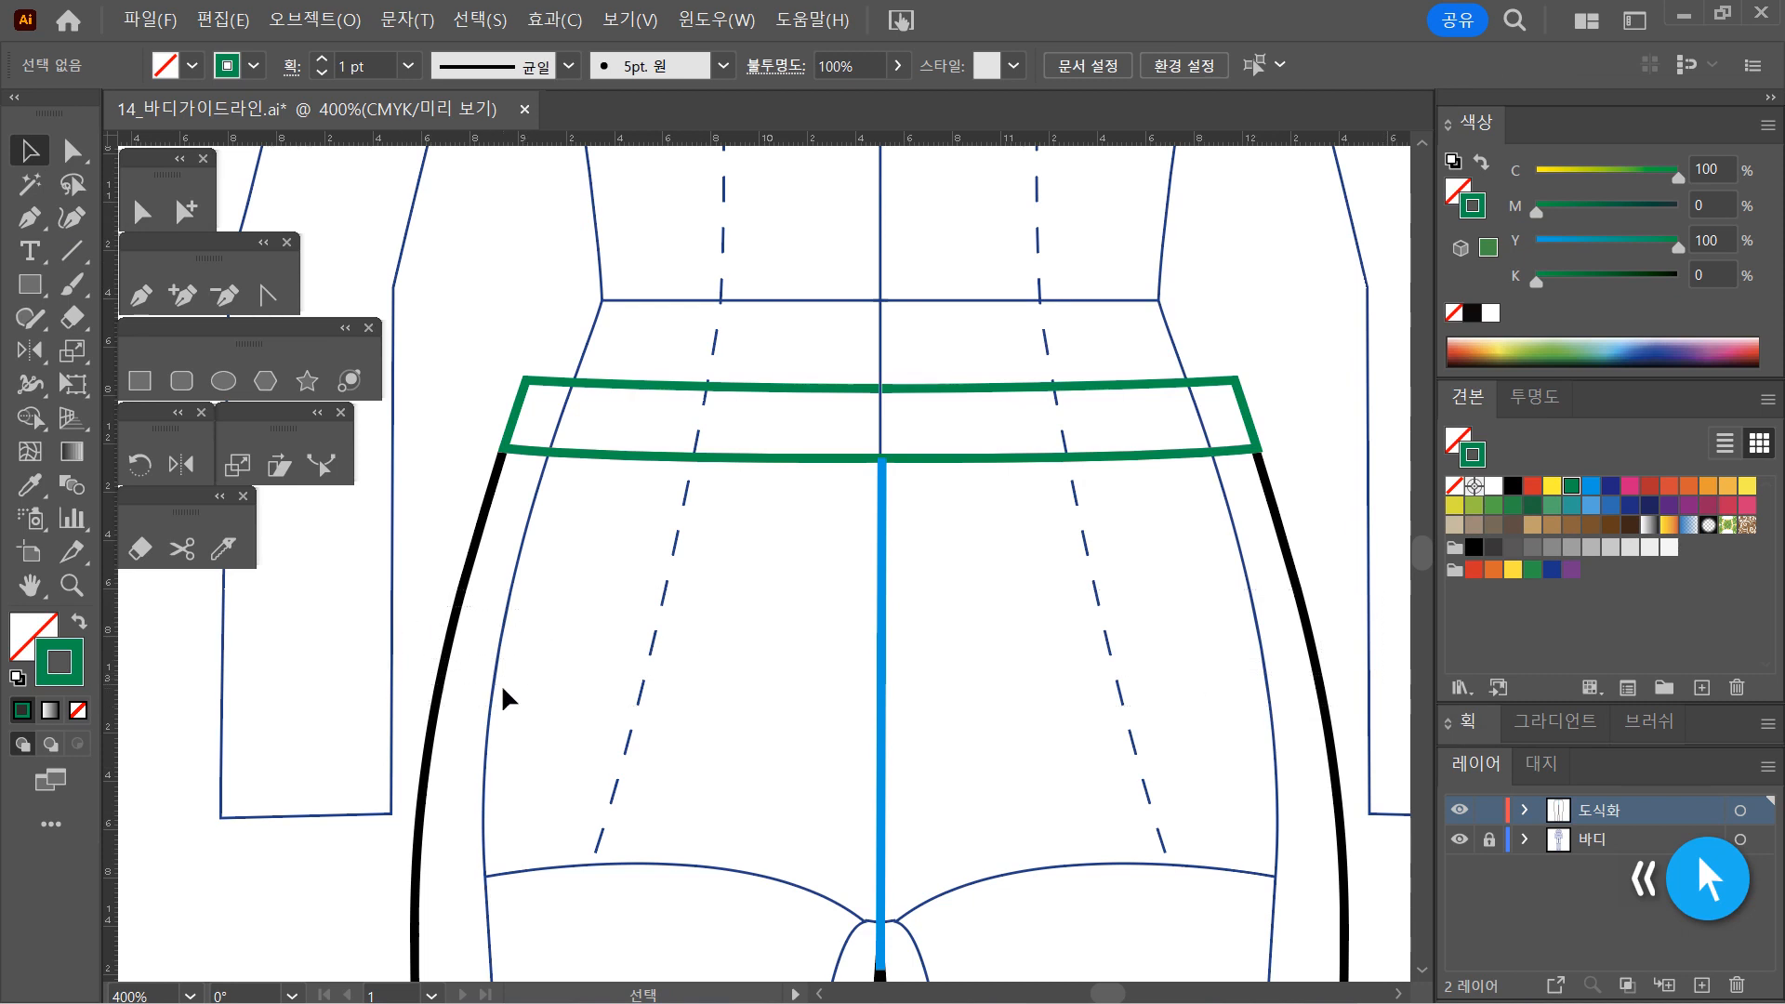
drag(905, 688, 910, 695)
click(140, 212)
drag(813, 302, 934, 421)
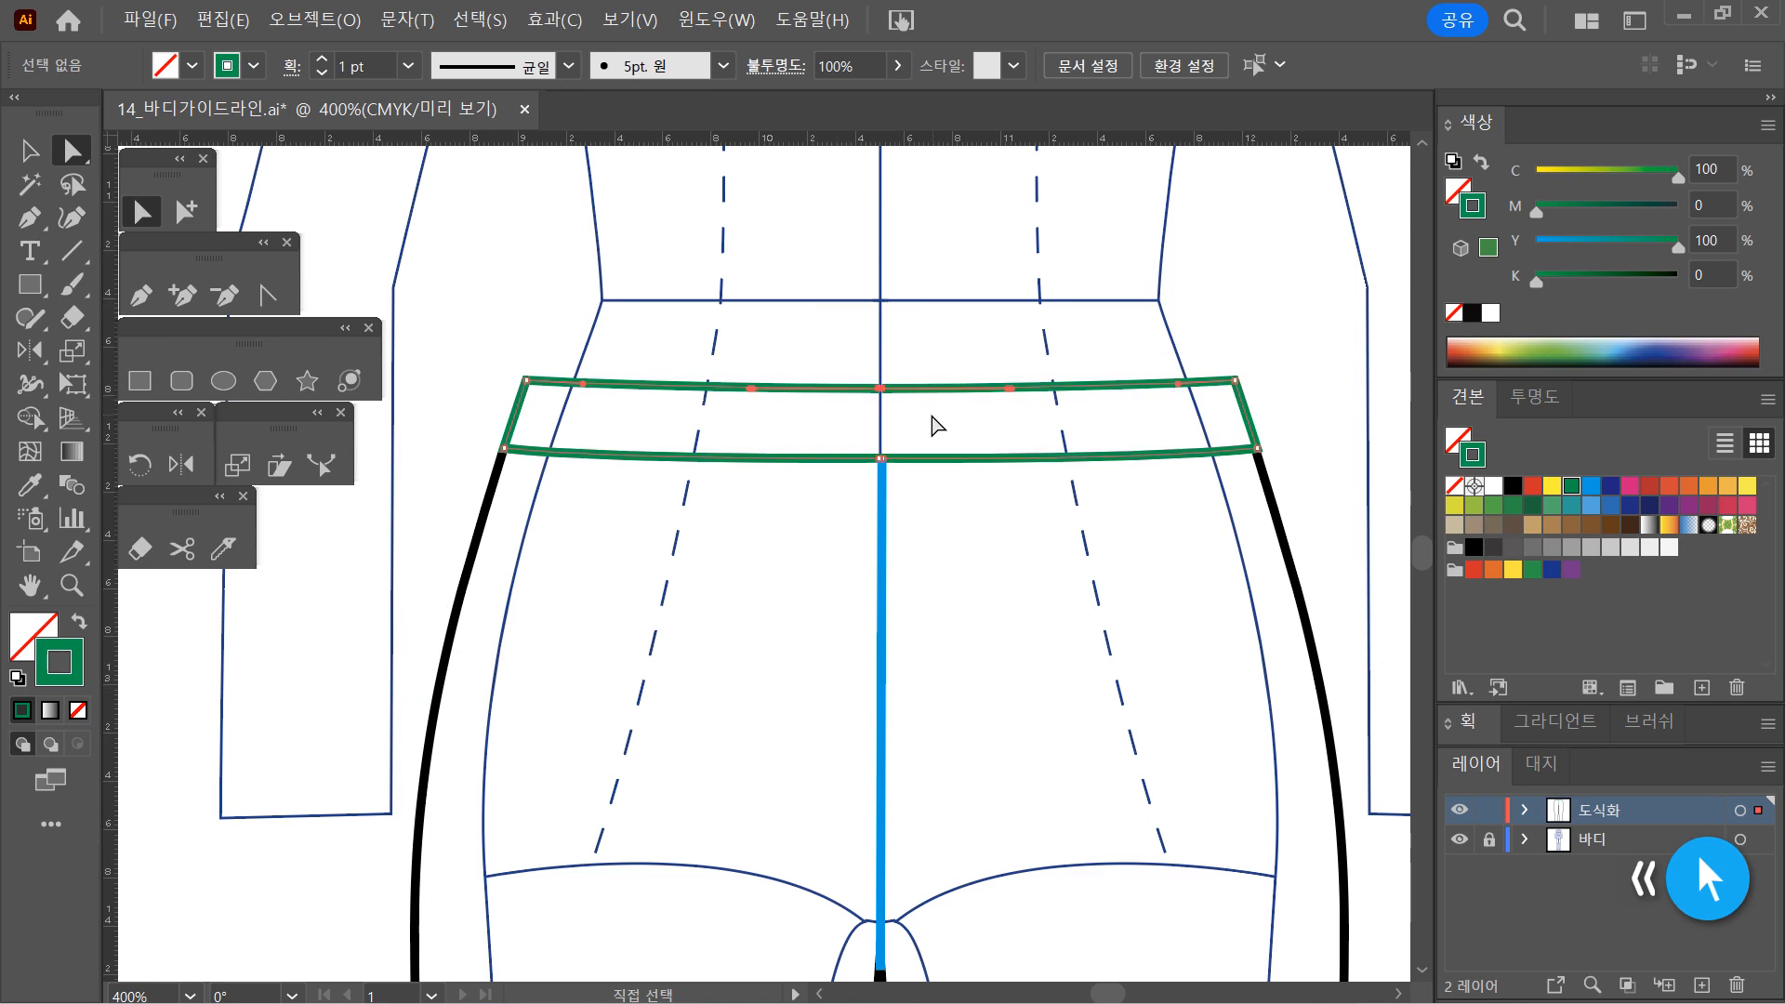
right_click(928, 344)
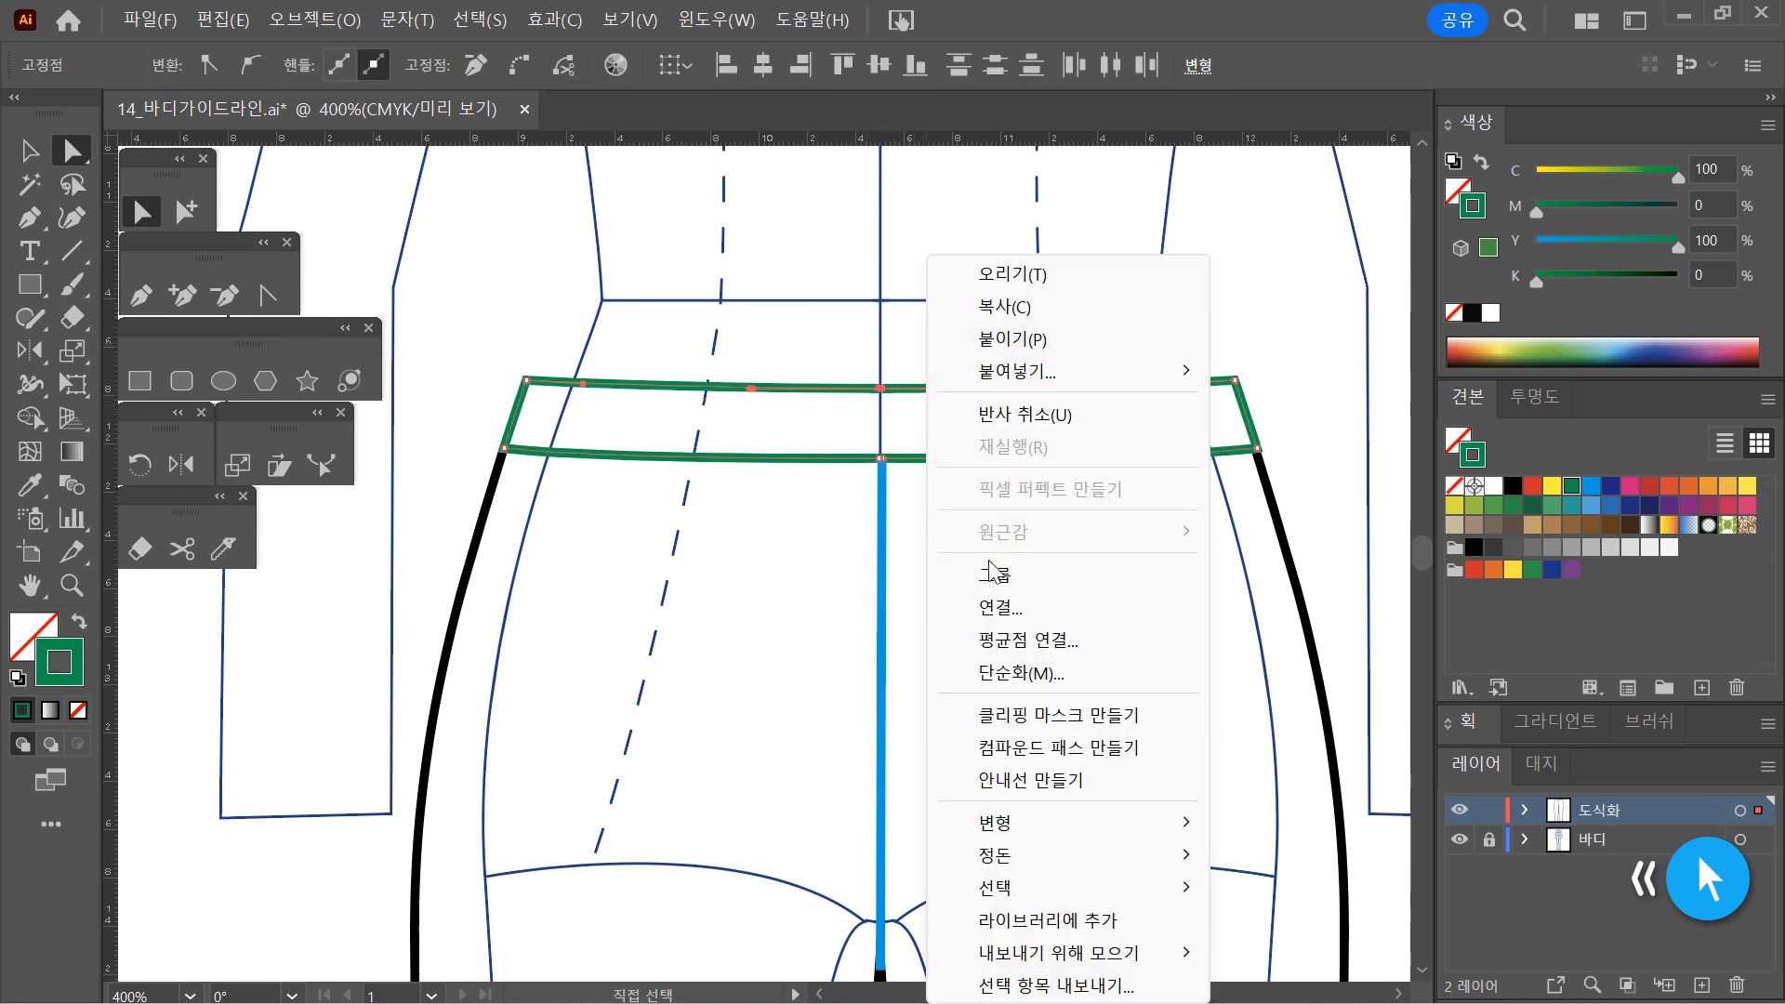
click(1017, 606)
click(987, 578)
ctrl+click(894, 559)
ctrl+click(843, 540)
drag(788, 536, 735, 371)
click(894, 523)
Nudge the green waistband upward, clear of the trousers' waistline
ctrl+alt+click(855, 544)
ctrl+alt+click(824, 604)
drag(793, 669, 962, 592)
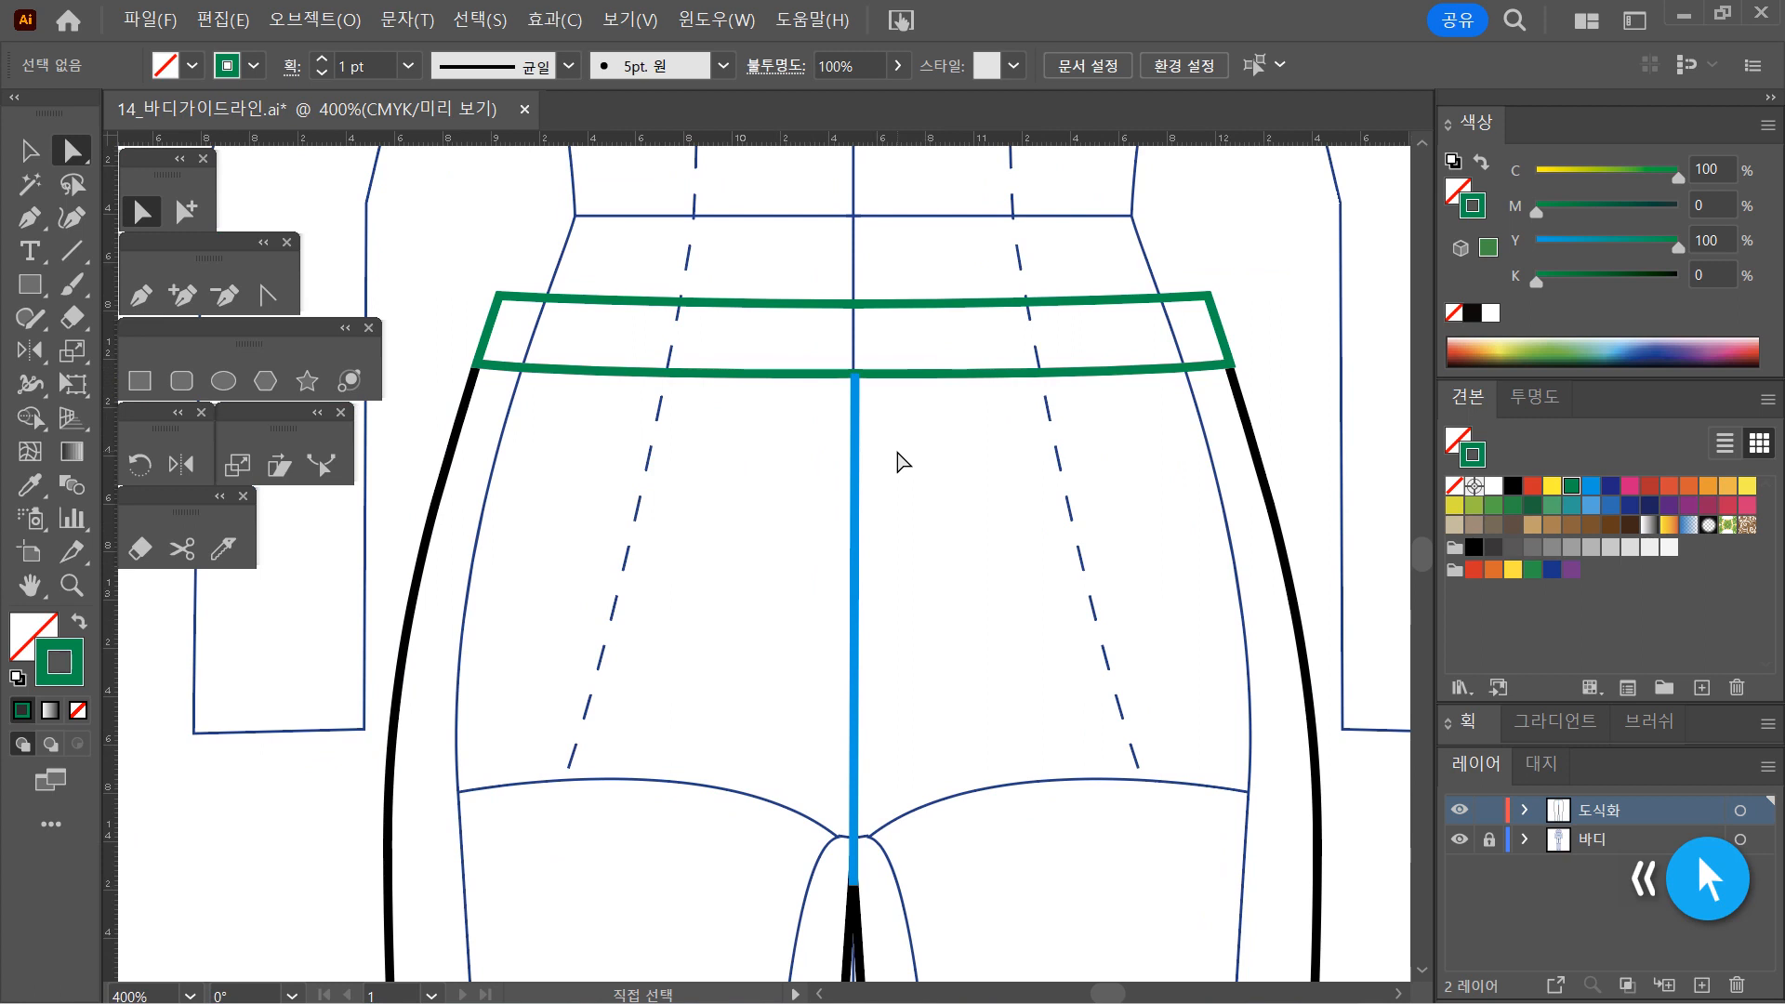
click(34, 149)
drag(756, 240, 909, 326)
key(Up)
key(Up)
key(Up)
key(Up)
click(922, 598)
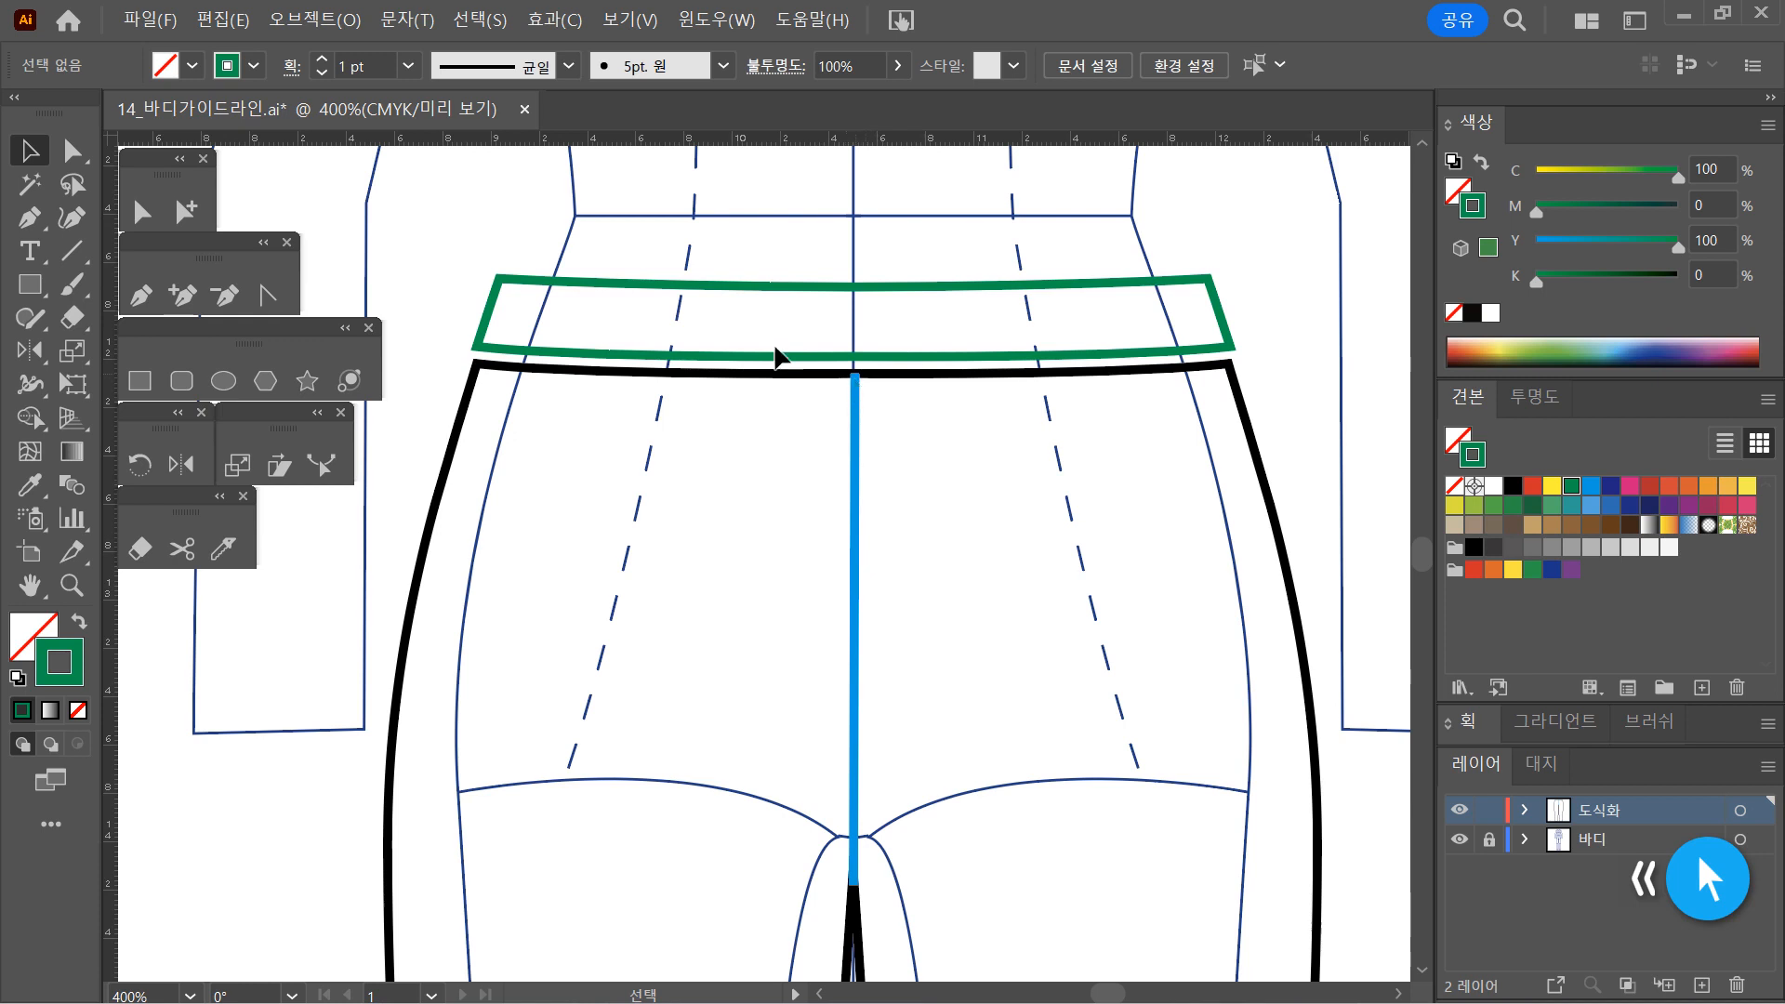
Join the overlapping centre anchor points on the waistband's lower edge
key(a)
drag(828, 318, 879, 353)
right_click(880, 353)
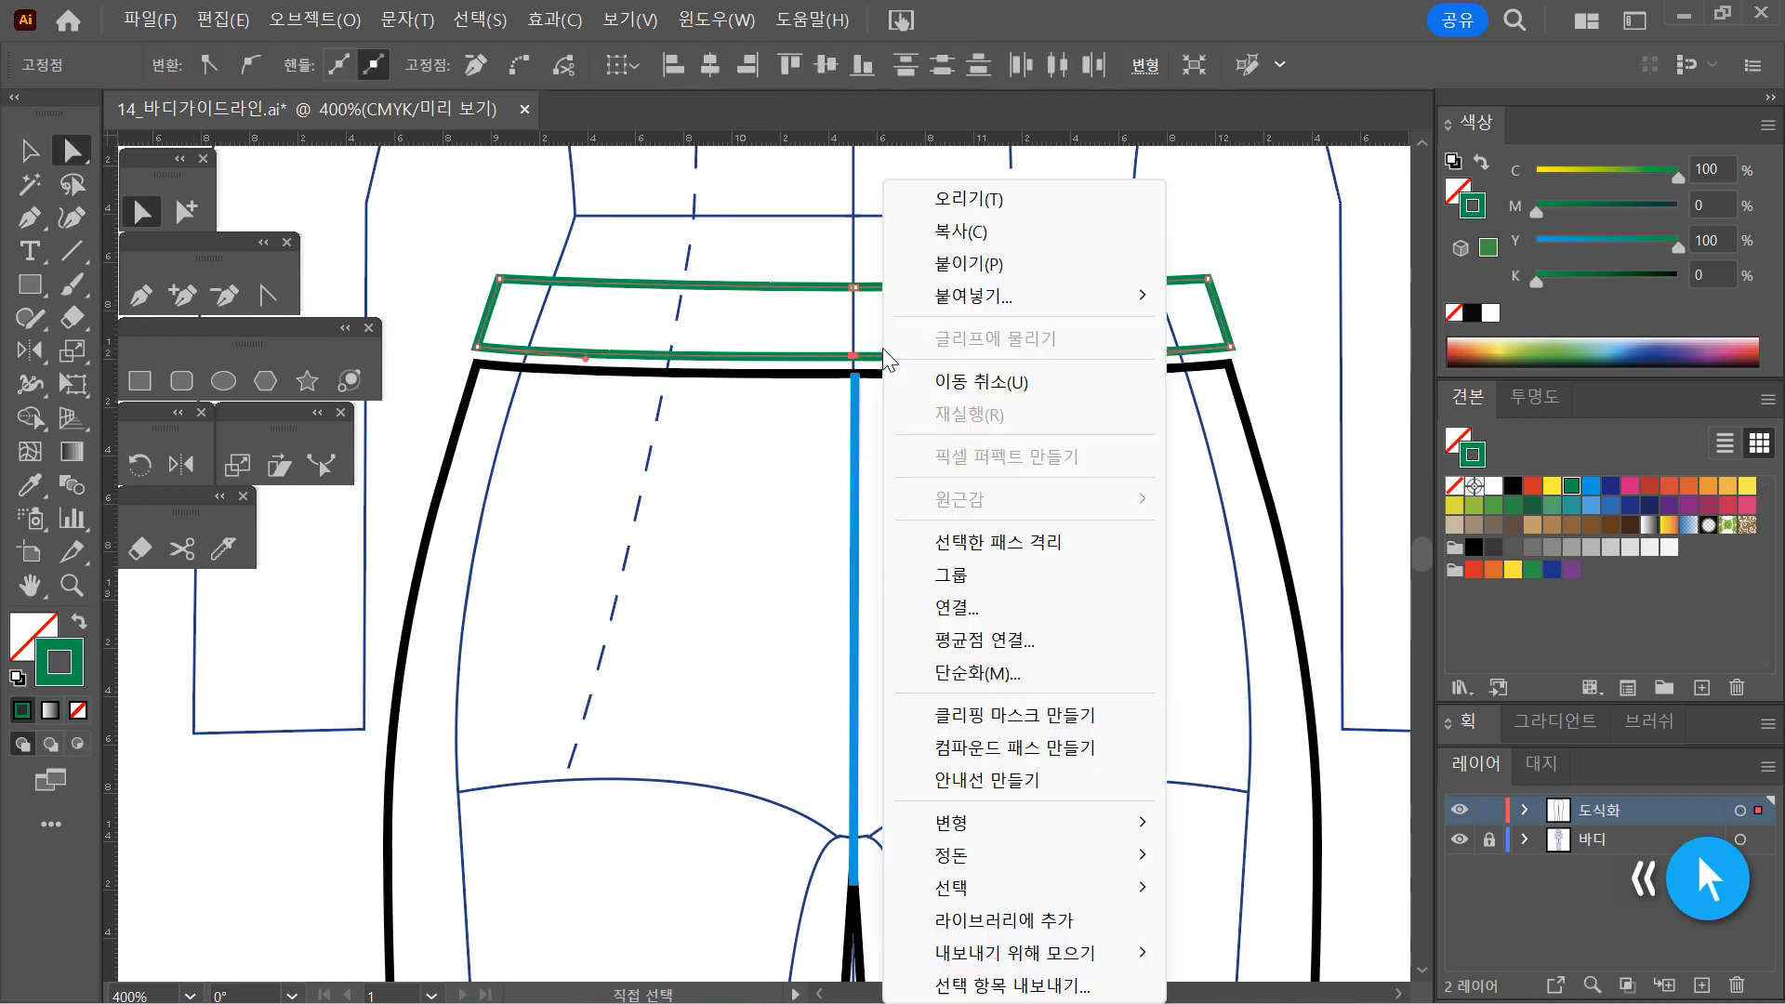
click(1004, 606)
click(1070, 558)
ctrl+click(902, 427)
ctrl+click(900, 429)
drag(541, 632, 927, 448)
key(ctrl+z)
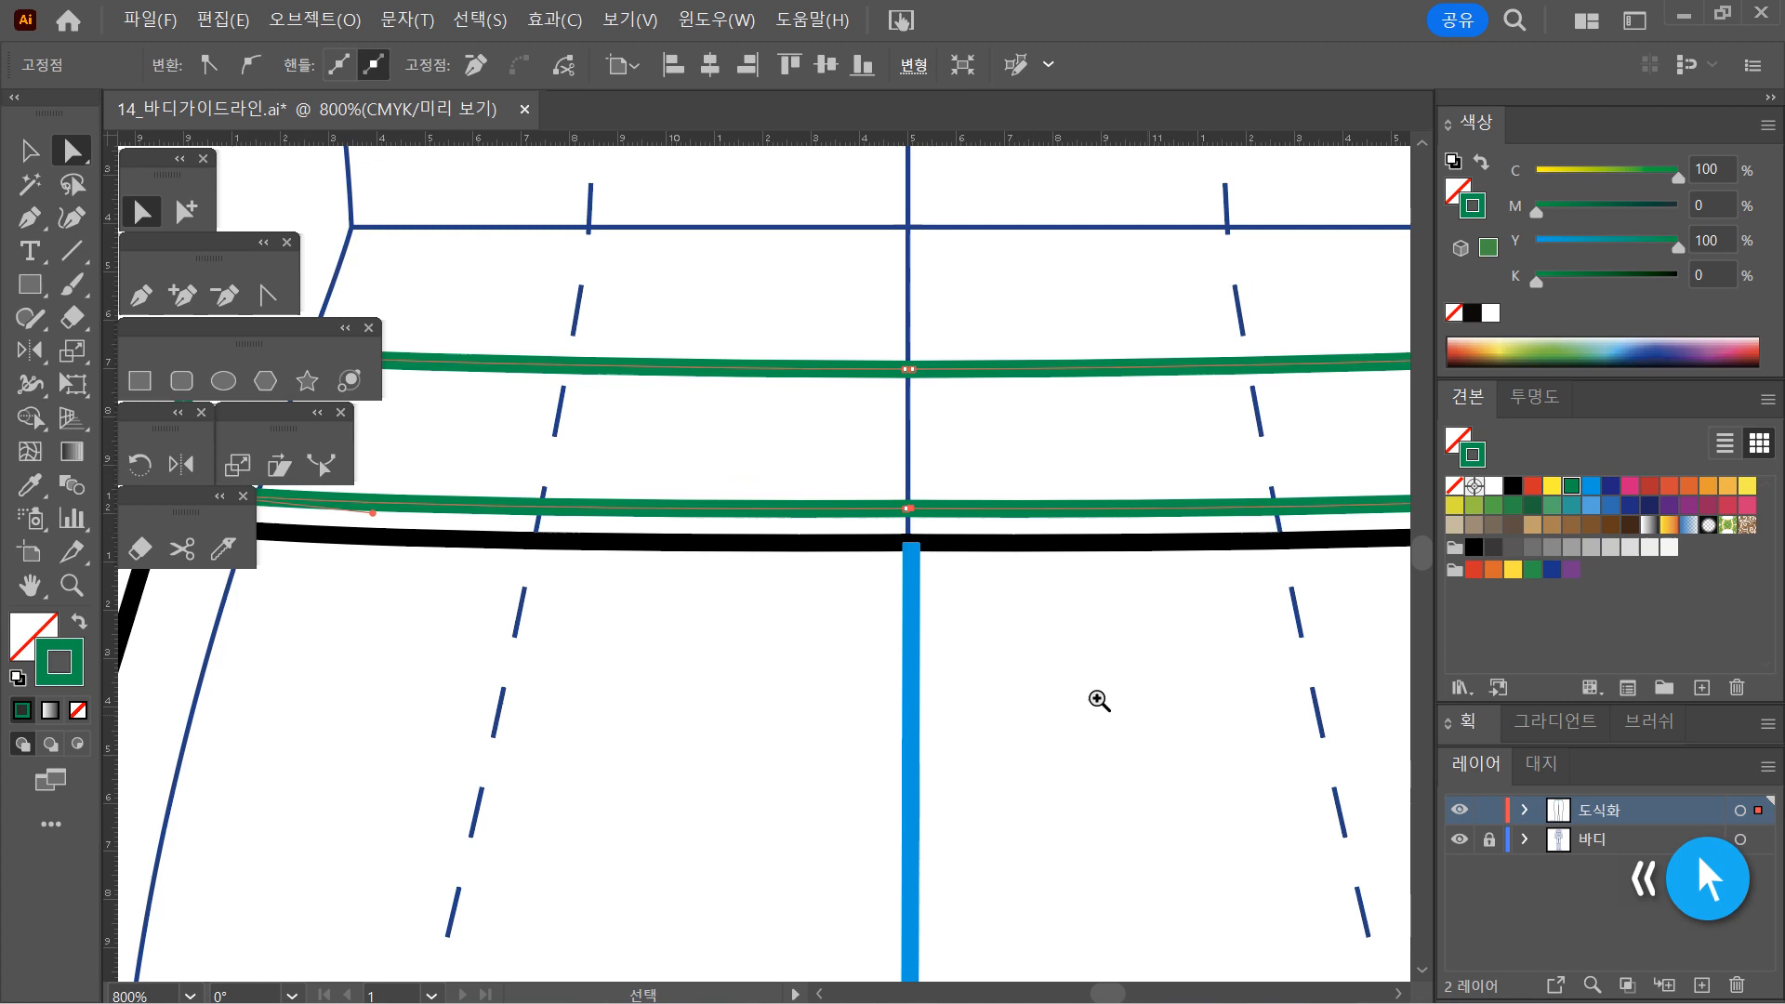
Nudge the joined waistband back down onto the trousers' waistline
ctrl+alt+click(1045, 692)
ctrl+alt+click(1046, 691)
ctrl+alt+click(811, 705)
drag(807, 710, 1131, 768)
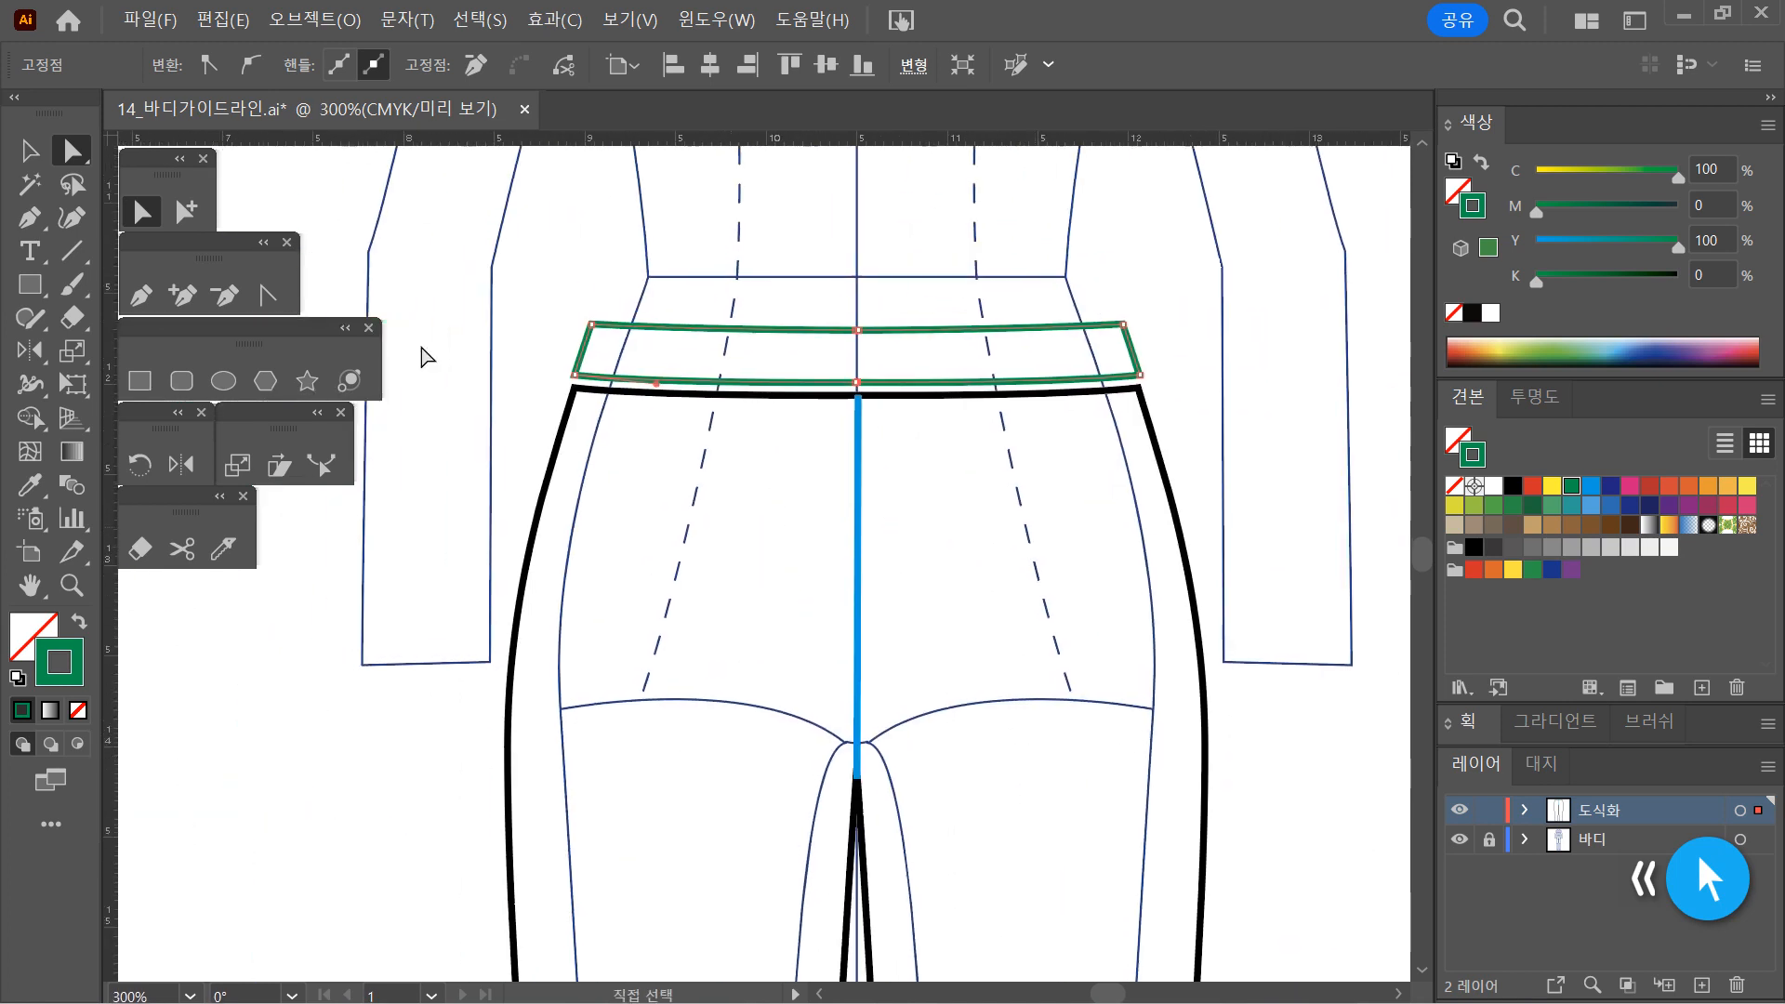
click(29, 154)
drag(793, 228, 883, 338)
key(Down)
key(Down)
click(939, 545)
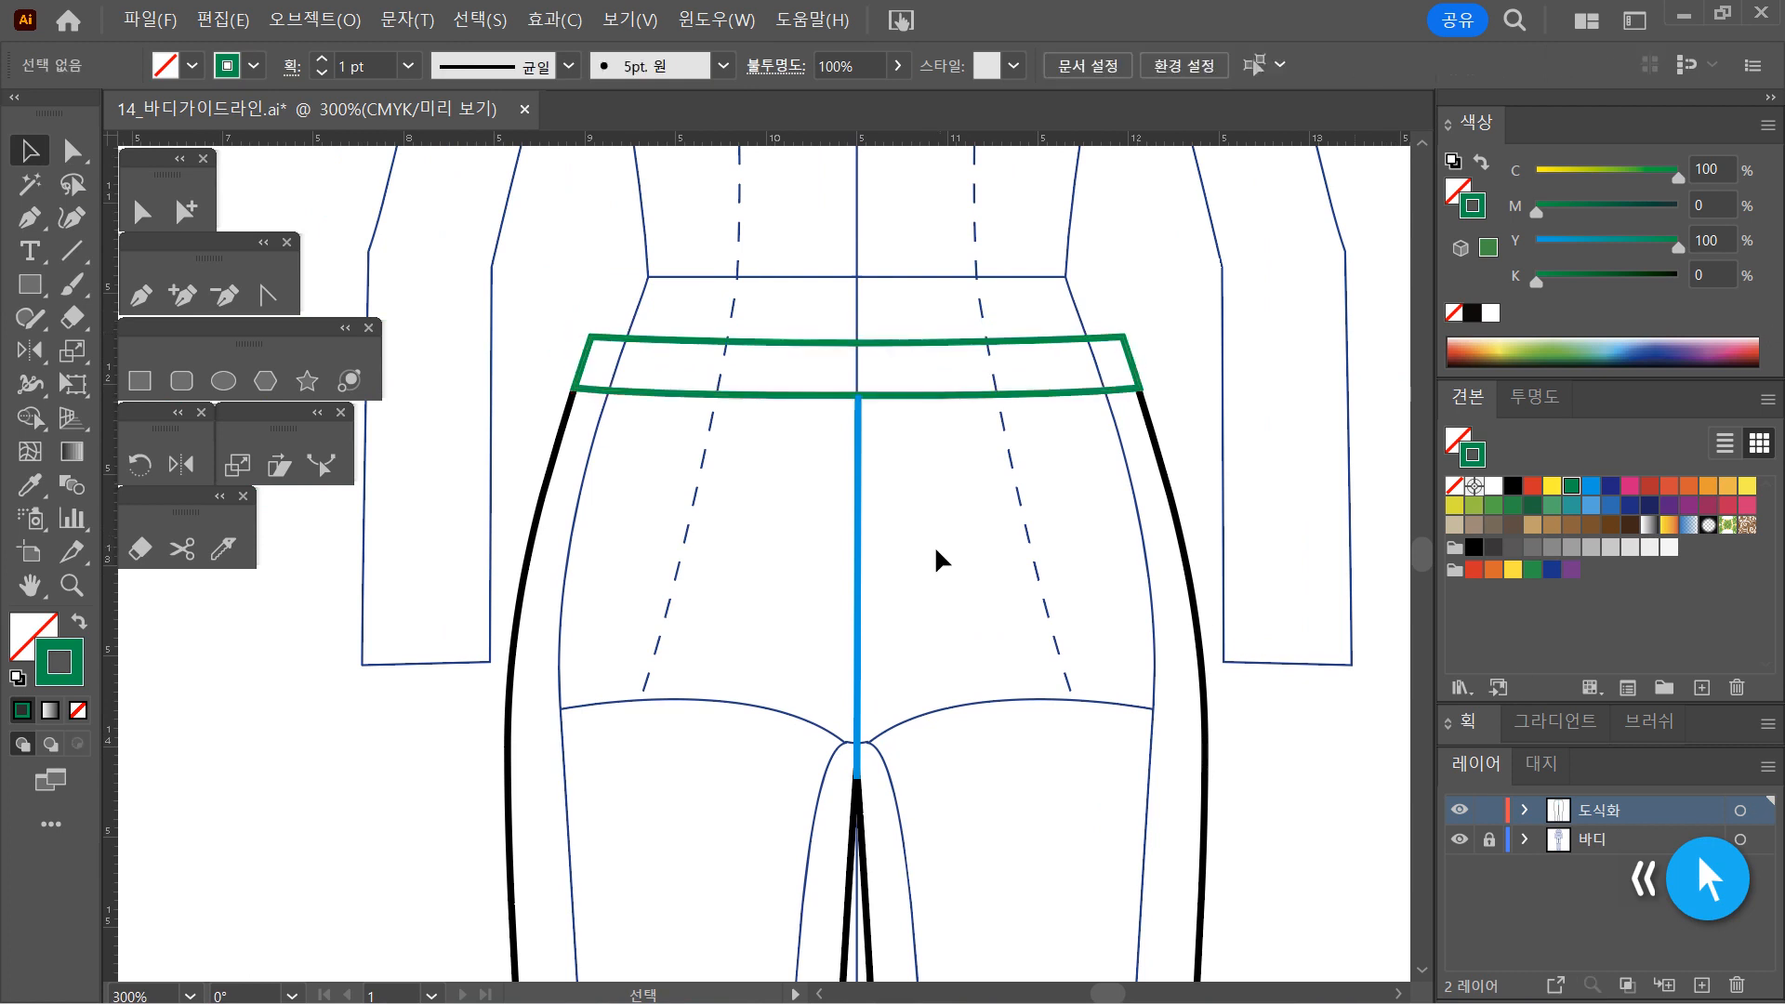
Examine how the waistband's lower edge lines up with the trousers' waistline around the centre line
ctrl+click(866, 524)
ctrl+click(824, 489)
drag(787, 571, 853, 596)
key(a)
drag(806, 491, 719, 398)
click(829, 604)
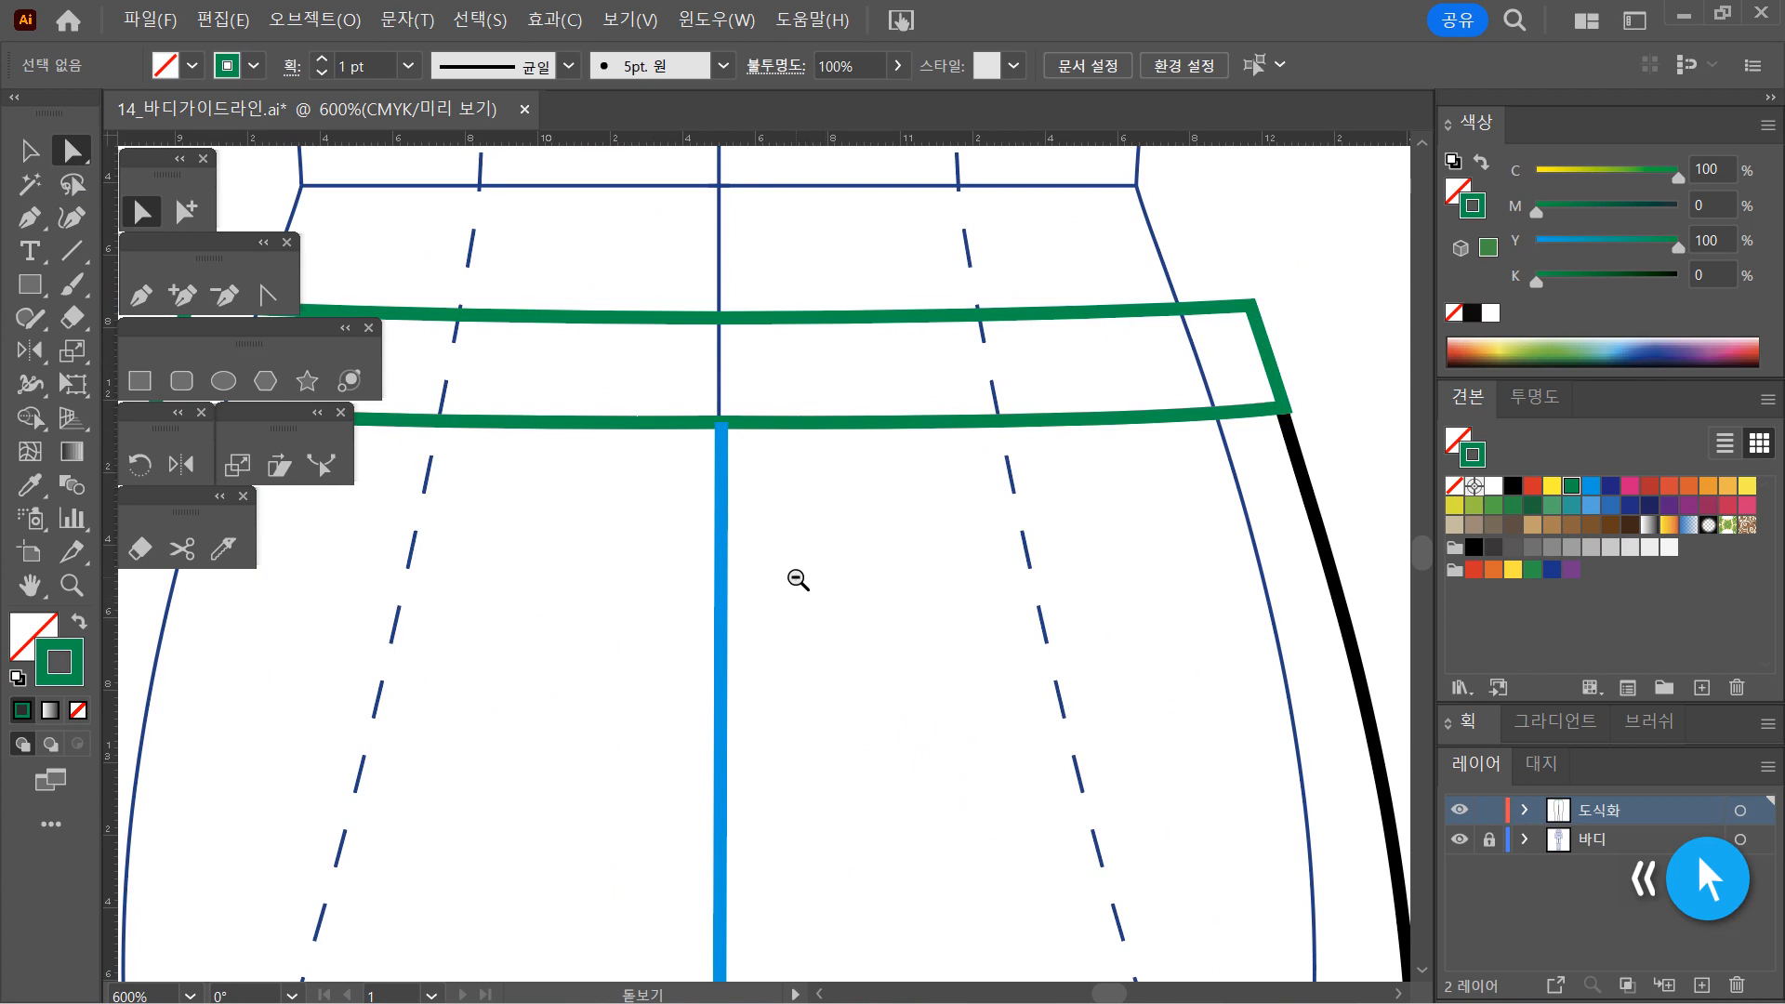
ctrl+alt+click(799, 580)
ctrl+alt+click(800, 580)
drag(829, 667, 941, 597)
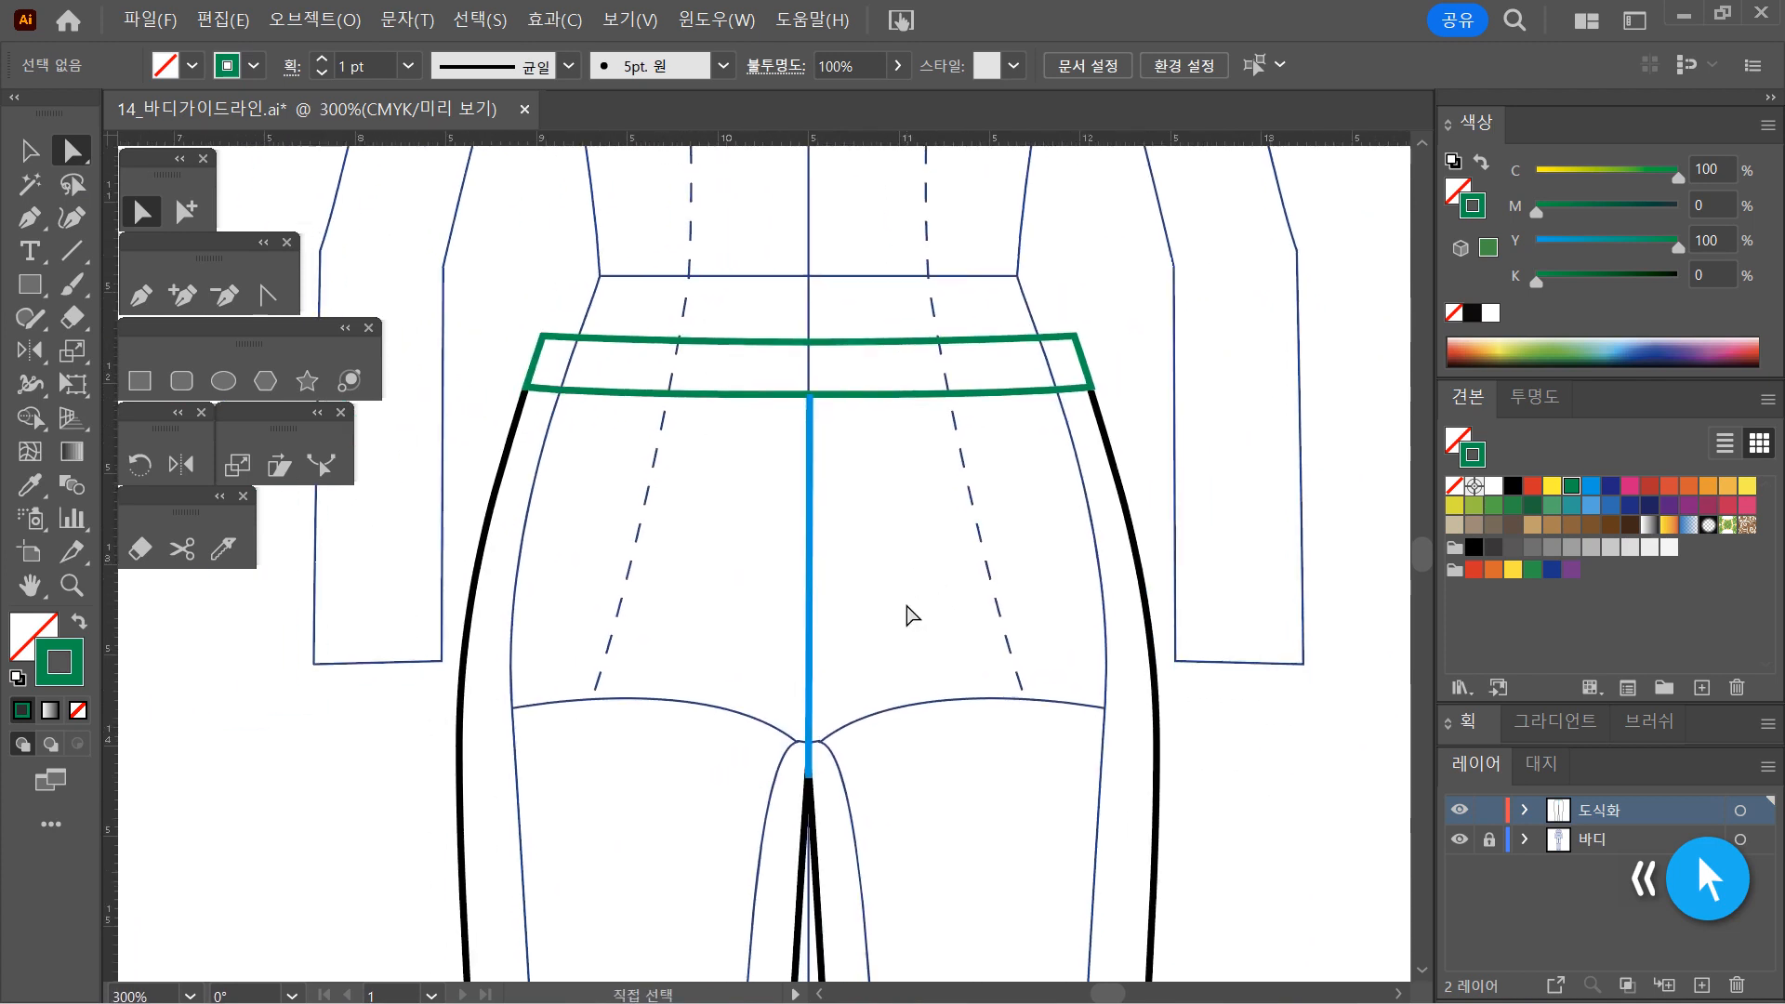
Unlock all locked objects in the drawing
click(344, 21)
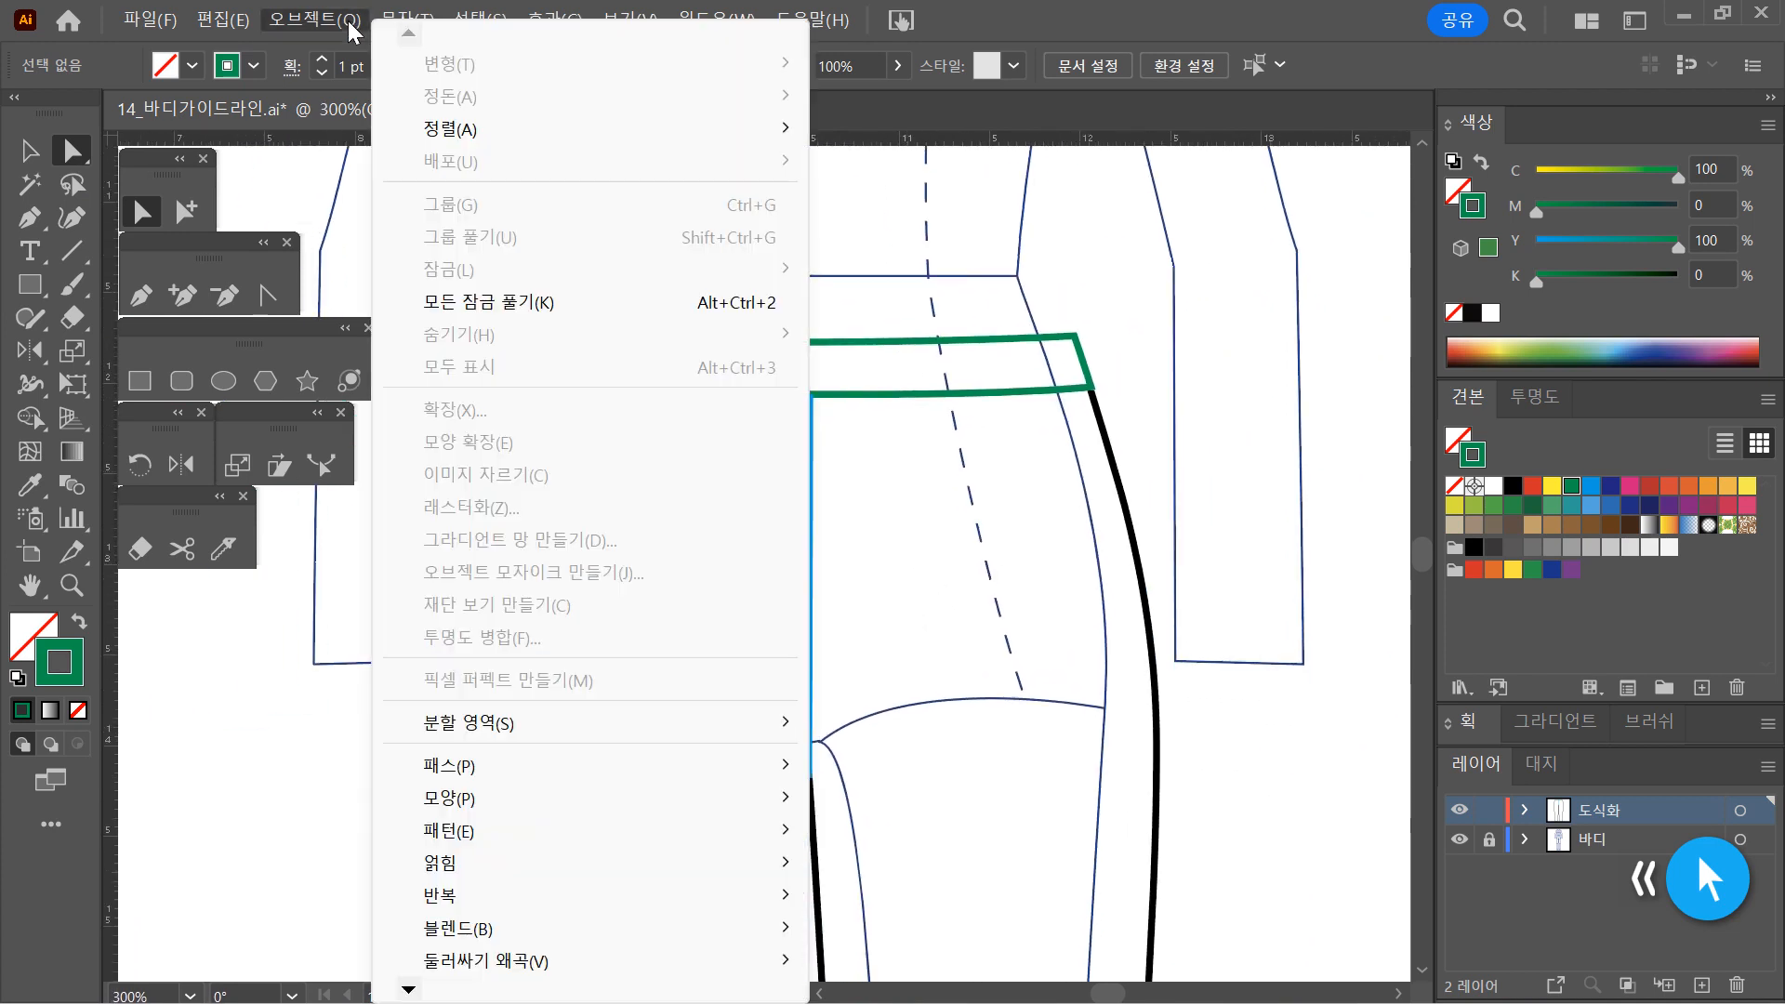
click(465, 302)
click(974, 614)
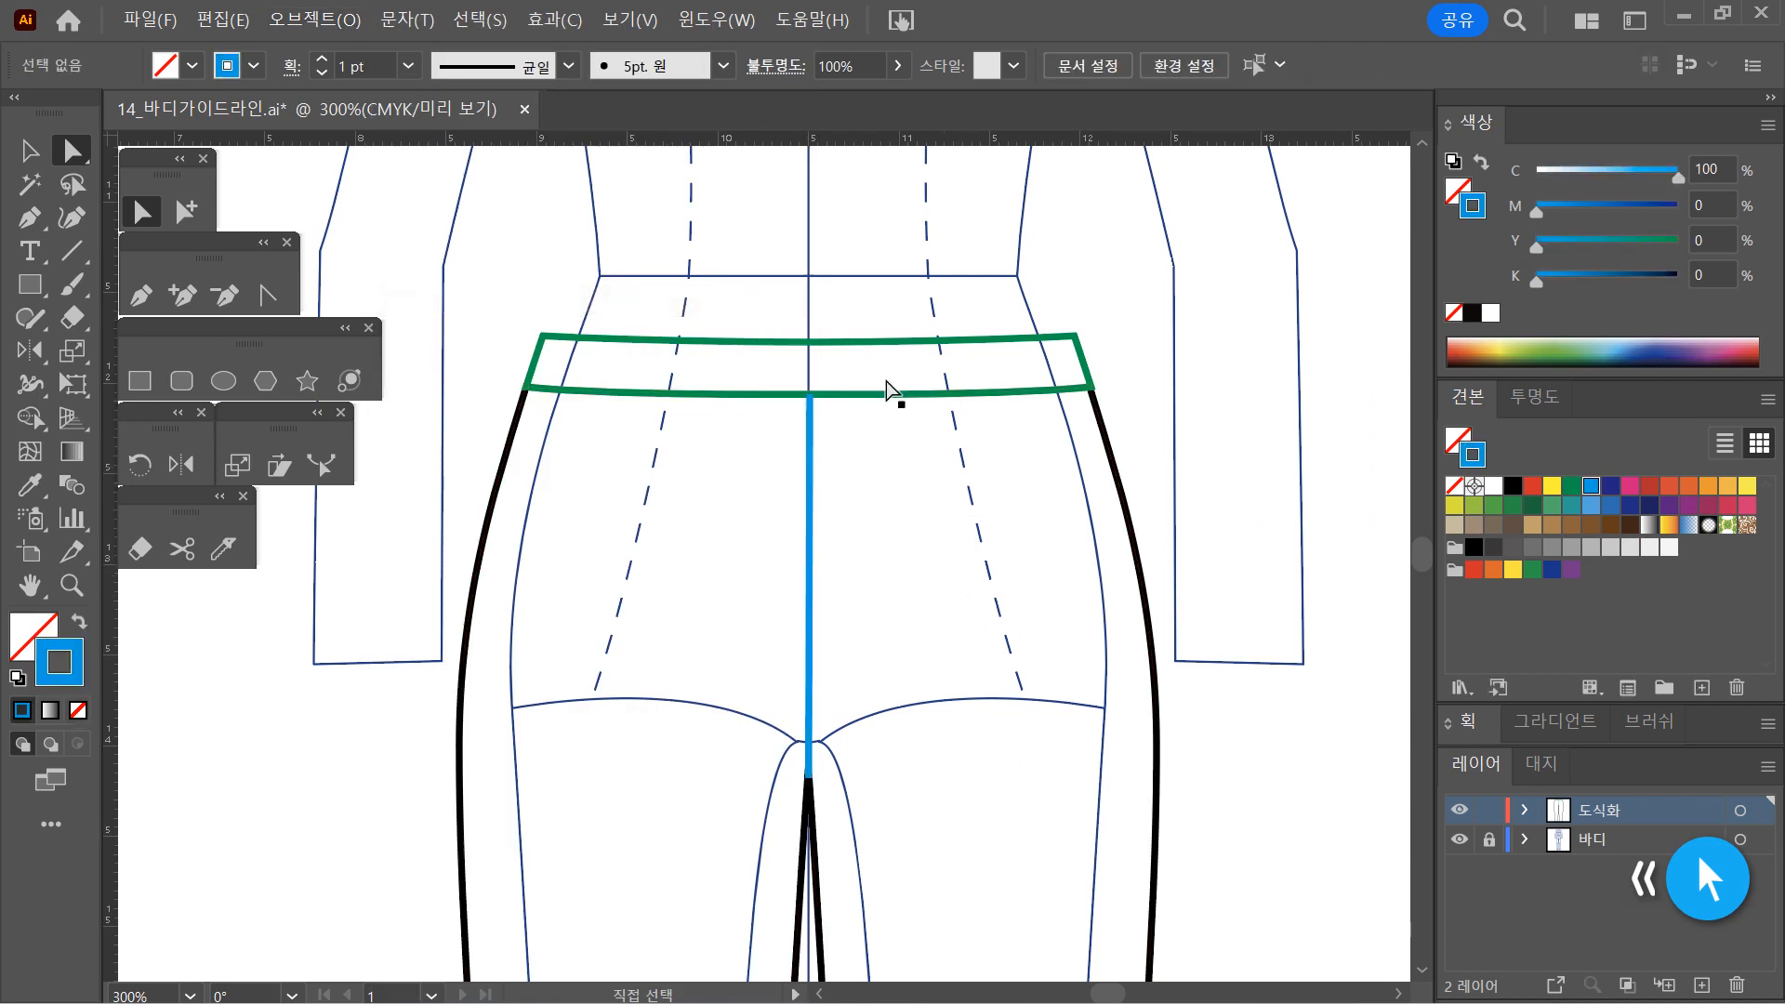
Extend the blue centre-front line by moving its upper anchor up to the waistband's top edge
scroll(795, 288, up, 2)
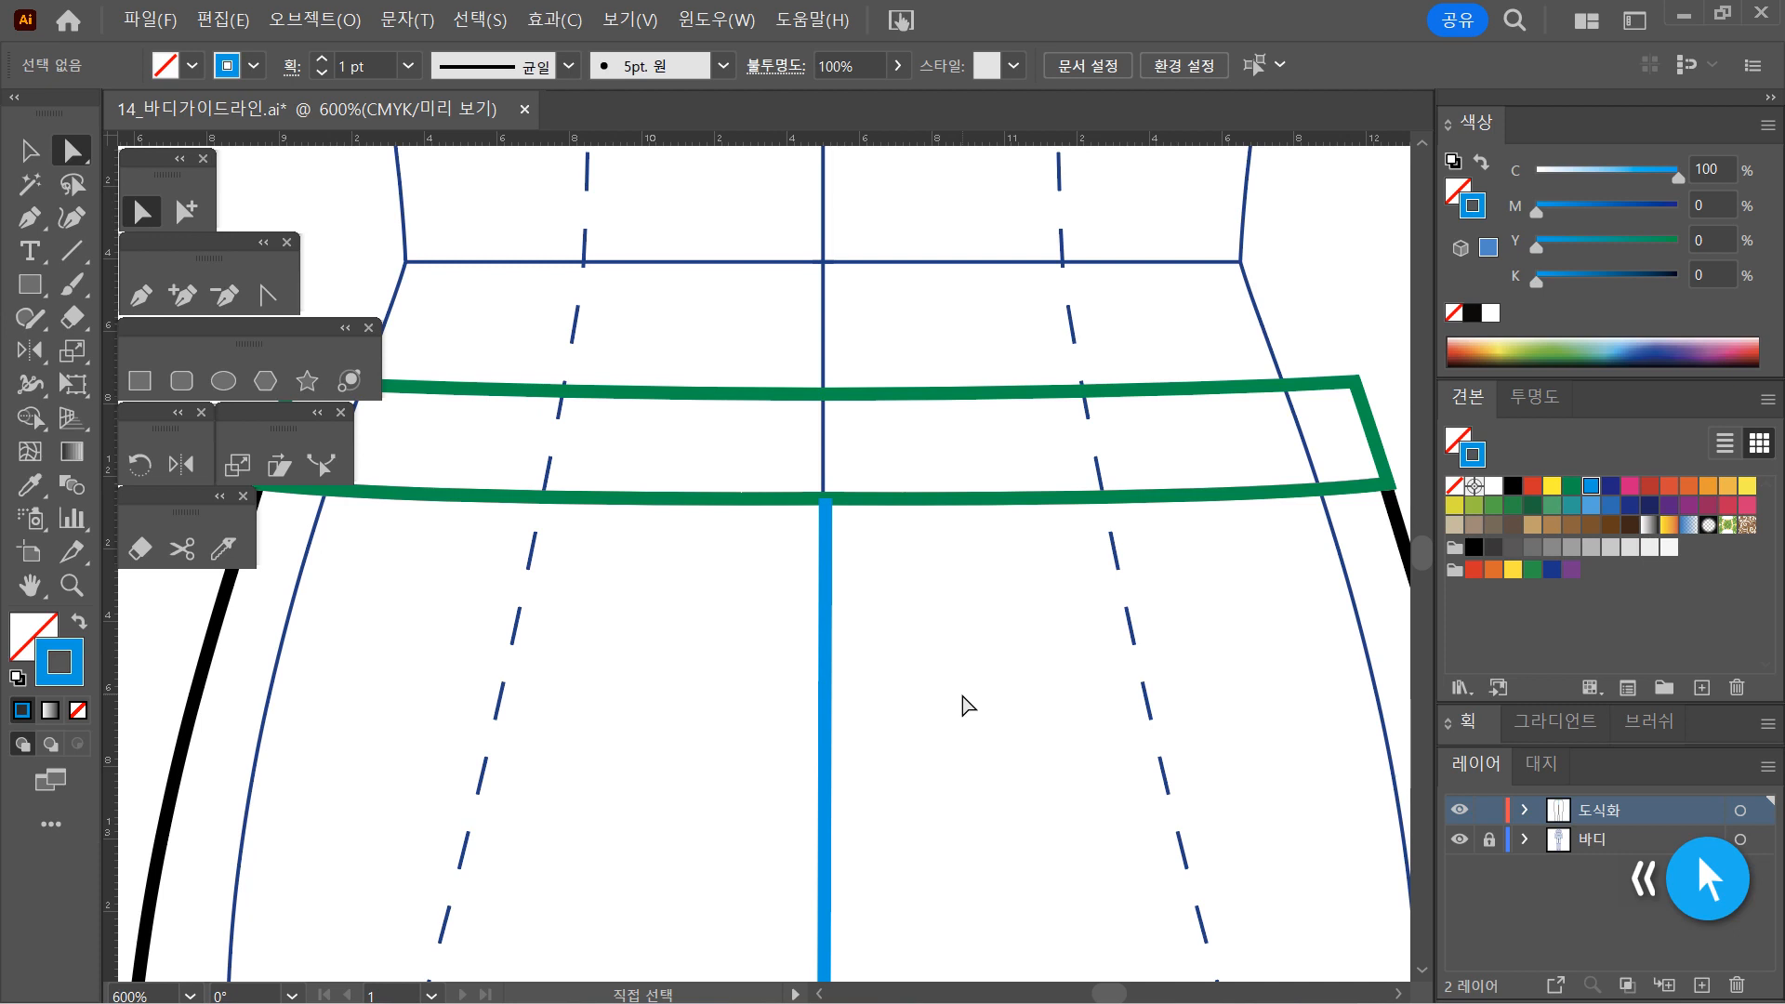
click(825, 503)
drag(824, 498, 826, 395)
click(904, 452)
Recolour the strokes of the trousers outline, waistband and centre line to black
key(ctrl+alt+space)
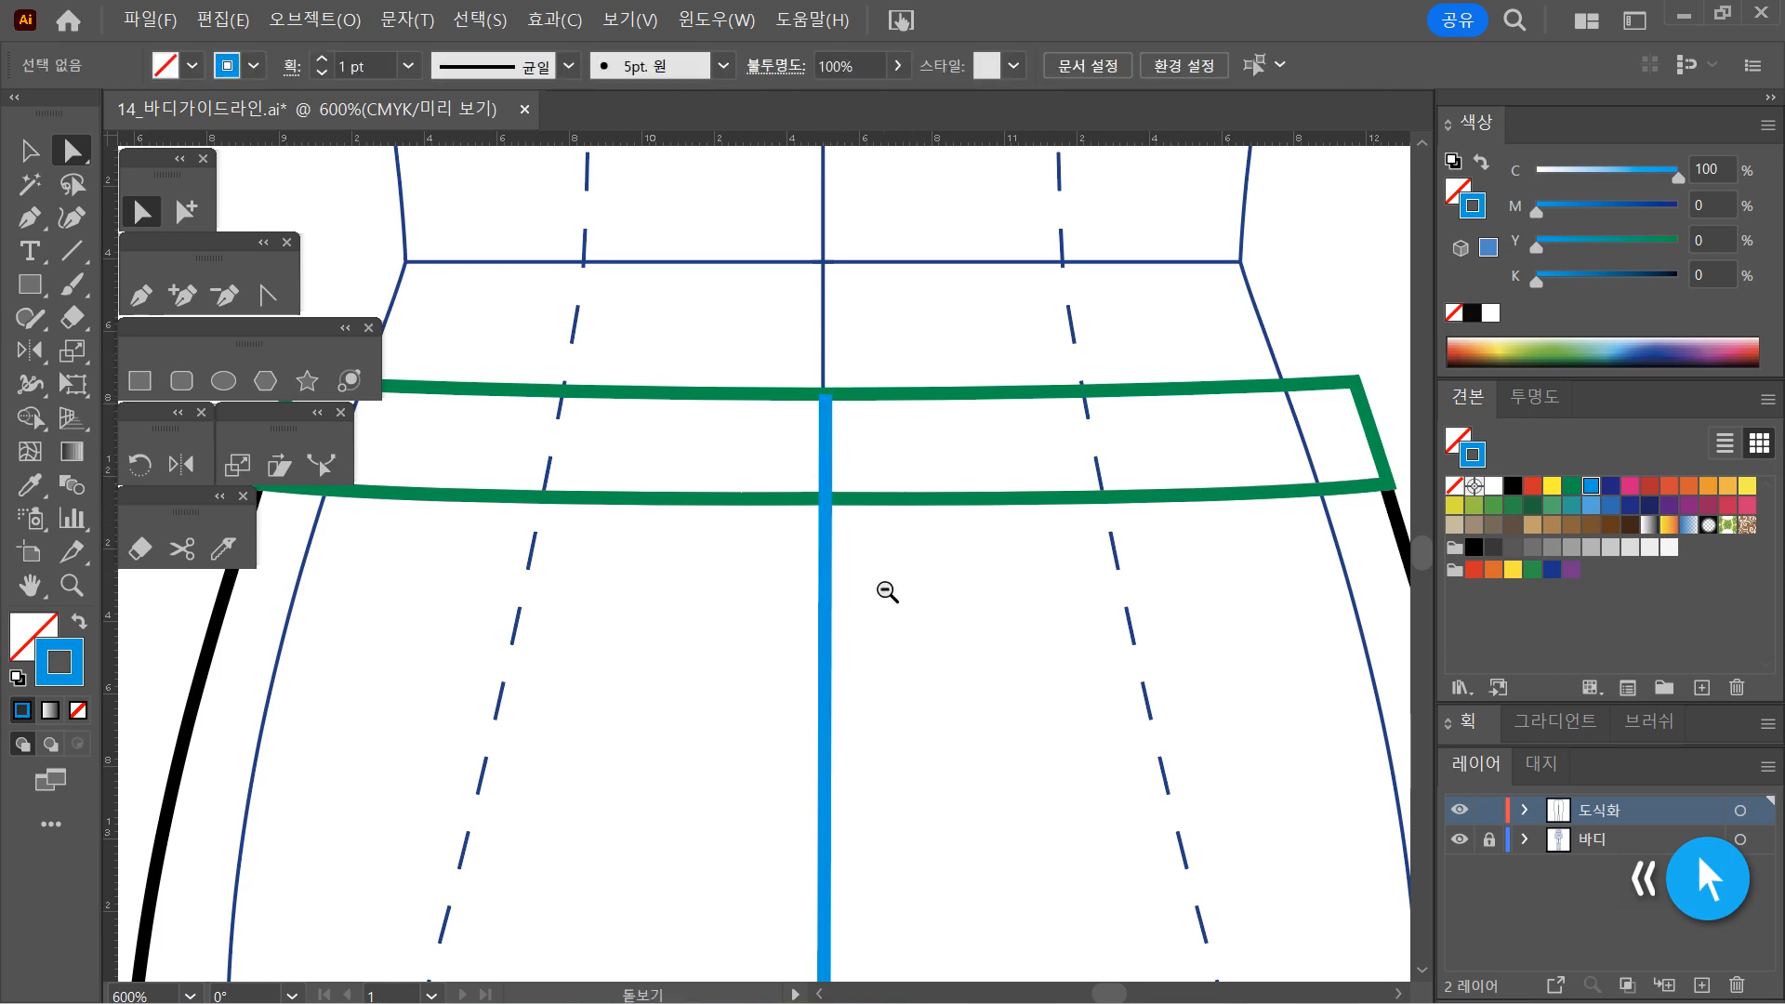
ctrl+alt+click(888, 600)
ctrl+alt+click(893, 614)
ctrl+alt+click(893, 621)
drag(703, 727, 965, 630)
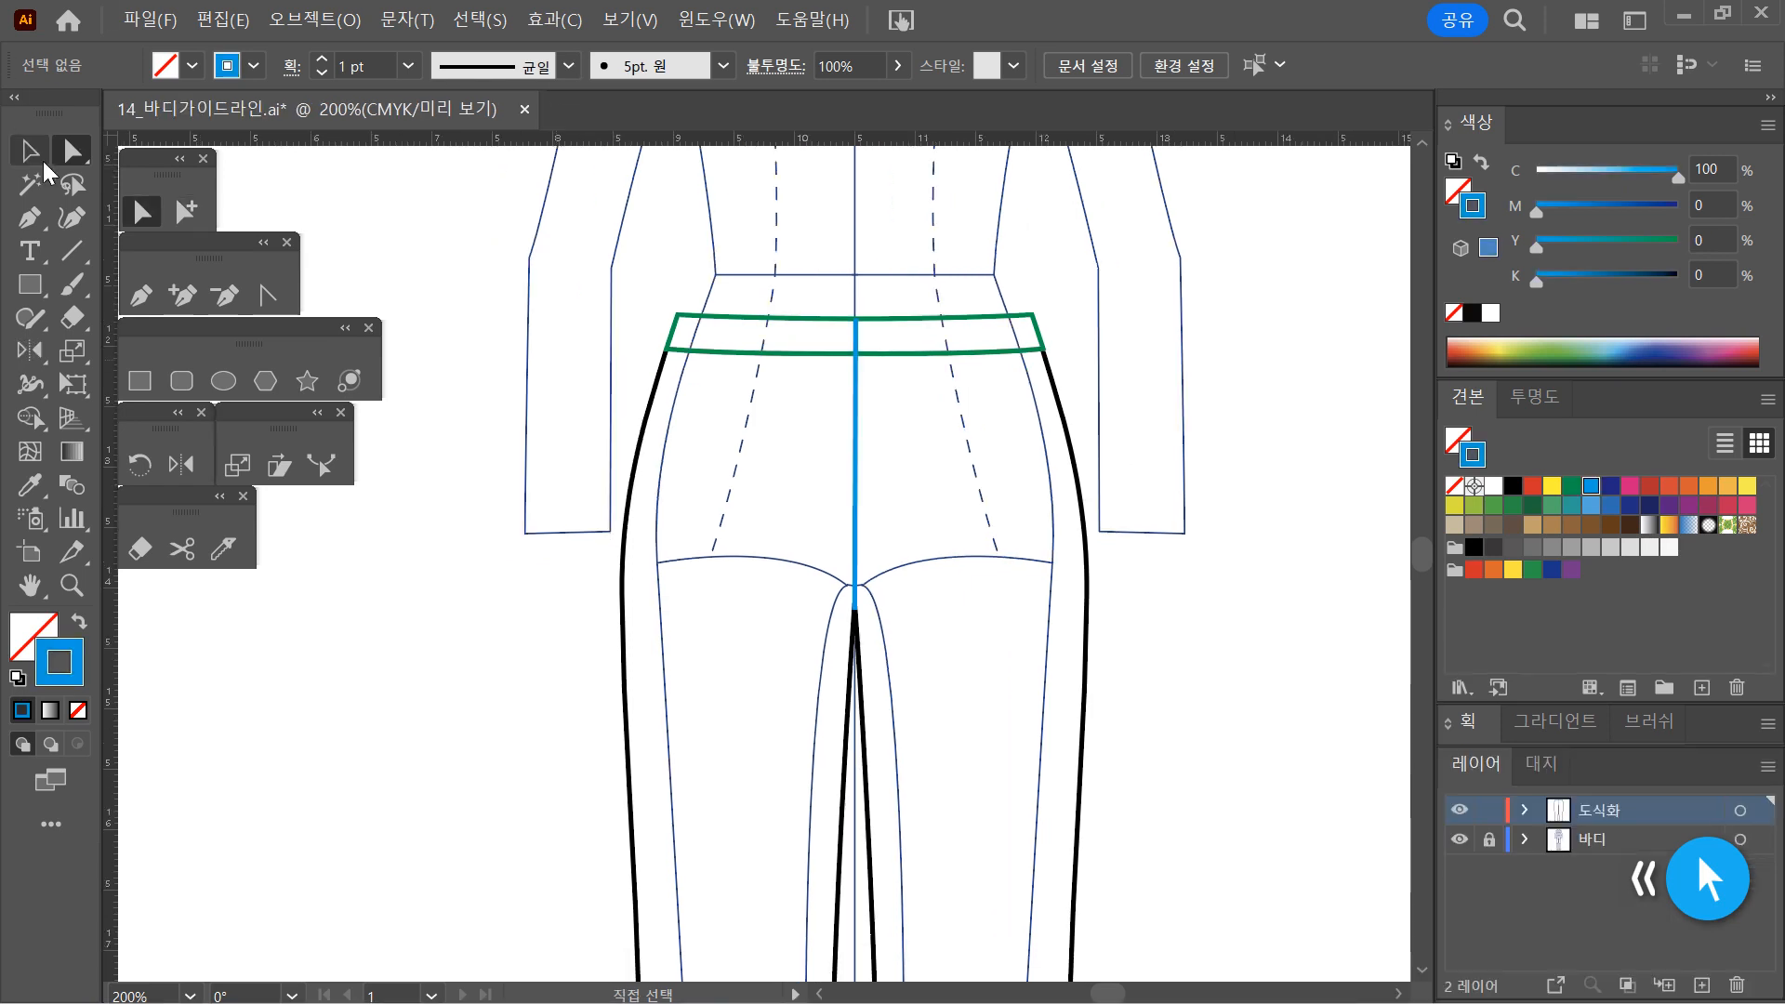
click(30, 150)
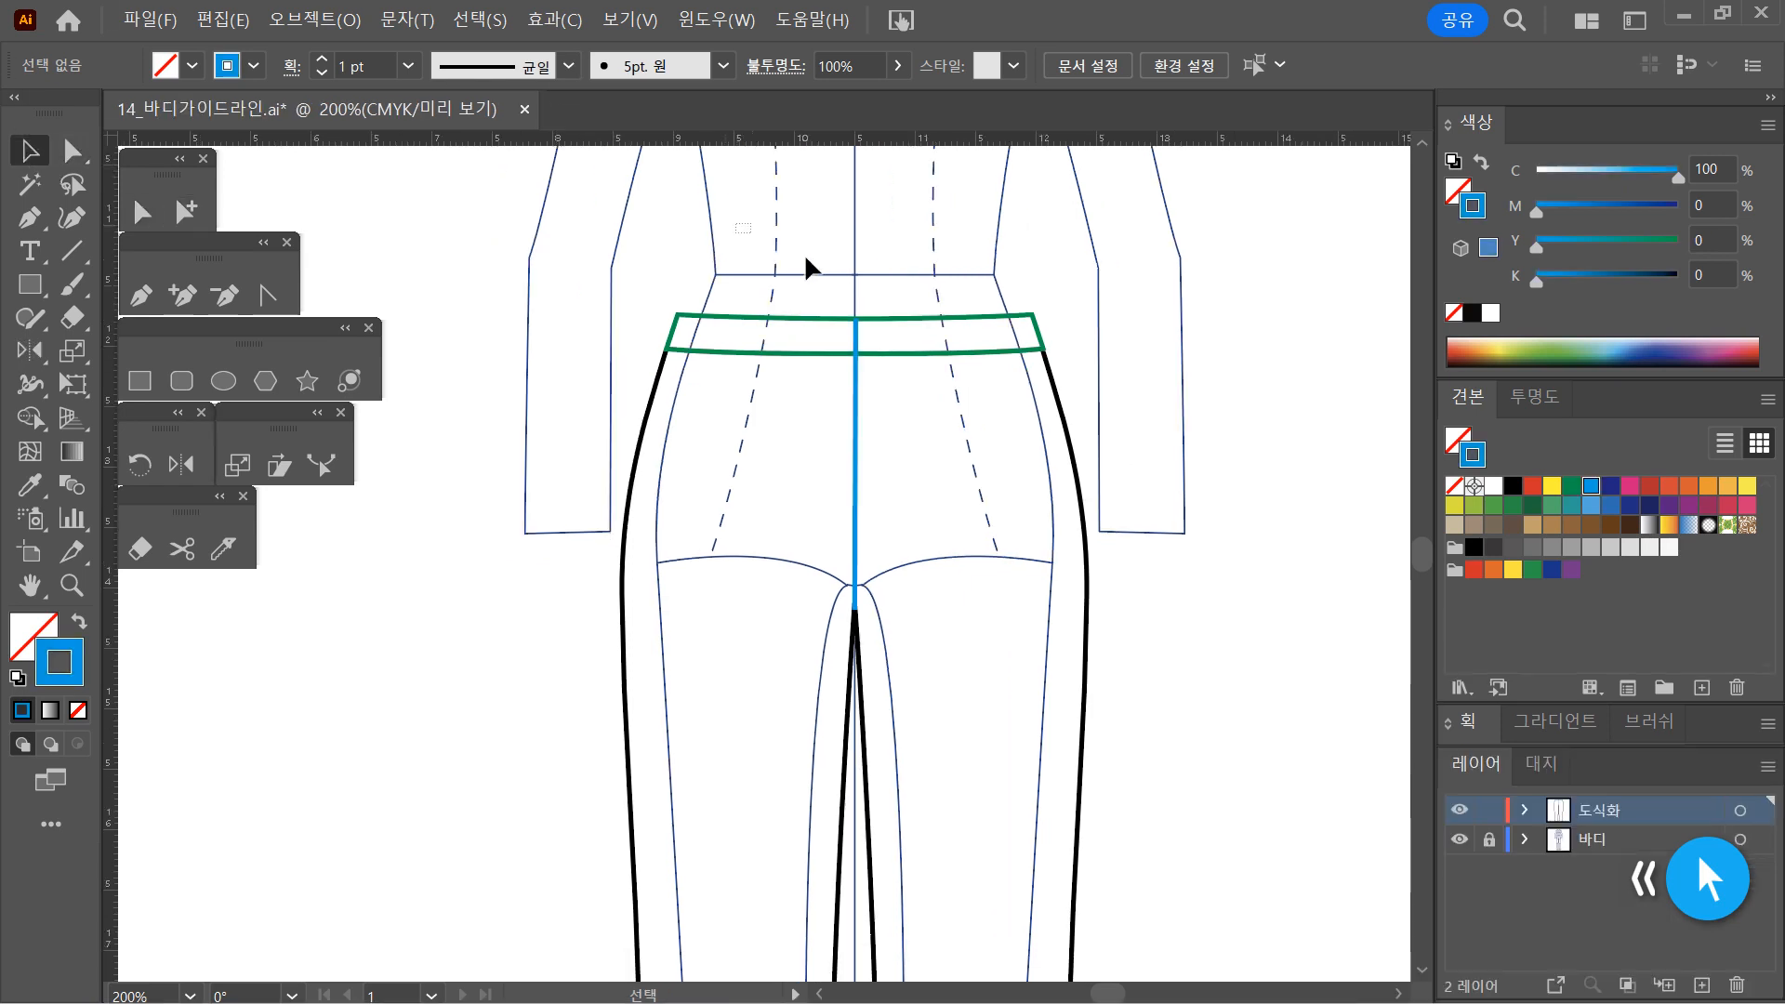
key(ctrl+a)
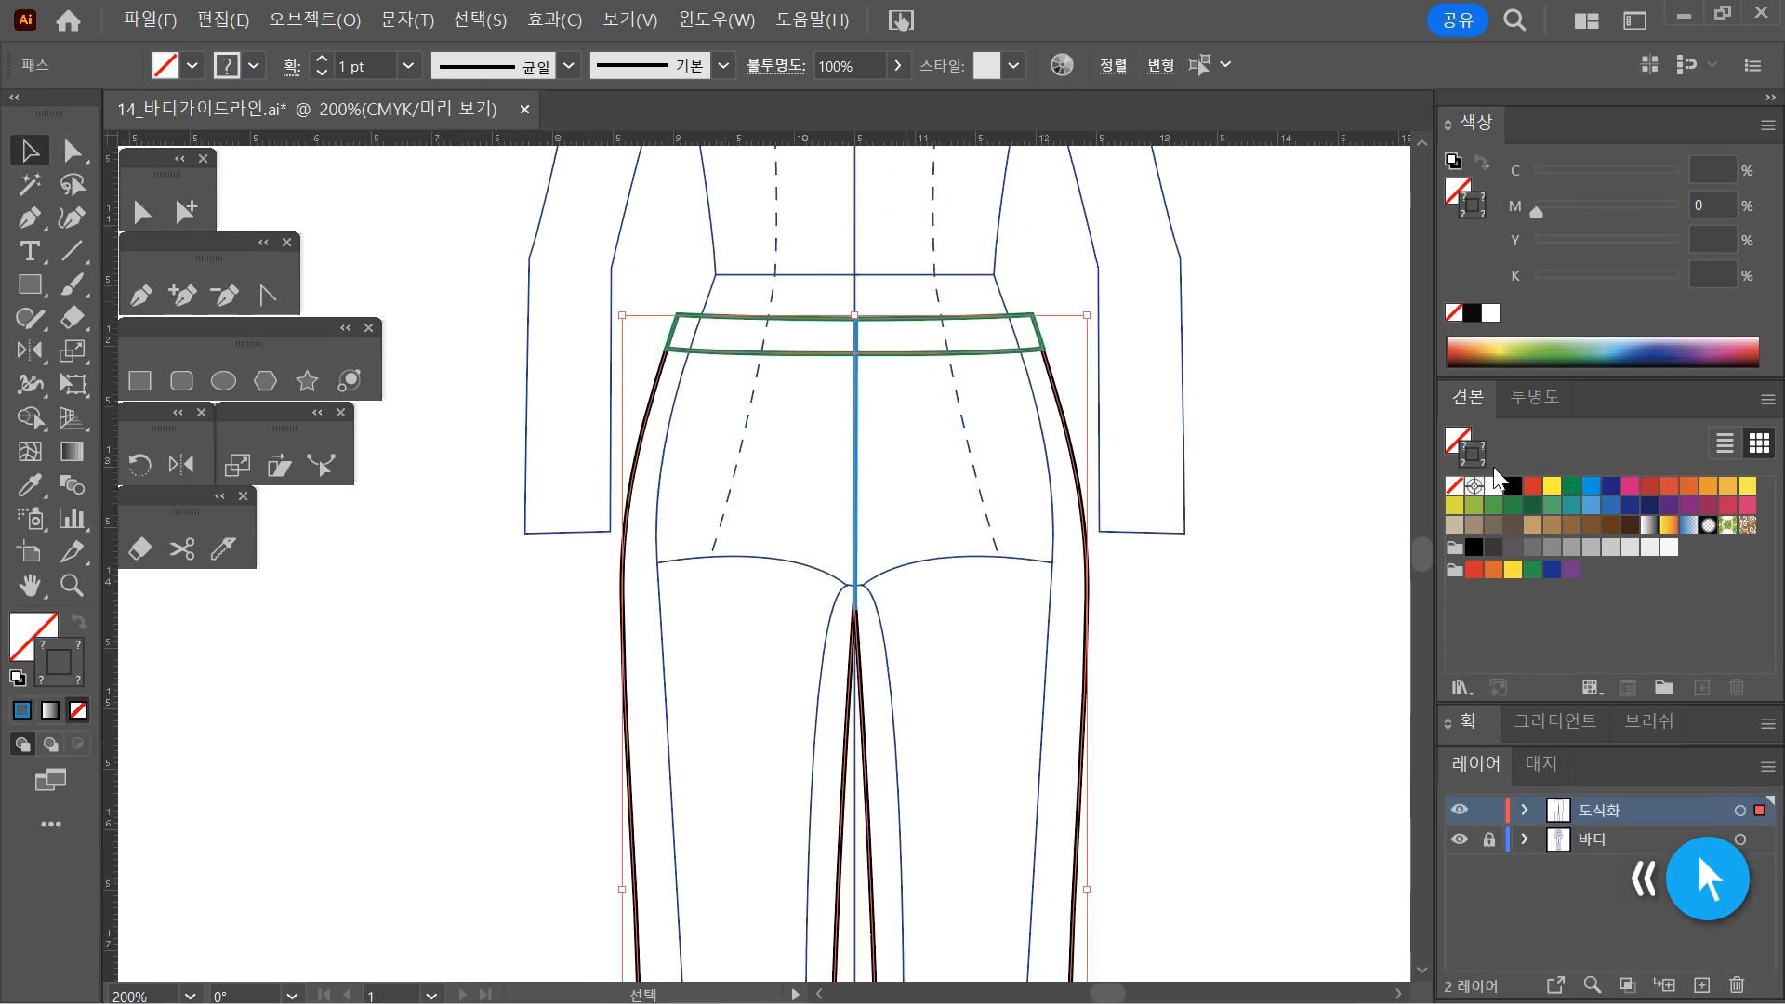
click(1513, 485)
click(1281, 520)
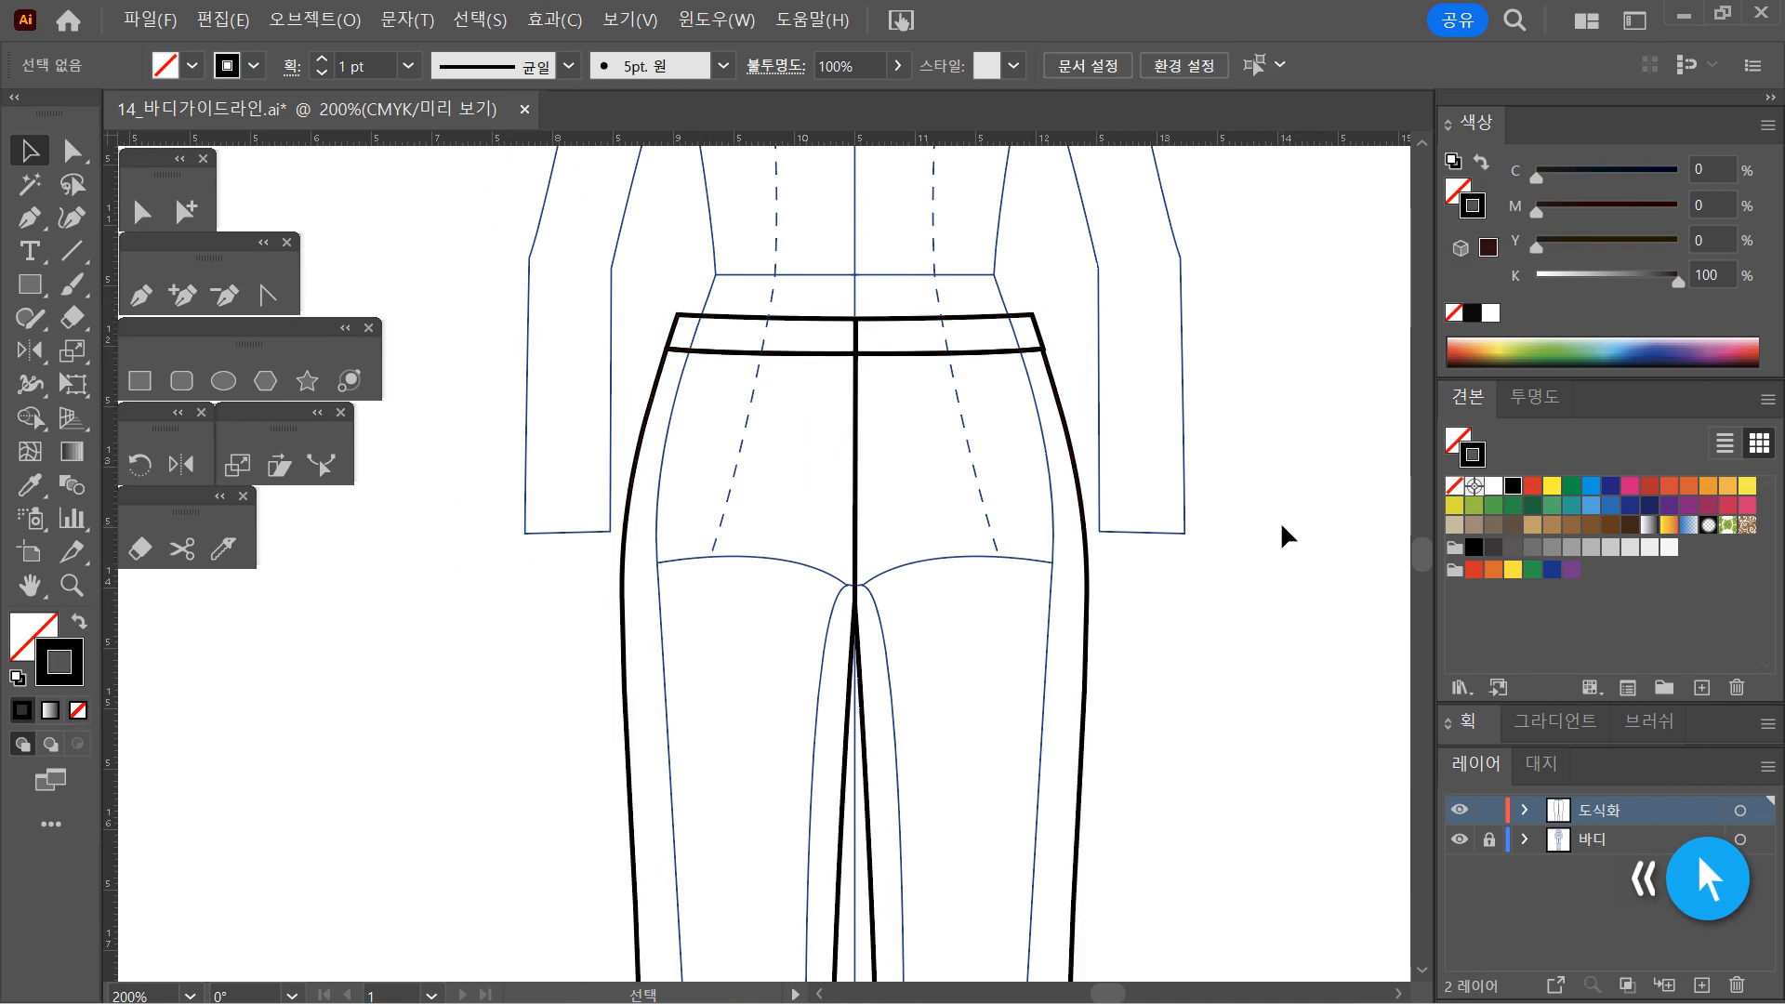
Select the trousers outline, the waistband and the centre line in turn to check the separate parts
drag(1052, 675, 973, 642)
click(987, 511)
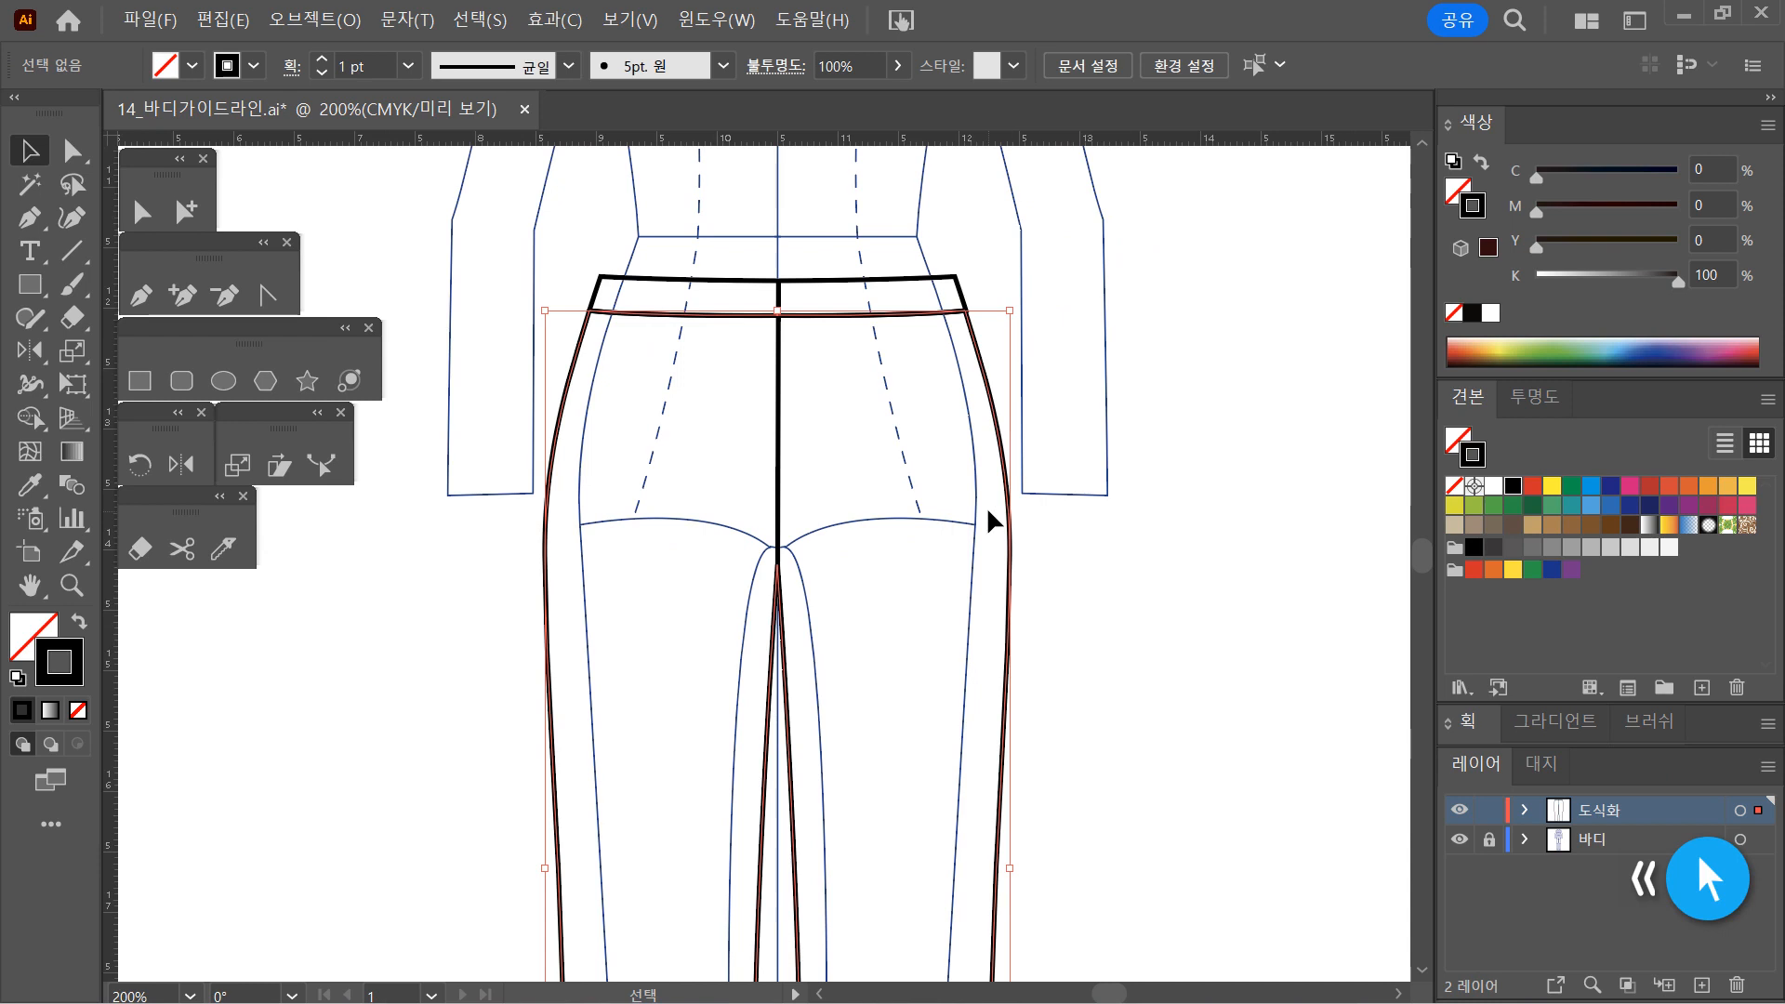
click(897, 415)
drag(854, 235, 912, 314)
click(884, 422)
drag(839, 441, 729, 373)
click(918, 537)
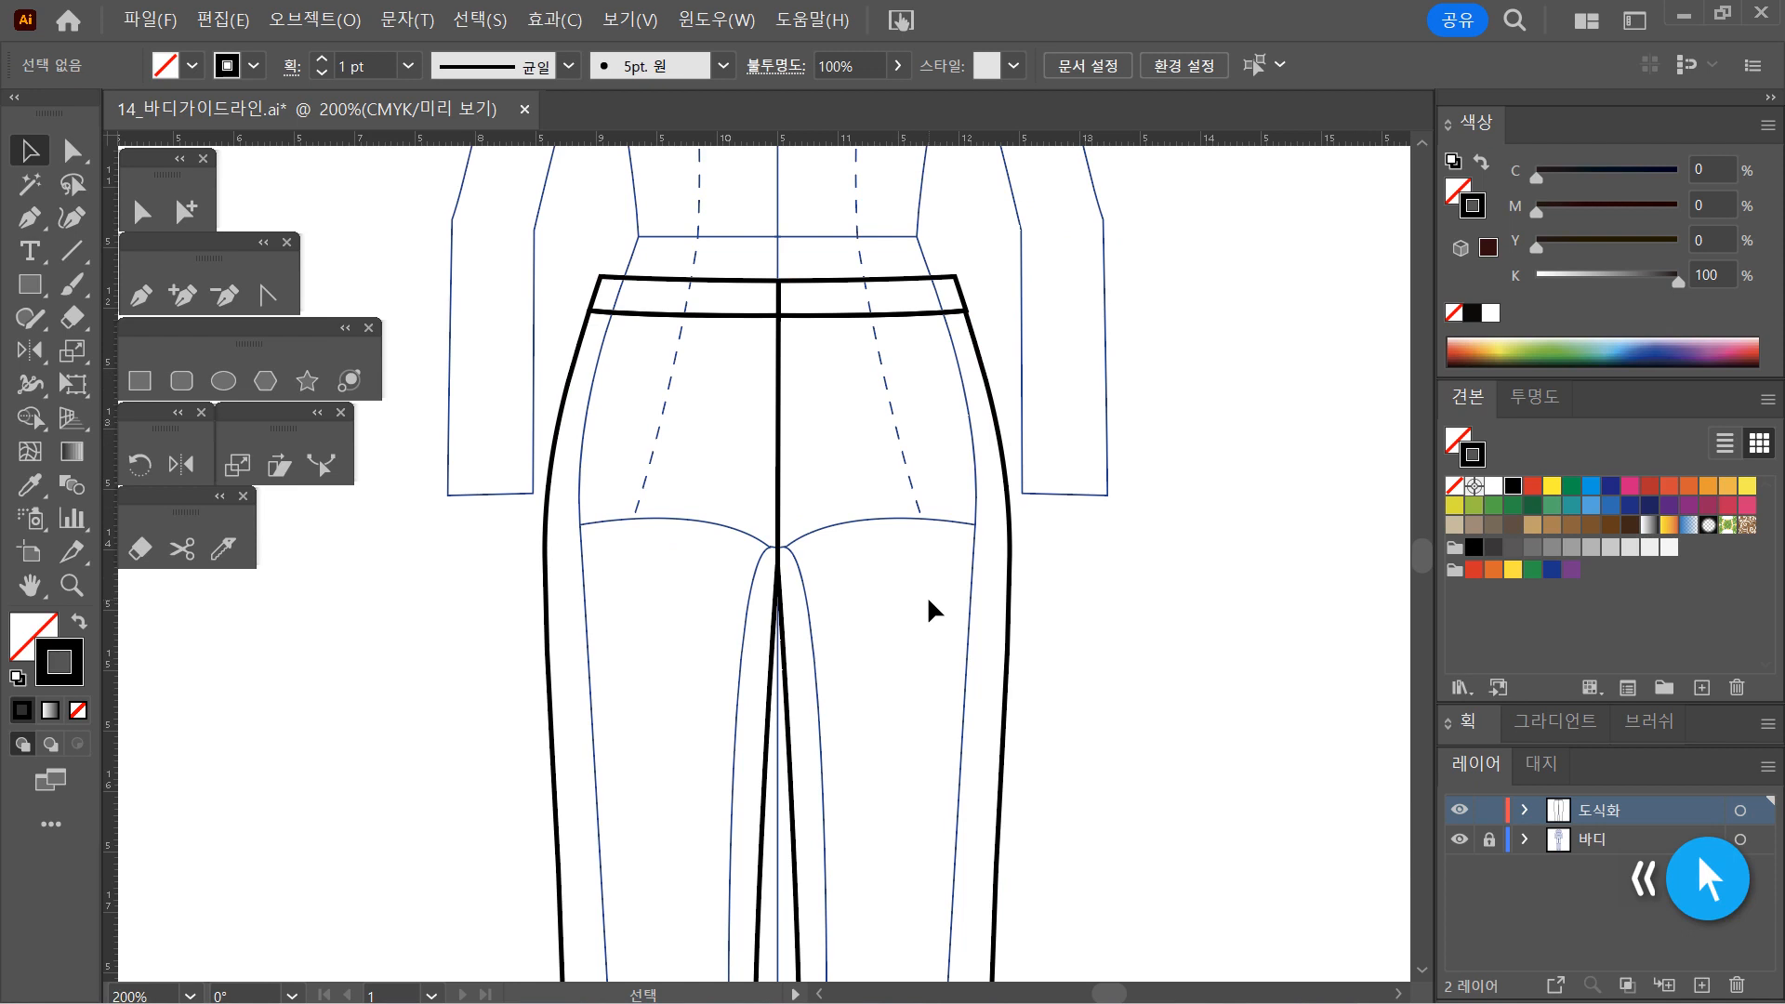
Draw a slightly curved slanted pocket opening with the Pen tool, from the left waistline down to the side seam
ctrl+click(705, 482)
ctrl+click(731, 502)
drag(741, 511, 754, 533)
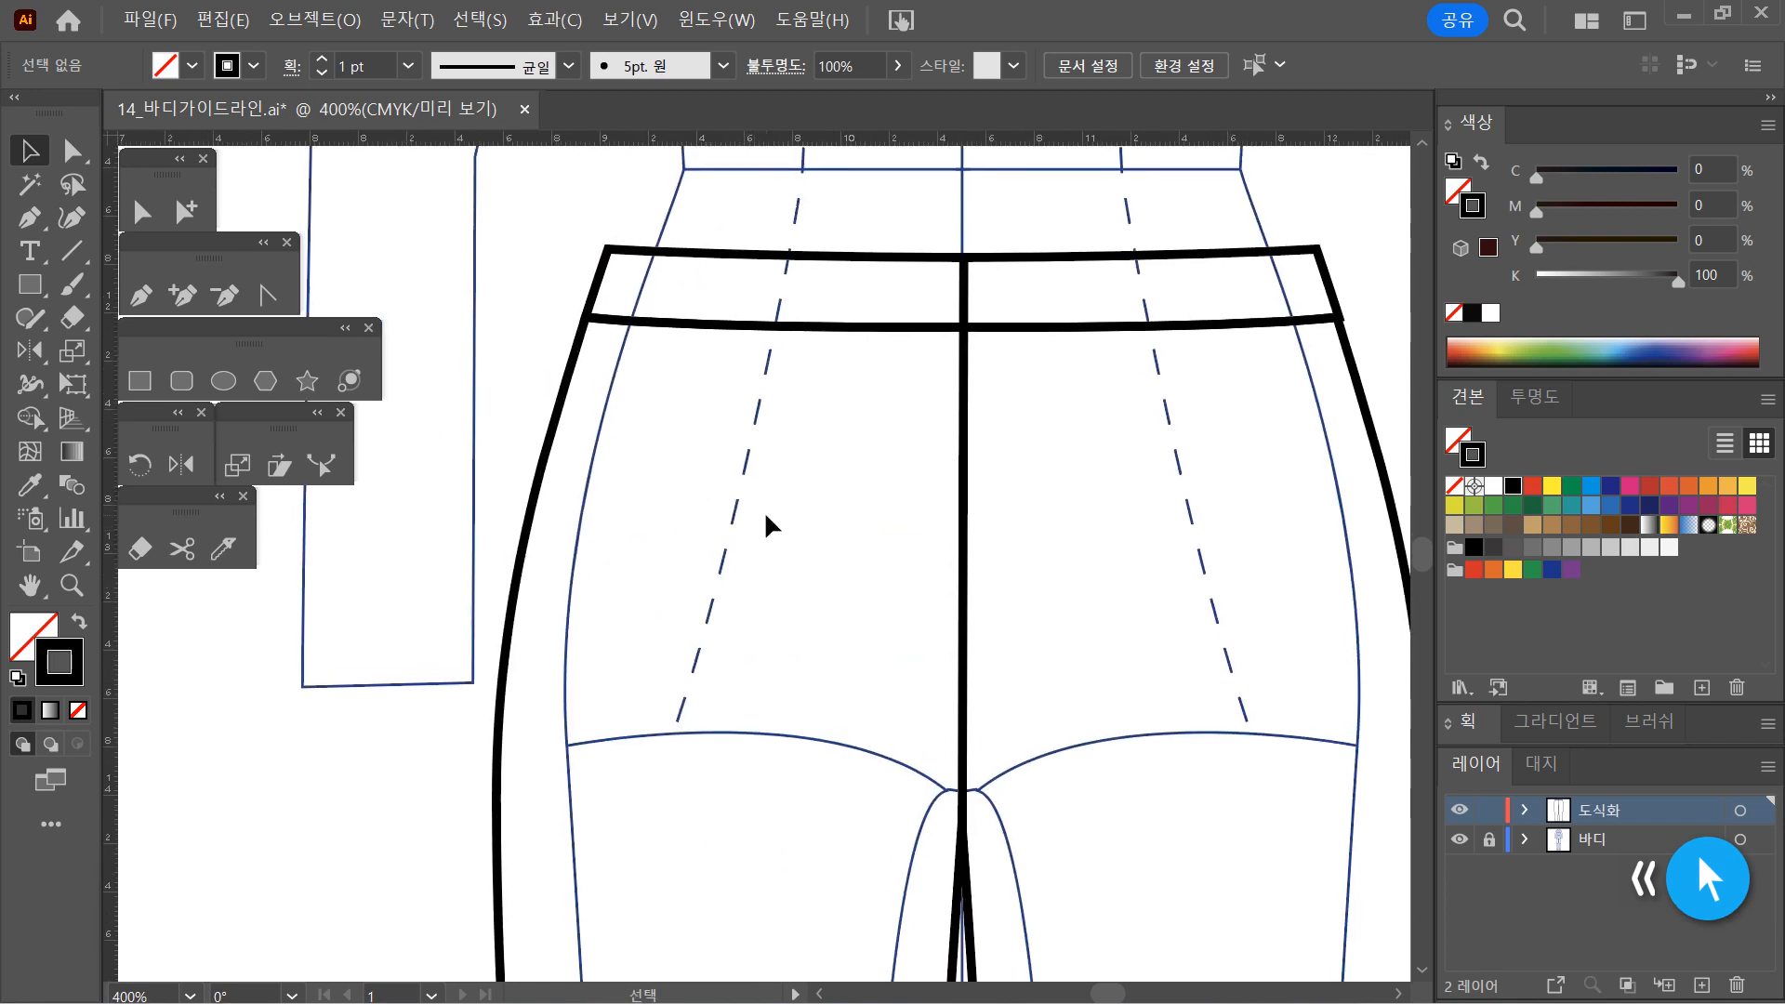
click(143, 297)
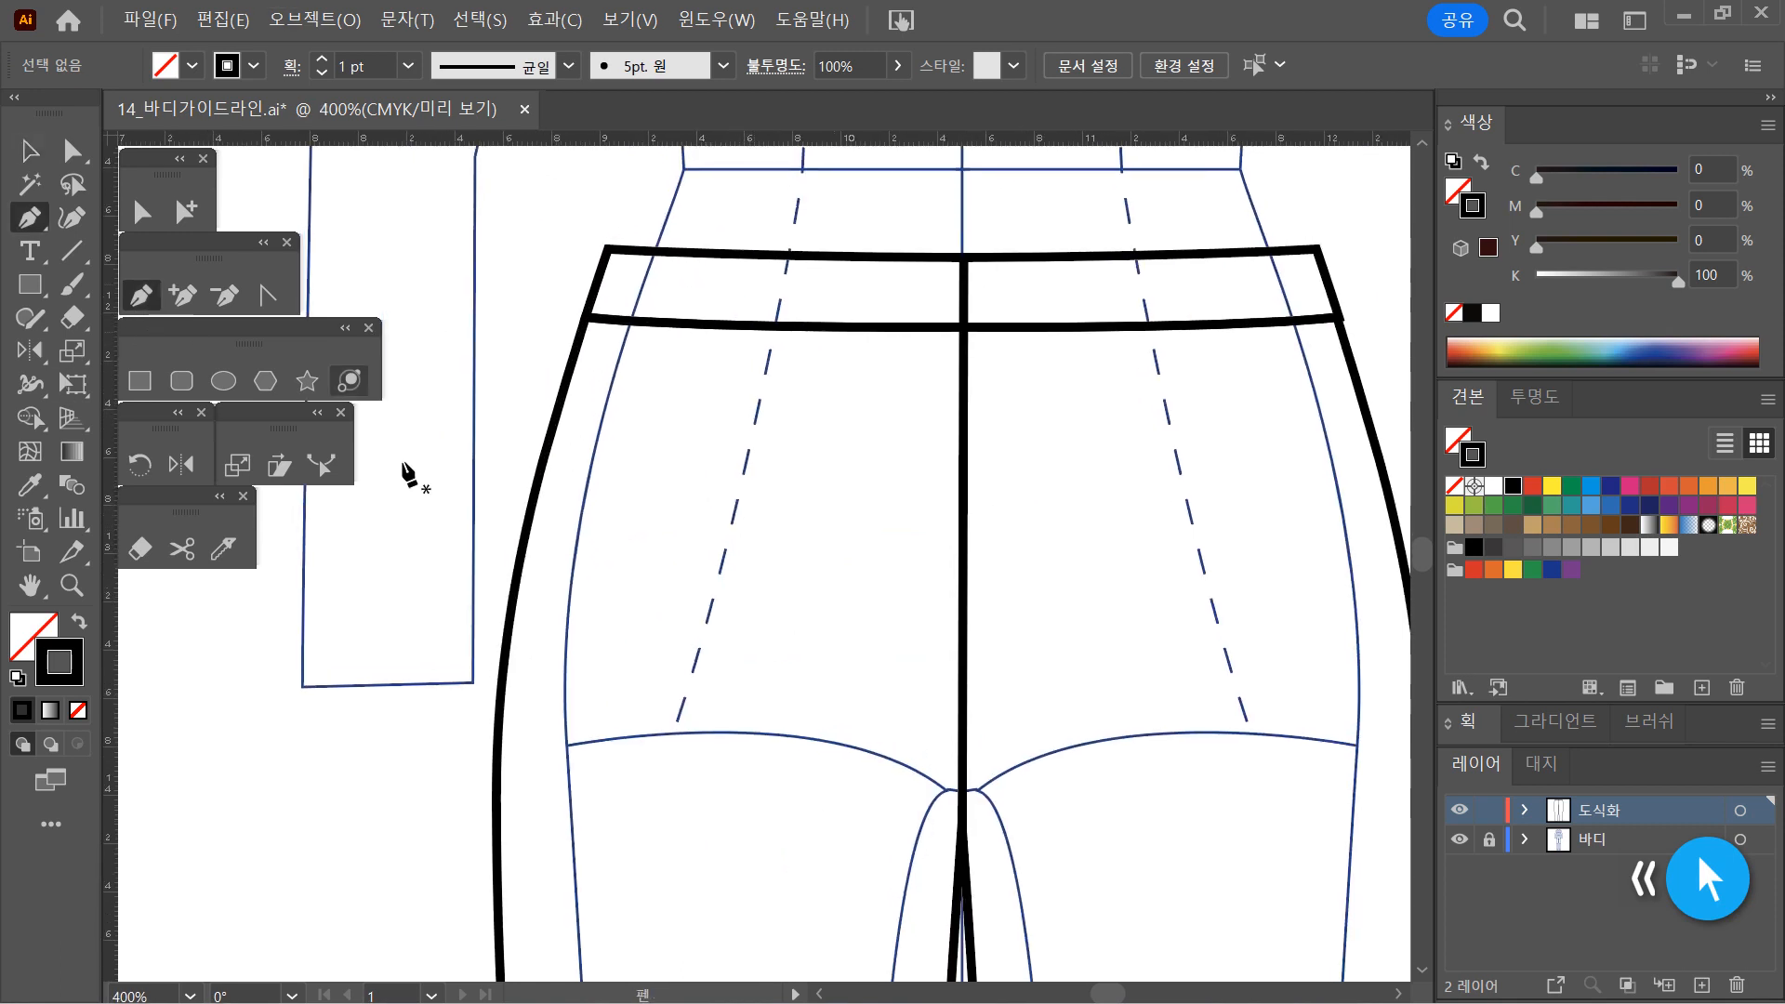
click(690, 325)
drag(513, 612, 458, 684)
ctrl+click(642, 578)
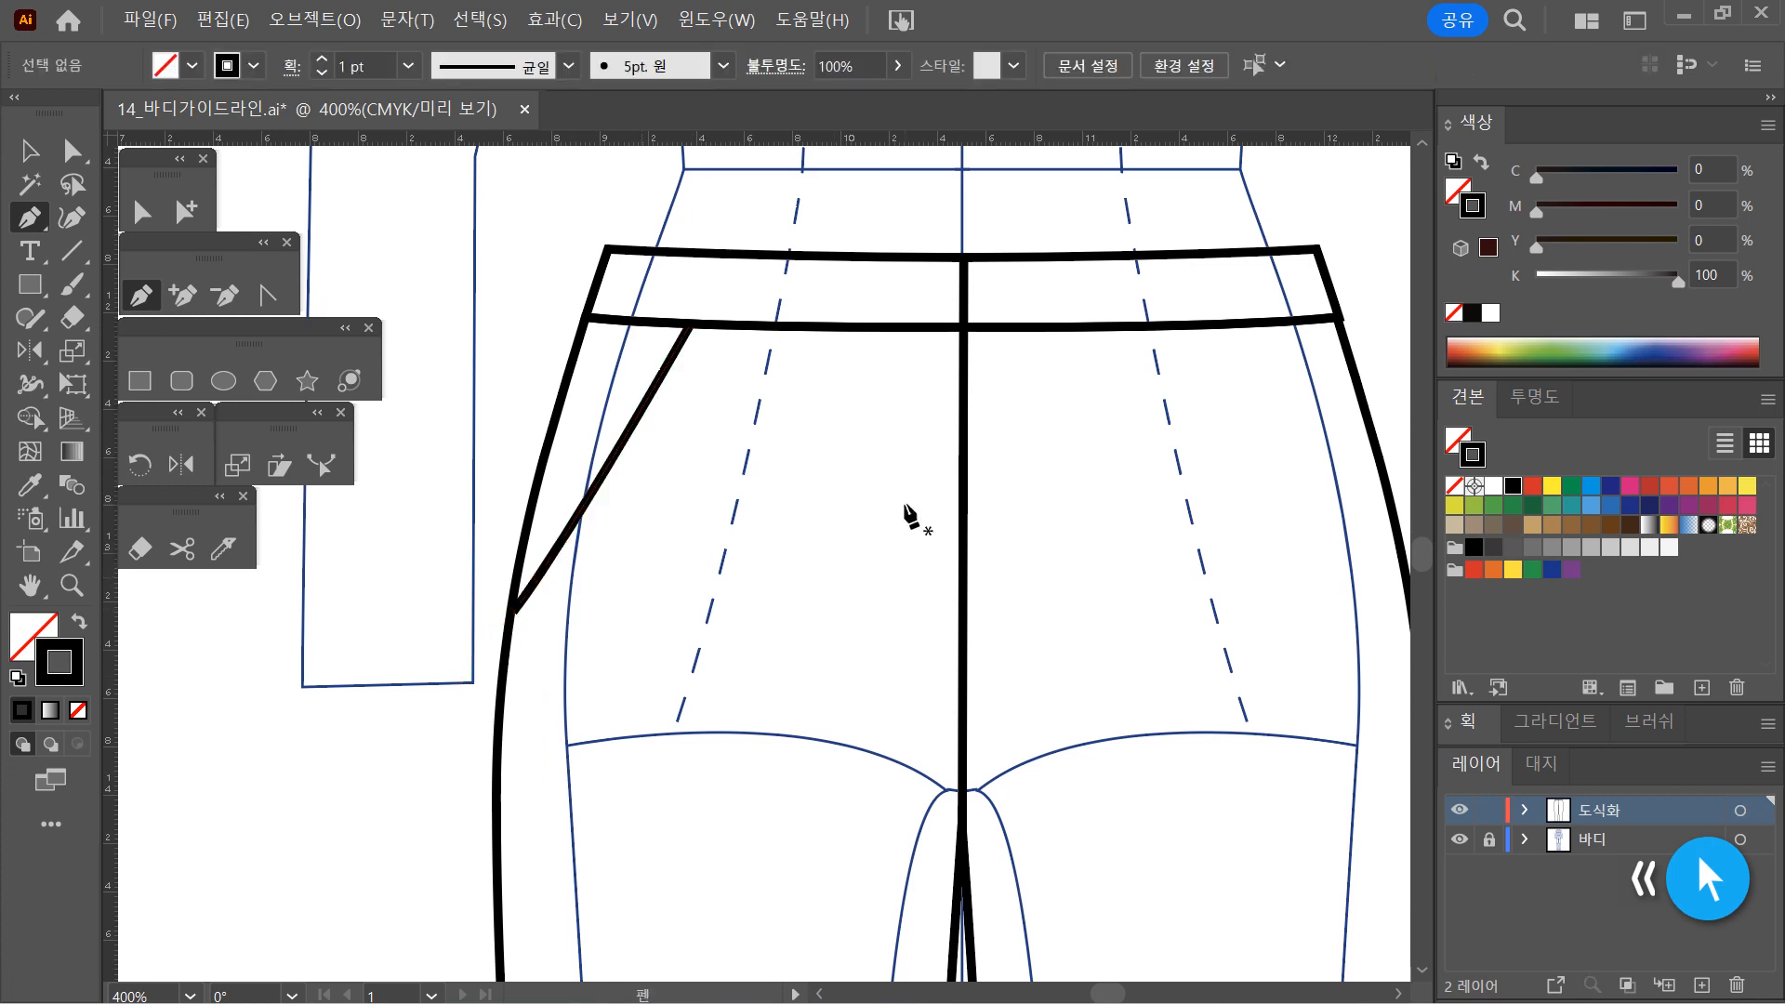
Adjust the pocket line's lower anchor point so it meets the left side seam
click(142, 212)
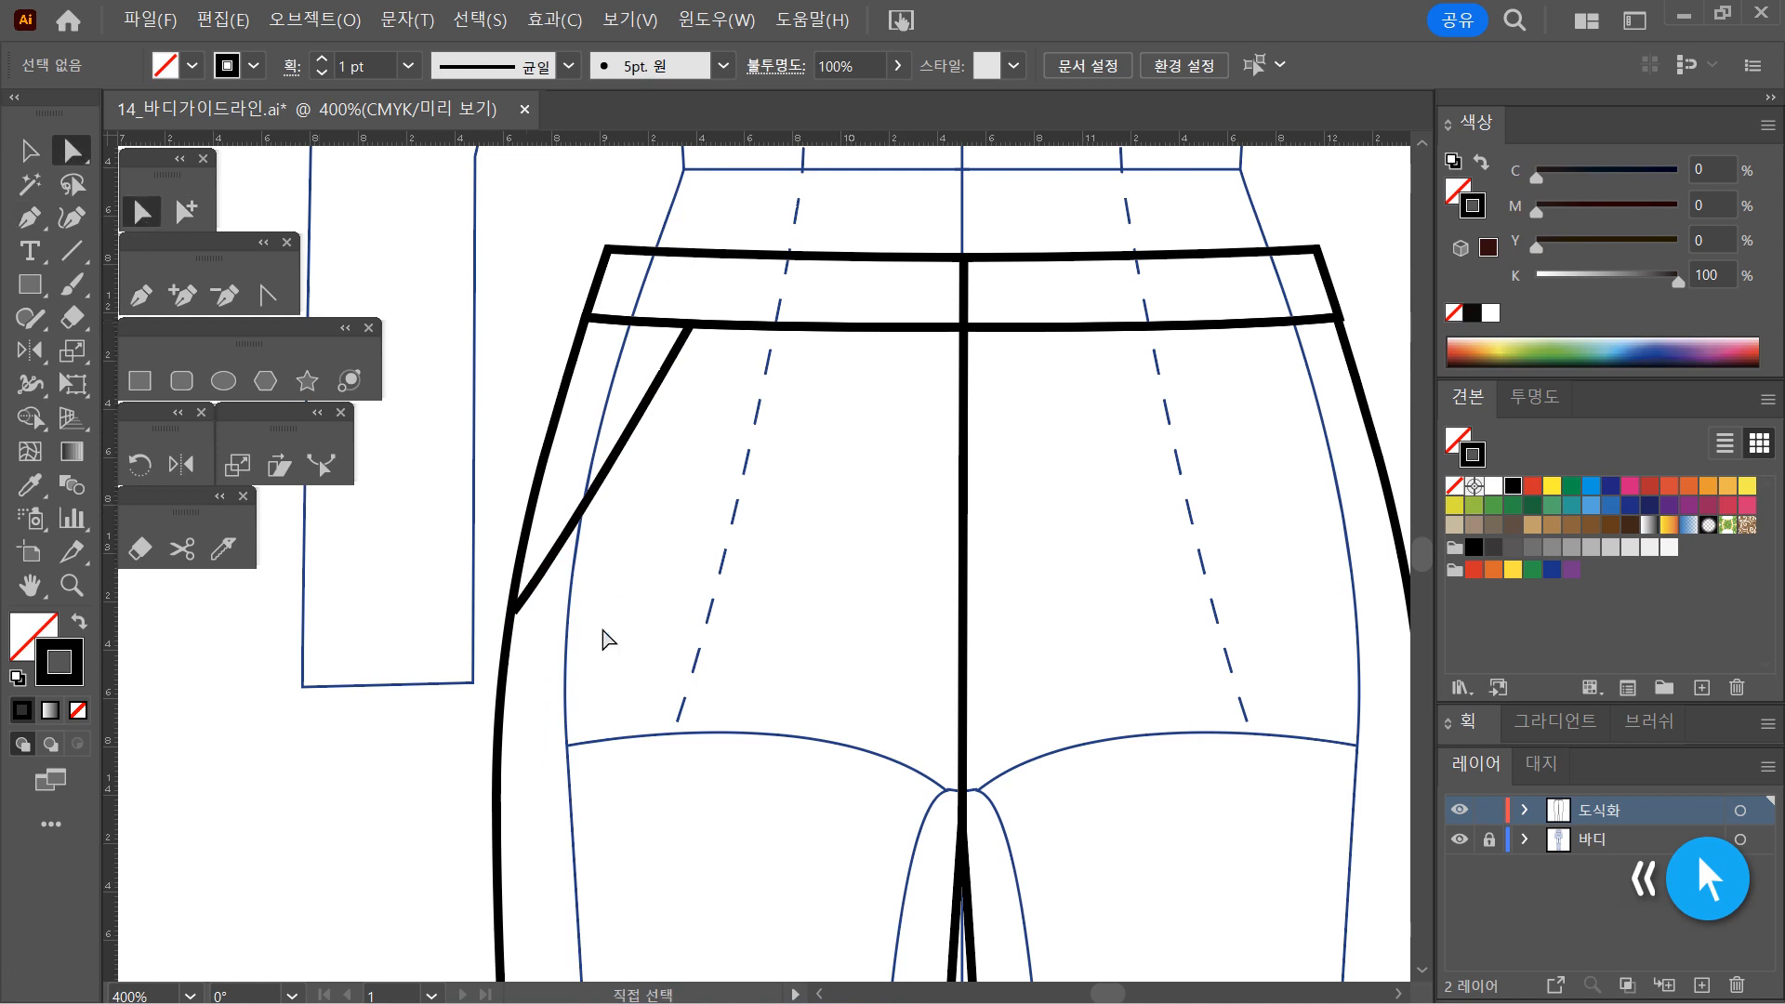
scroll(577, 638, up, 2)
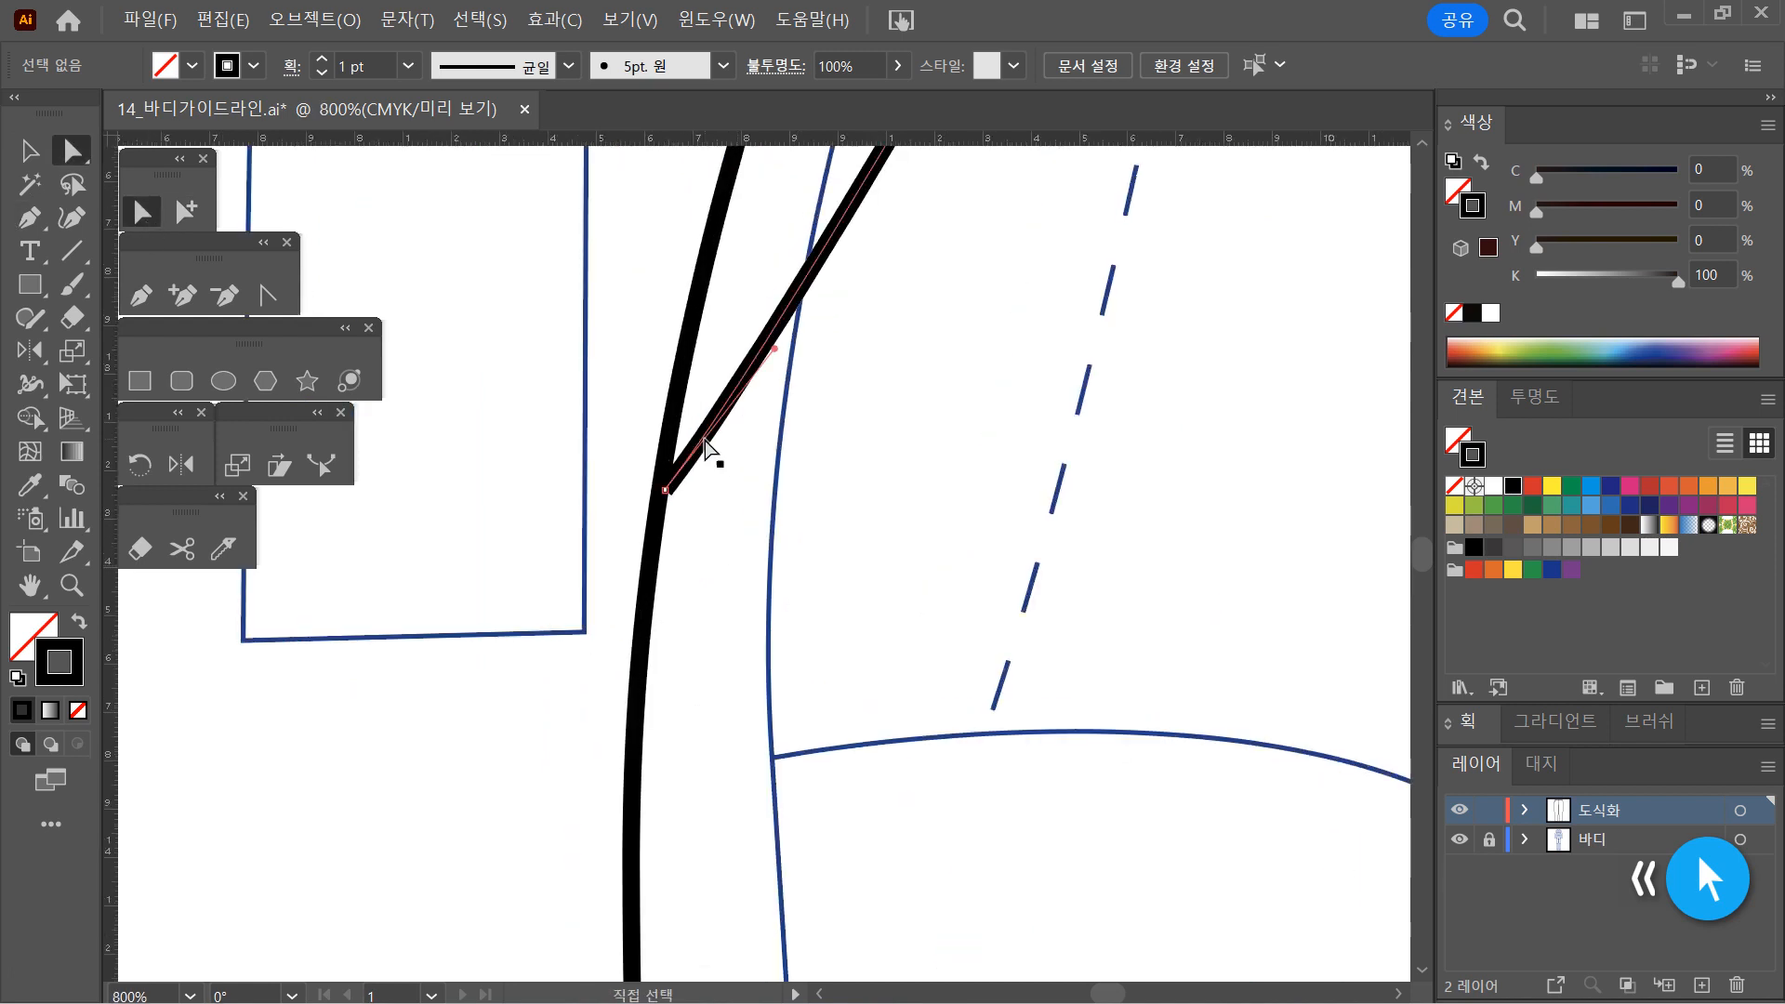
click(664, 491)
drag(664, 491, 661, 493)
click(802, 523)
Draw a short straight dart line with the Pen tool, slanting down from the left waistline beside the dashed guide
ctrl+alt+click(890, 476)
ctrl+alt+click(890, 476)
ctrl+alt+click(890, 476)
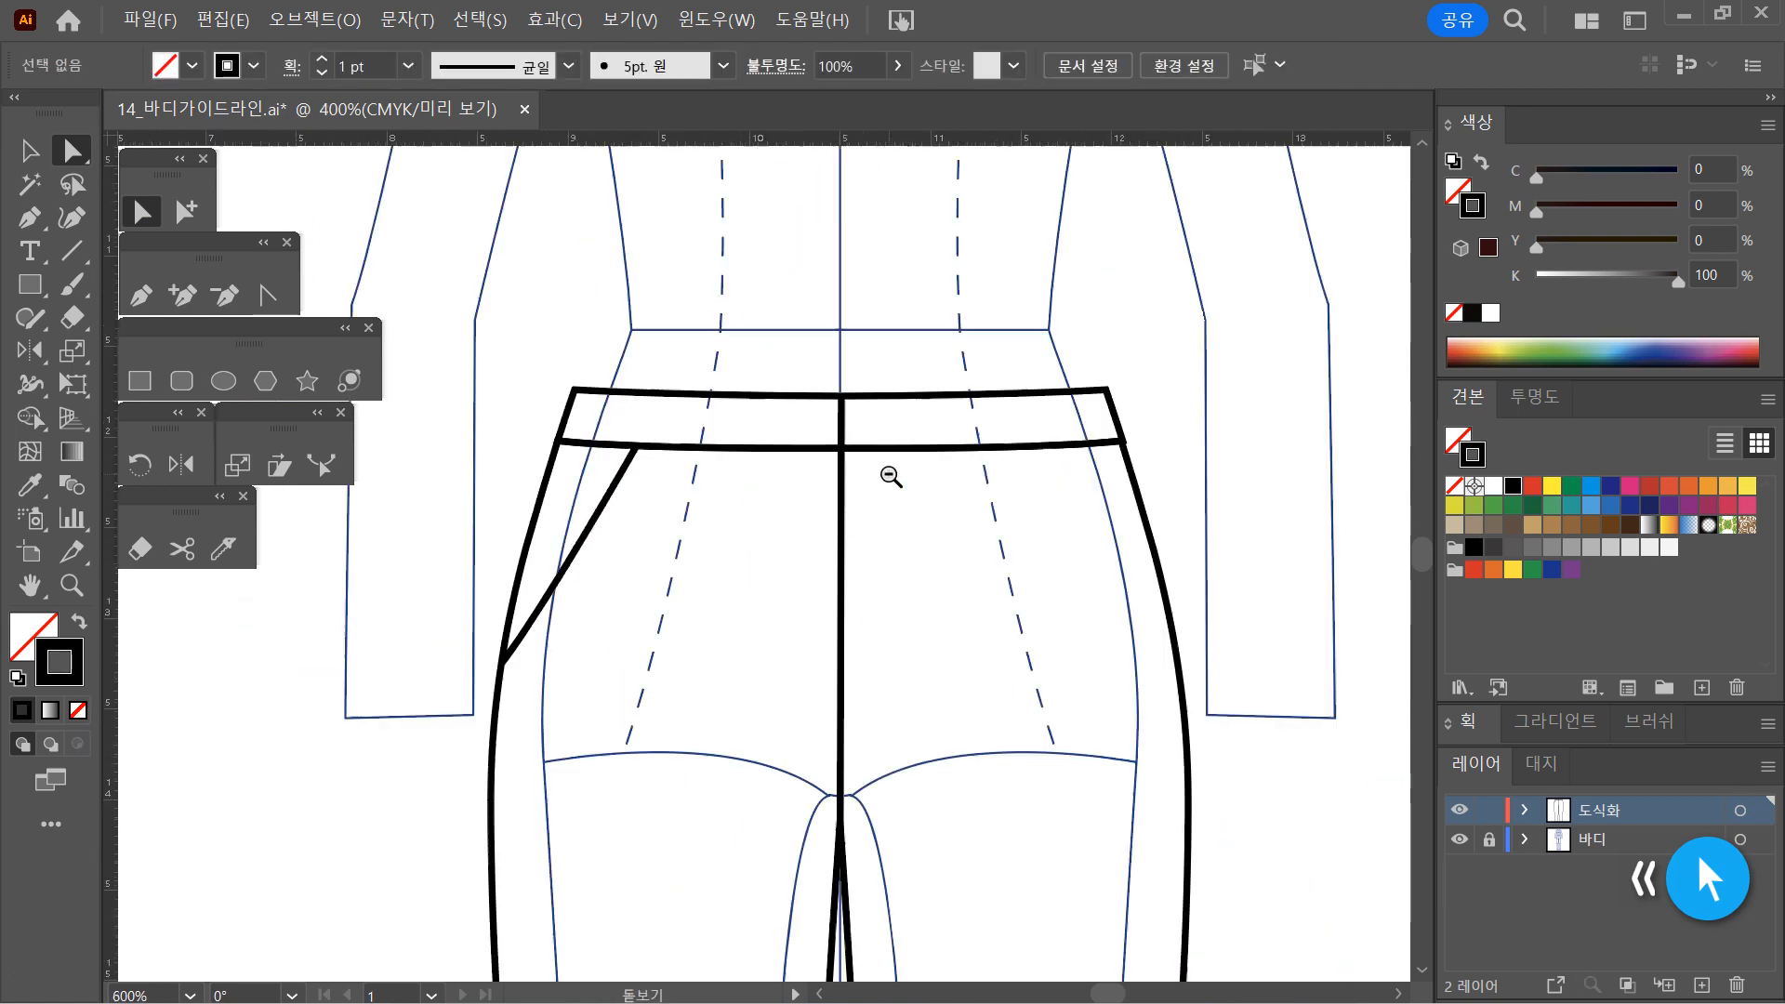
click(141, 296)
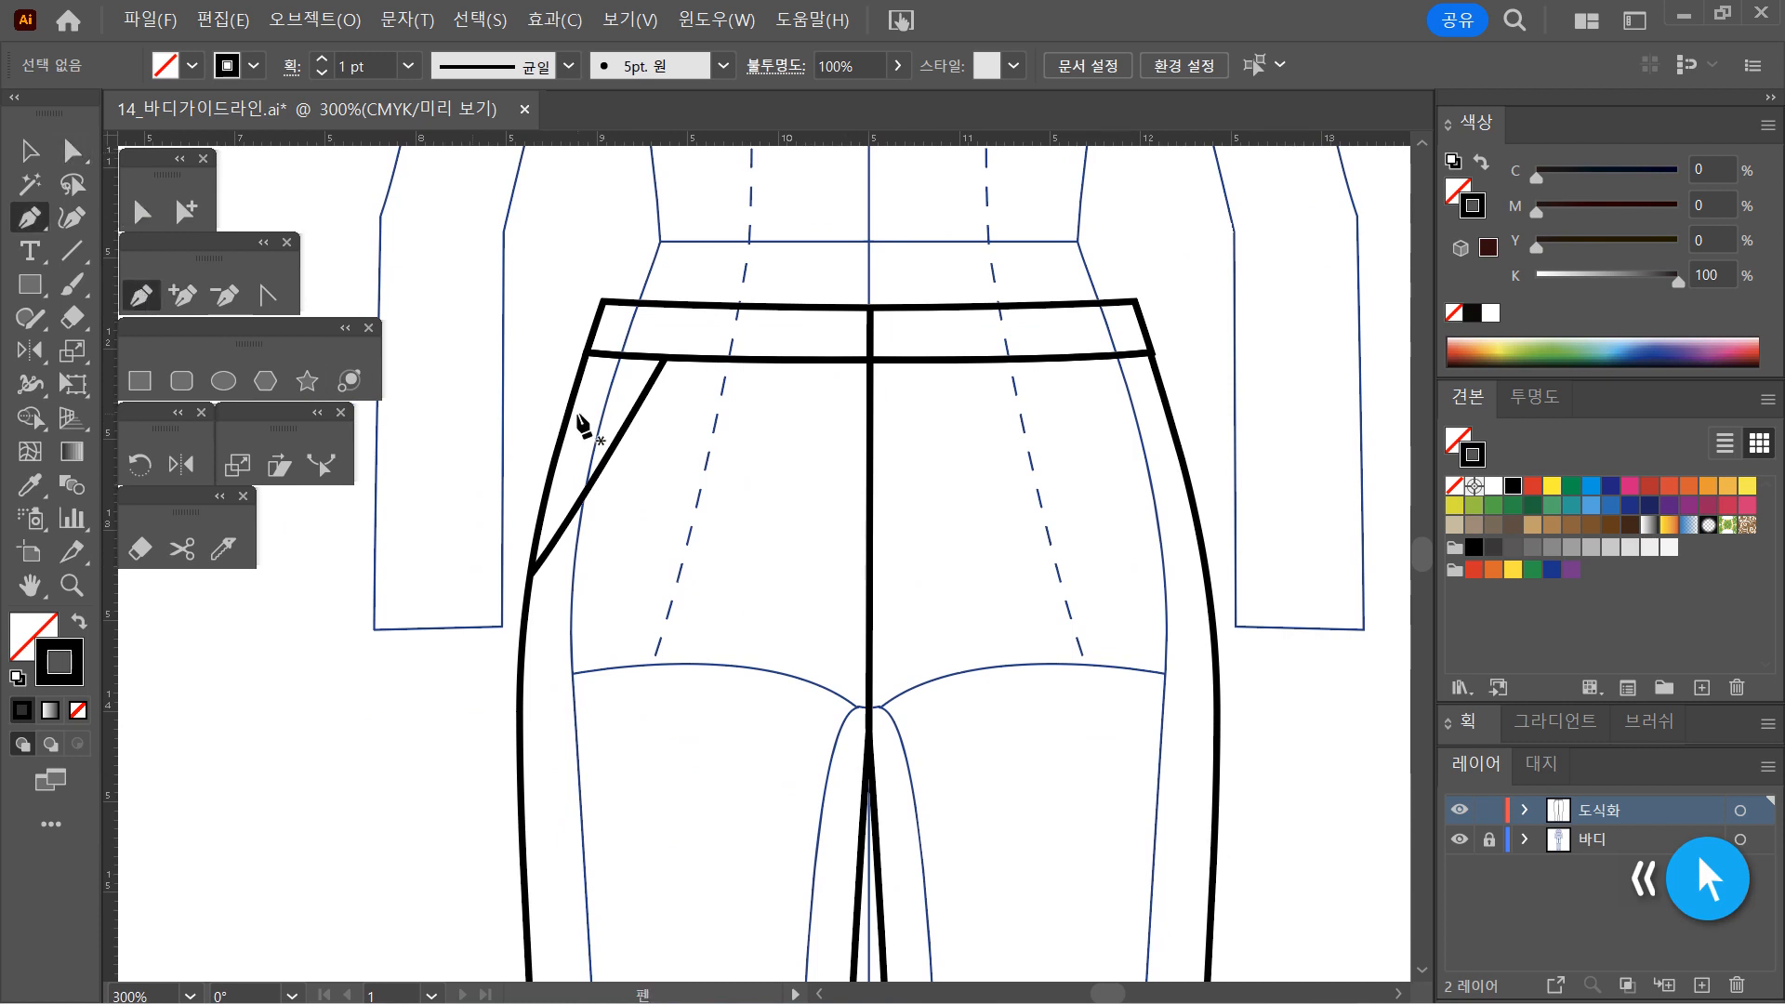
click(719, 362)
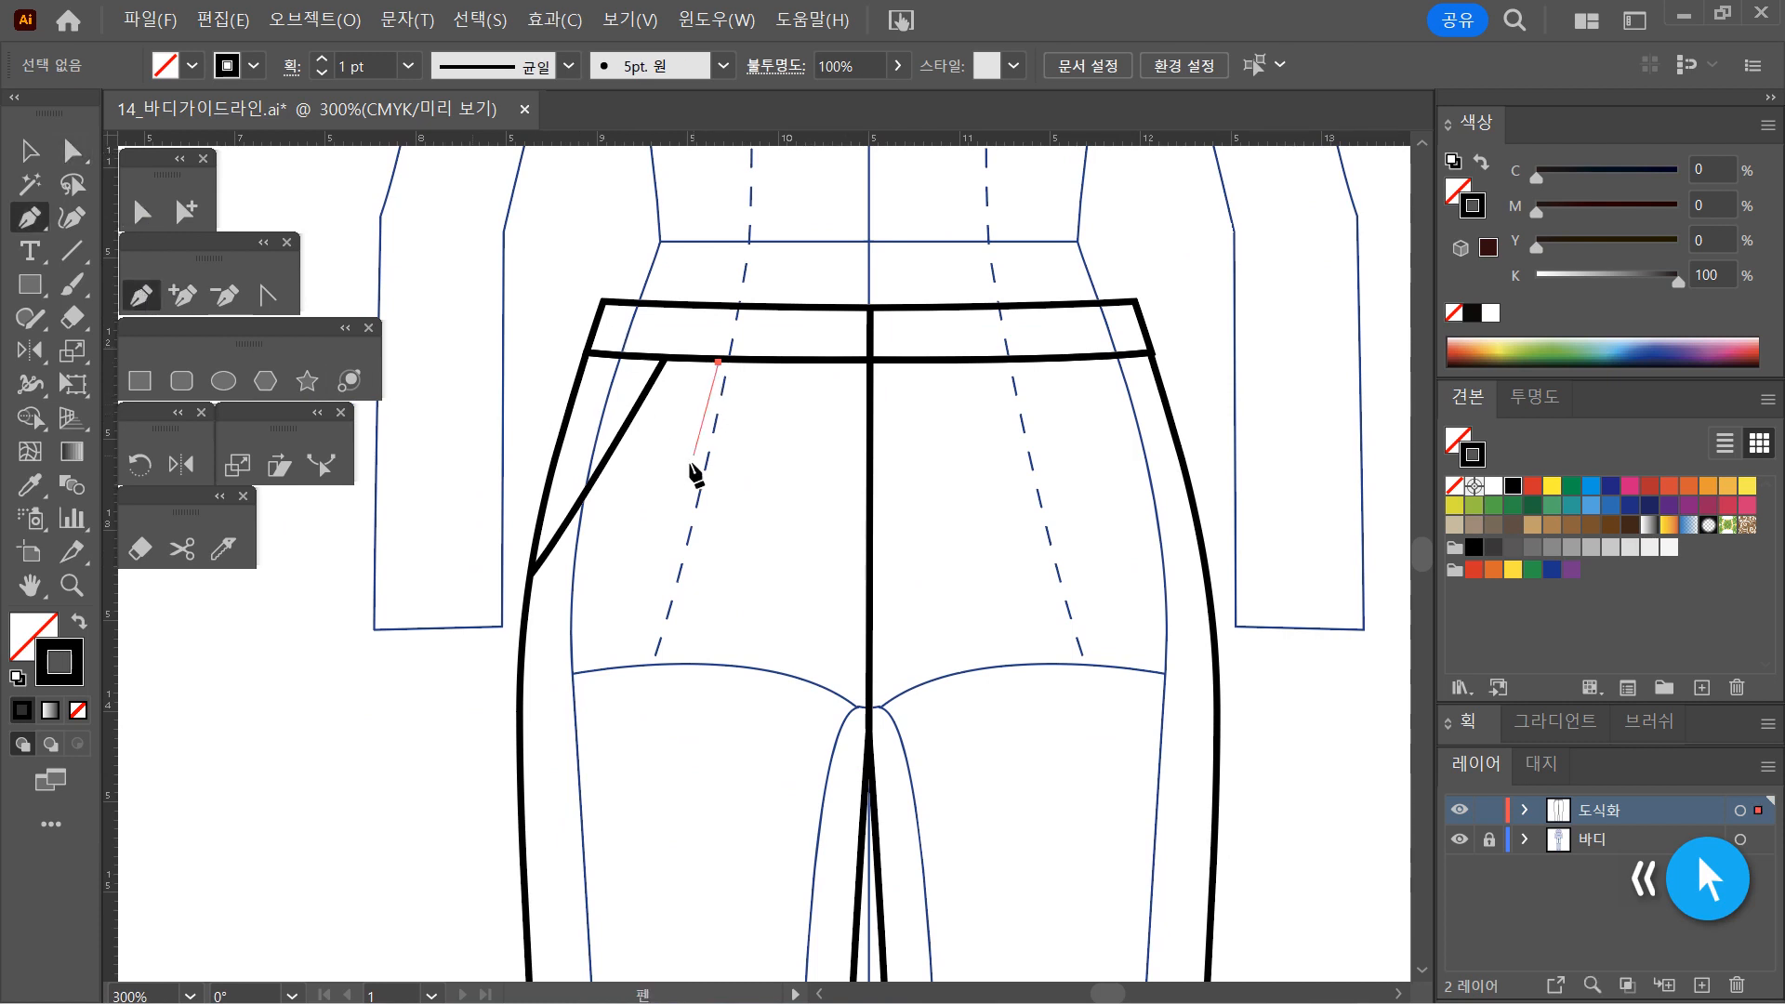
click(680, 503)
ctrl+click(851, 504)
Duplicate the slanted pocket line slightly below the original and set the copy's stroke weight to 0.5 pt
key(v)
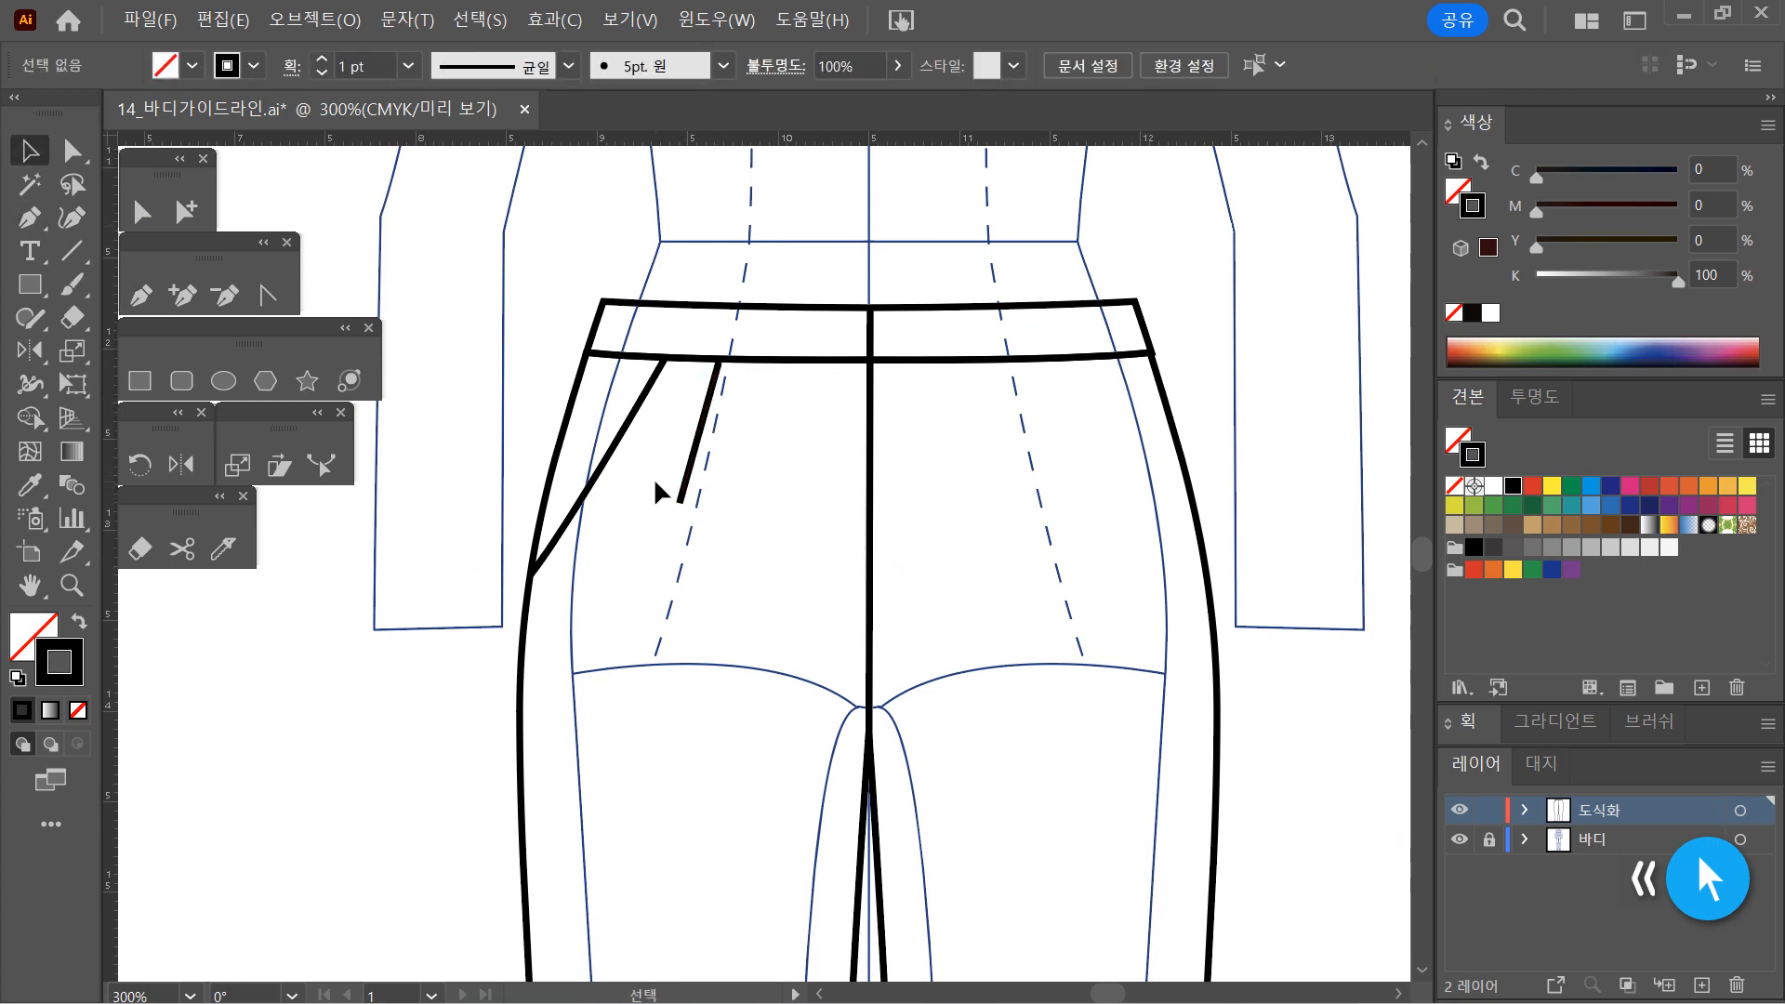
drag(653, 478, 600, 419)
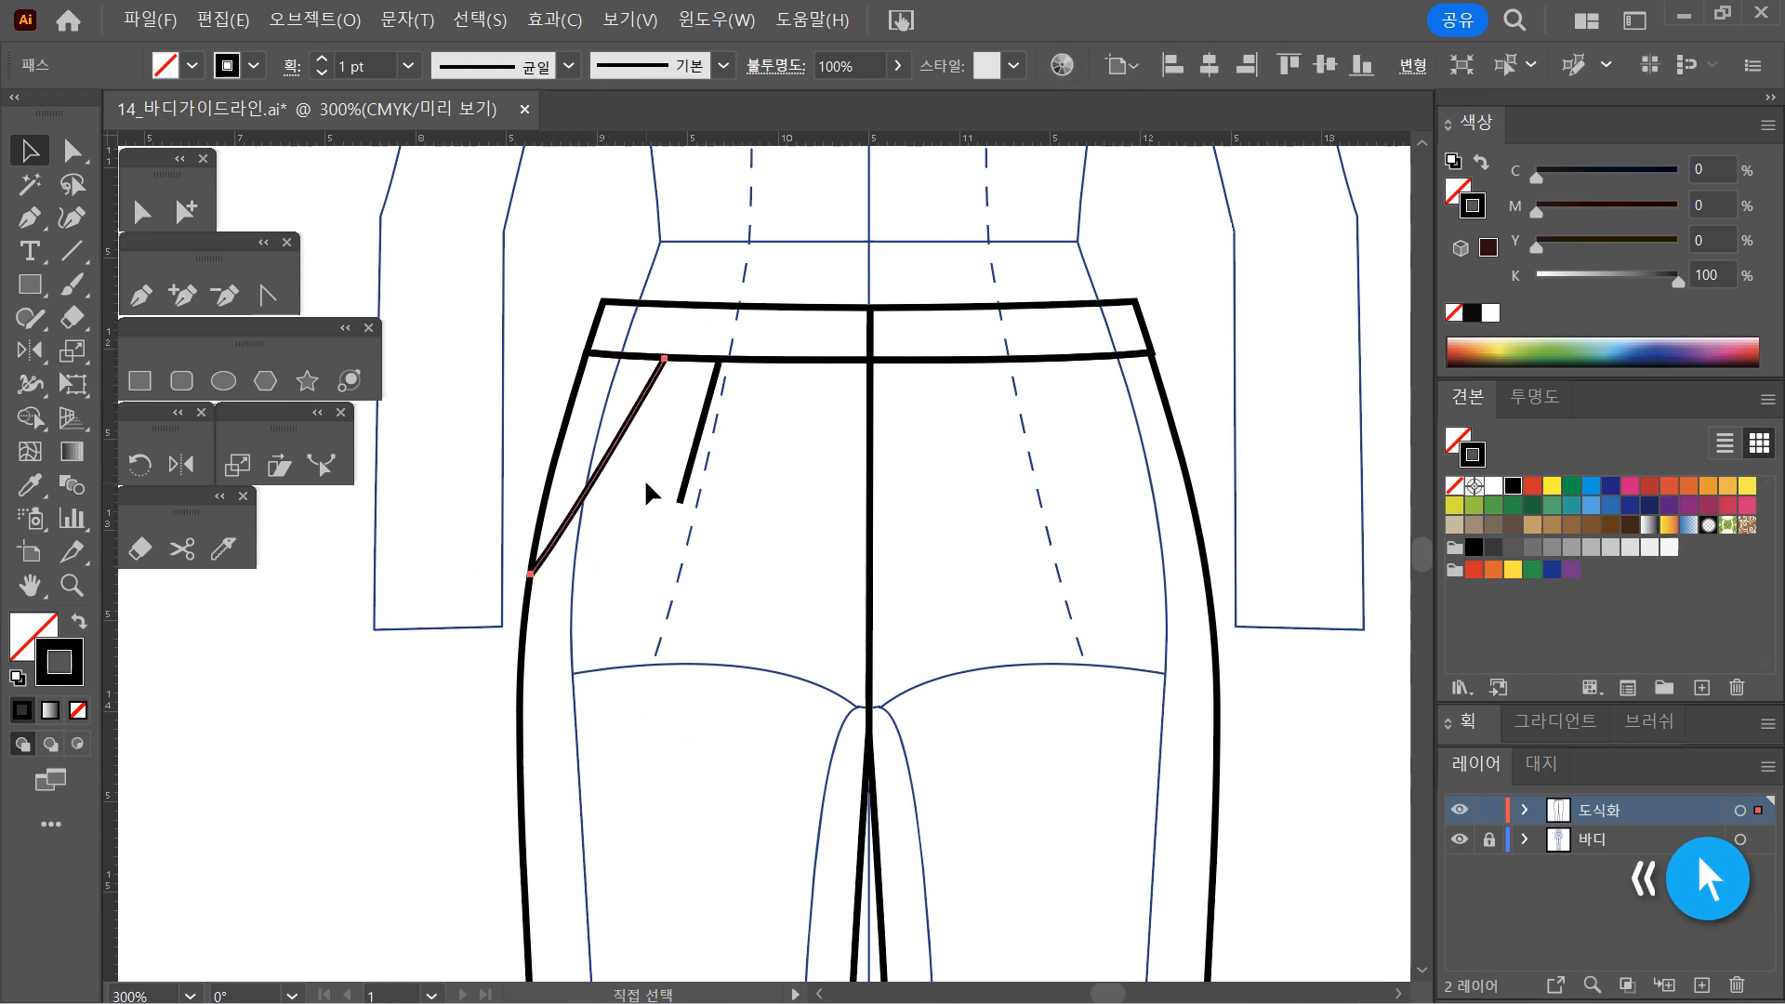
key(Down)
key(Down)
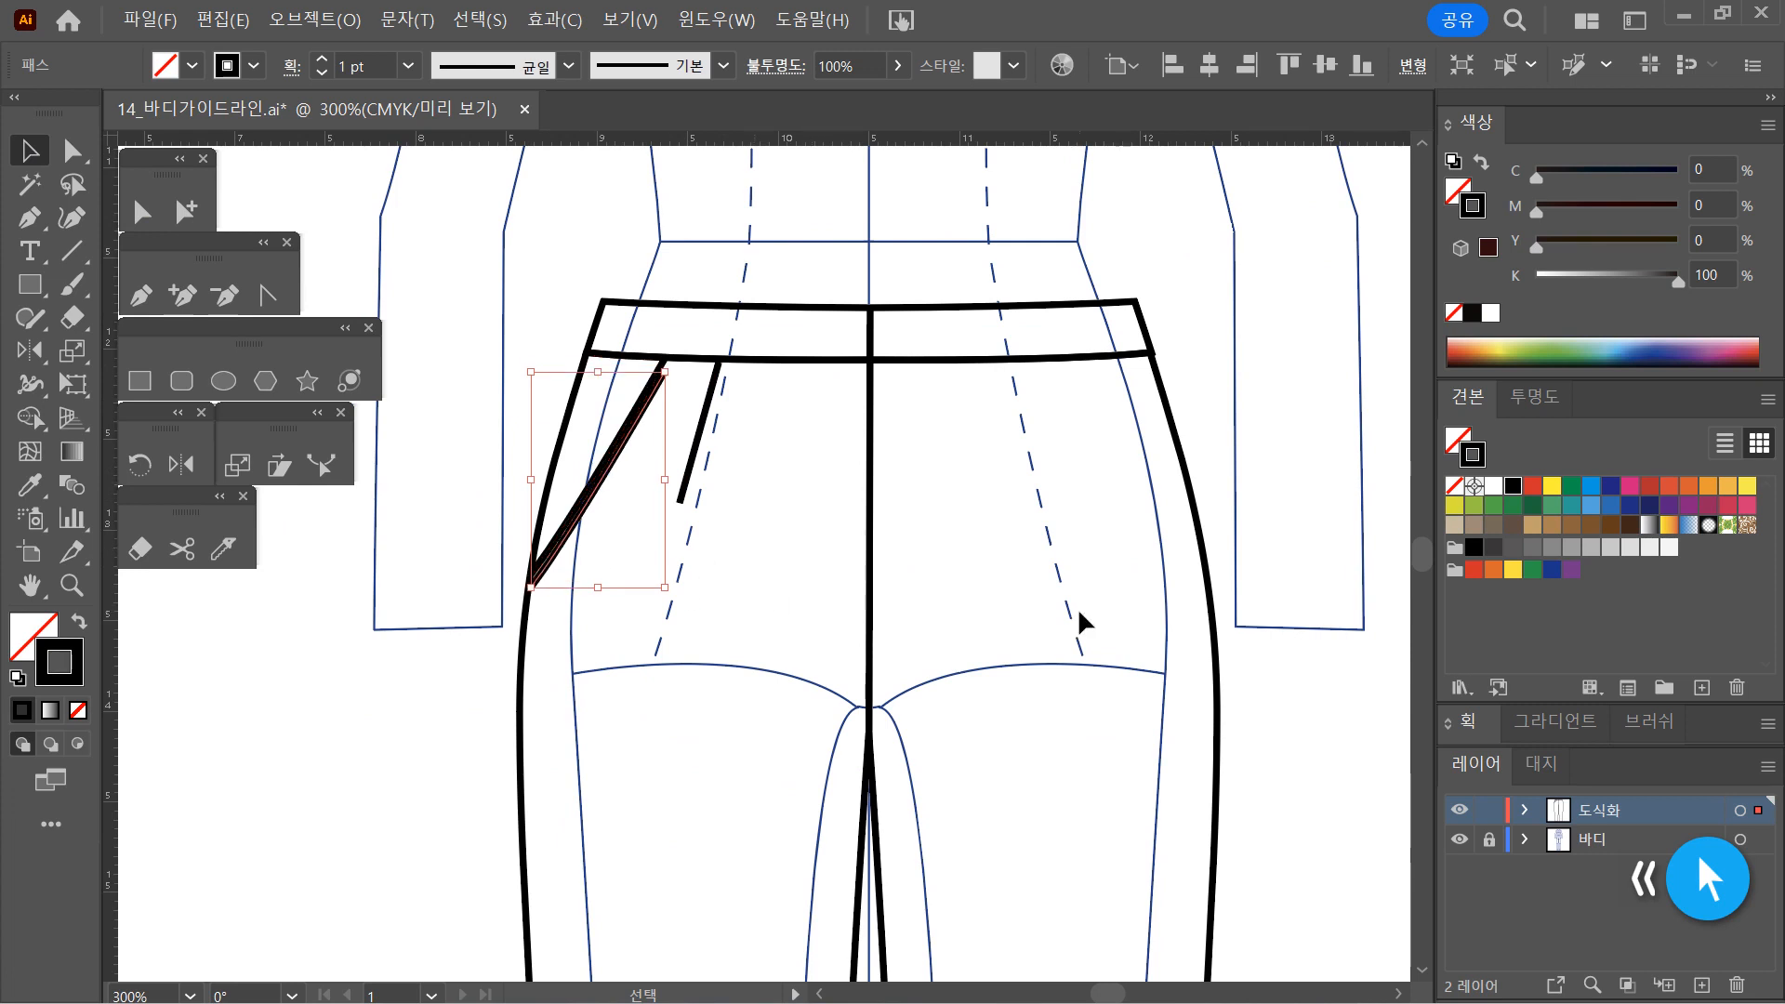
click(409, 65)
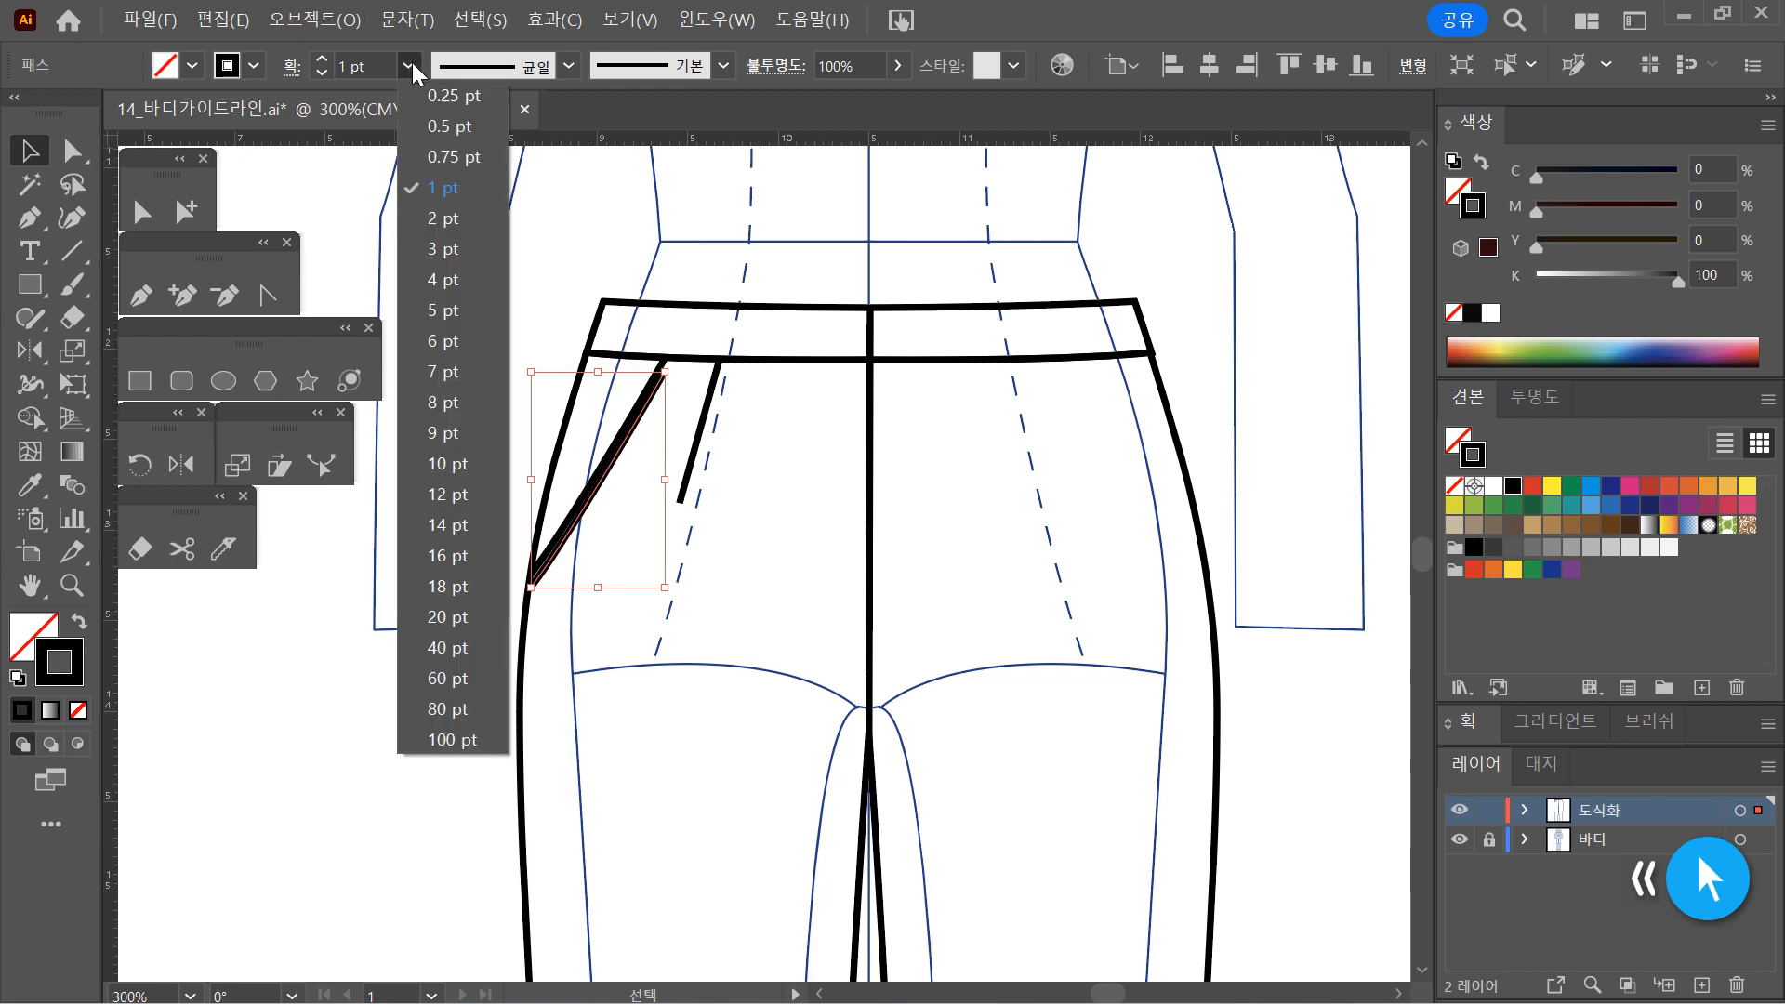
click(437, 124)
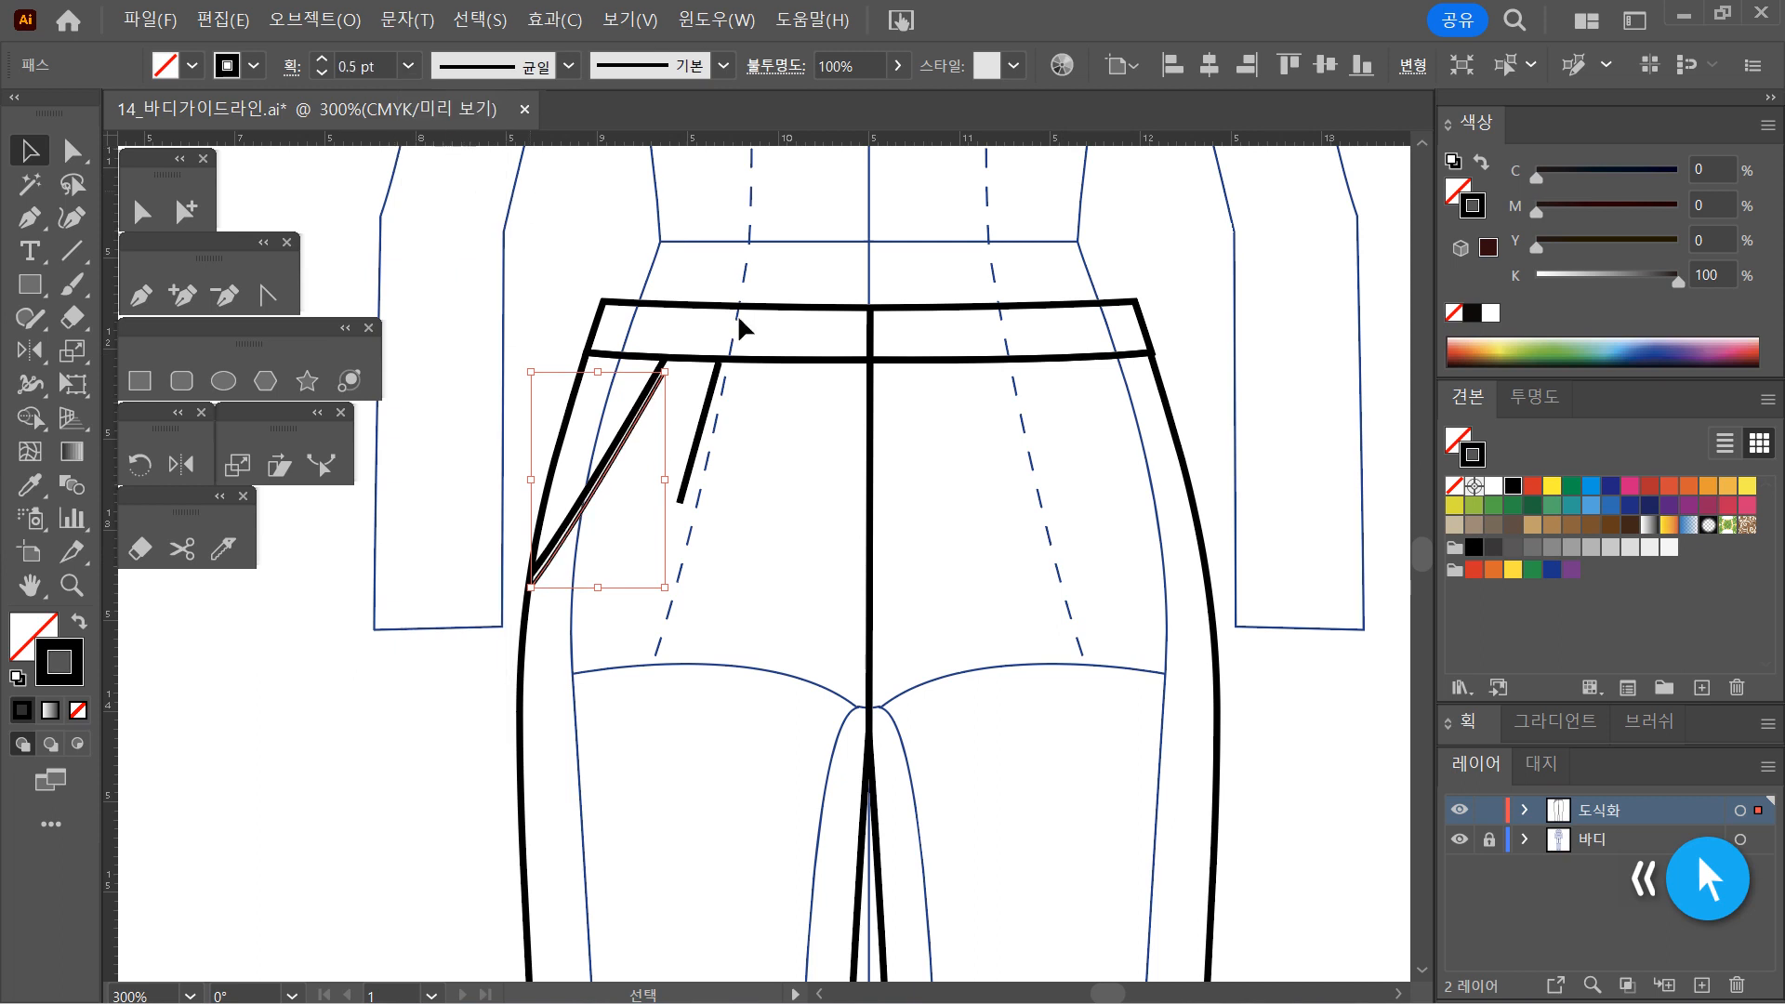
Turn the copied pocket line into a dashed stitch line with a 2 pt dash and 1 pt gap
click(1474, 726)
click(1454, 874)
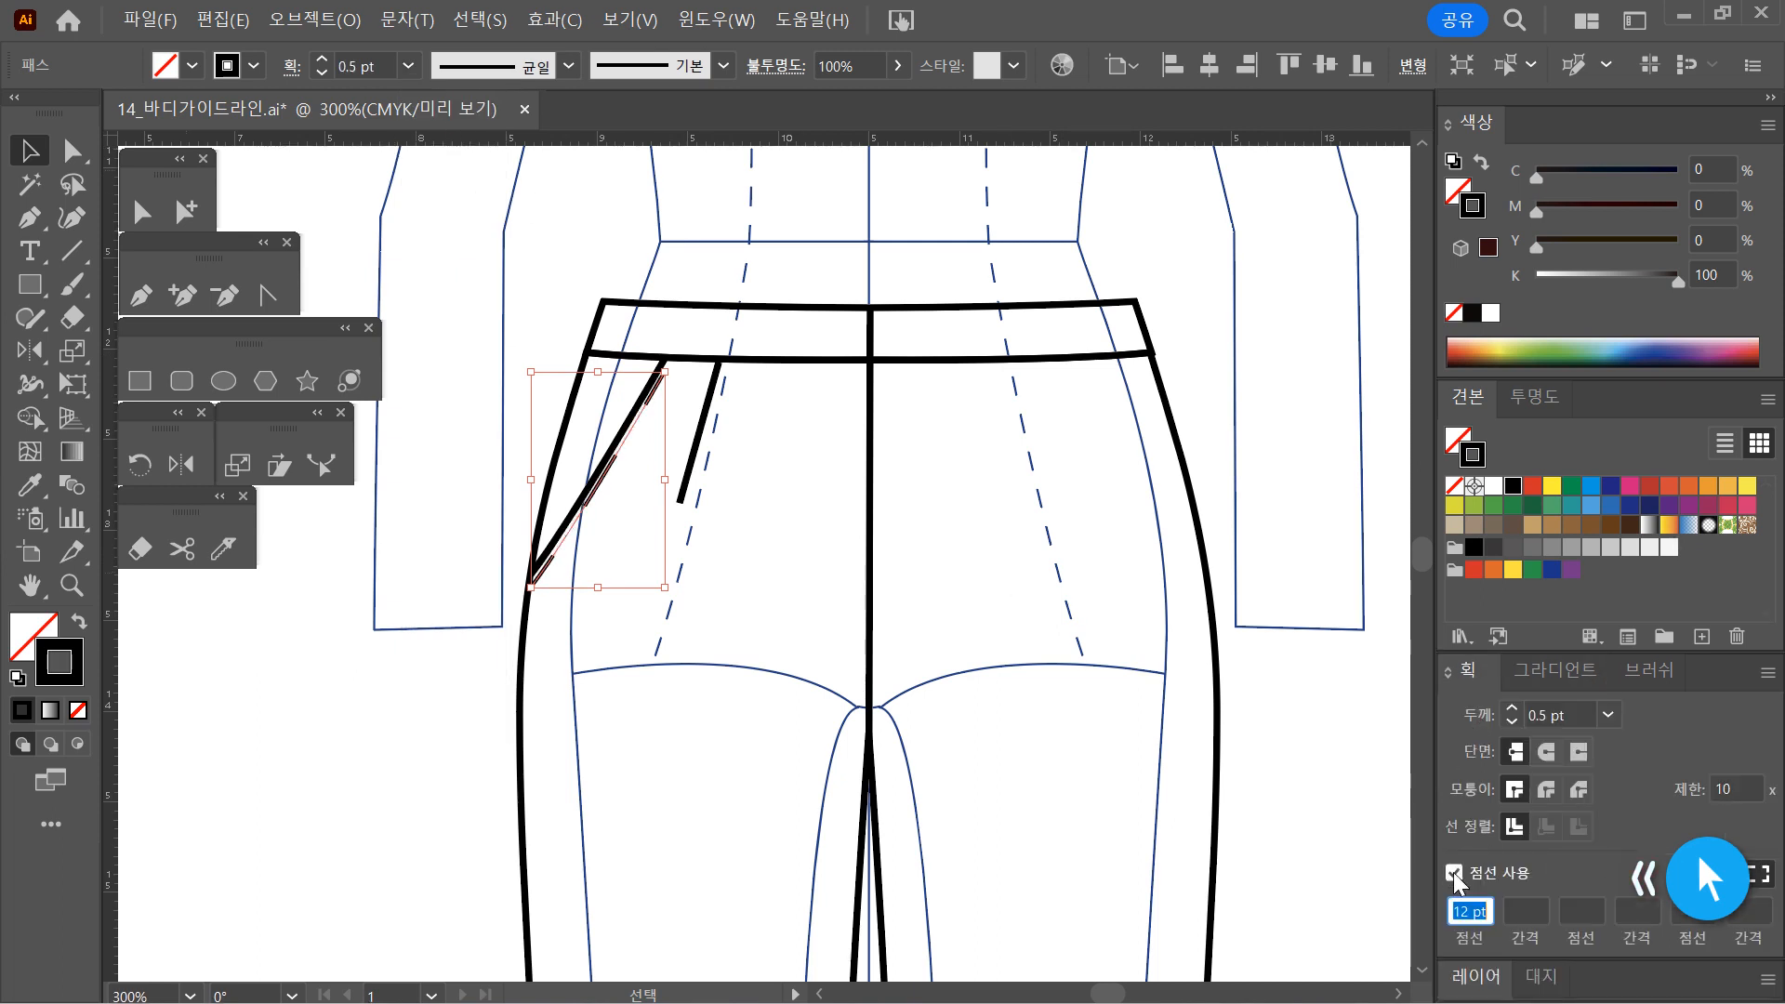
text(2)
click(1526, 911)
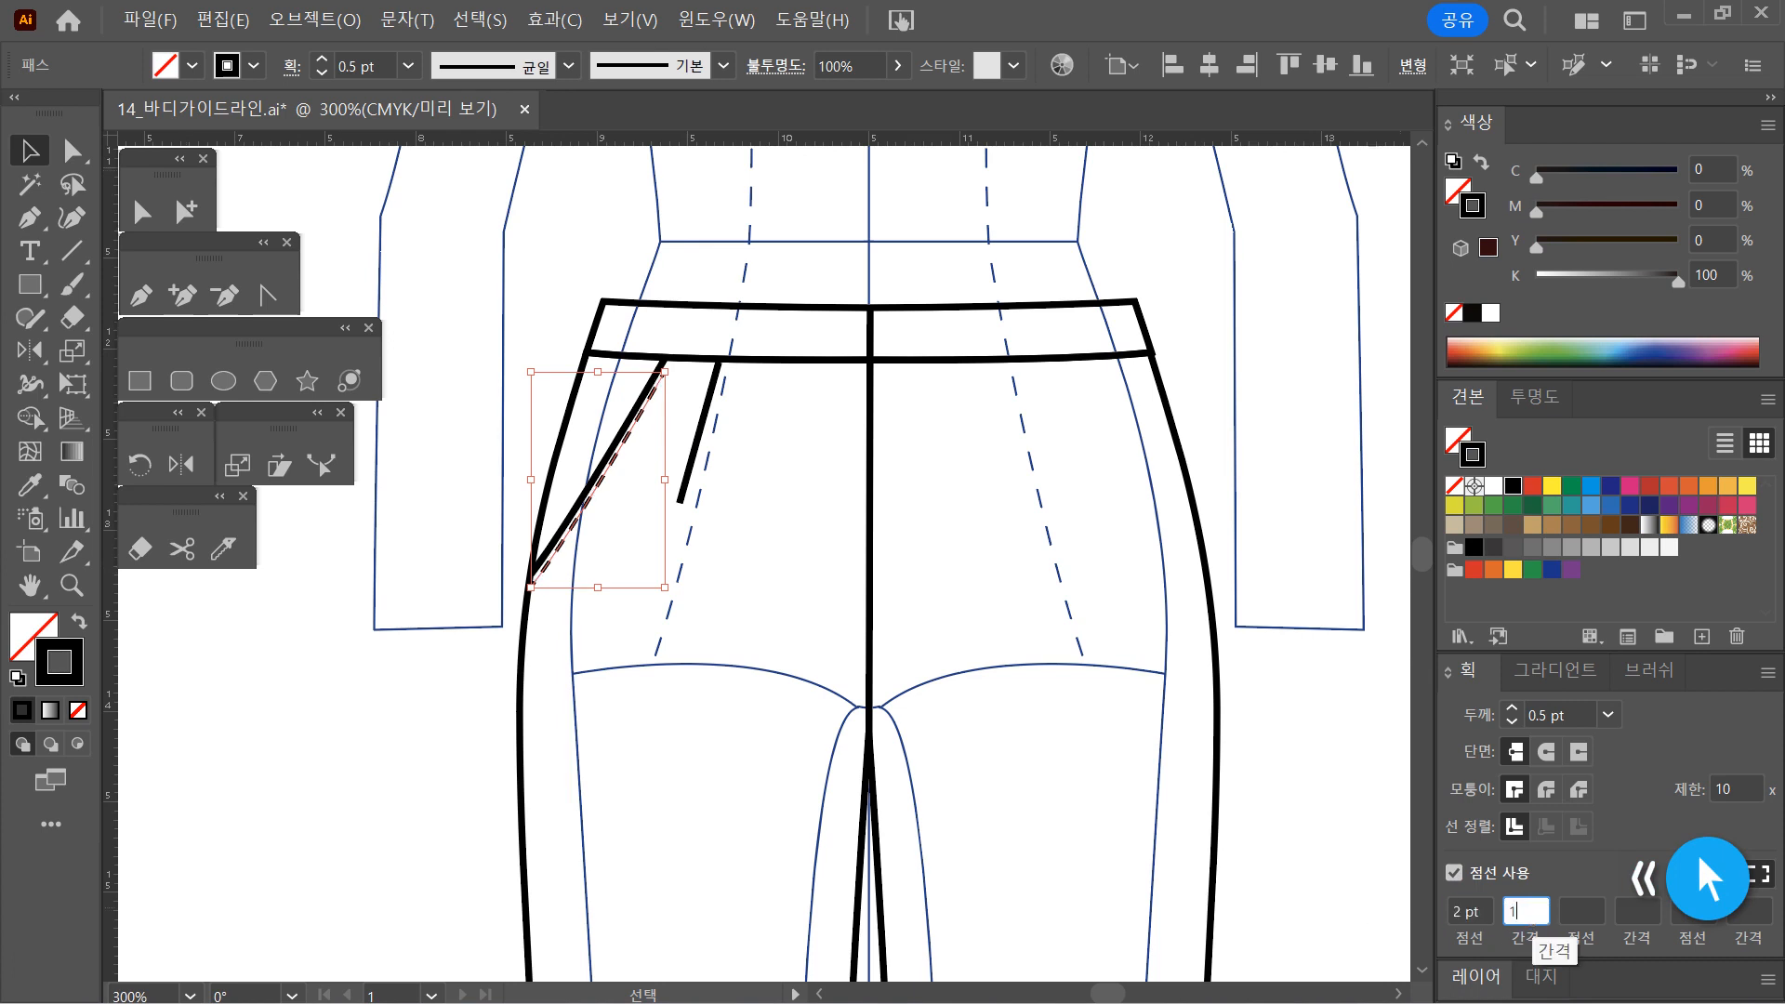
text(1)
key(Return)
click(684, 580)
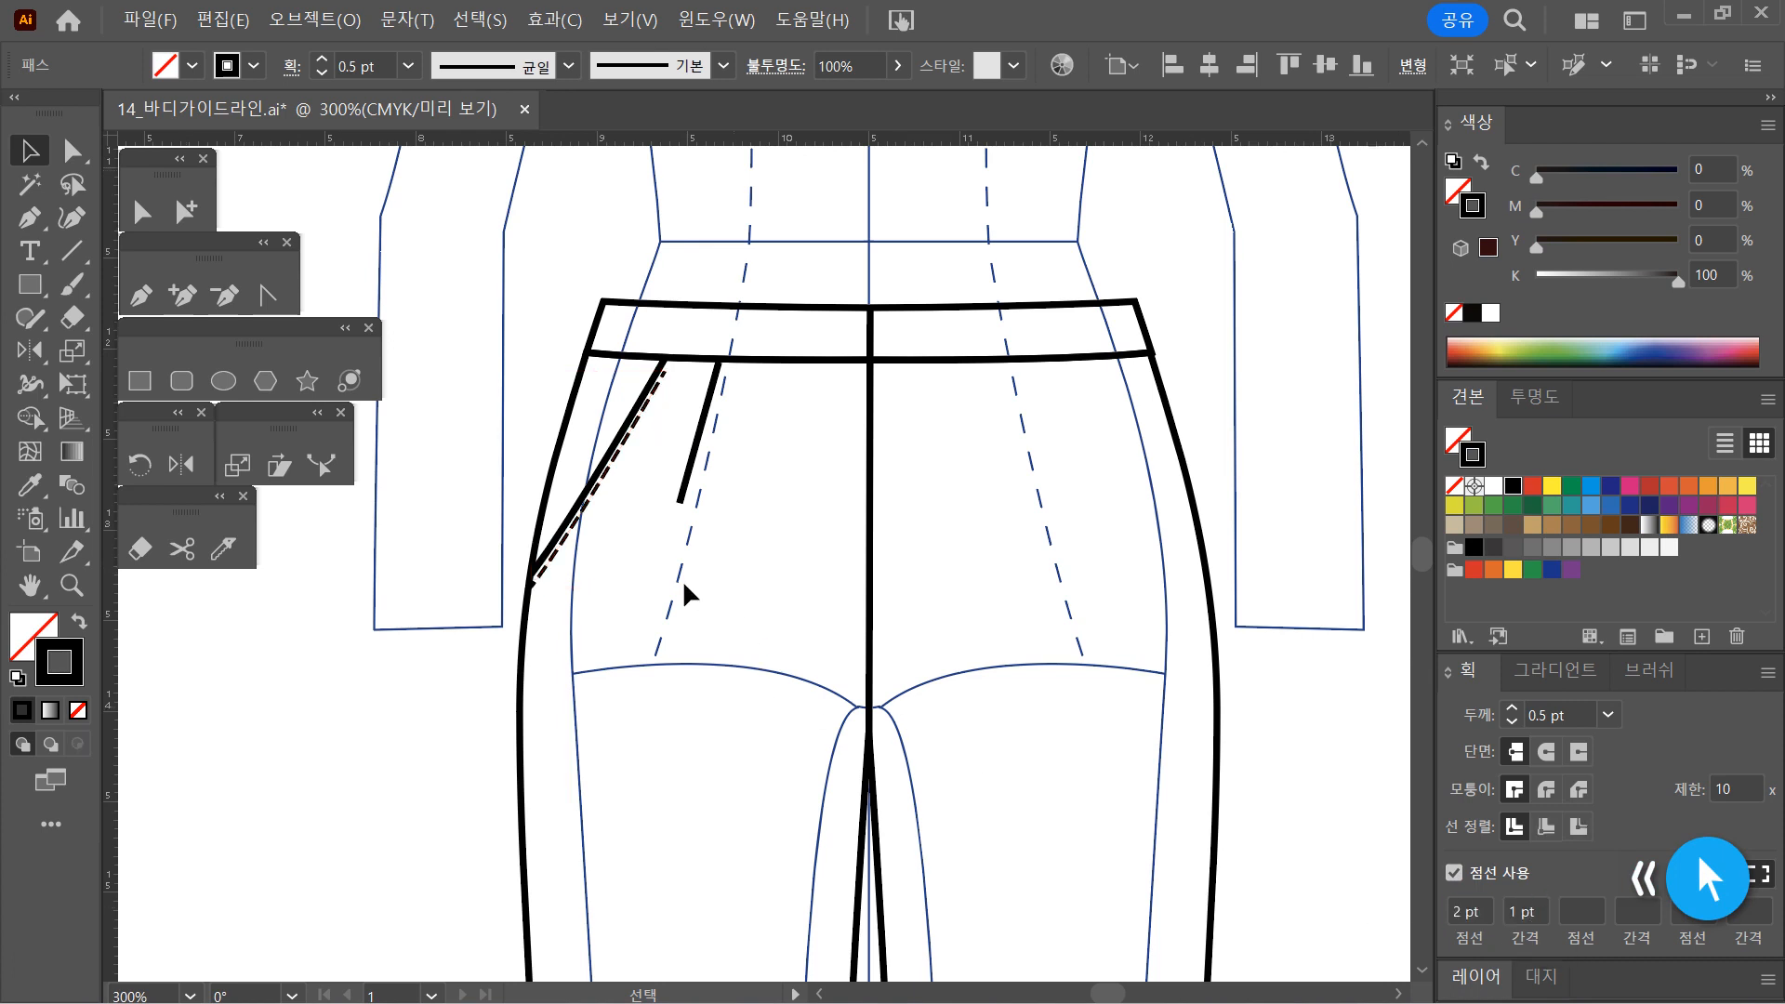
Extend the upper anchor point of the dashed pocket stitch line to meet the waistband's lower edge
key(ctrl+space)
ctrl+click(686, 580)
ctrl+click(733, 549)
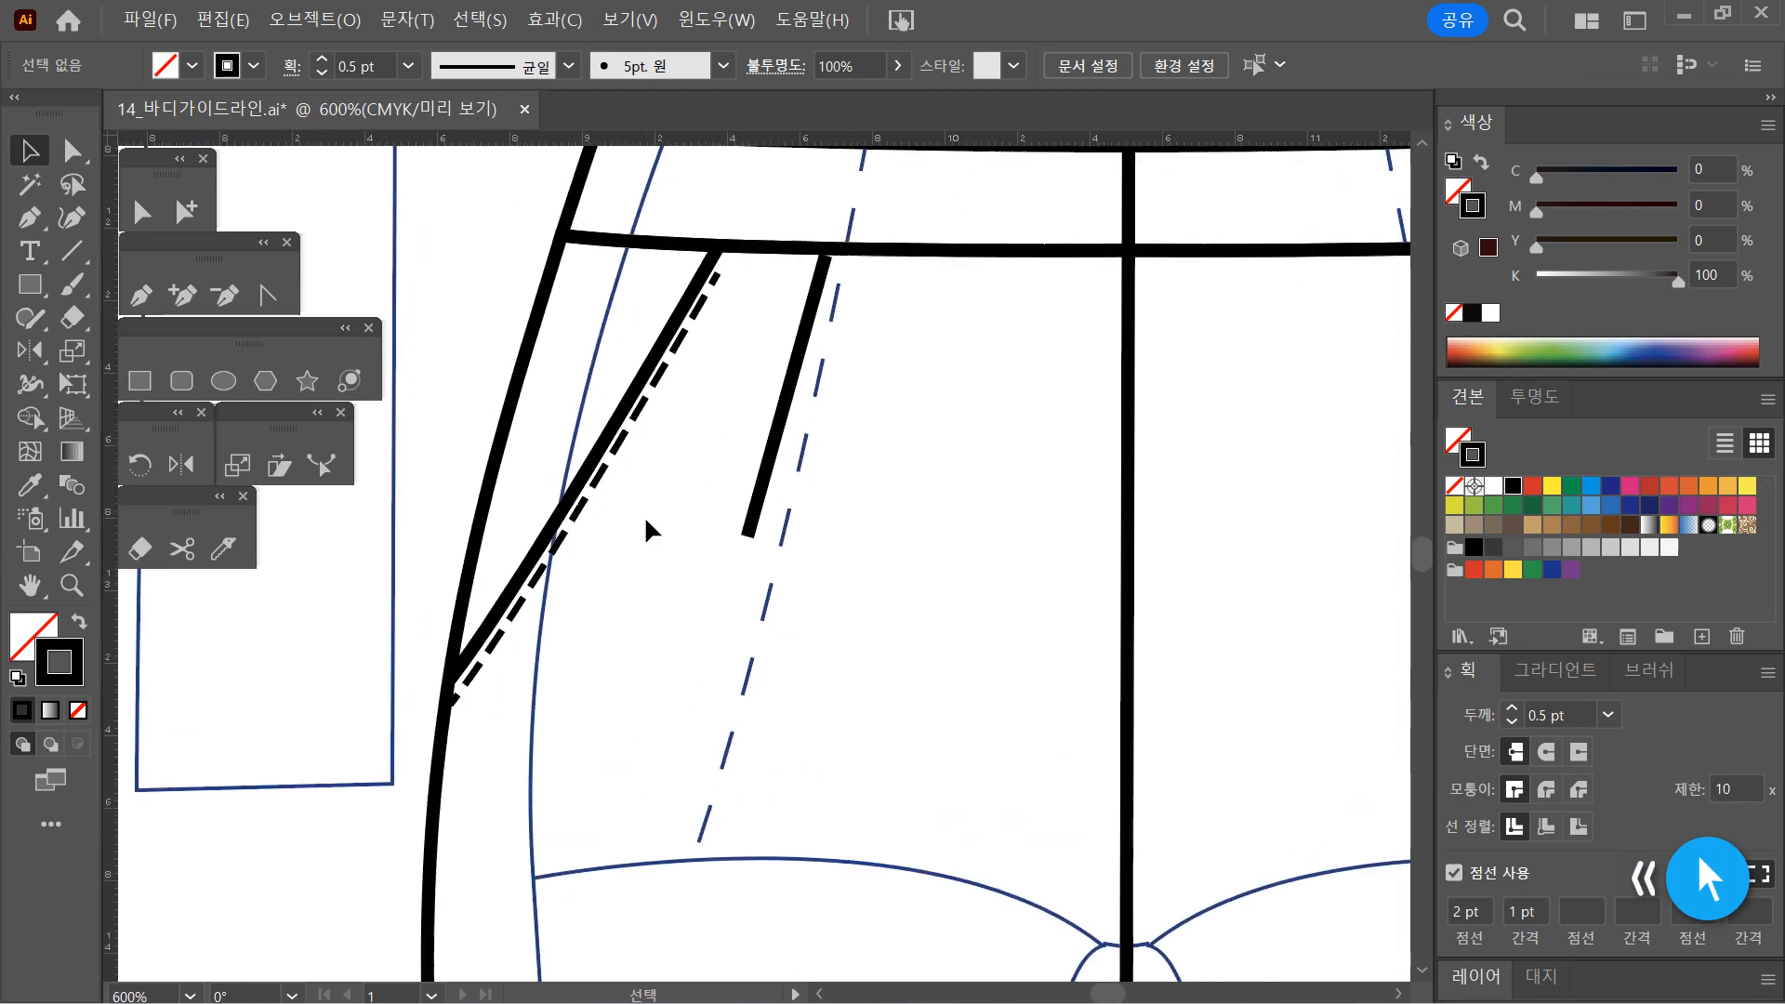
click(142, 212)
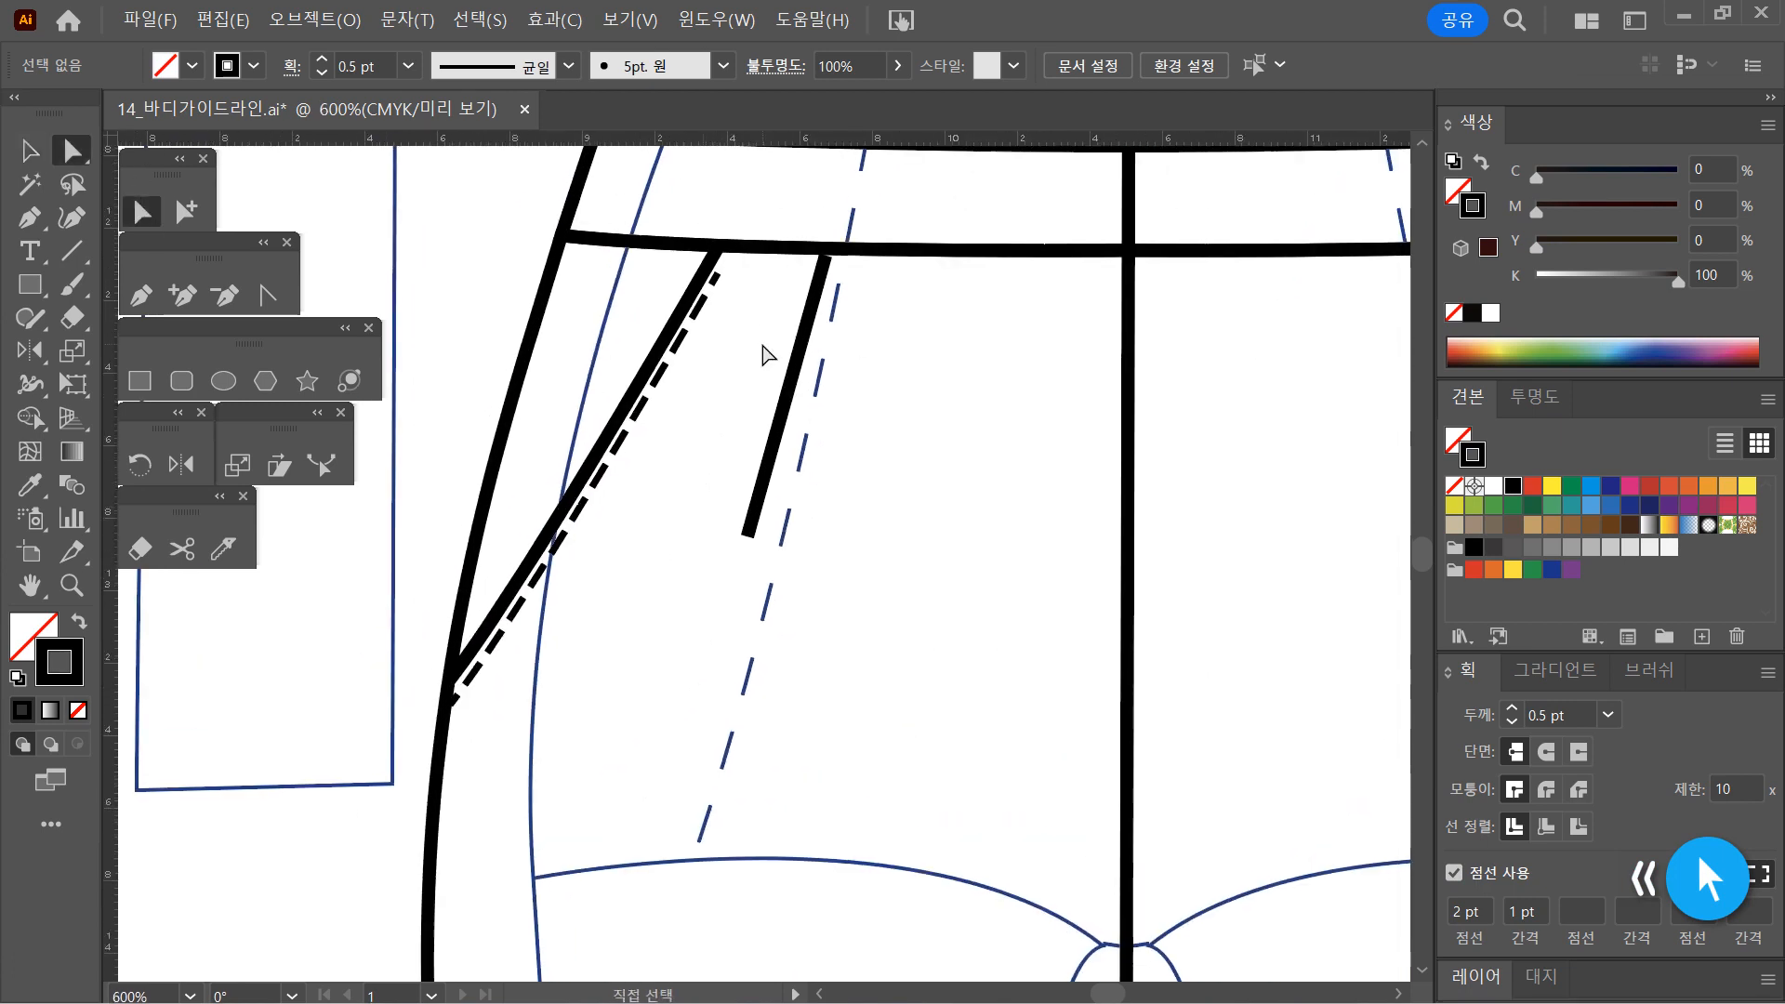
click(716, 277)
drag(716, 277, 733, 252)
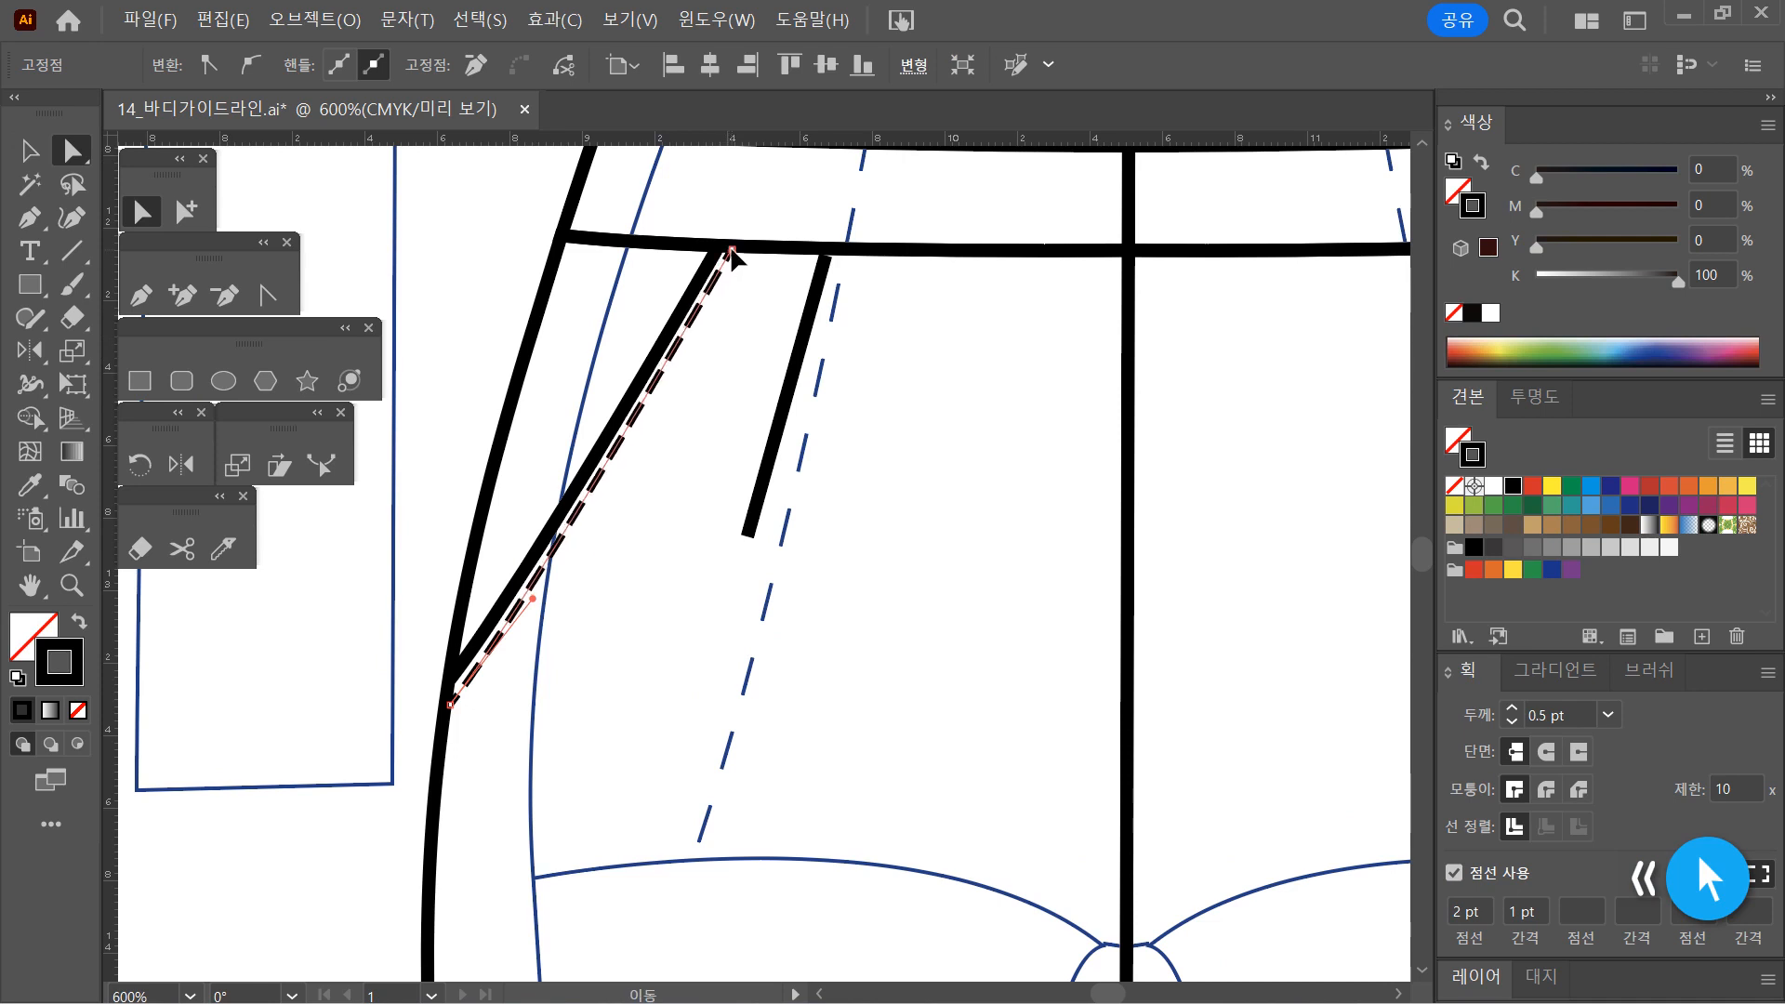
click(968, 518)
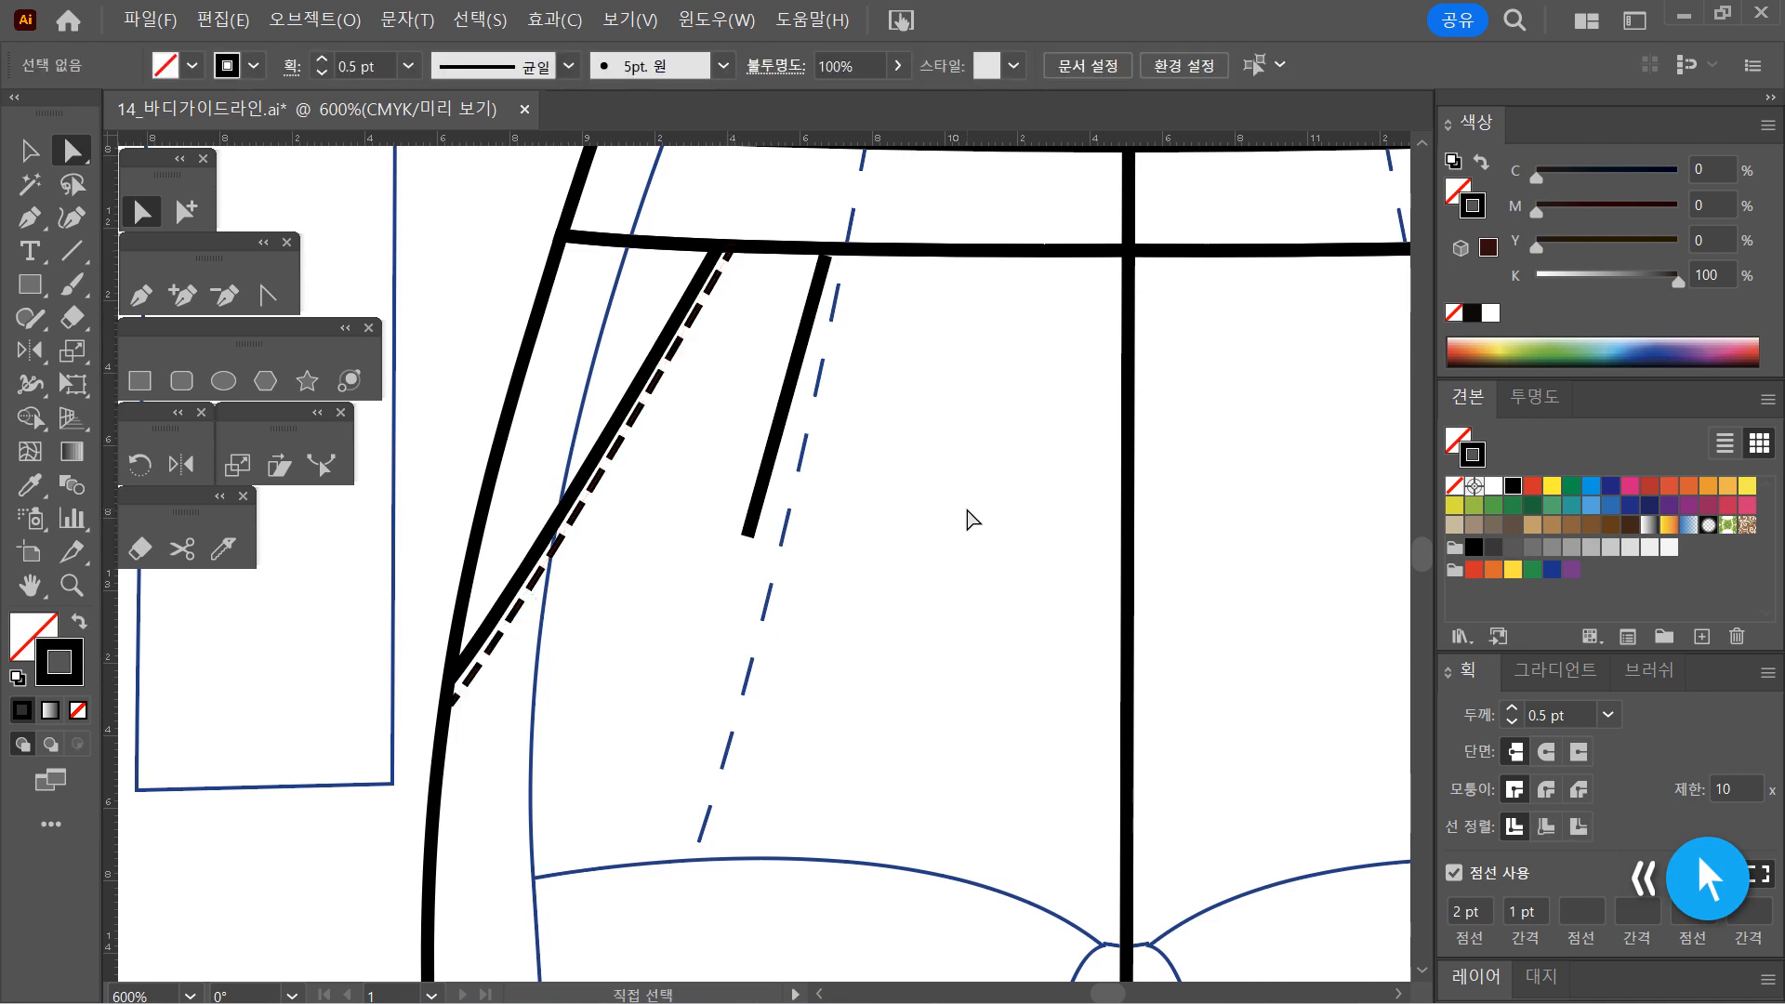
Adjust the dart line's upper anchor point so it meets the waistband's lower edge
key(ctrl+space)
ctrl+click(856, 283)
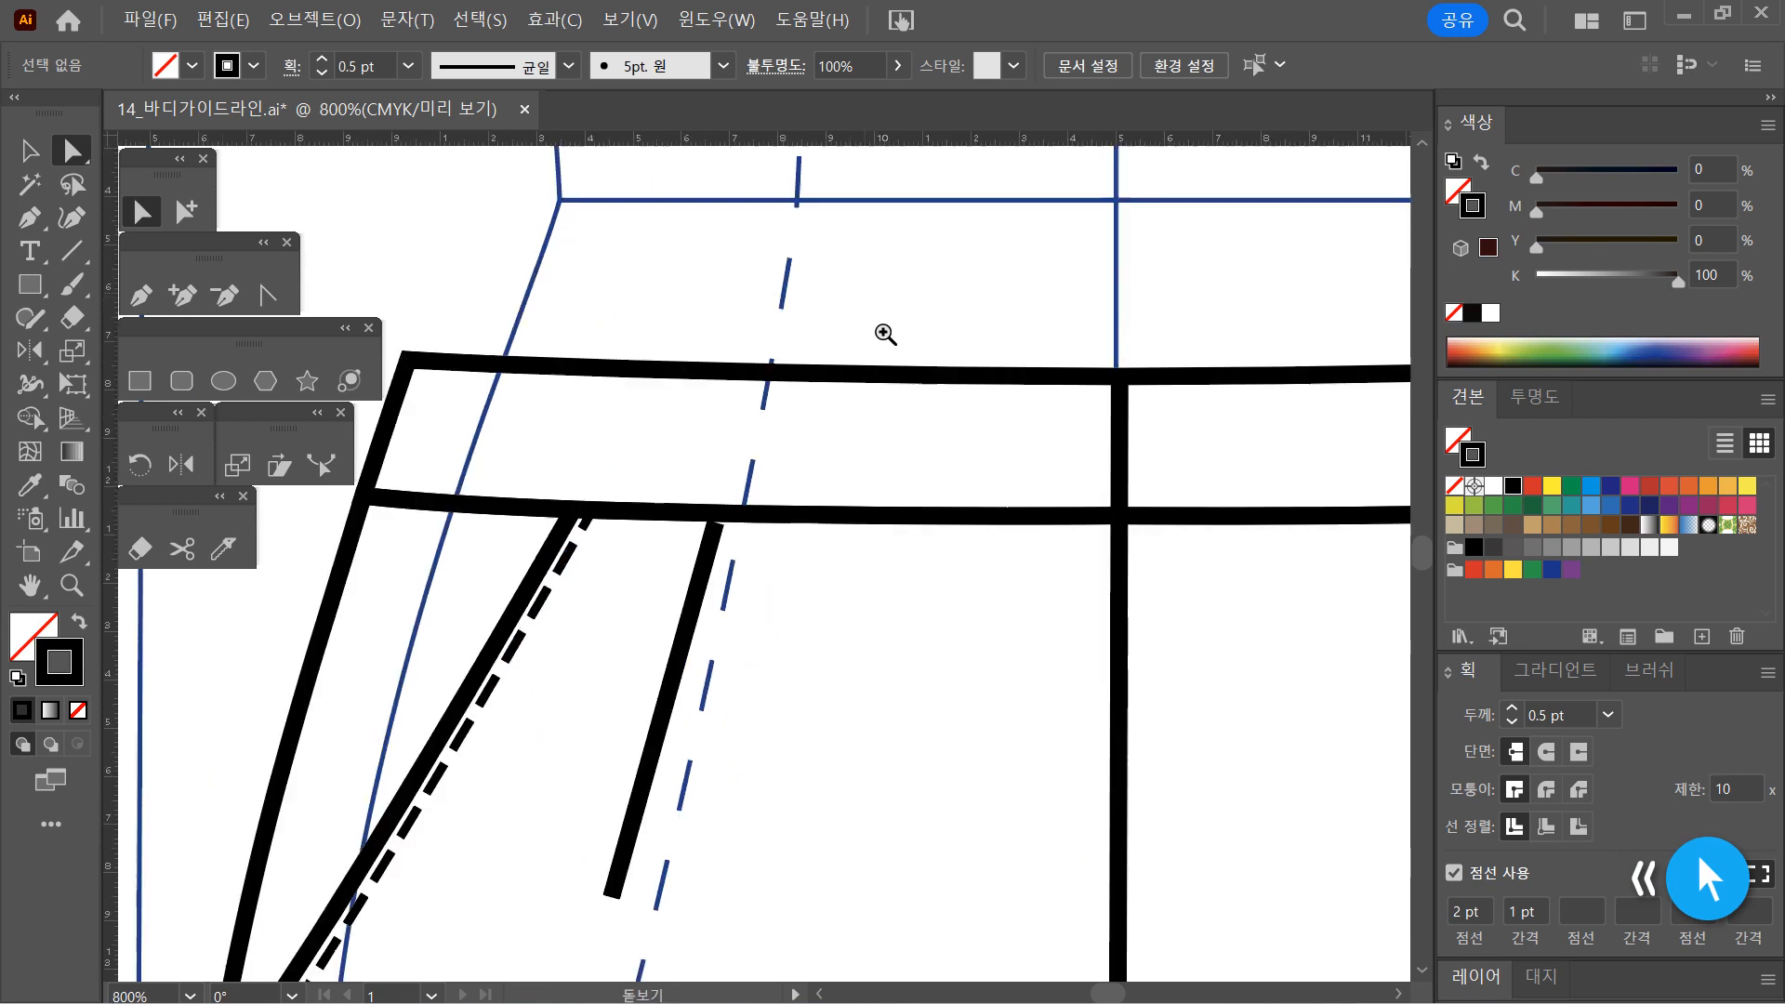
click(713, 540)
drag(717, 523, 723, 511)
click(830, 668)
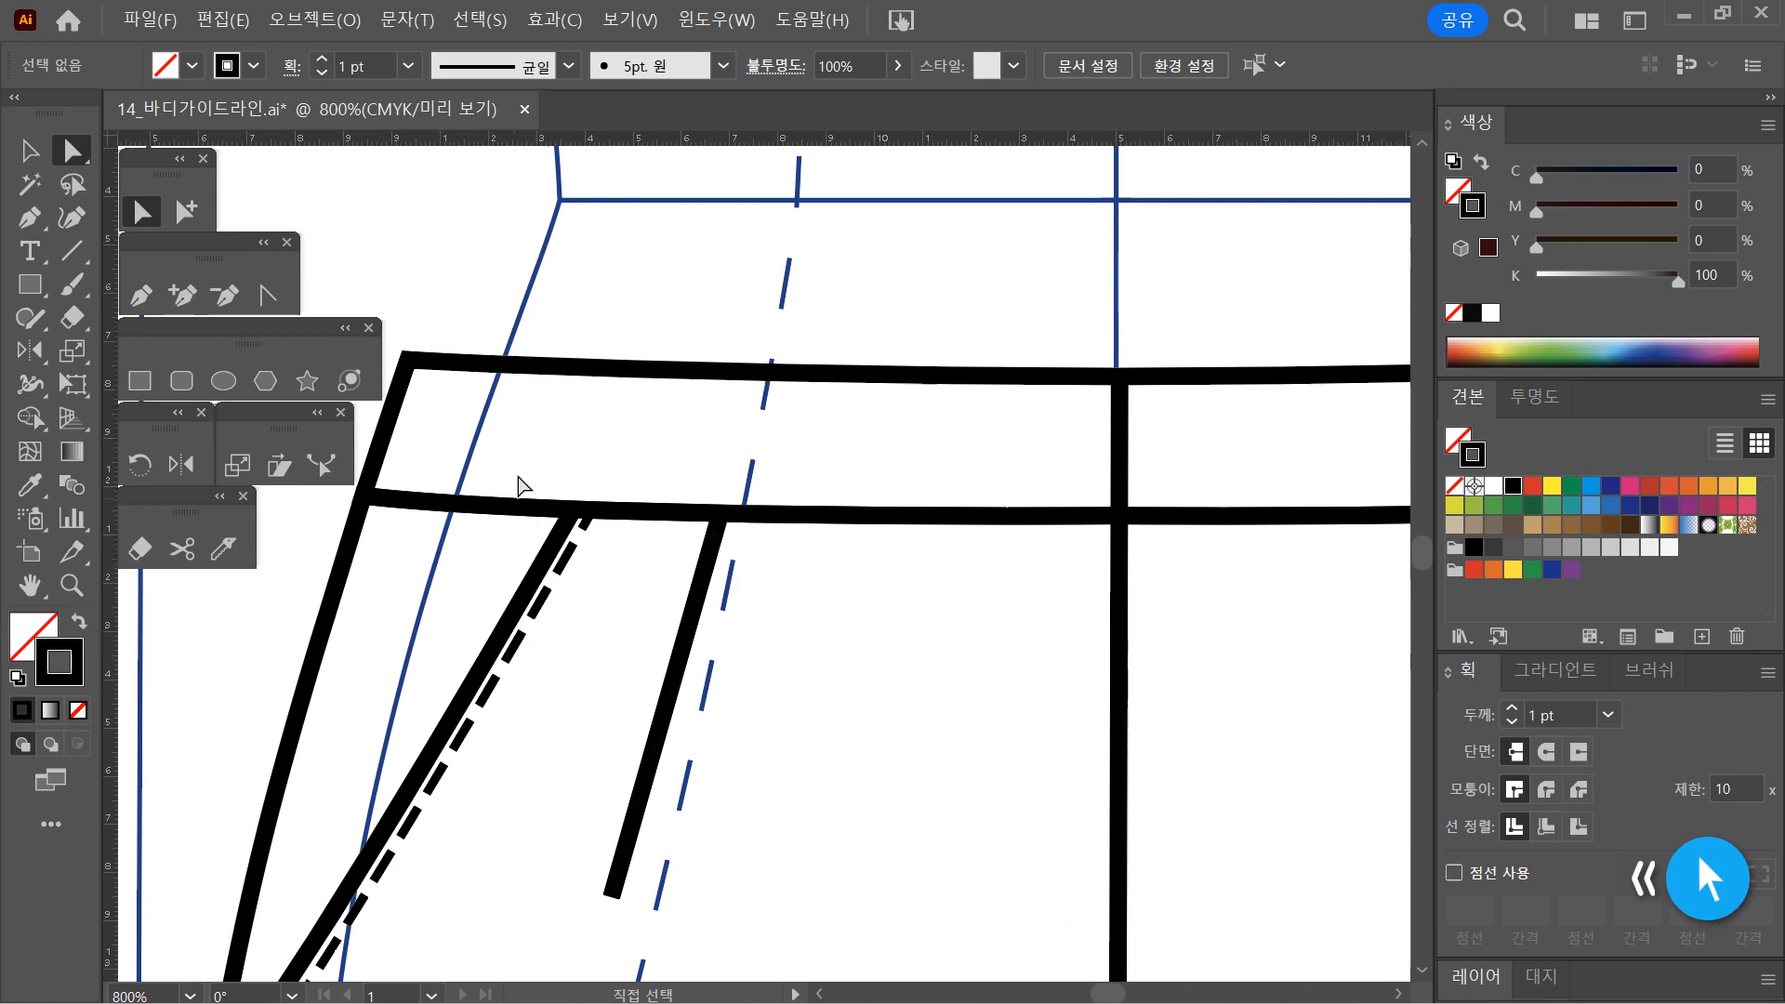
Set the dart line's stroke weight to 0.5 pt
drag(819, 758, 853, 663)
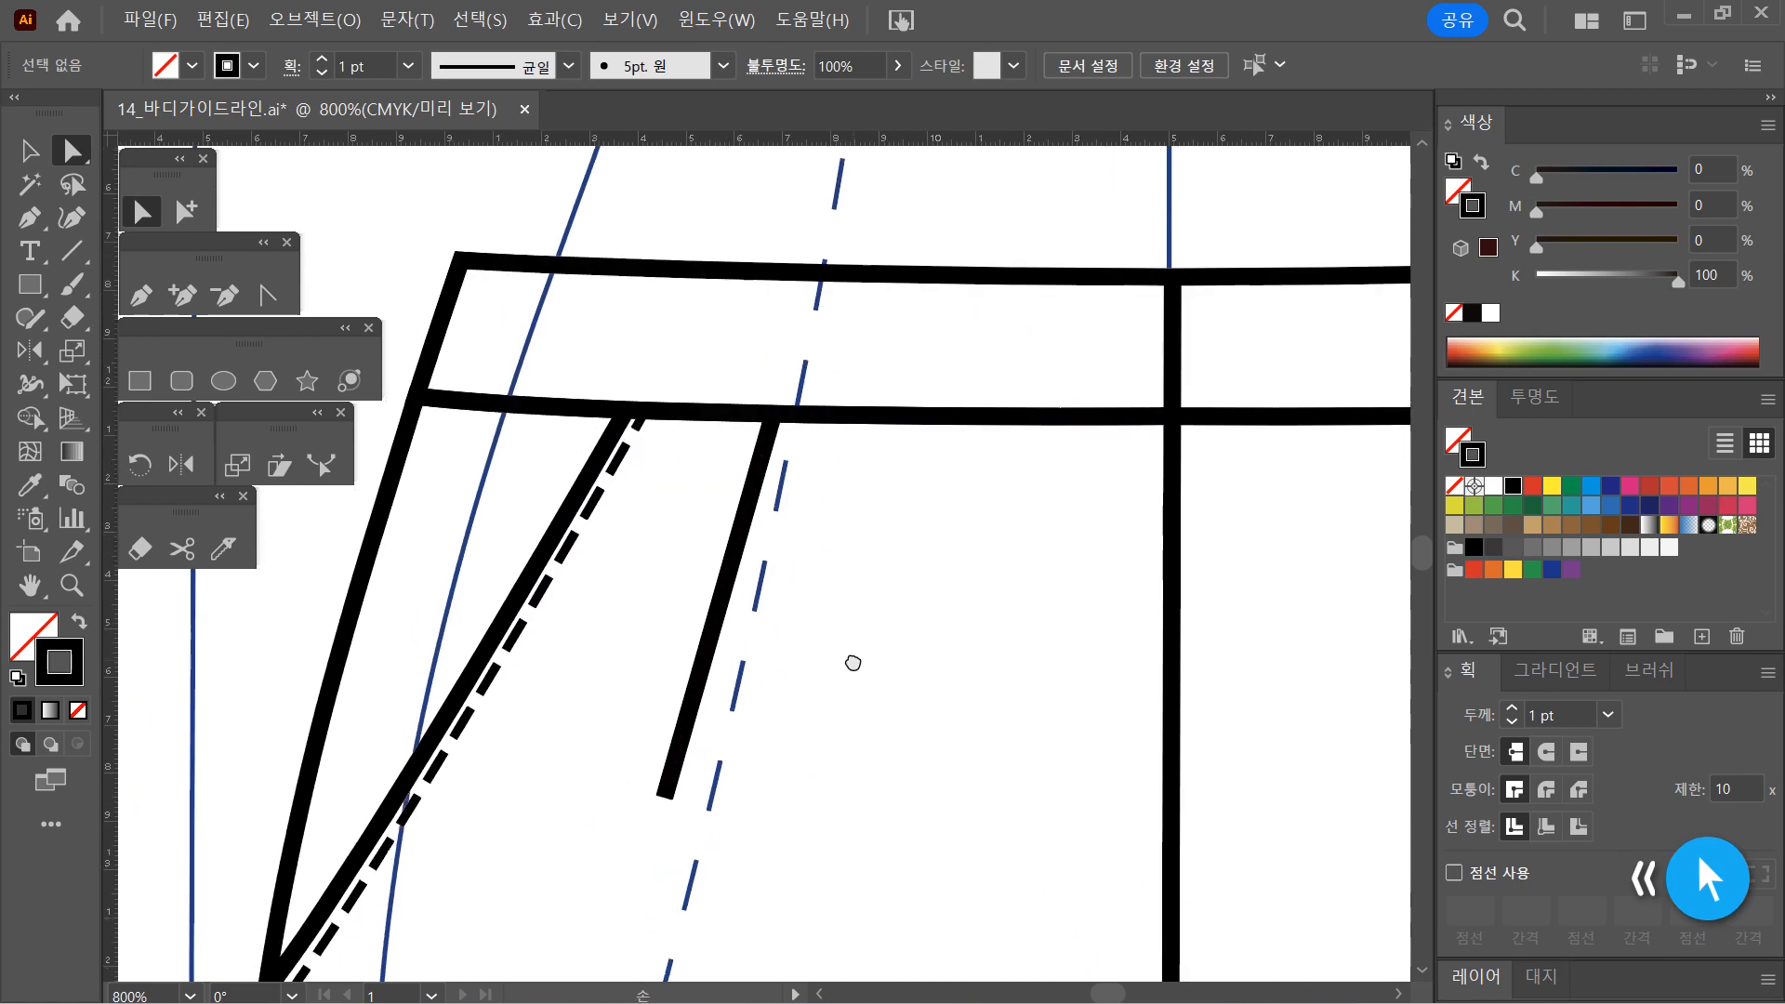
click(186, 212)
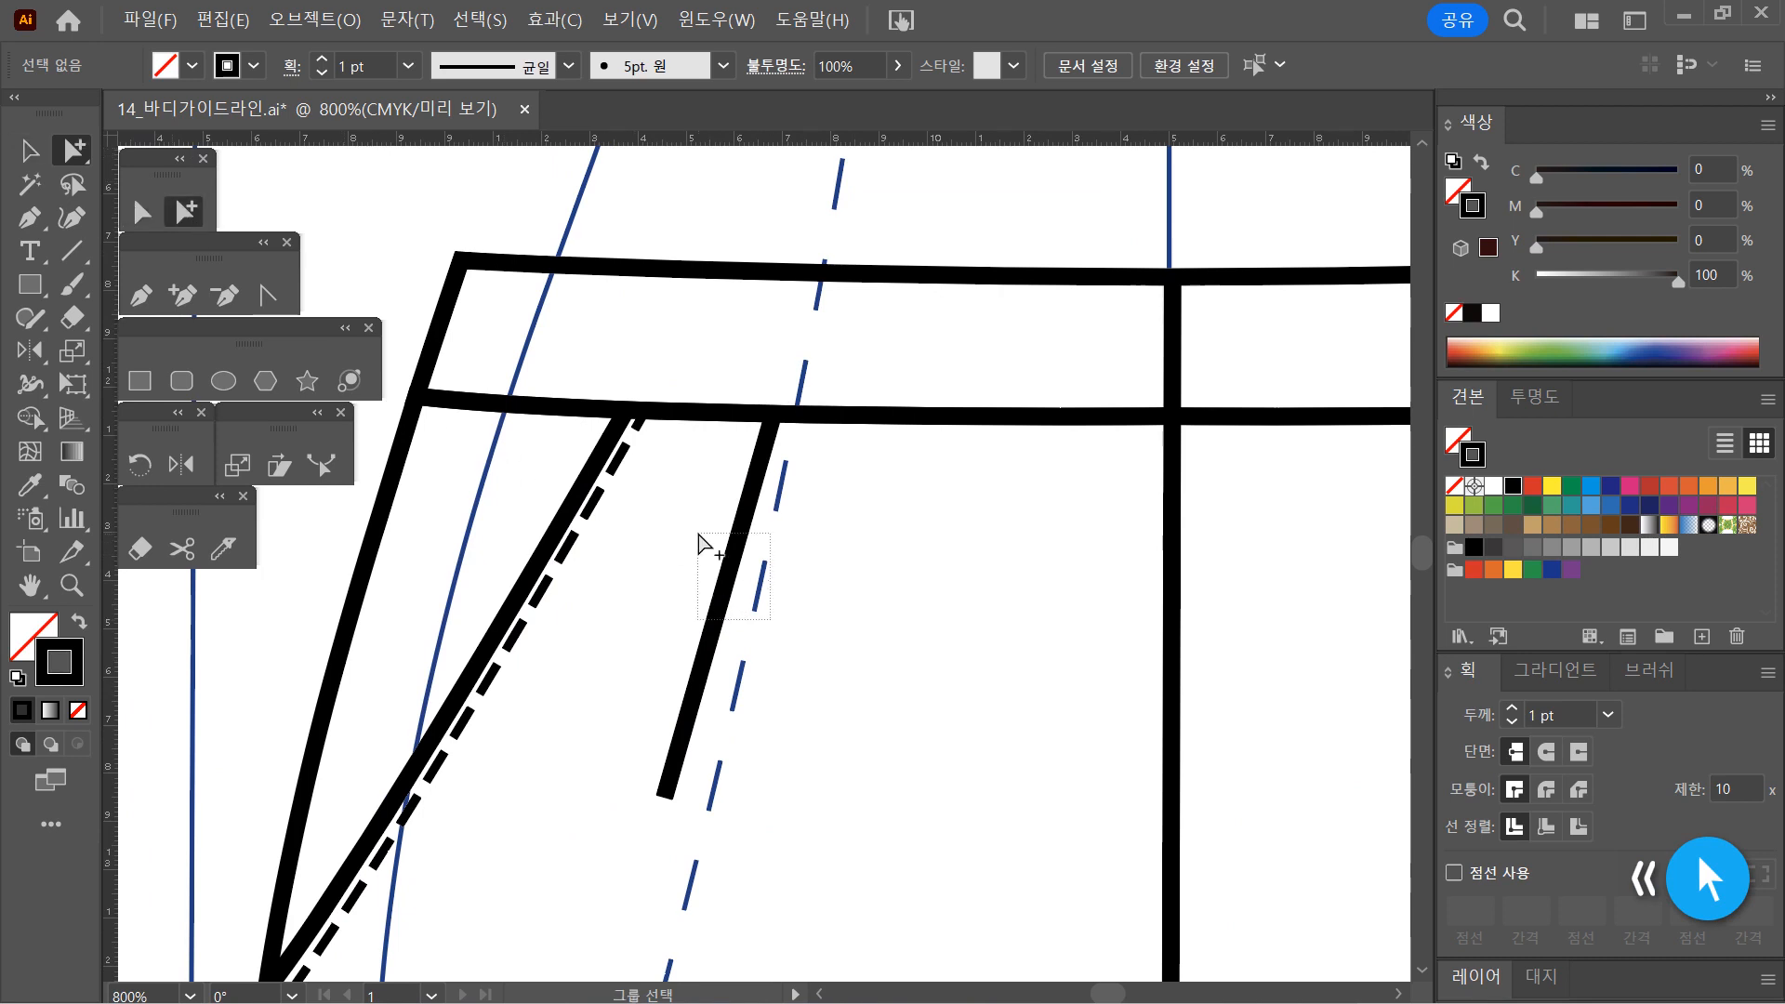
click(724, 586)
click(1606, 716)
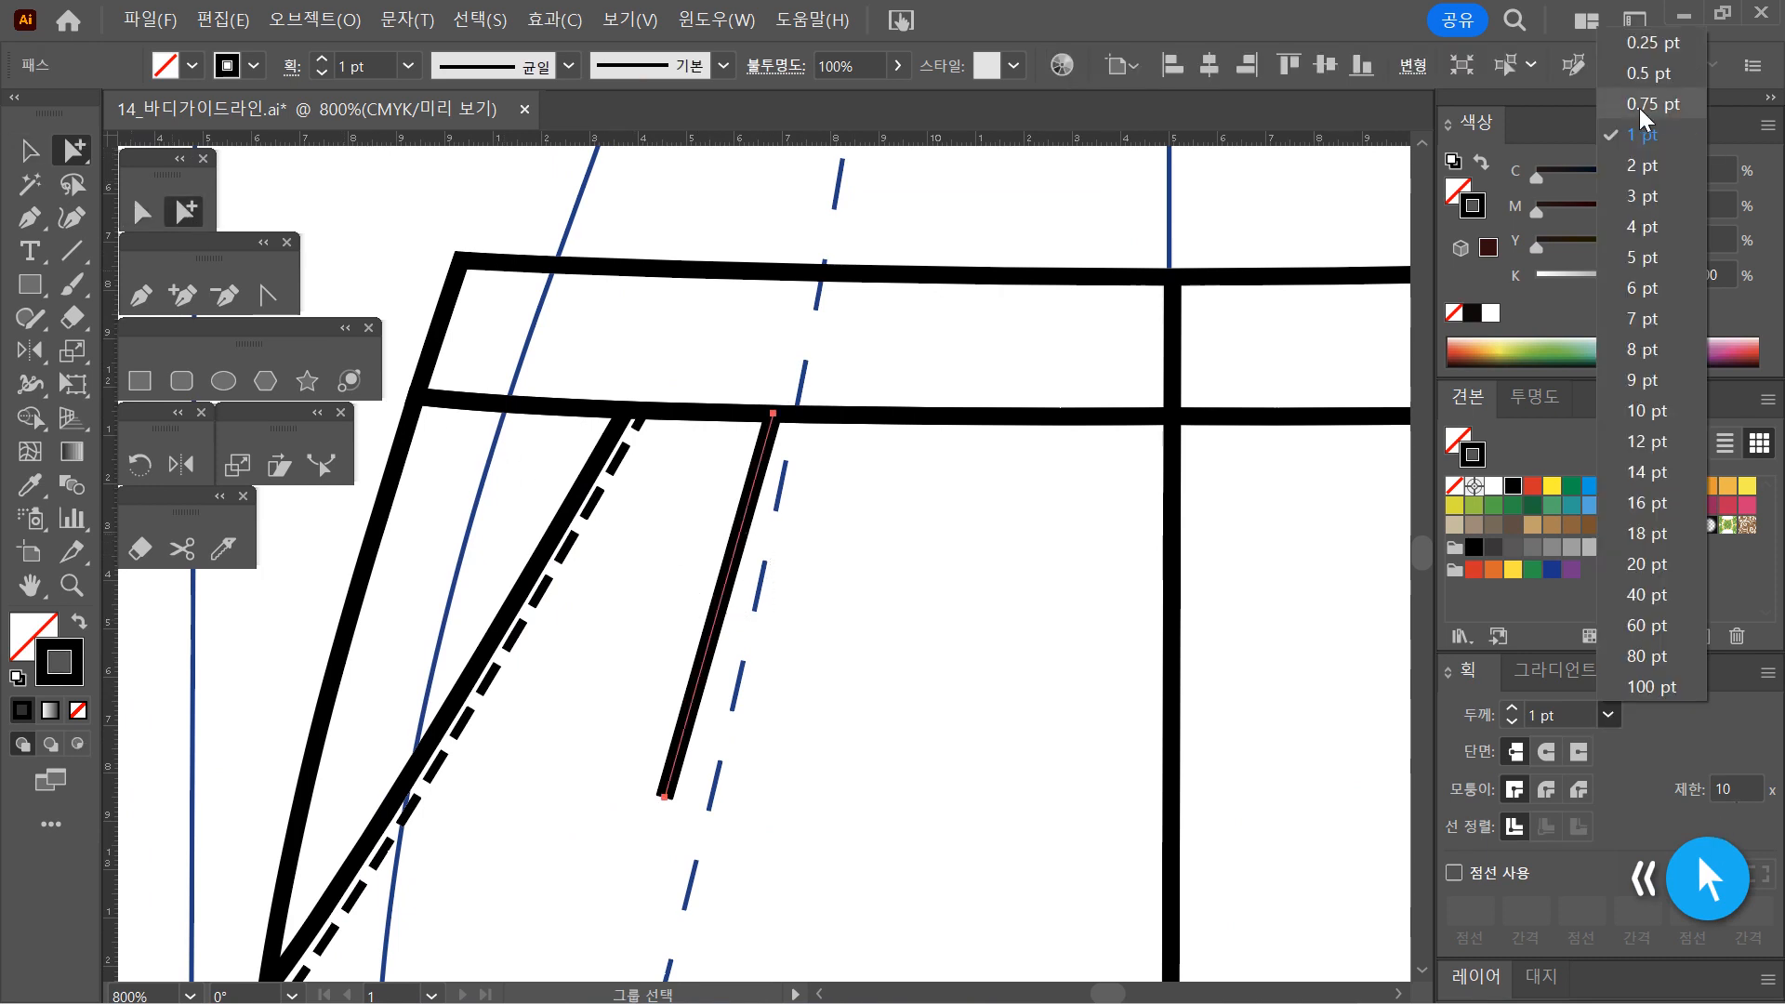
click(1649, 80)
click(1084, 646)
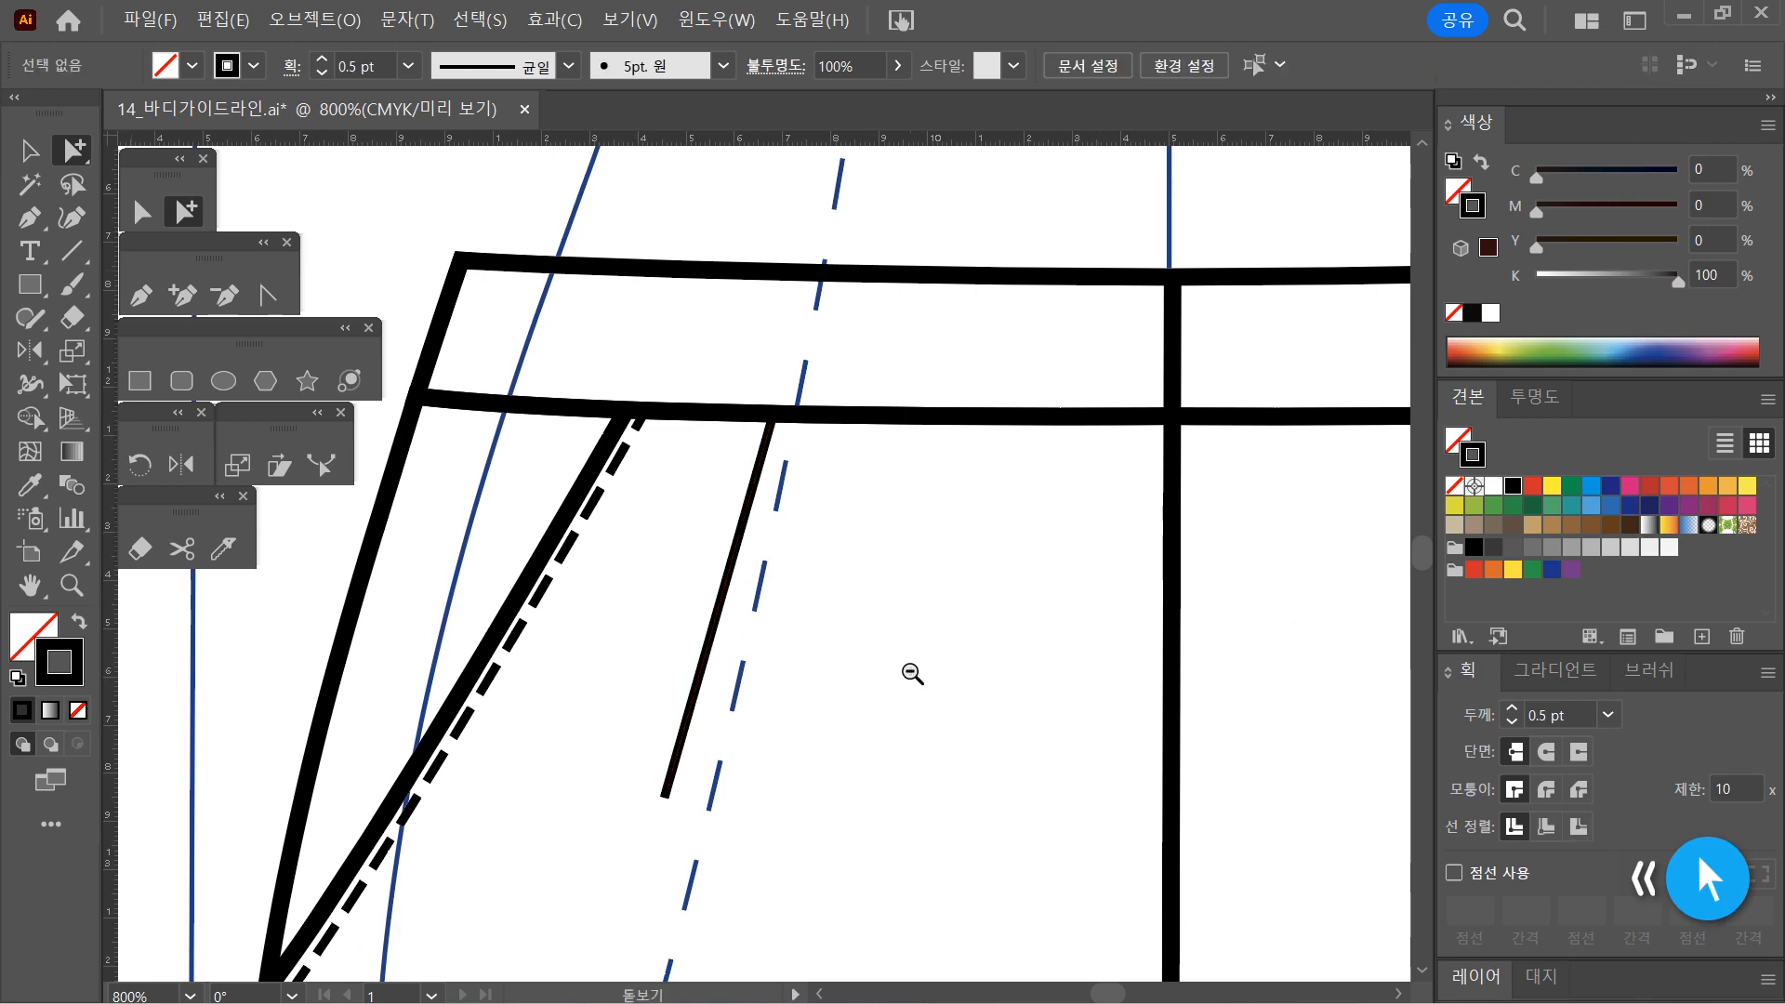
Draw a narrow upright belt-loop rectangle with a 1 pt stroke across the waistband above the dart
ctrl+alt+click(834, 707)
drag(826, 624, 887, 638)
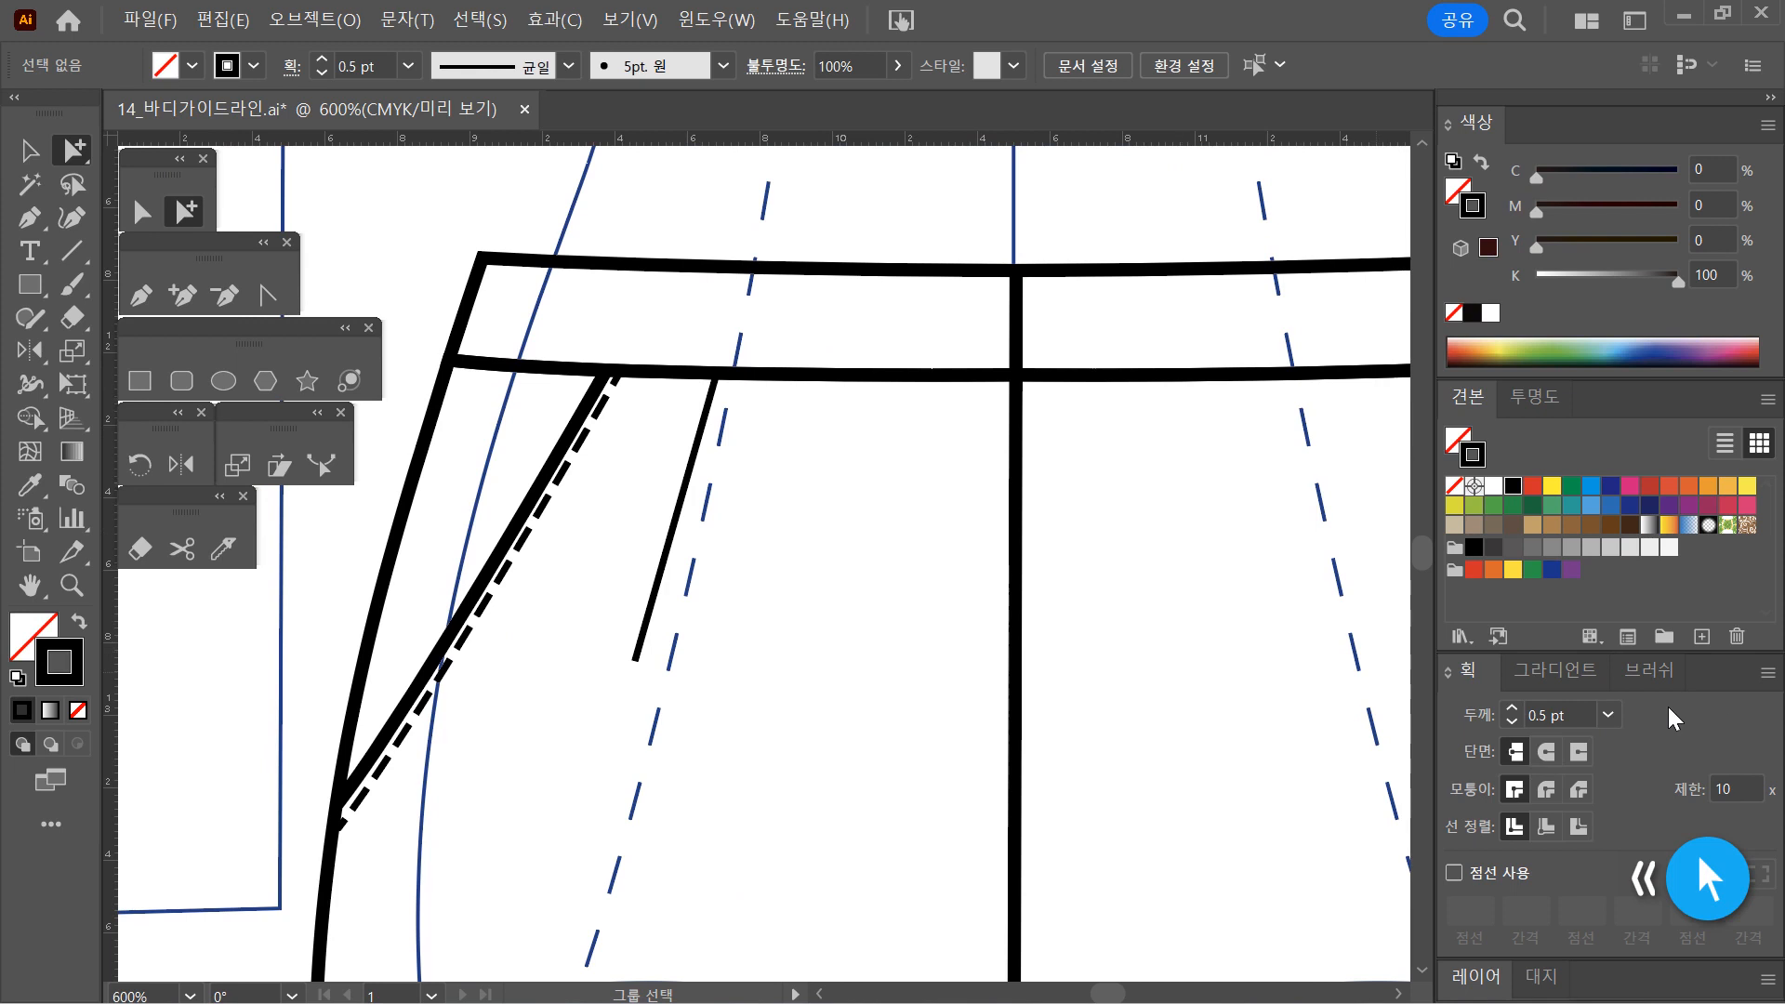
click(1608, 716)
click(1654, 135)
click(140, 381)
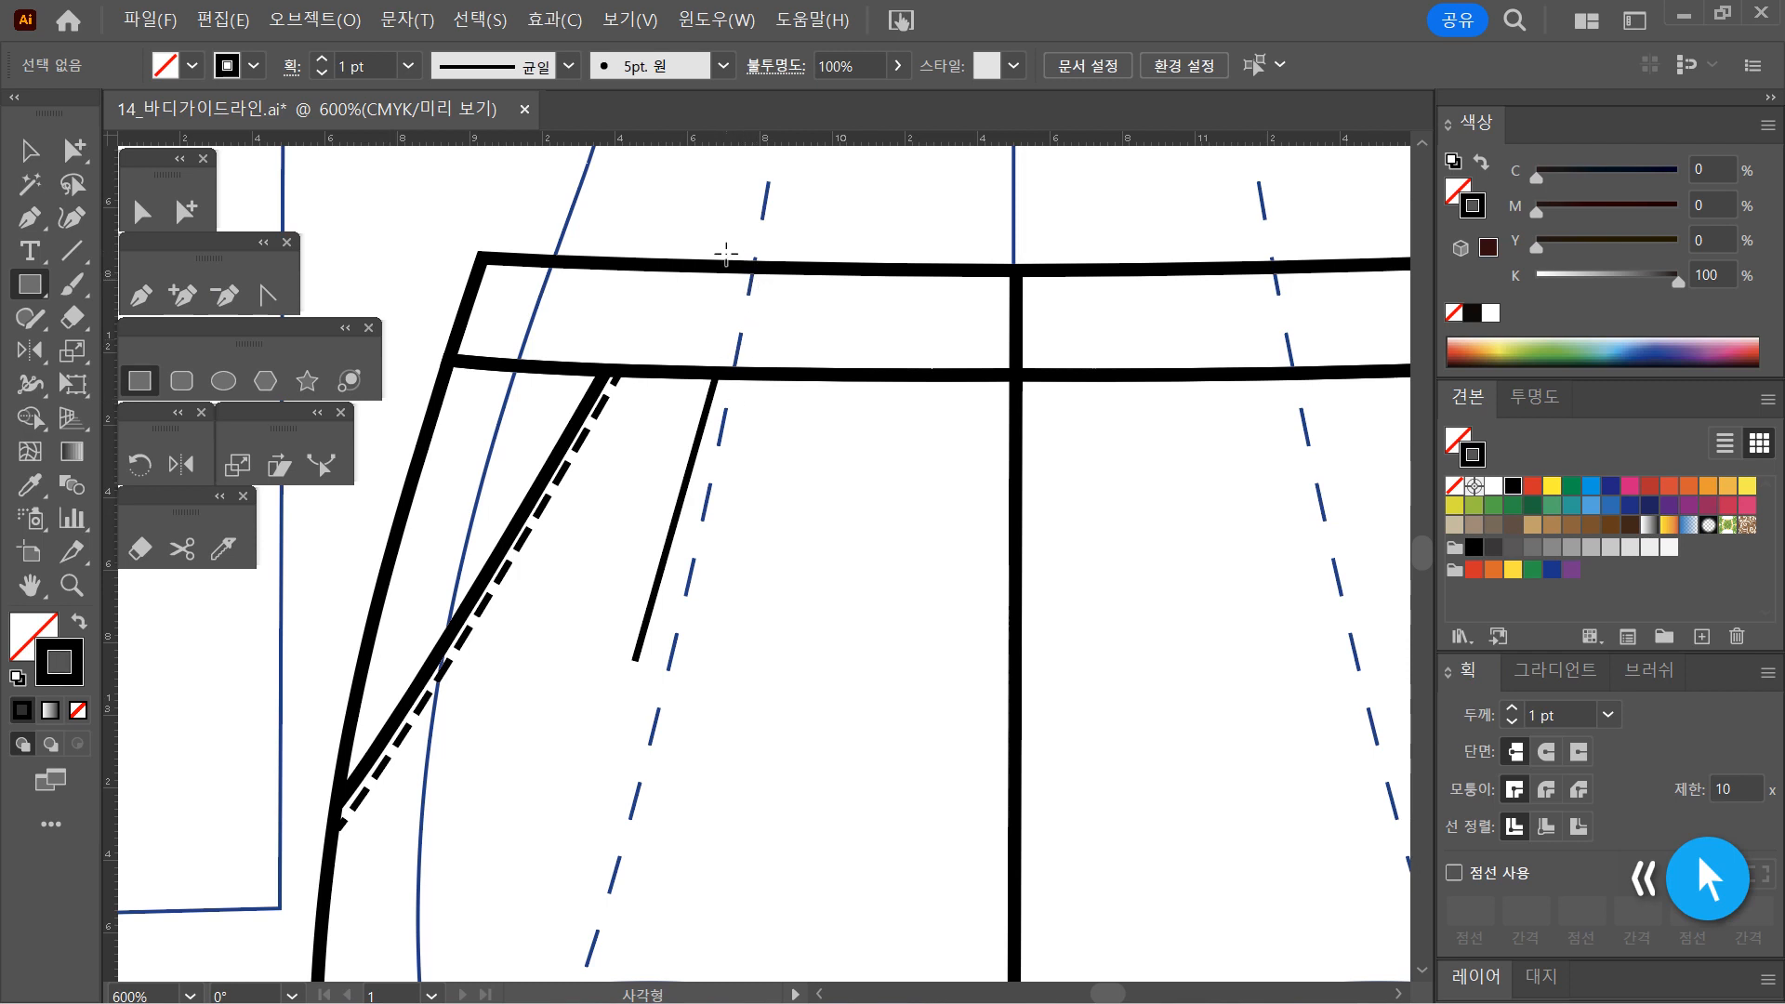
drag(726, 249, 762, 390)
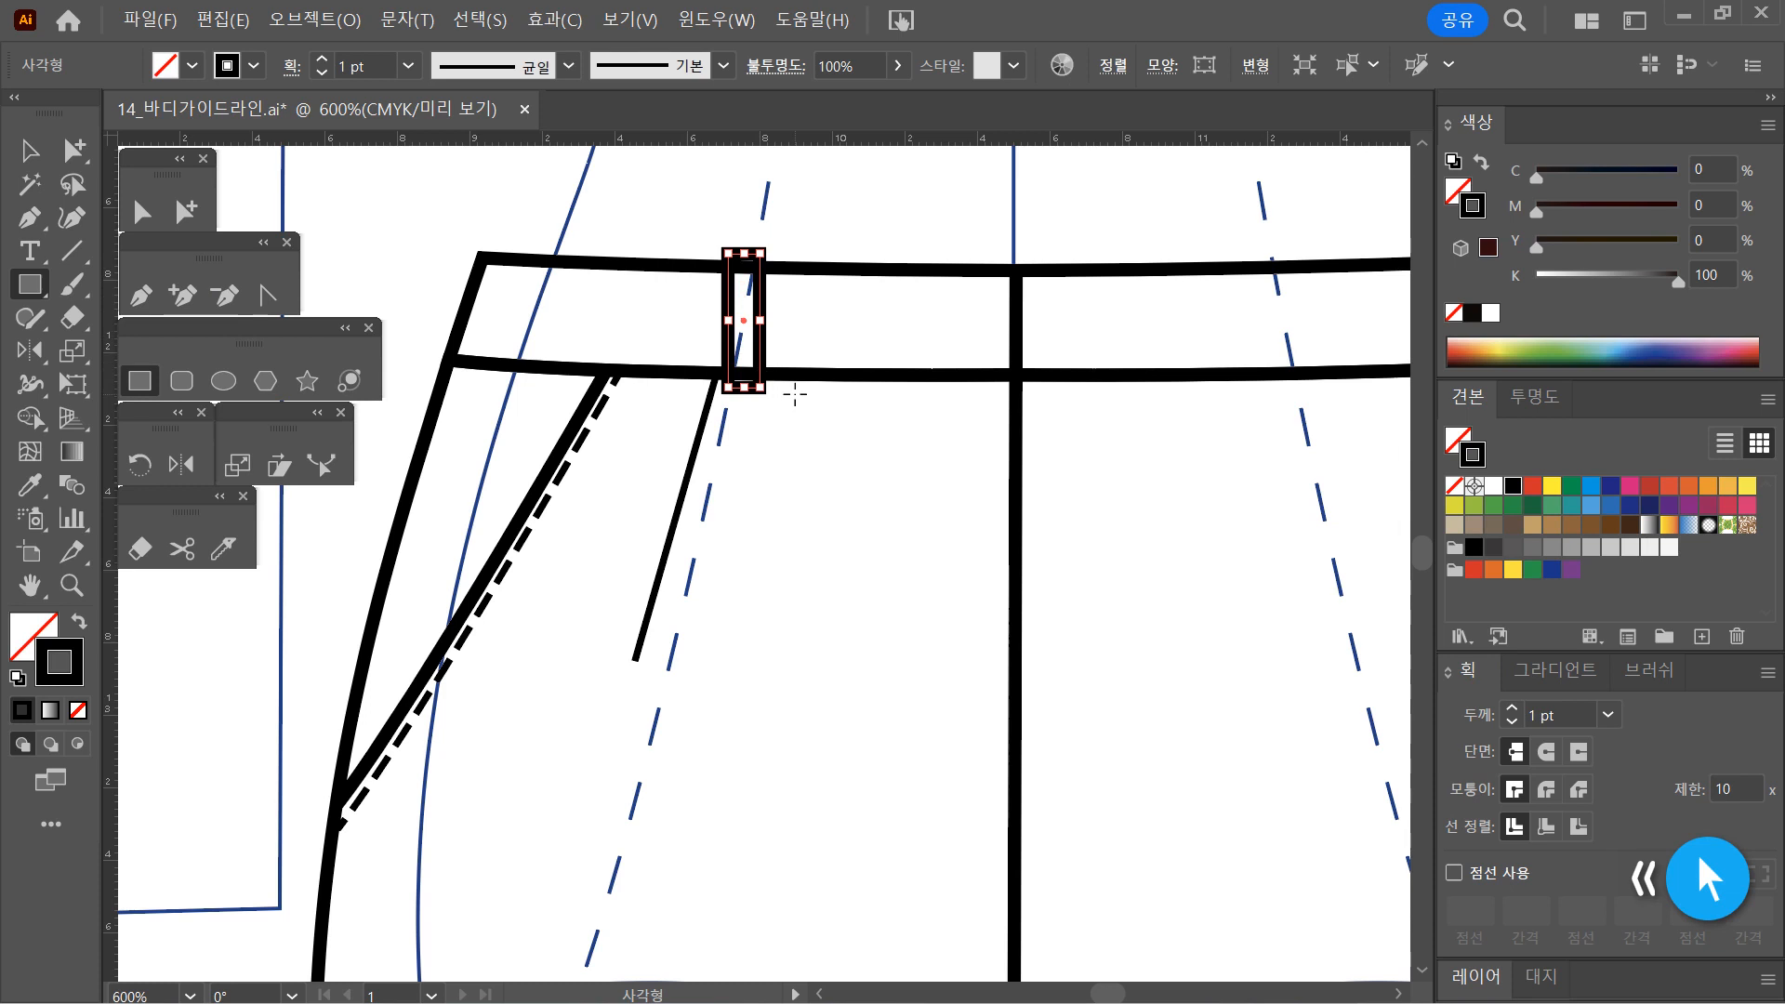
Rotate the belt-loop rectangle slightly clockwise so it leans along the dashed guide
click(140, 216)
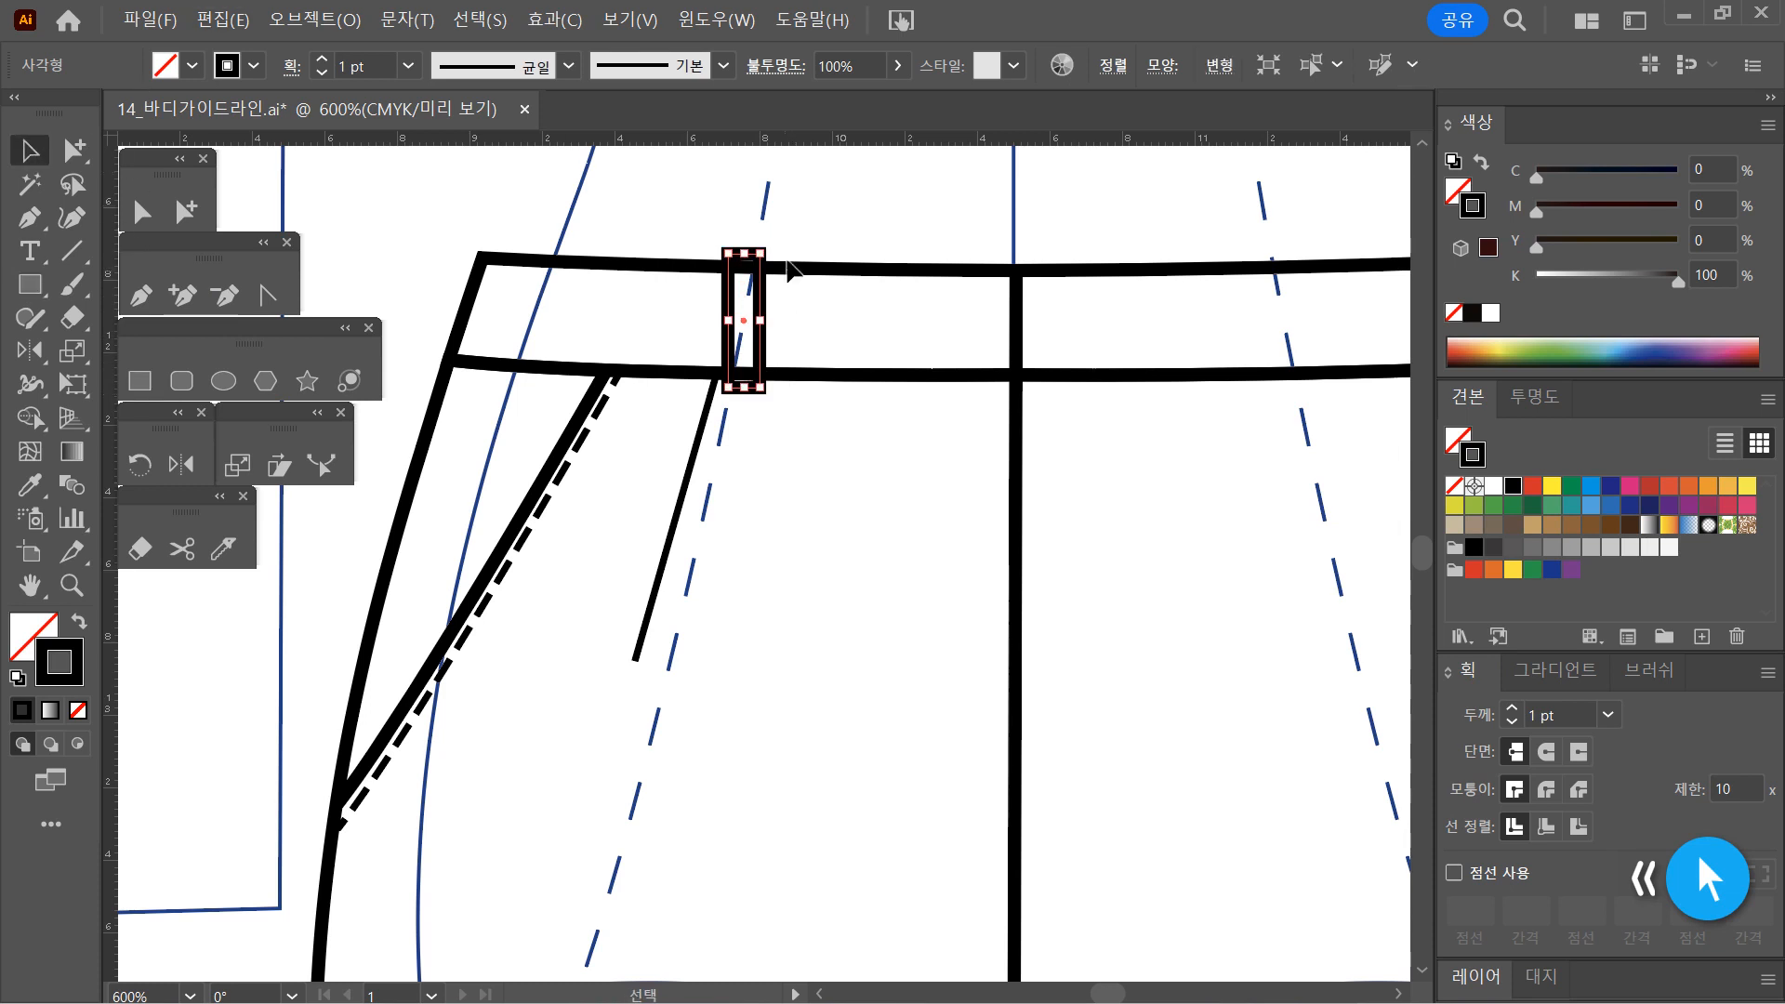
drag(767, 239, 803, 261)
click(835, 426)
click(761, 330)
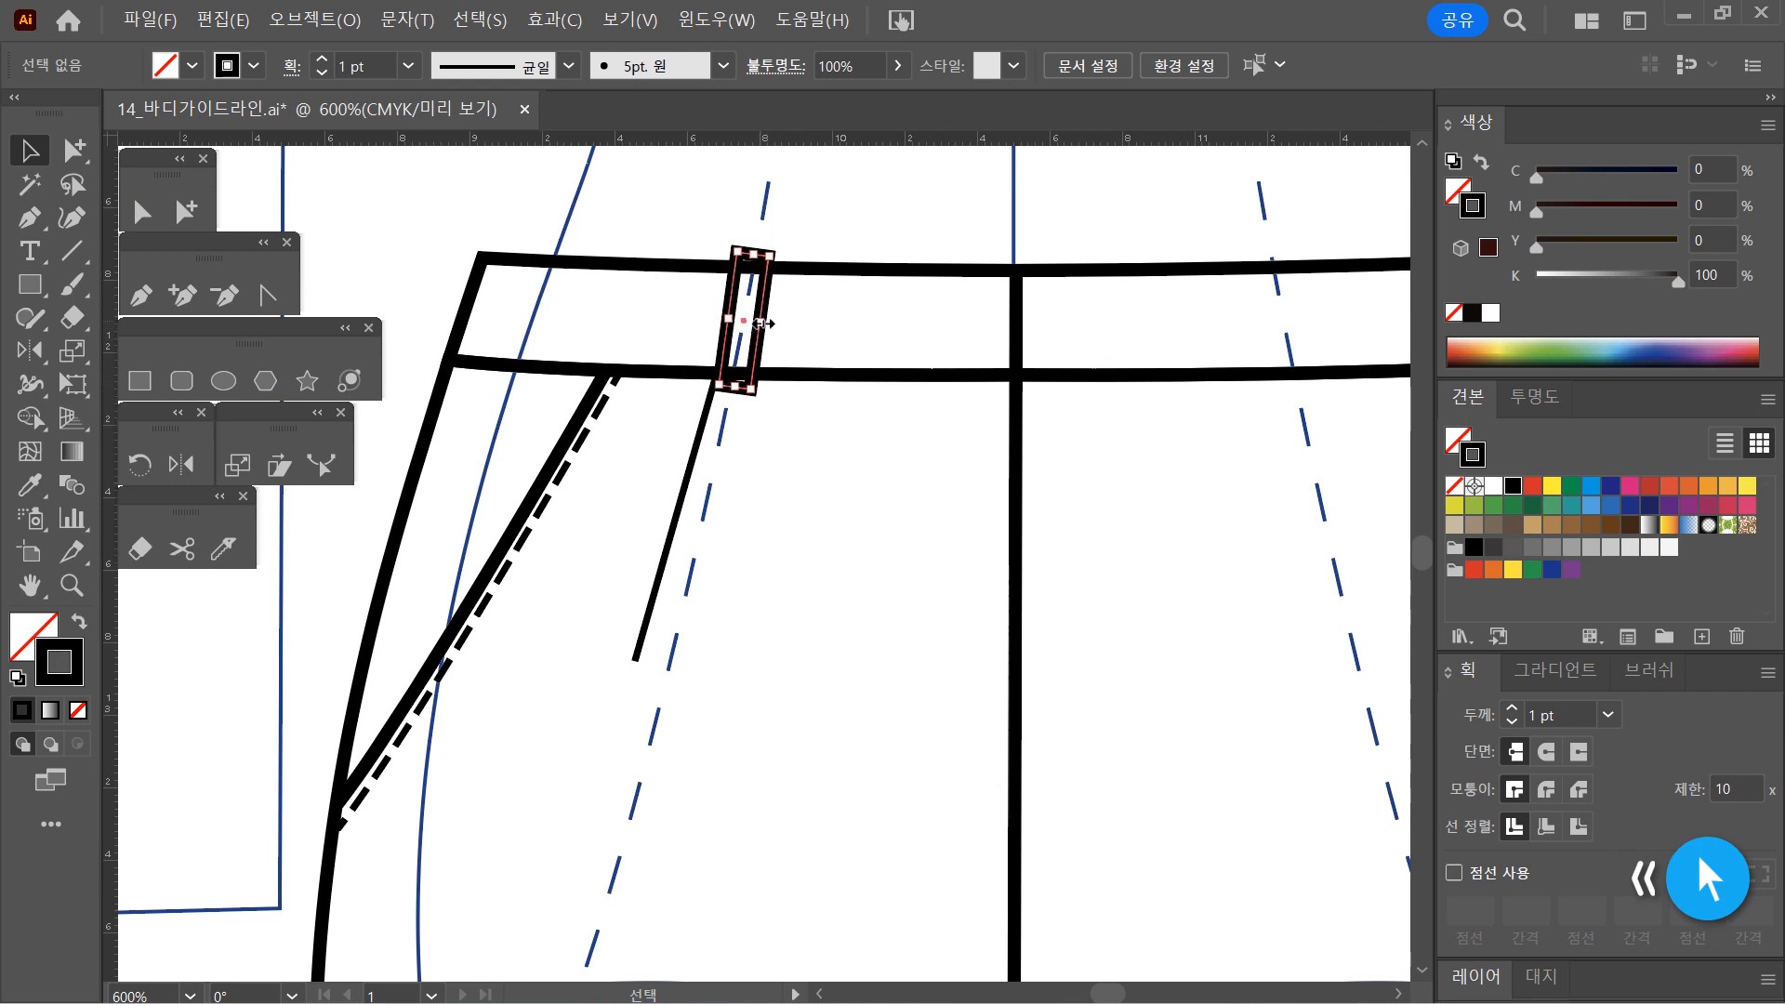
click(815, 429)
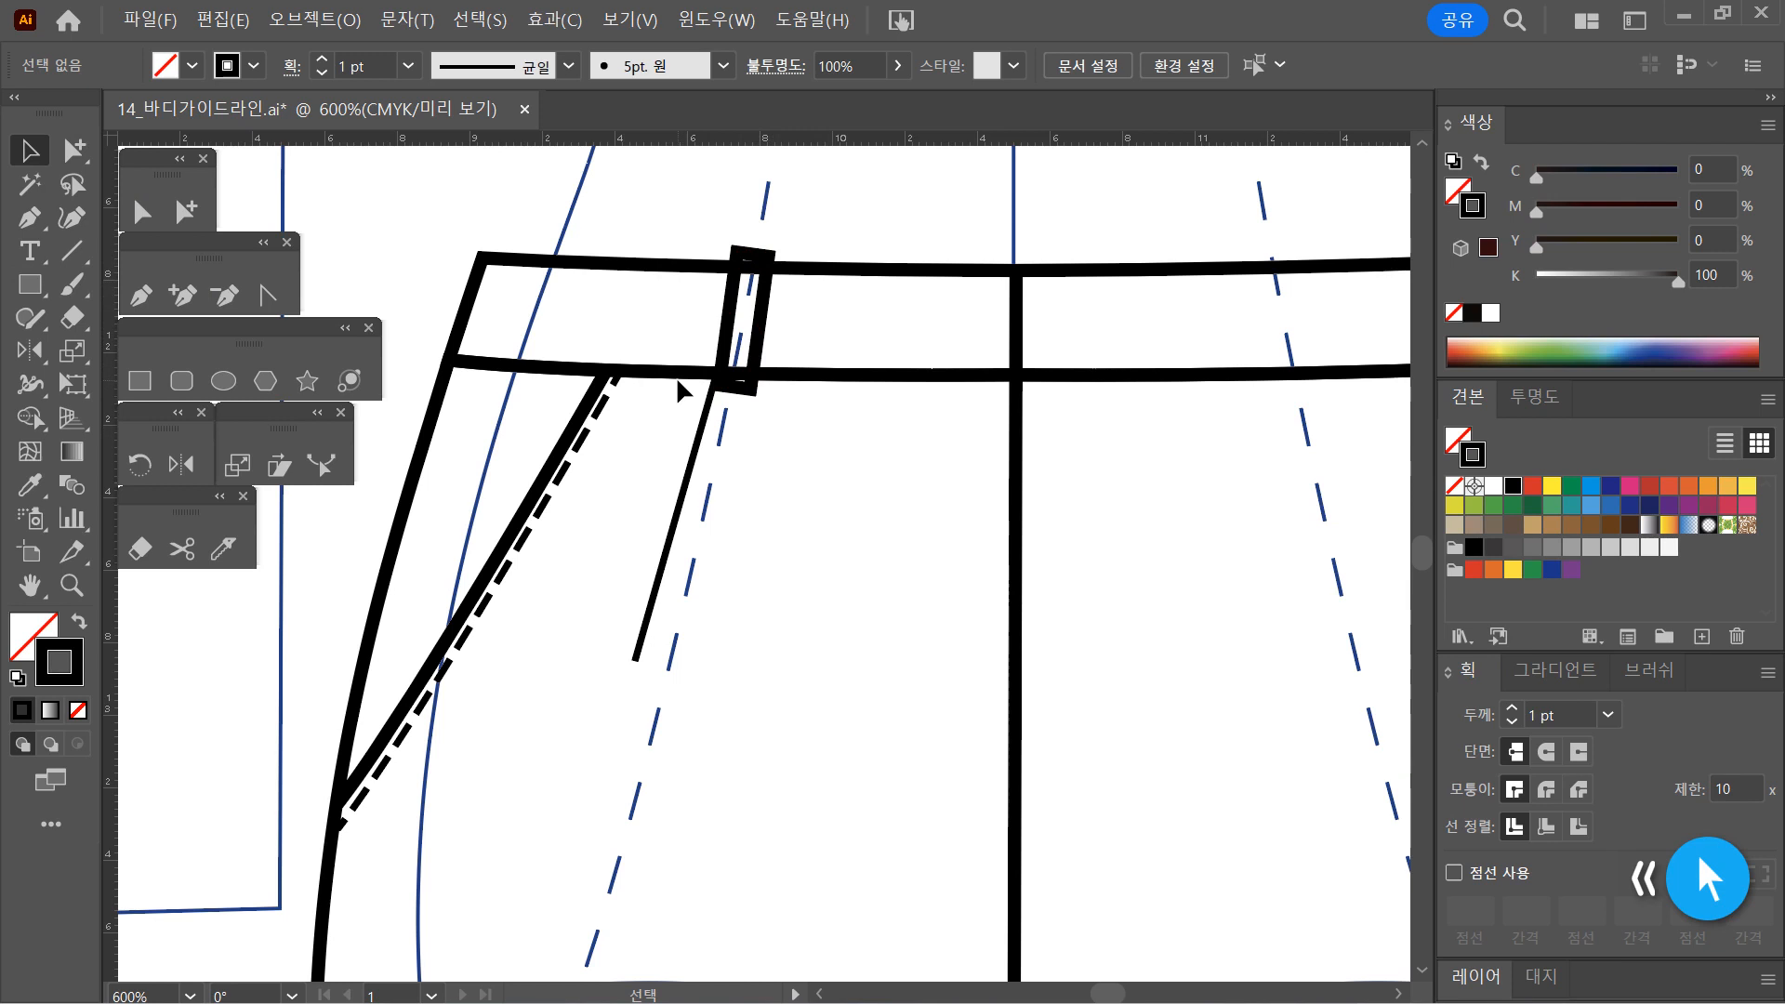
Fill the belt-loop rectangle with white so it covers the waistband lines behind it
click(734, 325)
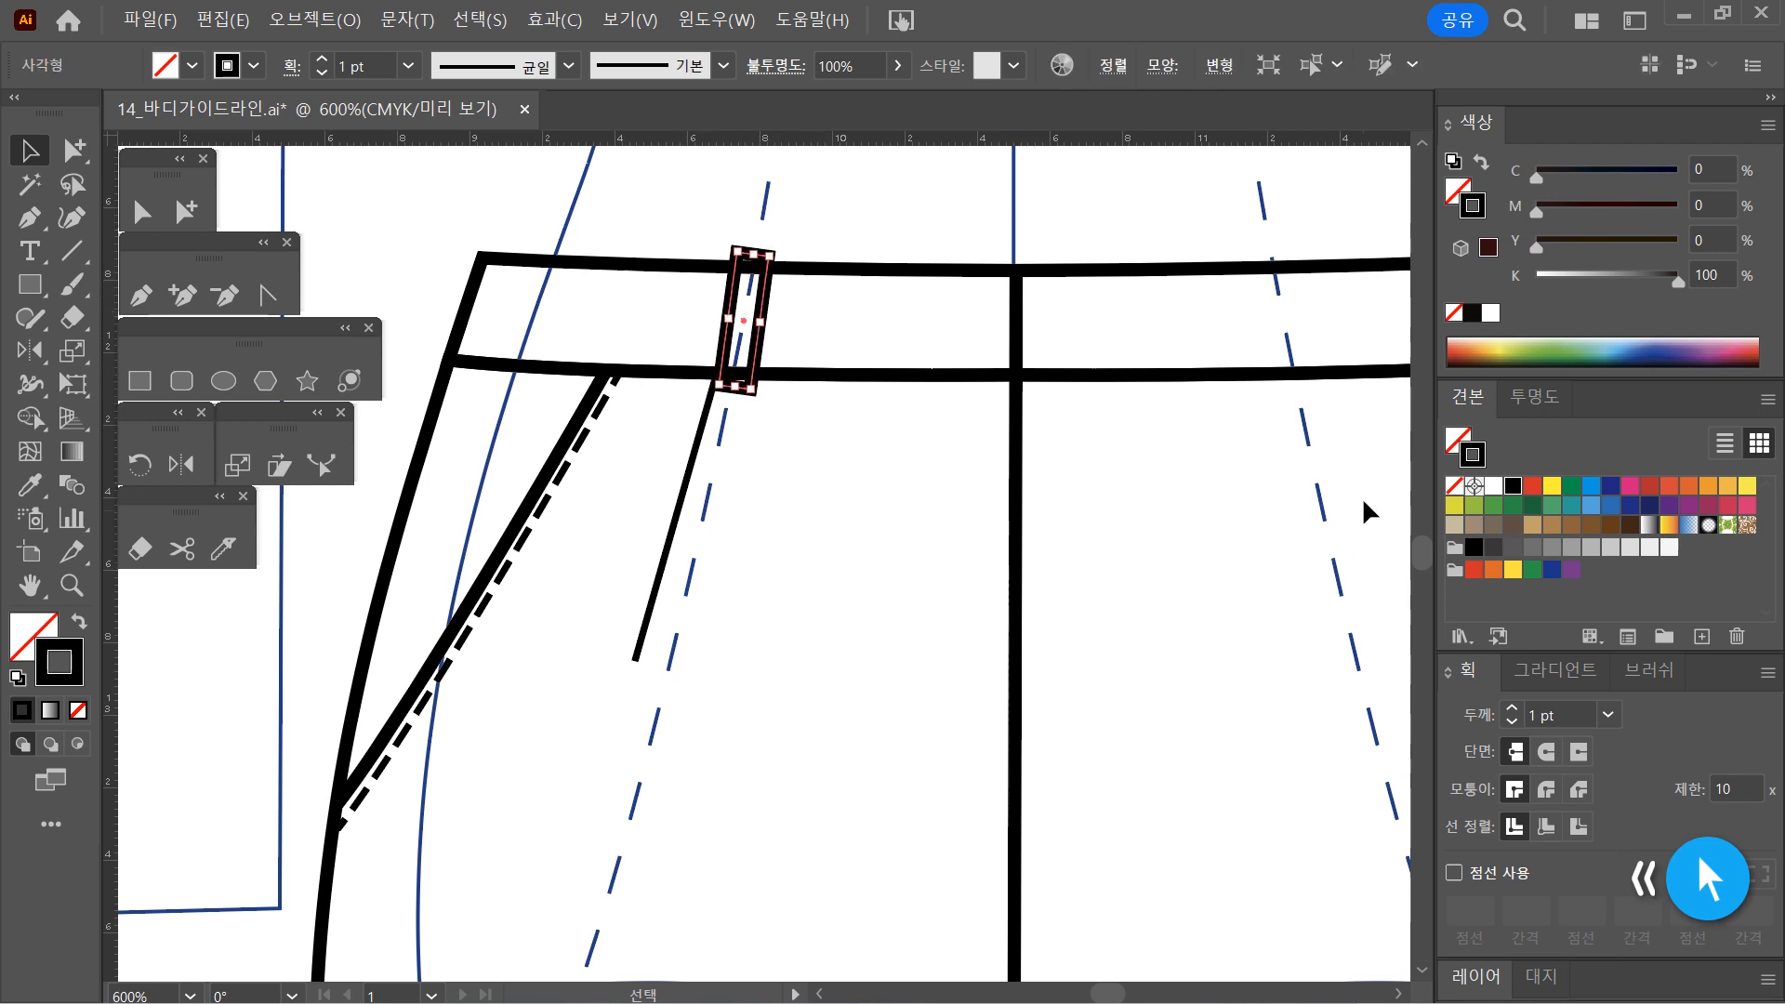
click(1494, 485)
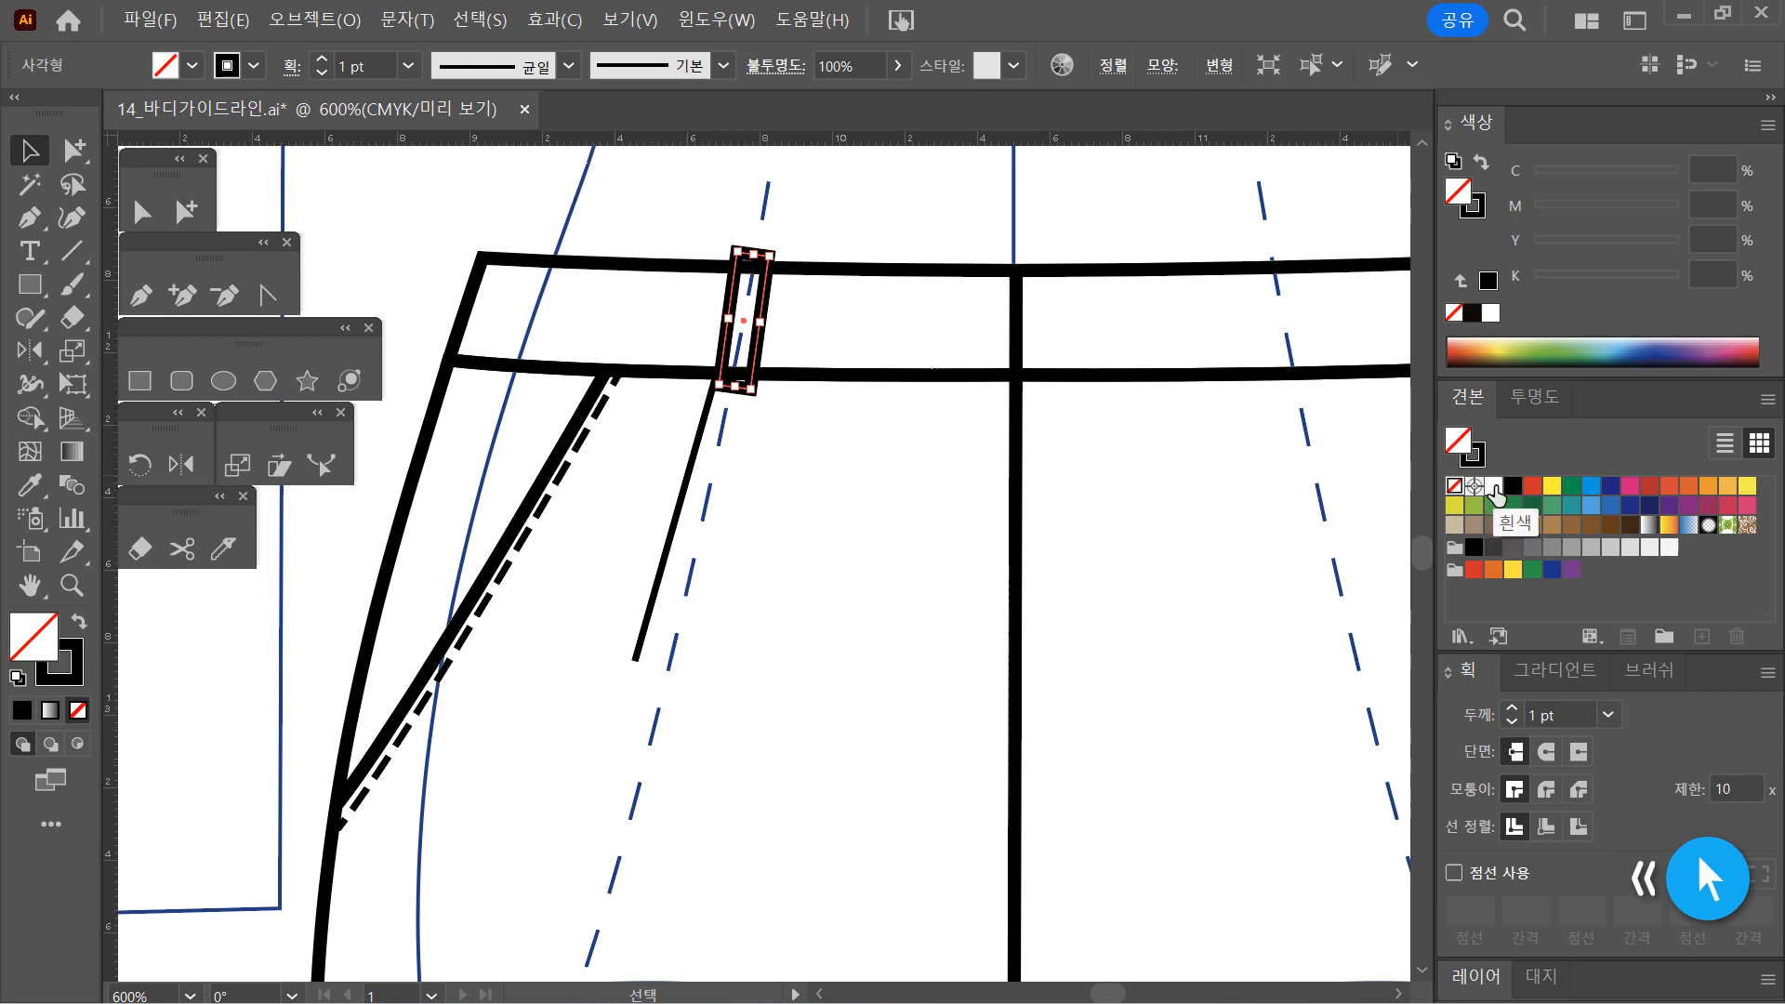
click(1149, 575)
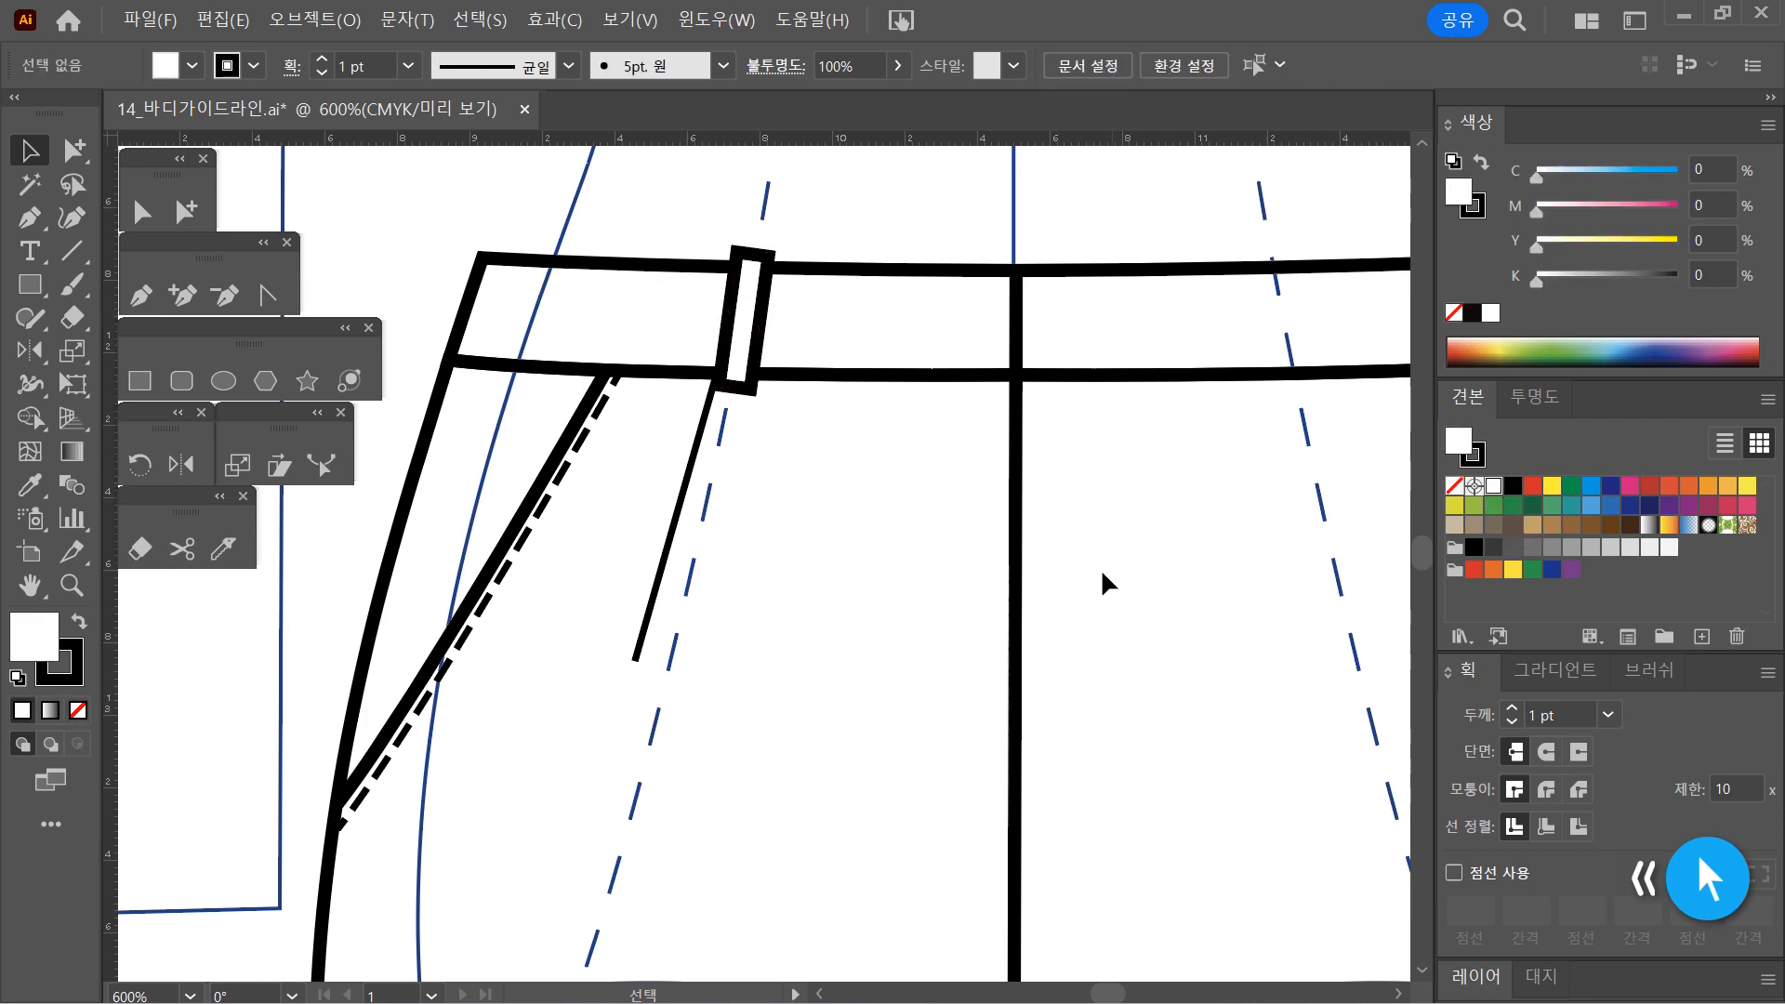
Give the belt-loop rectangle's stroke round corner joins
click(765, 318)
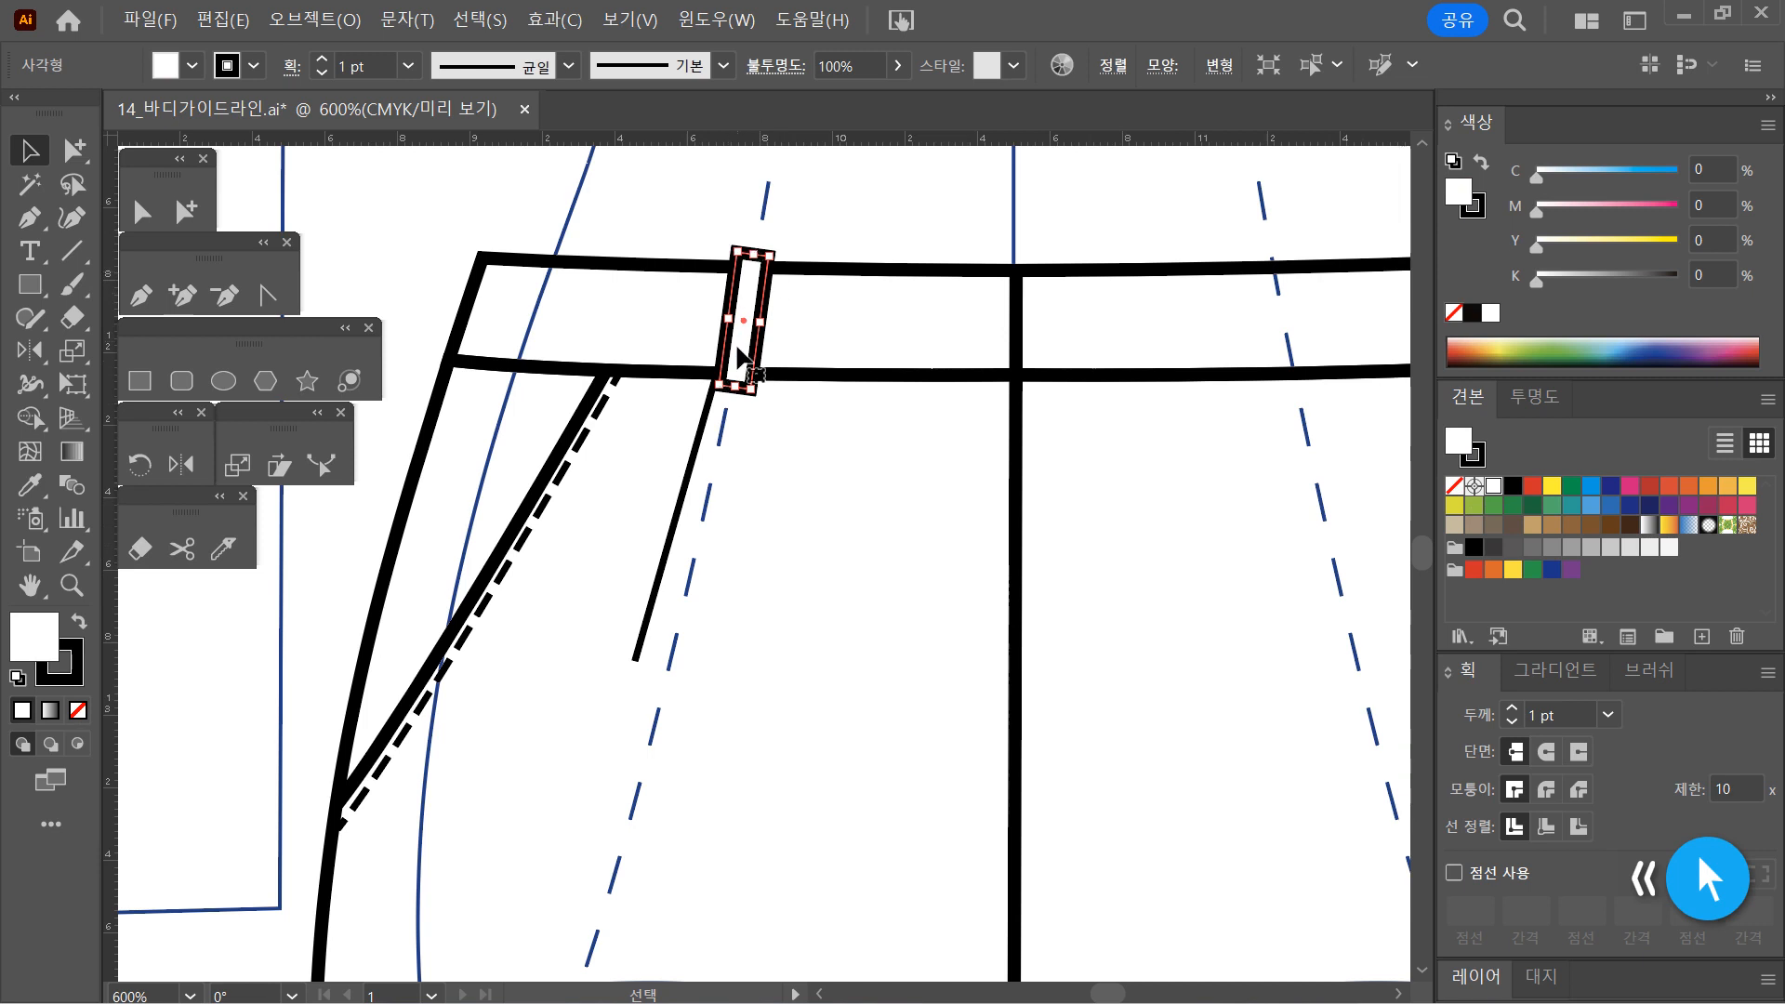
click(780, 432)
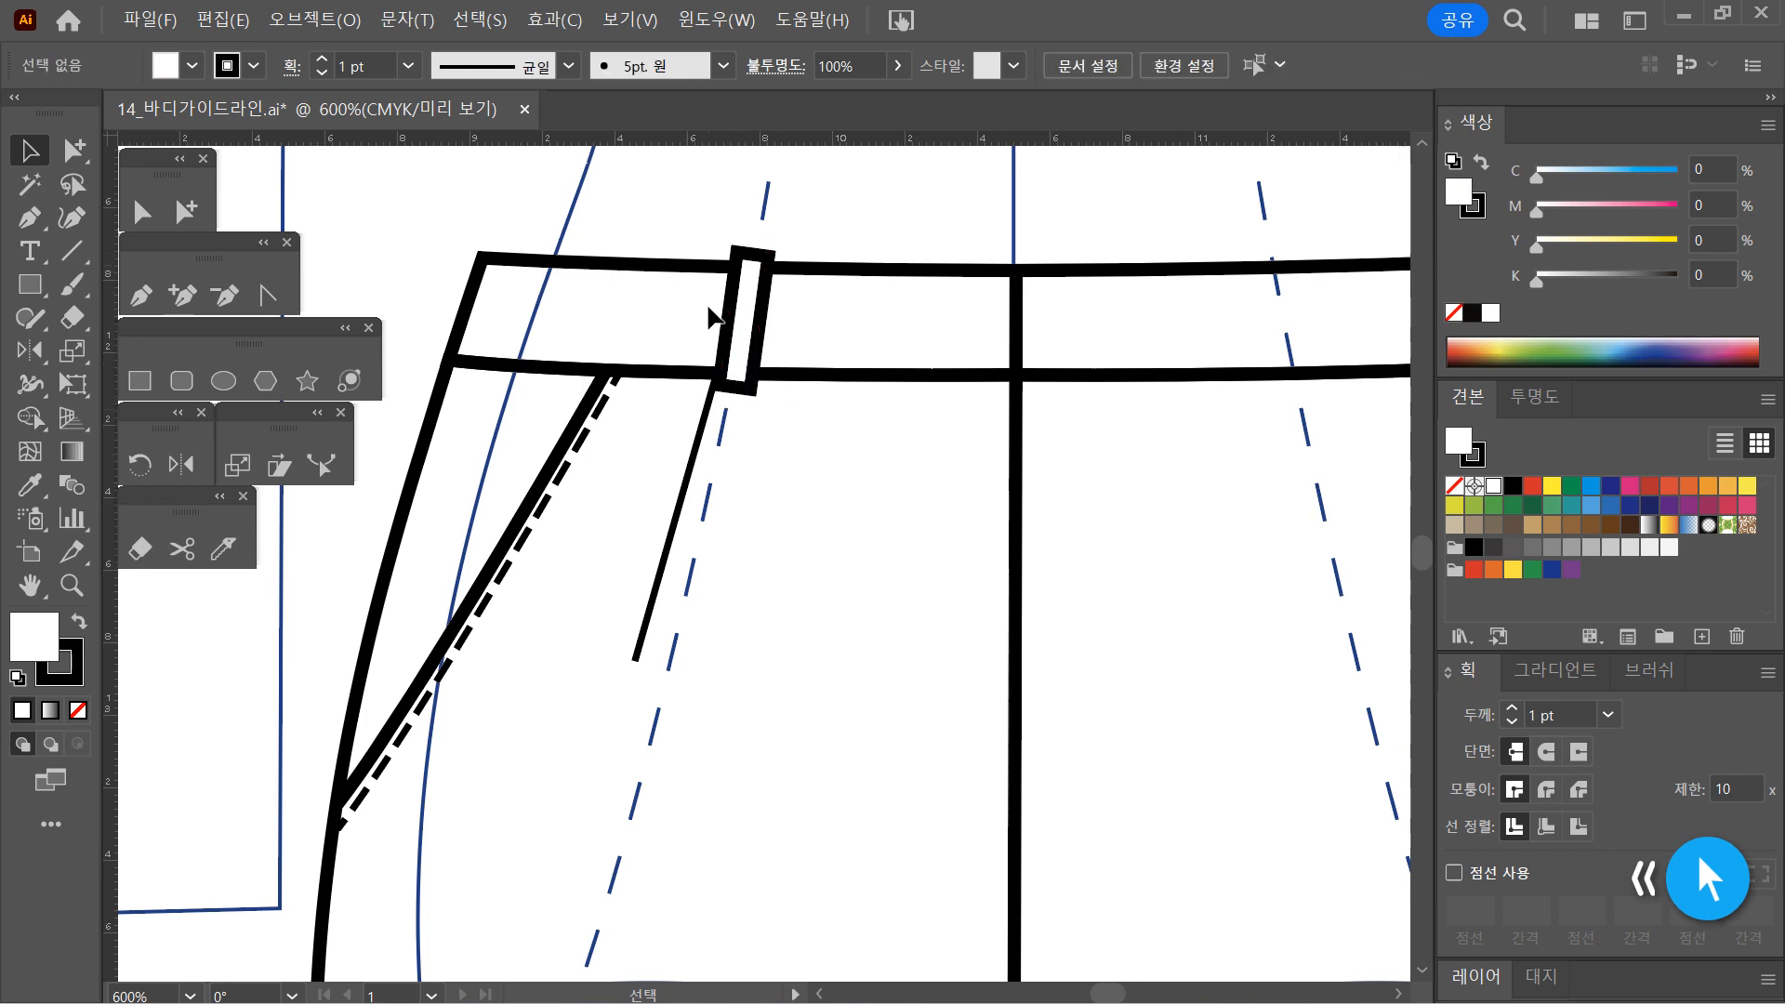
click(762, 316)
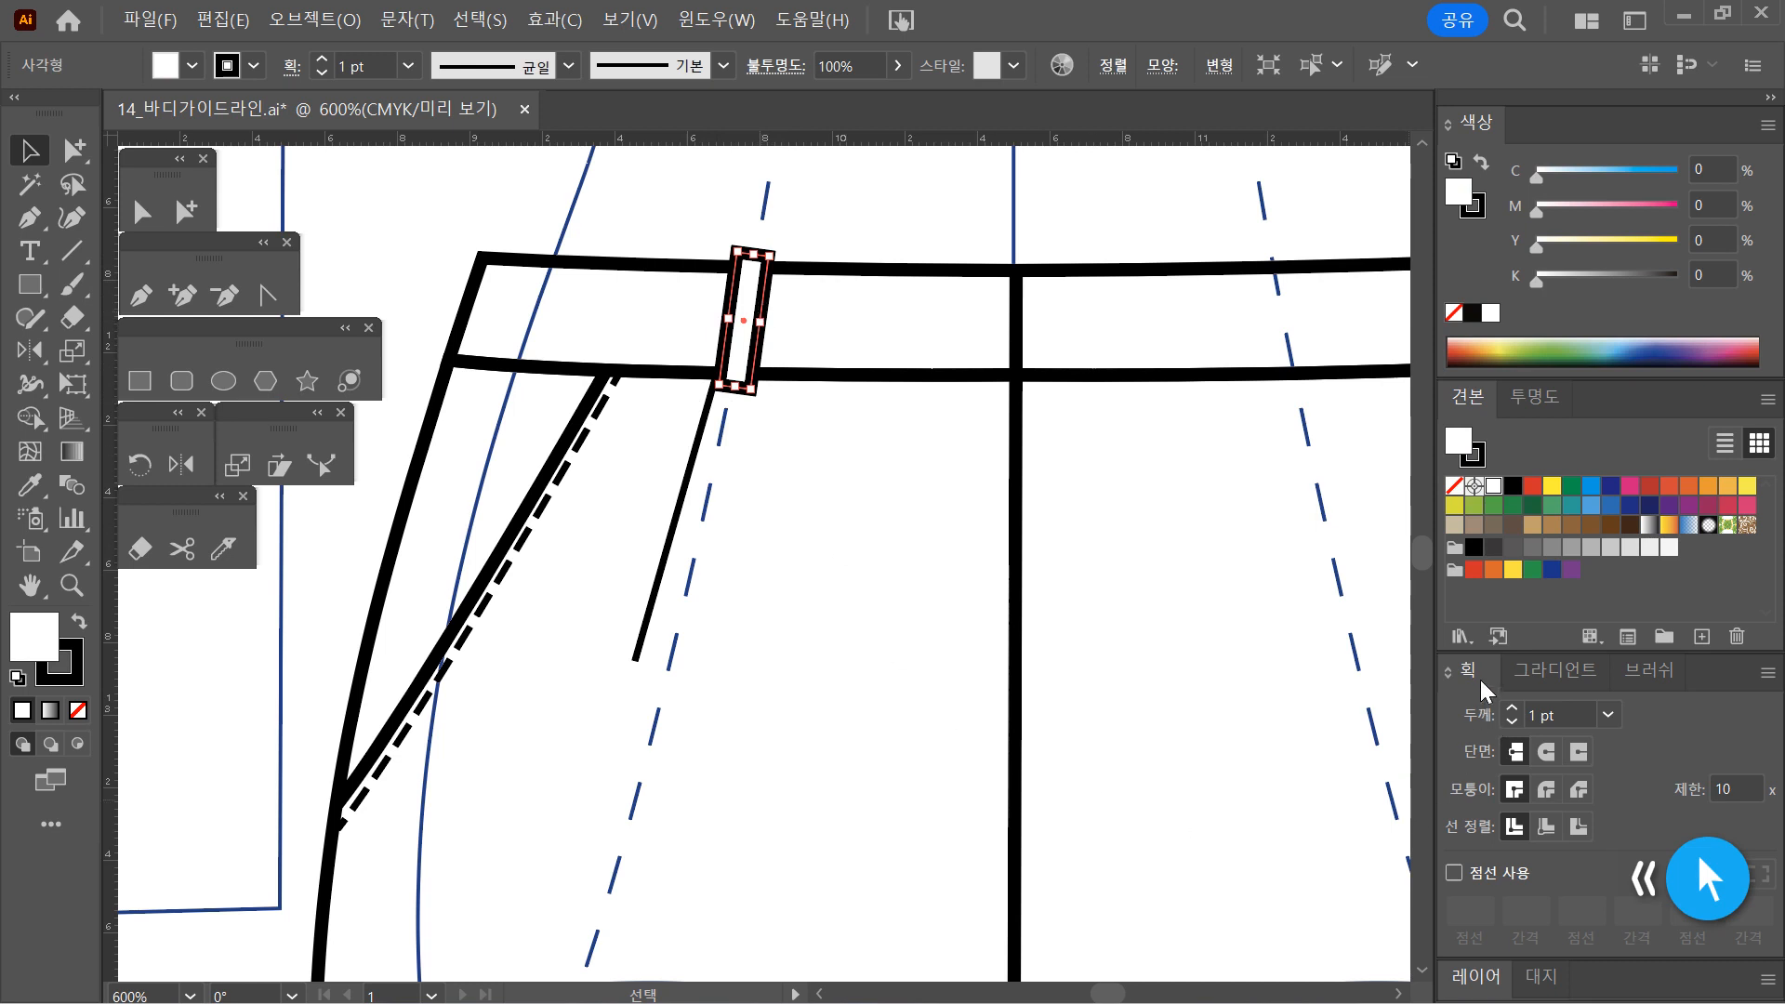
click(1544, 792)
click(842, 562)
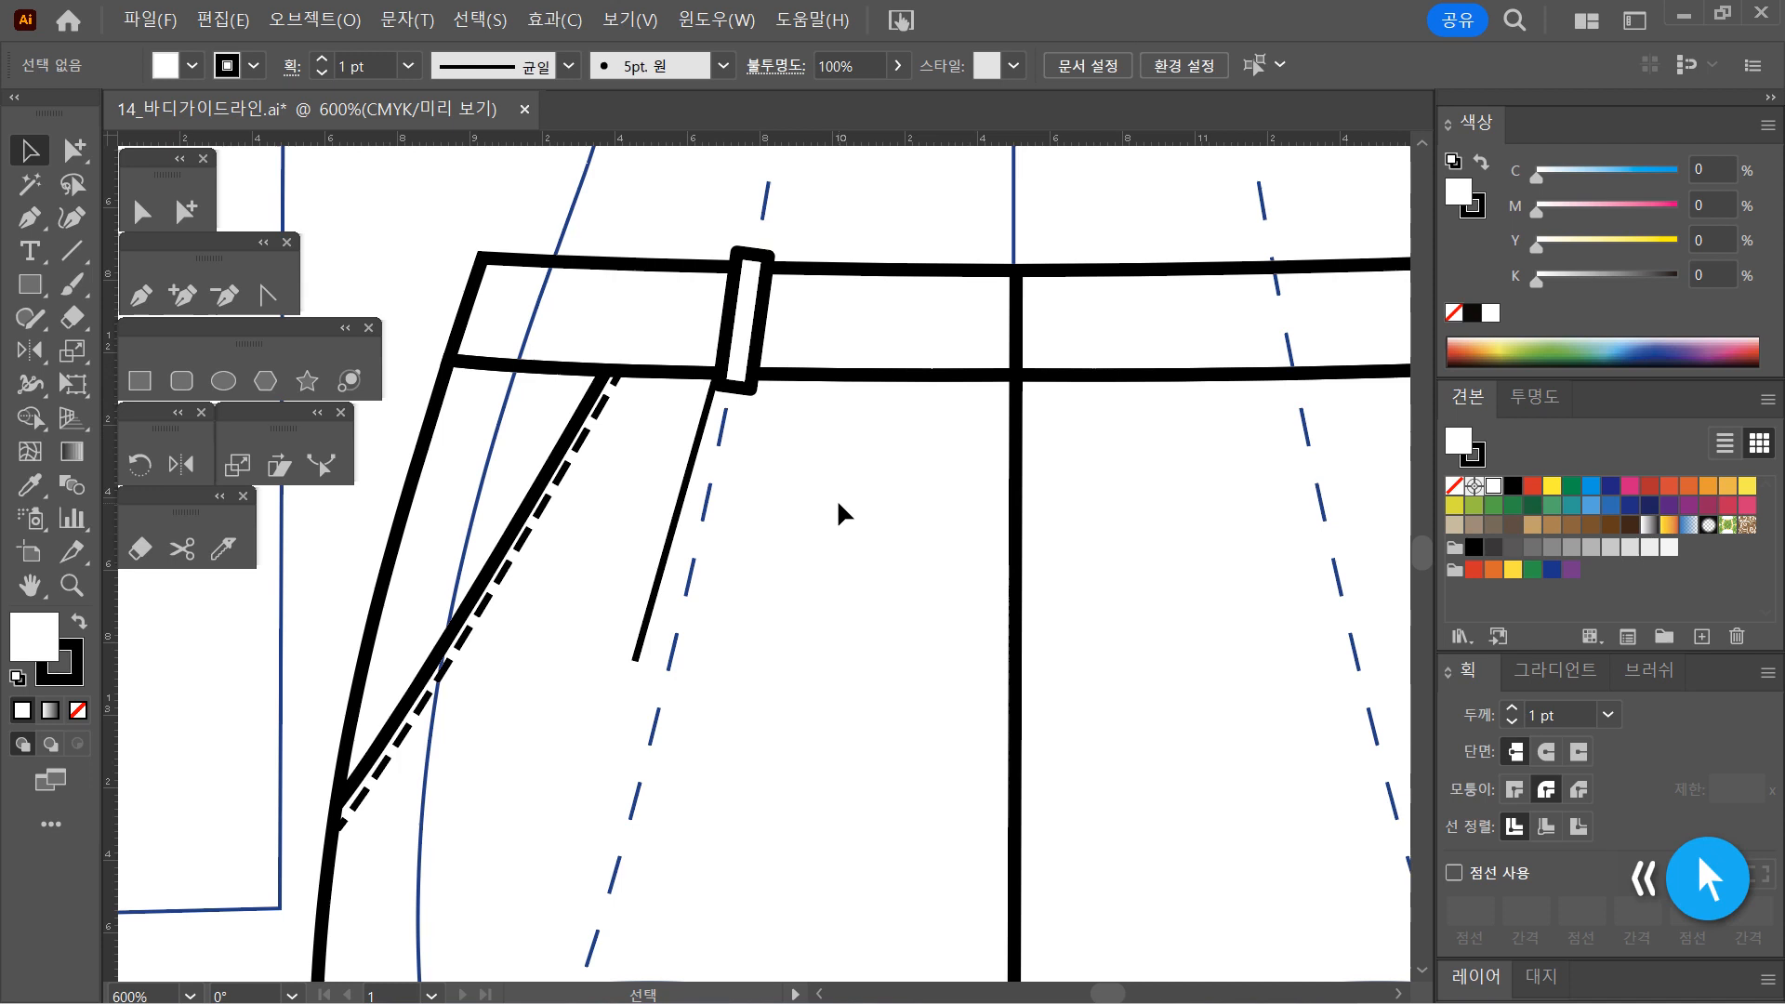
Examine the belt loop's corners up close and its placement on the whole waistband
ctrl+alt+click(846, 523)
ctrl+alt+click(794, 656)
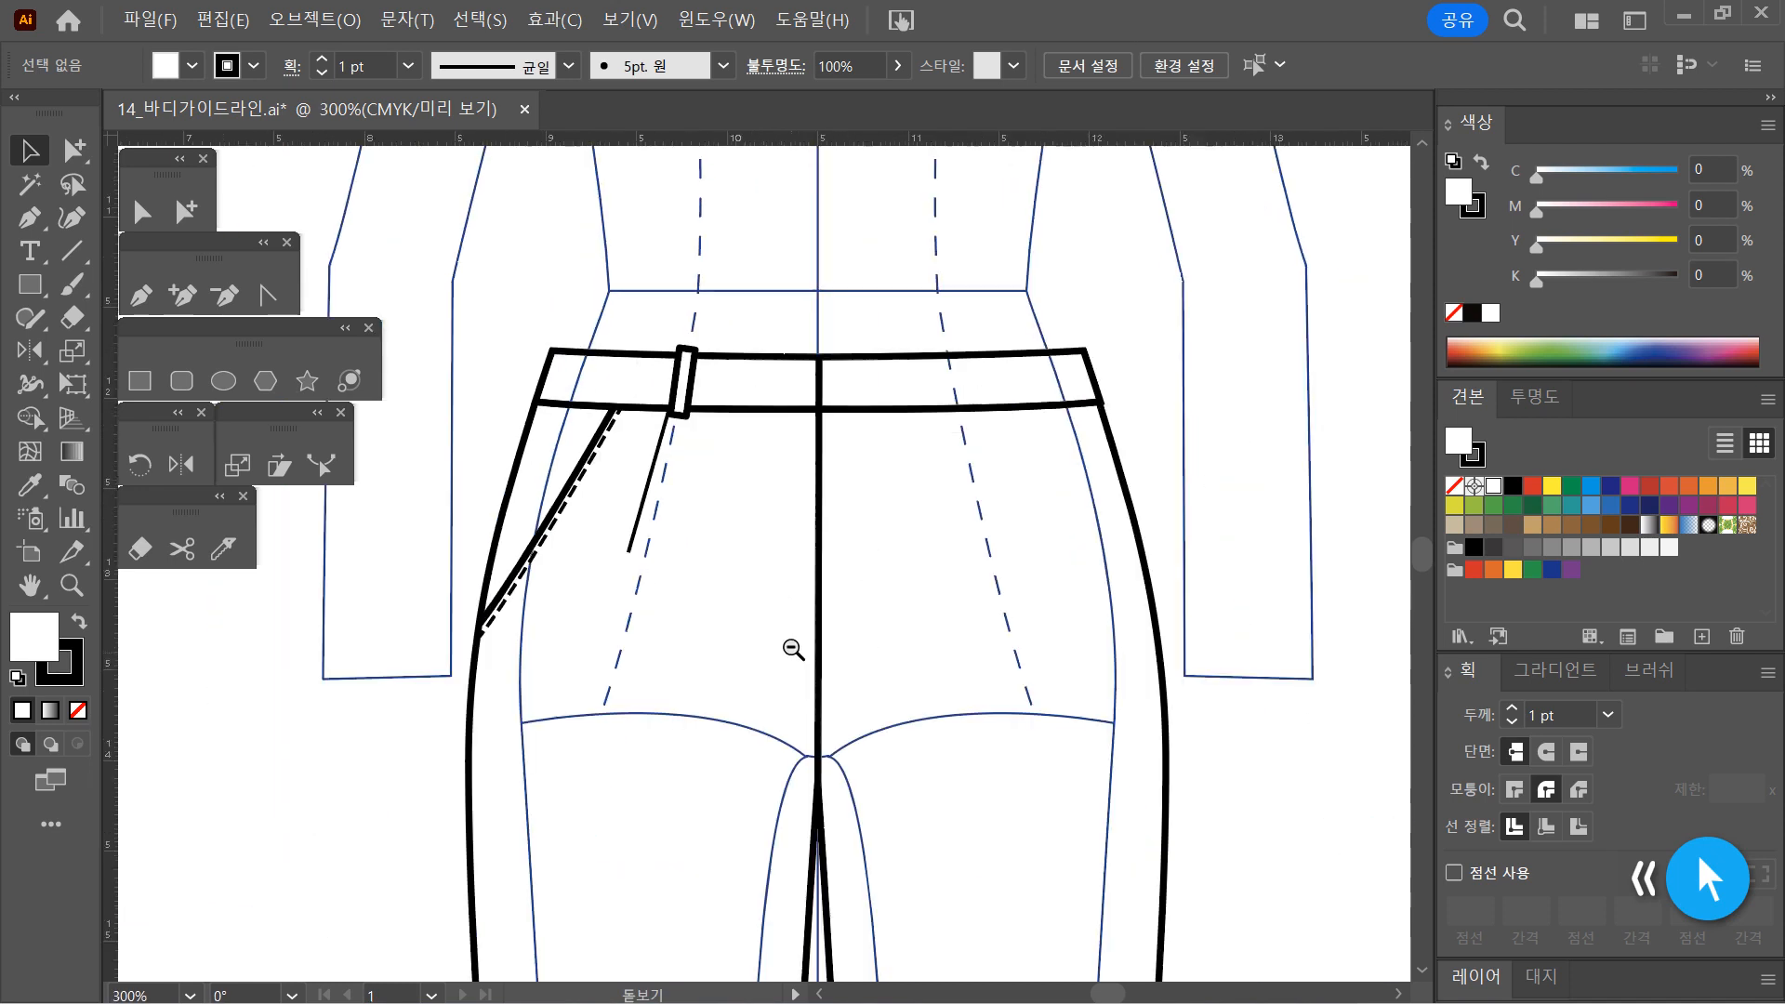
ctrl+click(769, 484)
ctrl+click(730, 504)
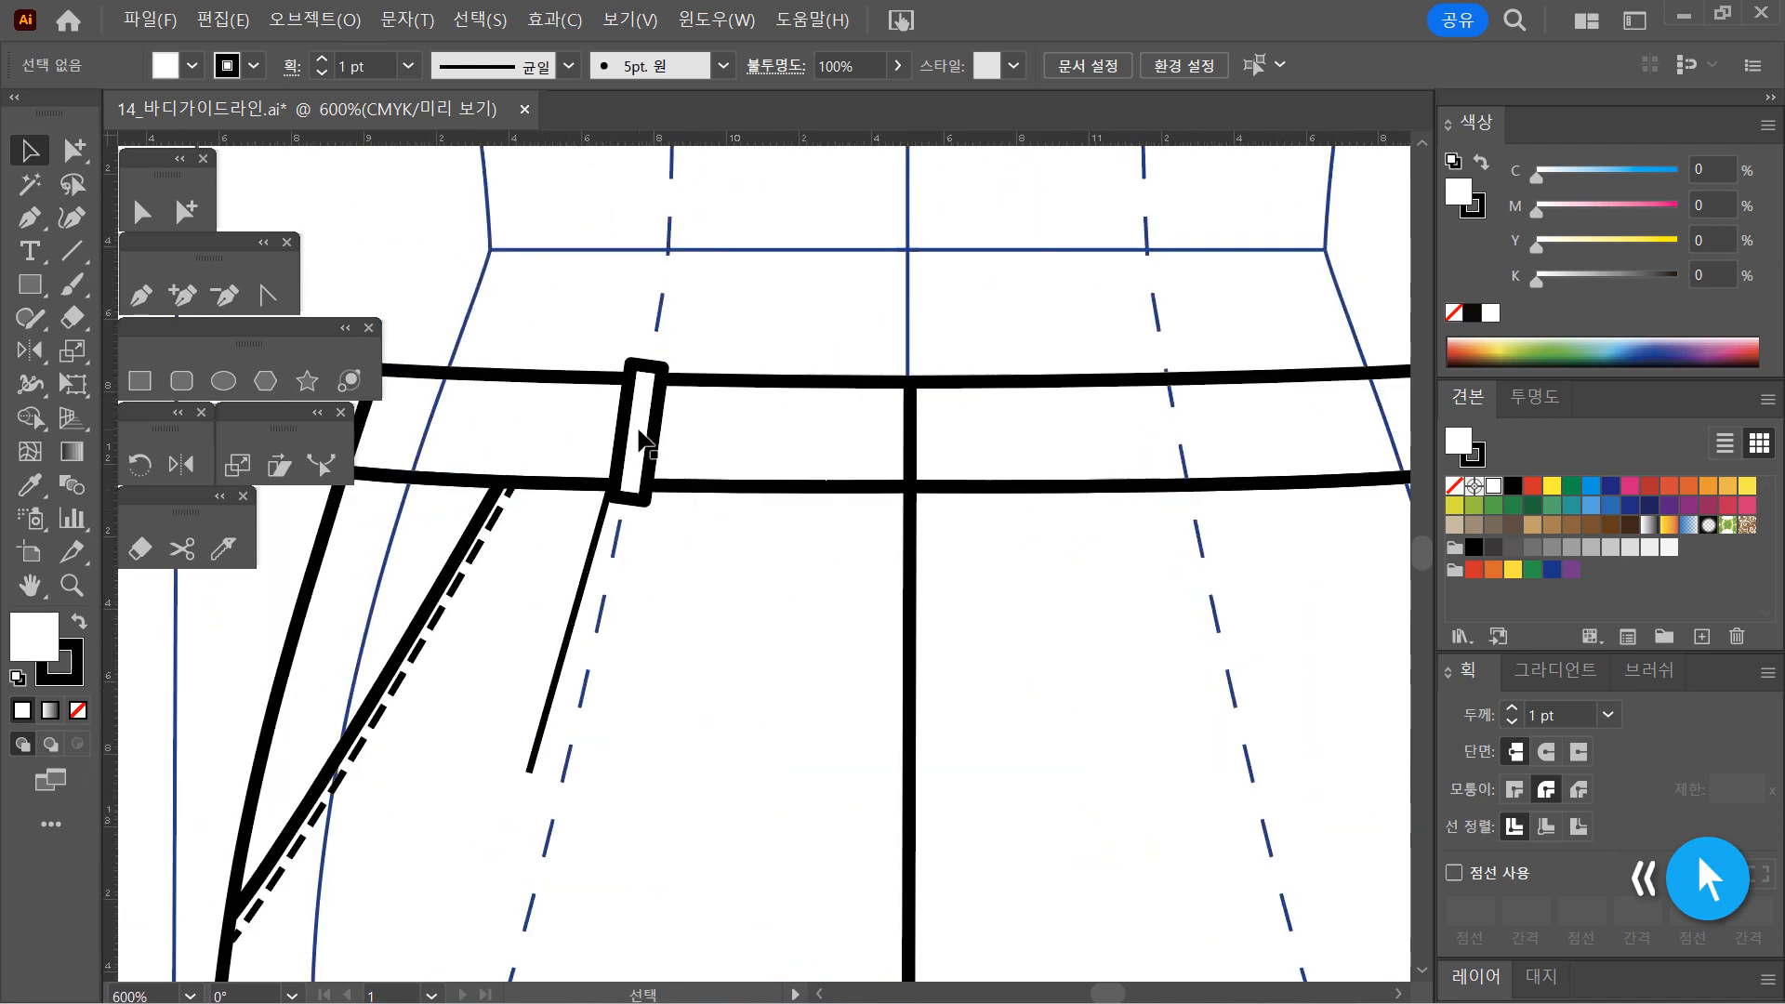
click(648, 450)
click(770, 637)
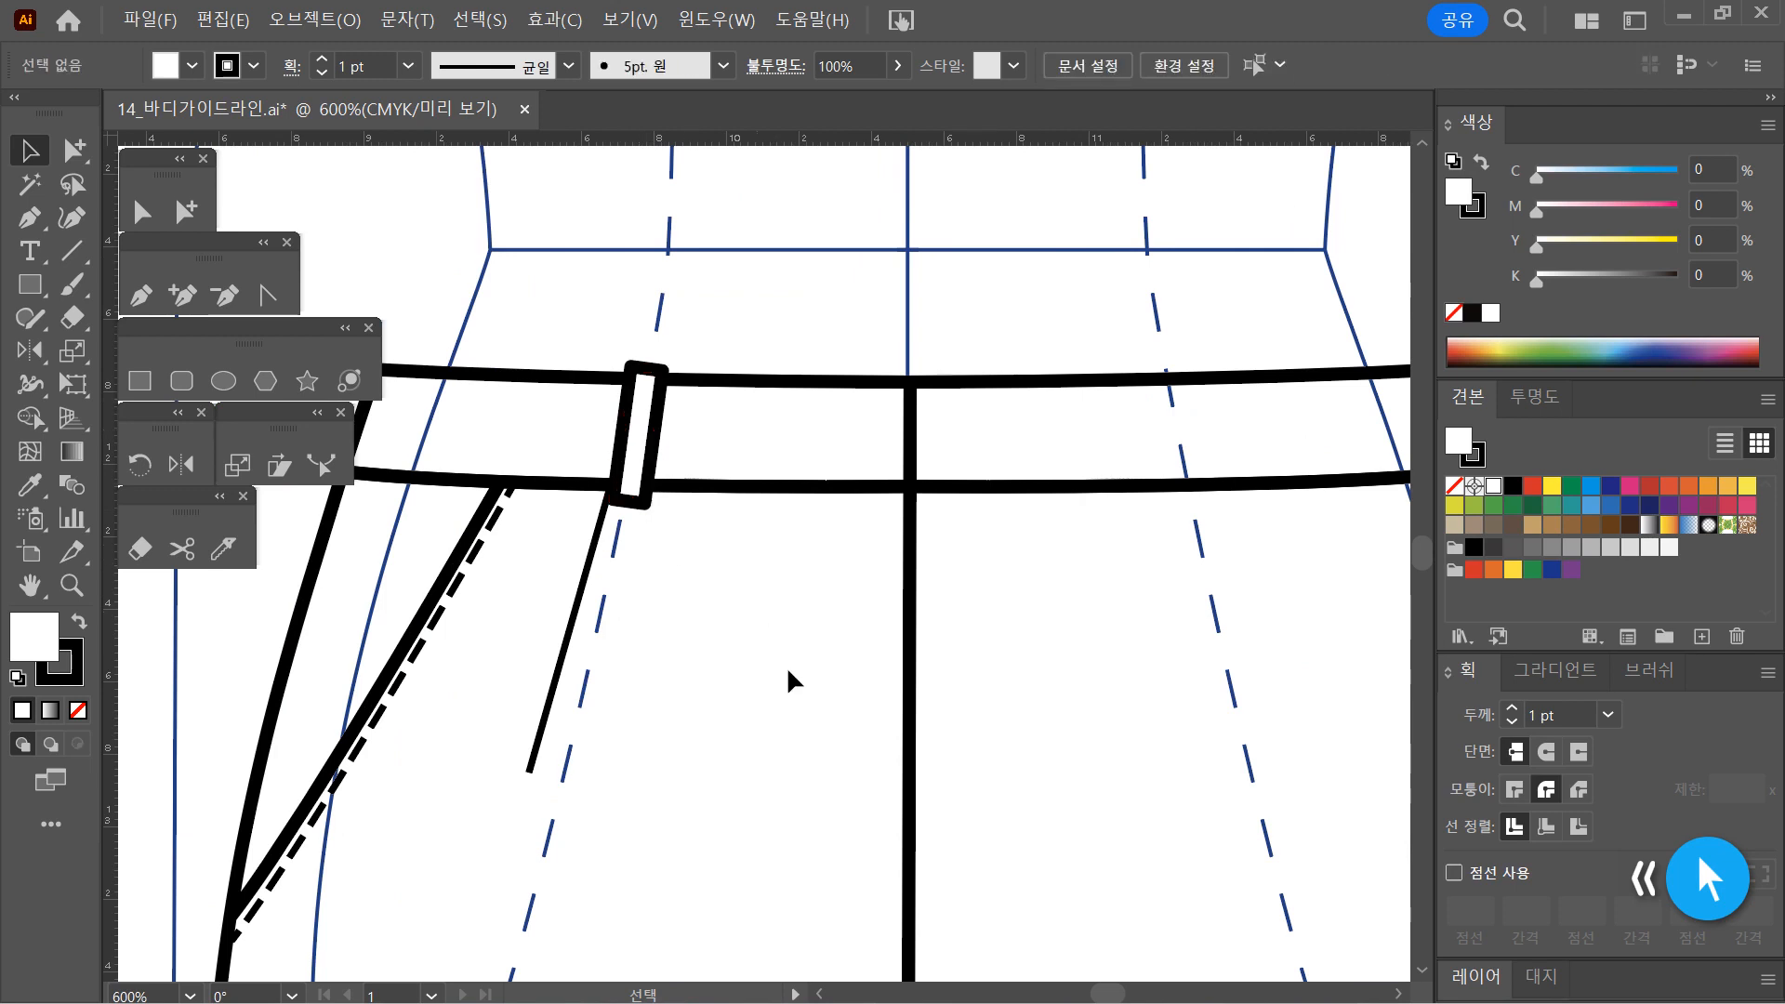
ctrl+alt+click(783, 691)
ctrl+alt+click(779, 689)
drag(726, 603, 698, 636)
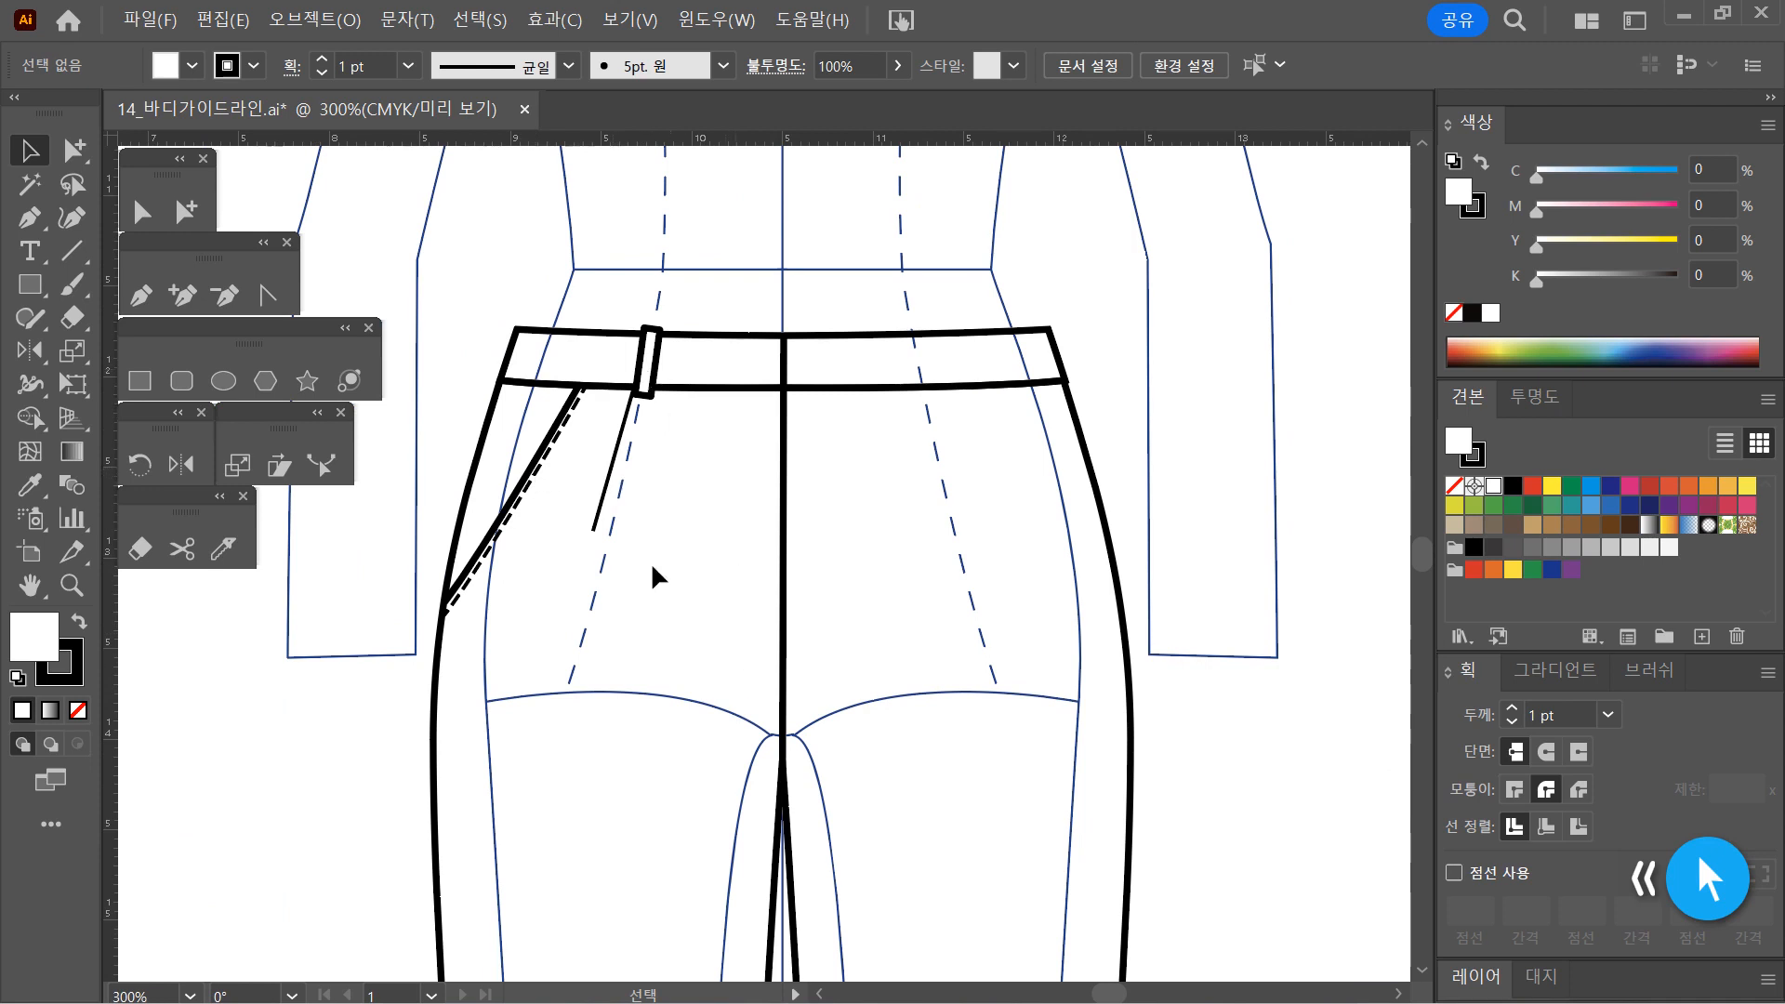
Add a text object holding the special character ← just below the belt loop, beside the dart line
scroll(686, 569, up, 2)
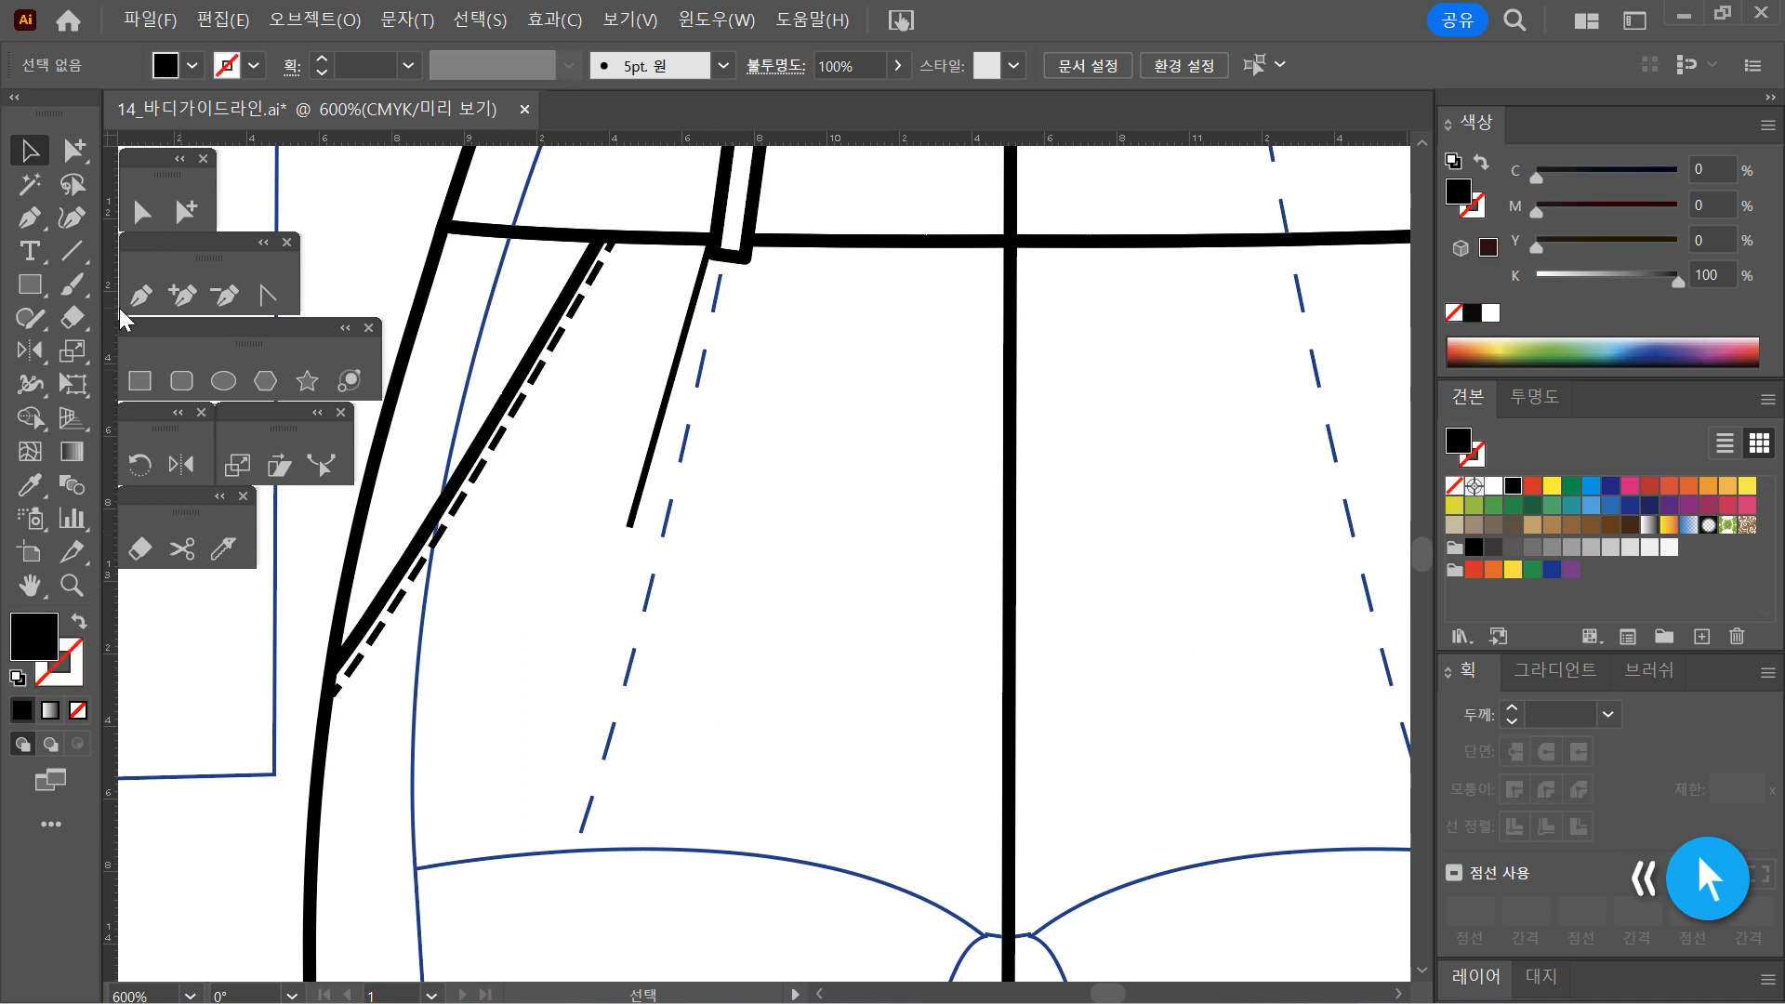
click(31, 250)
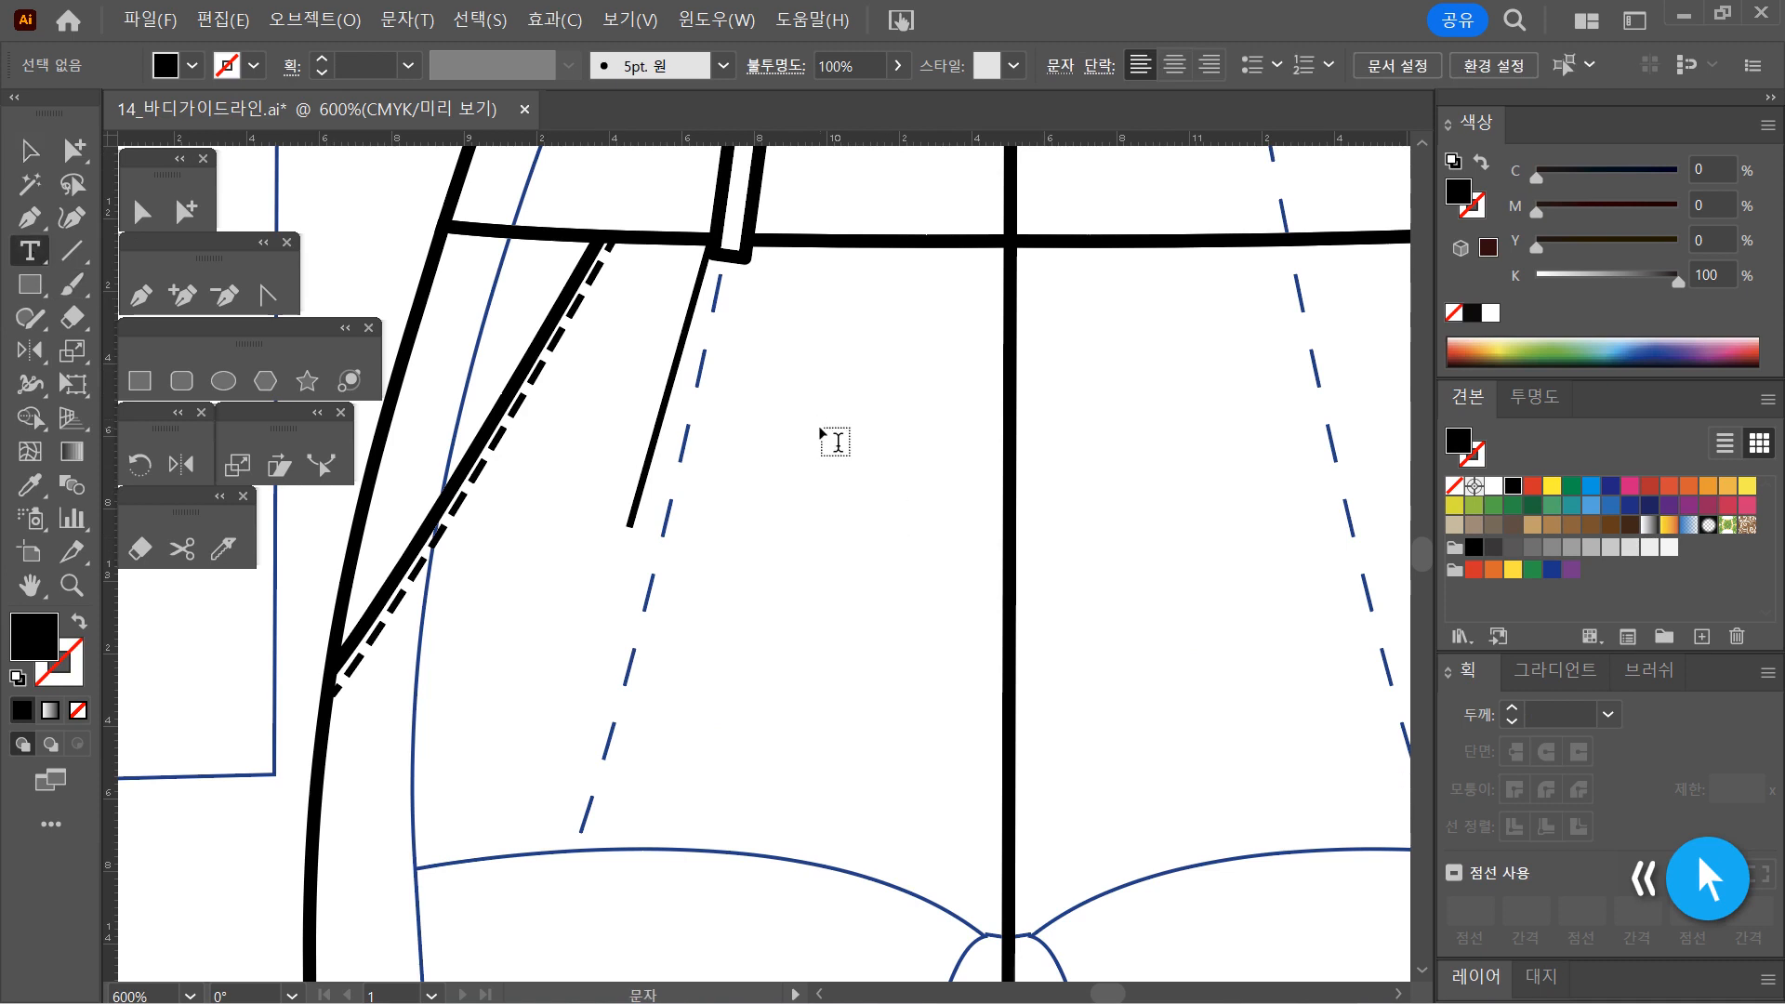
click(718, 423)
text(ㅁ)
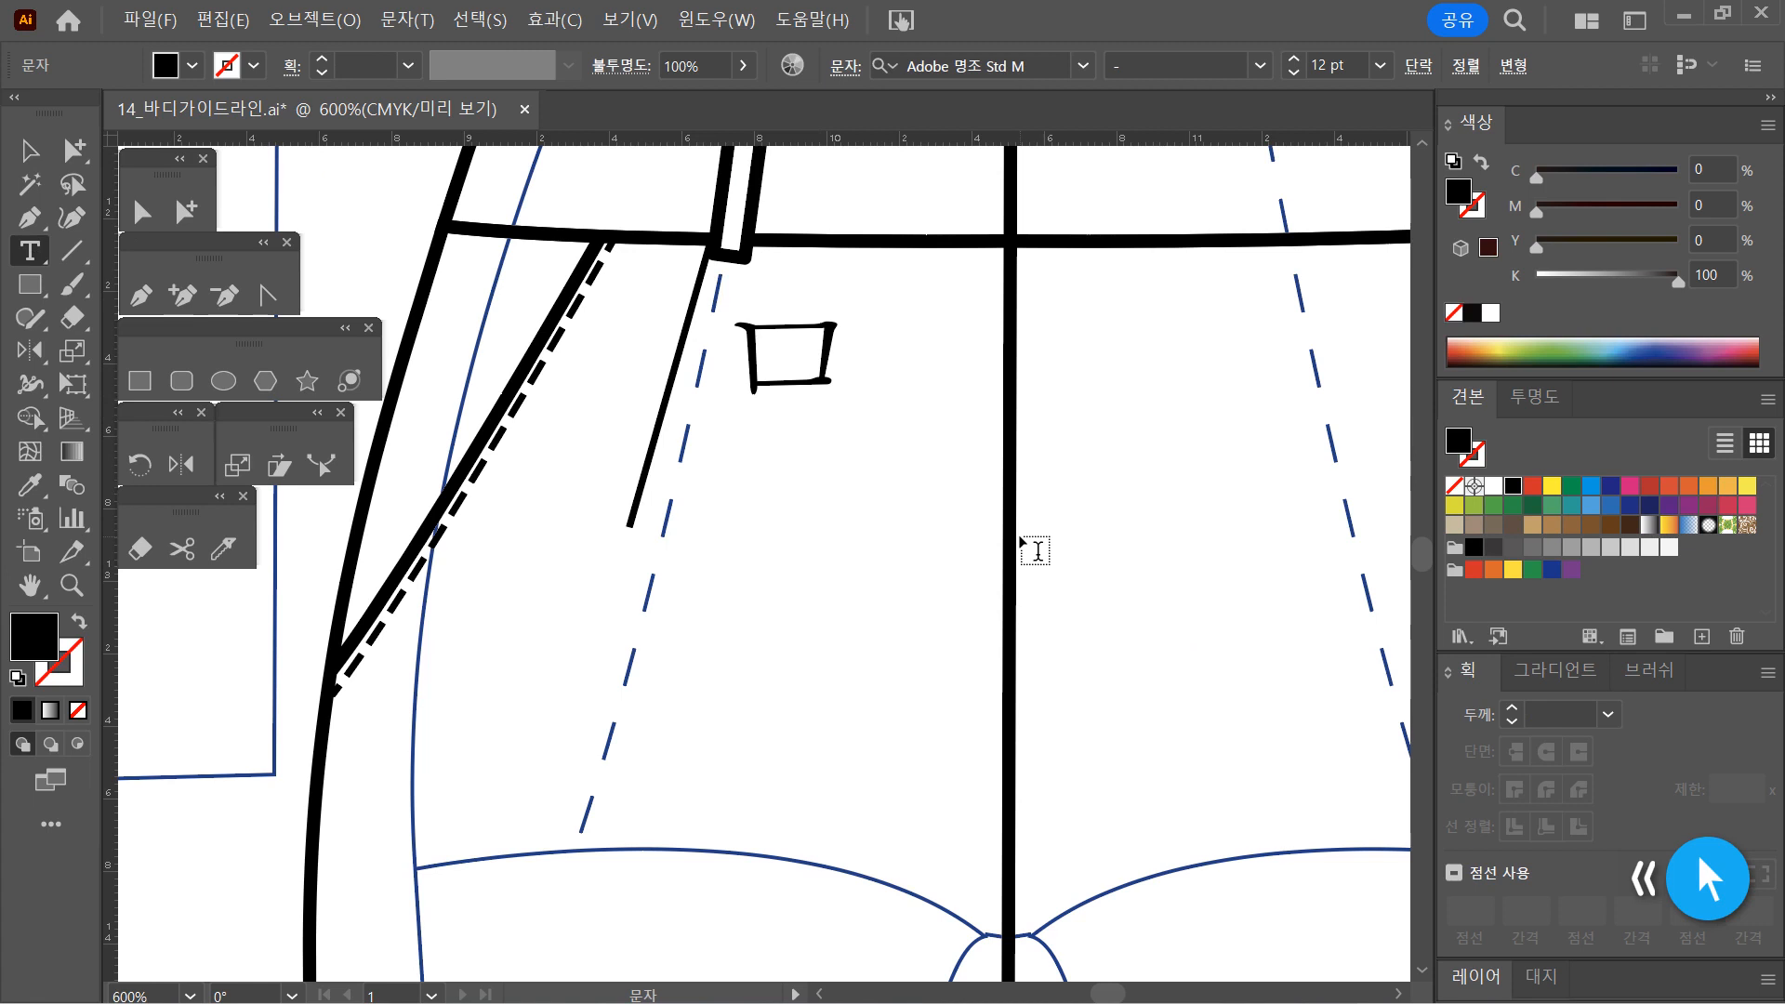
key(Hangul_Hanja)
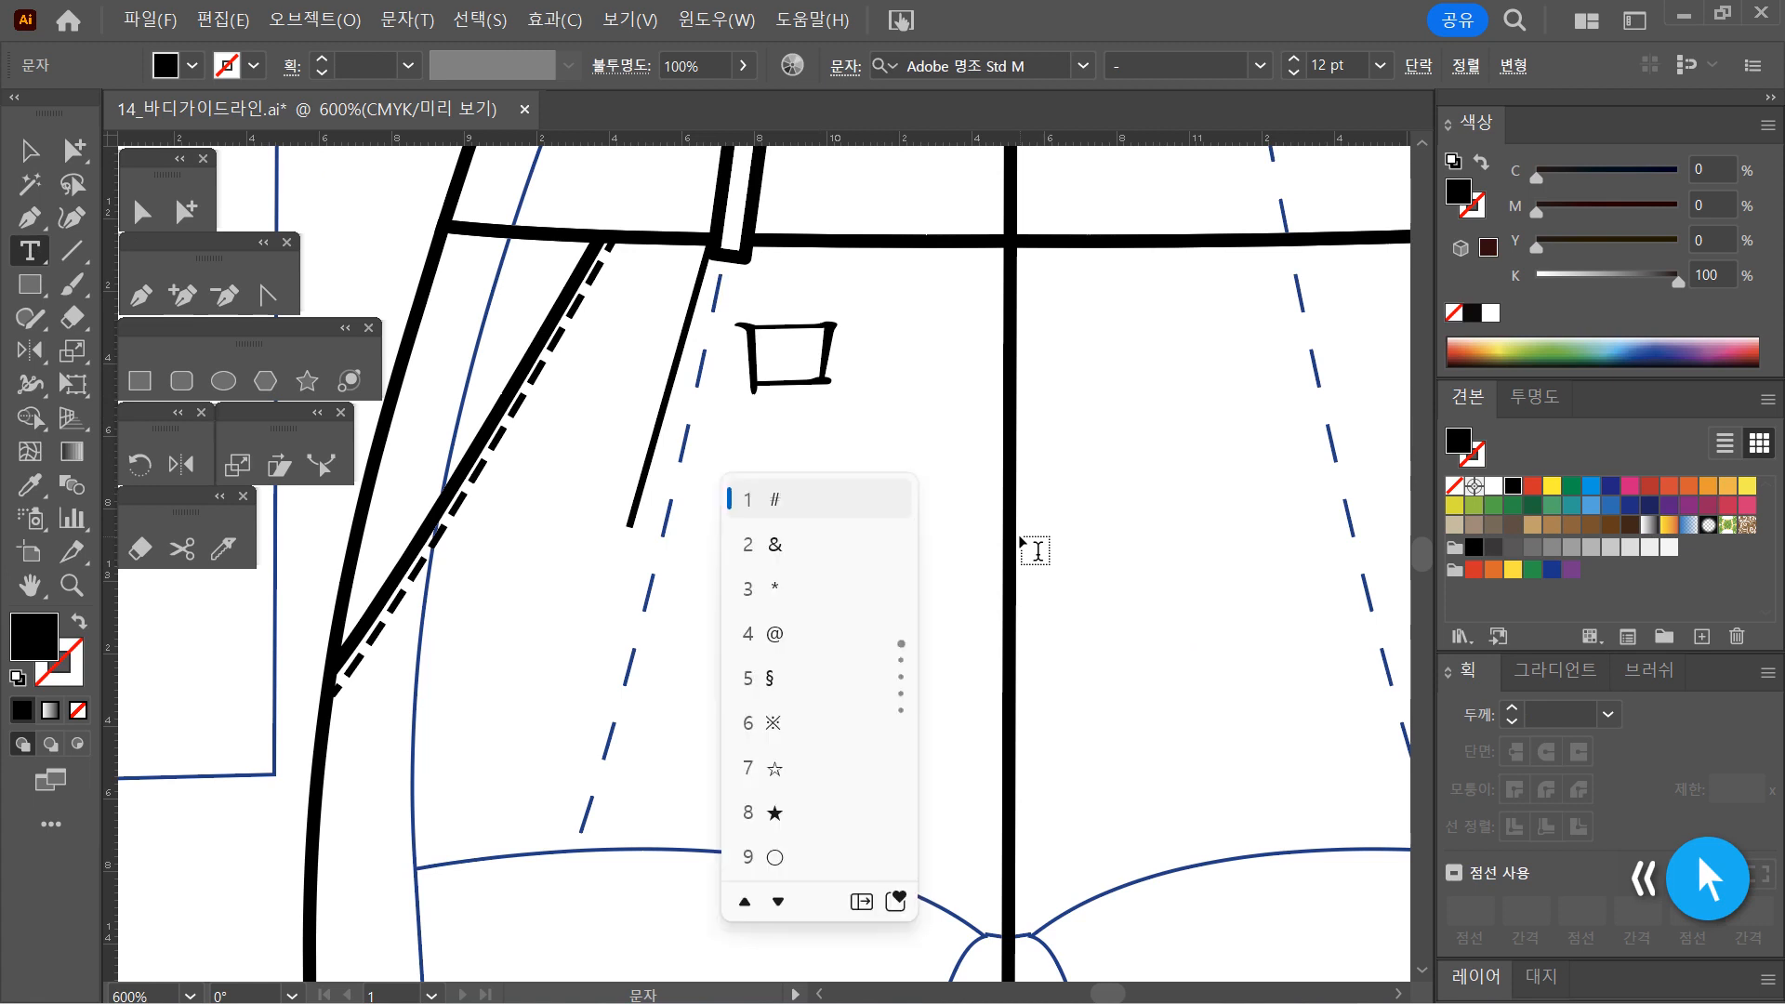
click(783, 904)
click(783, 904)
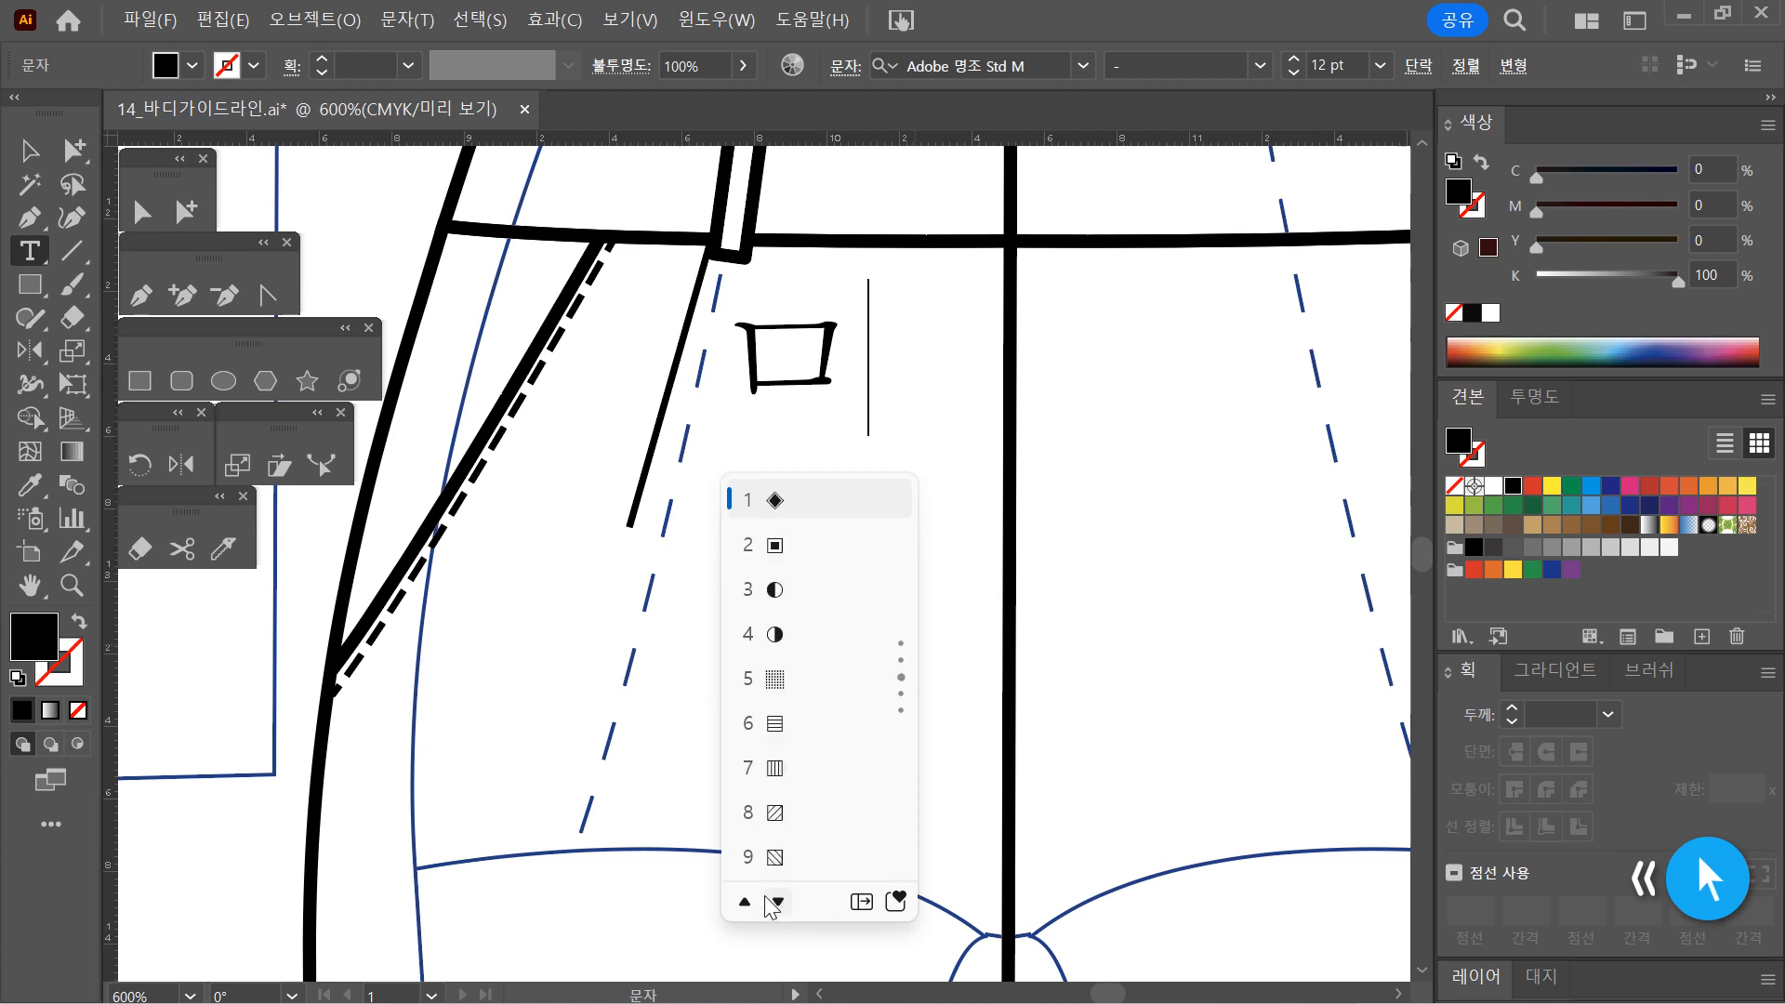
click(745, 902)
click(746, 902)
click(747, 902)
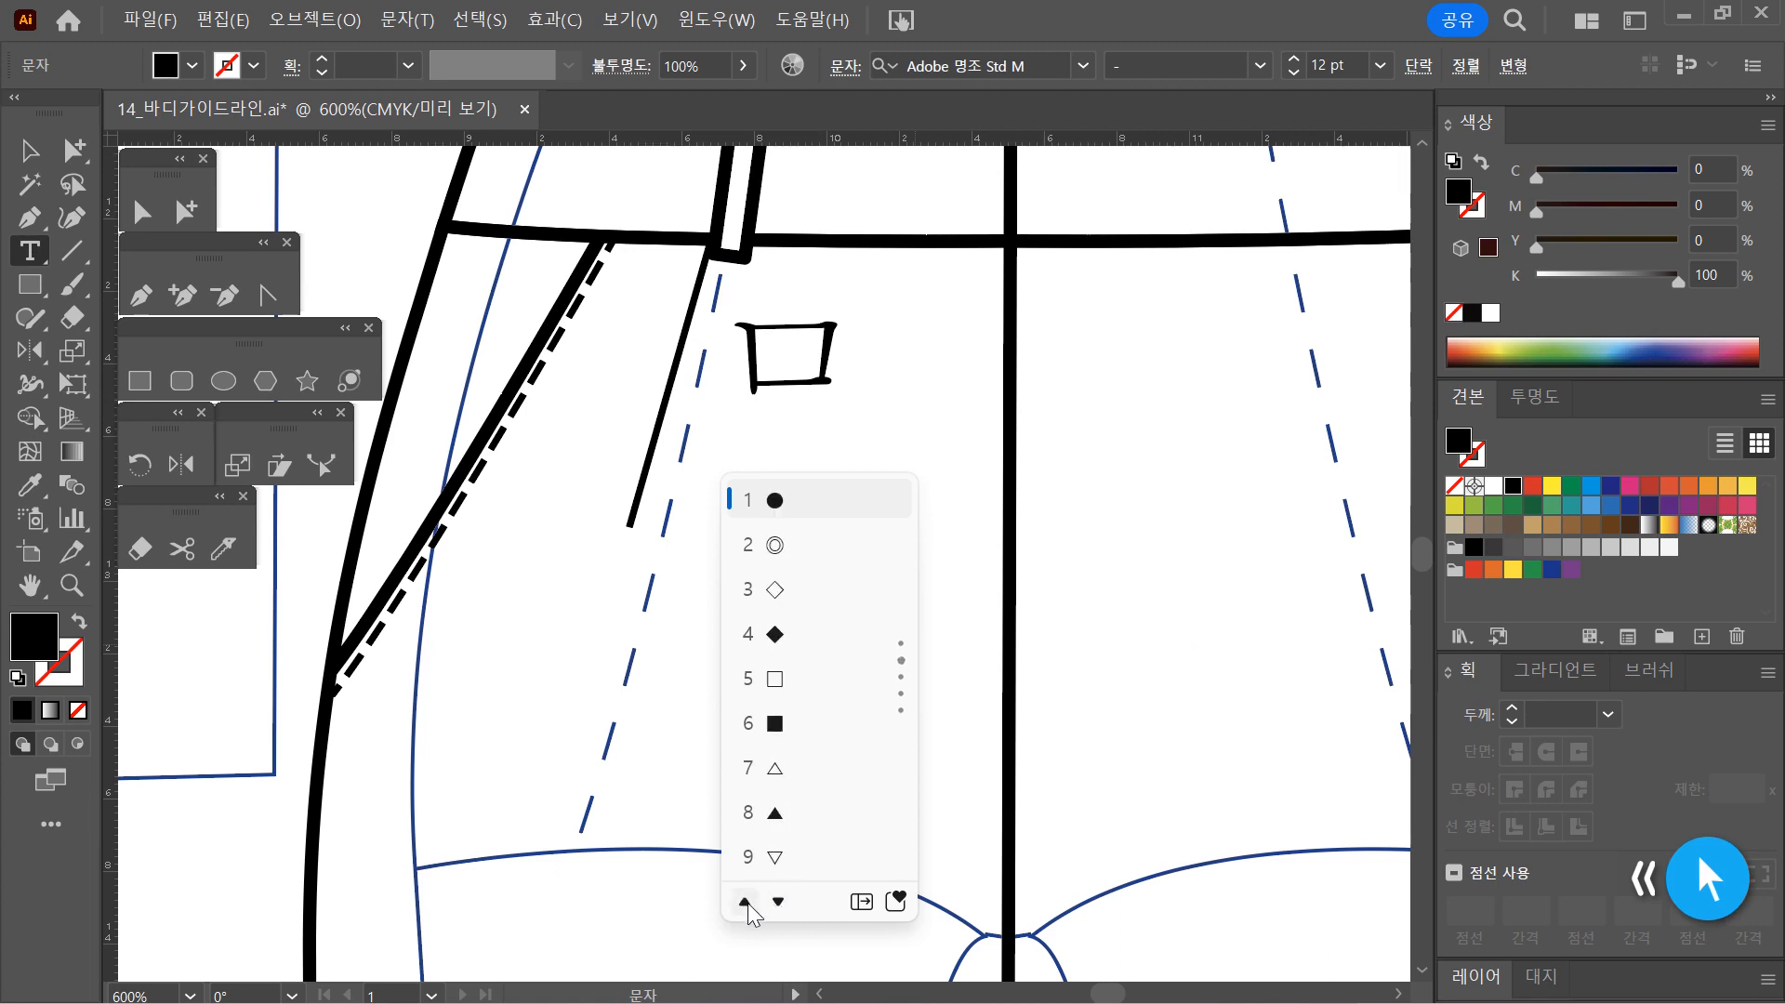
click(780, 903)
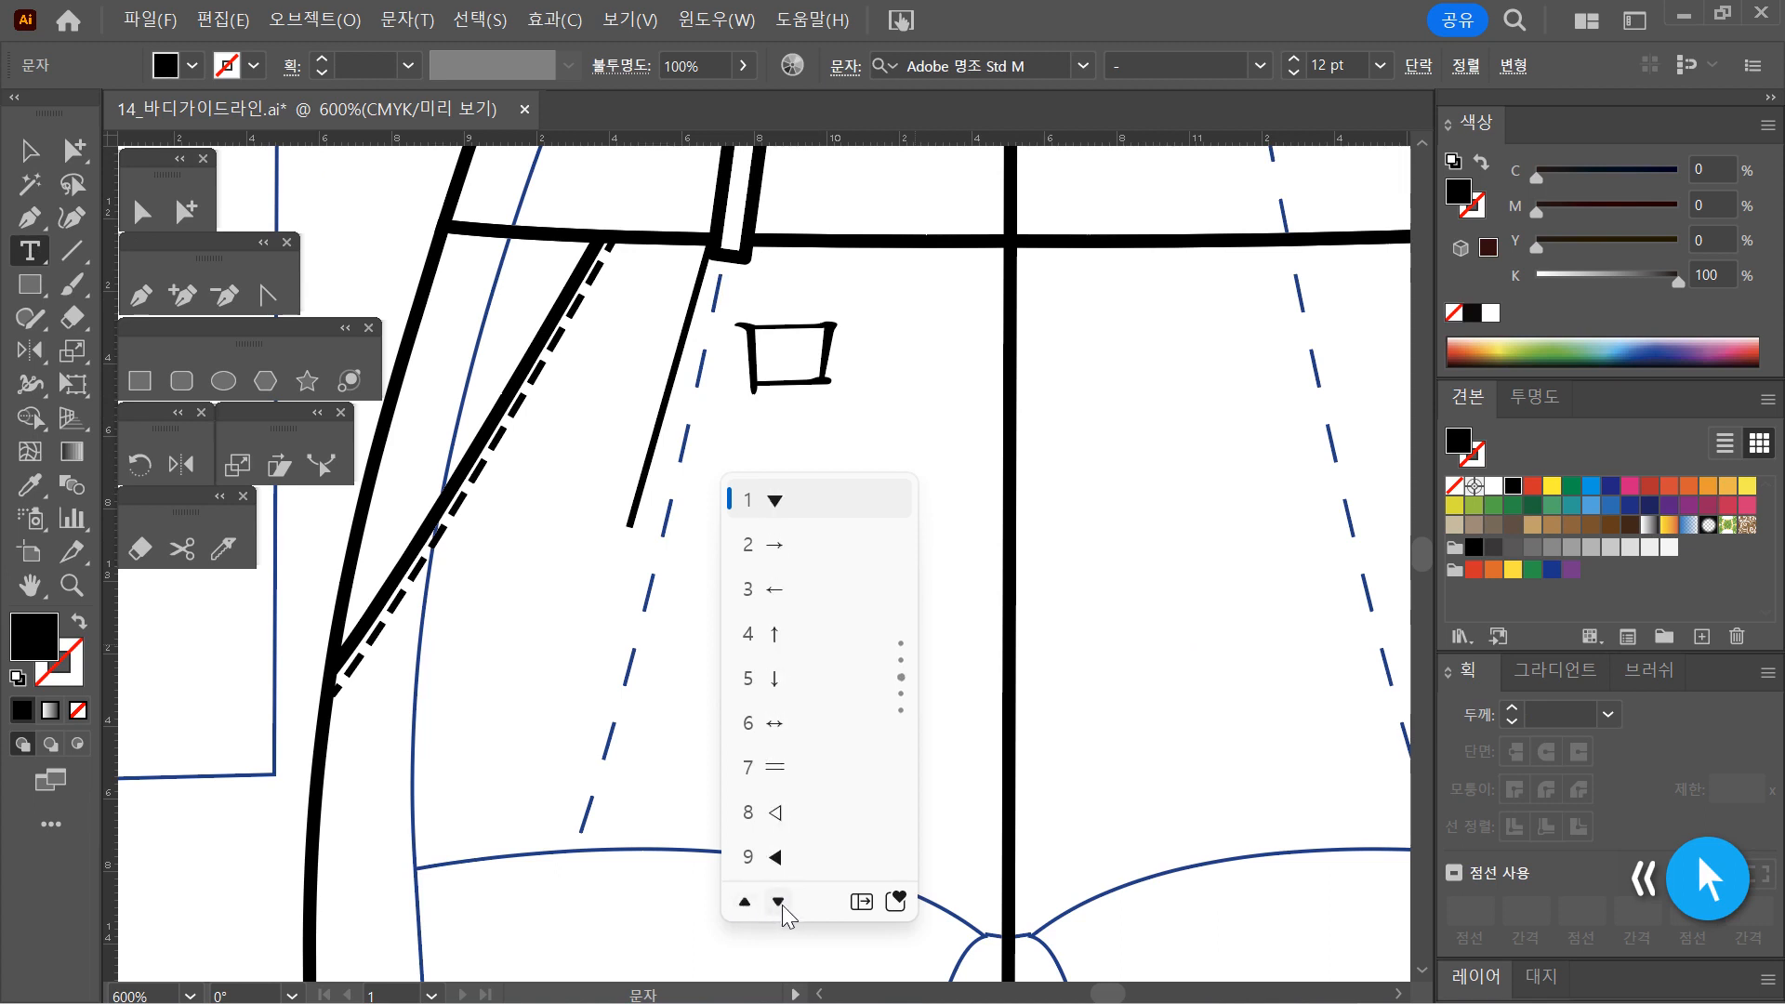
click(771, 597)
click(30, 152)
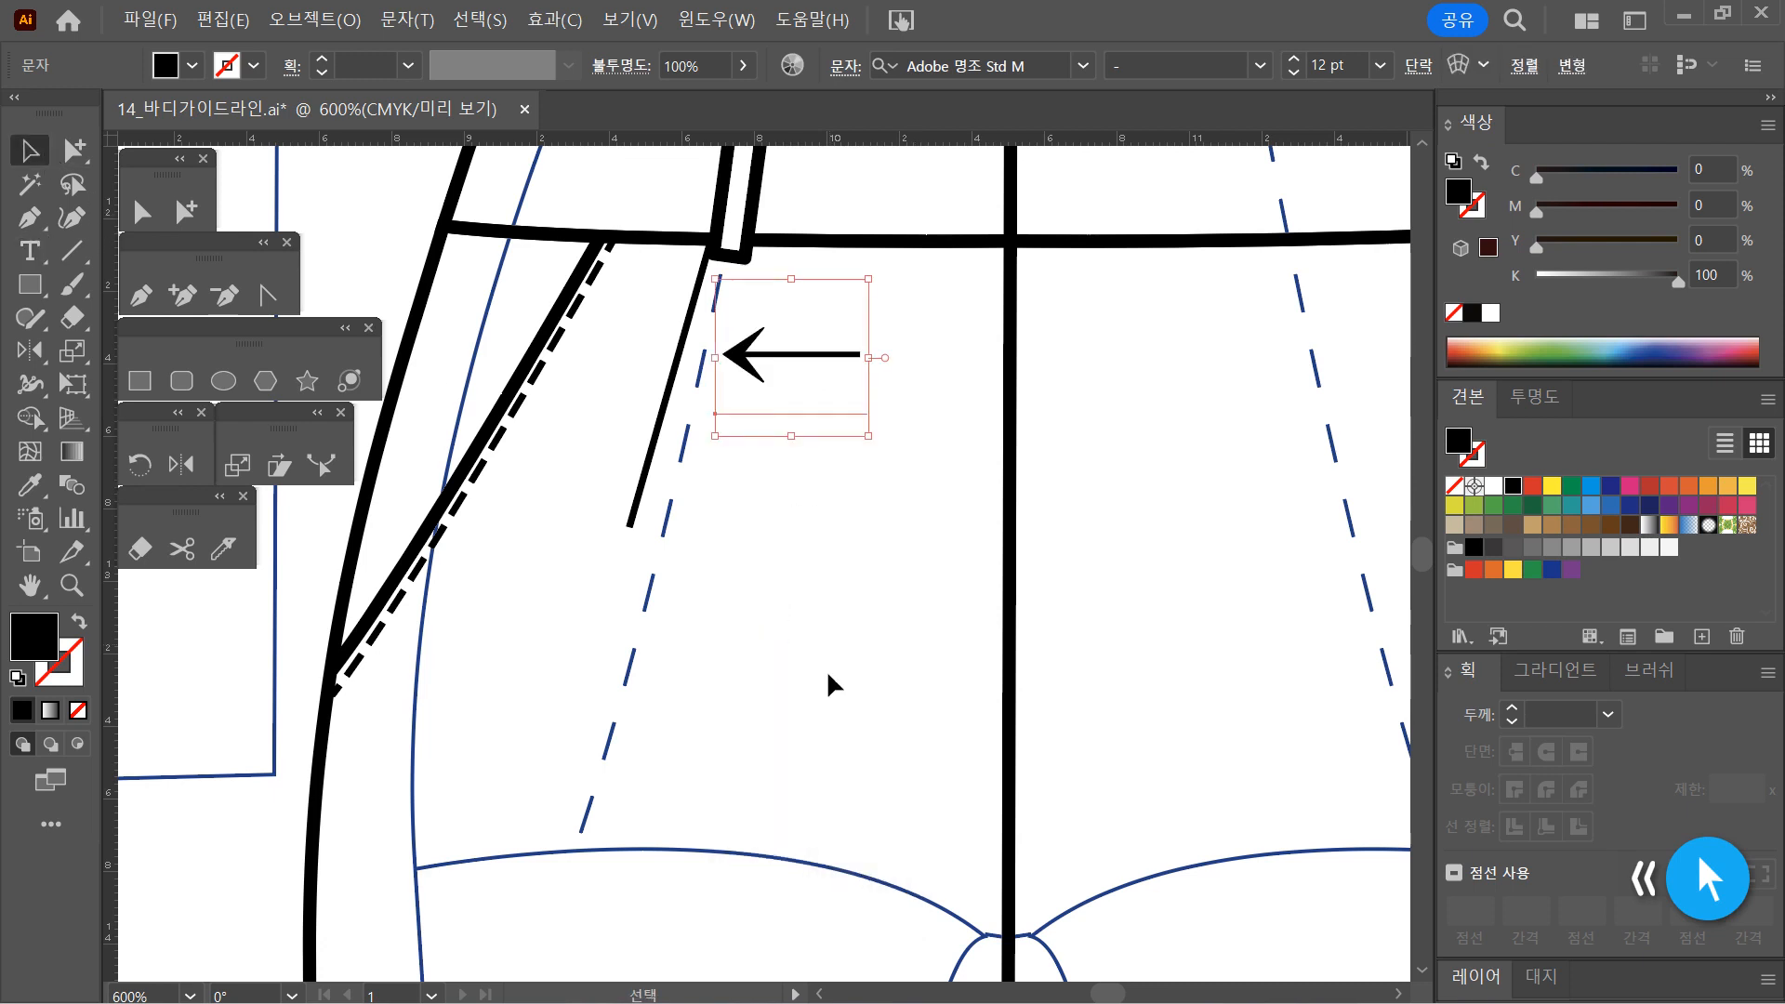
Move the arrow text so its tip points at the dart line about halfway down
click(844, 628)
drag(750, 365, 713, 424)
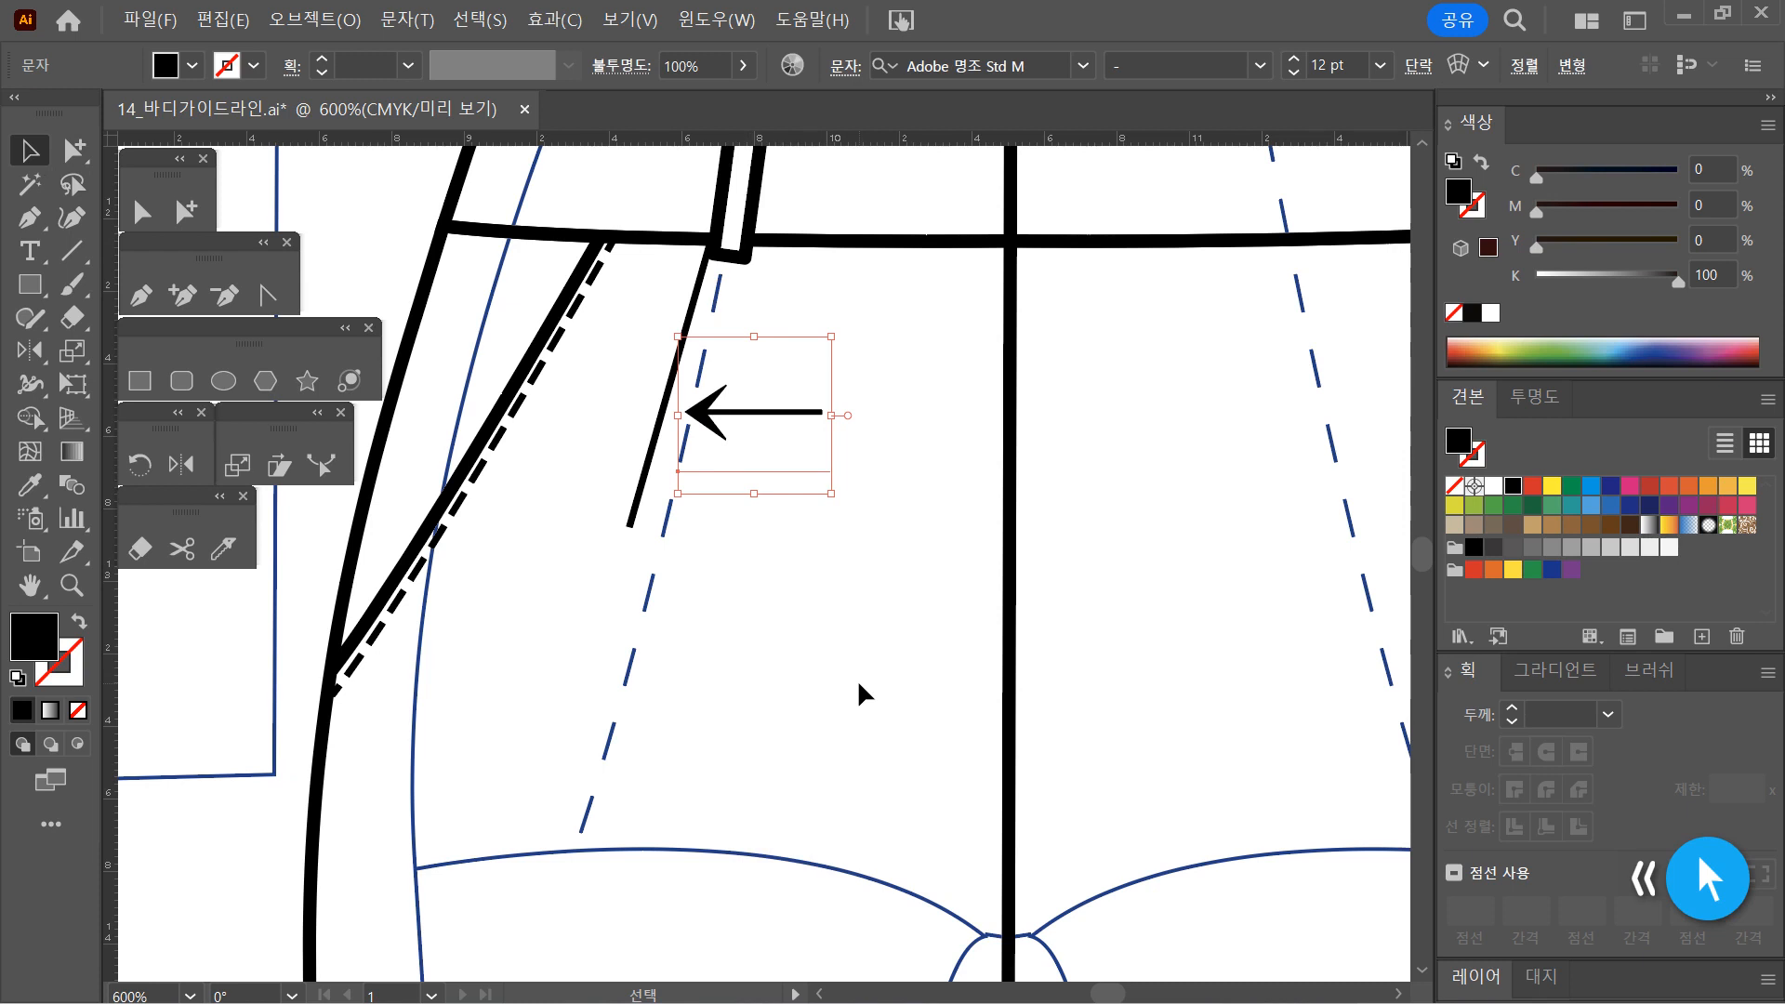
drag(699, 409, 678, 413)
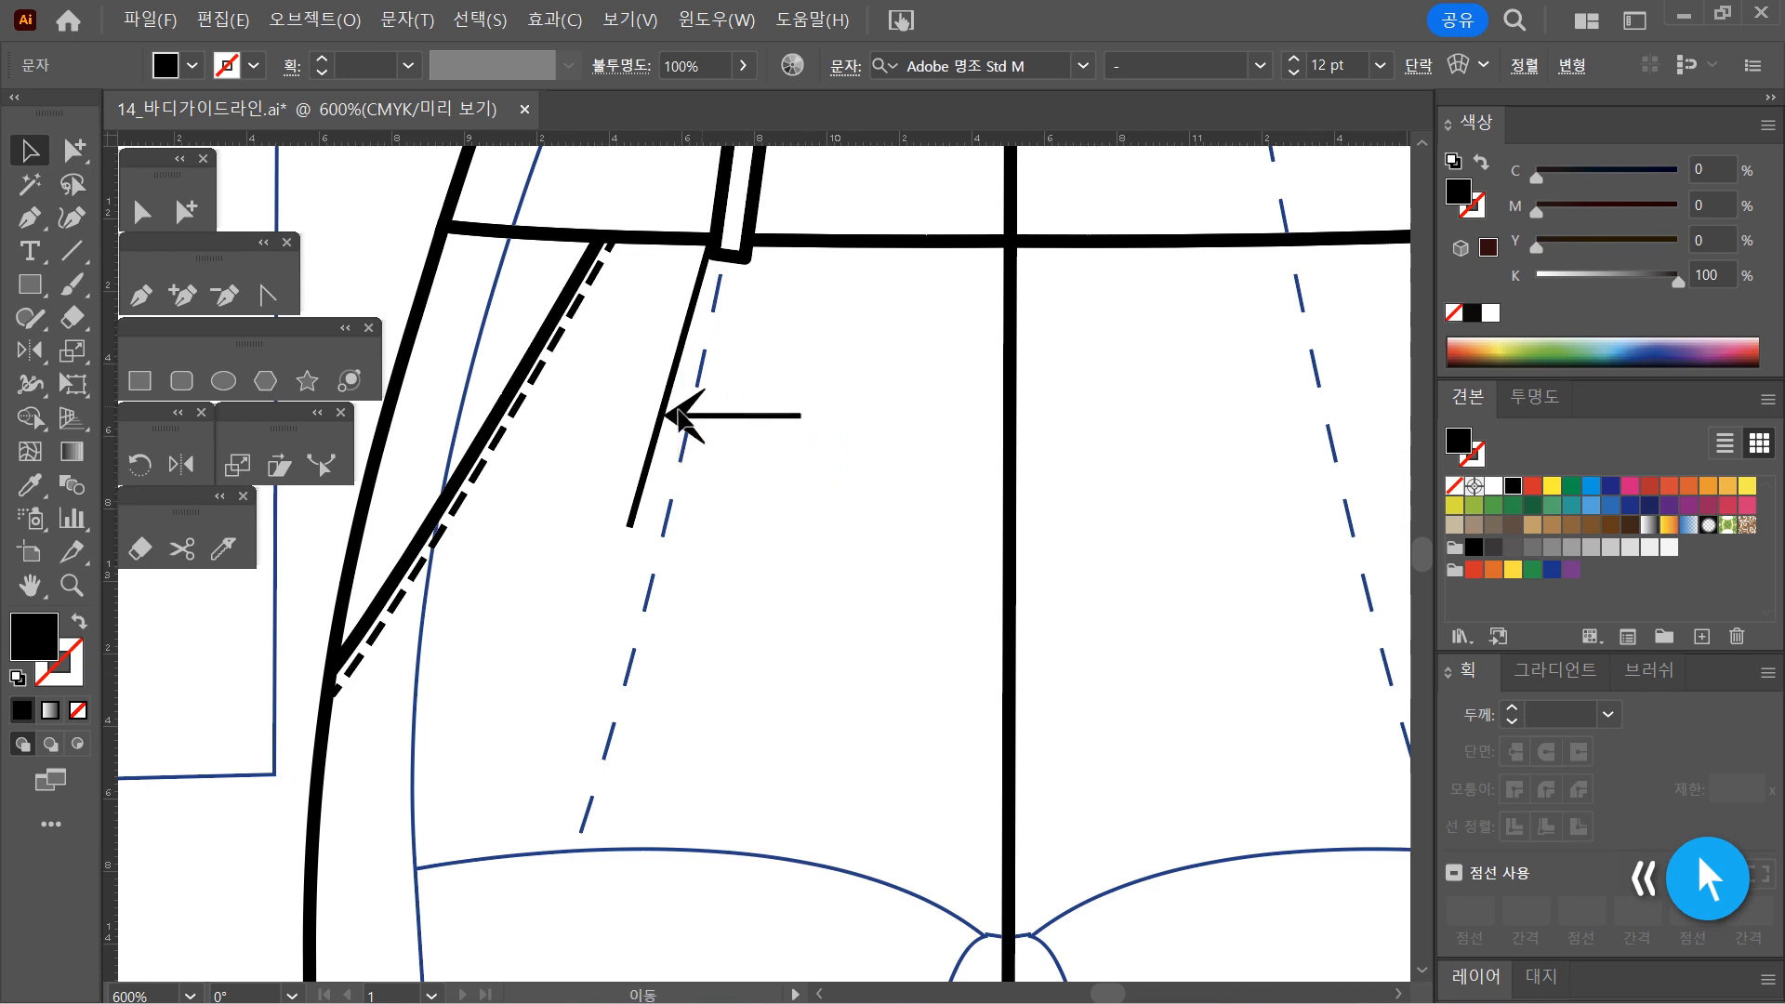
click(958, 672)
Hide the slanted pocket line, dashed stitching, dart, belt loop and arrow so only the trouser outline and waistband remain
alt+click(975, 611)
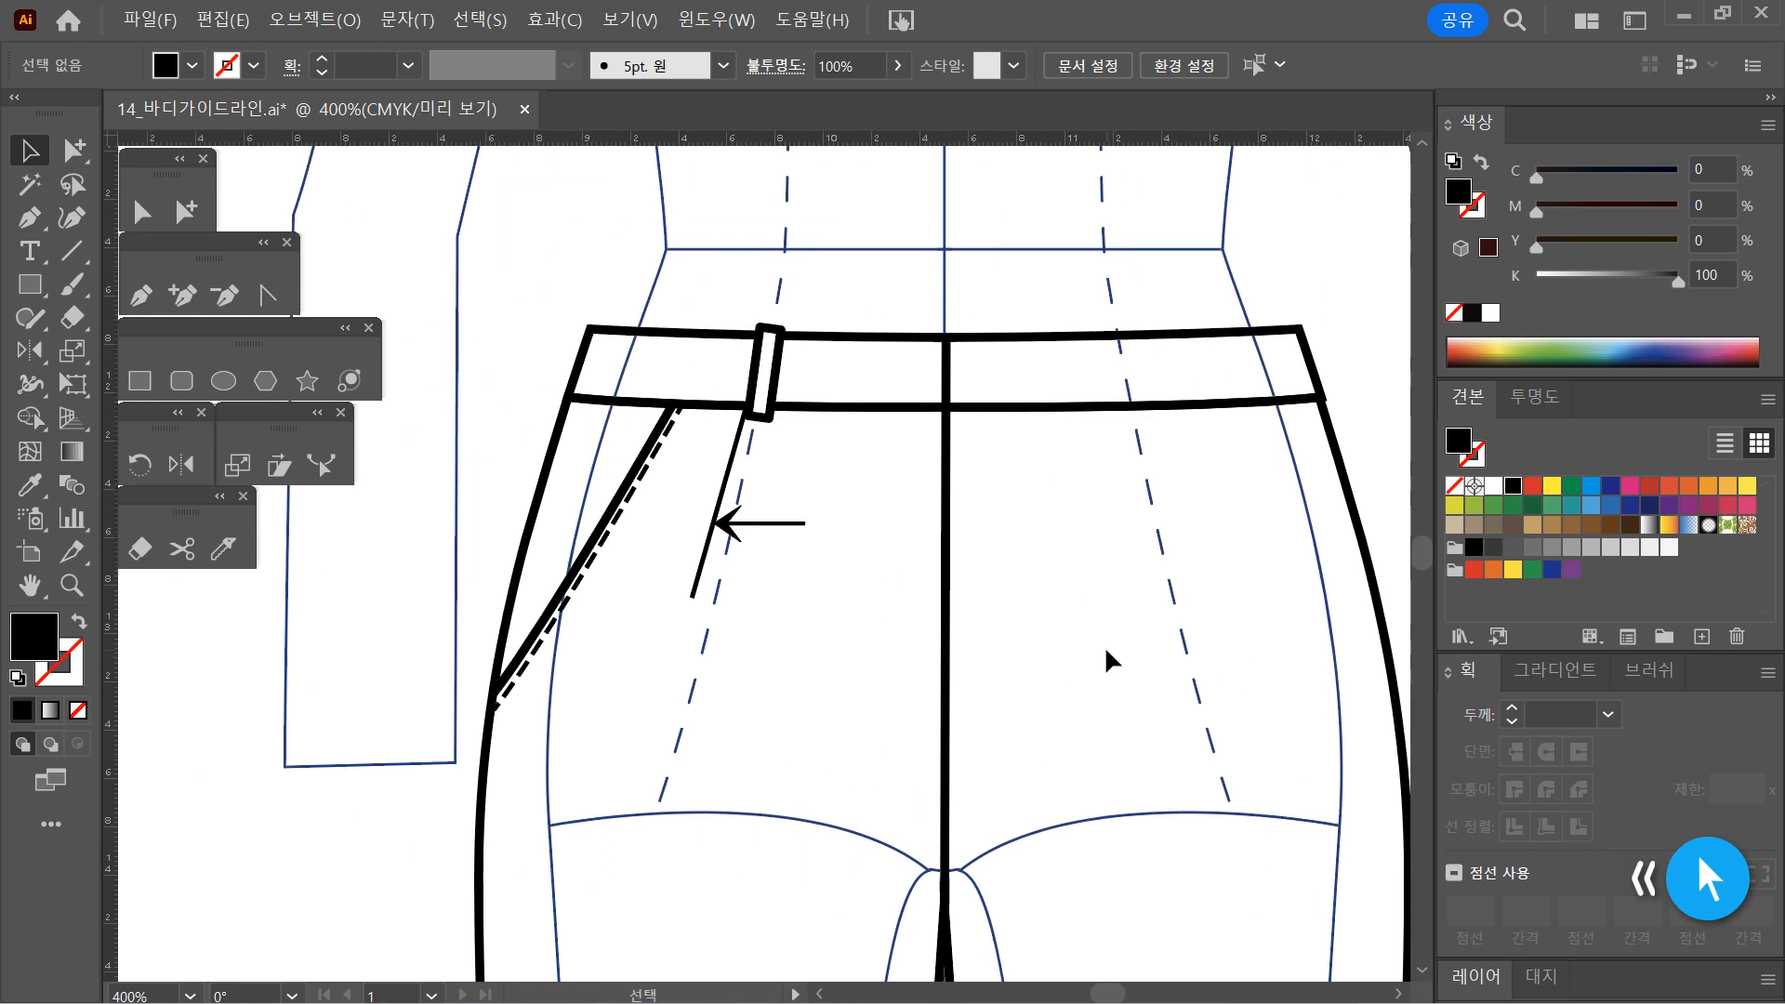
drag(667, 261, 838, 685)
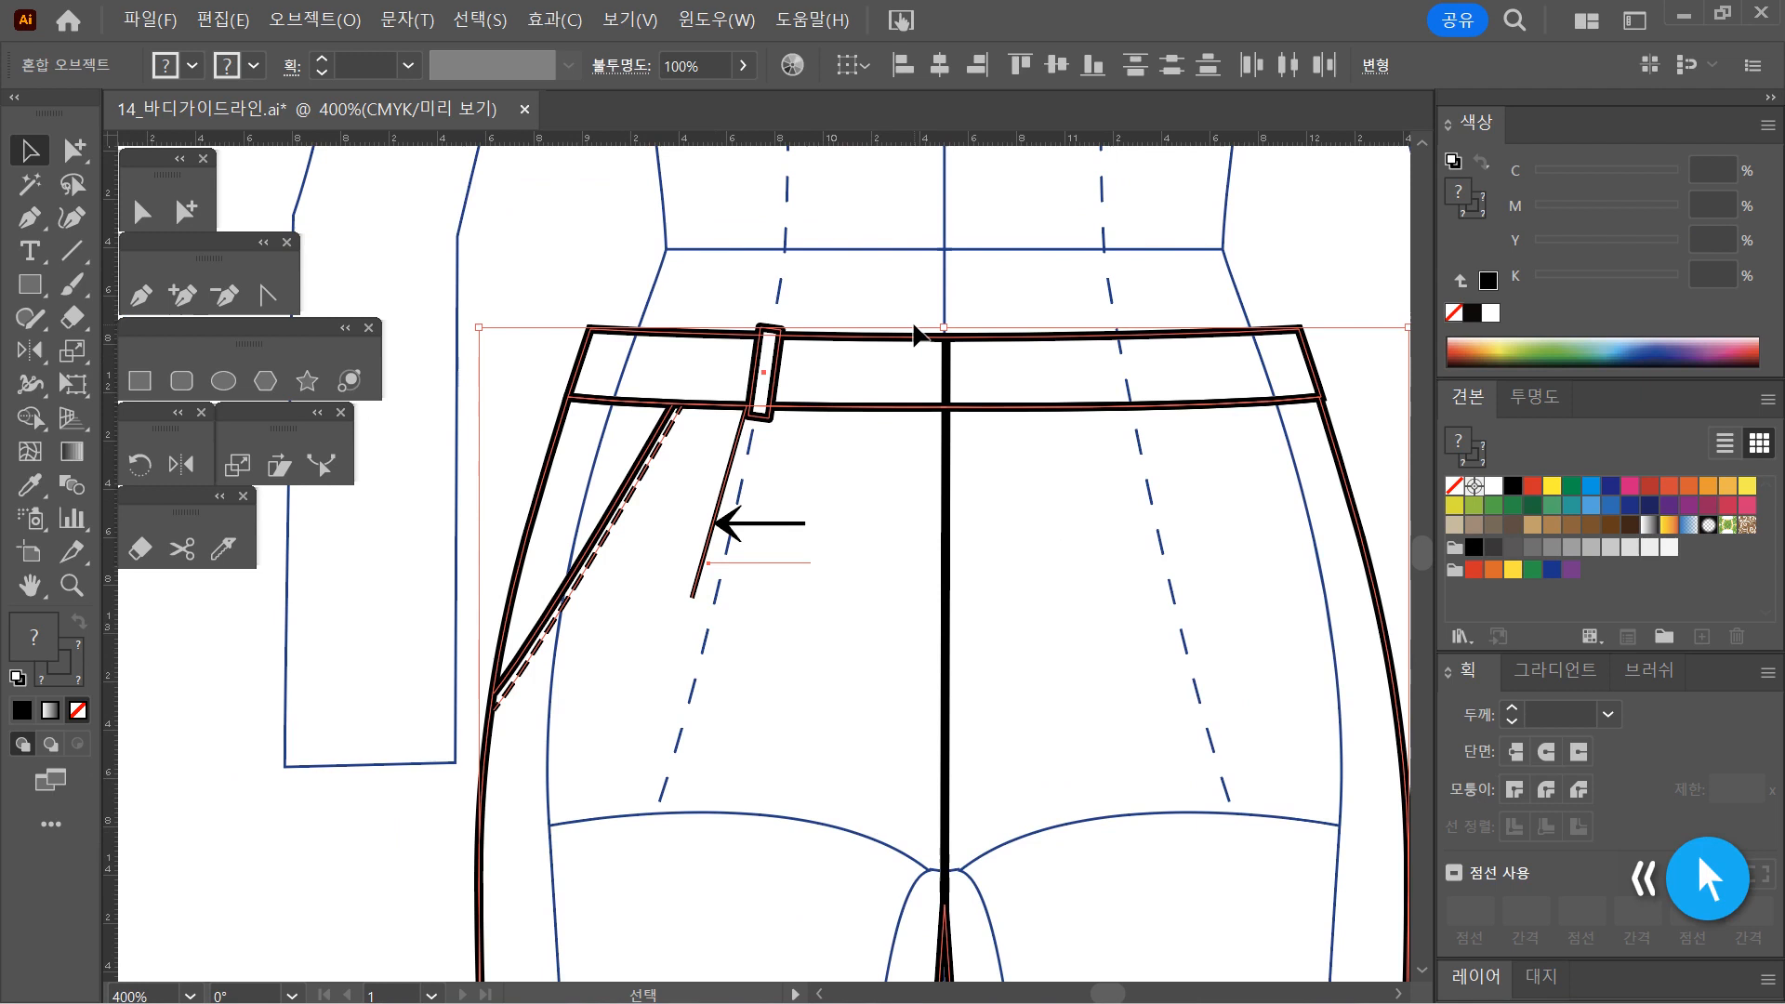
click(845, 636)
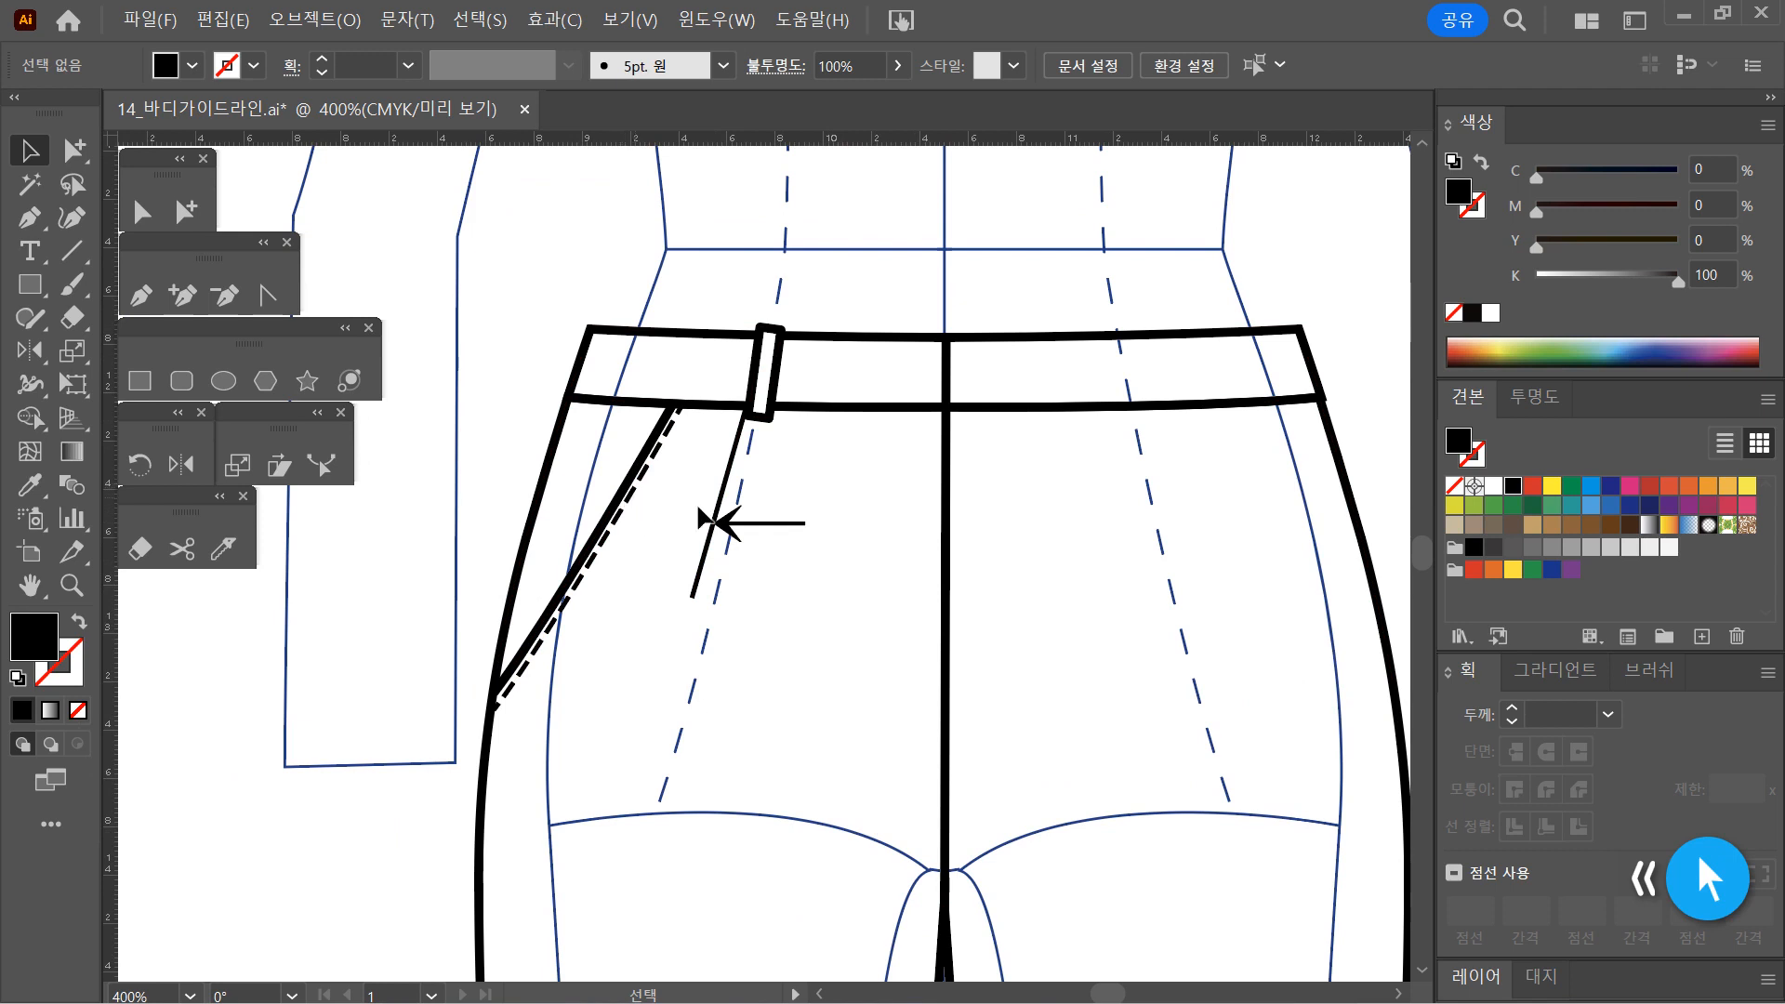
drag(792, 563, 600, 450)
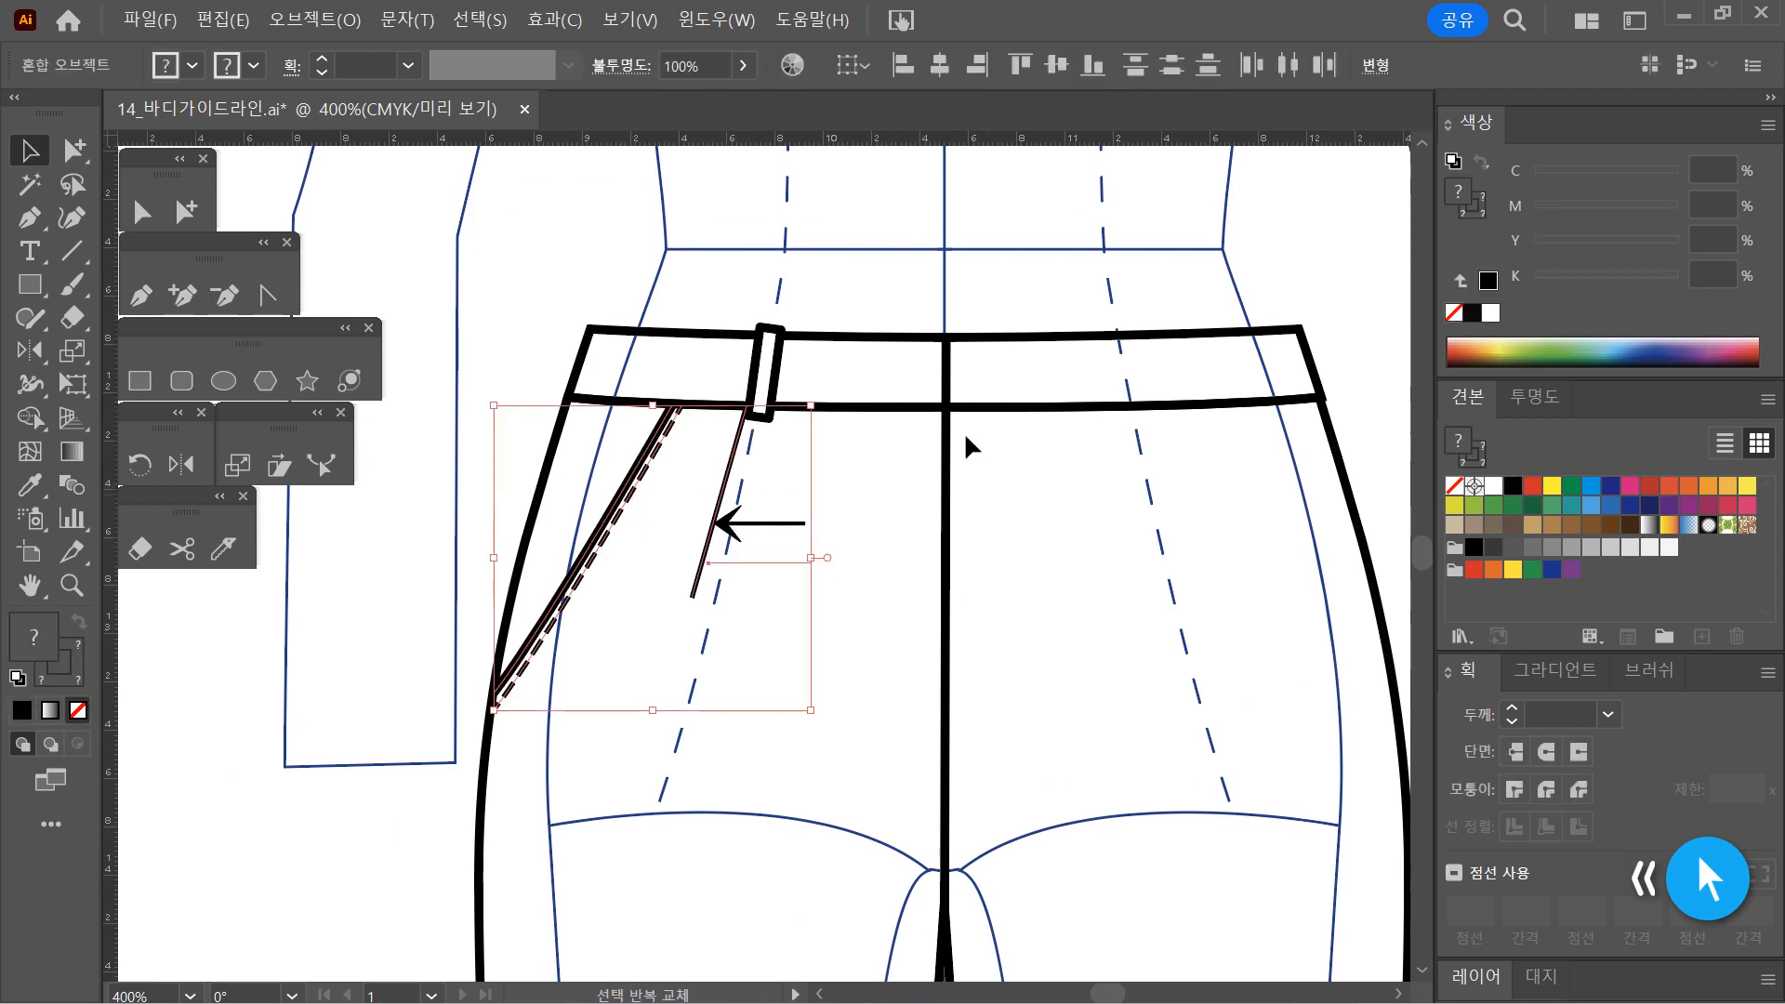
shift+click(772, 370)
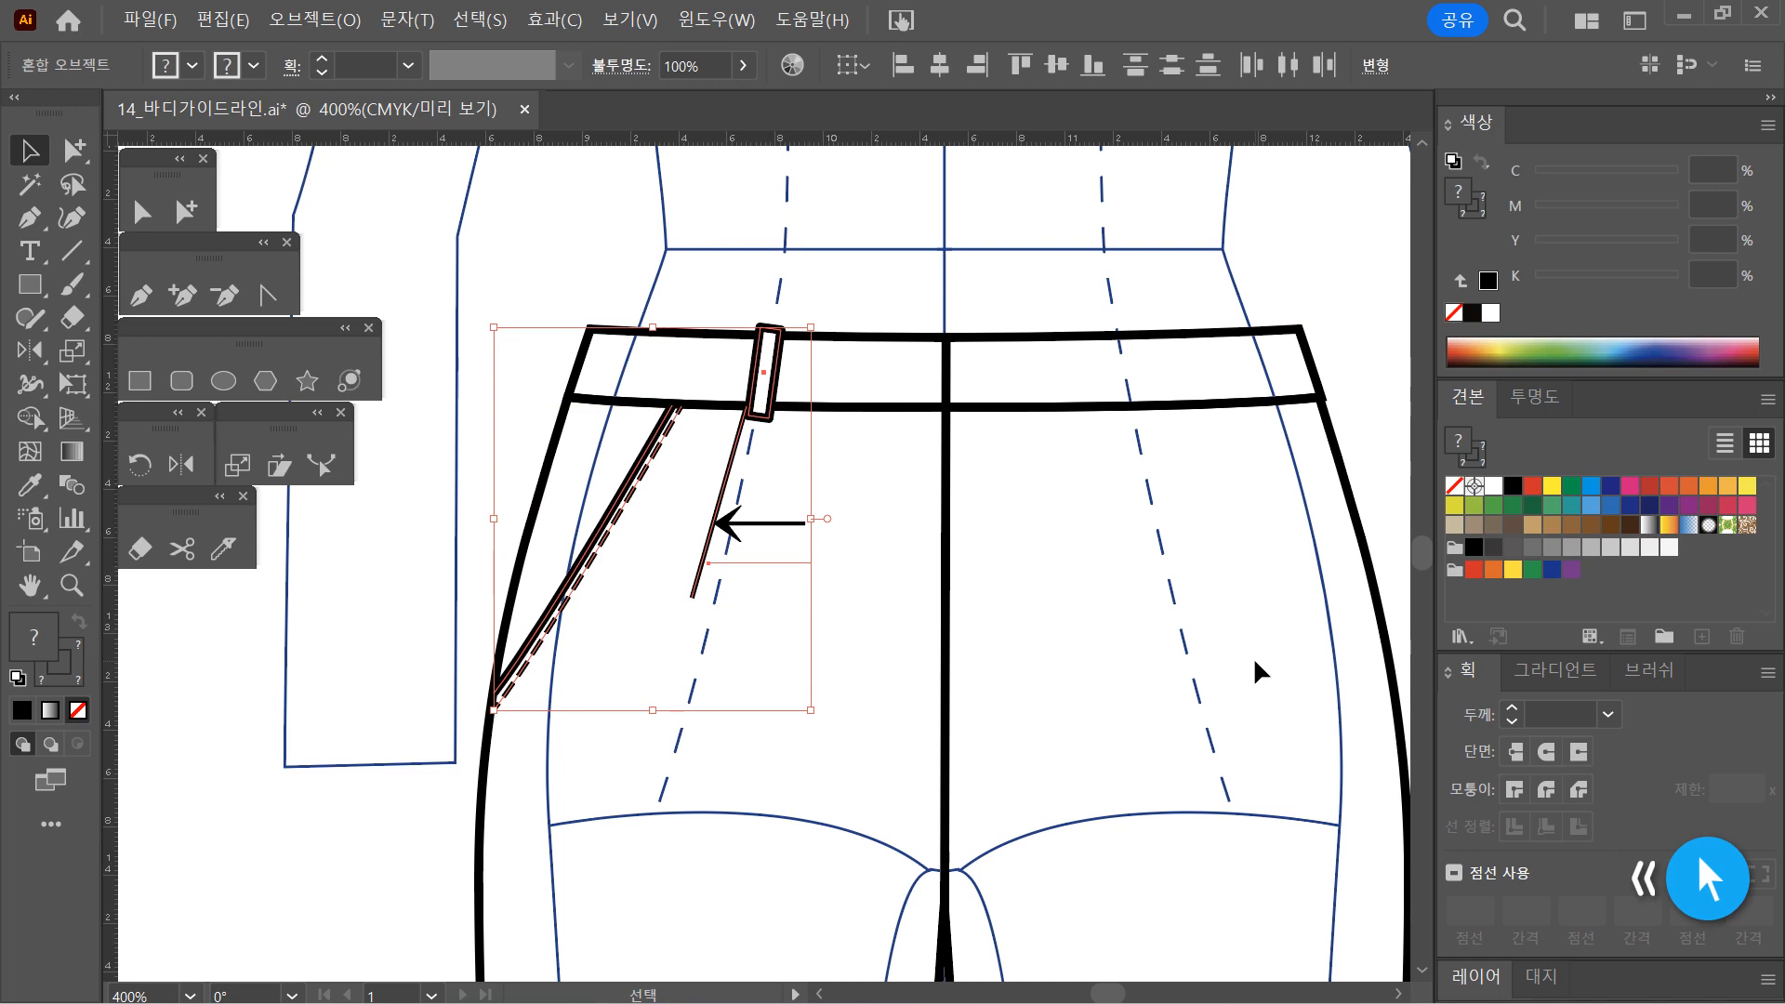
key(Delete)
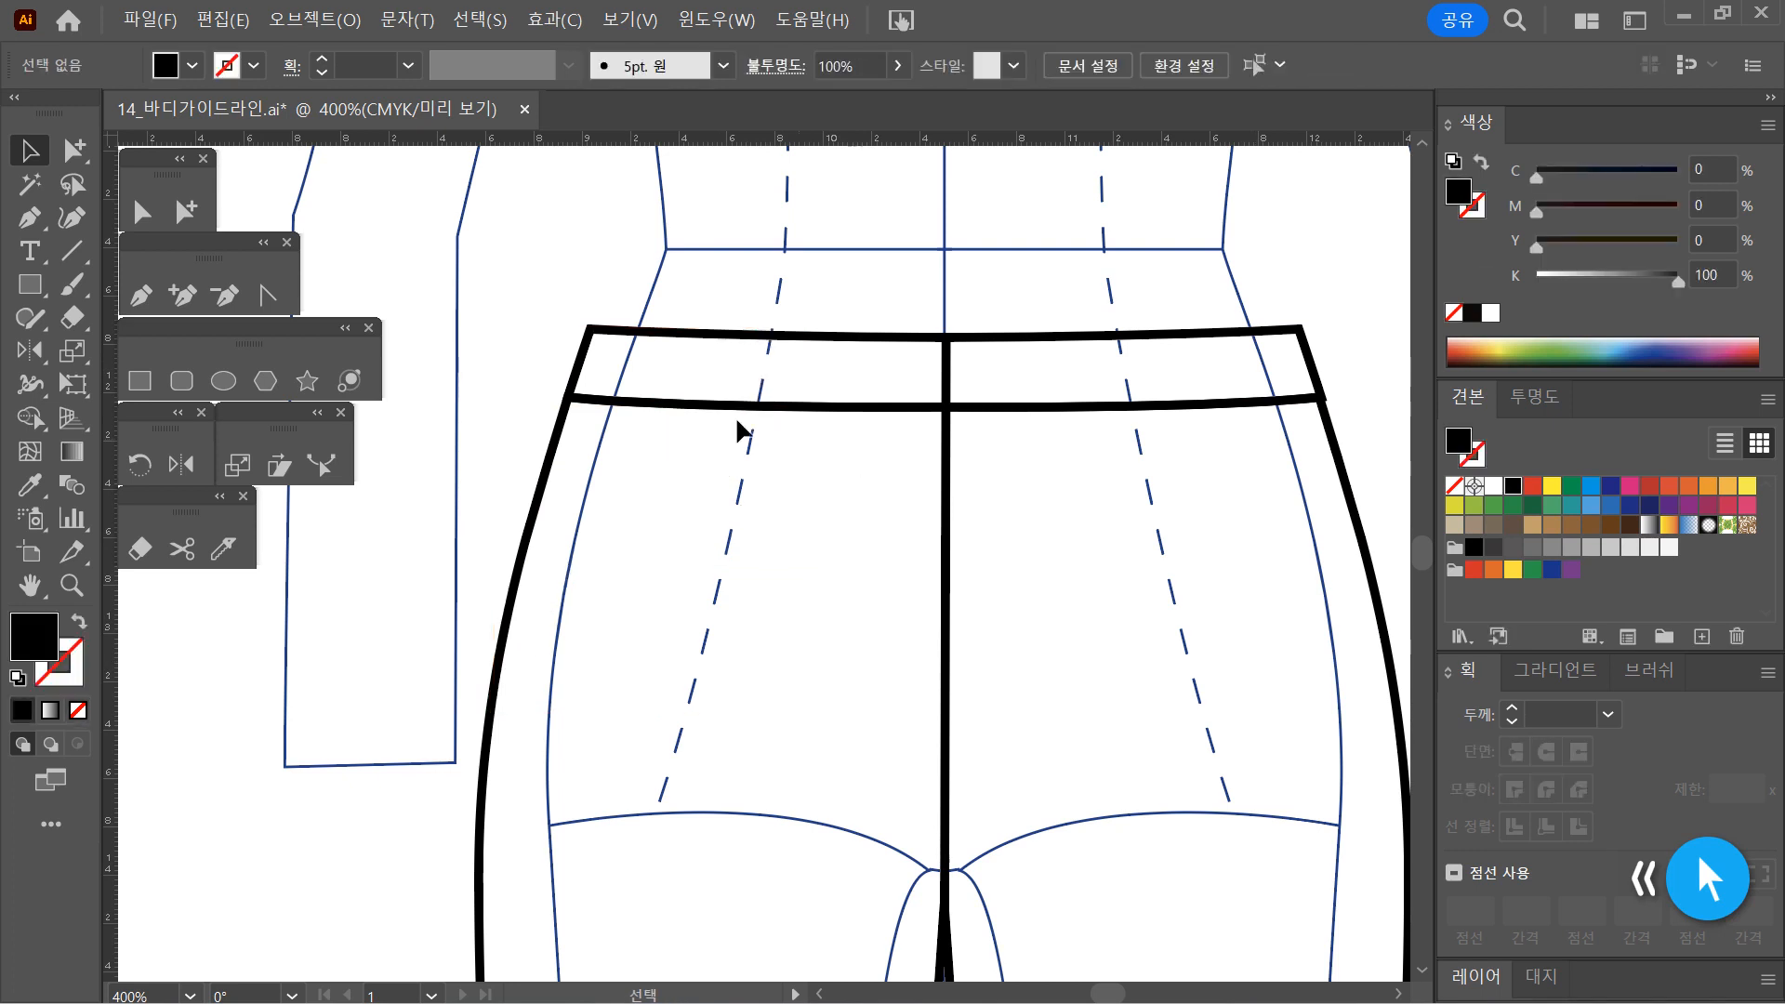
Lock all the trouser outline, waistband and centre-front paths
drag(493, 268, 1400, 753)
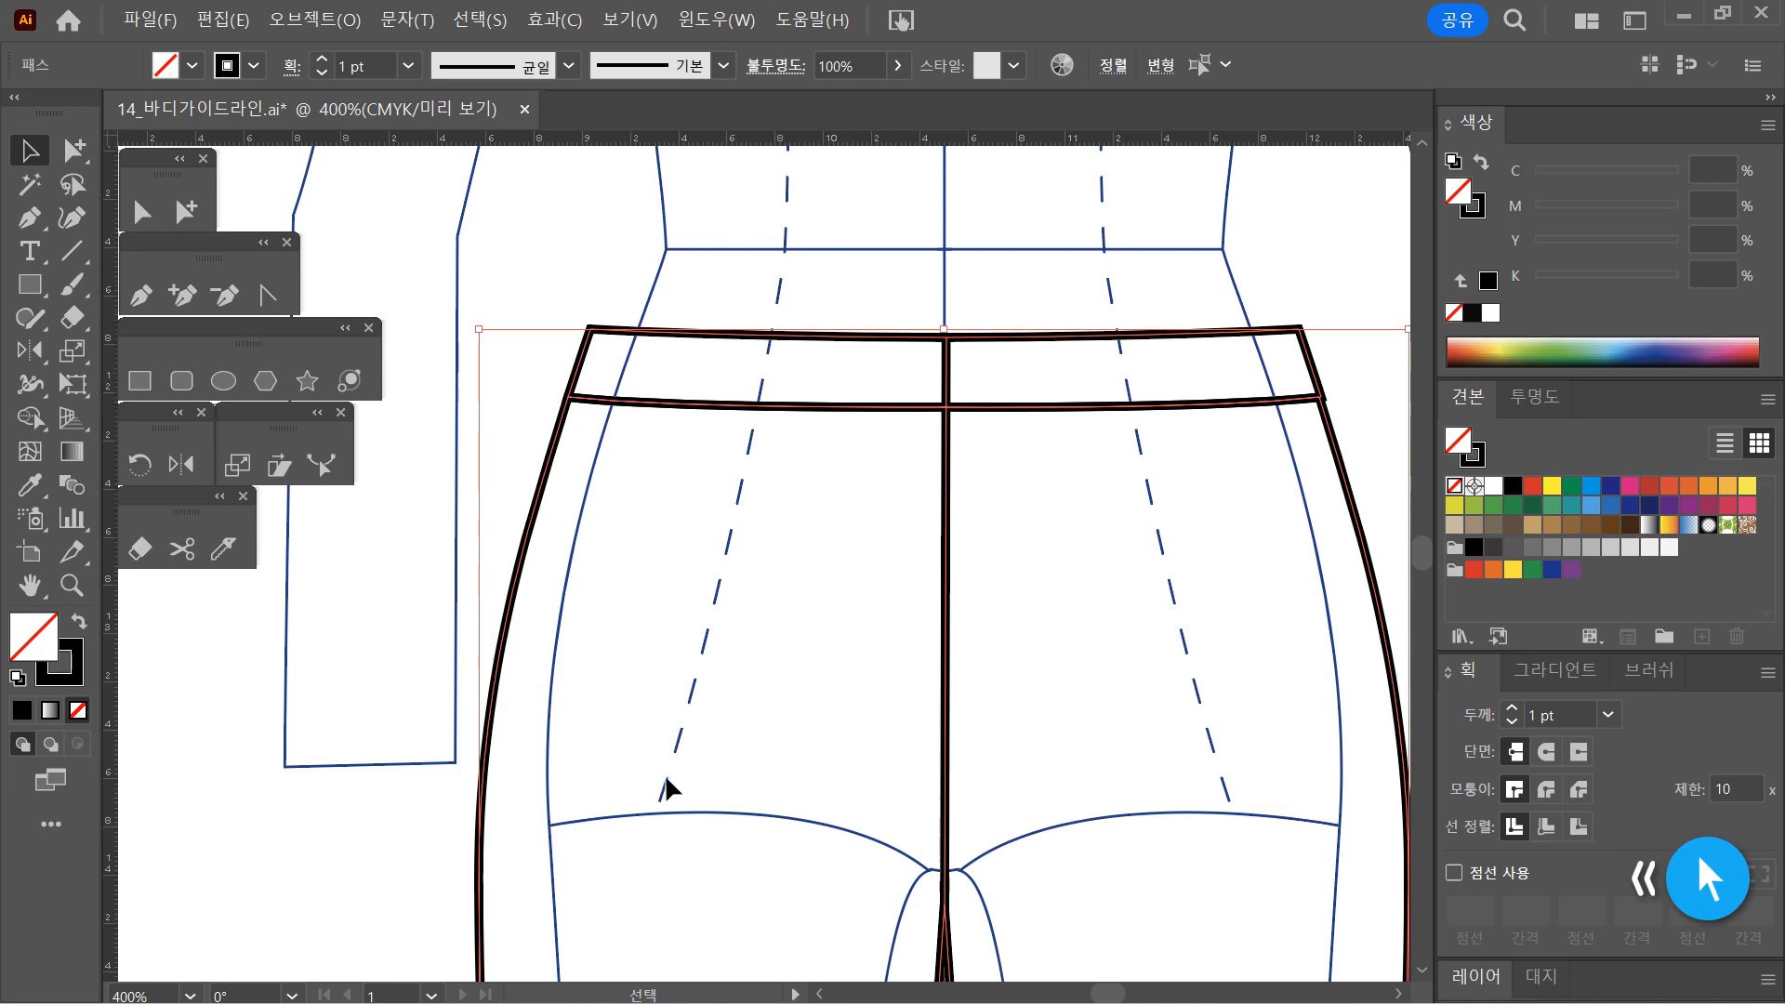
click(297, 21)
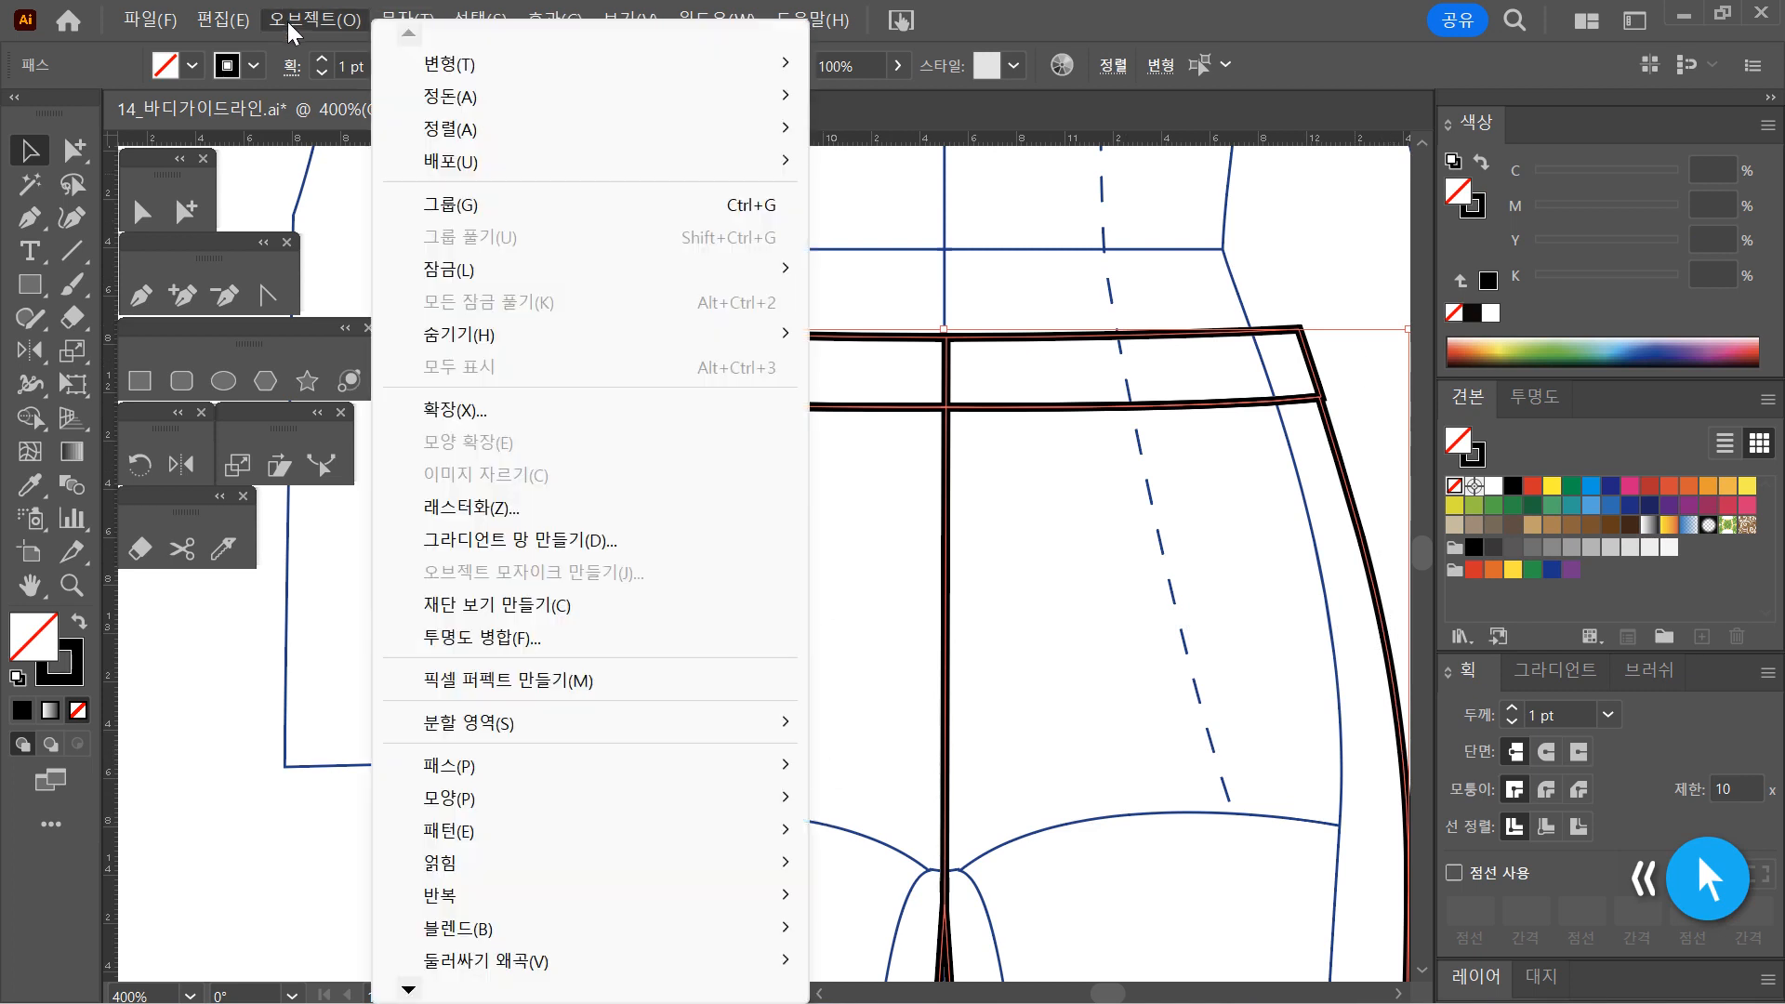
mouse_move(483, 279)
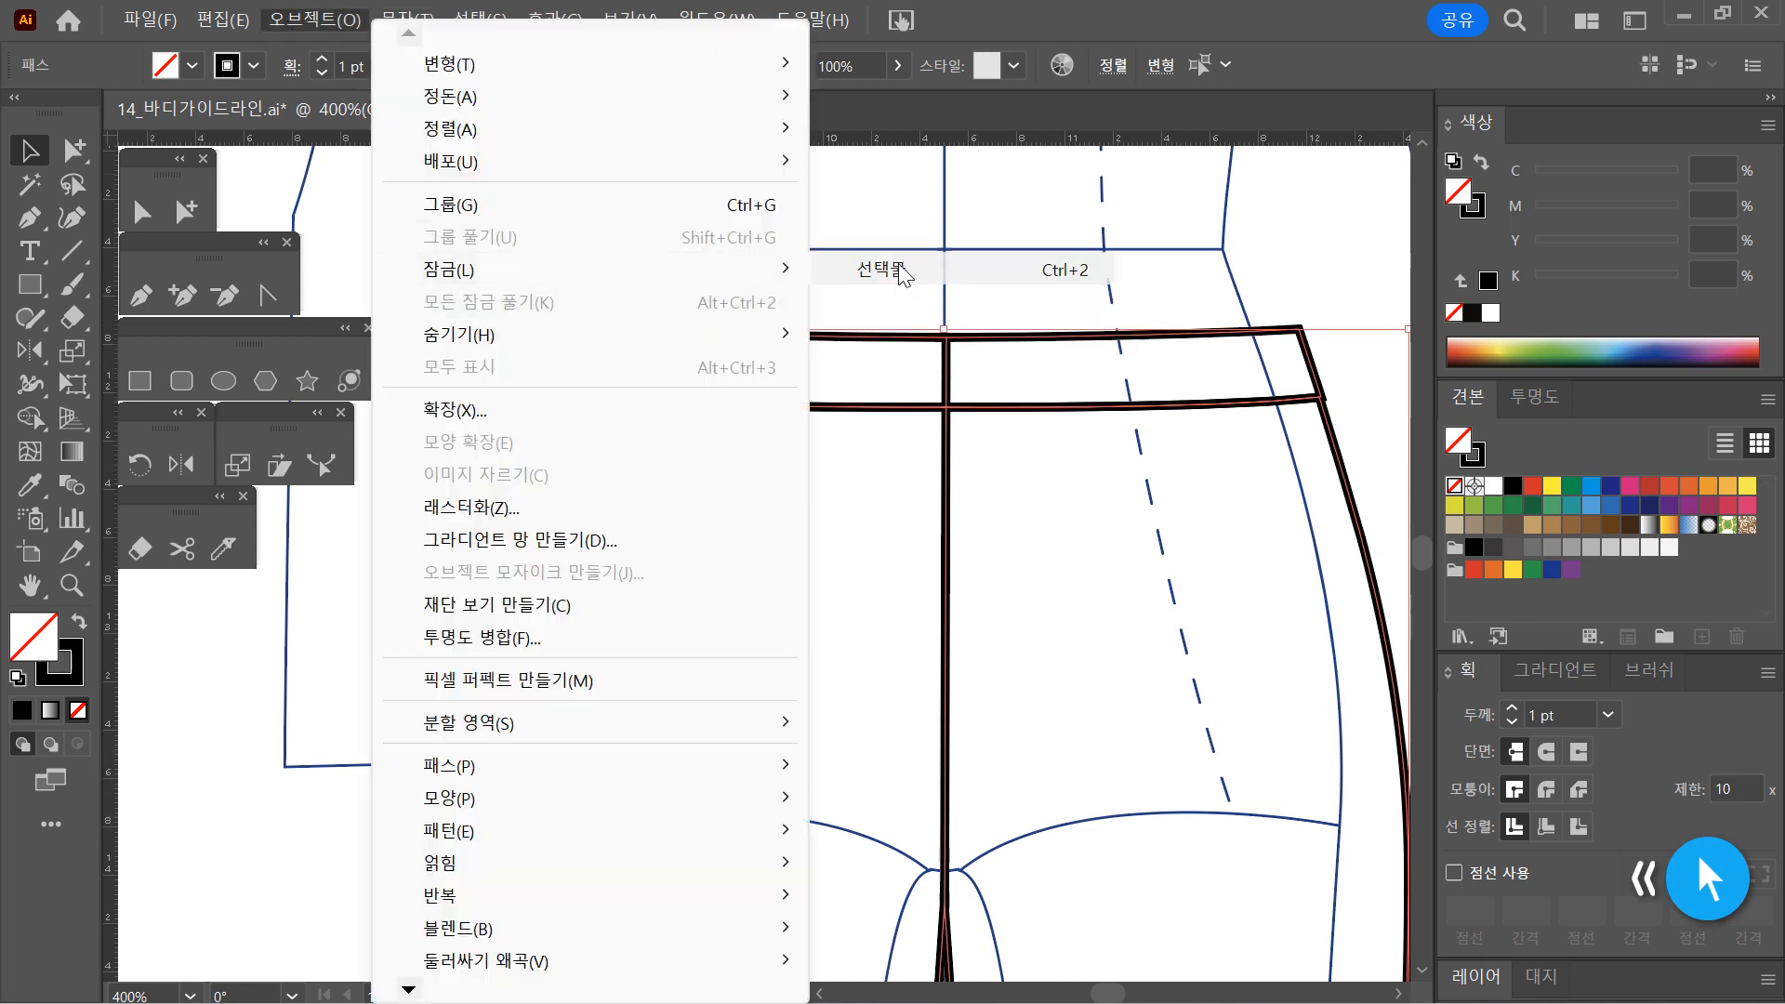
click(898, 271)
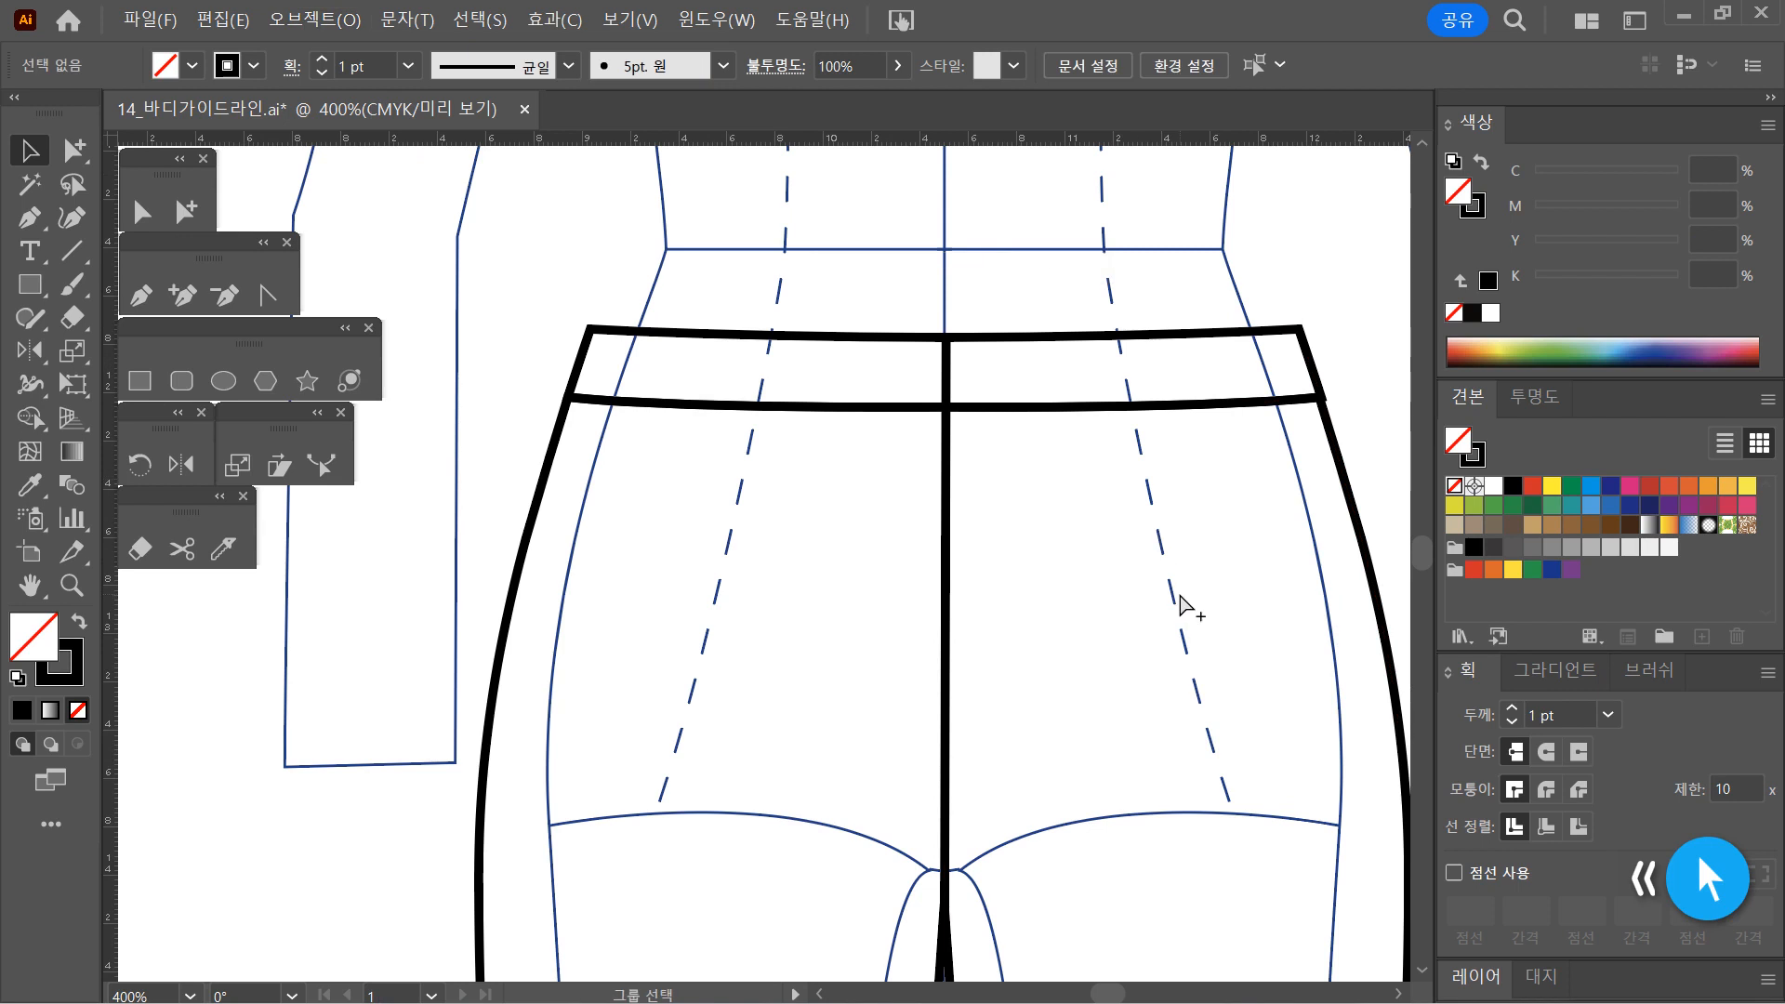
Show the hidden pocket, stitching, dart, belt loop and arrow again, and test-select them around the locked outline
key(ctrl+alt+3)
click(1153, 686)
drag(411, 225, 866, 813)
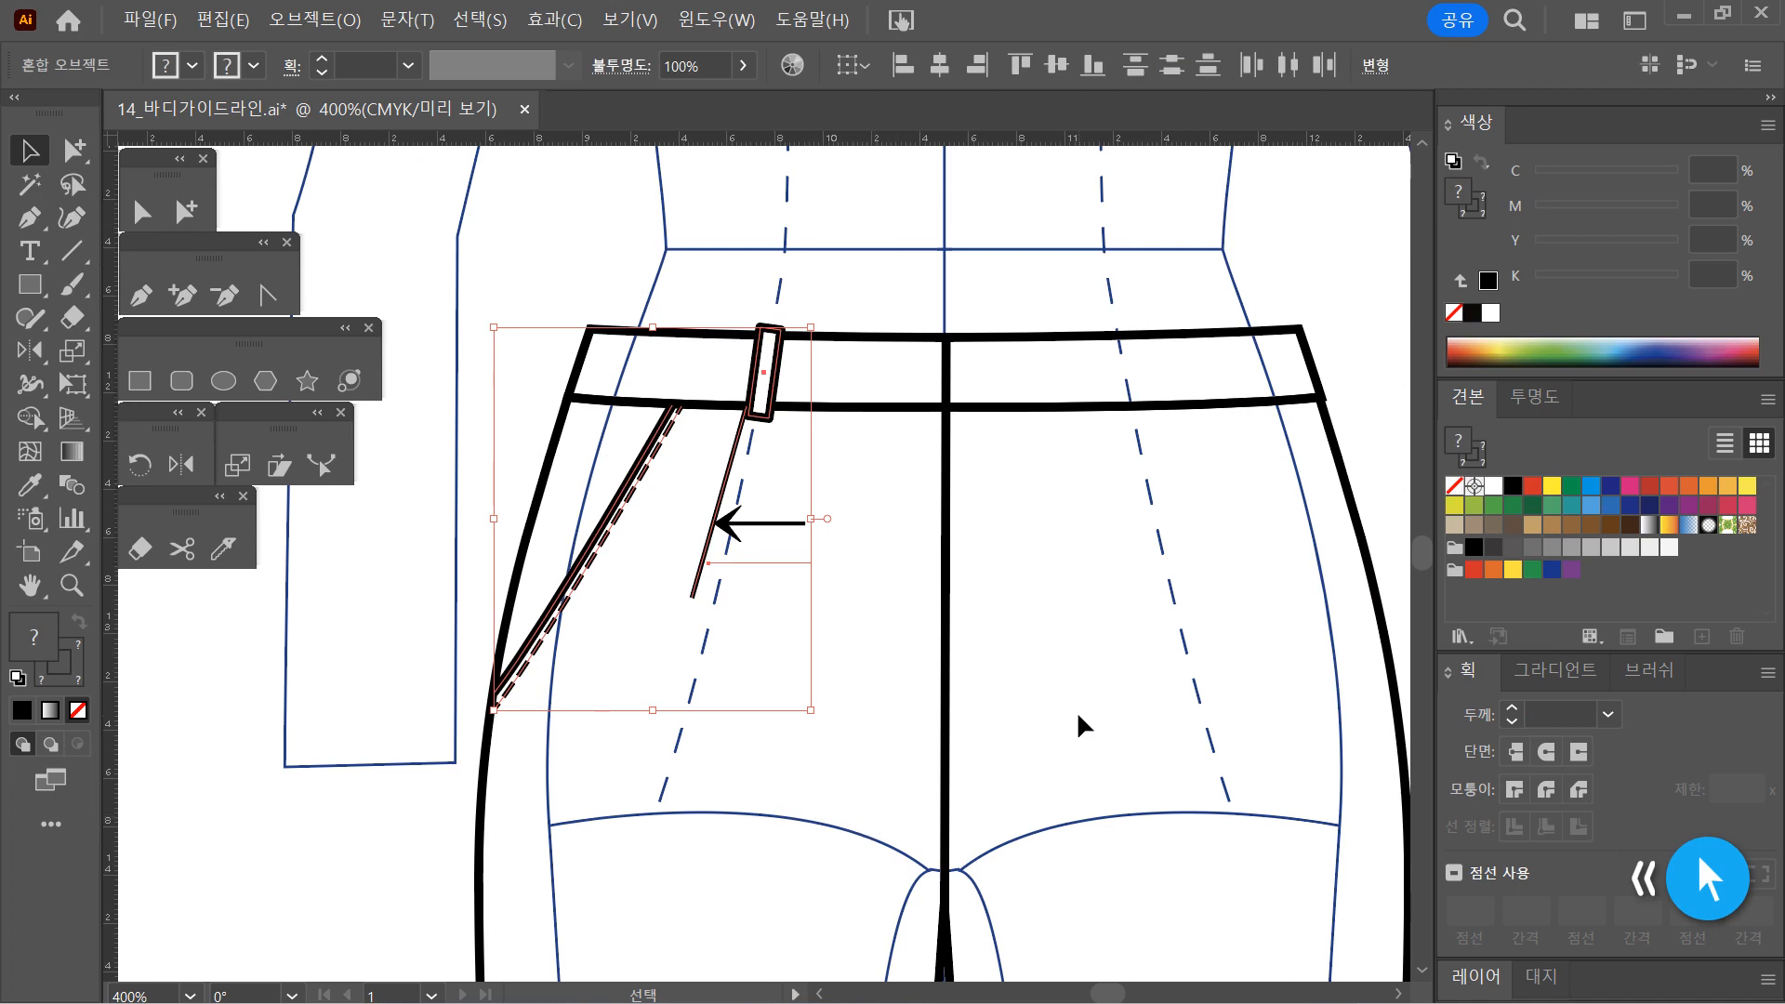
key(space)
drag(1077, 710, 990, 613)
click(989, 614)
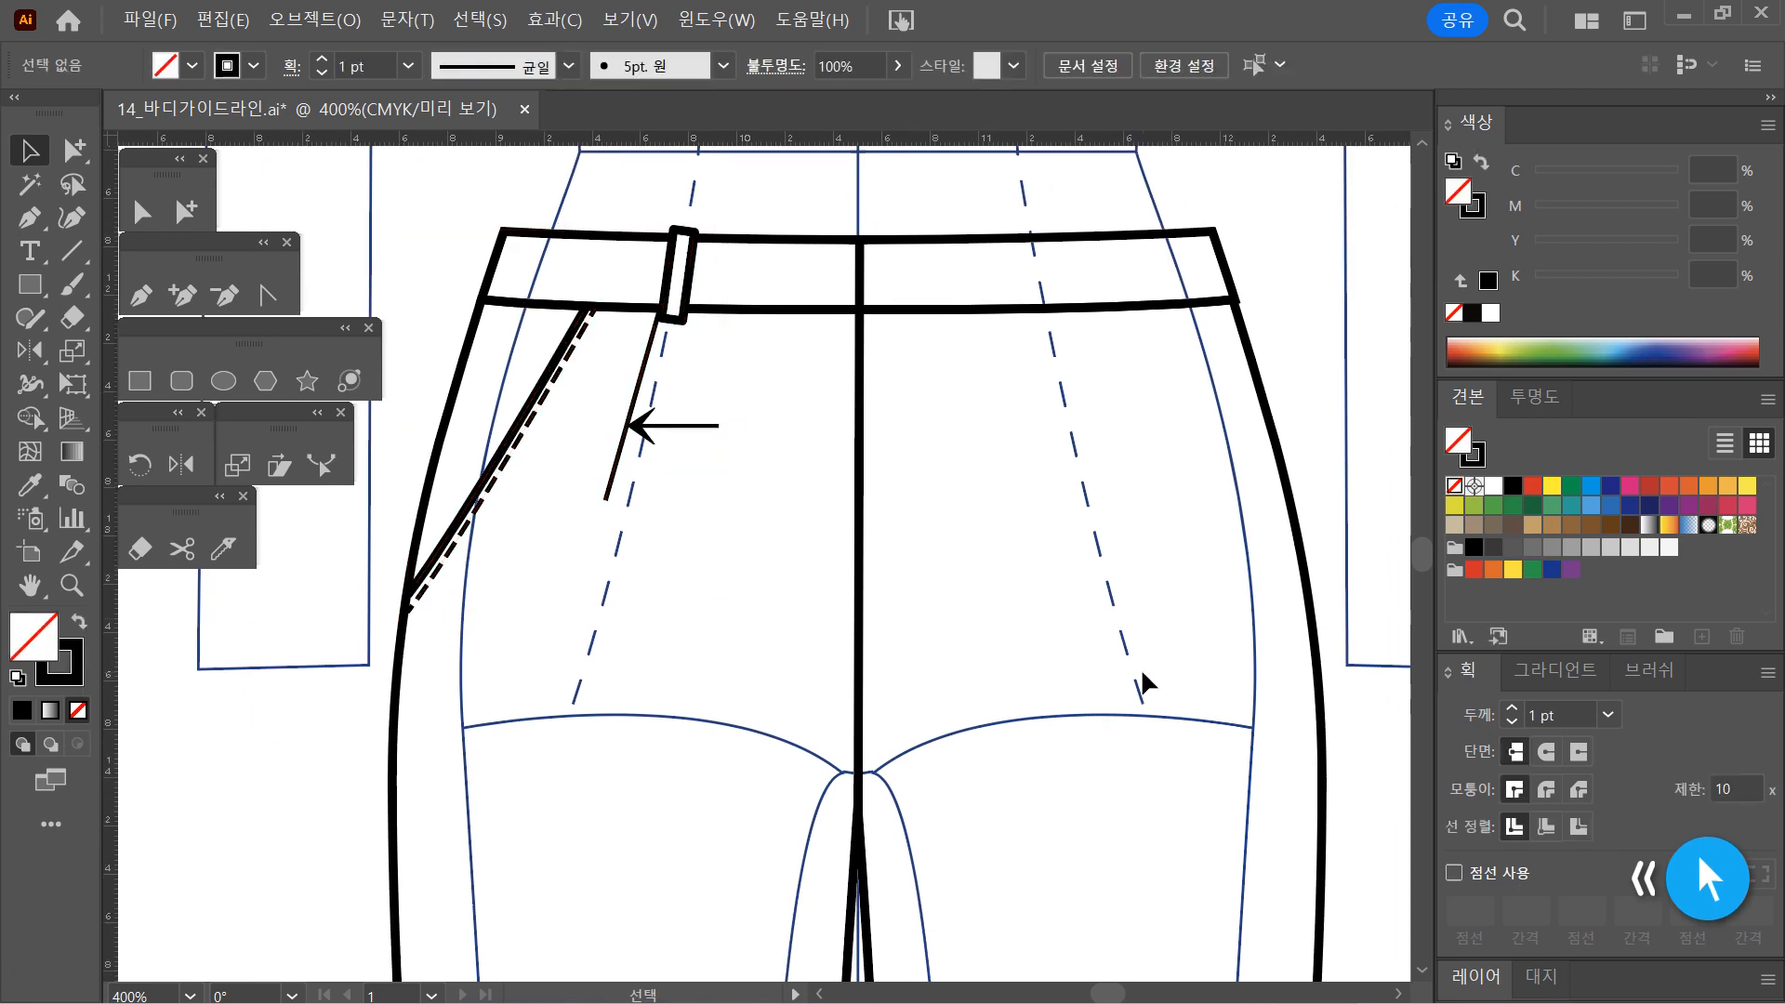
Try reflecting a copy of the pocket, stitching, dart, belt loop and arrow across the centre-front line on the vertical axis, and delete the copy
drag(391, 181, 706, 690)
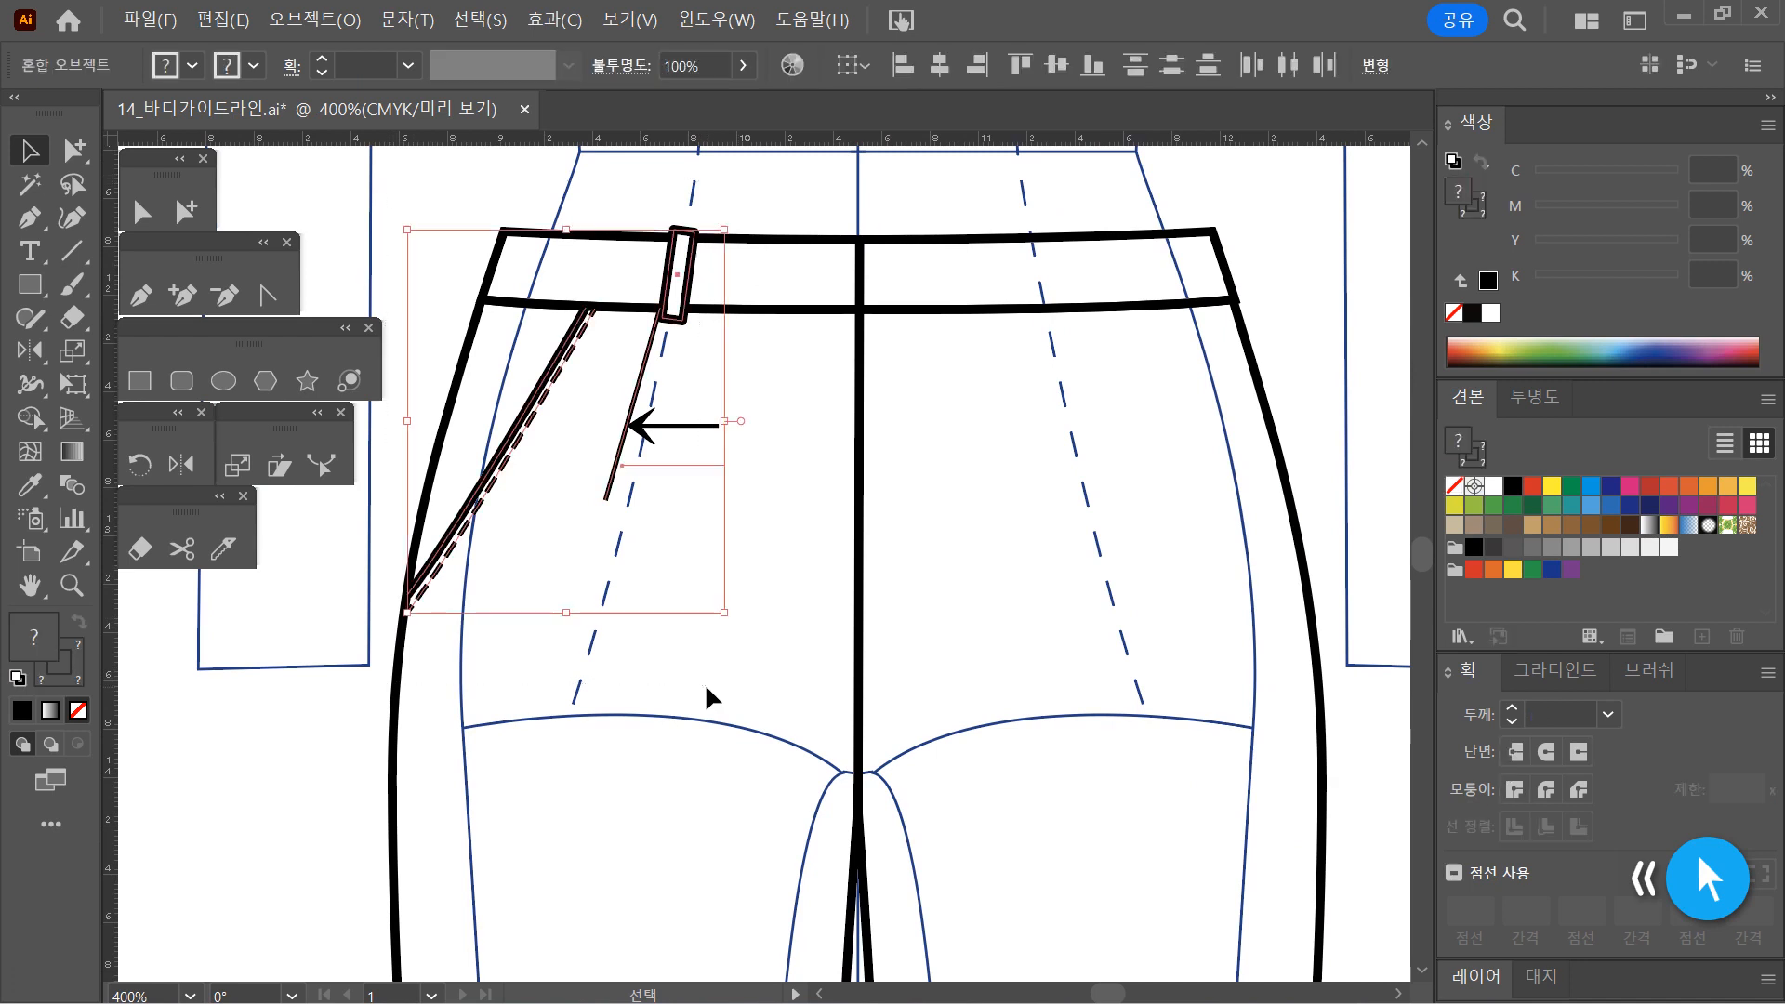
click(192, 473)
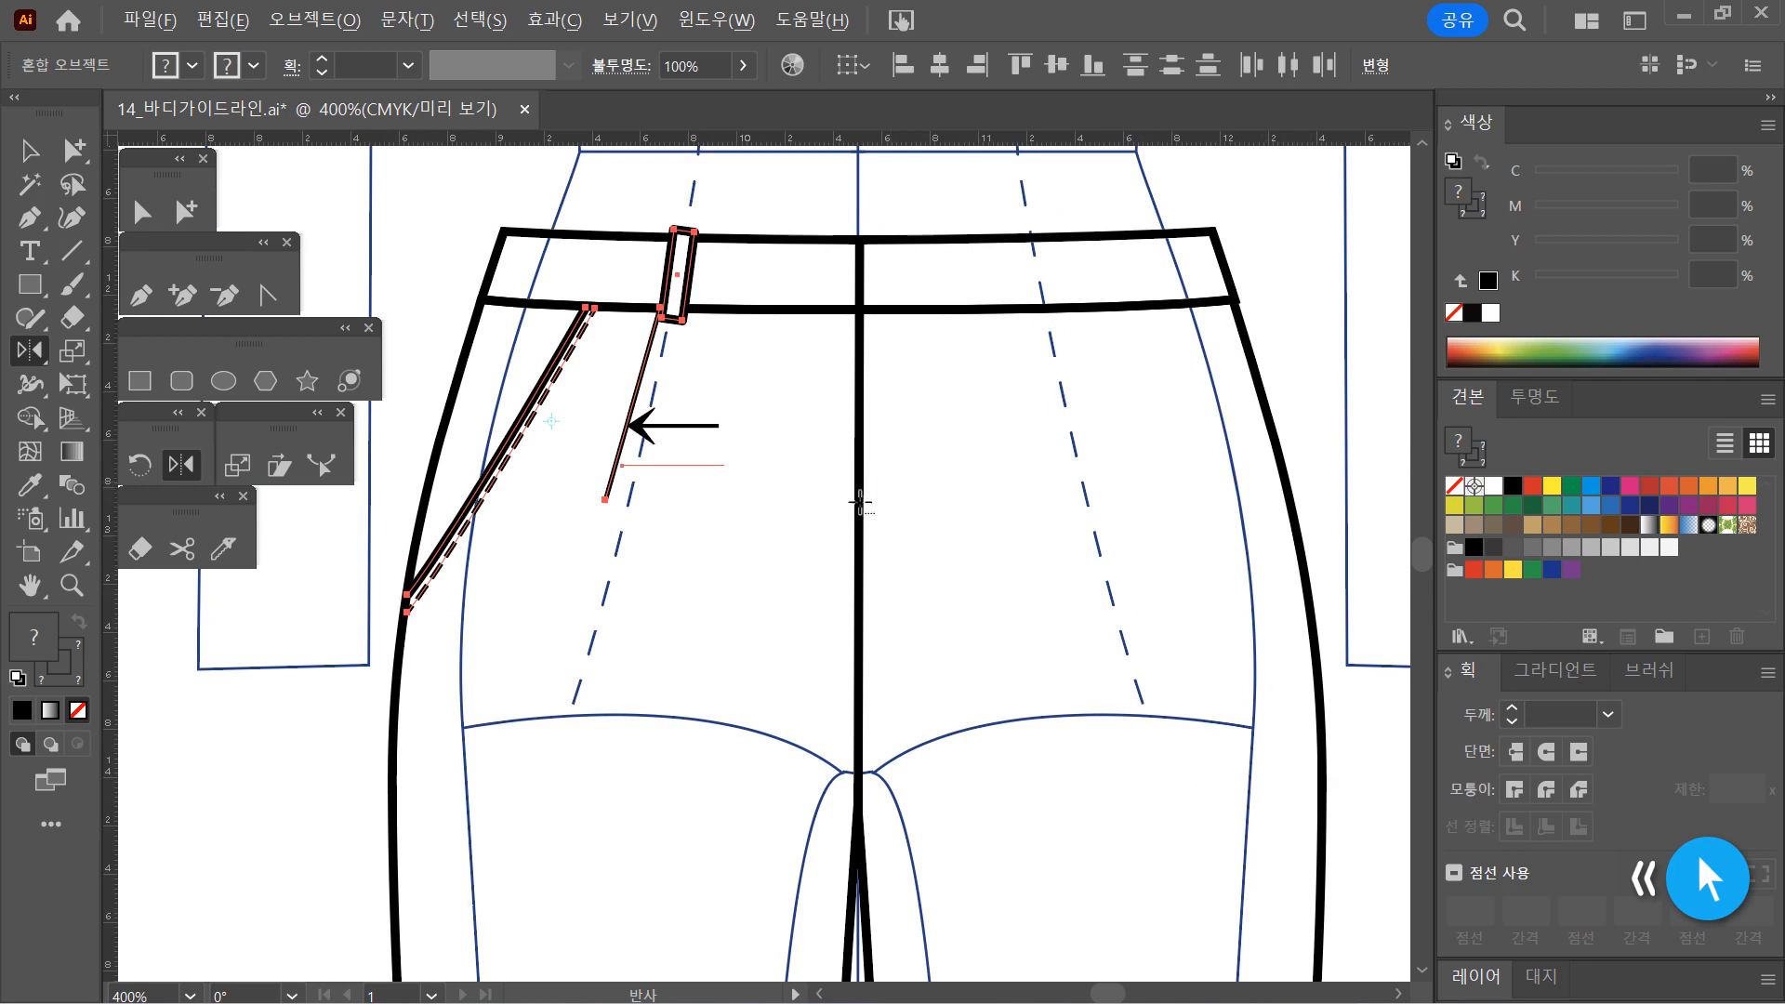
alt+click(859, 502)
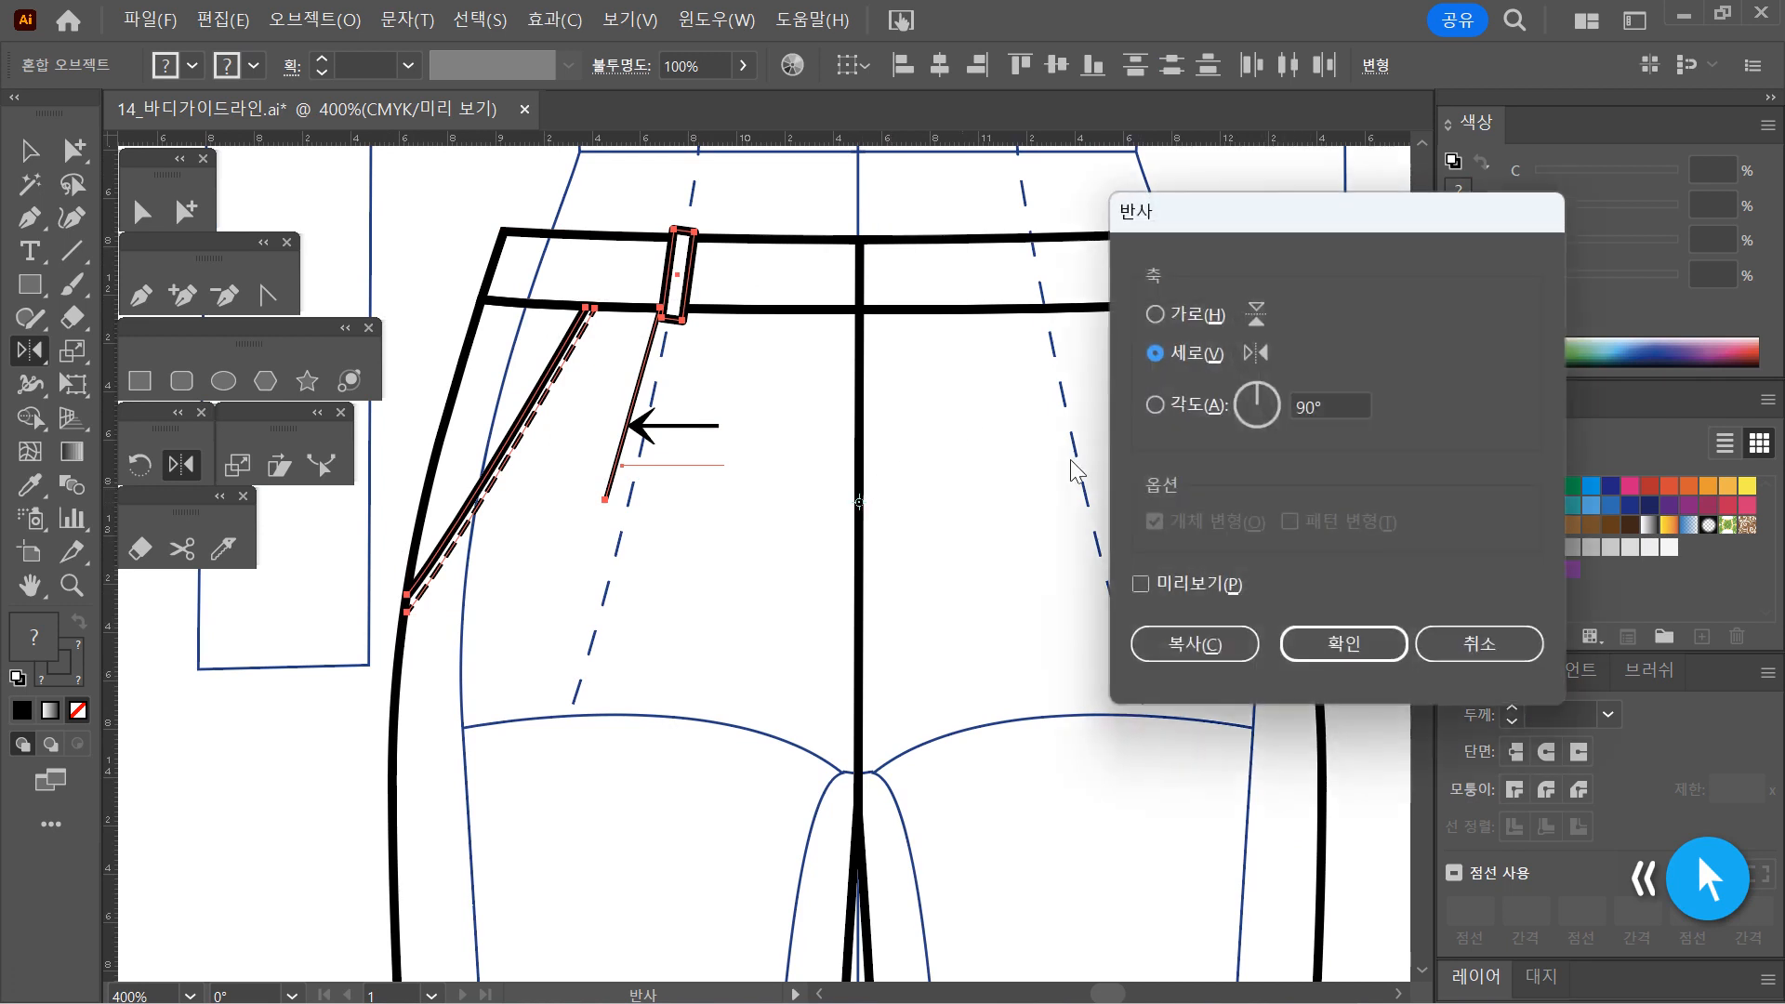
click(1195, 645)
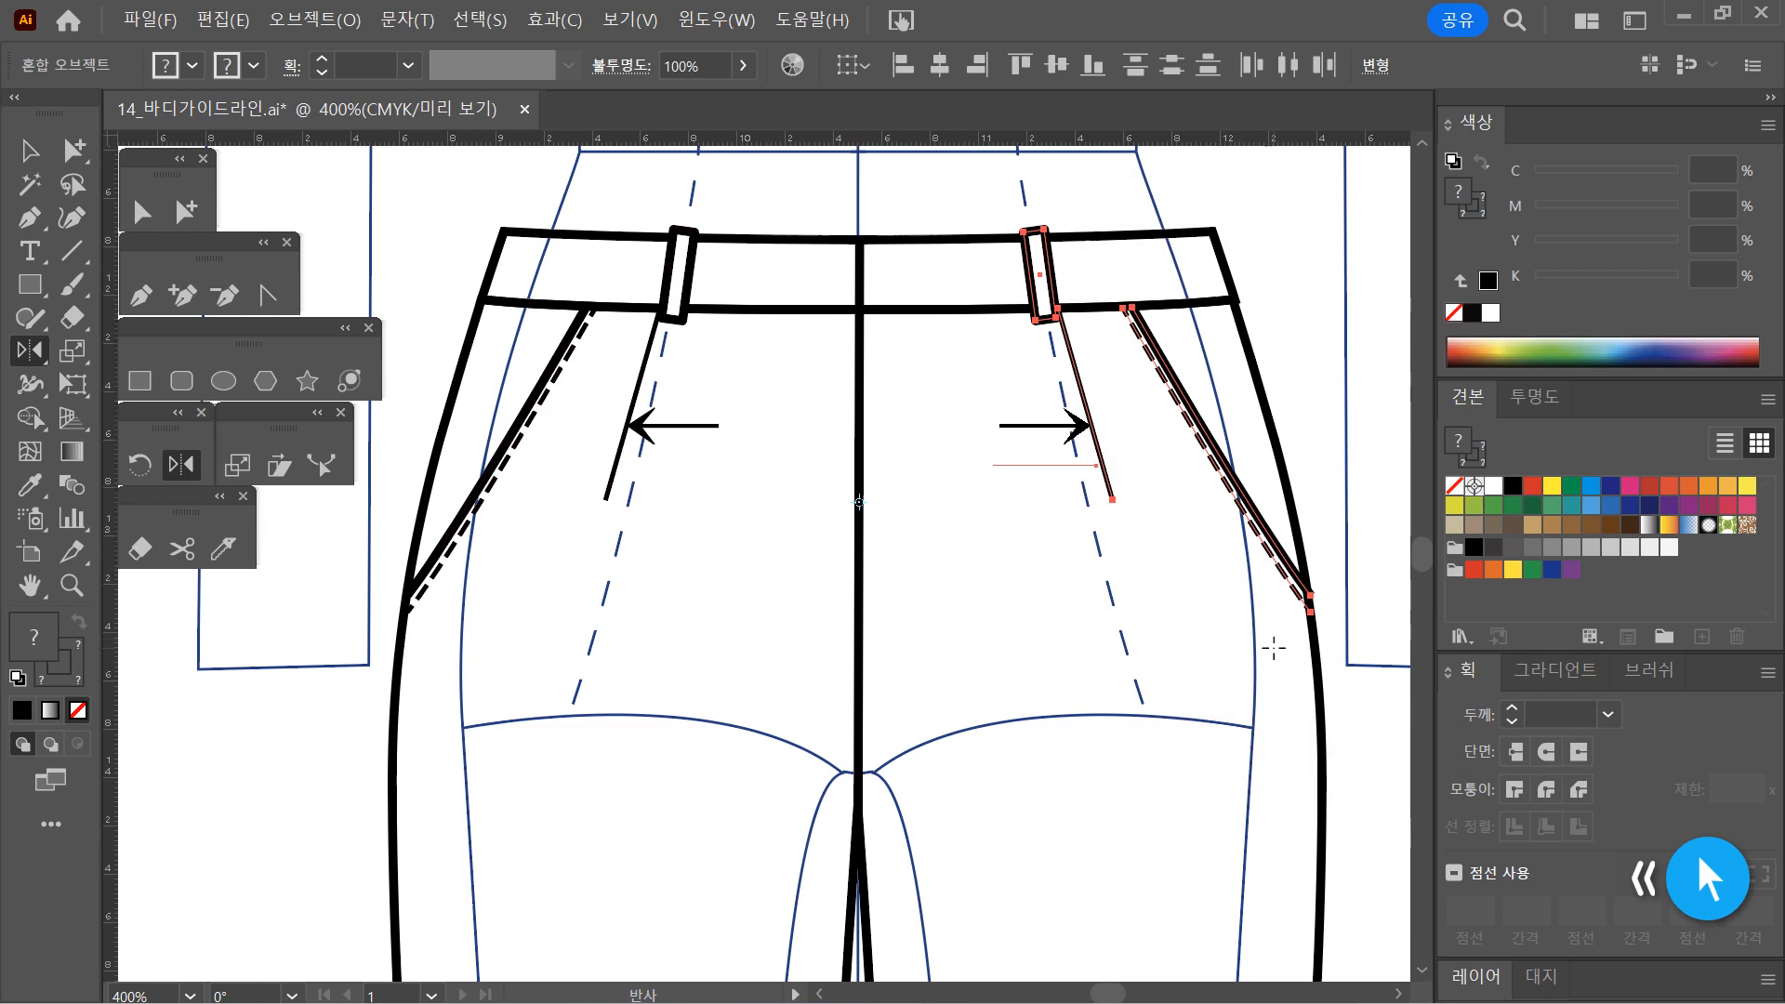
key(Delete)
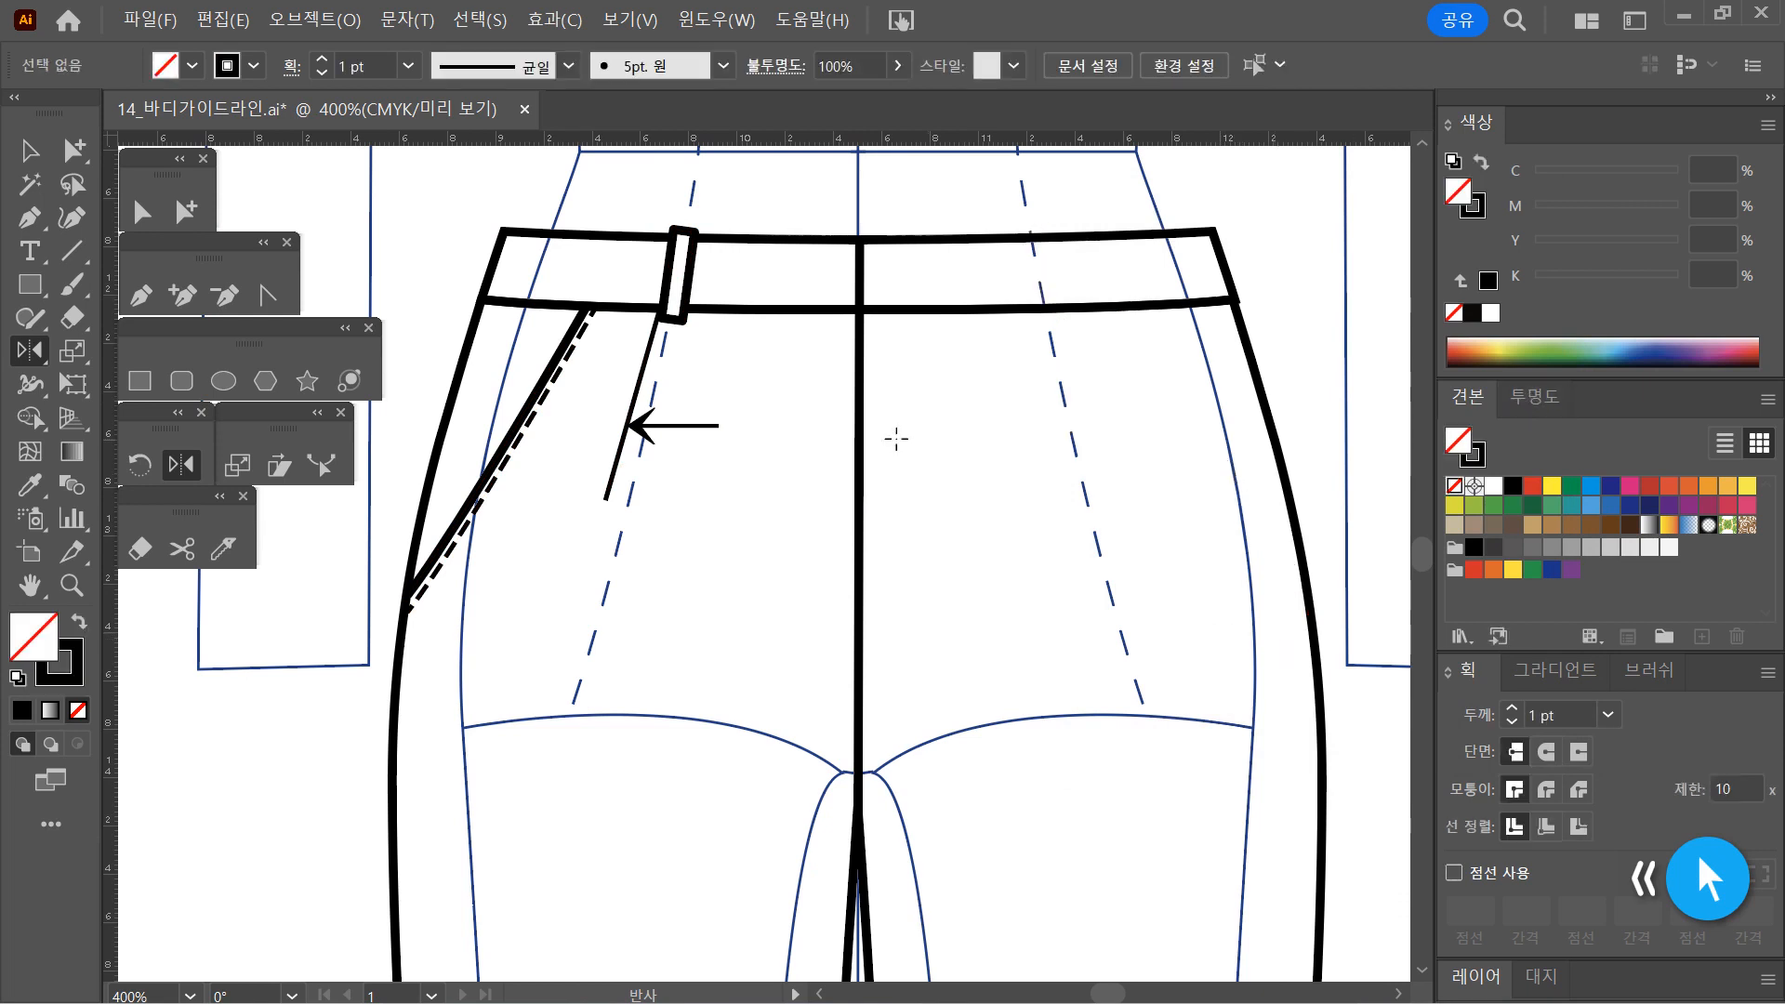
Give the pocket, stitching, dart, belt loop and arrow a green stroke of C 100, M 0, Y 100, K 0
key(v)
drag(467, 231, 772, 572)
click(1479, 453)
click(1571, 486)
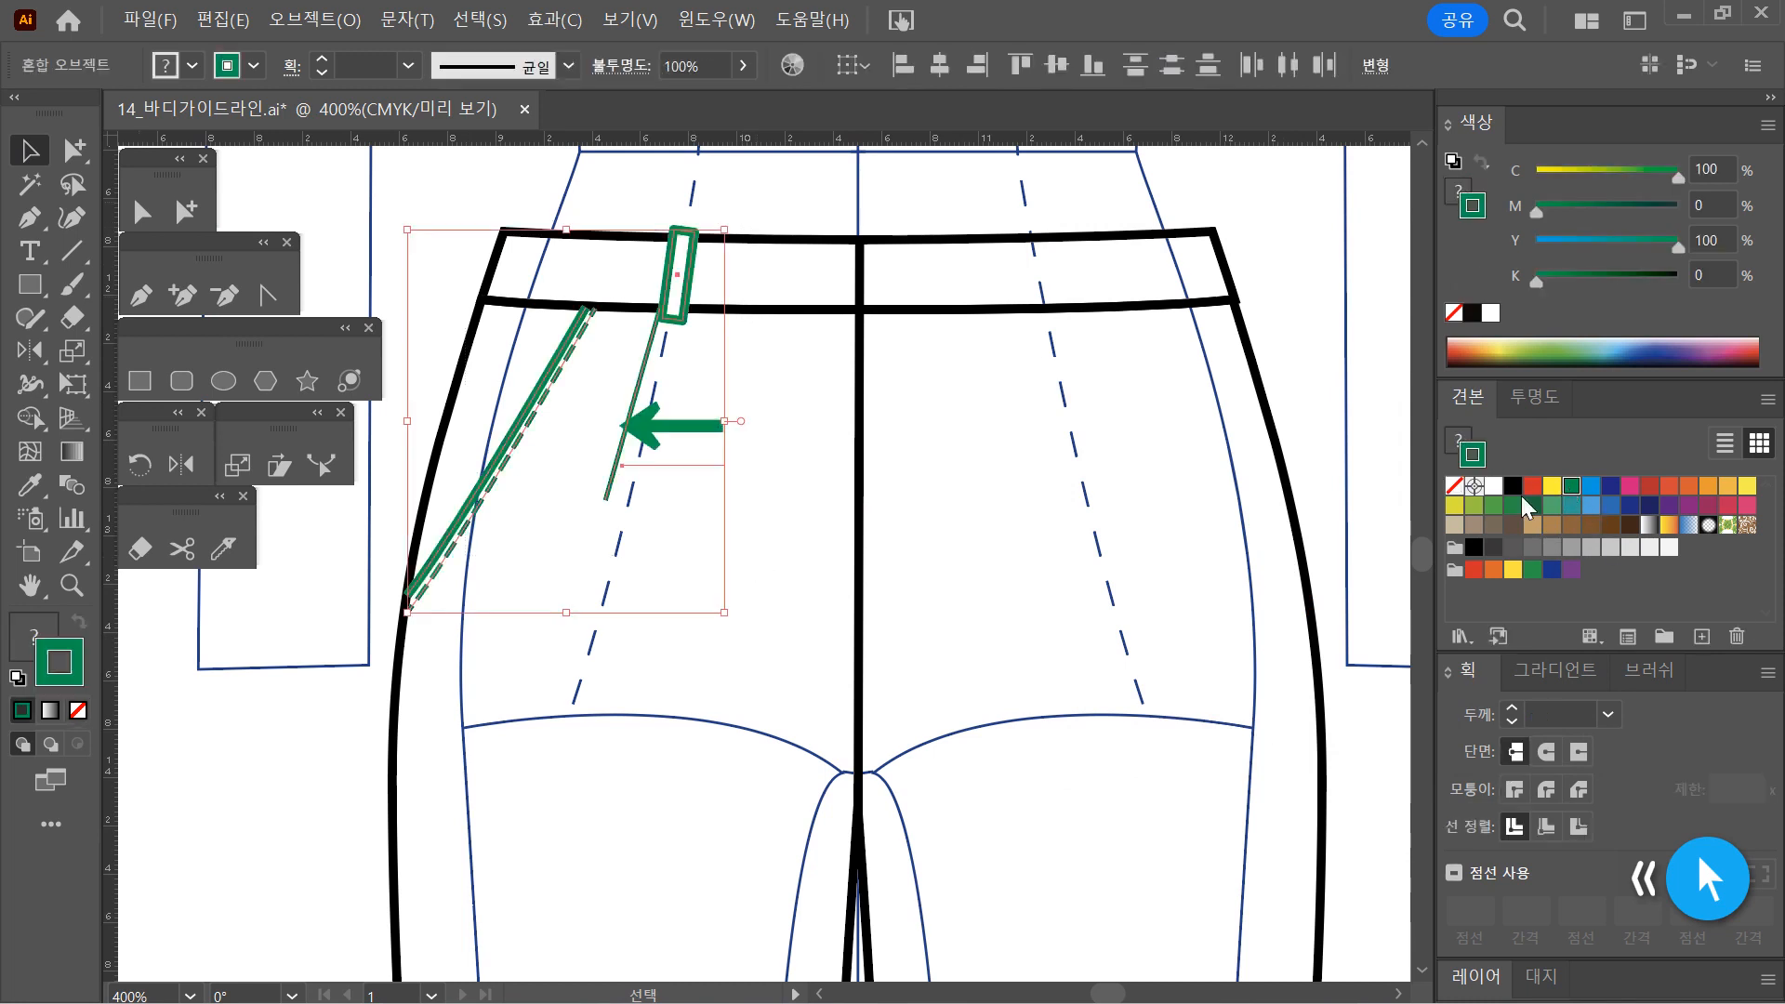
Remove the green stroke from the arrow text by setting its stroke to none
click(1149, 550)
click(695, 389)
click(78, 710)
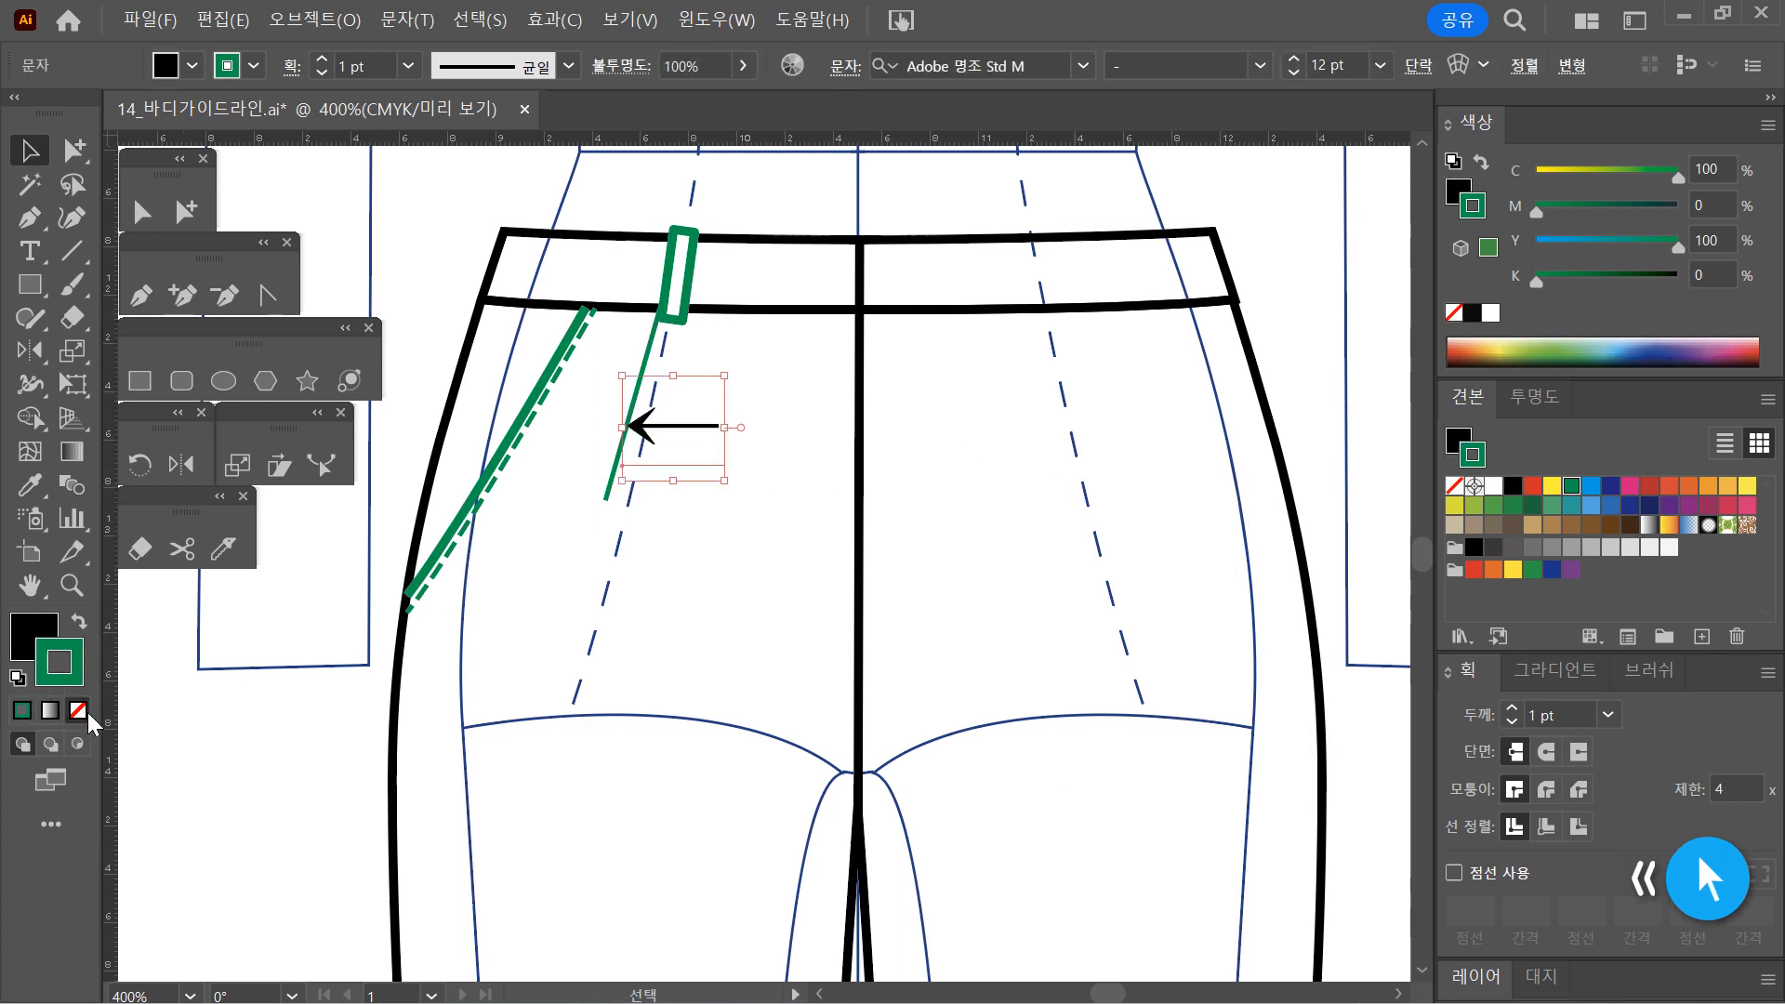
click(689, 683)
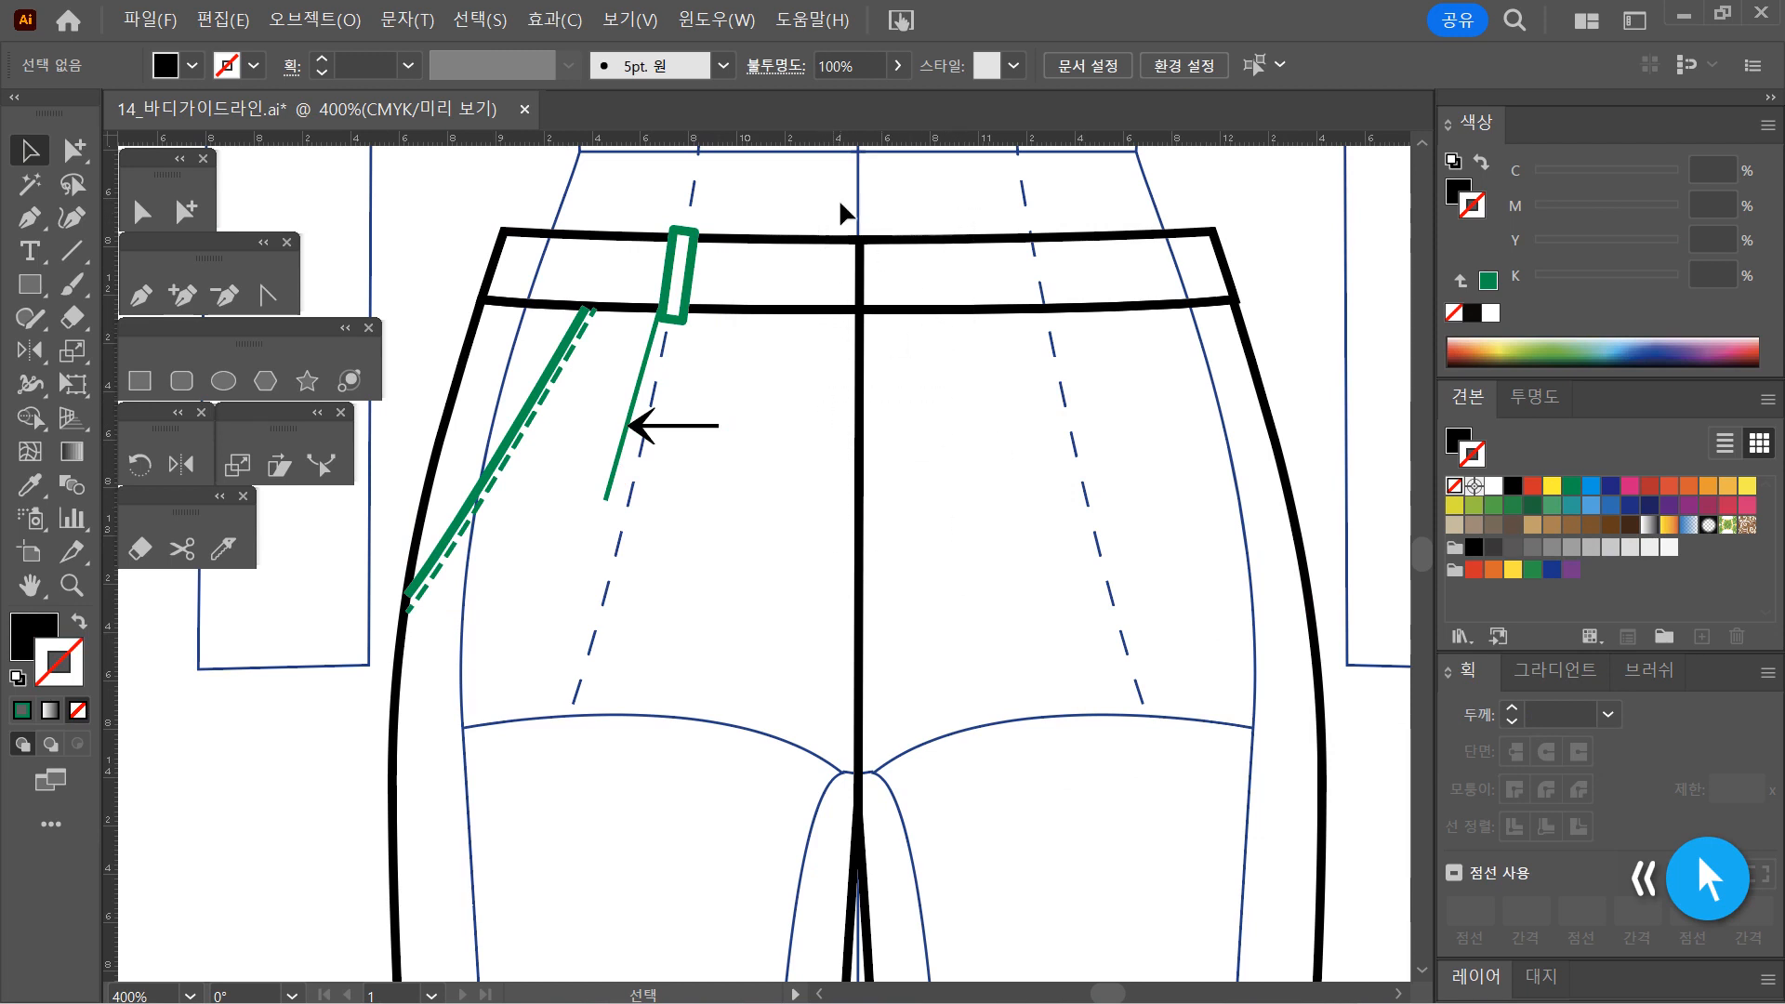
Fill the arrow text with the same green, C 100, M 0, Y 100, K 0
drag(418, 205, 716, 701)
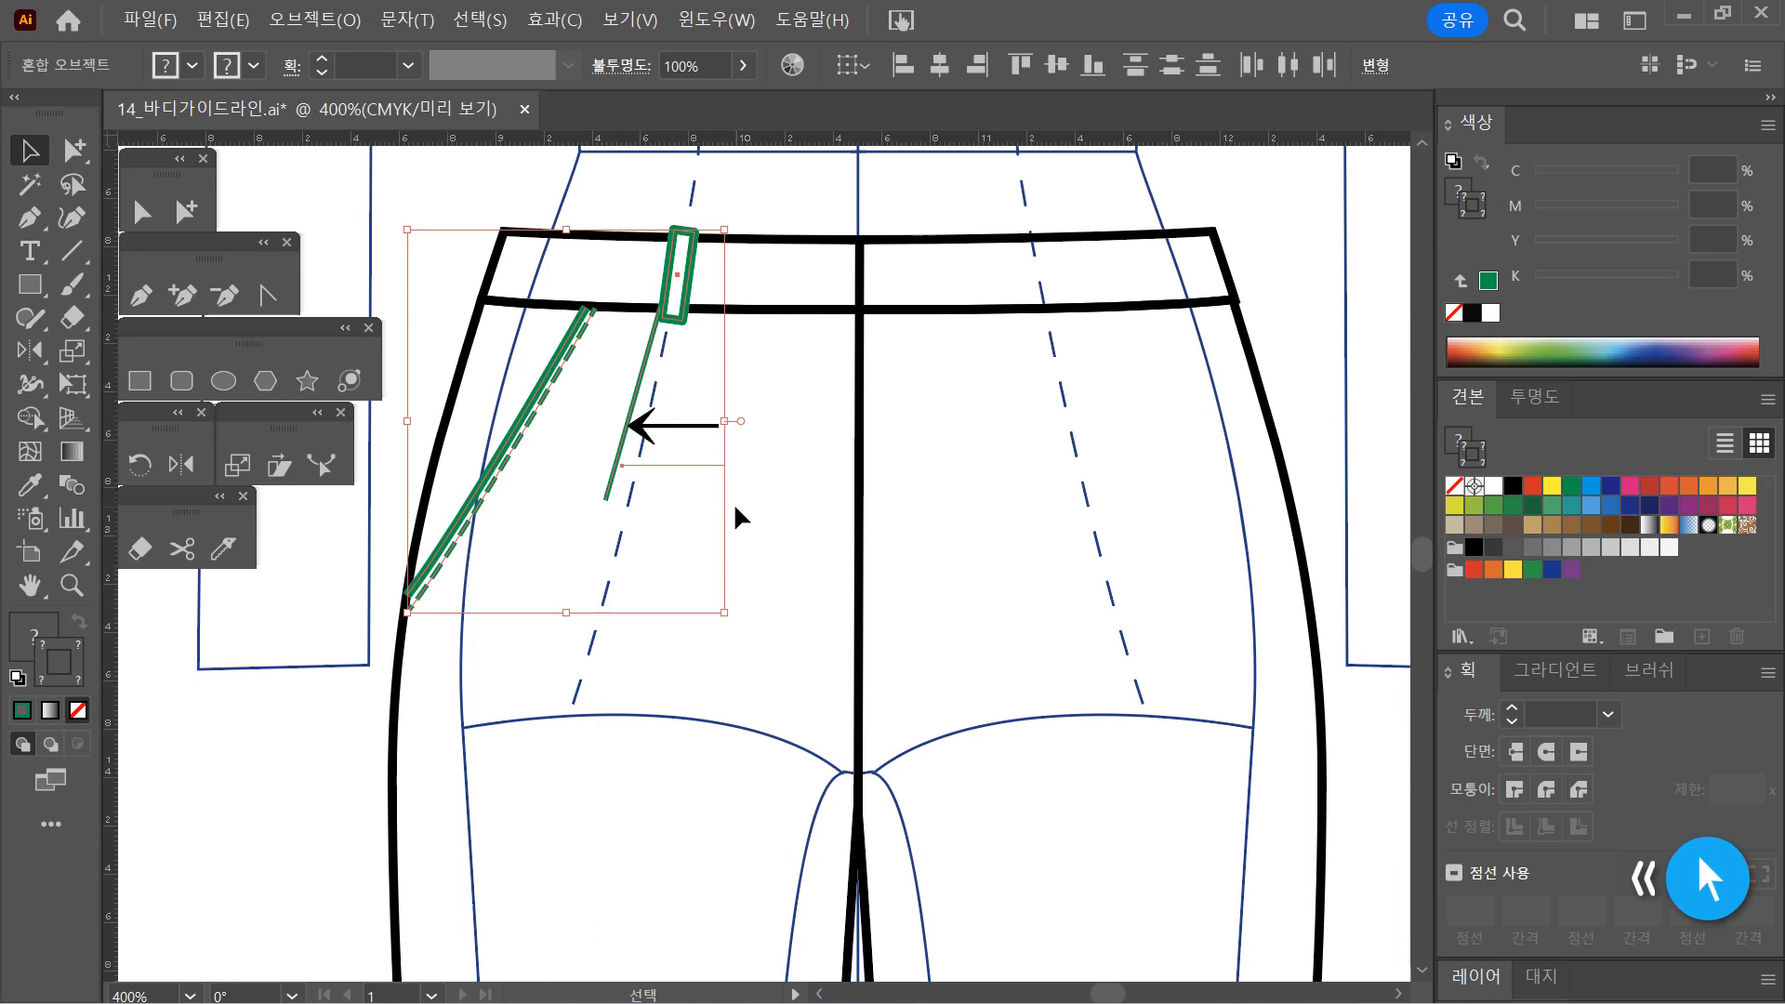
click(1116, 547)
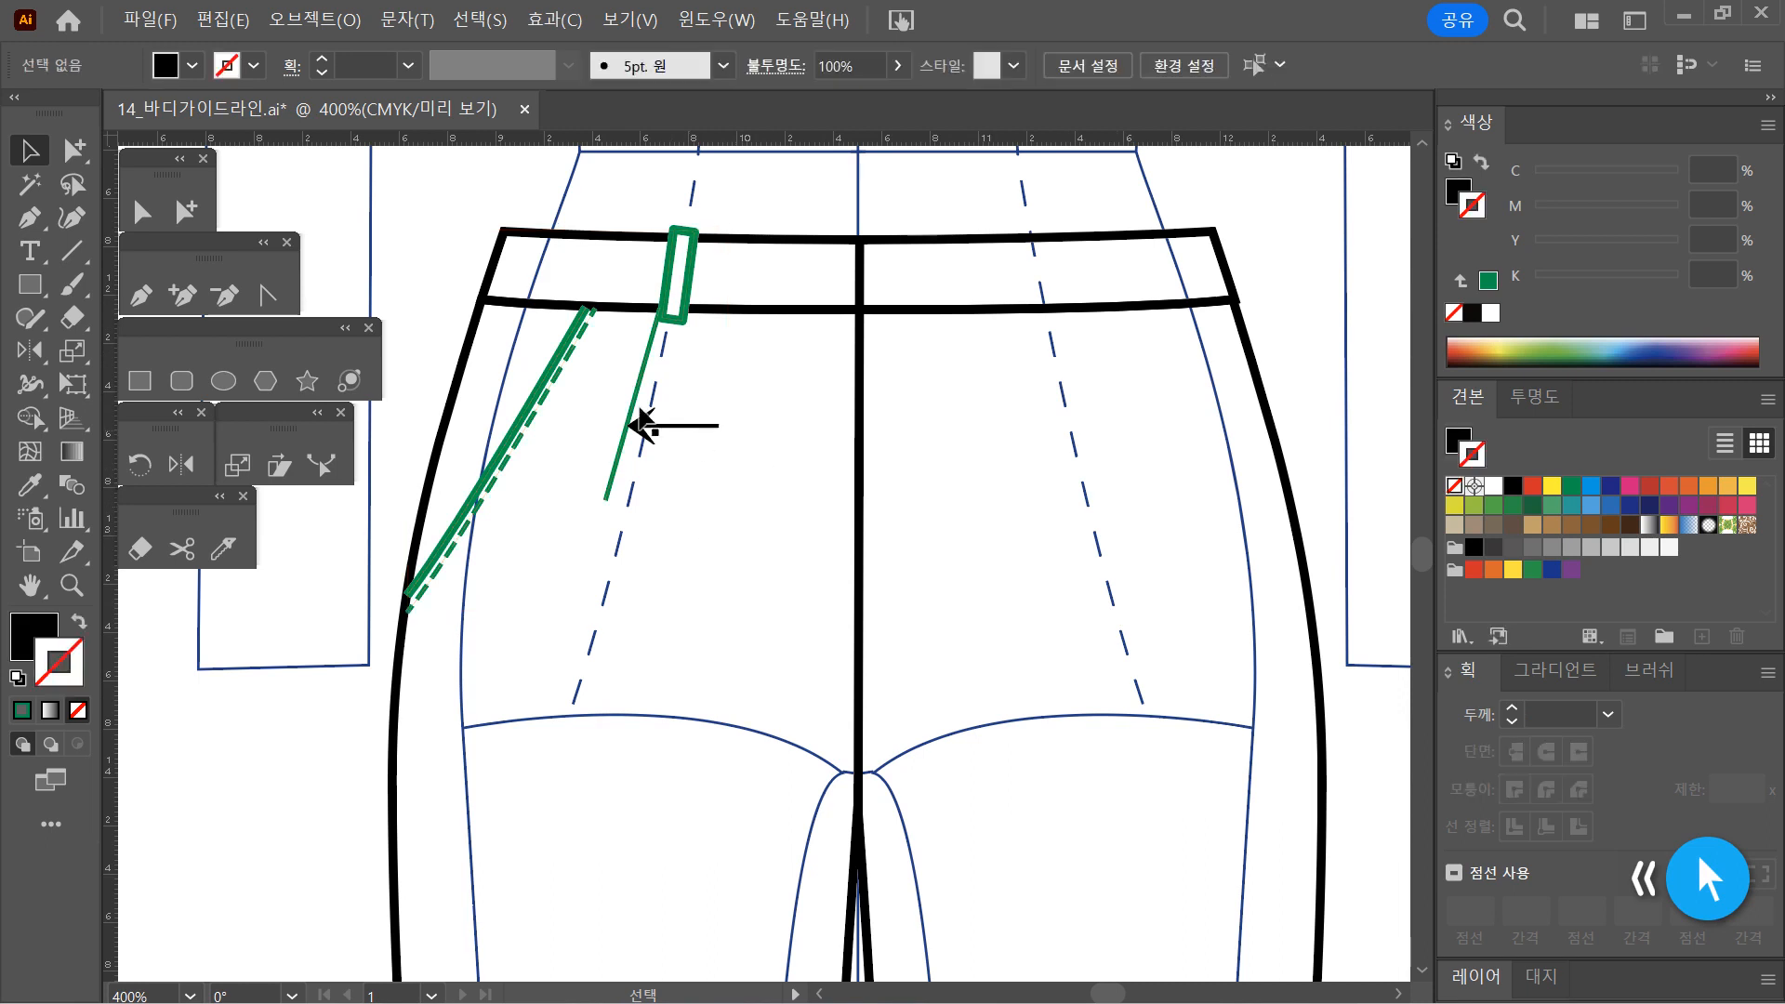
click(36, 255)
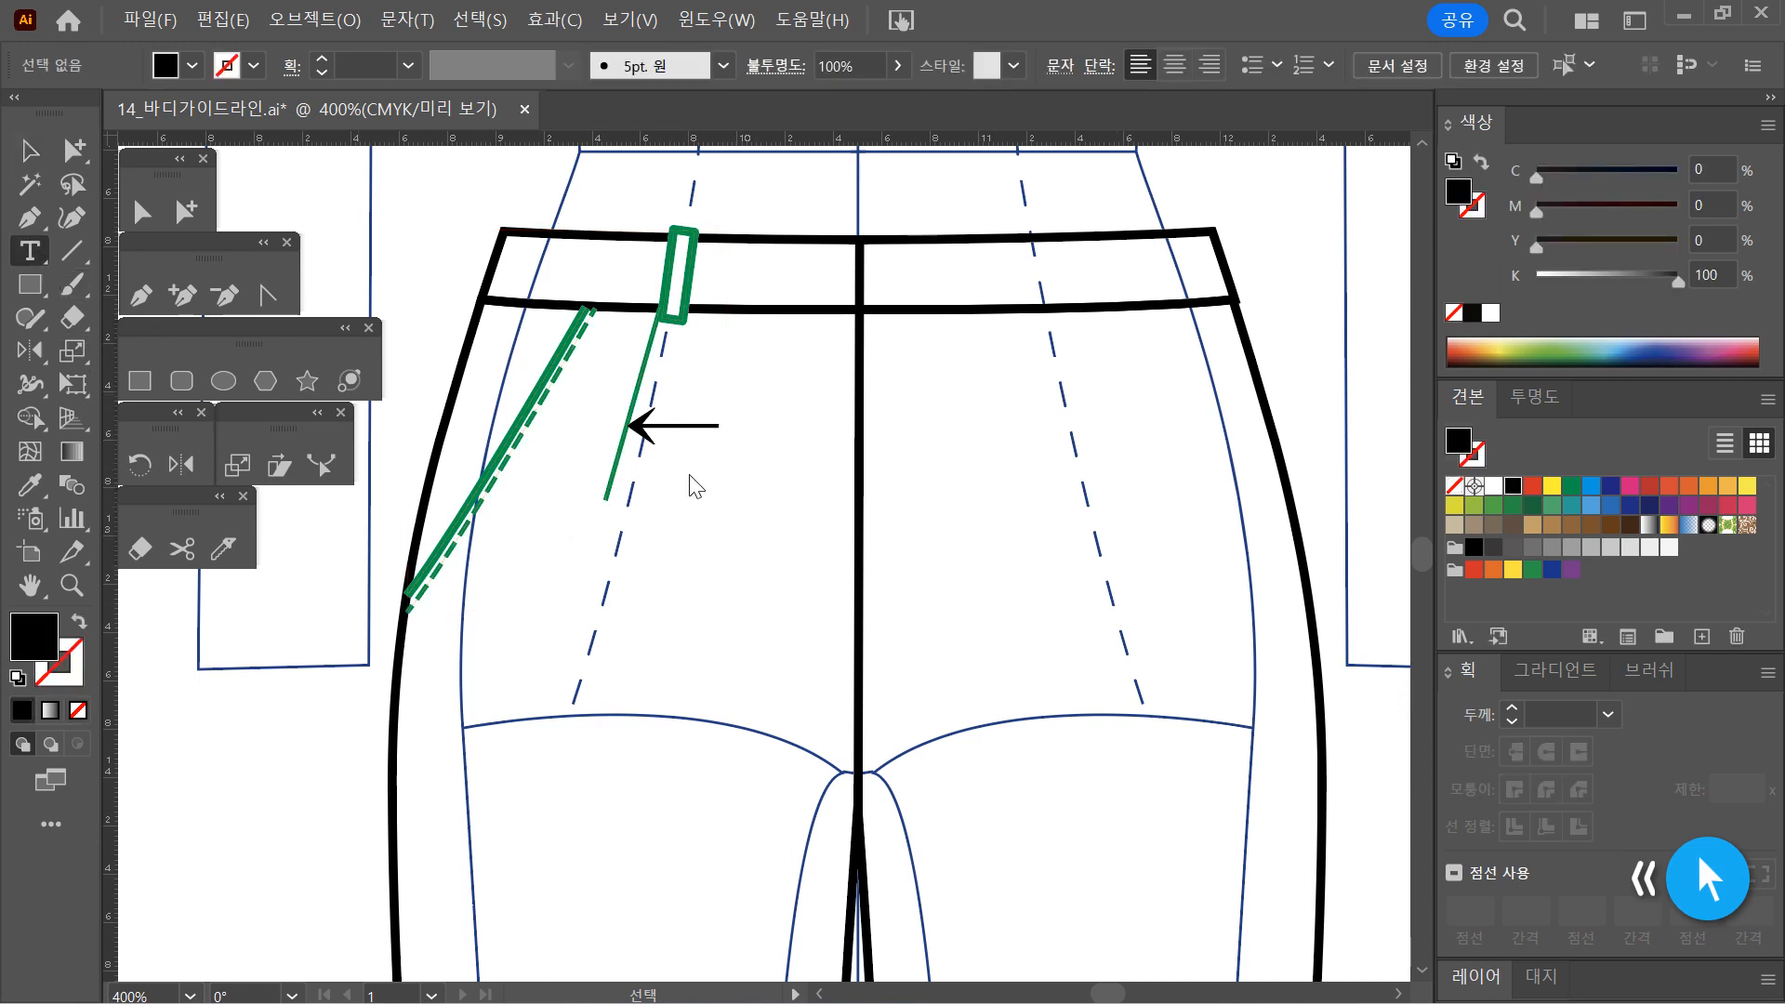
click(1572, 486)
click(28, 150)
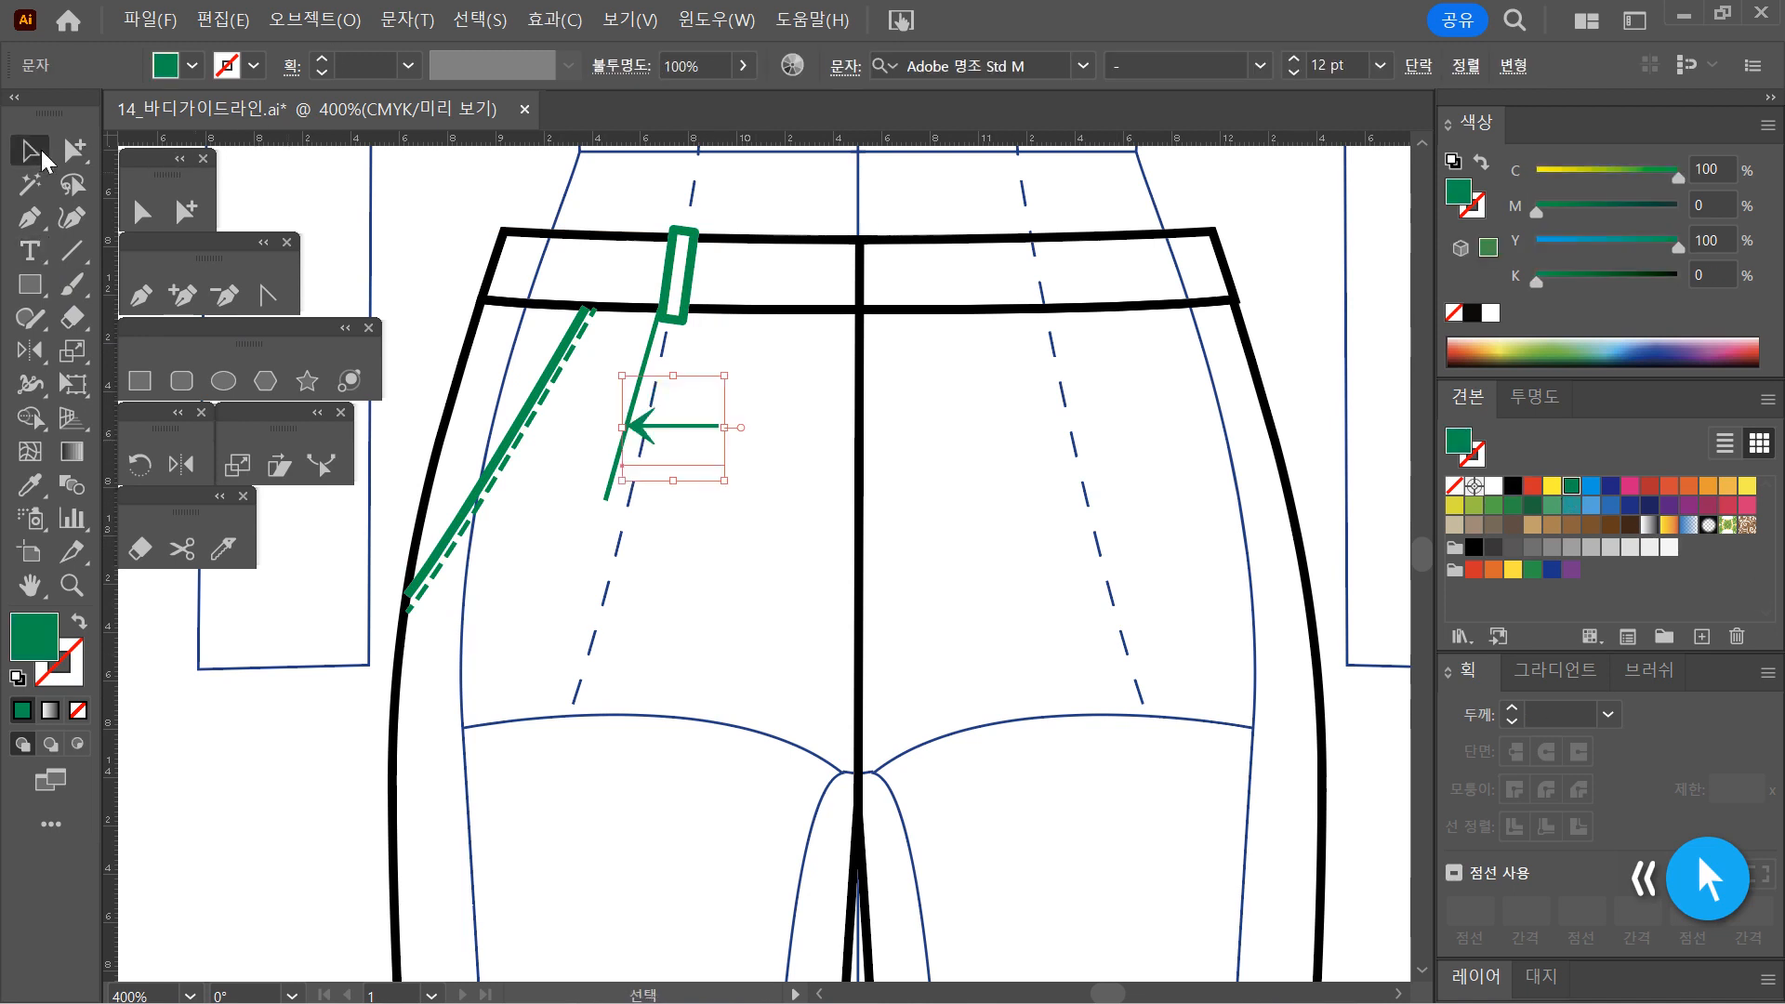
click(698, 679)
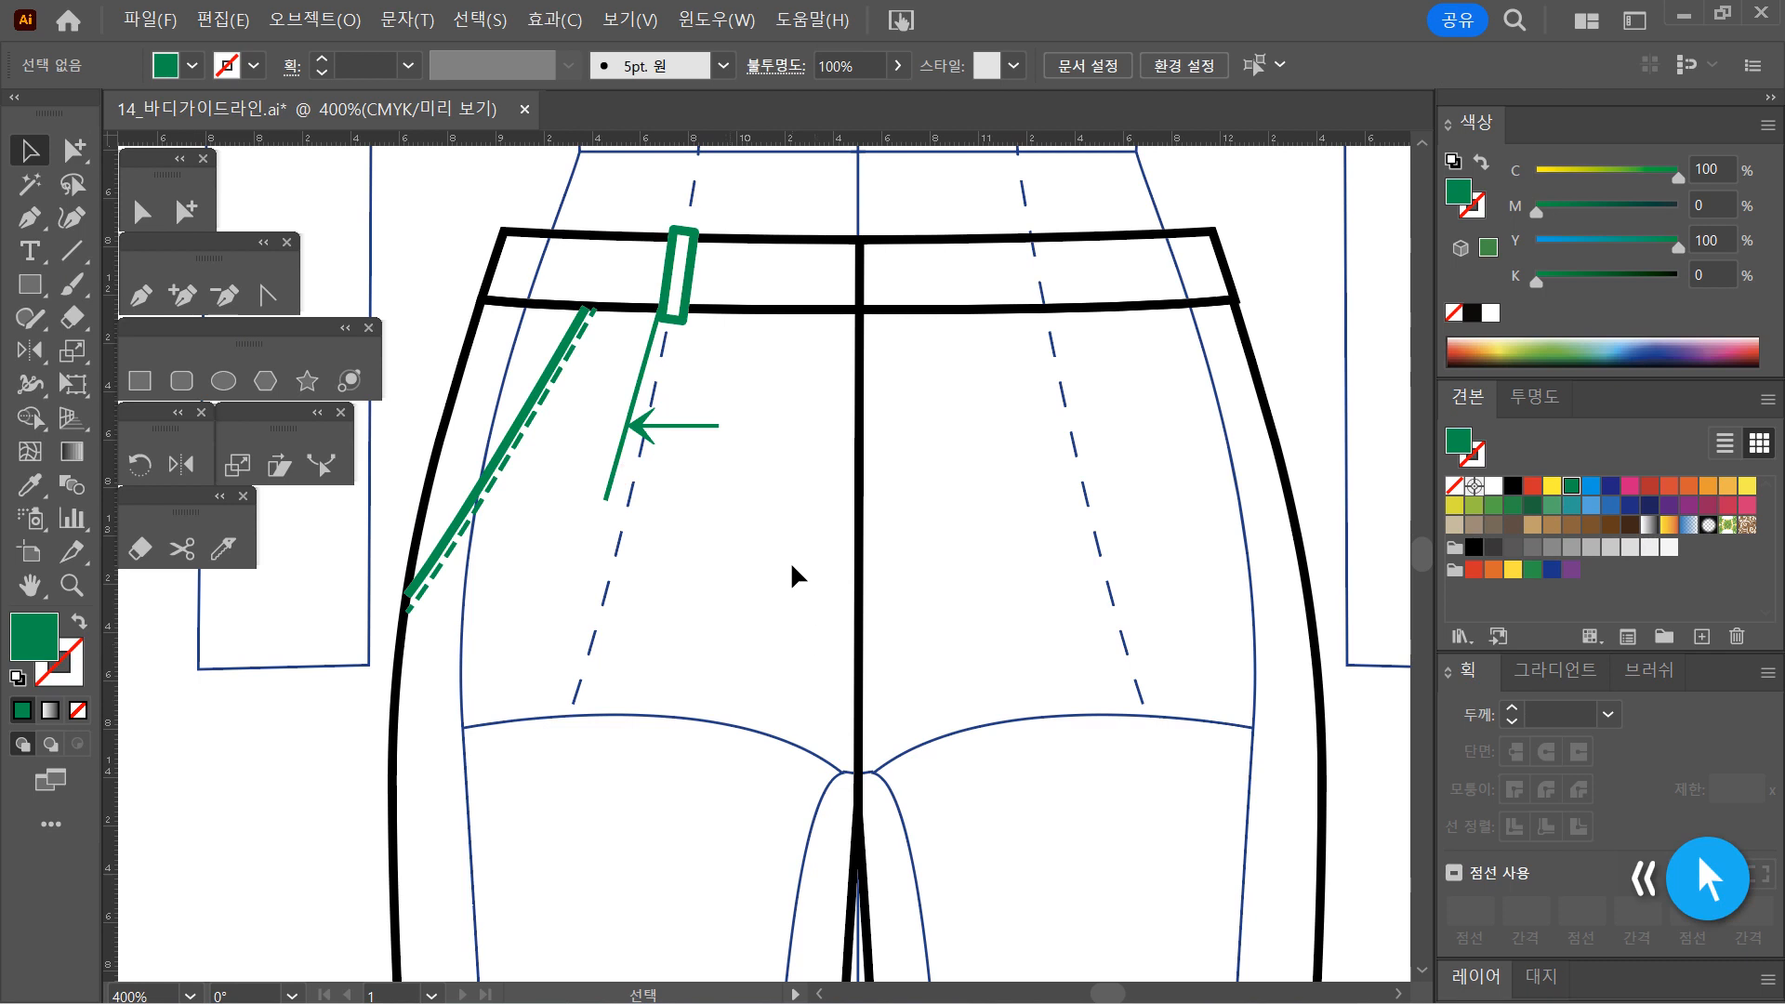
Undo the green fill on the arrow text and leave it deselected
key(ctrl+z)
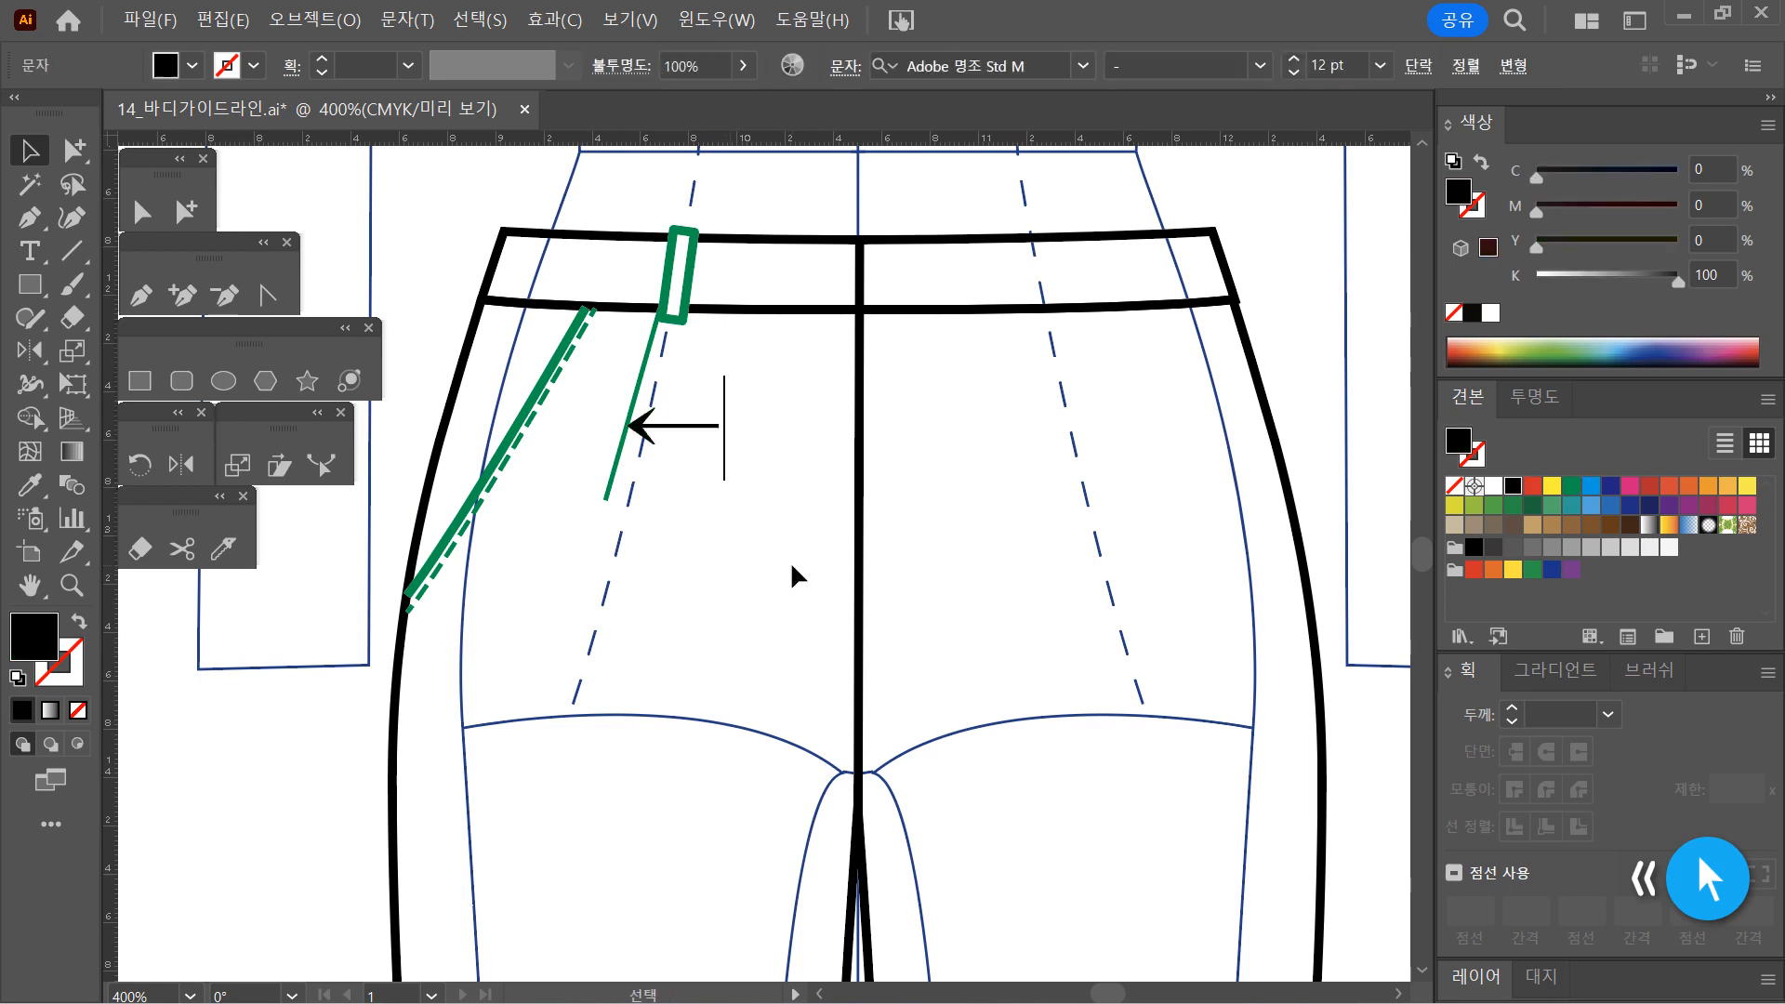
click(788, 562)
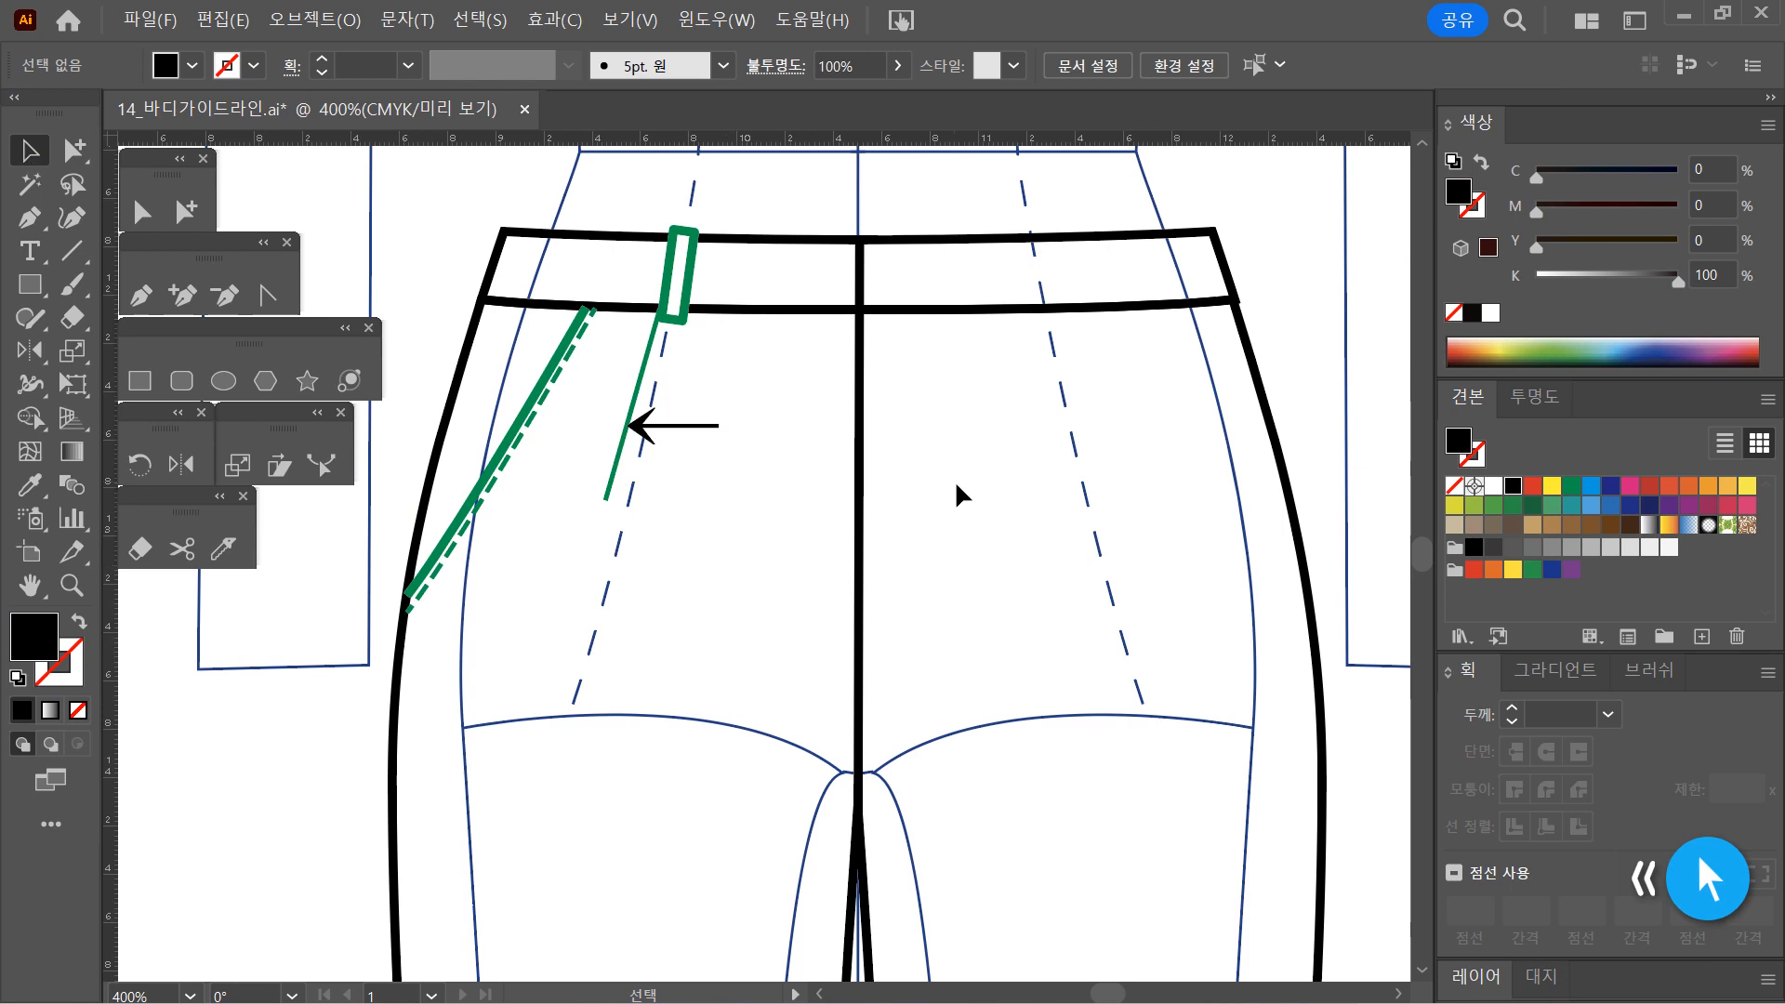
Reflect a copy of the pocket, stitching, dart, belt loop and arrow across the centre-front line on the vertical axis
drag(809, 523, 488, 268)
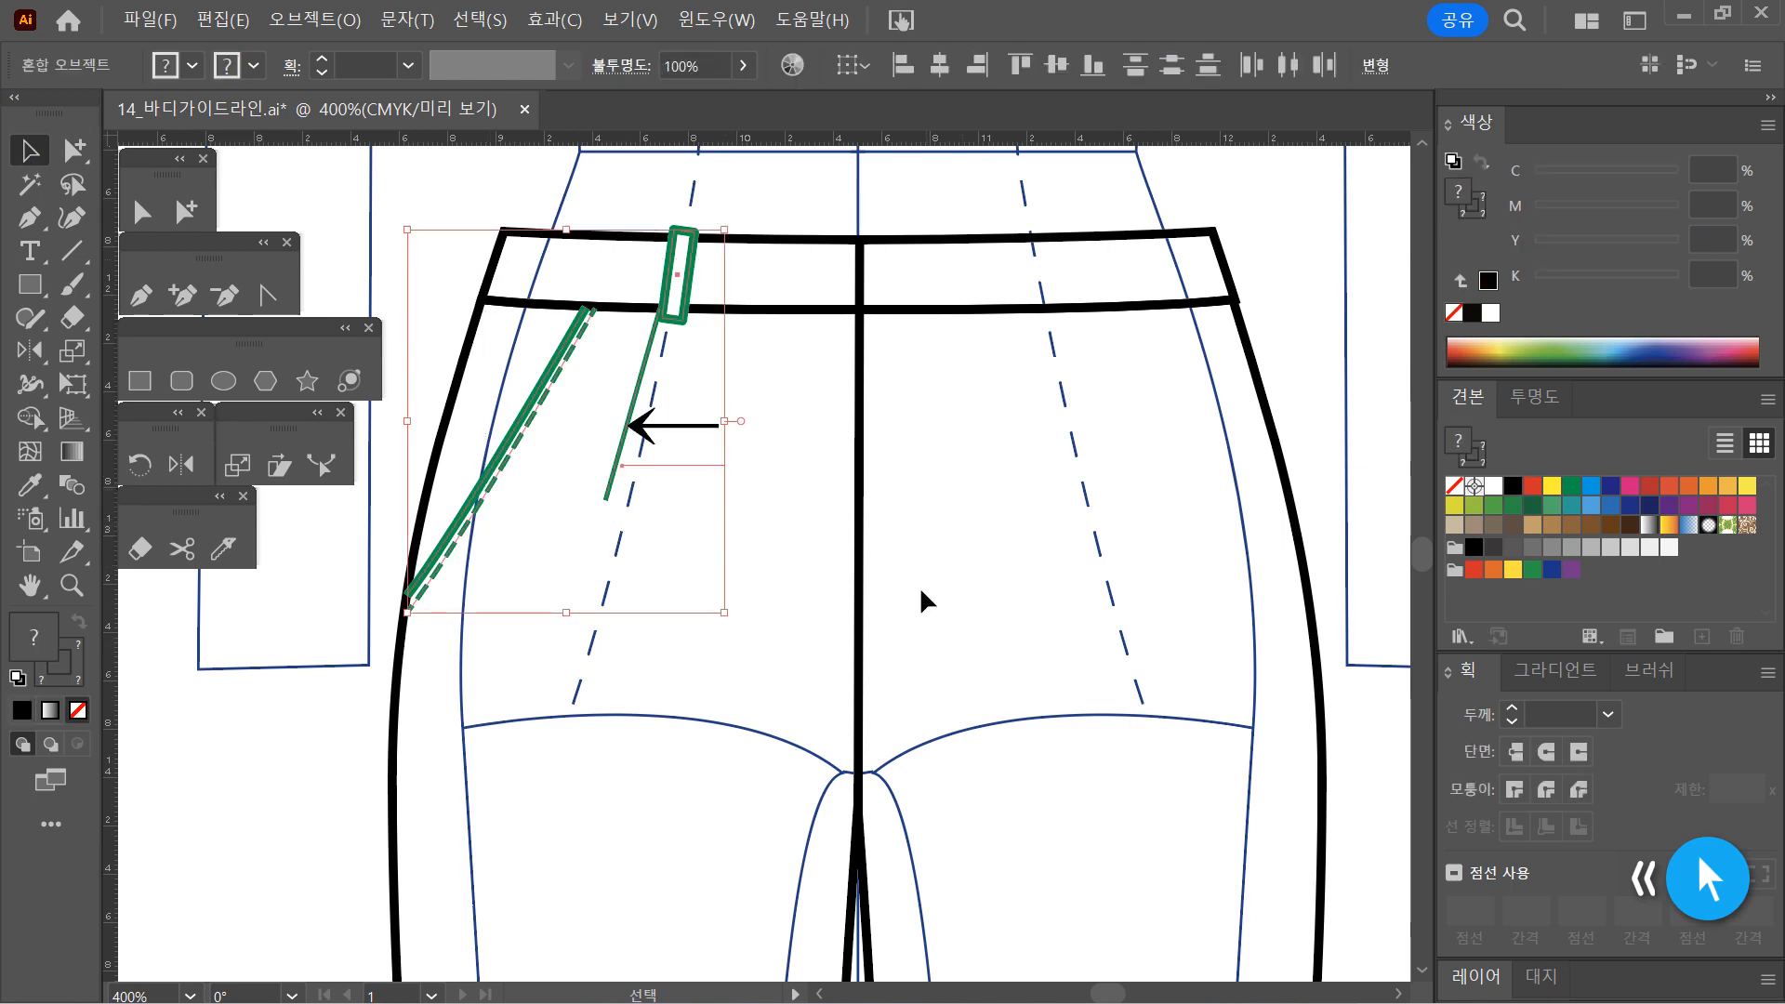
drag(829, 593, 532, 370)
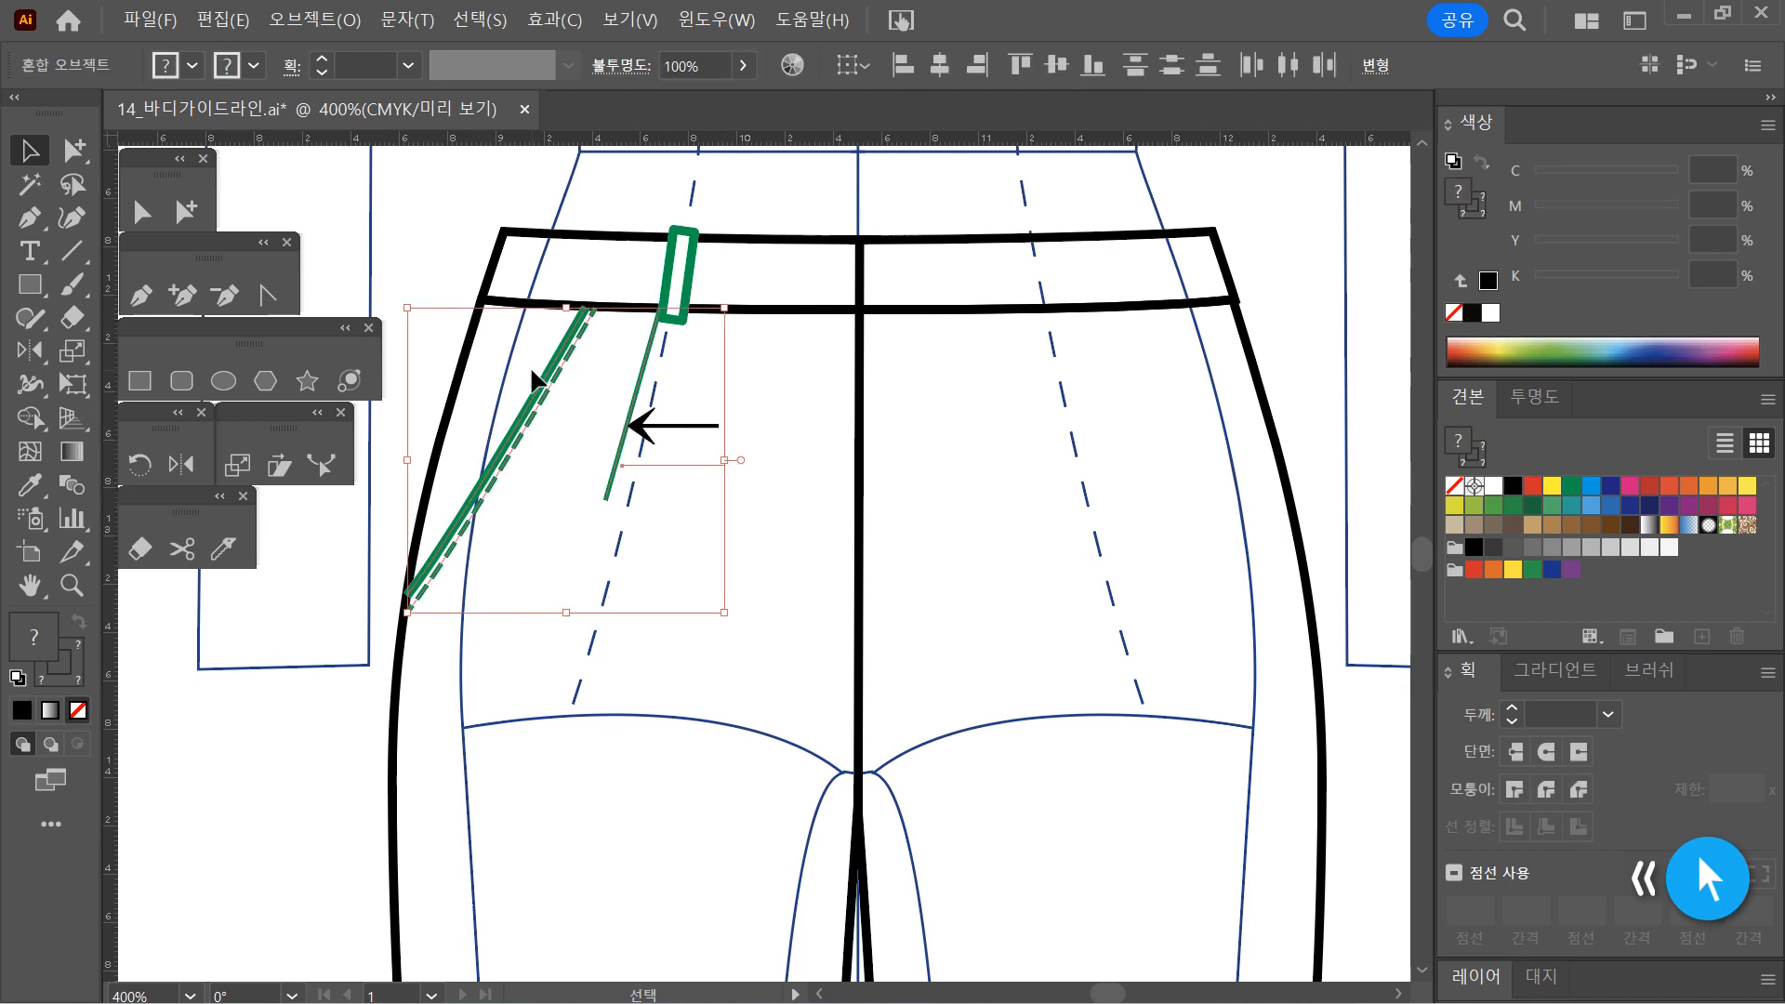
shift+click(683, 275)
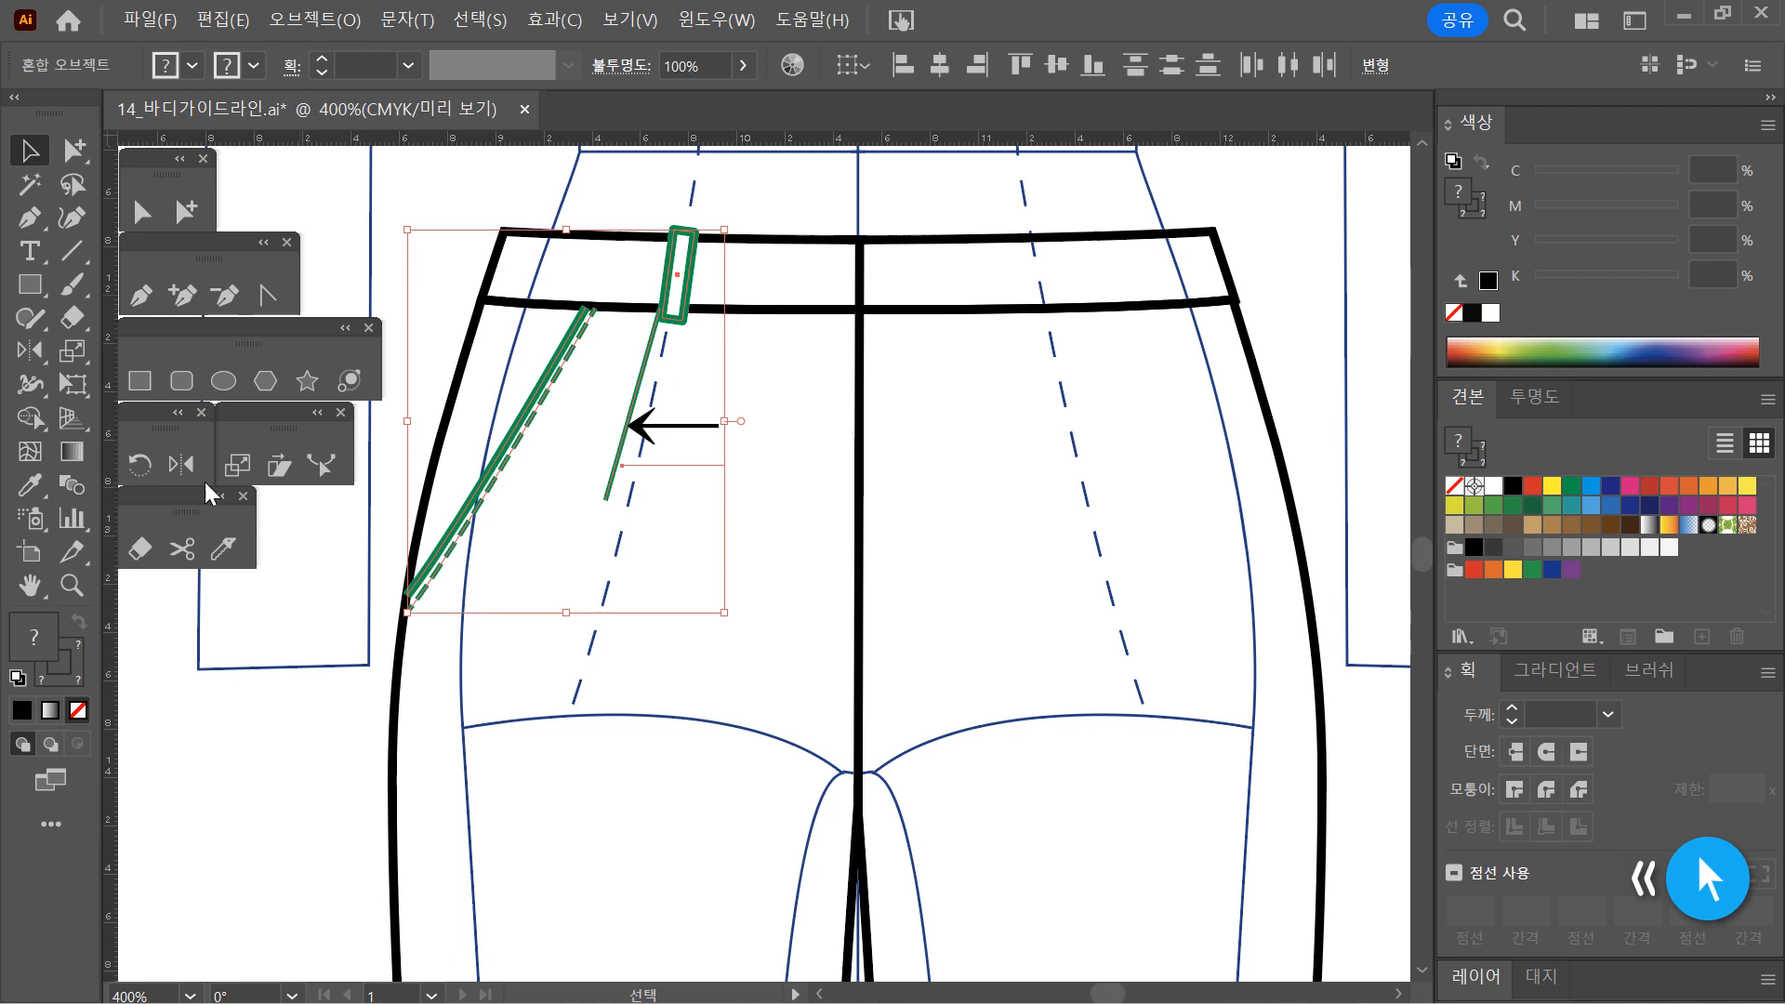
click(182, 464)
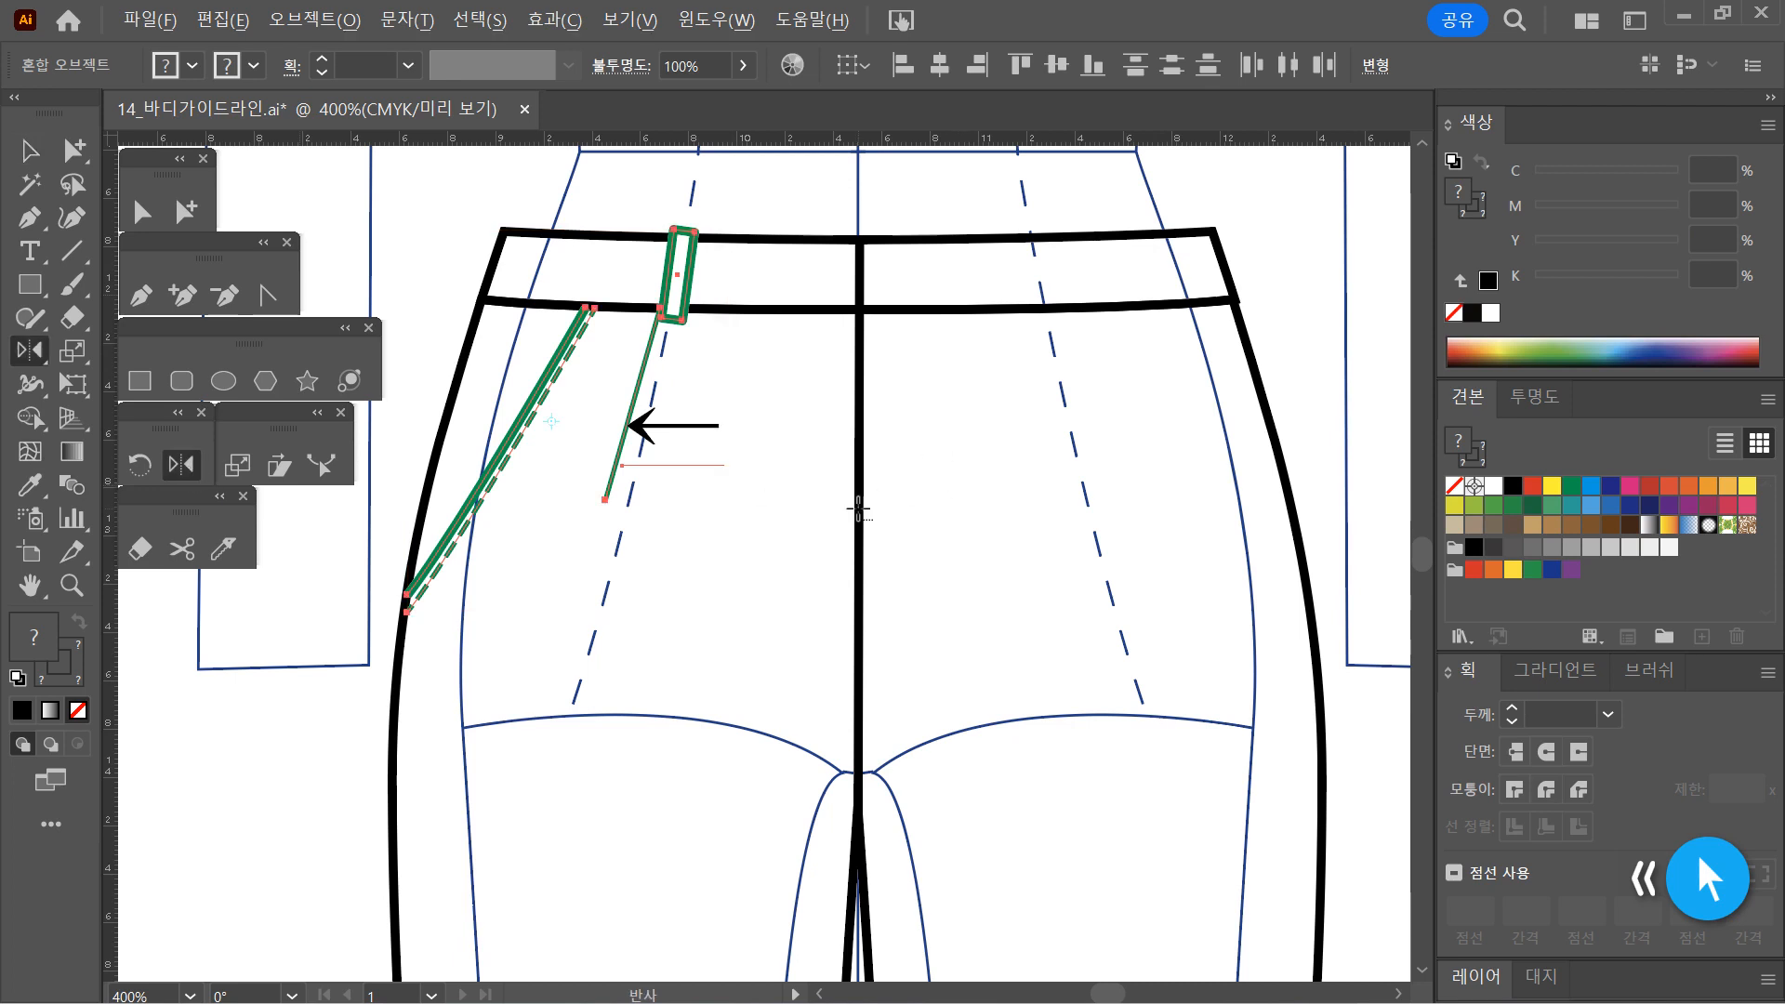
alt+click(859, 510)
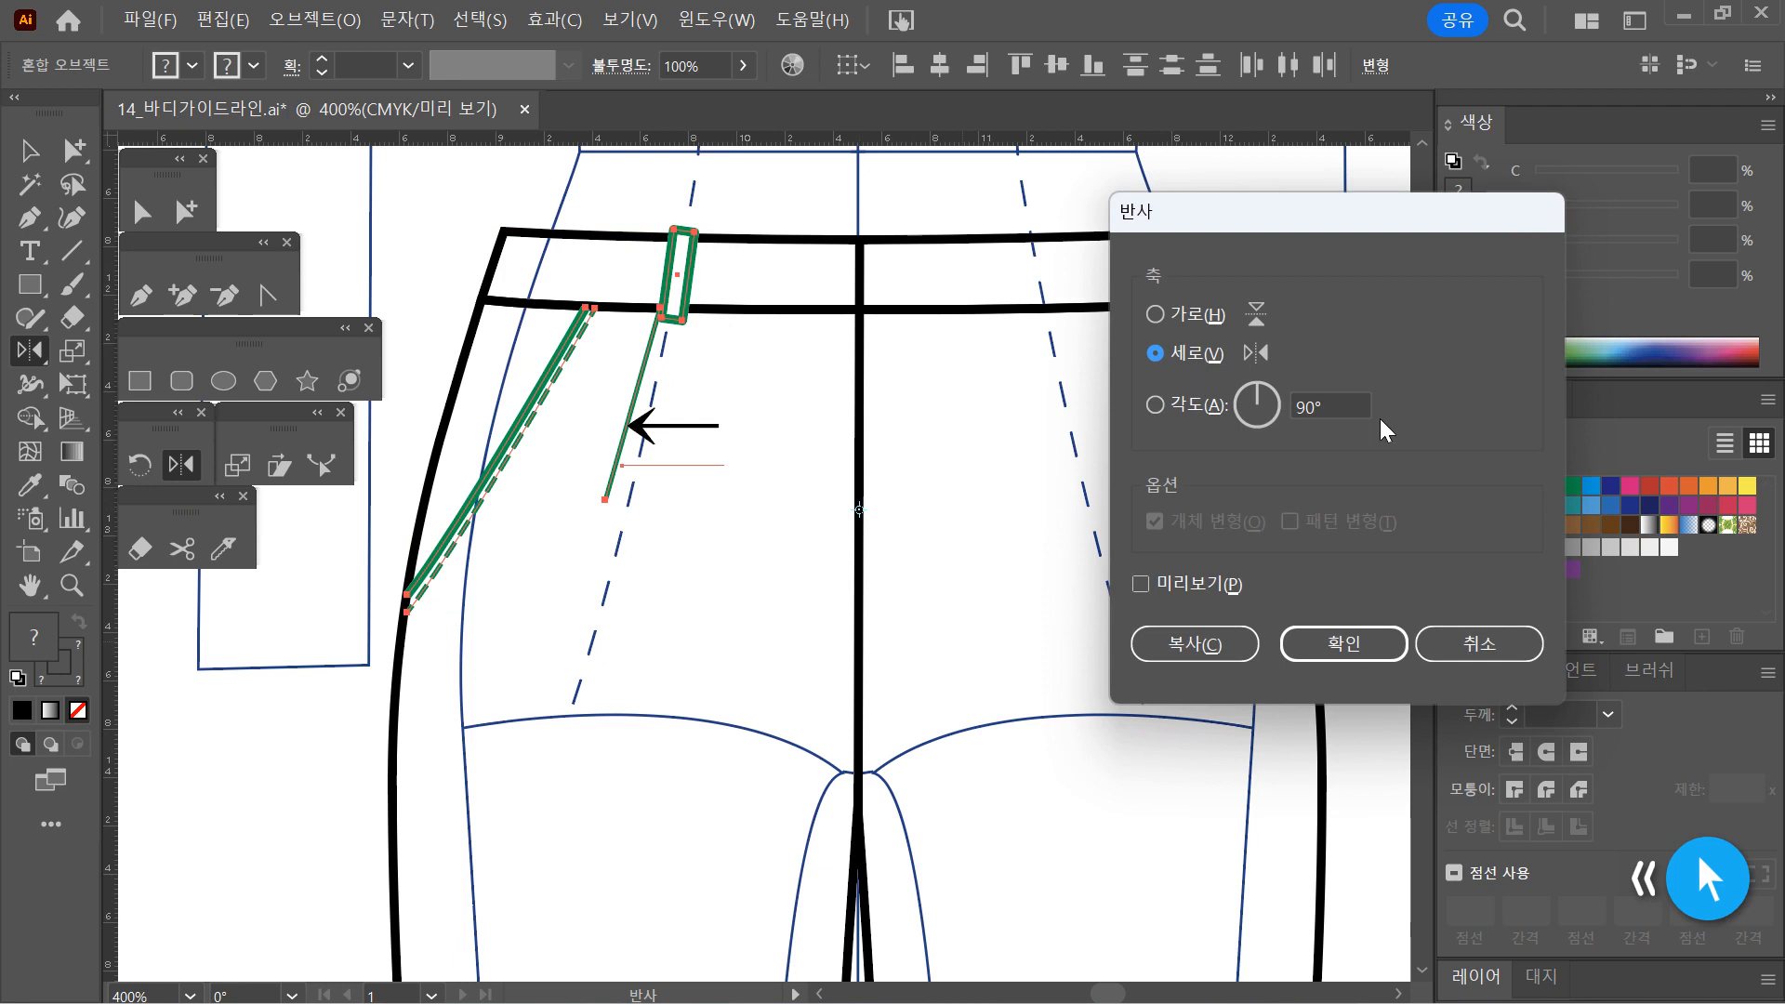
click(1179, 642)
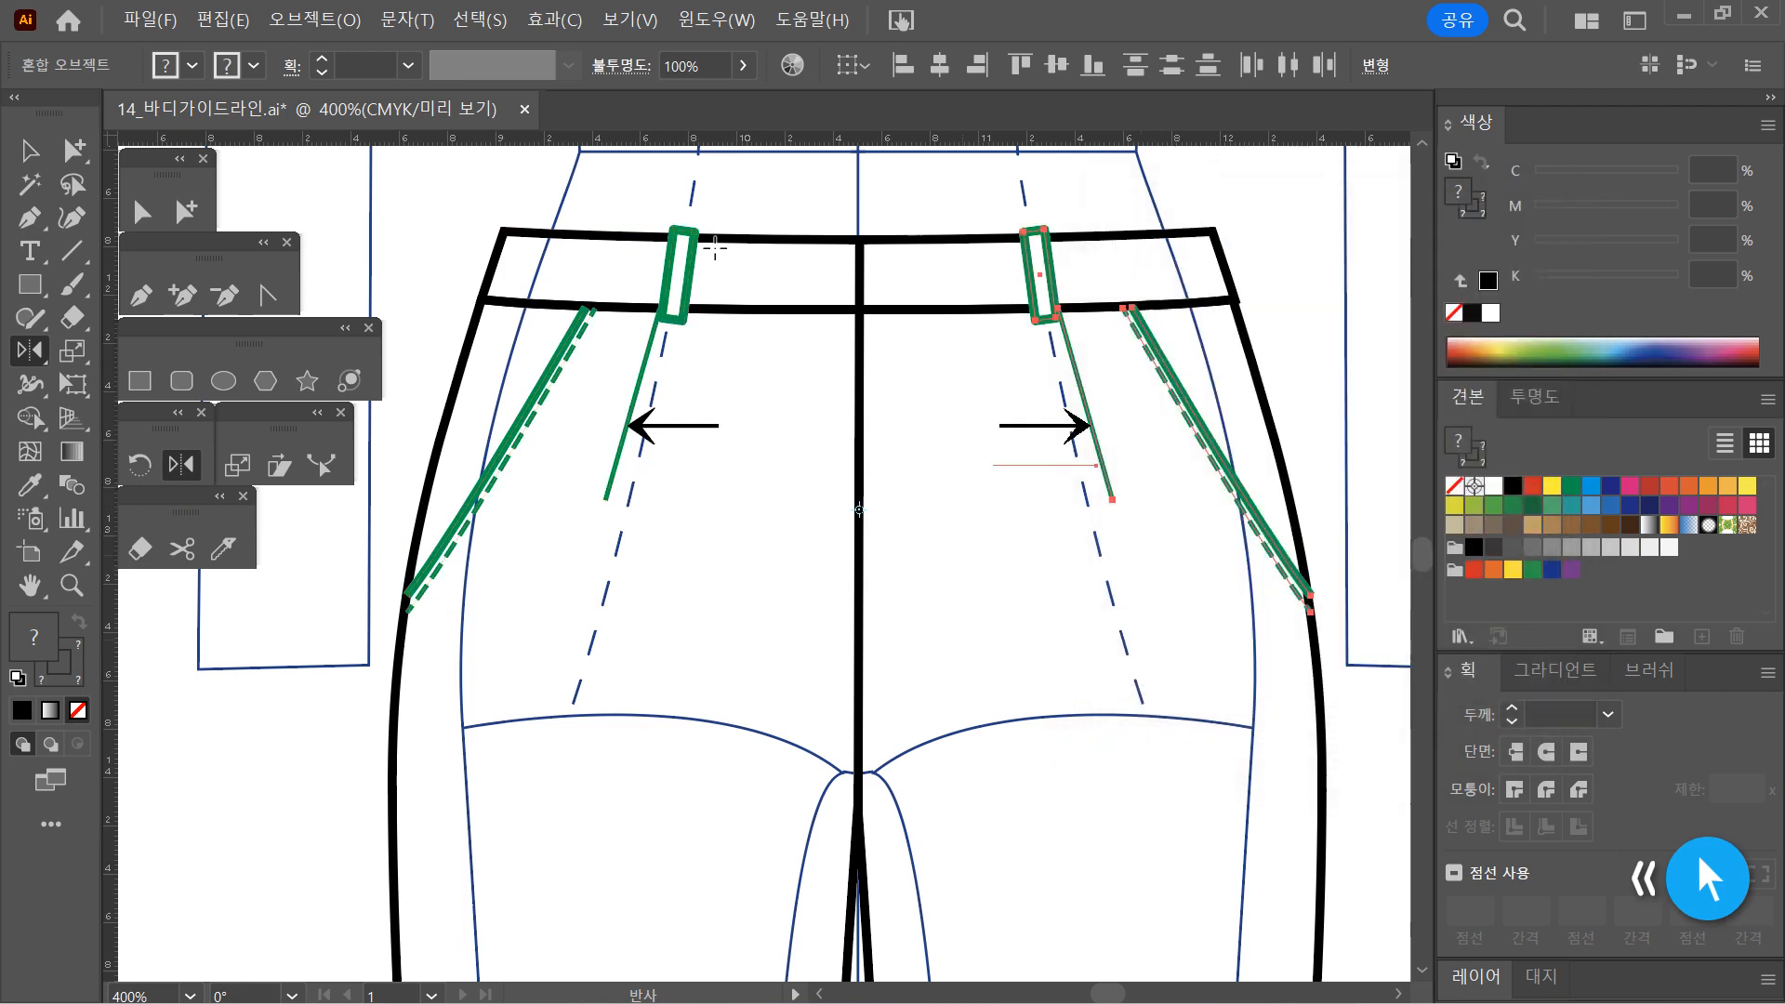
click(21, 153)
click(1050, 681)
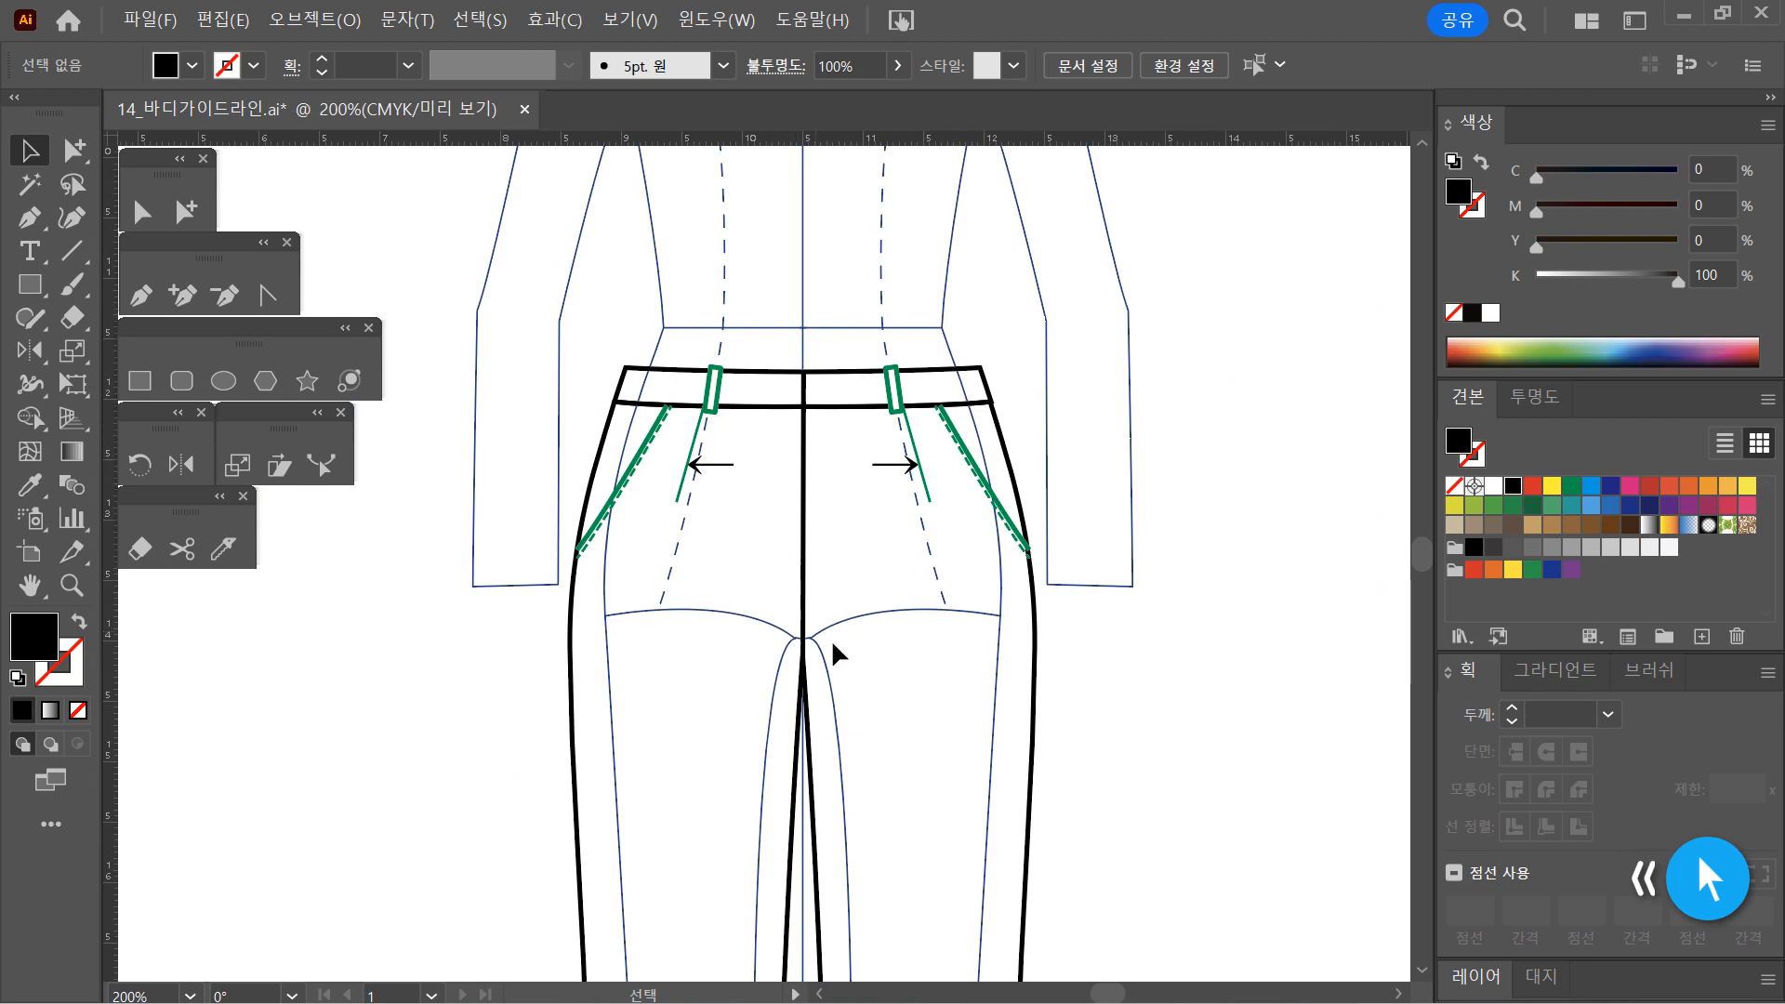
ctrl+click(865, 542)
ctrl+click(781, 517)
drag(744, 499, 877, 700)
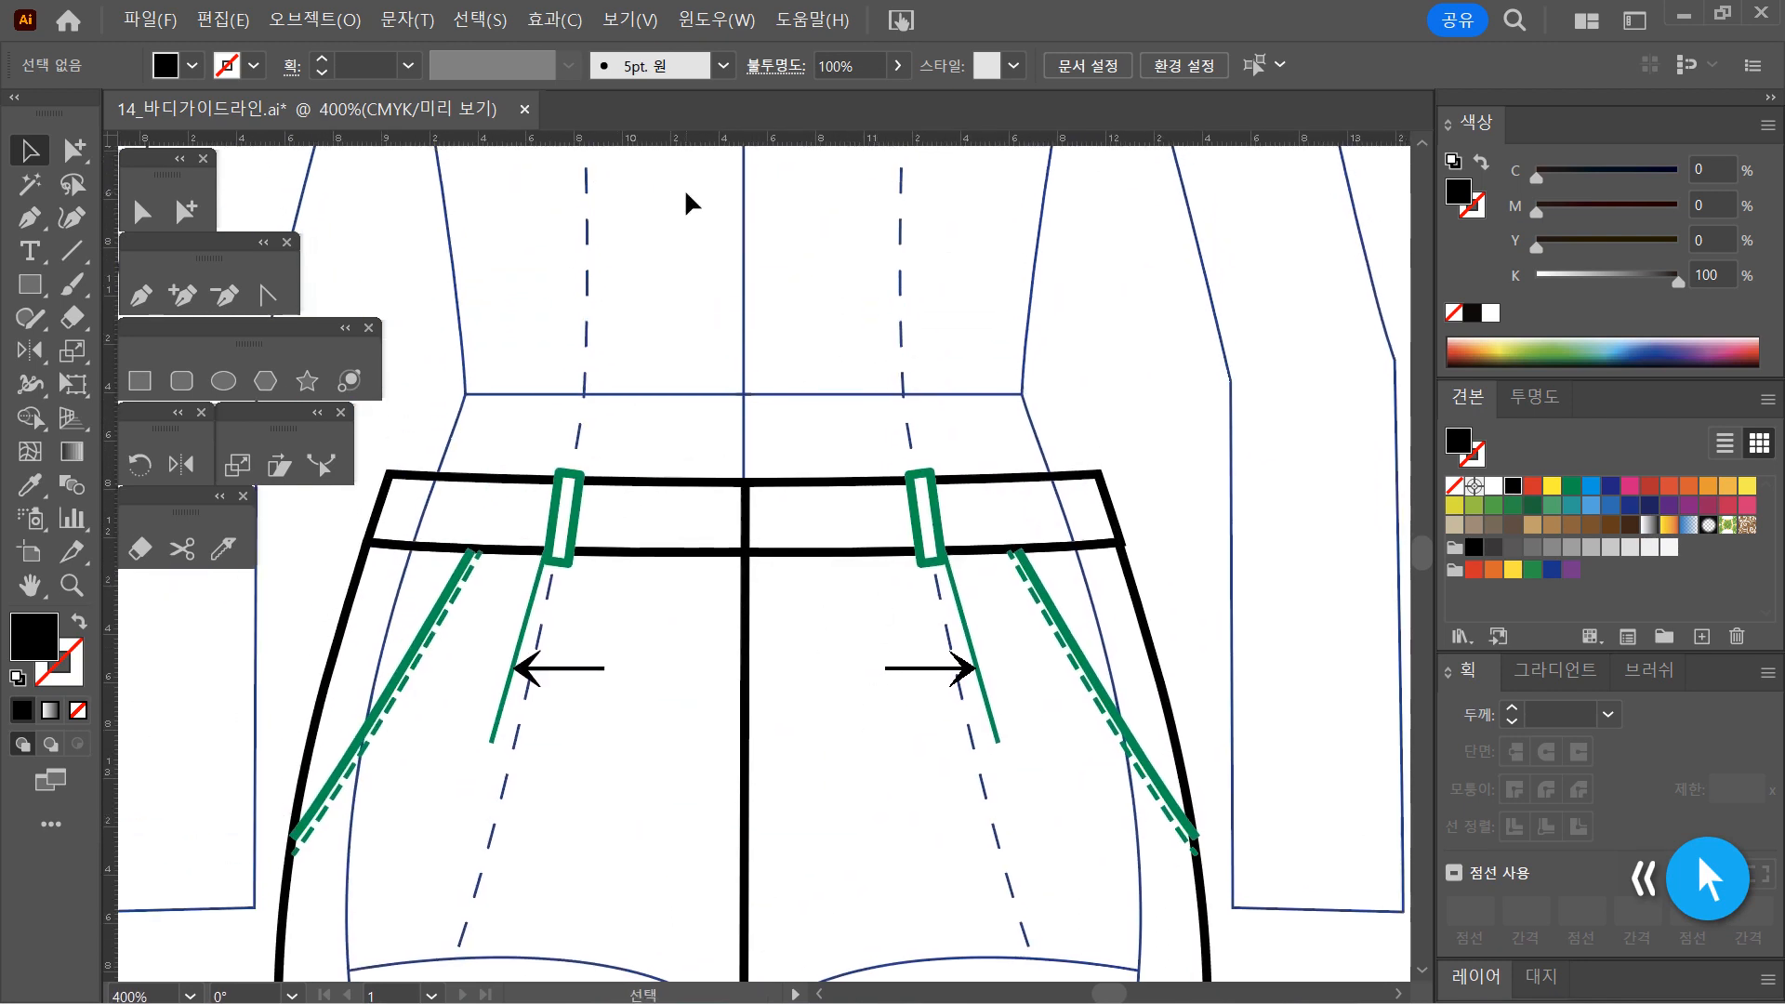
click(139, 297)
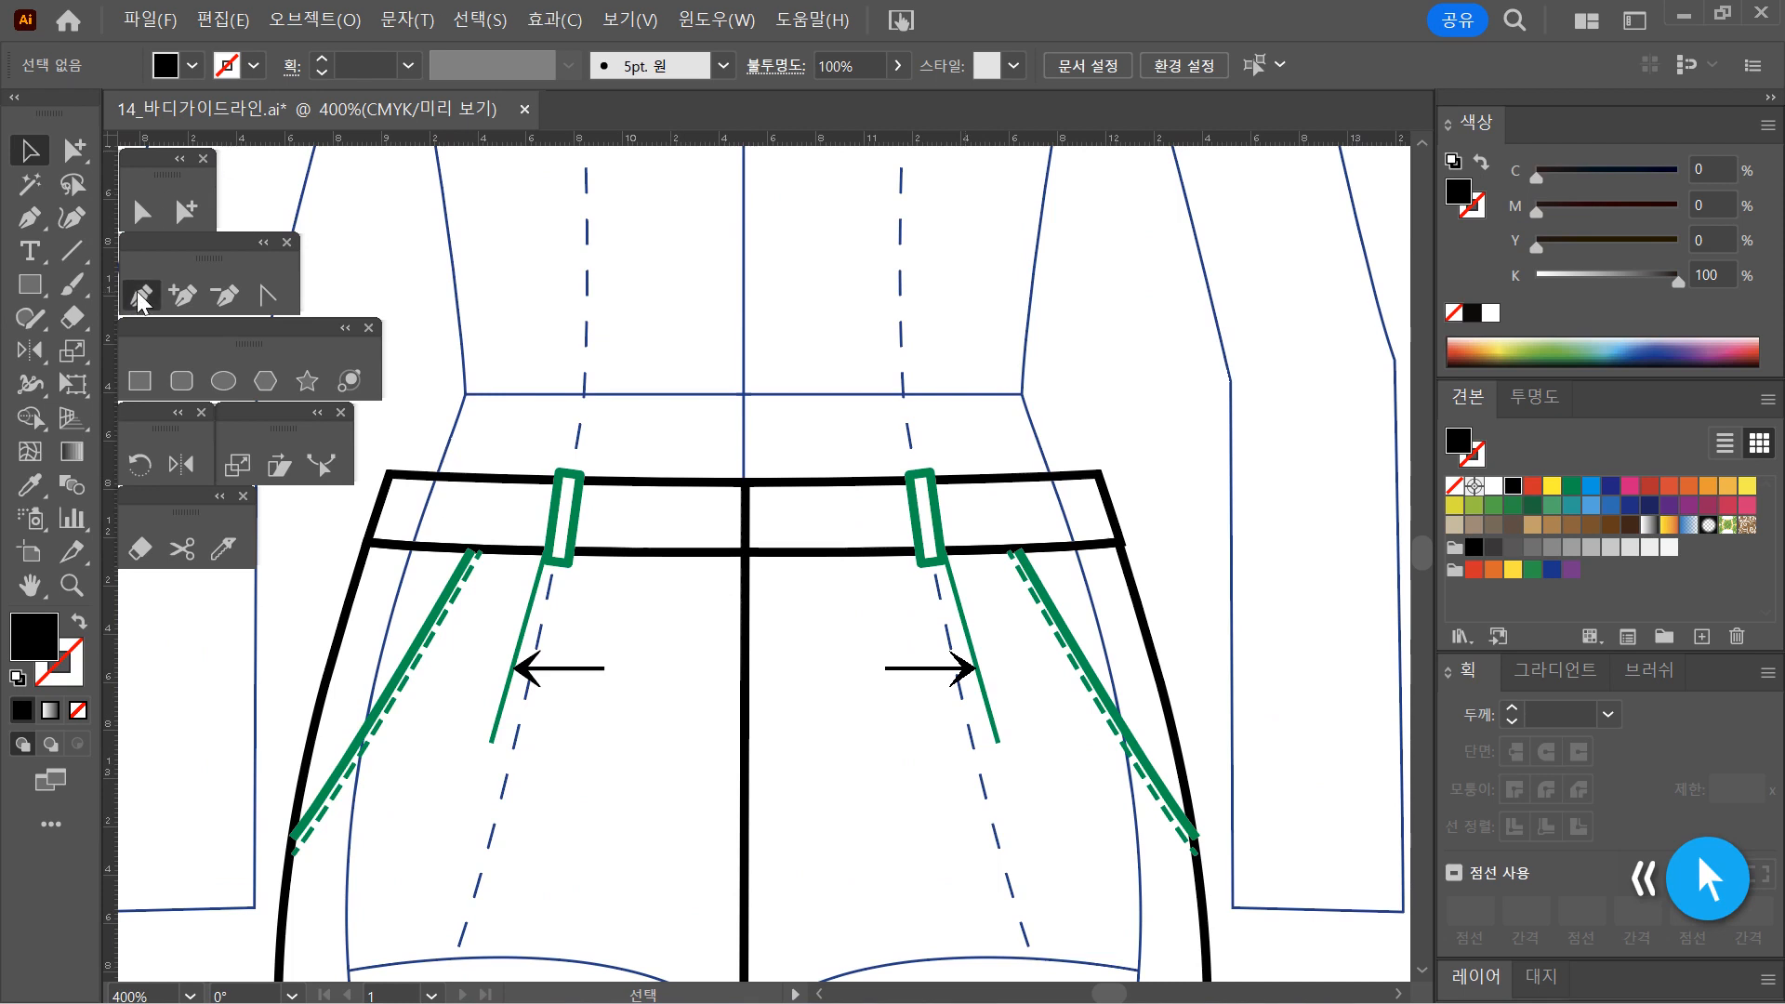
click(73, 249)
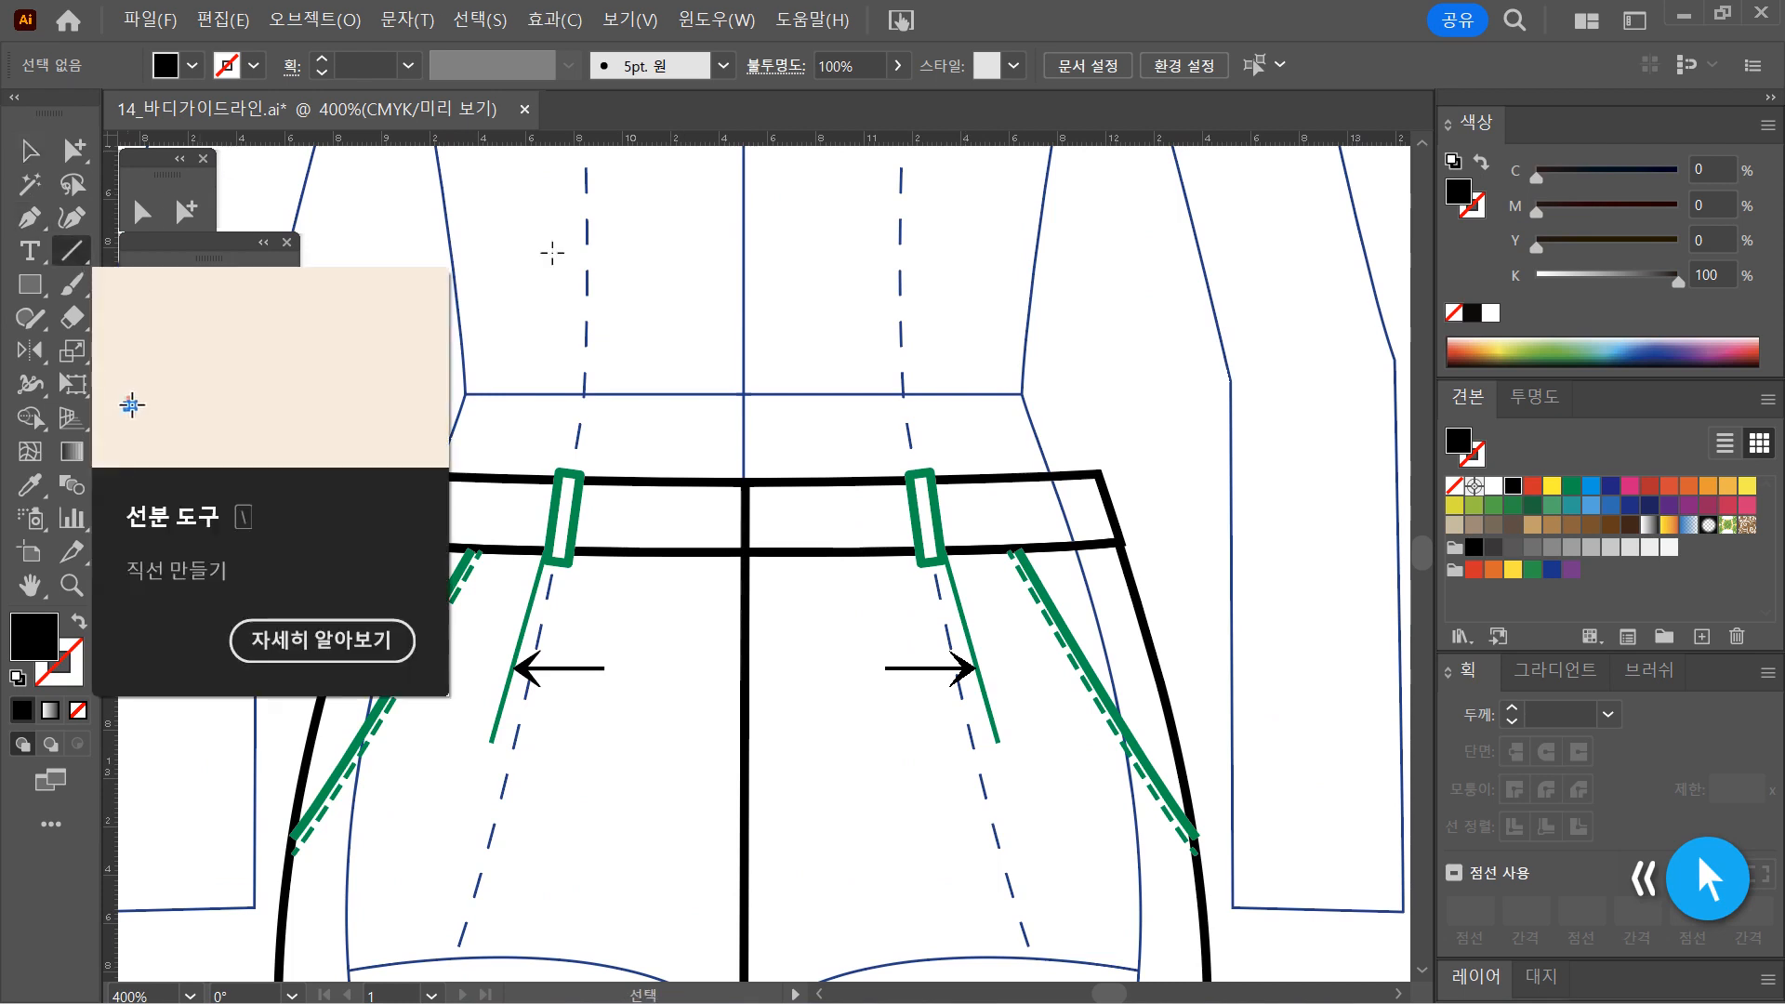
drag(662, 264, 699, 302)
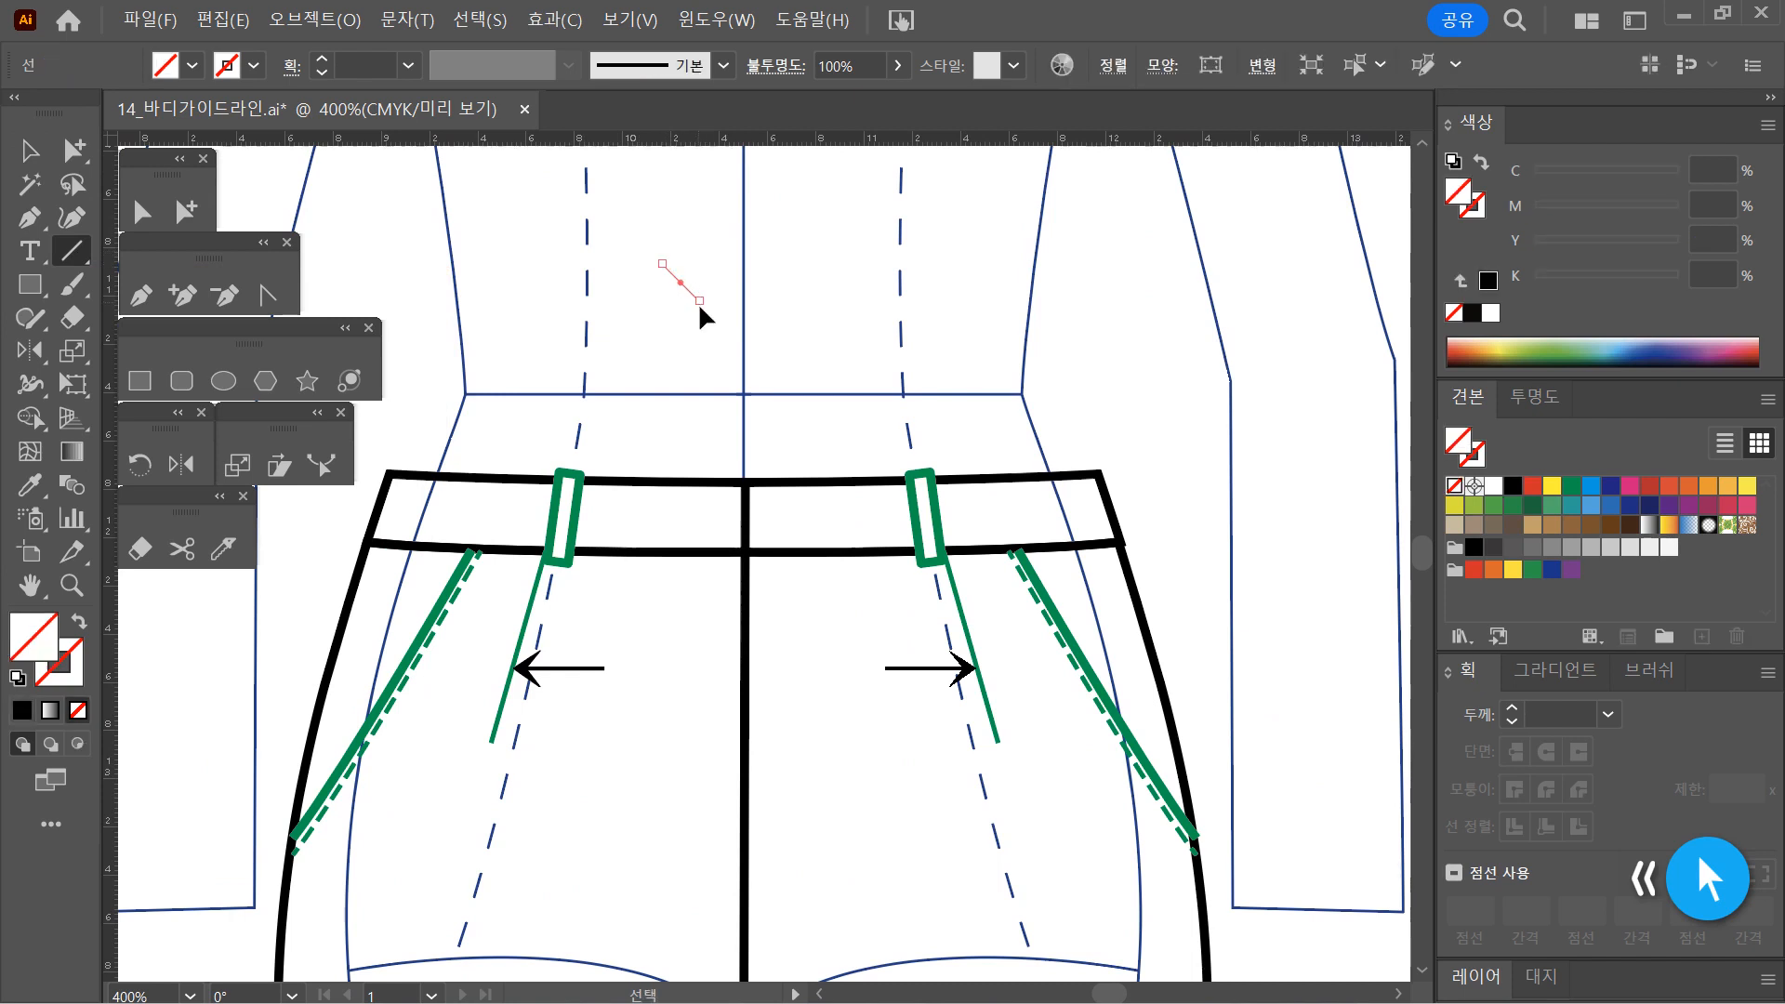
key(ctrl+z)
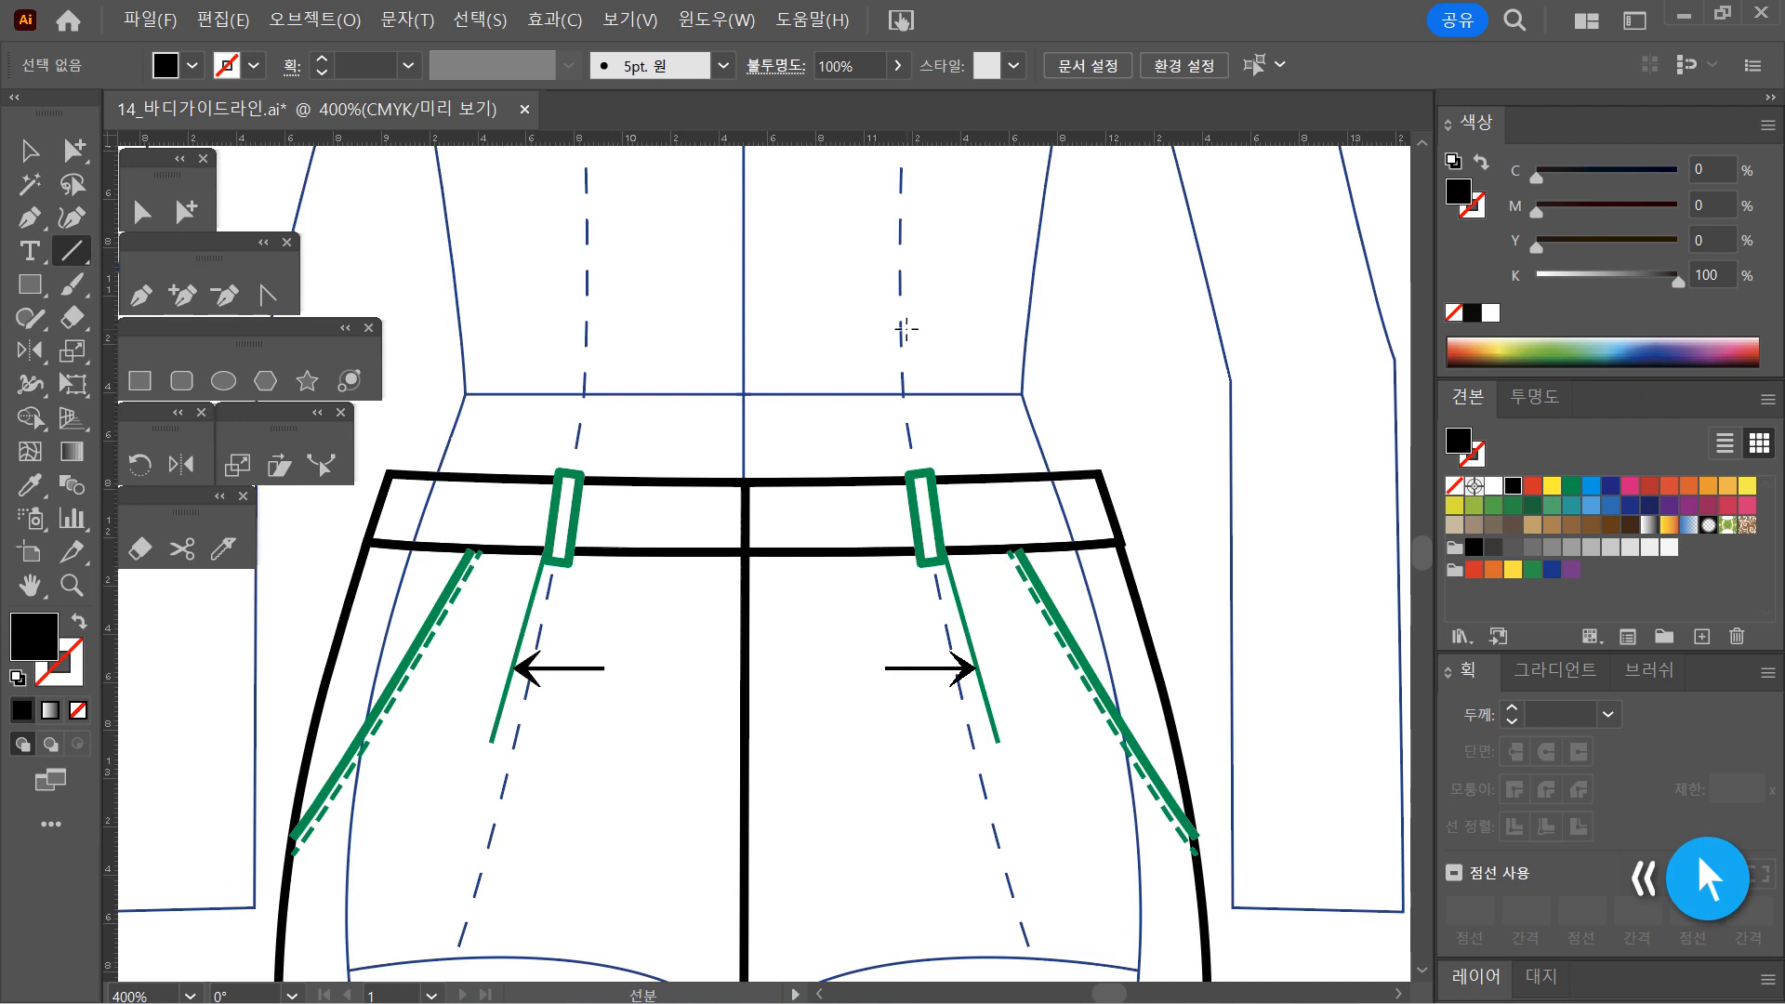
Draw a short diagonal line with no fill and a black stroke, and place it on the waistband just left of centre front
click(80, 625)
click(72, 671)
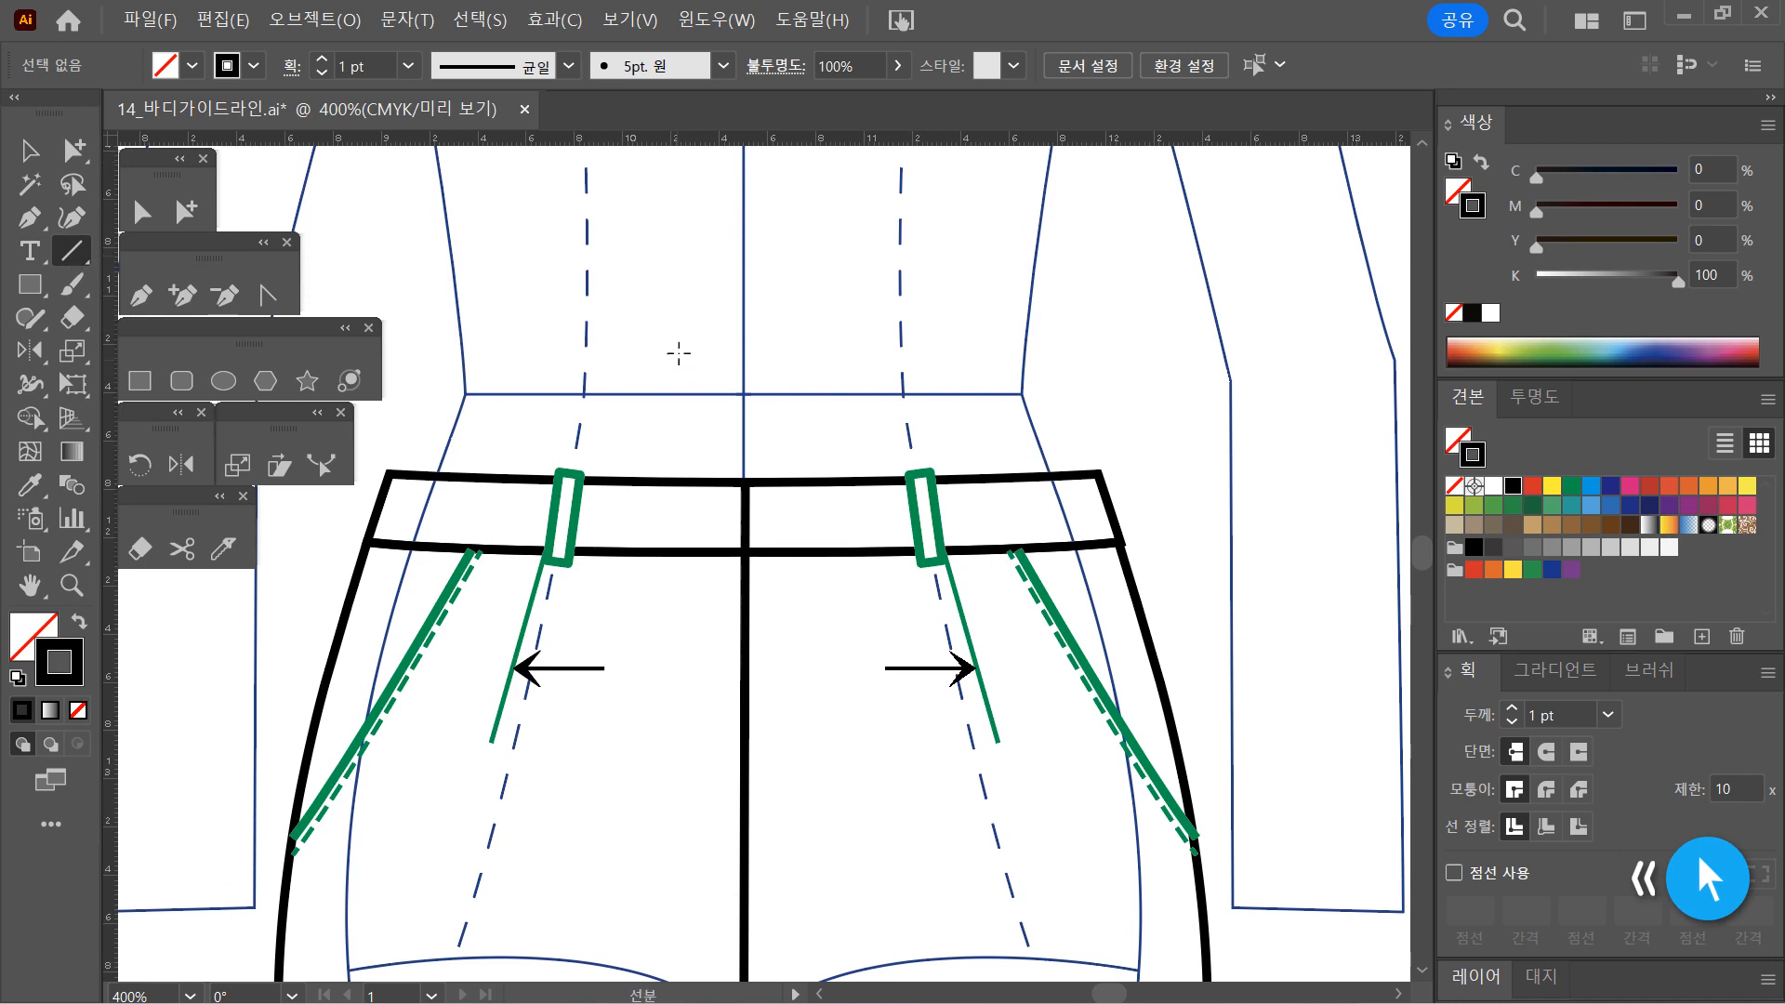
drag(683, 330, 709, 357)
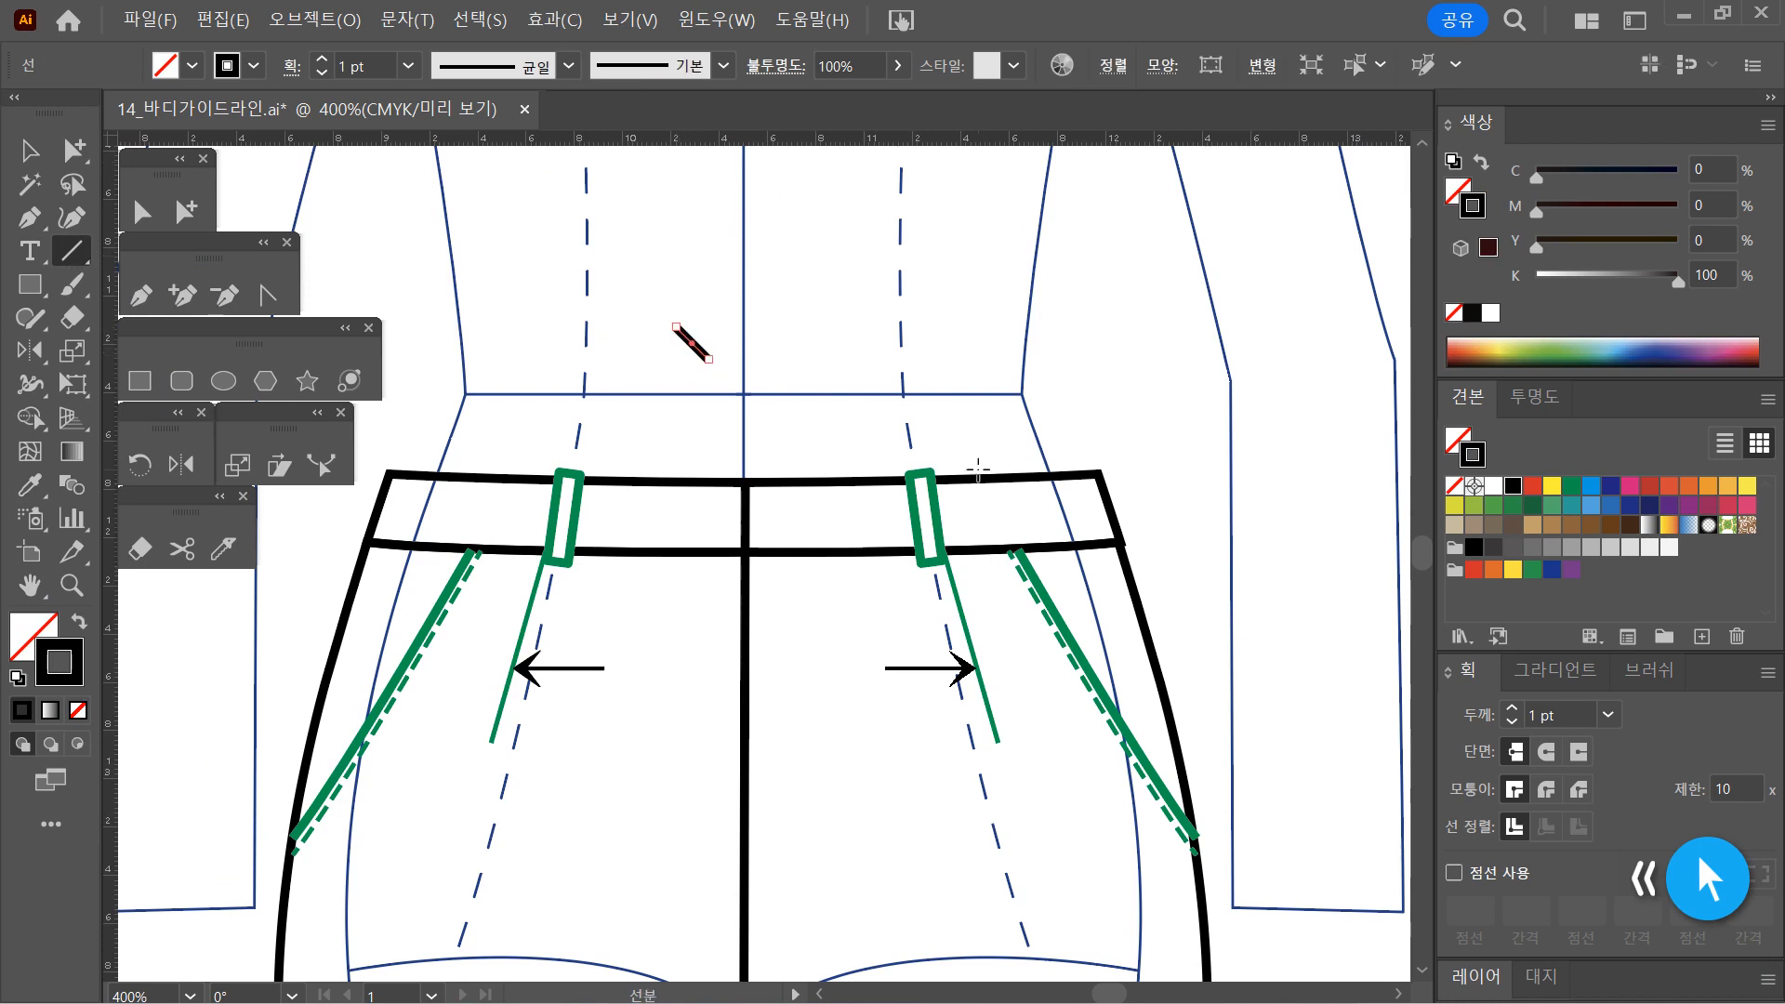
click(34, 157)
click(735, 347)
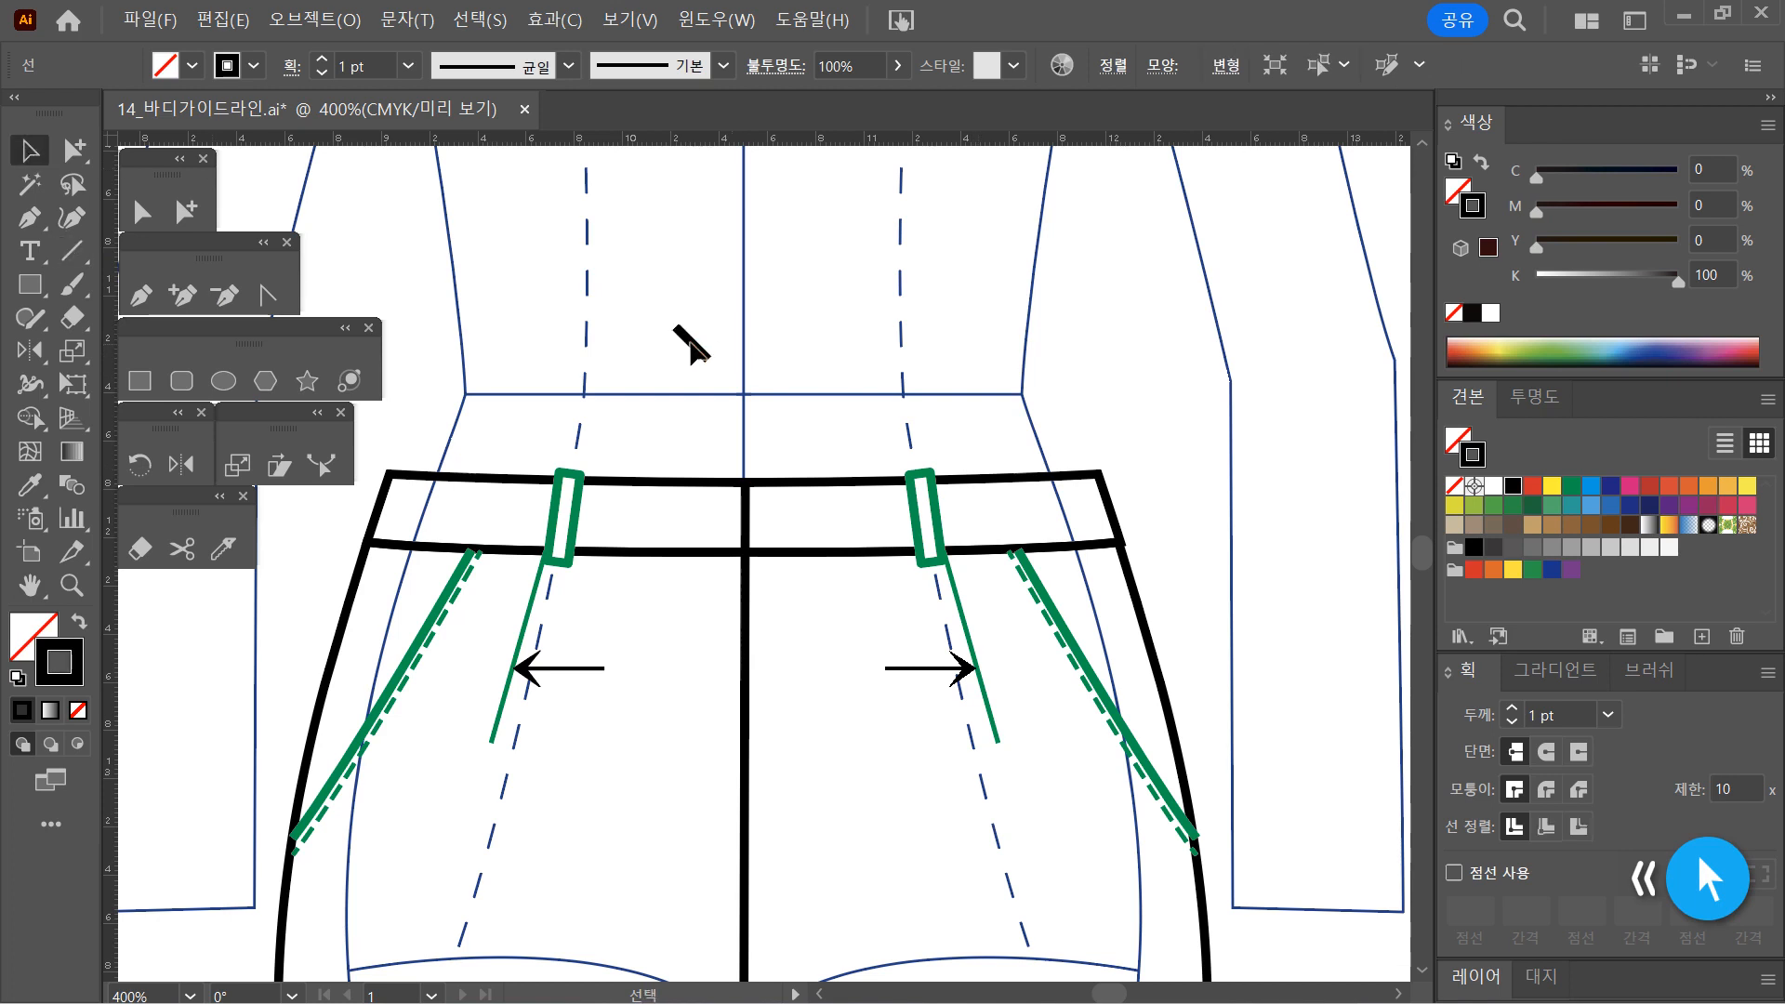
drag(695, 342, 708, 514)
key(ctrl+=)
Set the diagonal line's stroke weight to 0.5 pt
click(1607, 715)
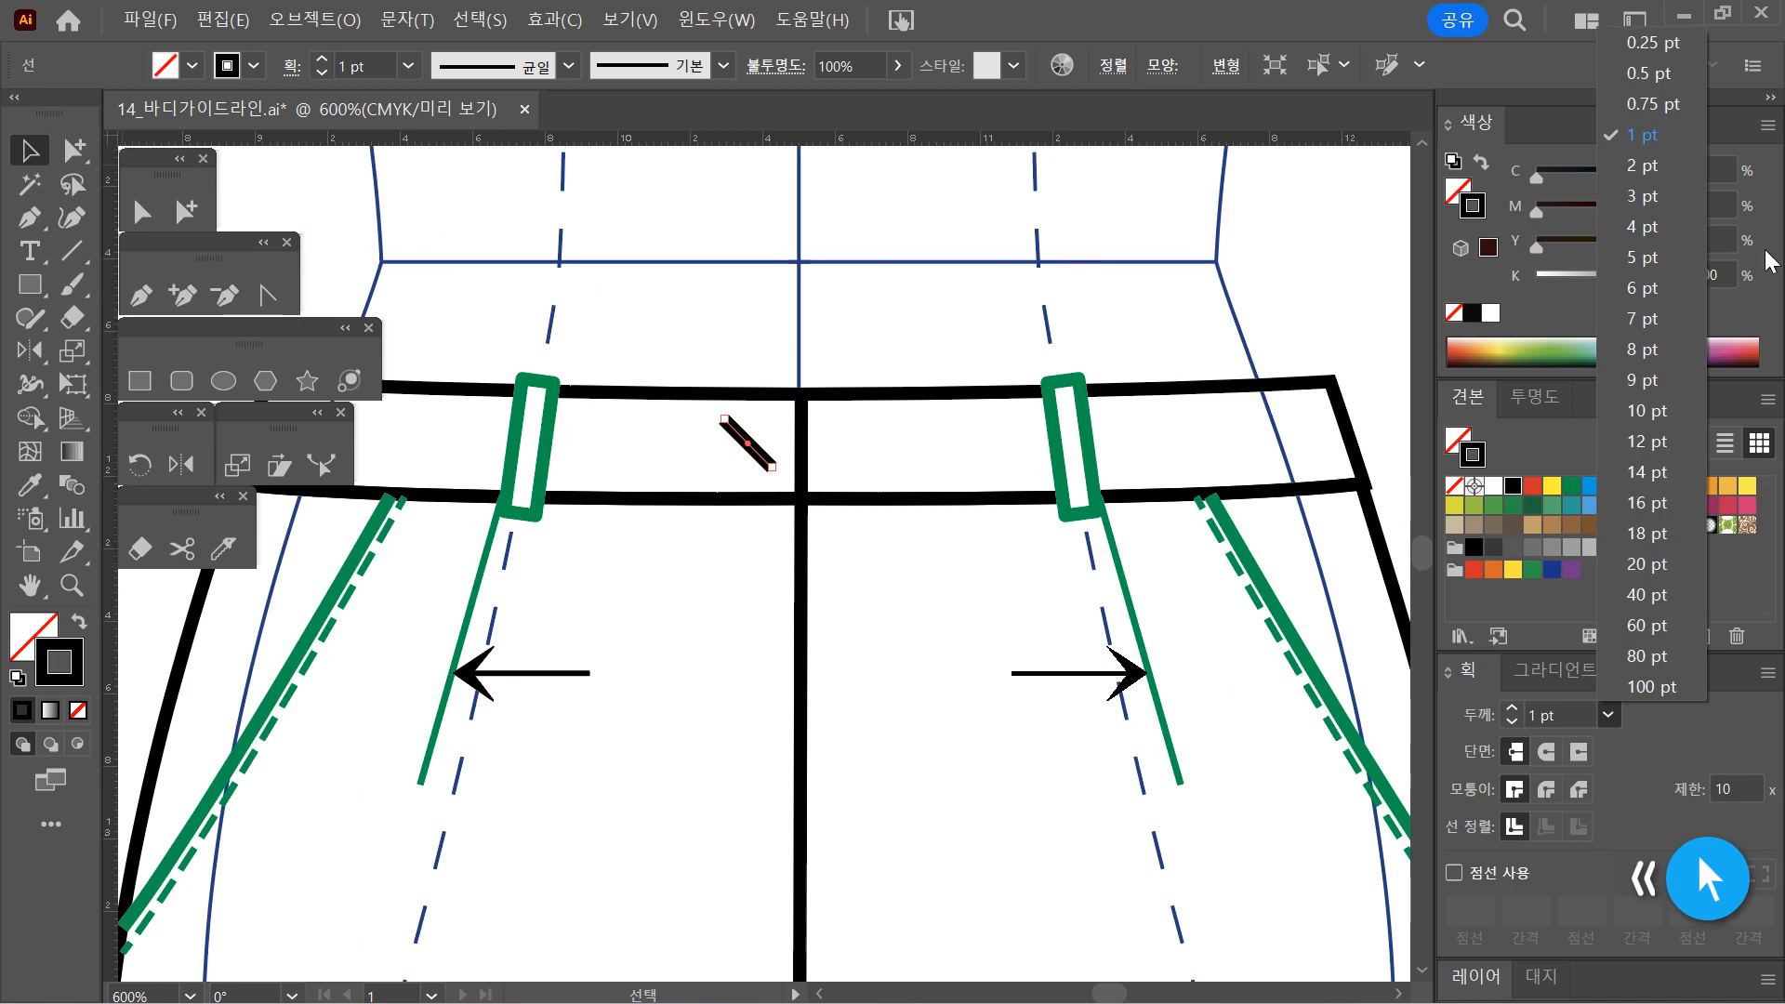
click(1660, 74)
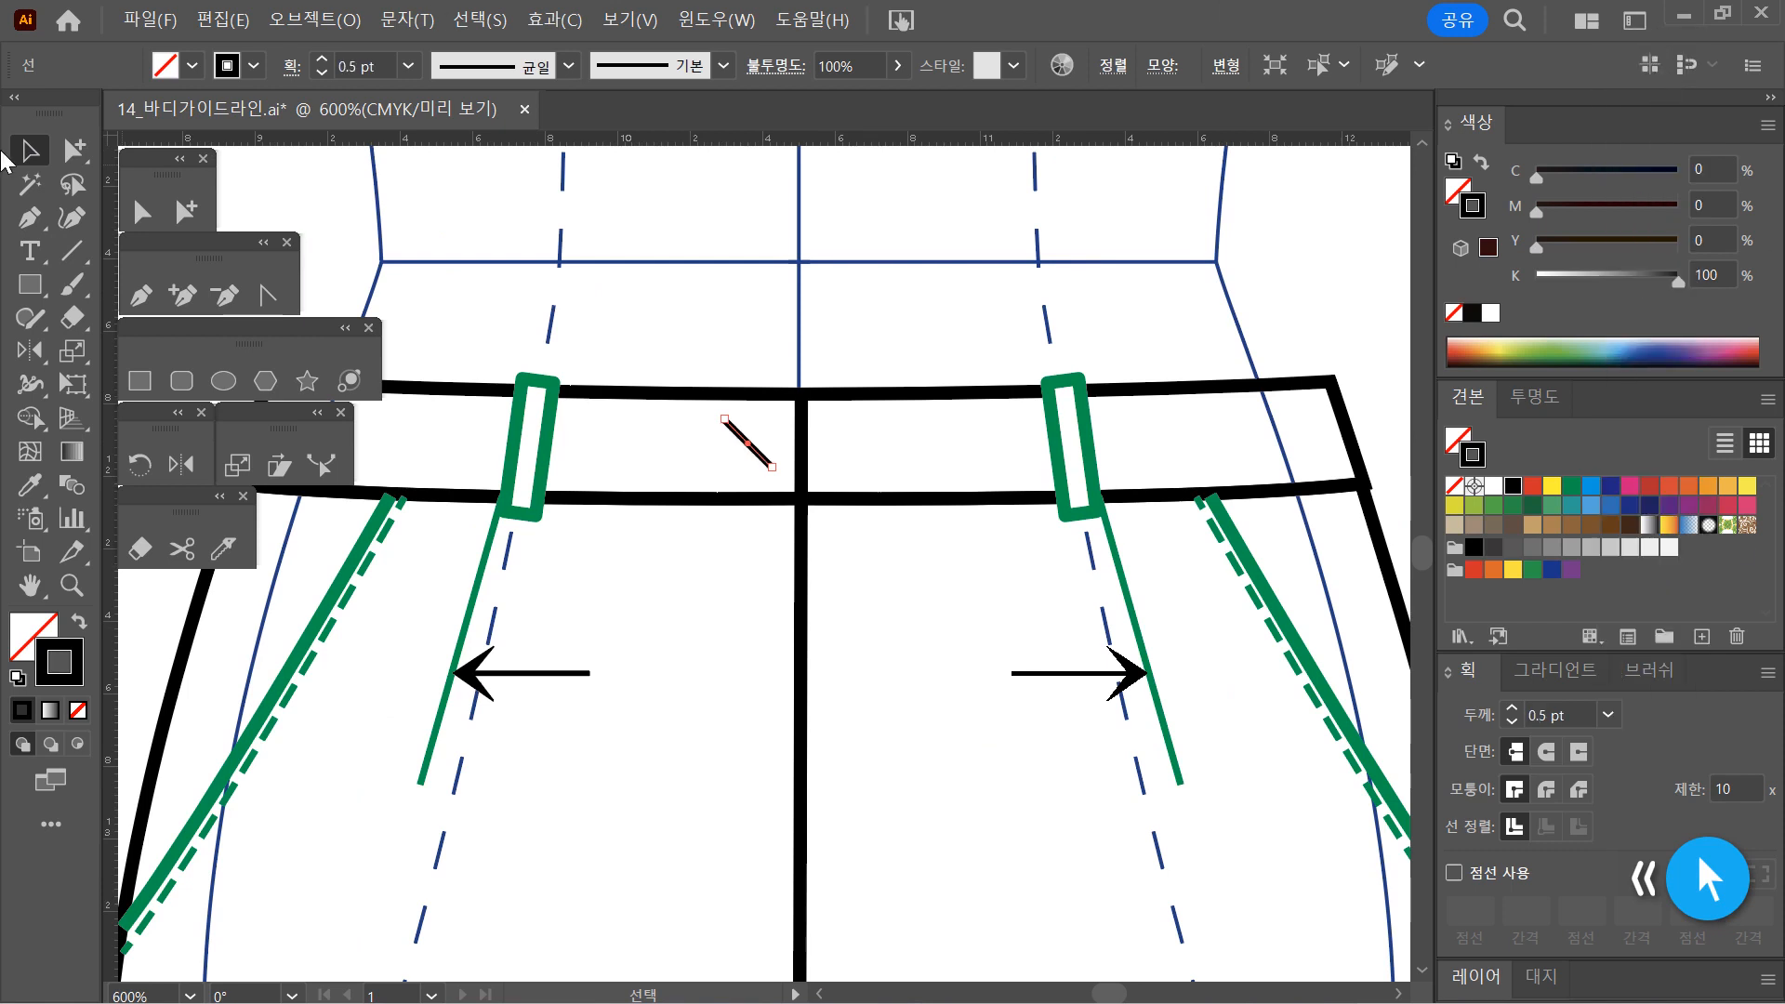
click(602, 260)
click(751, 443)
click(768, 272)
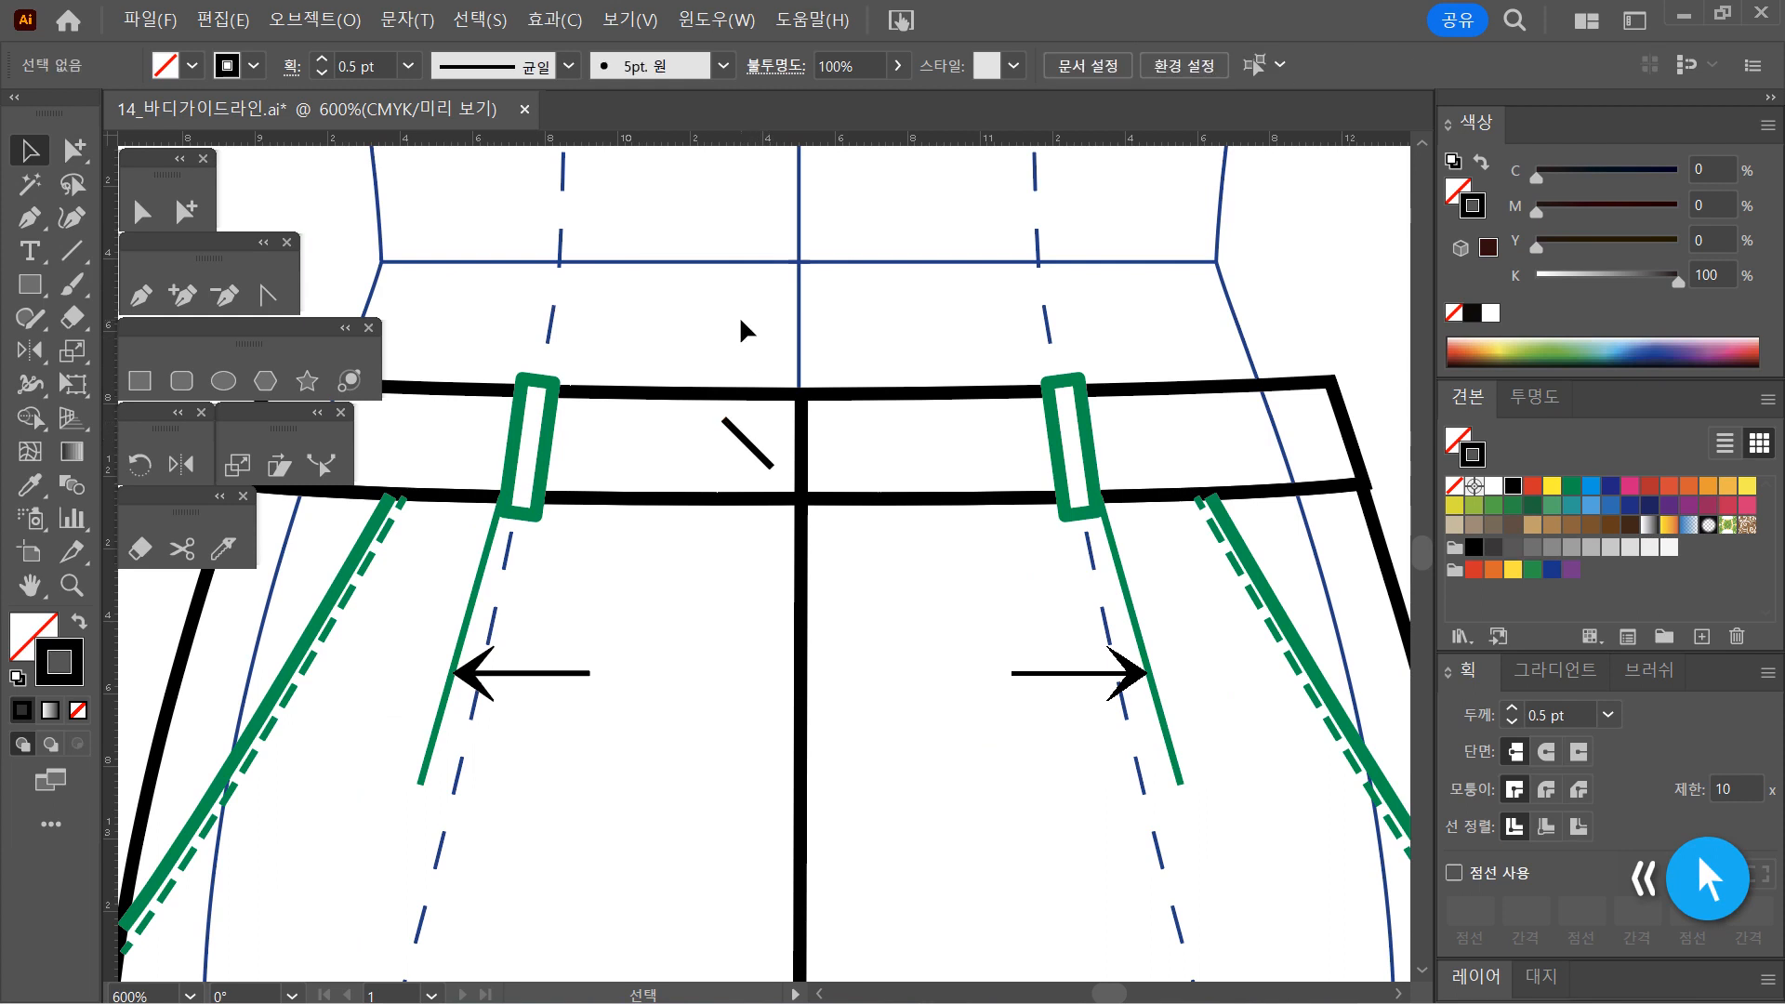
click(744, 441)
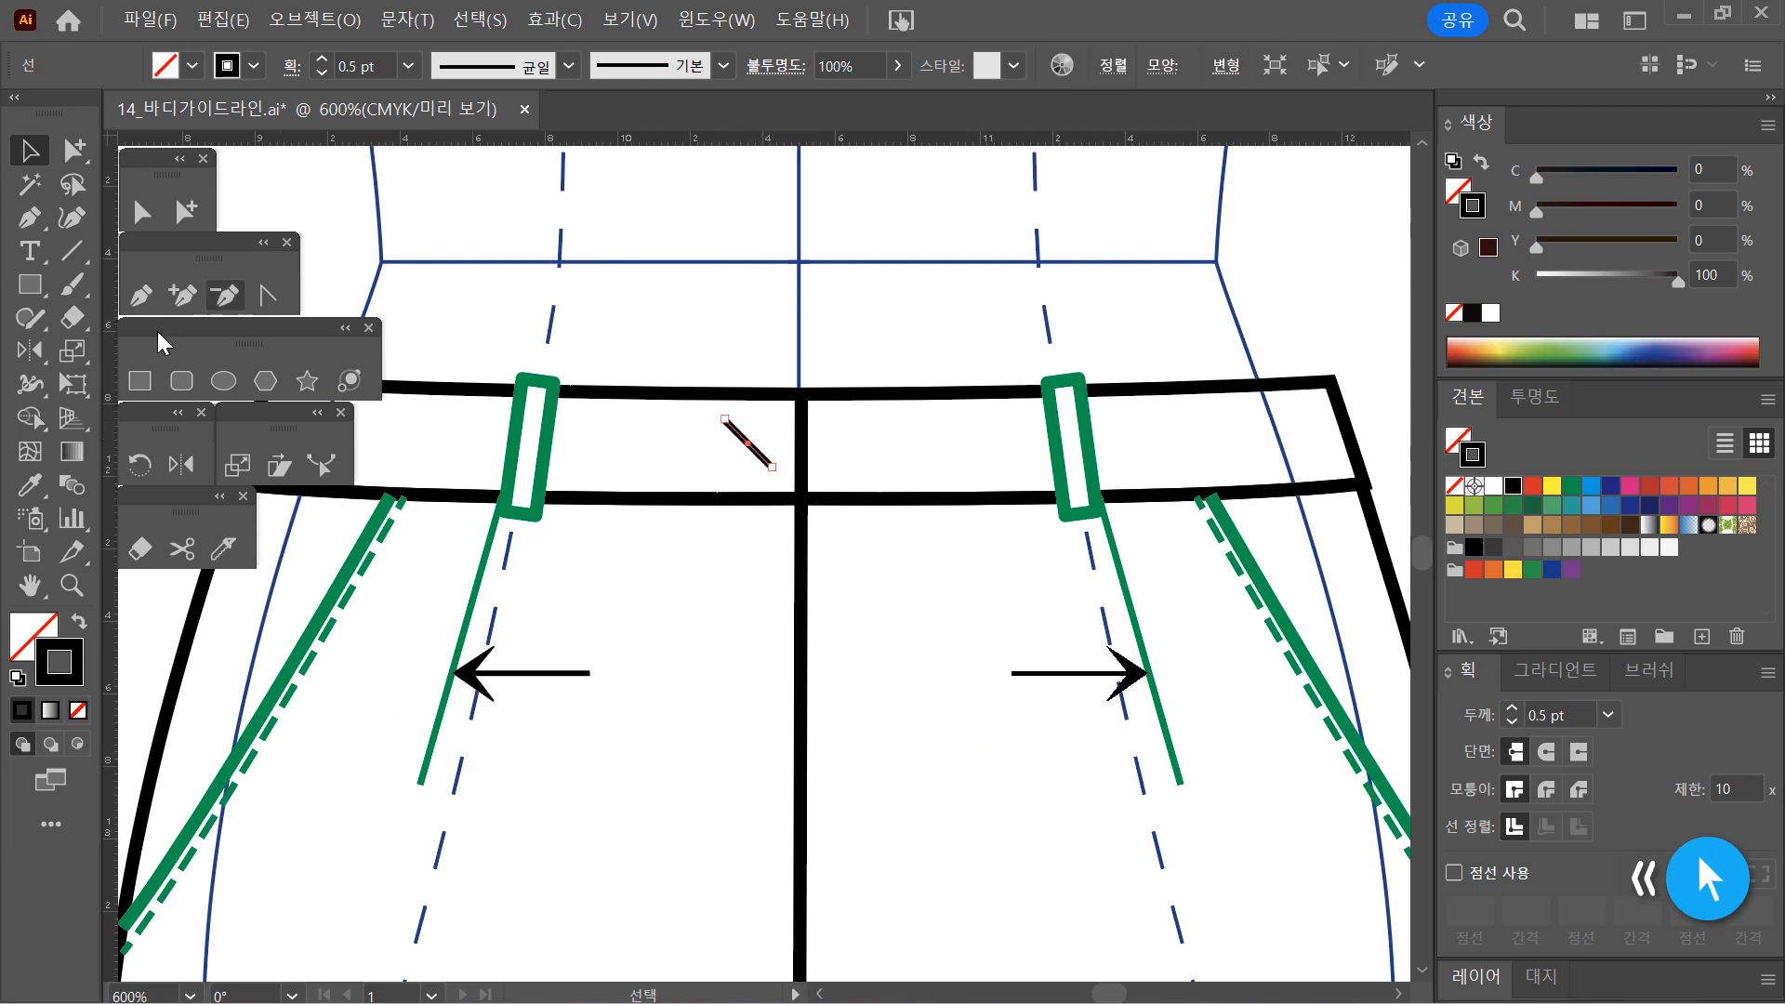
double_click(180, 465)
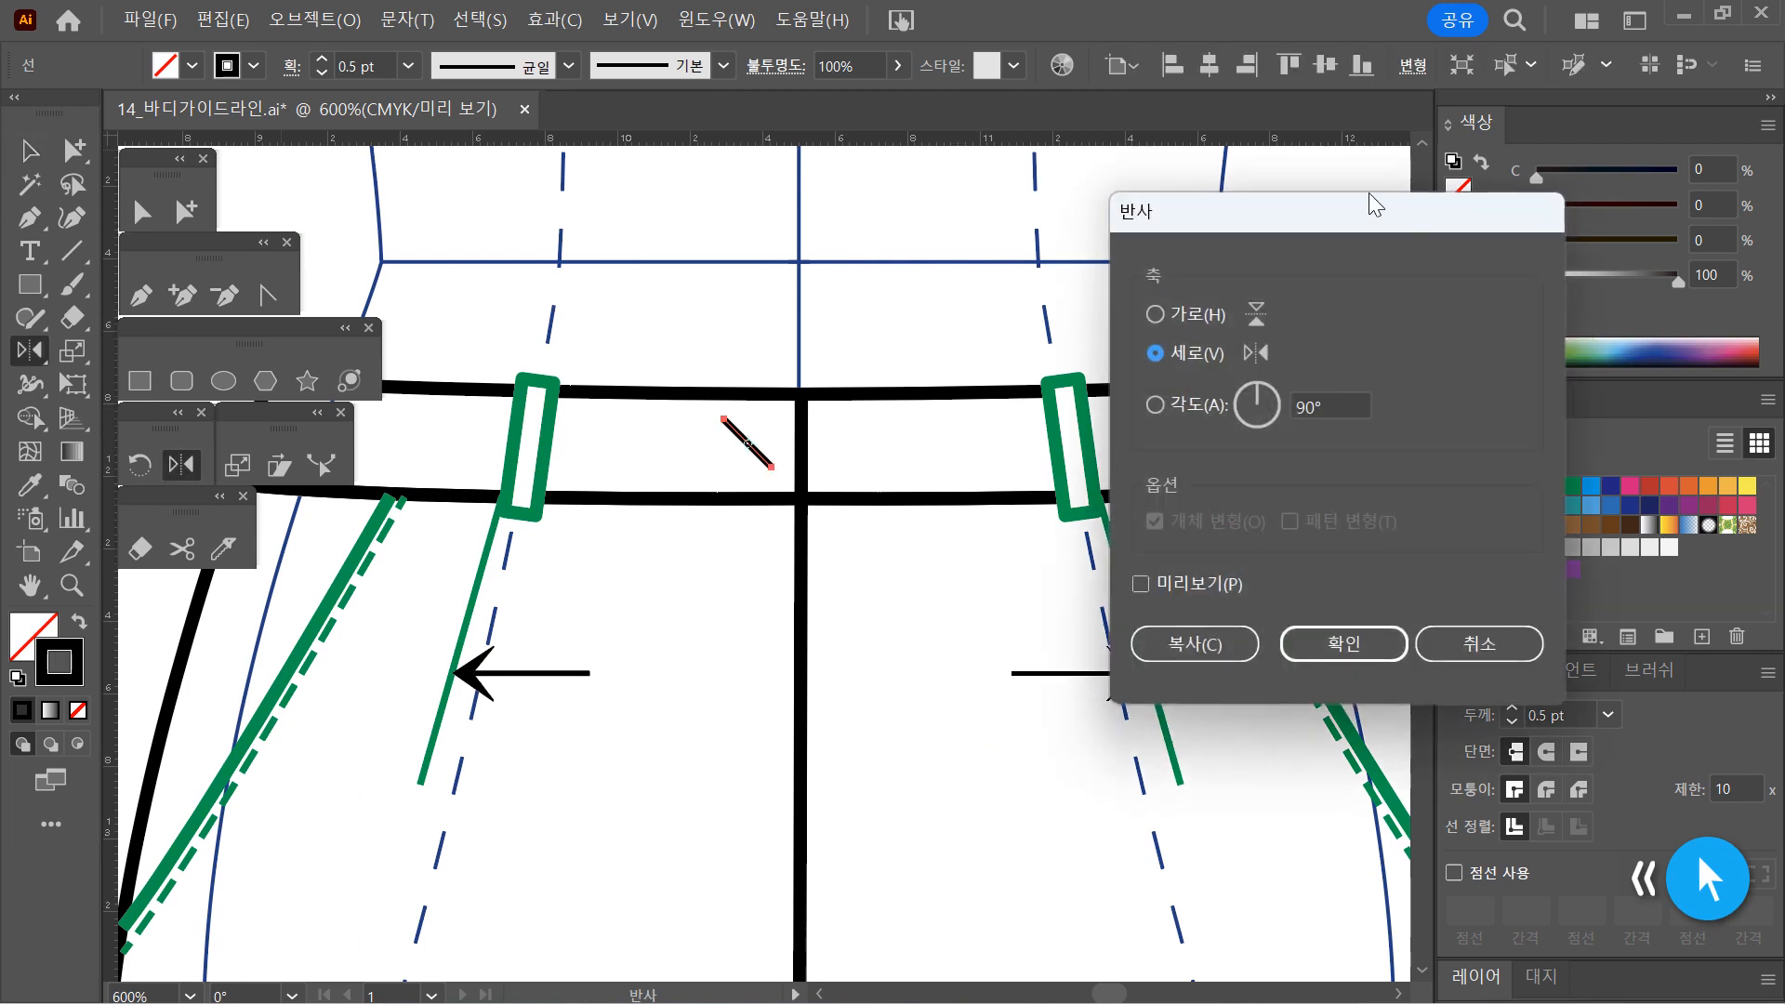
click(1196, 588)
click(1195, 590)
click(1196, 591)
click(1196, 592)
click(1196, 594)
click(1196, 594)
click(1196, 593)
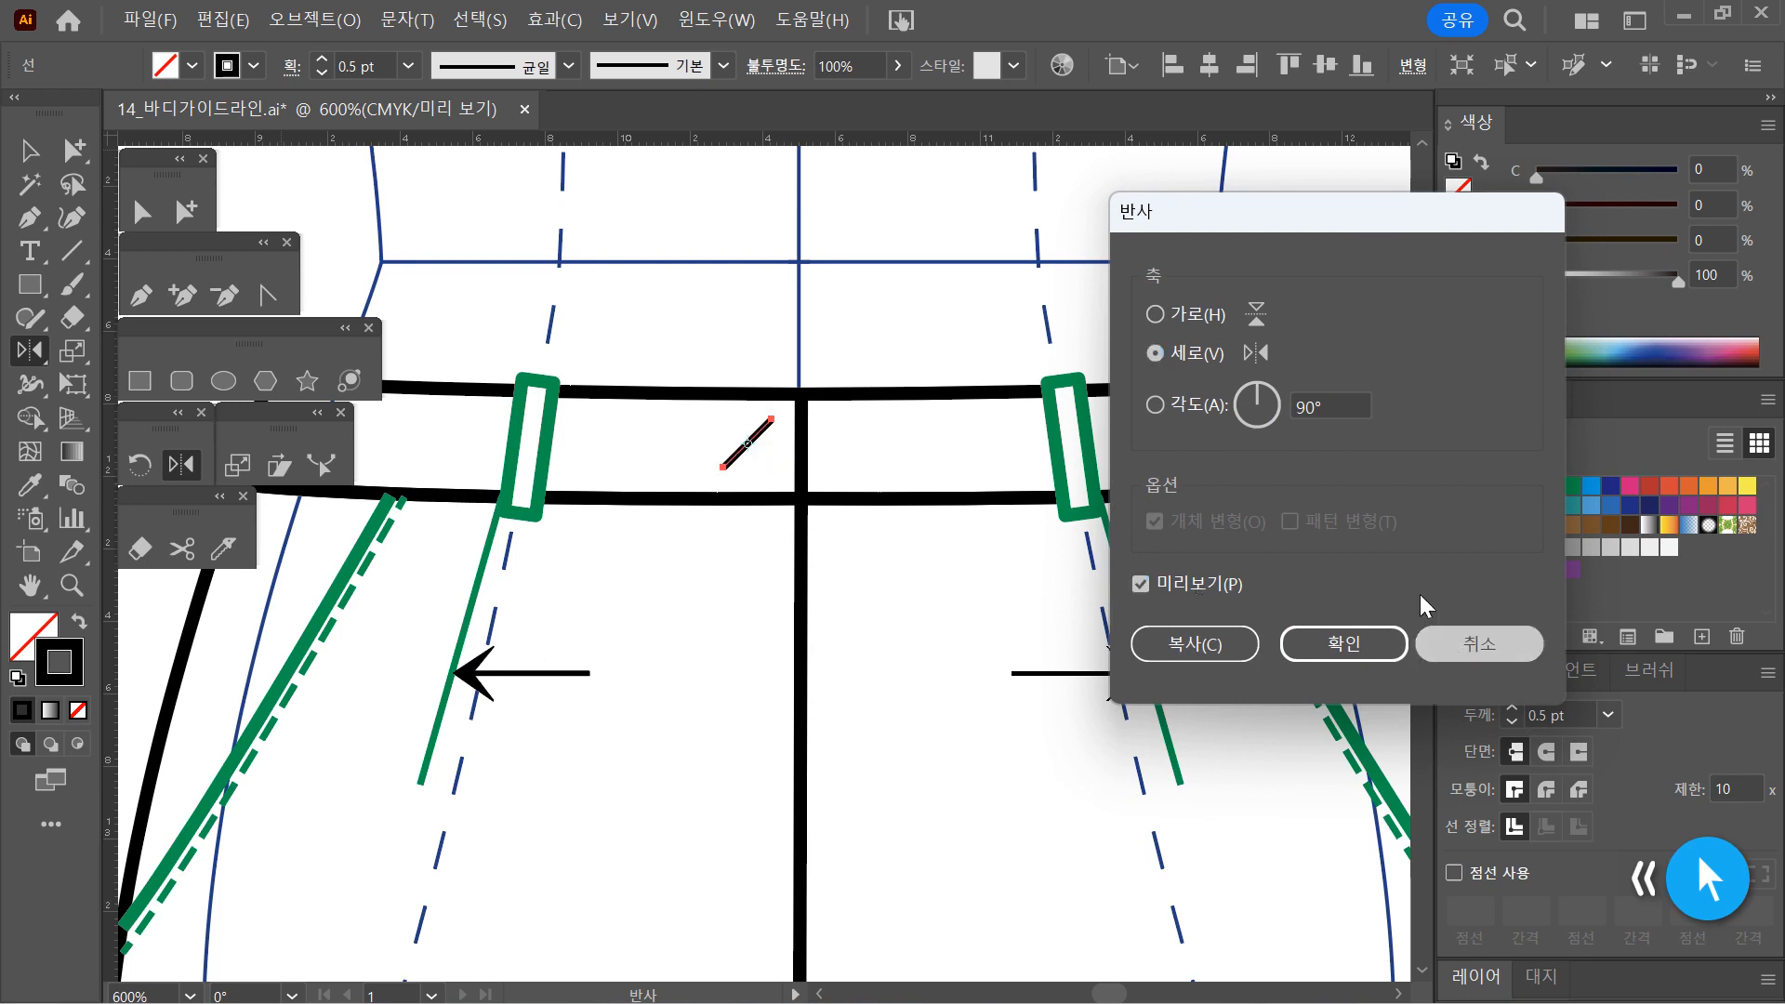
click(1478, 644)
click(28, 150)
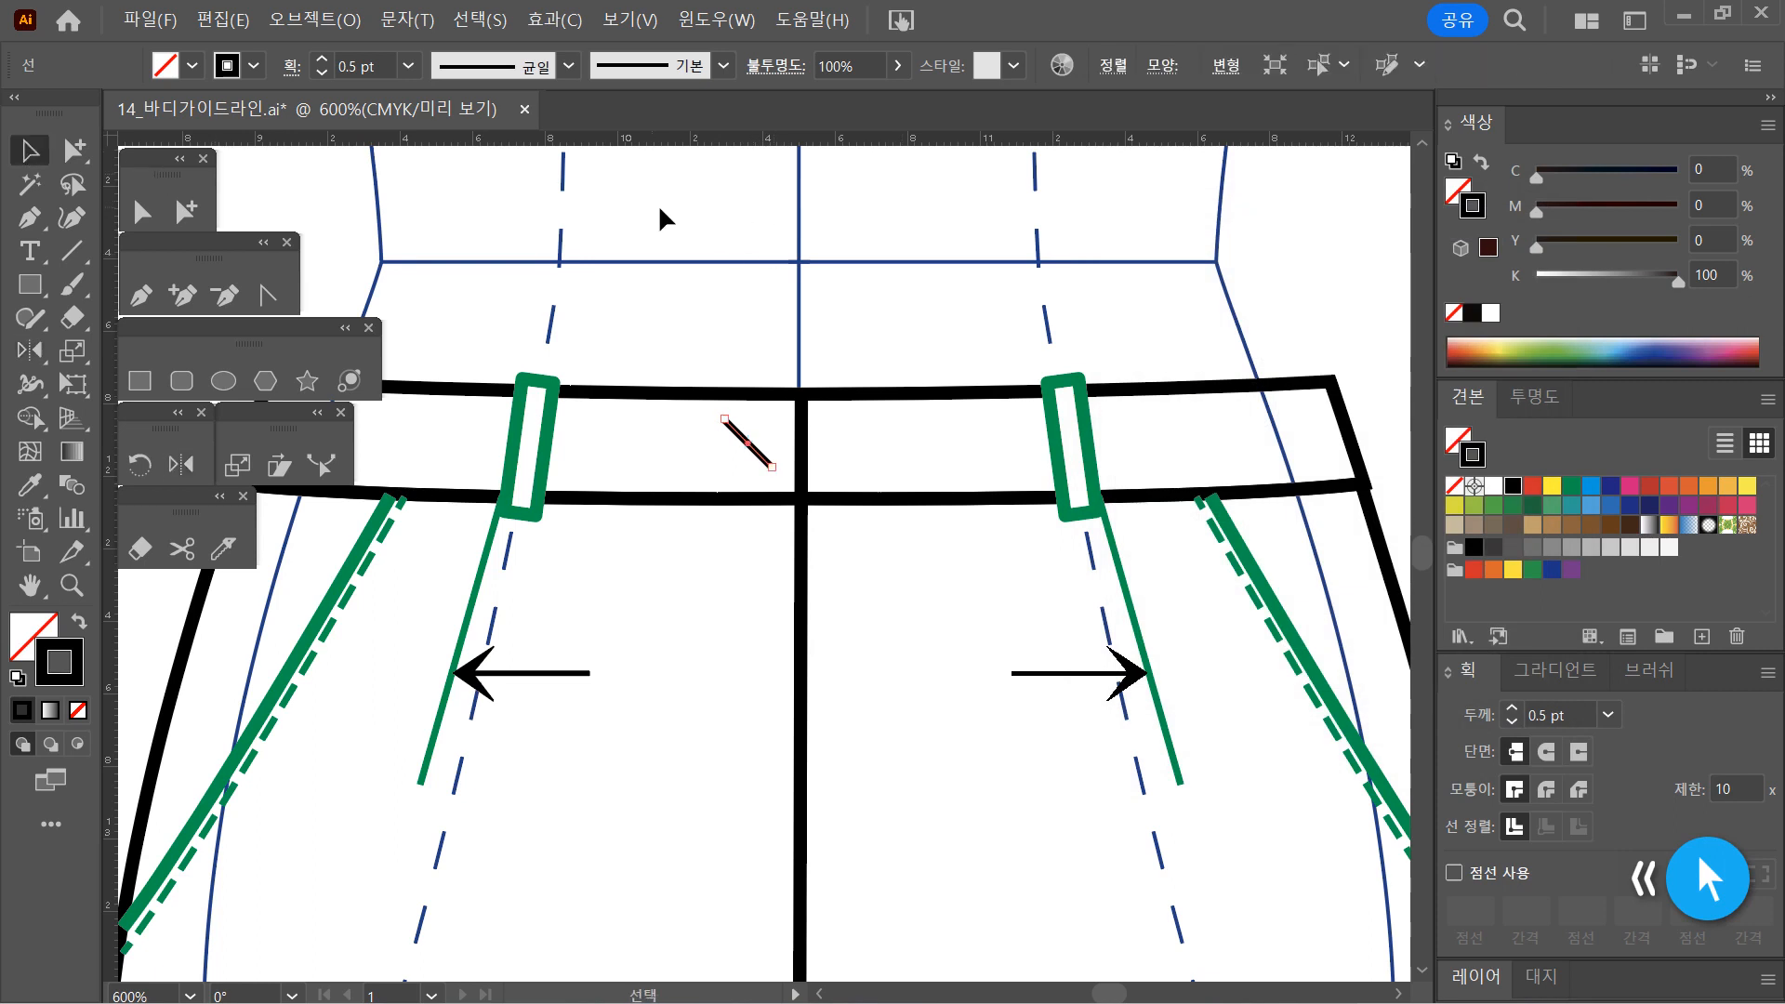
Reflect a copy of the diagonal line about its own centre on the vertical axis to form an X button mark
click(763, 429)
click(744, 439)
click(175, 459)
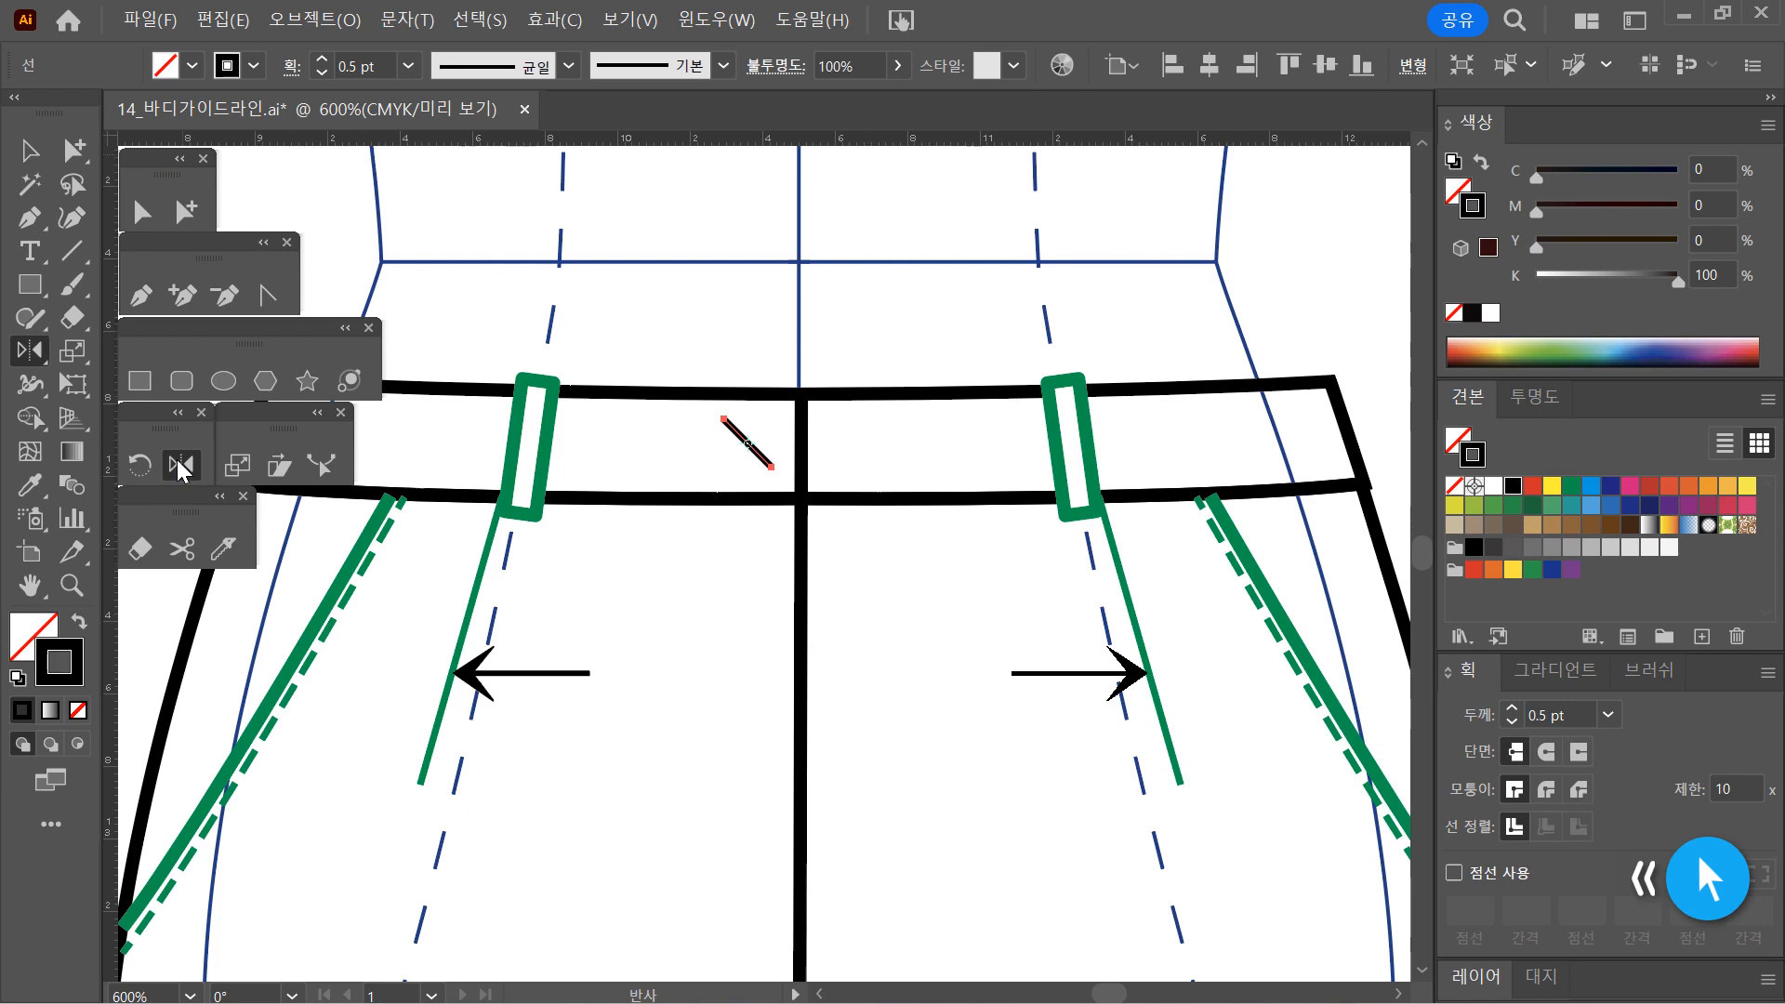
double_click(176, 459)
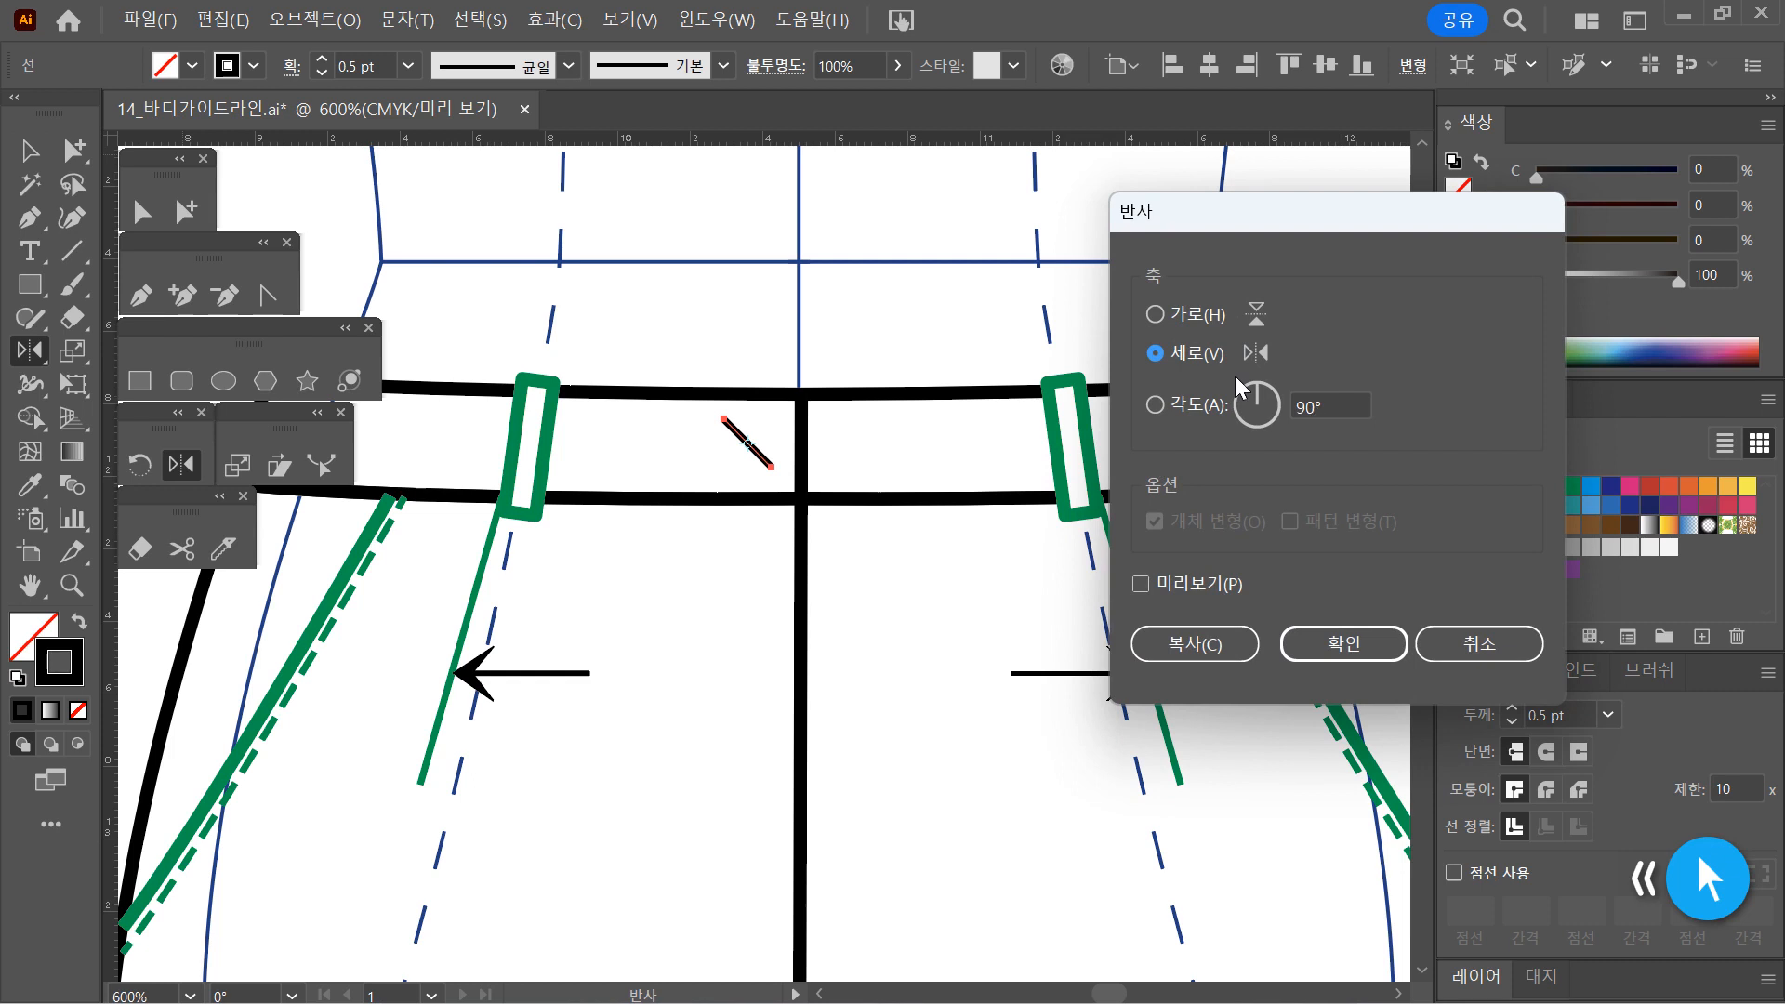
click(1230, 644)
key(v)
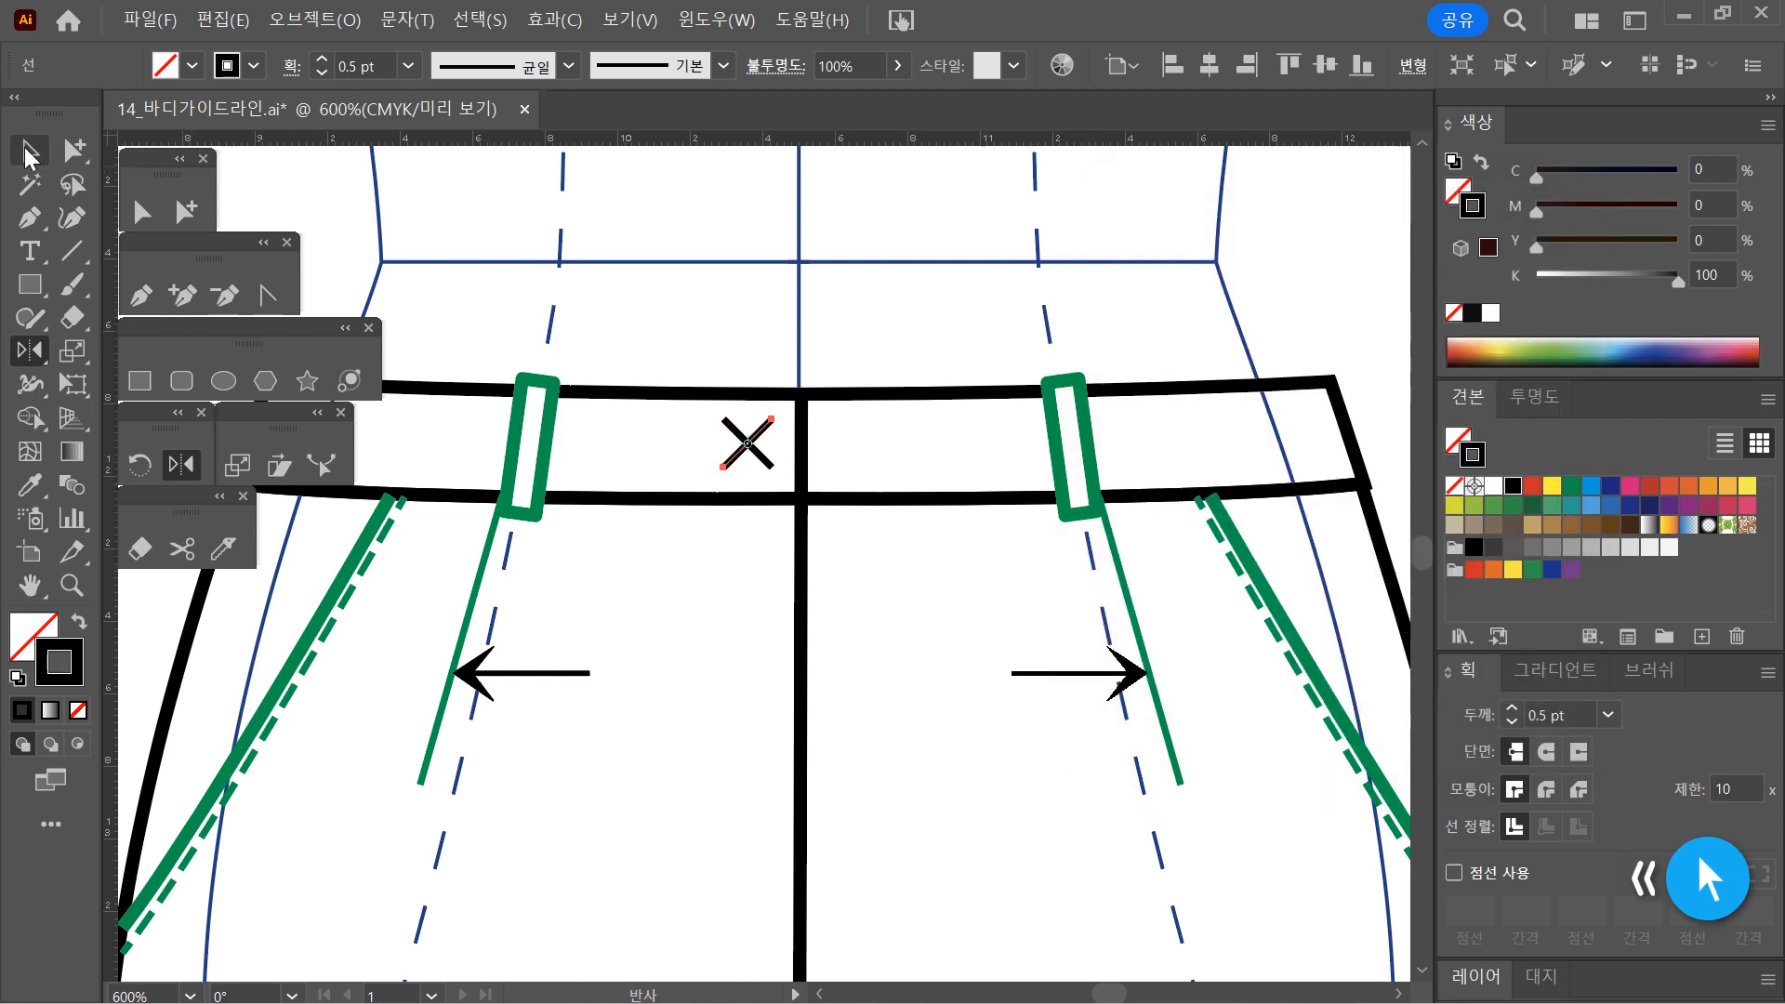
Group the two crossed lines of the X mark on the waistband
drag(694, 430, 767, 450)
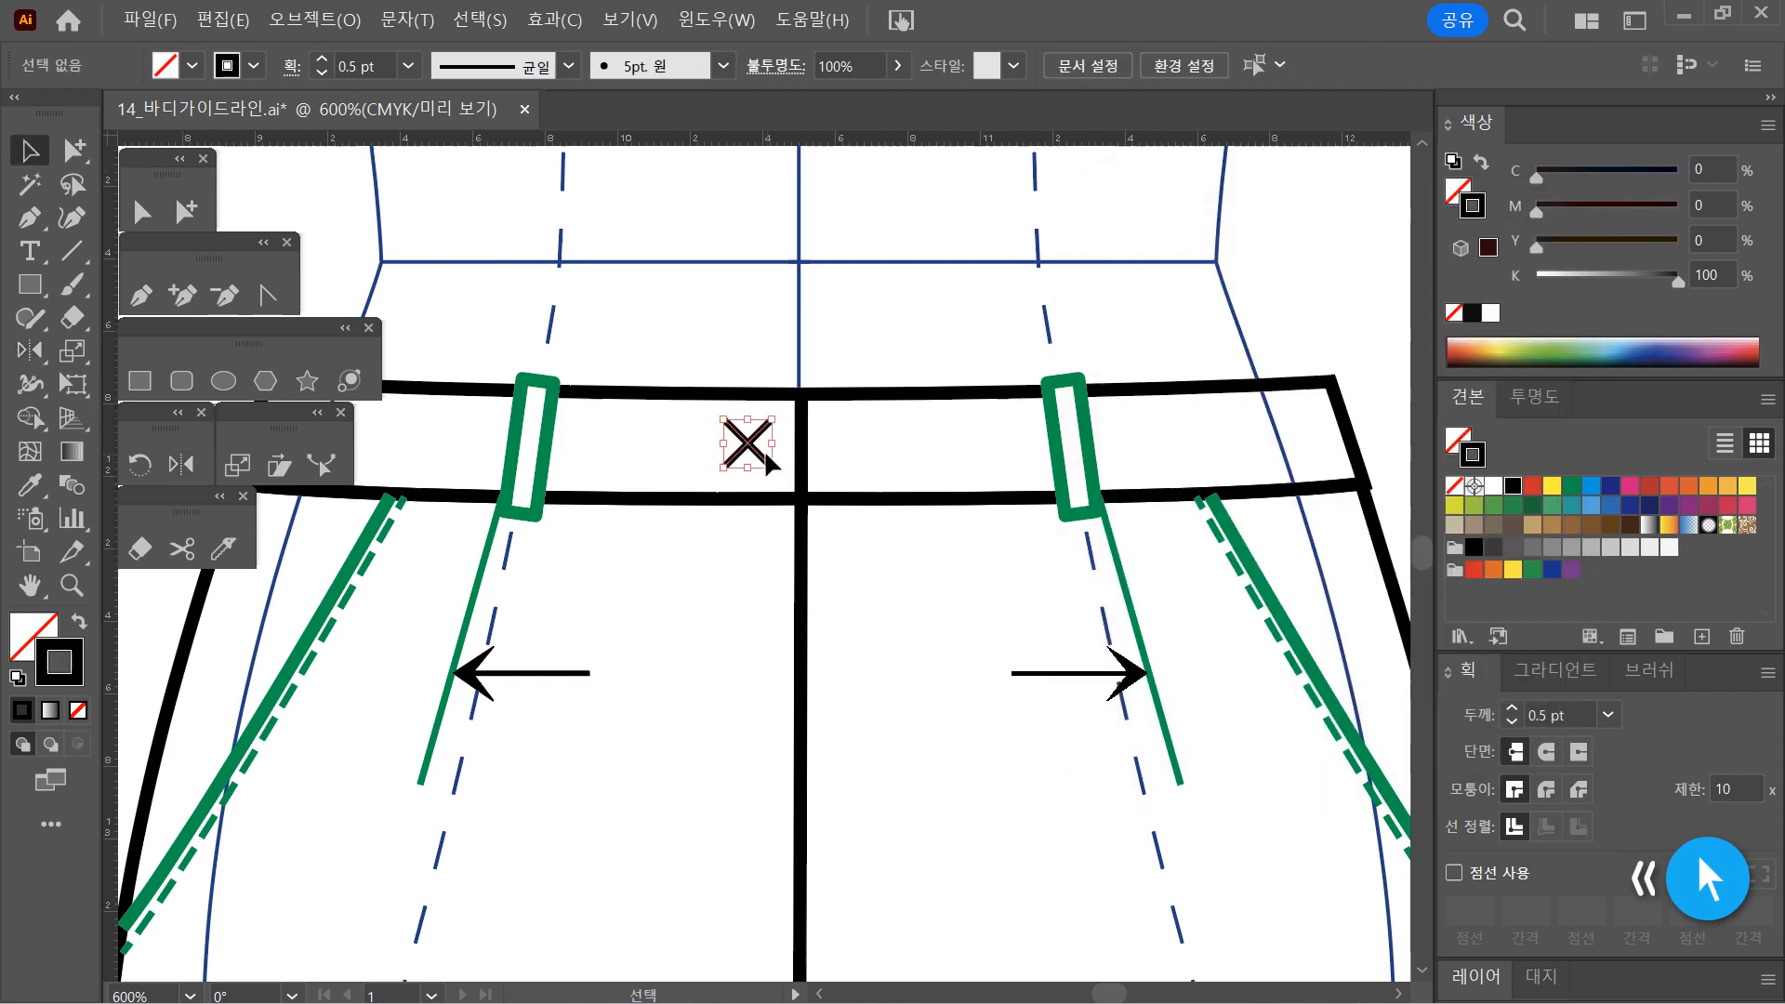
right_click(763, 450)
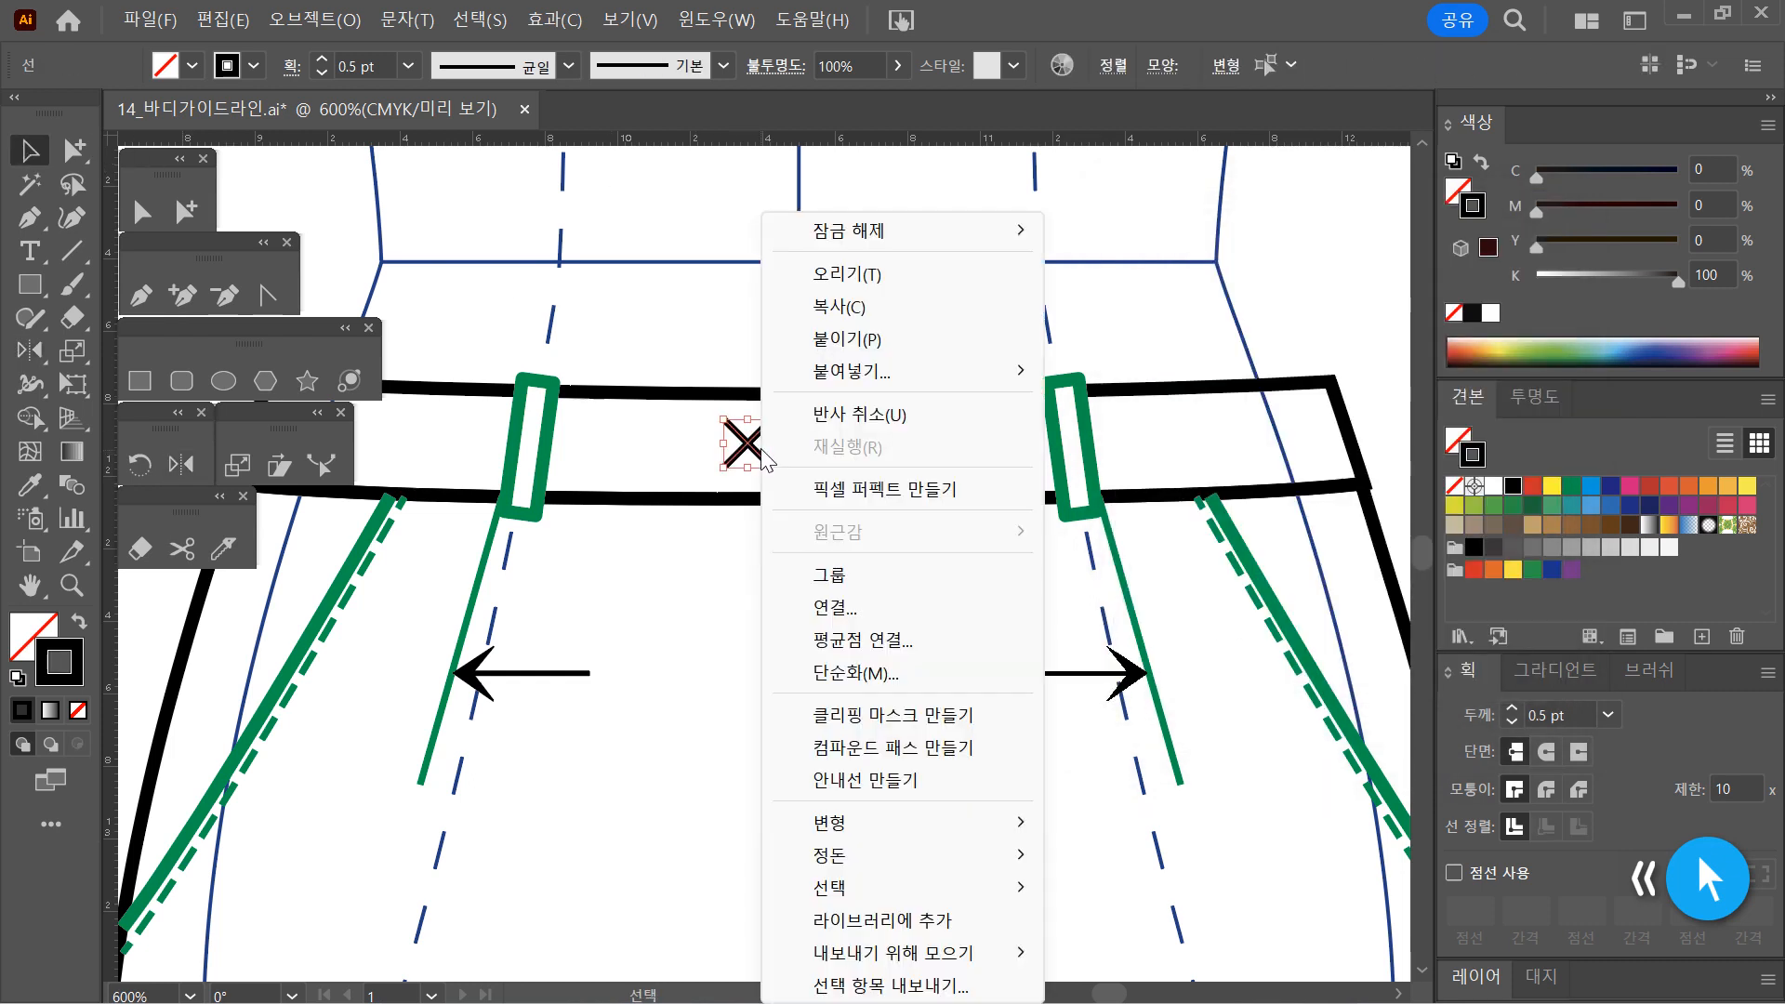
click(838, 584)
click(801, 318)
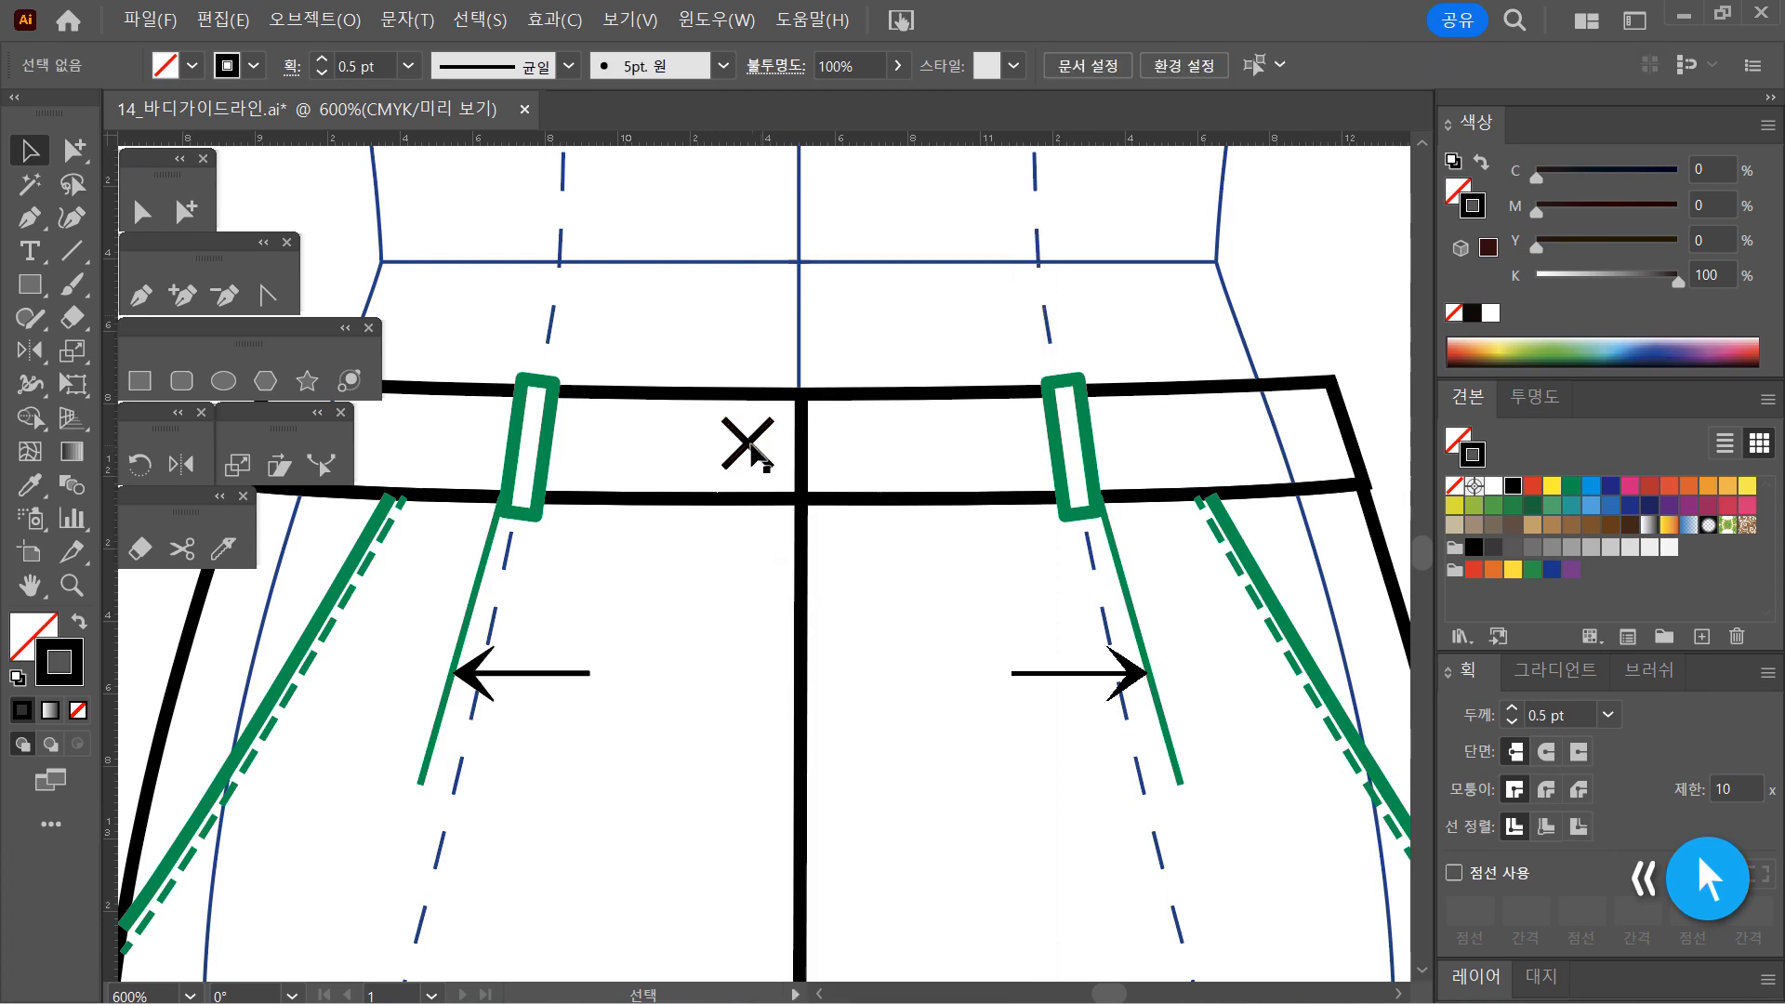
Scale the X mark down slightly about its centre
key(ctrl+=)
click(792, 512)
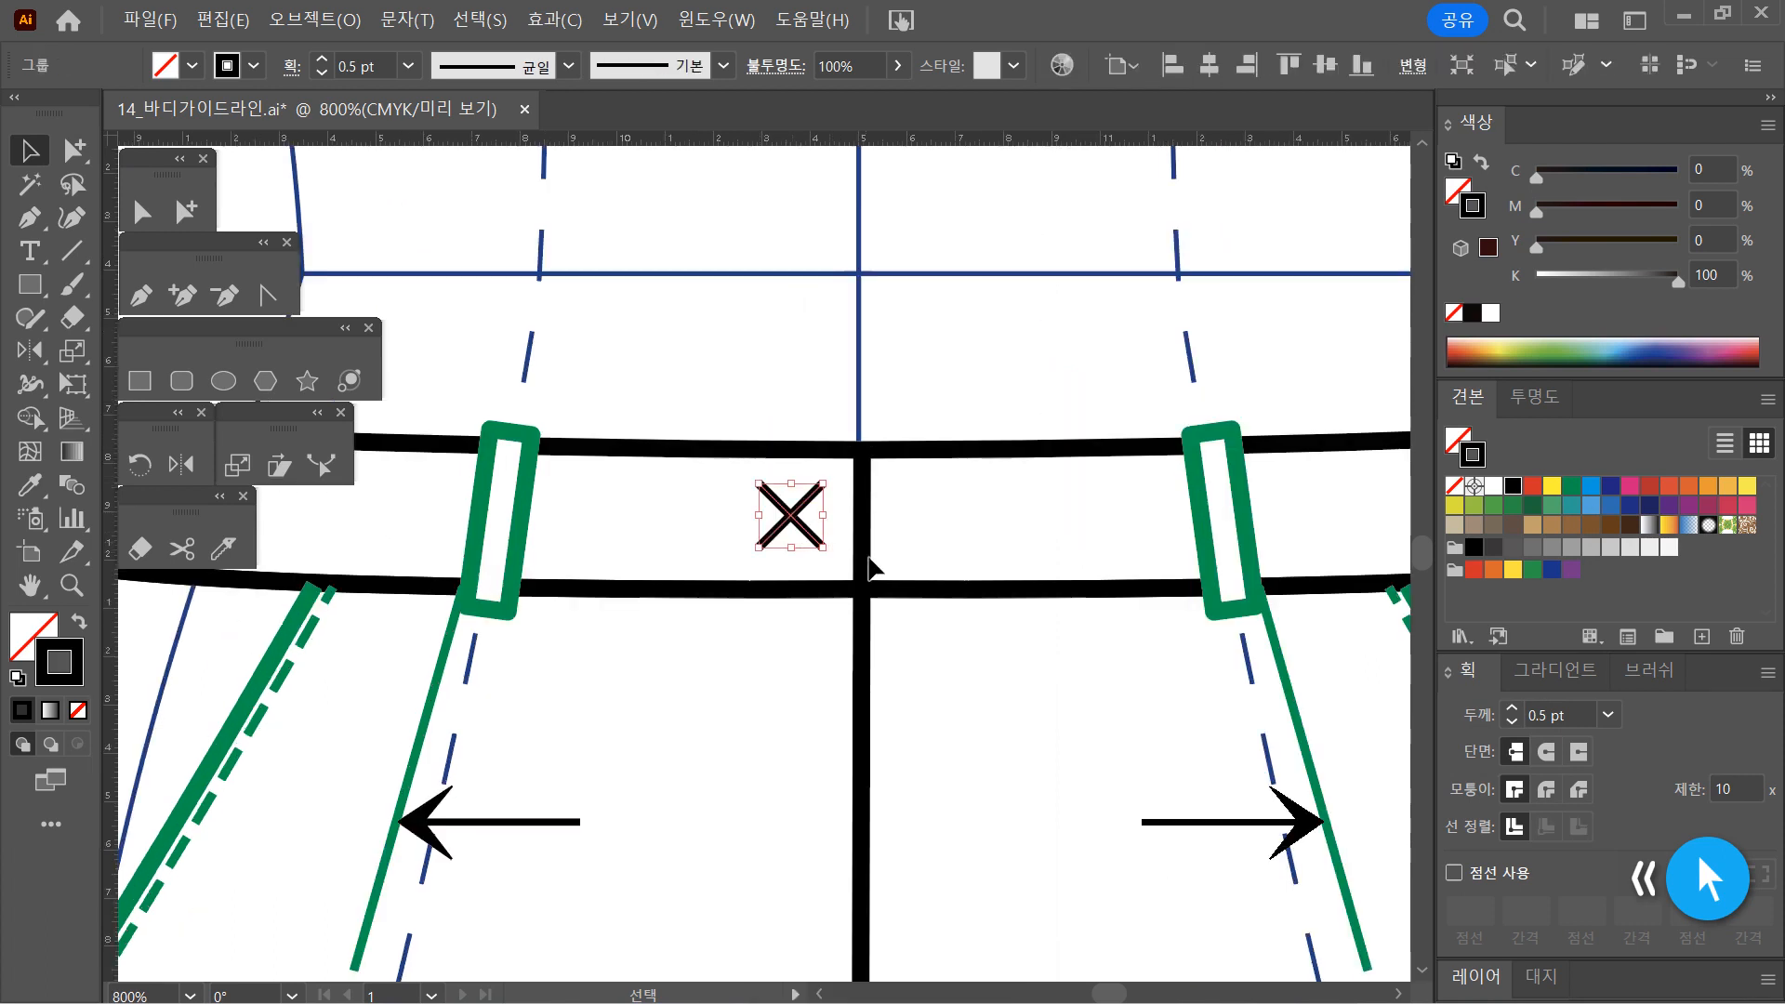
mouse_move(826, 550)
mouse_down()
mouse_move(807, 532)
mouse_move(816, 543)
mouse_up()
click(999, 742)
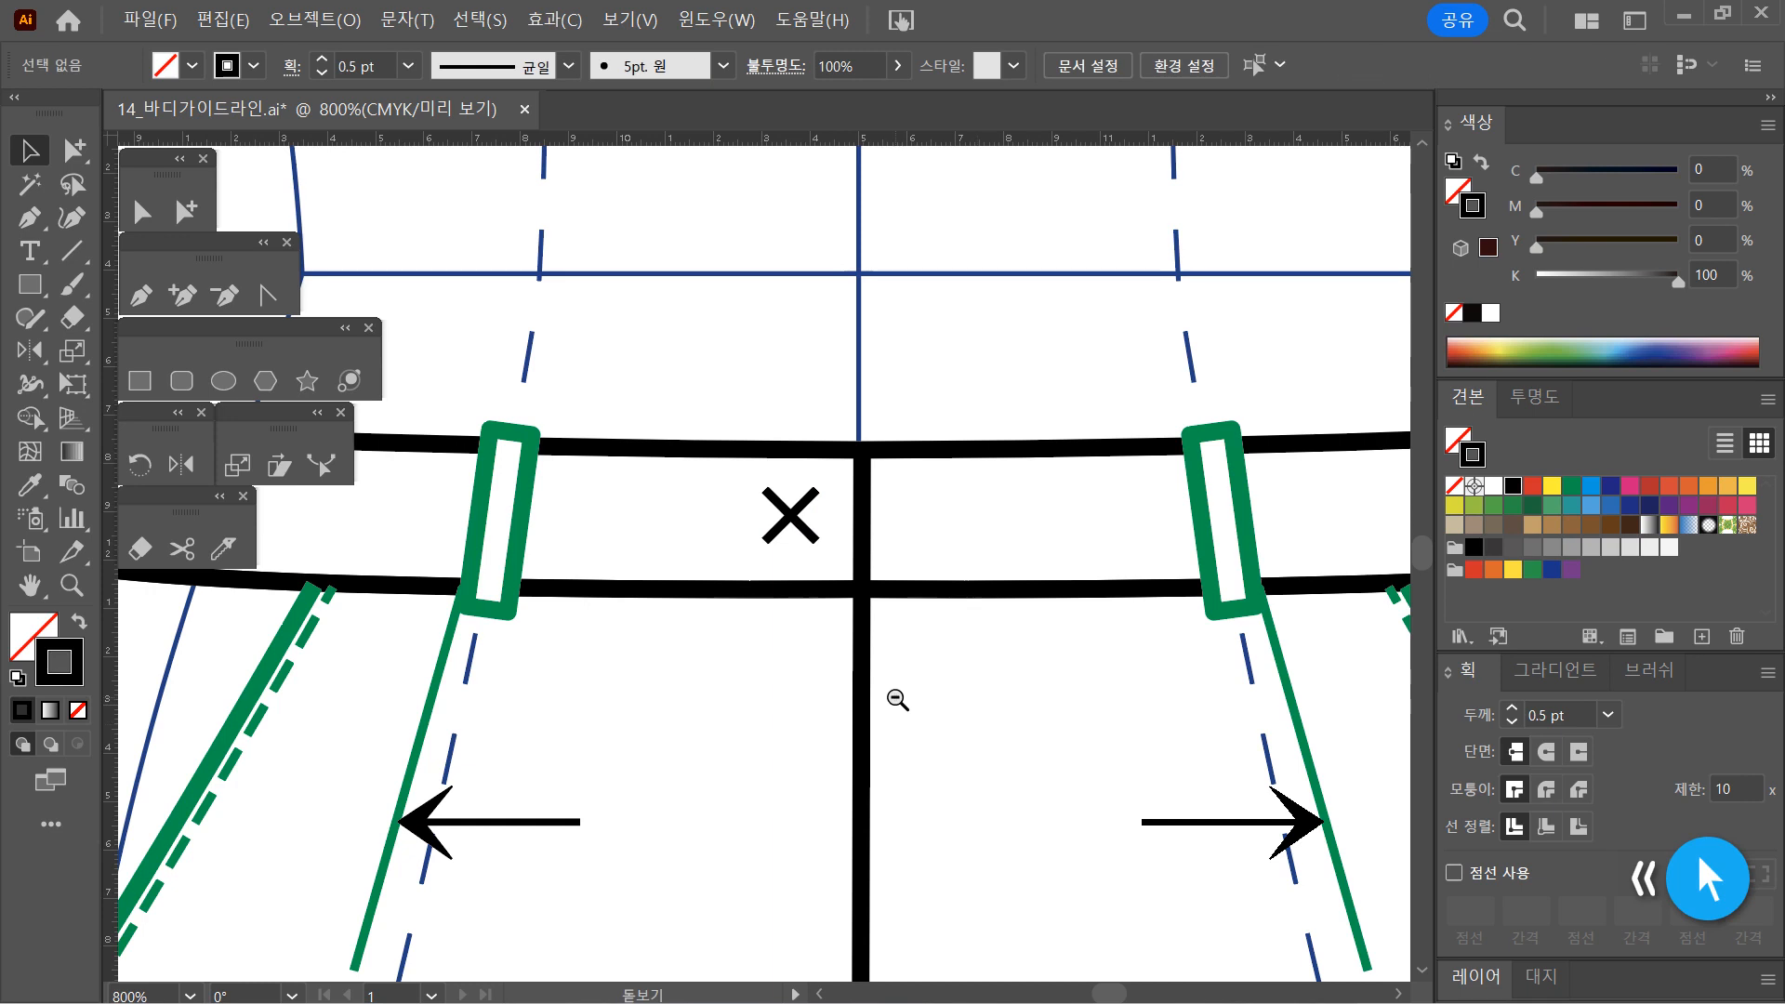
Draw a J-shaped fly line from the waistband's lower edge straight down beside the centre front, curving into the centre line above the crotch
ctrl+alt+click(901, 701)
ctrl+alt+click(901, 702)
drag(828, 742, 947, 617)
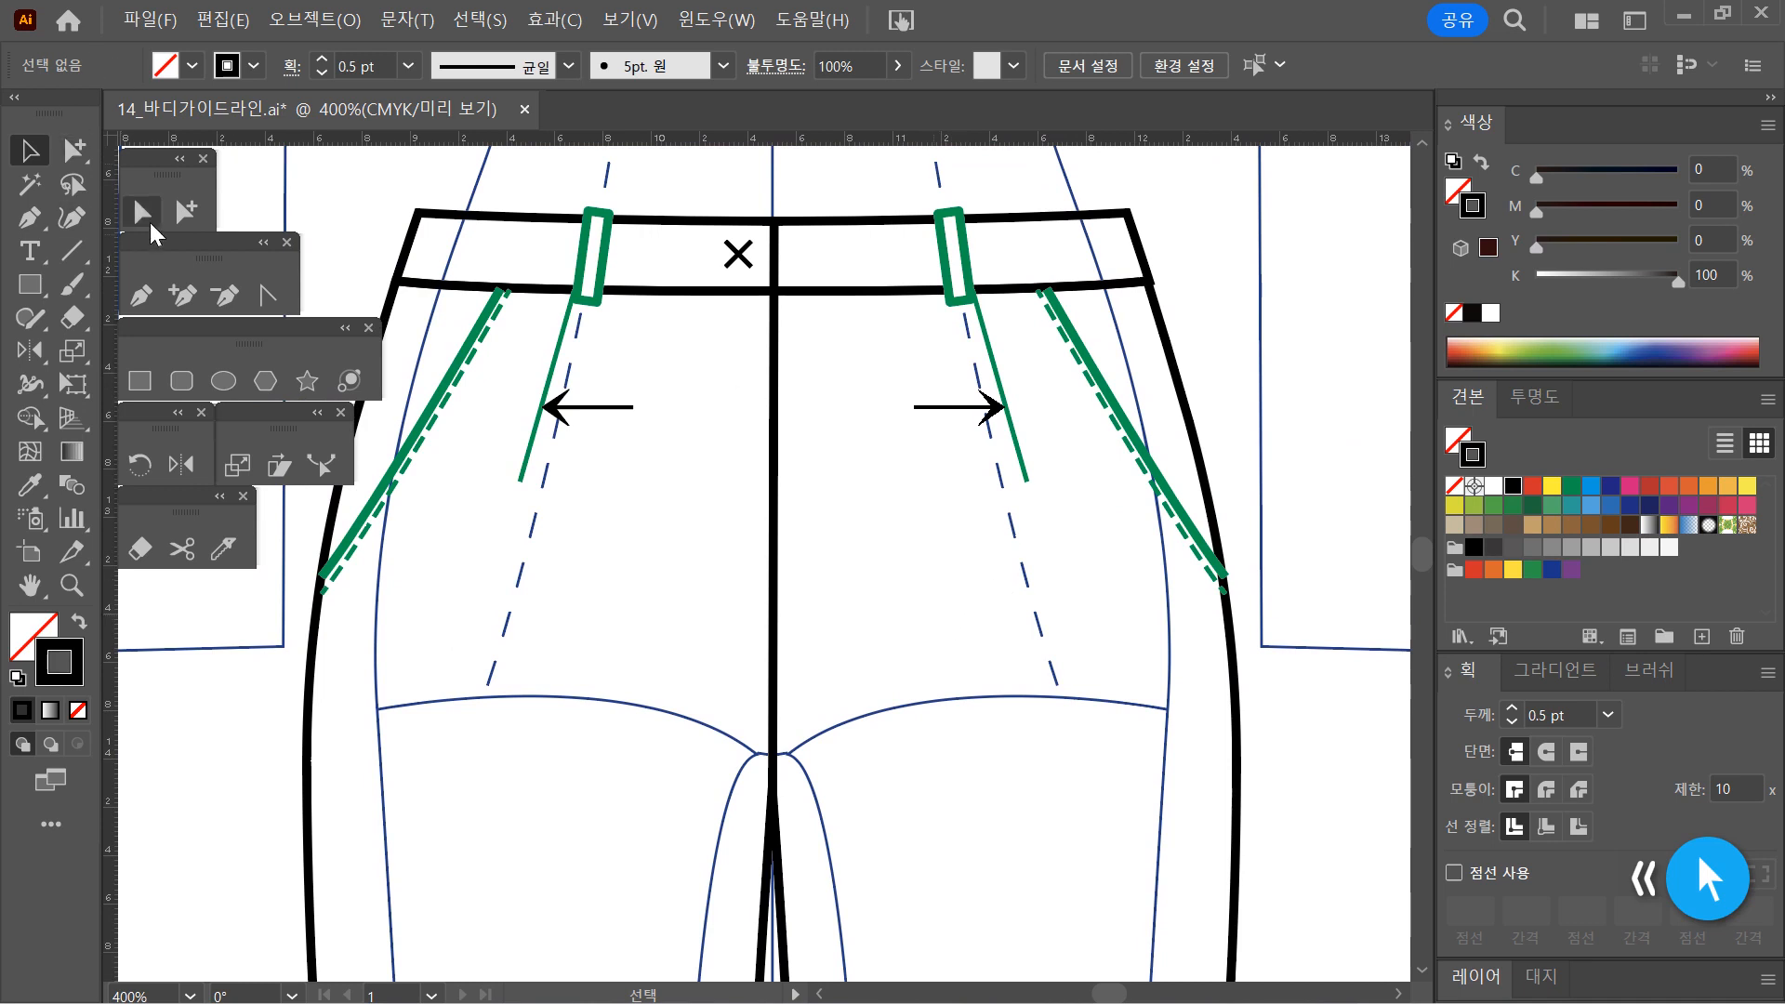
key(p)
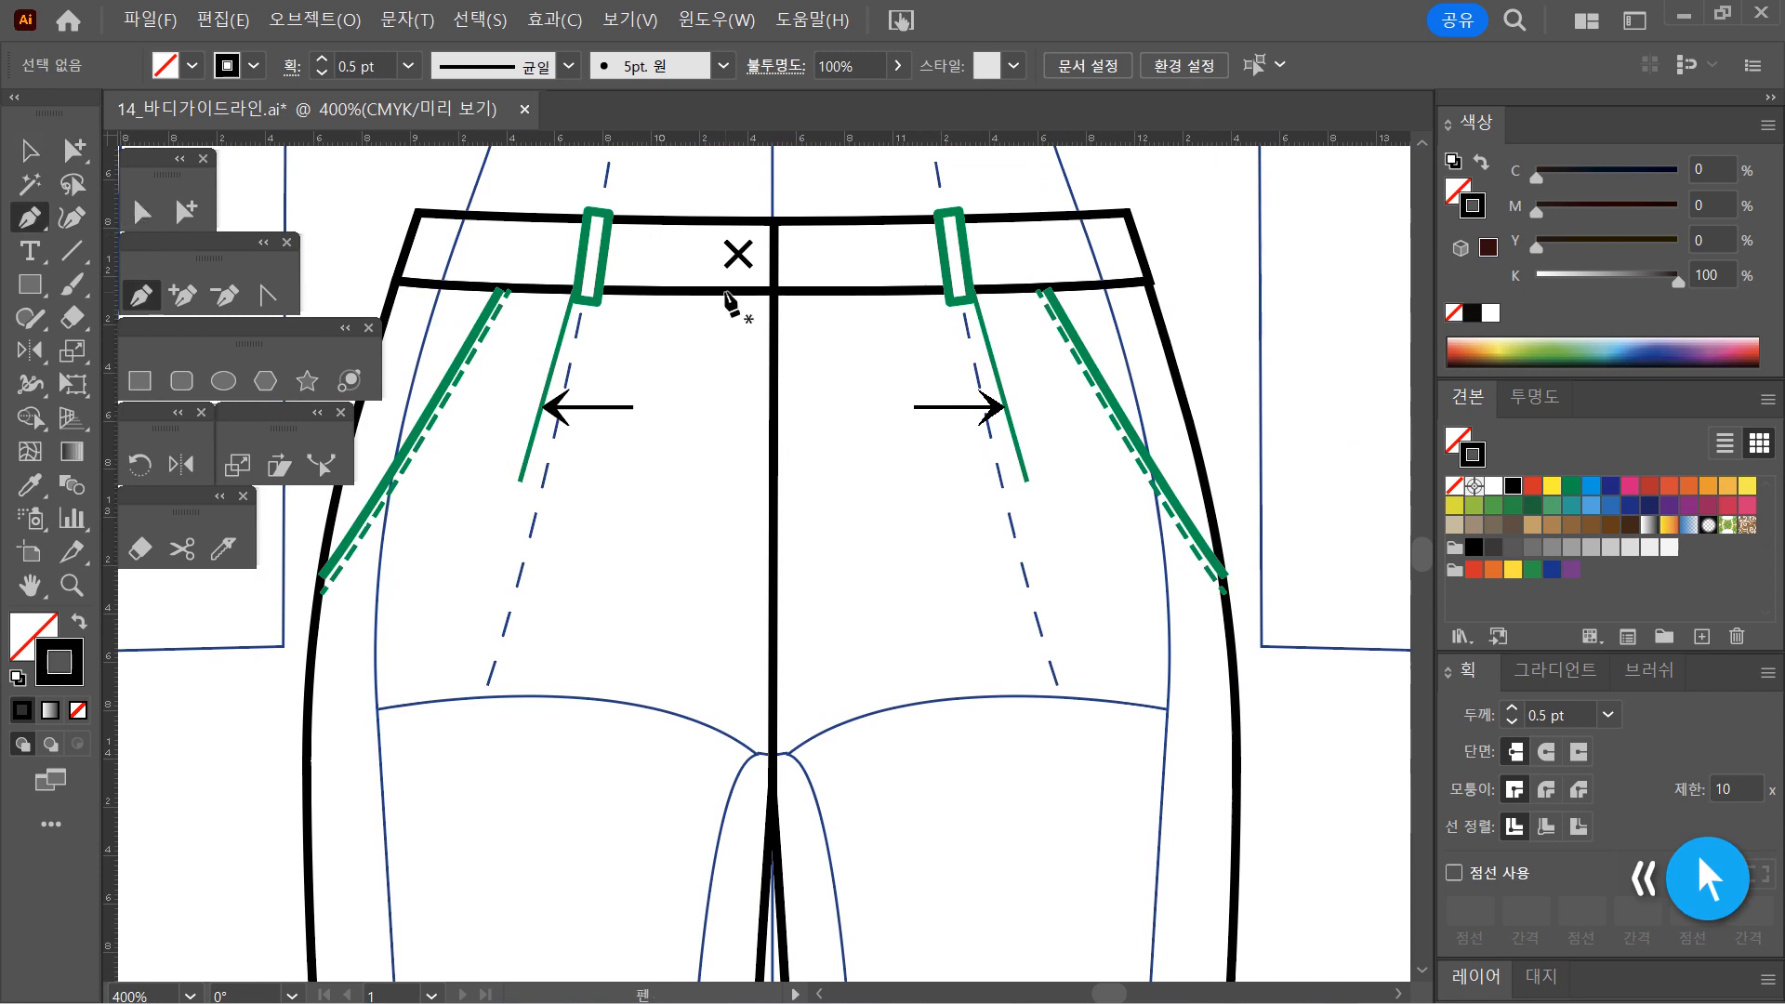
click(724, 292)
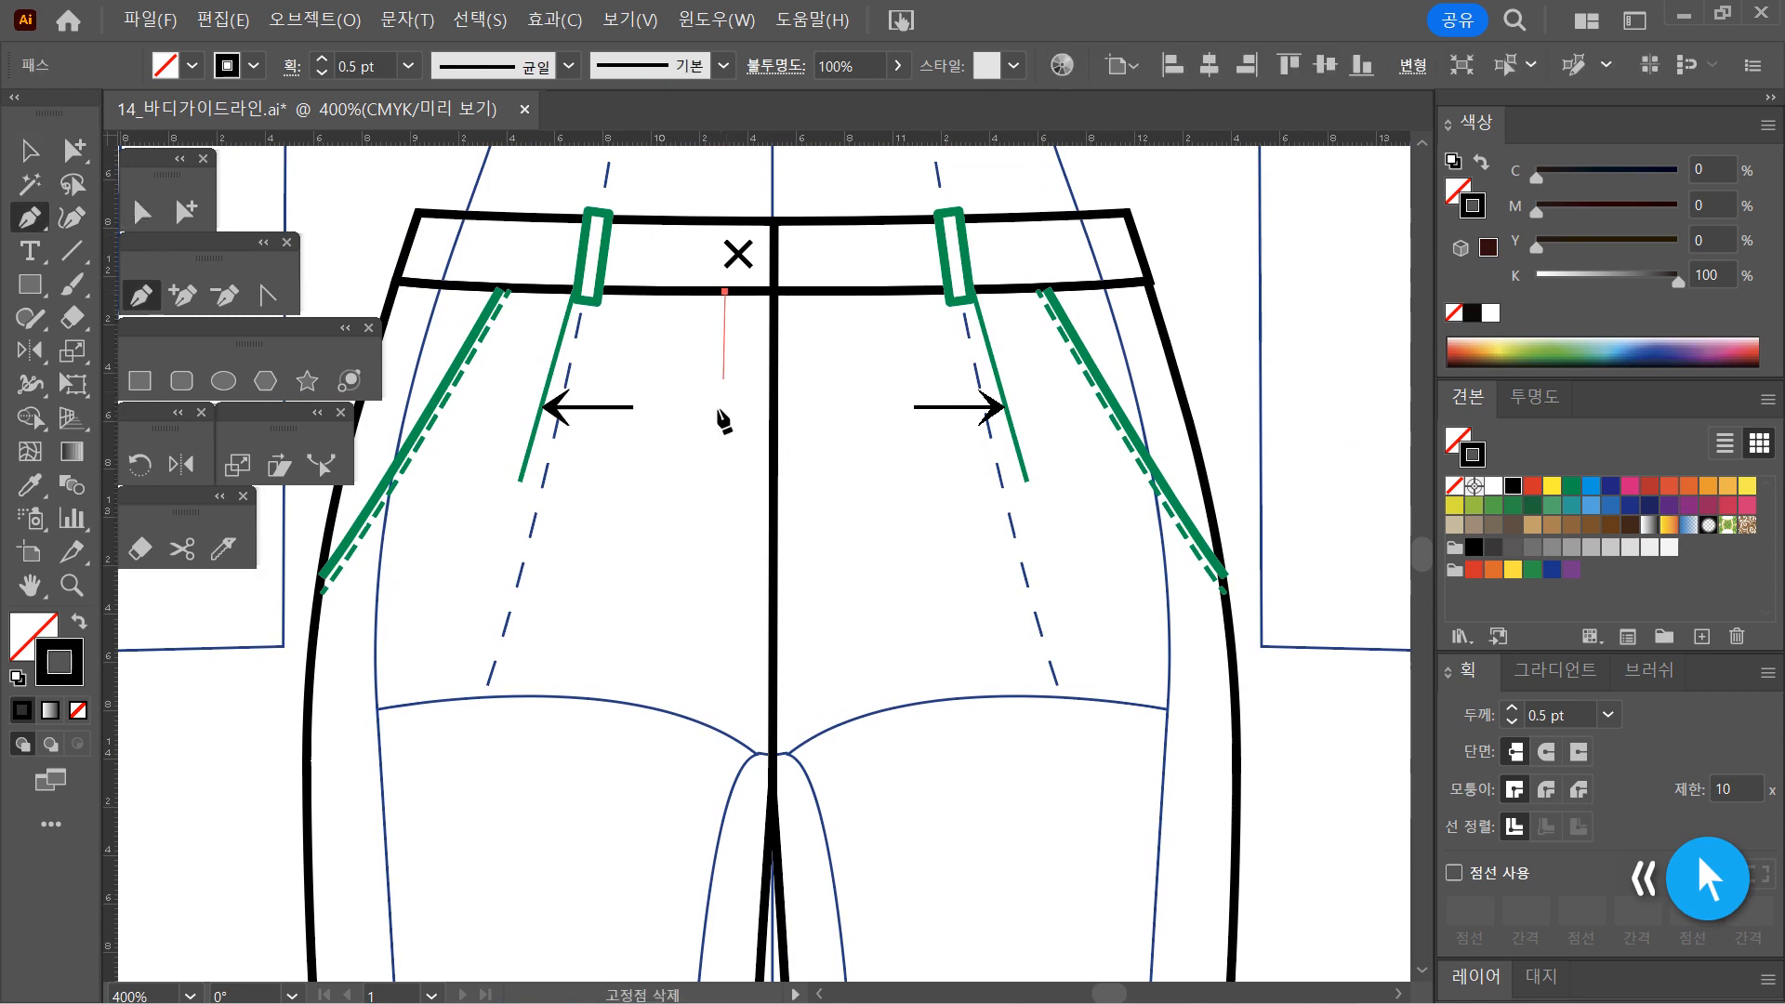
click(724, 674)
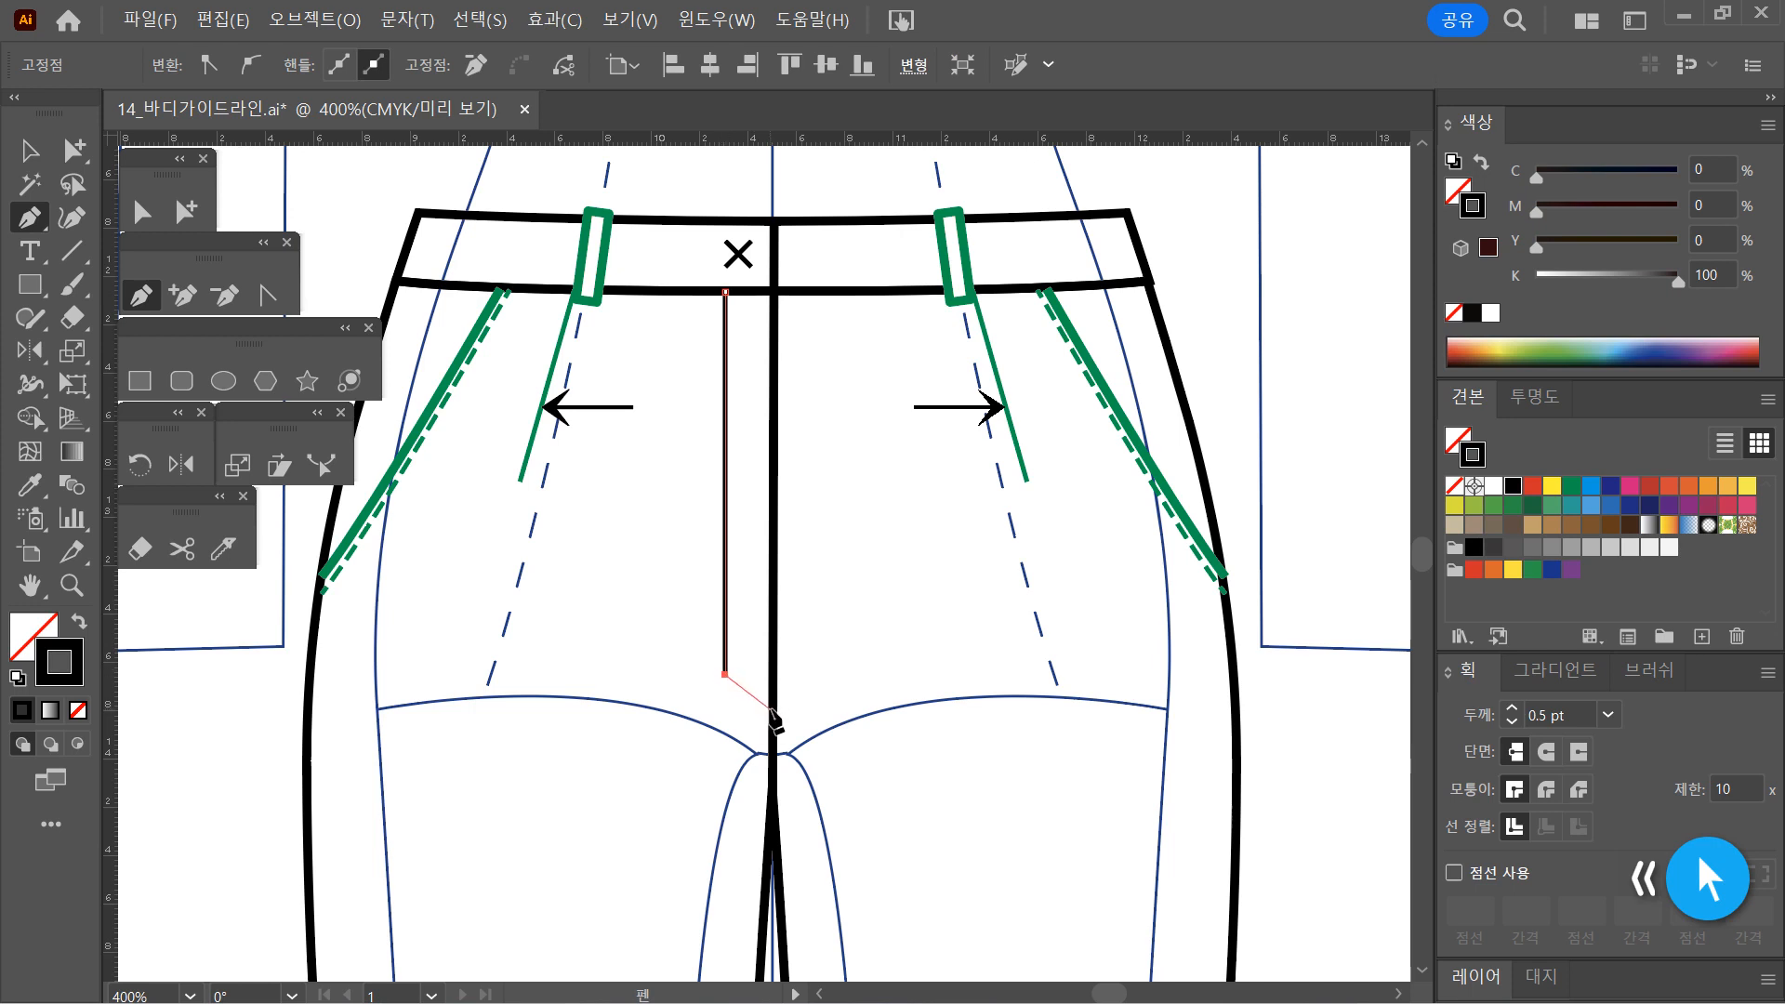
drag(773, 713, 814, 696)
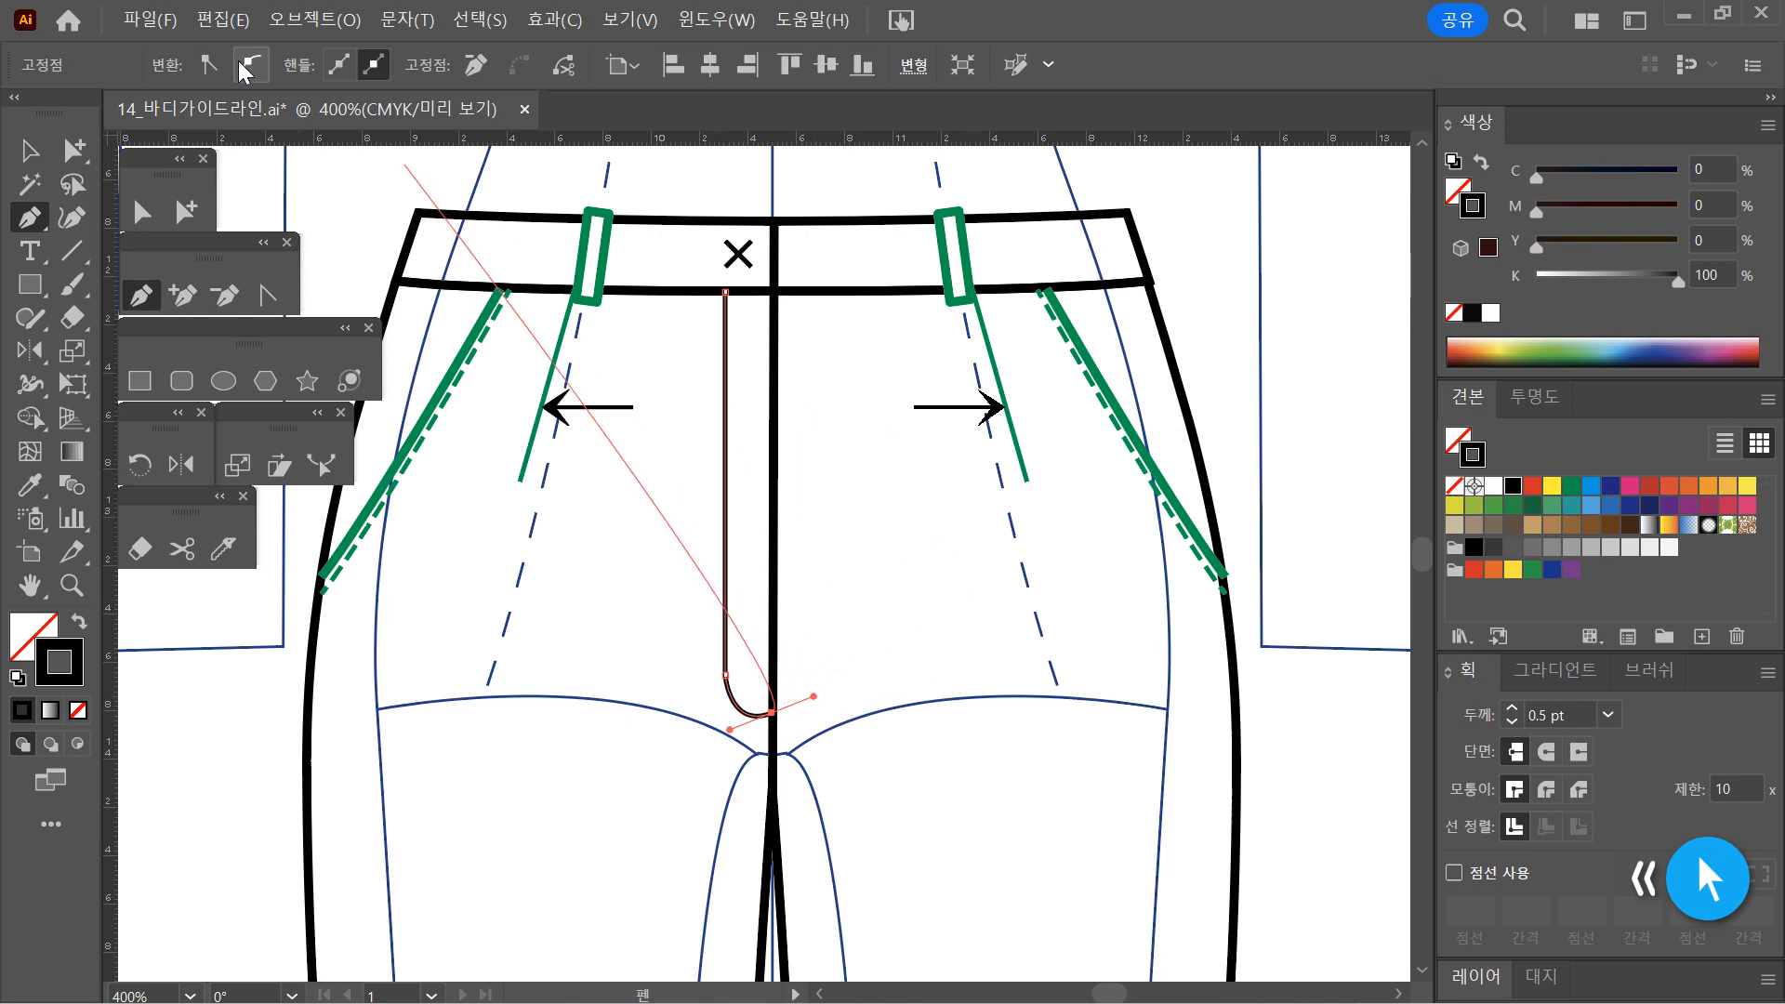
click(70, 150)
click(850, 565)
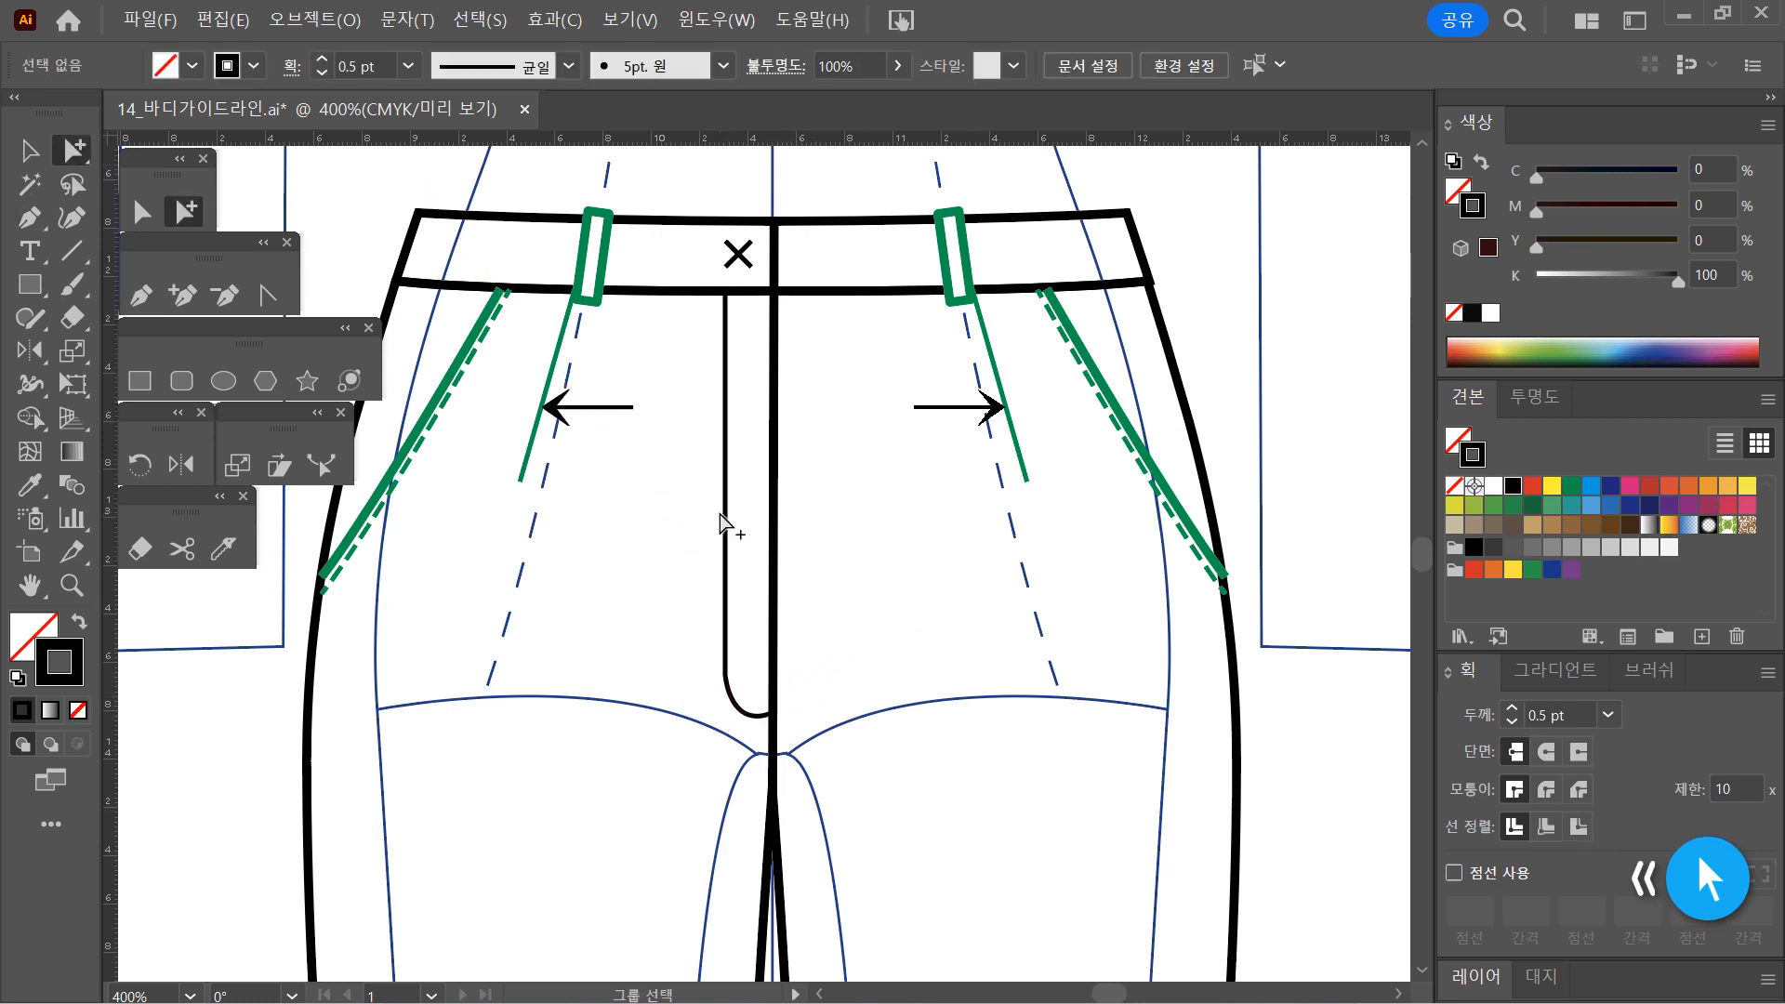
Place the fly curve's end anchor on the centre line and flatten its direction handle so the curve meets the line horizontally
key(a)
ctrl+click(781, 721)
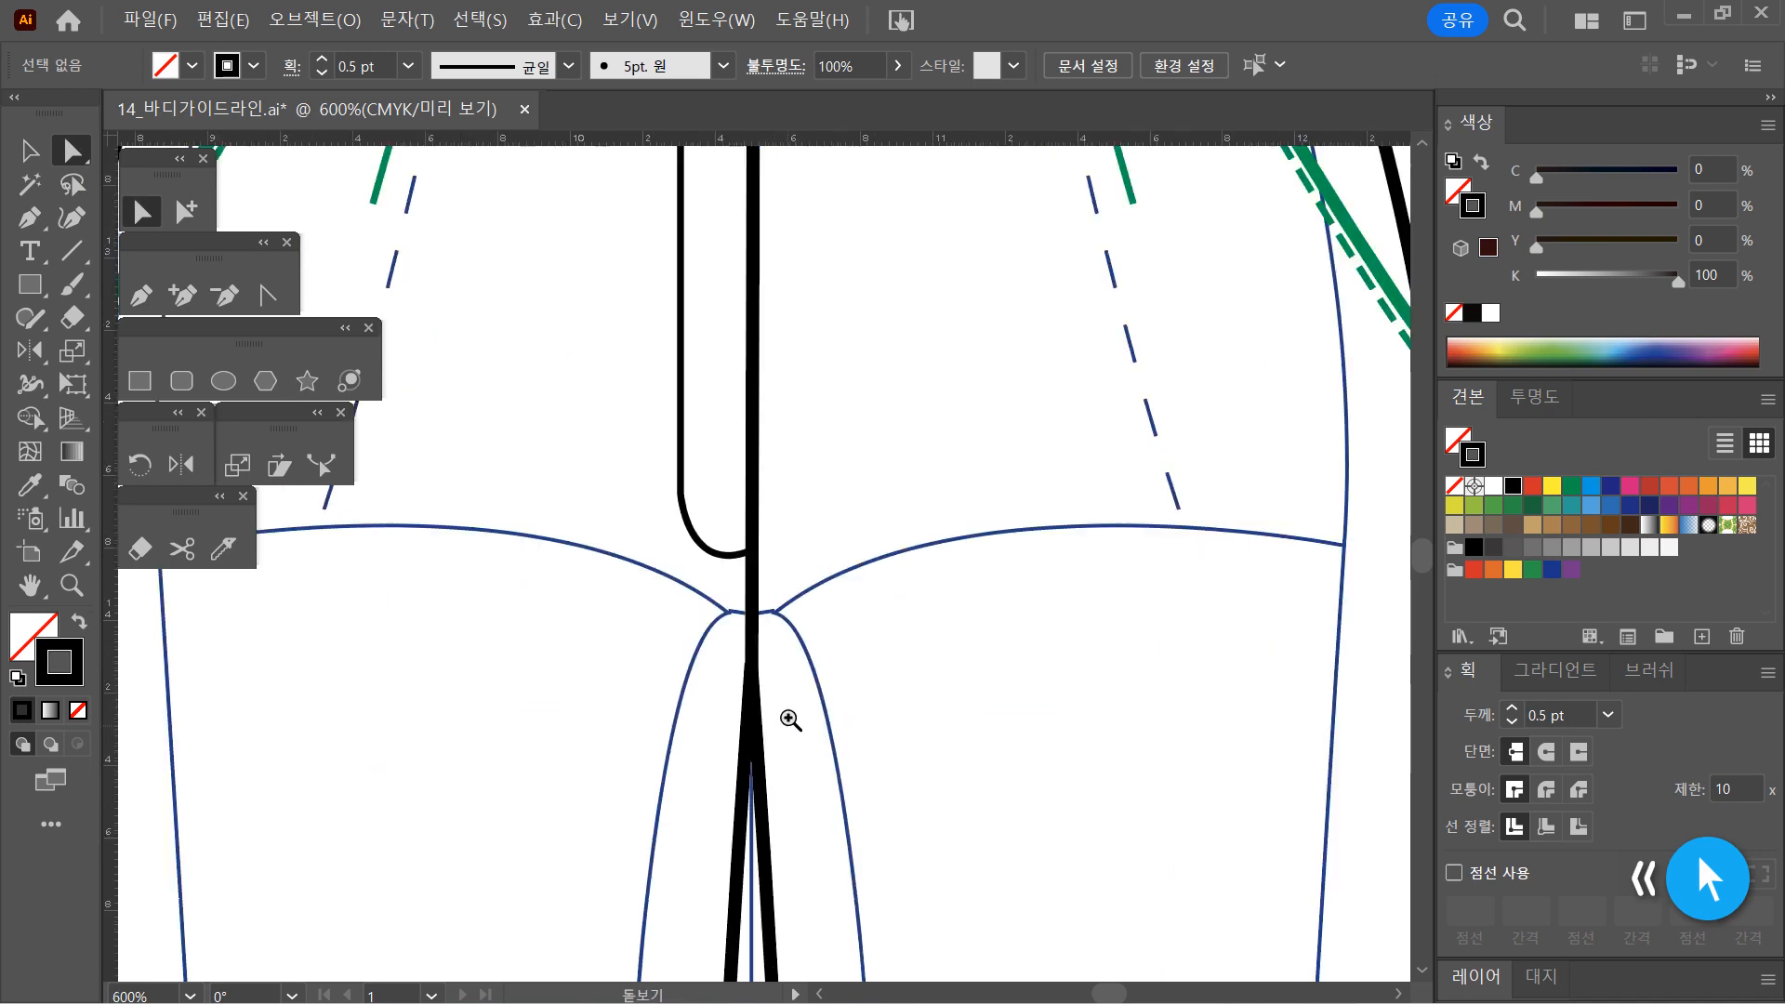
click(745, 553)
drag(688, 576, 673, 552)
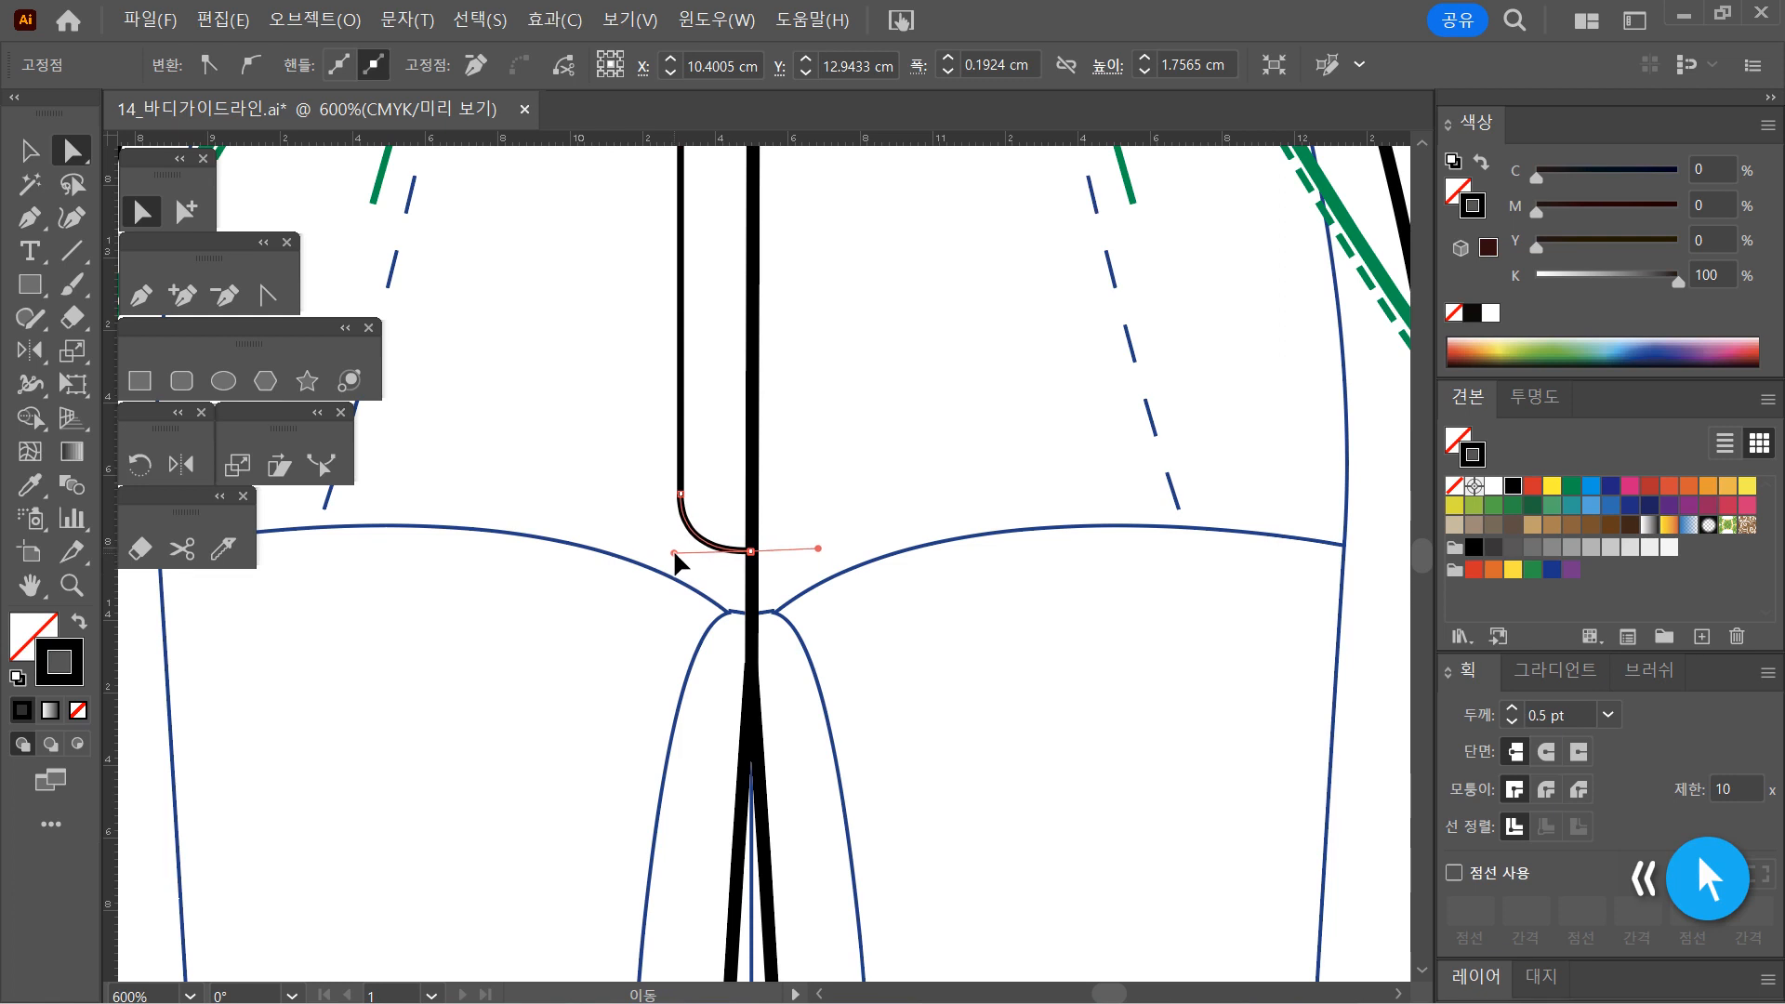
click(868, 629)
Make the fly line a dashed stitch line with a 2 pt dash and 1 pt gap
ctrl+alt+click(868, 494)
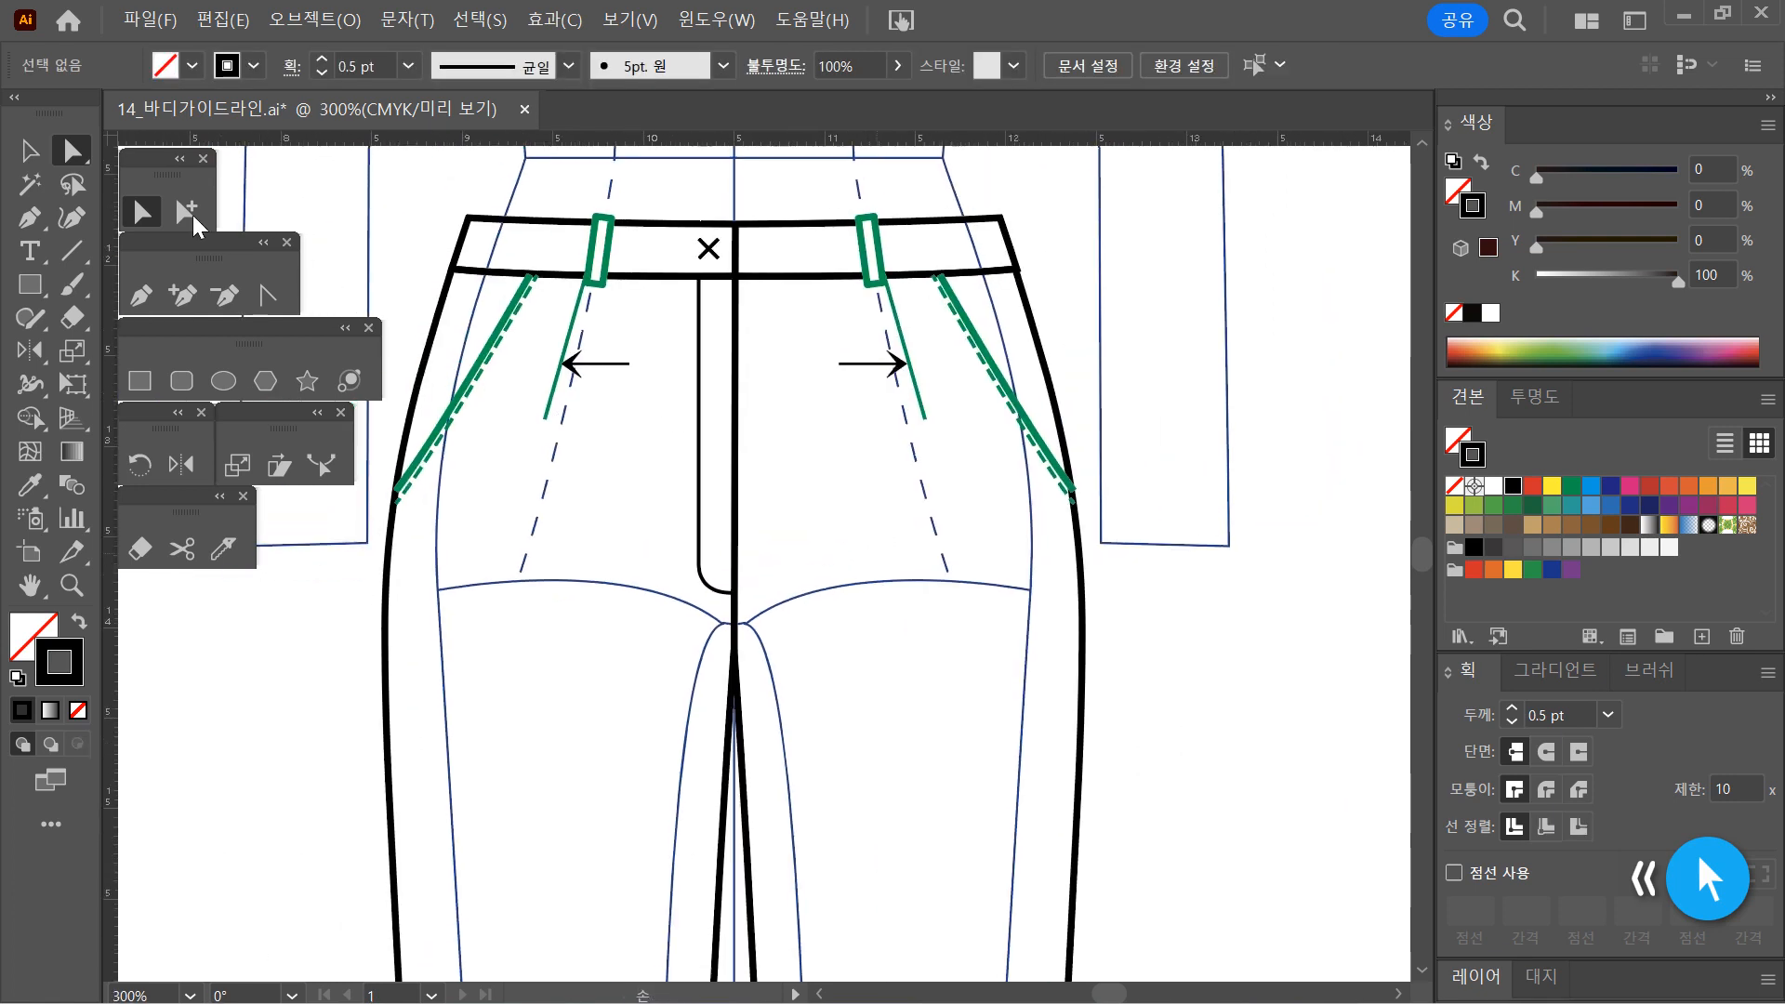
click(700, 512)
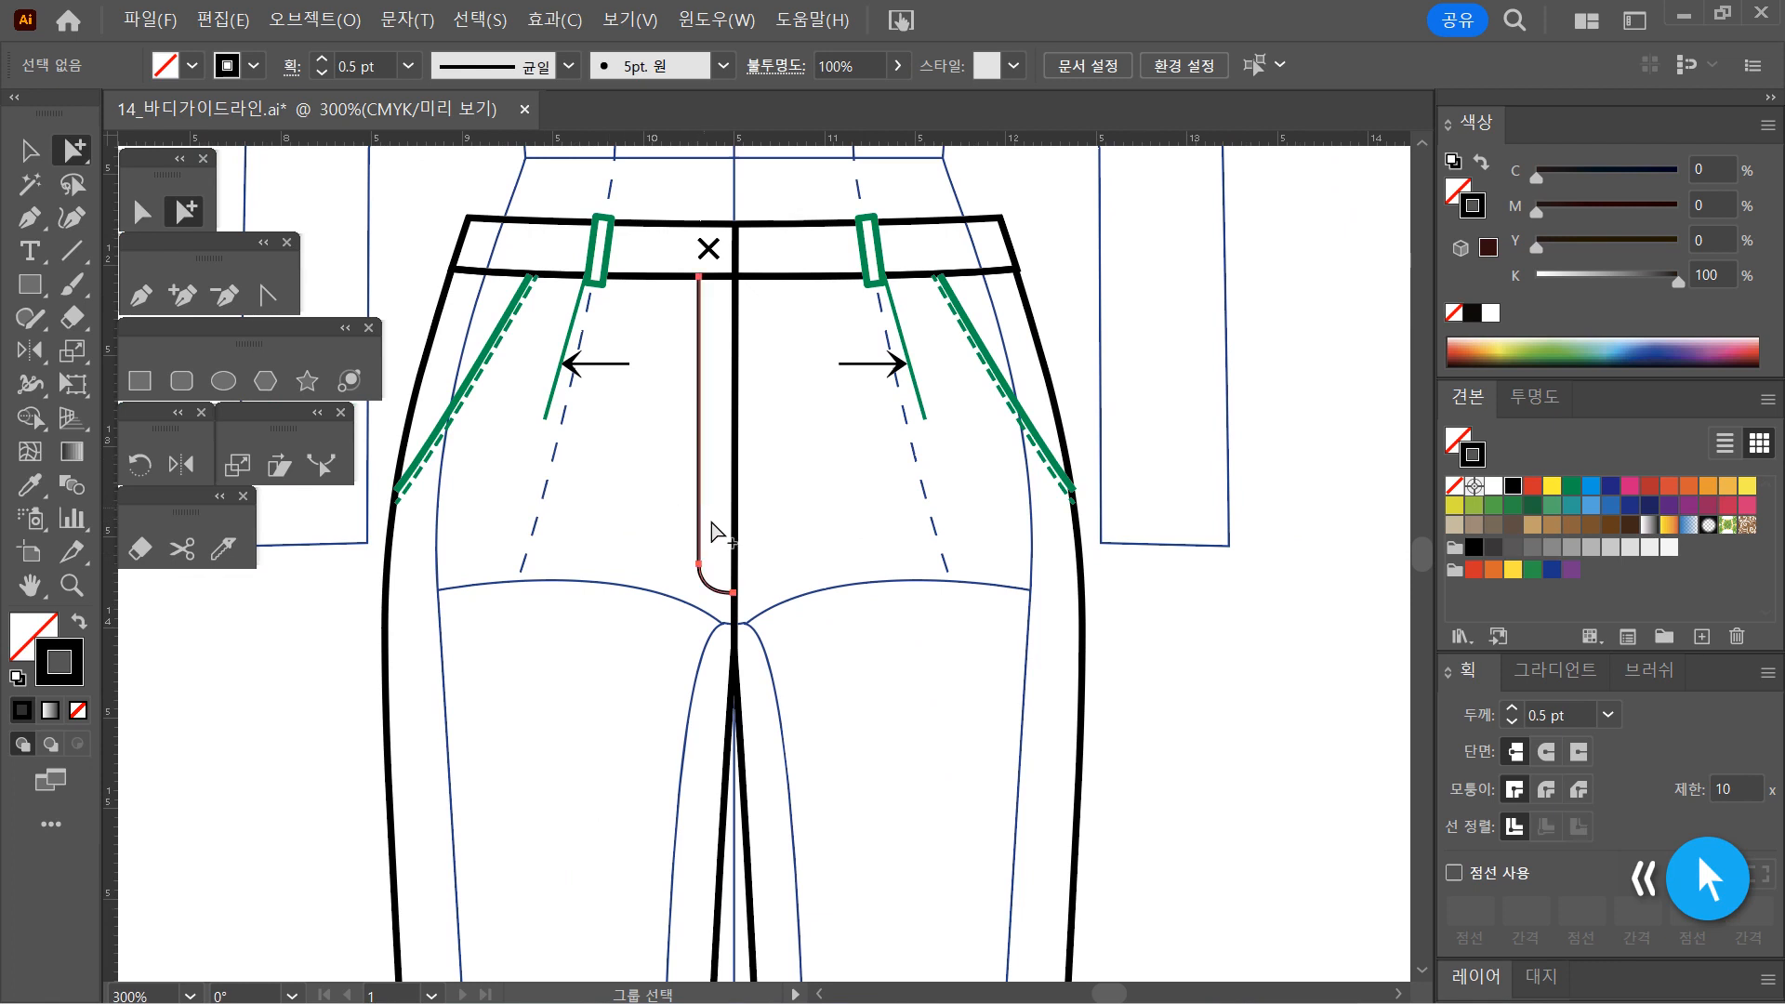
click(1503, 872)
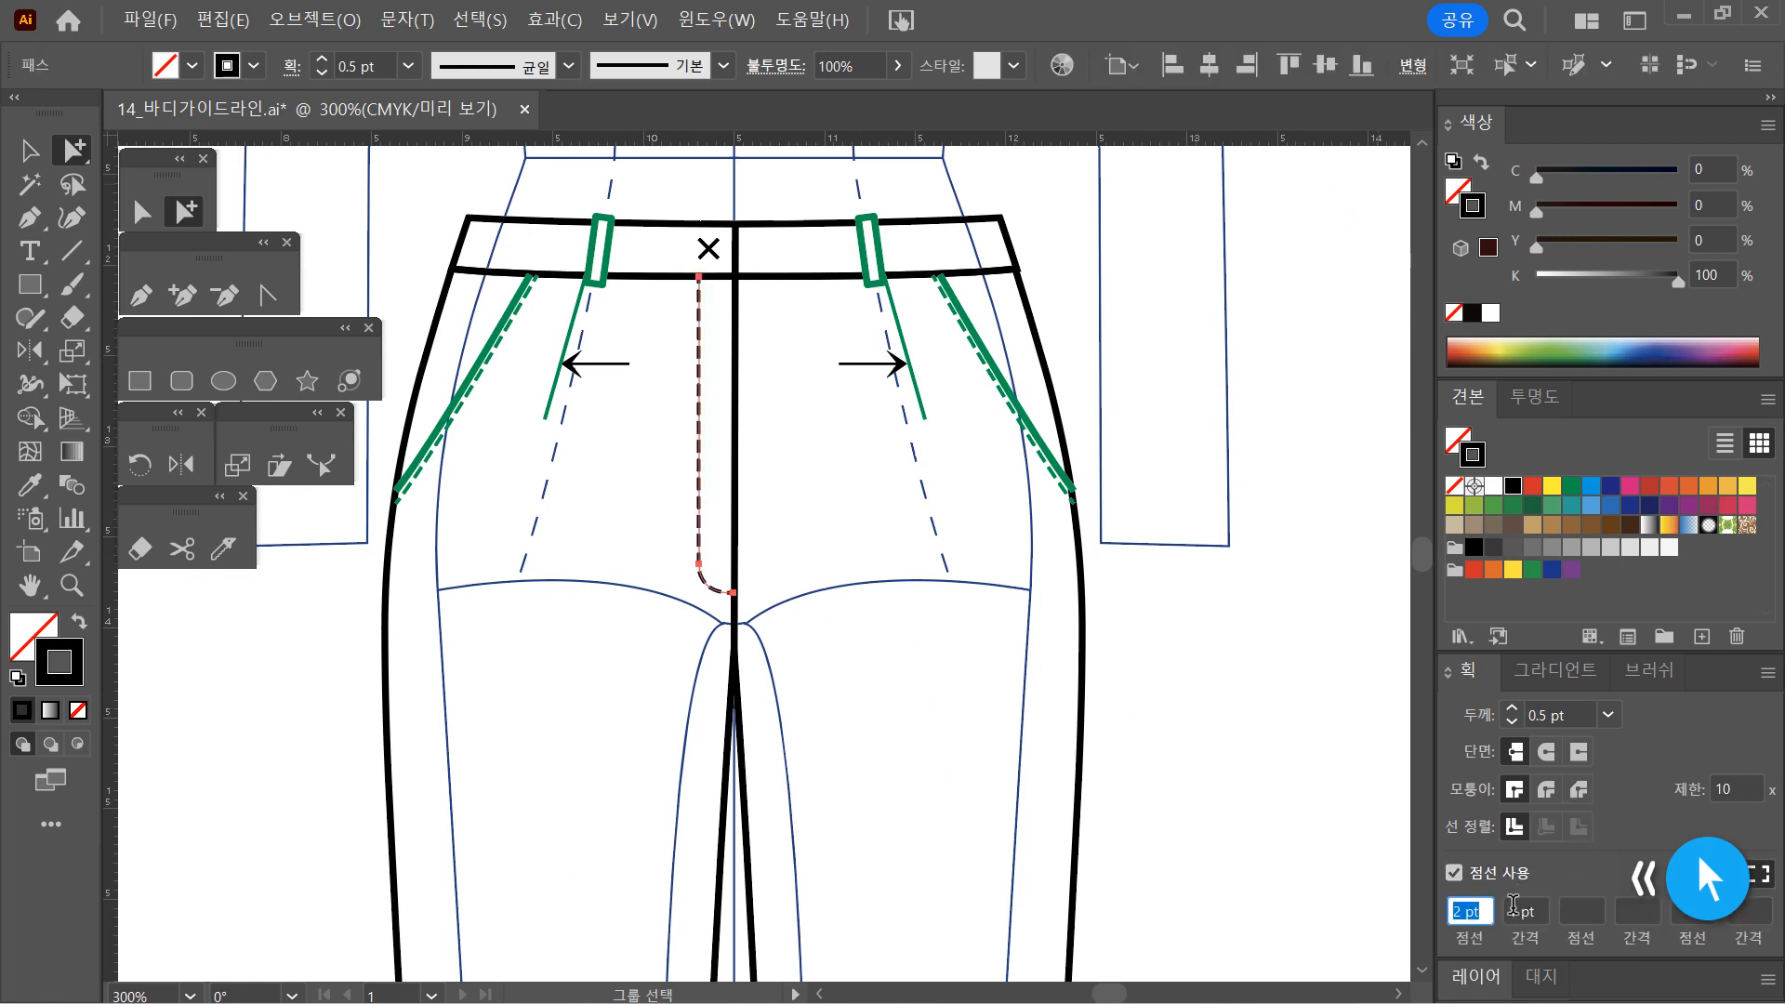
click(1225, 685)
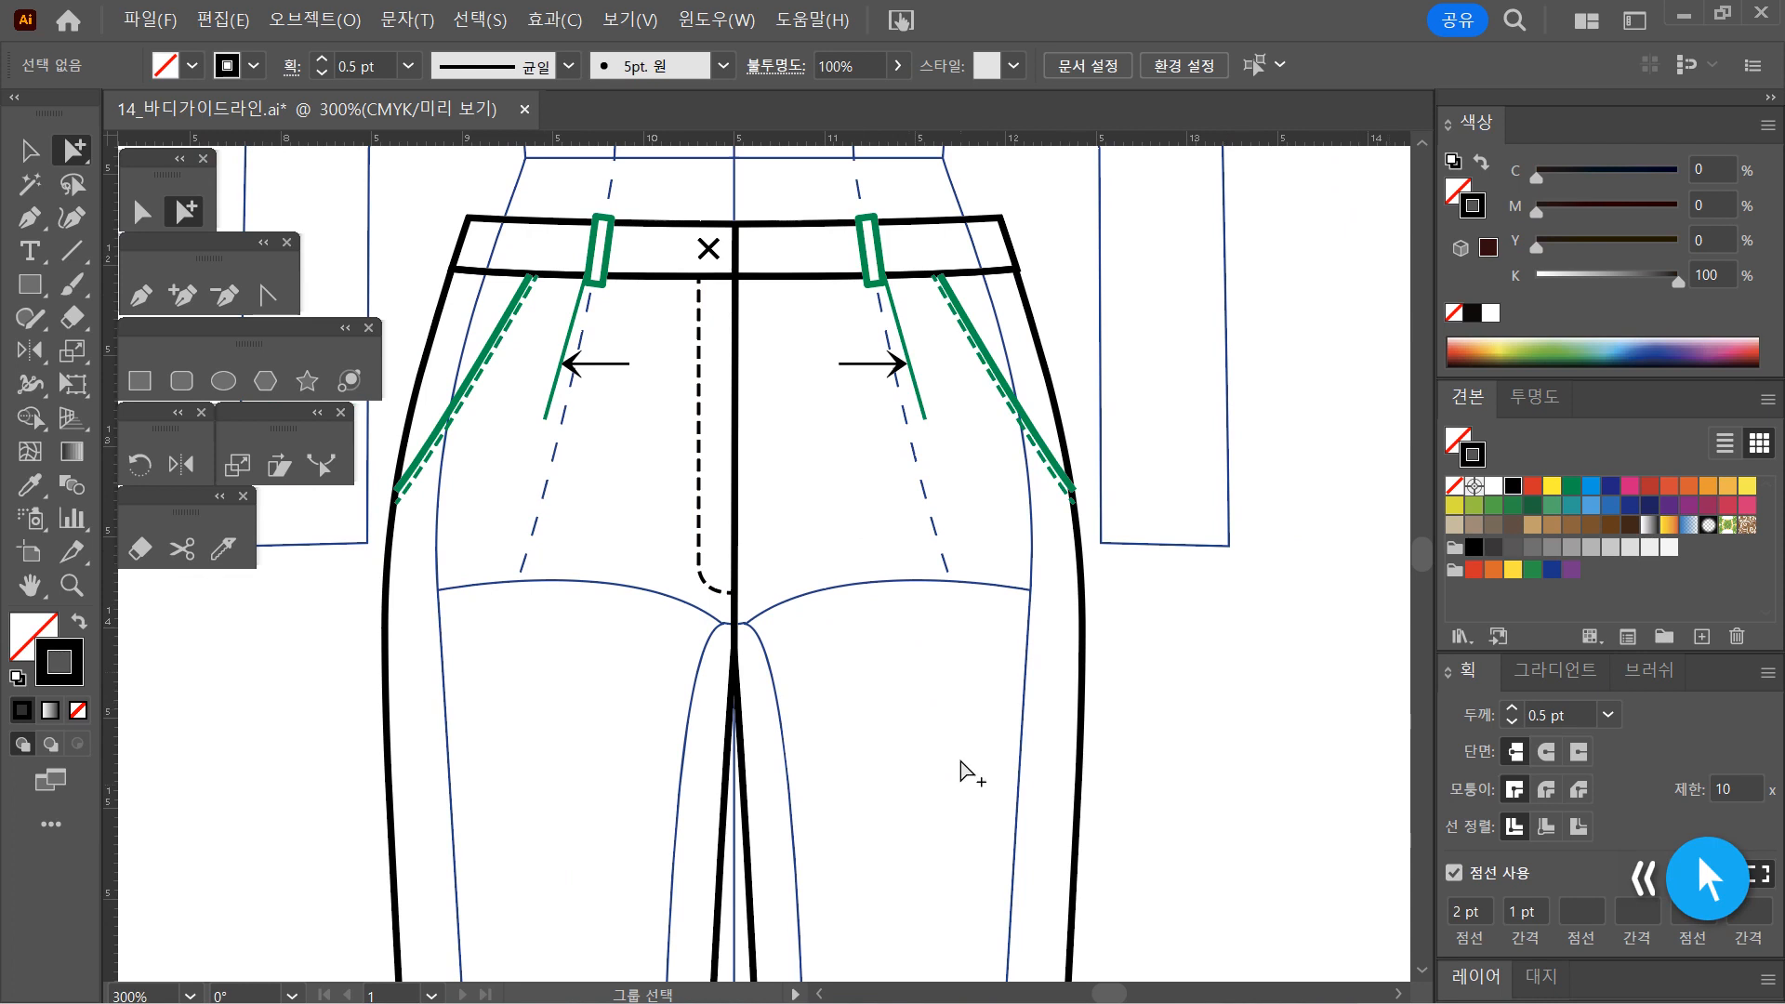
Draw a dashed stitch line across the left trouser leg just above the hem, spanning from the outseam to the inseam
ctrl+alt+click(847, 832)
ctrl+alt+click(848, 832)
ctrl+alt+click(847, 832)
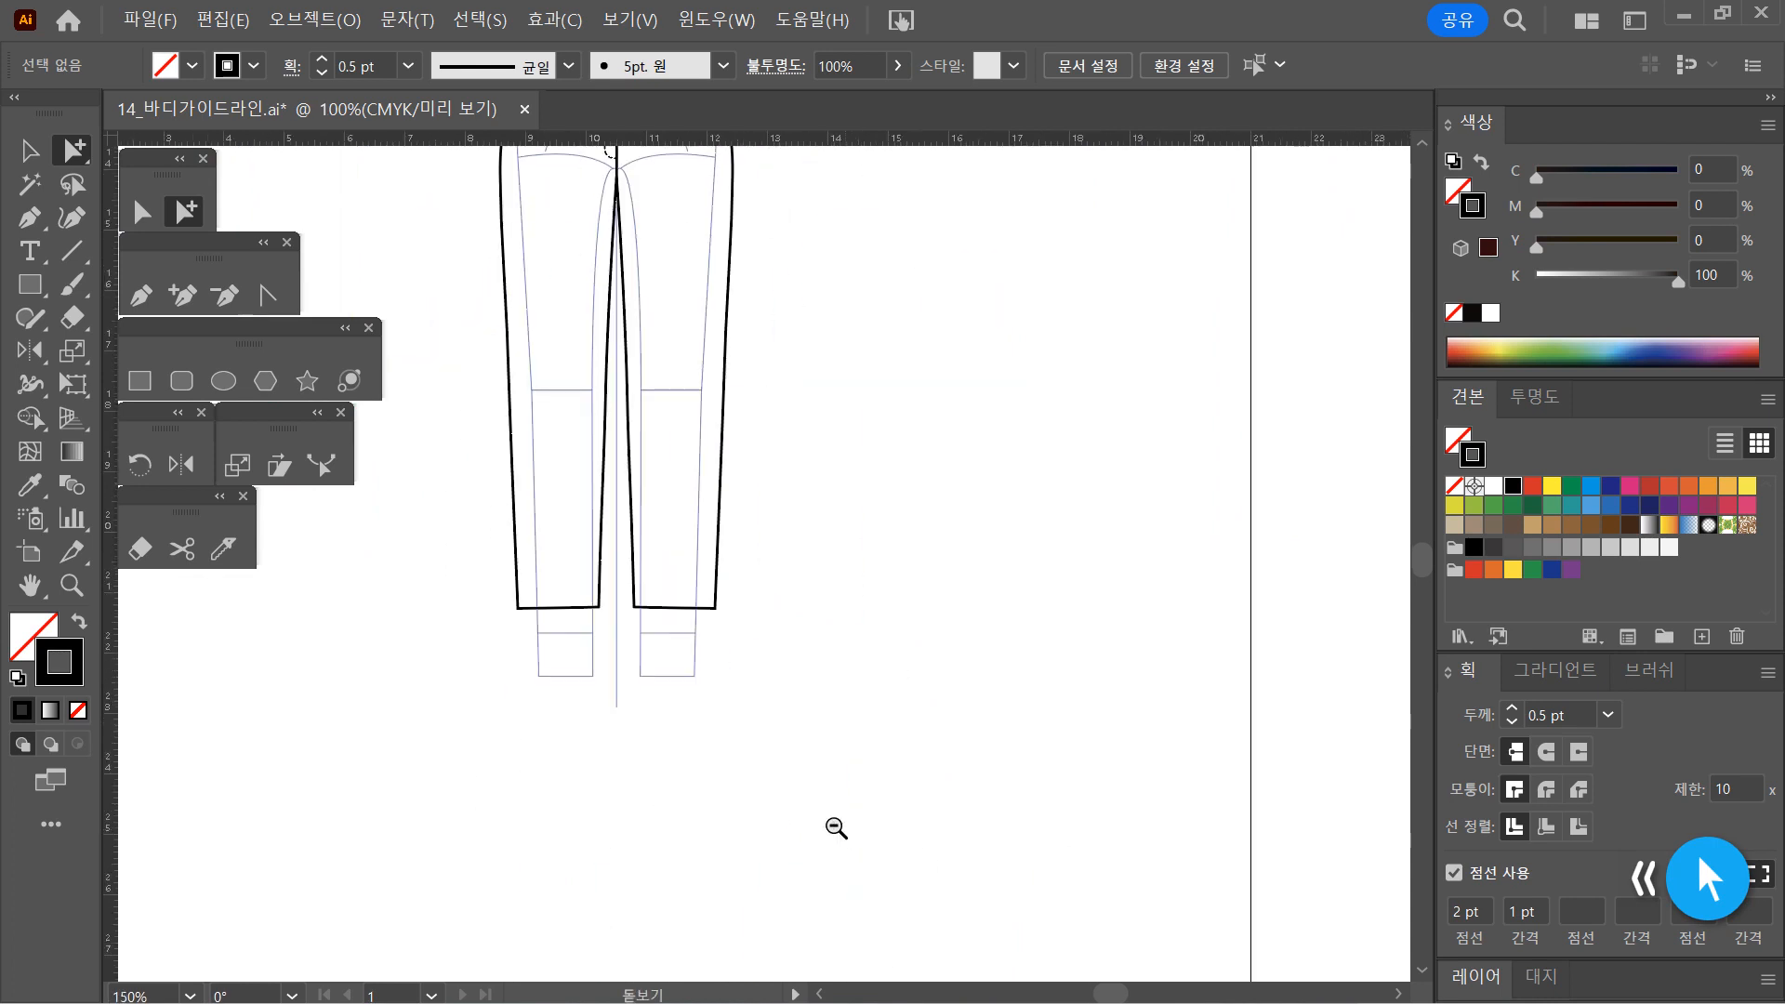
ctrl+click(639, 599)
ctrl+click(701, 513)
ctrl+click(763, 527)
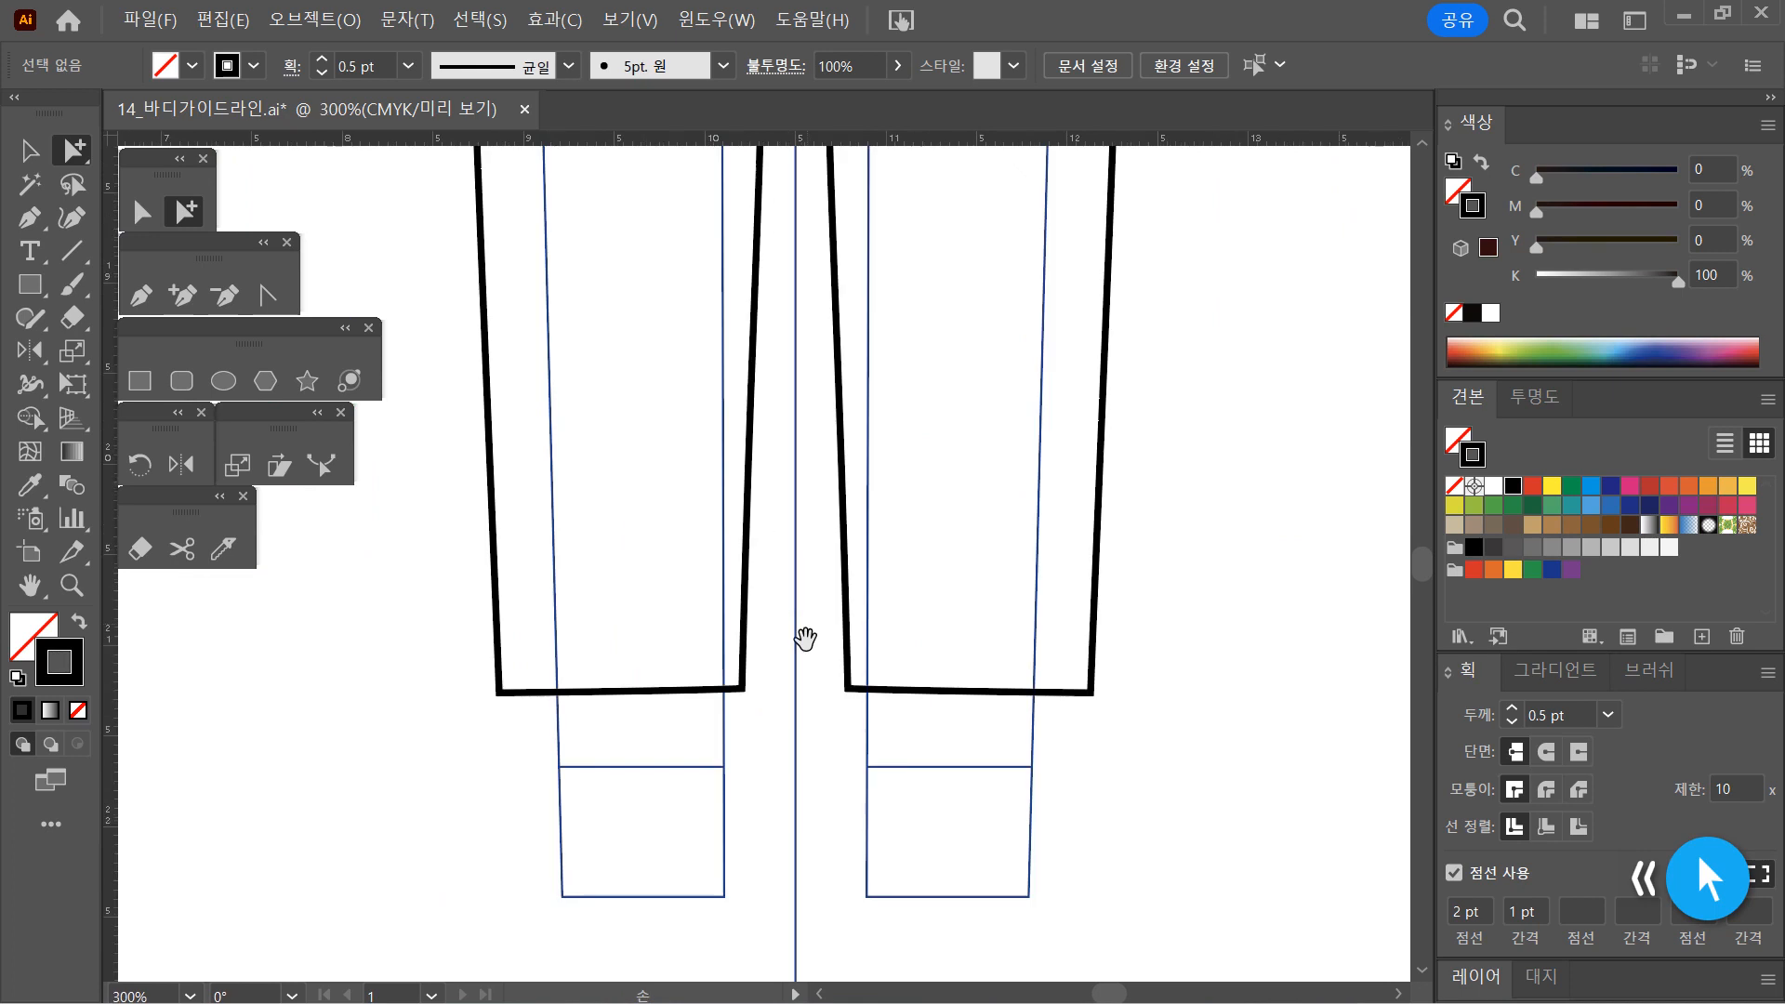
drag(805, 638, 789, 664)
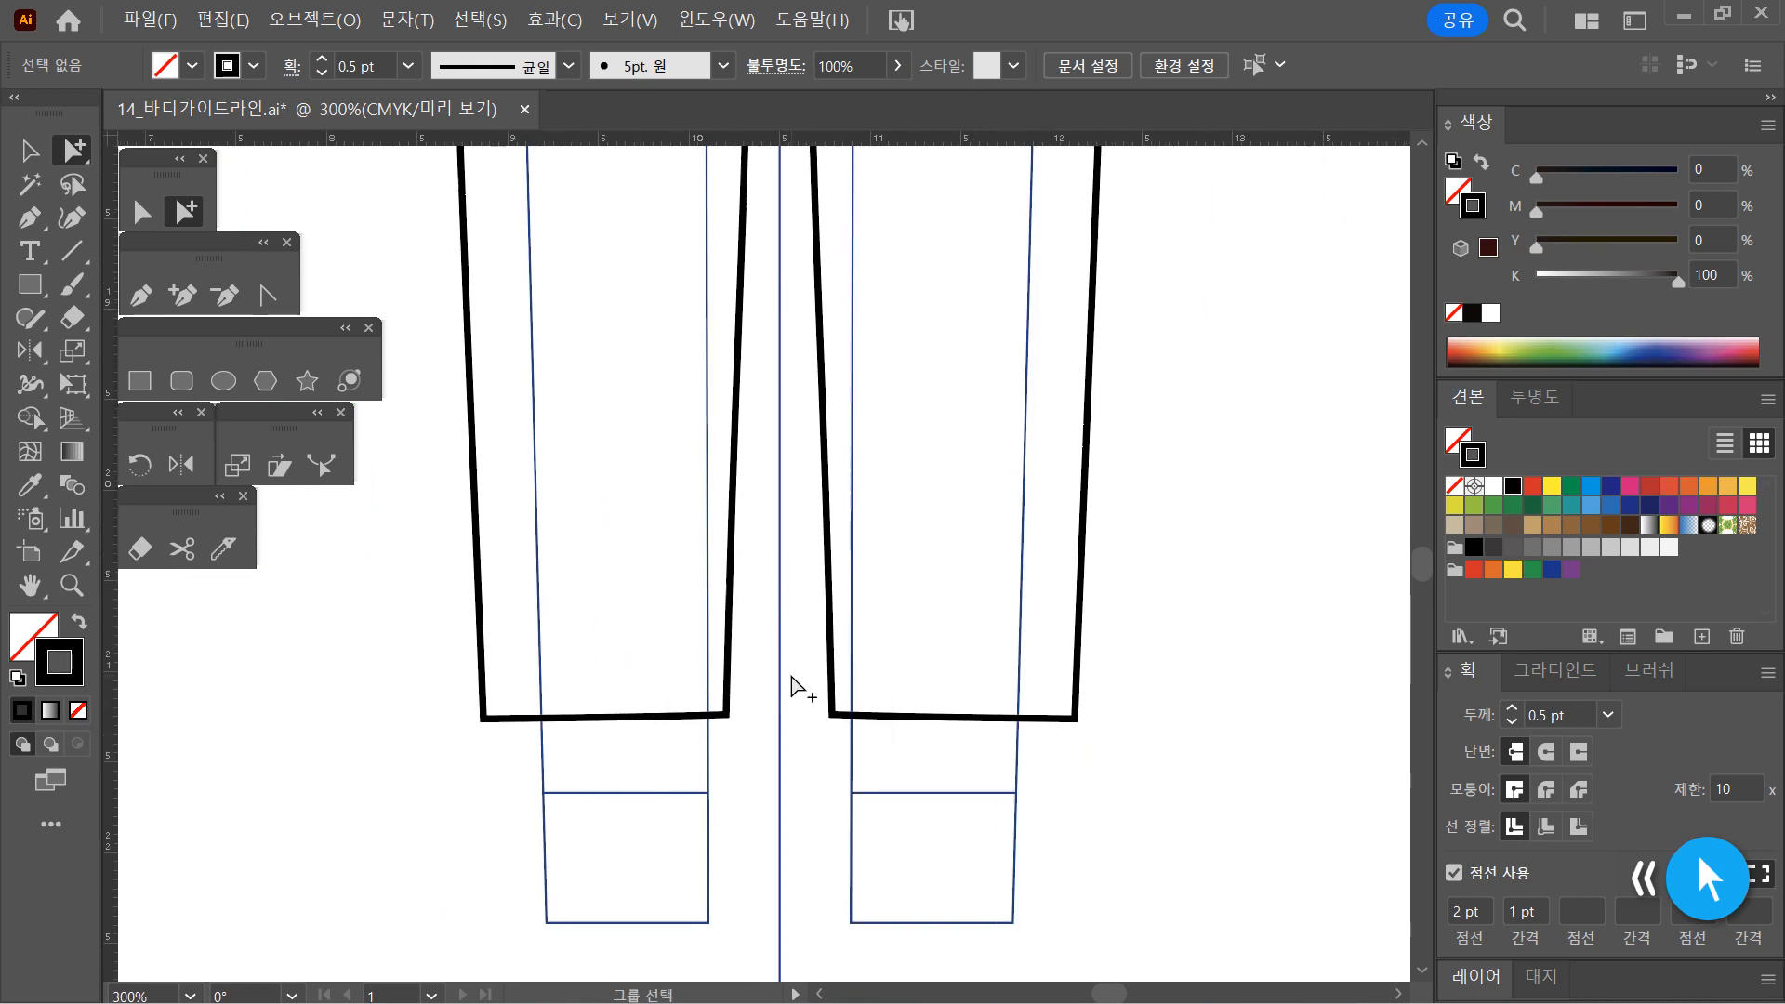
click(141, 294)
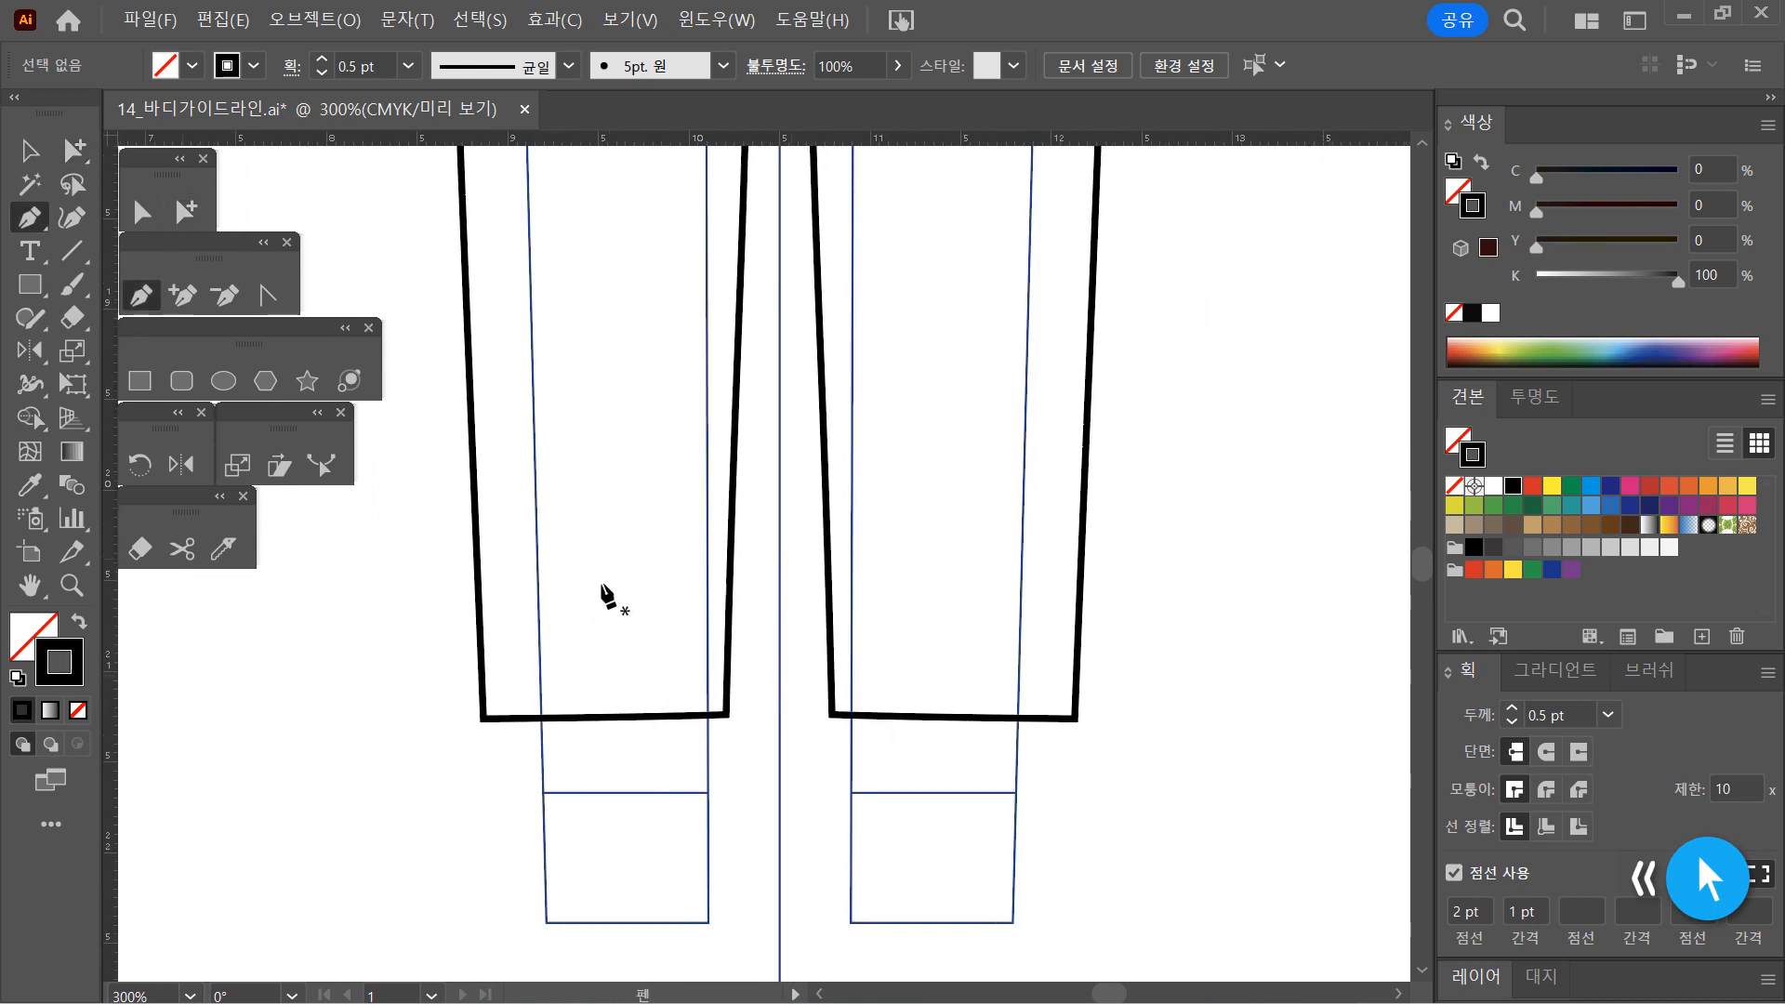
click(481, 675)
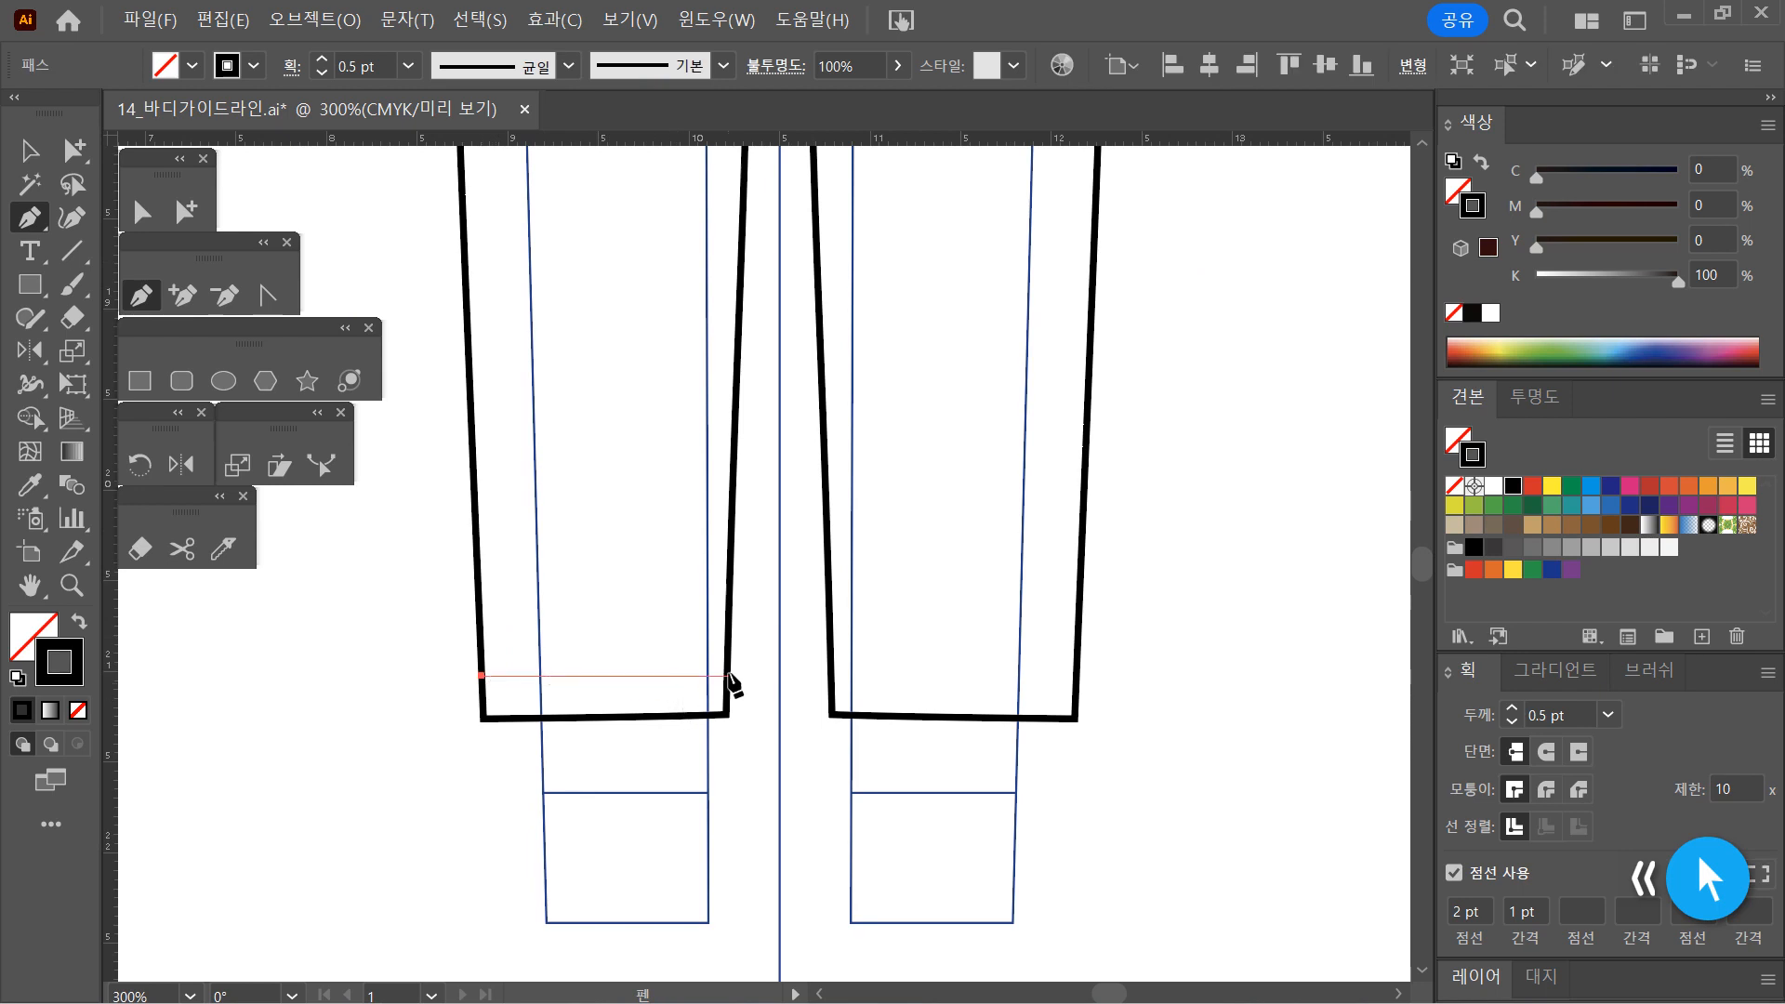
click(725, 672)
key(v)
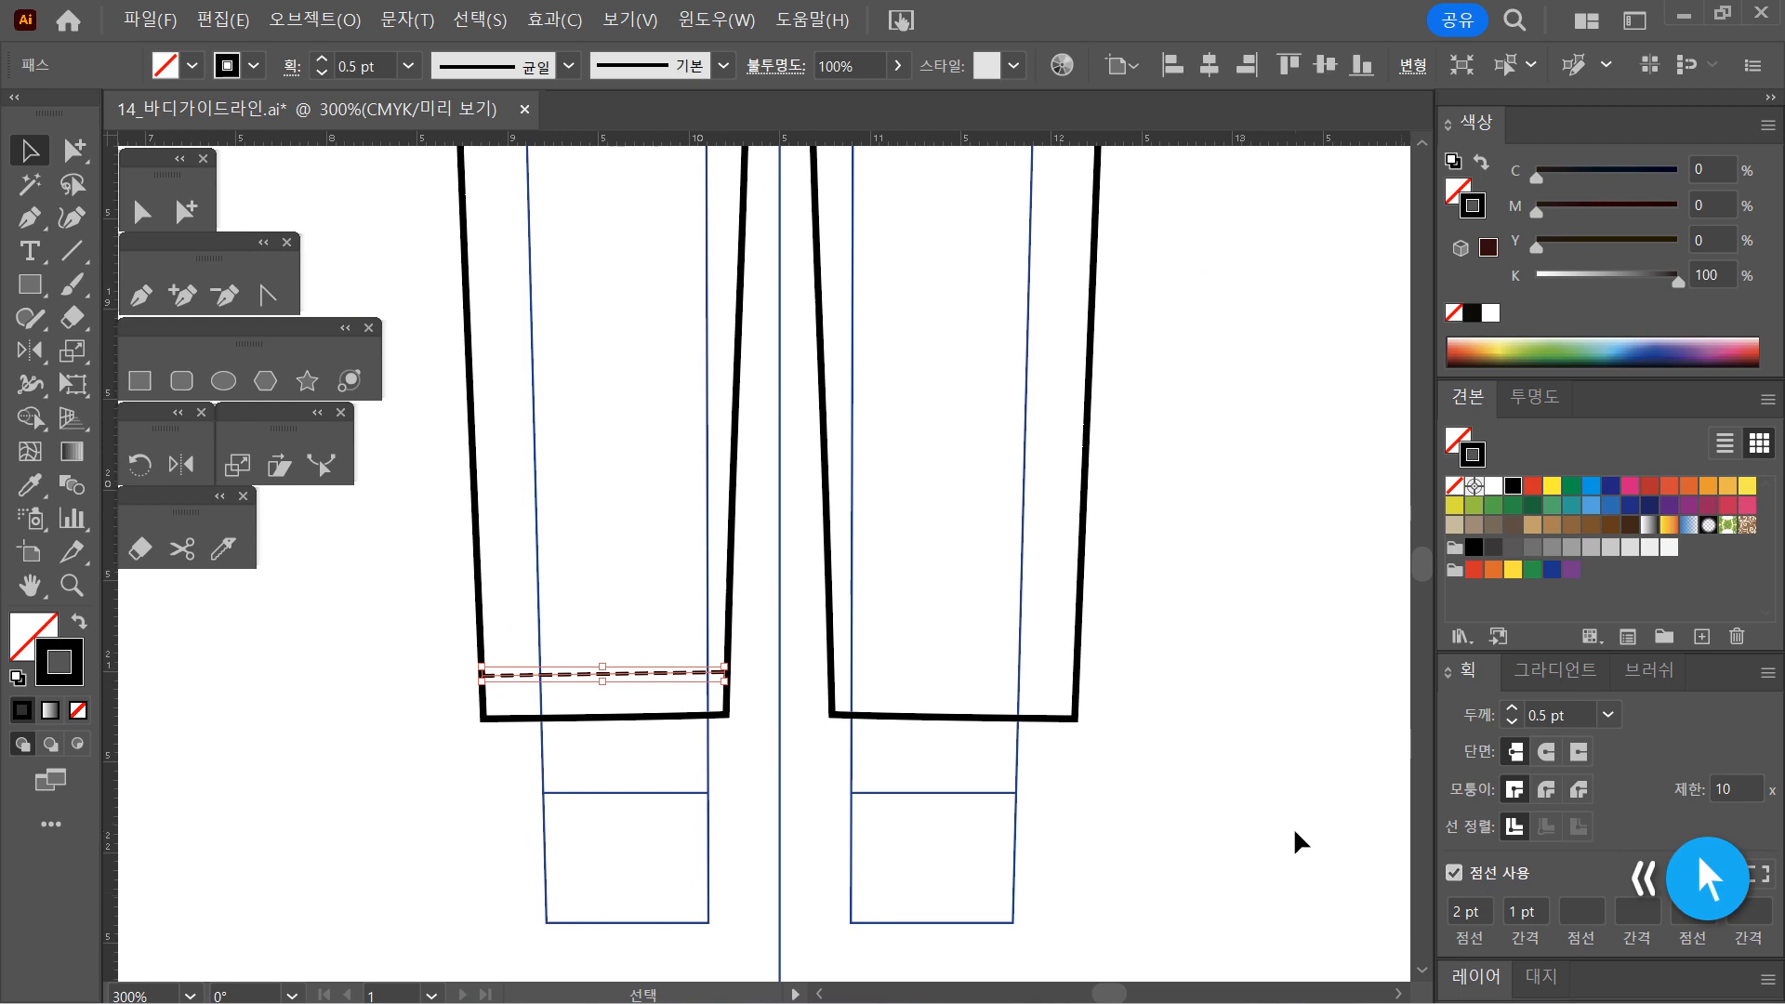
click(1245, 773)
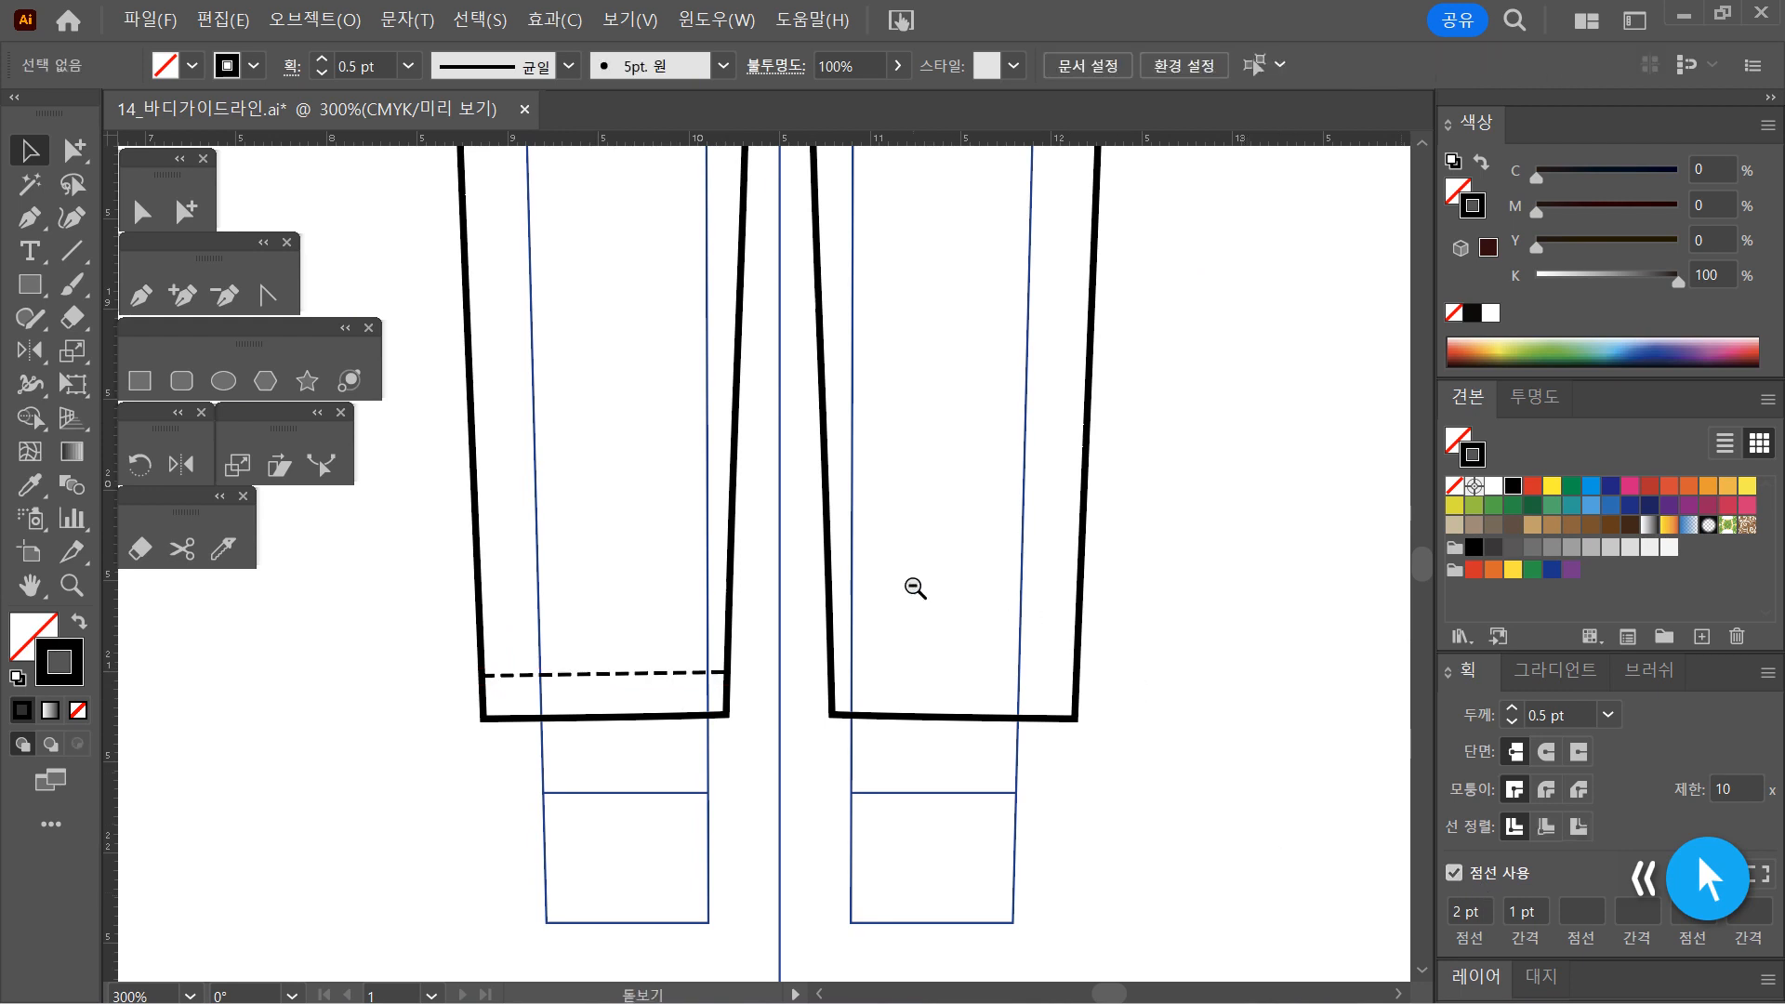
Raise the inseam end of the left hem stitch line slightly so it sits on the leg outline
ctrl+alt+click(915, 587)
drag(714, 508, 841, 477)
ctrl+click(783, 594)
ctrl+click(741, 528)
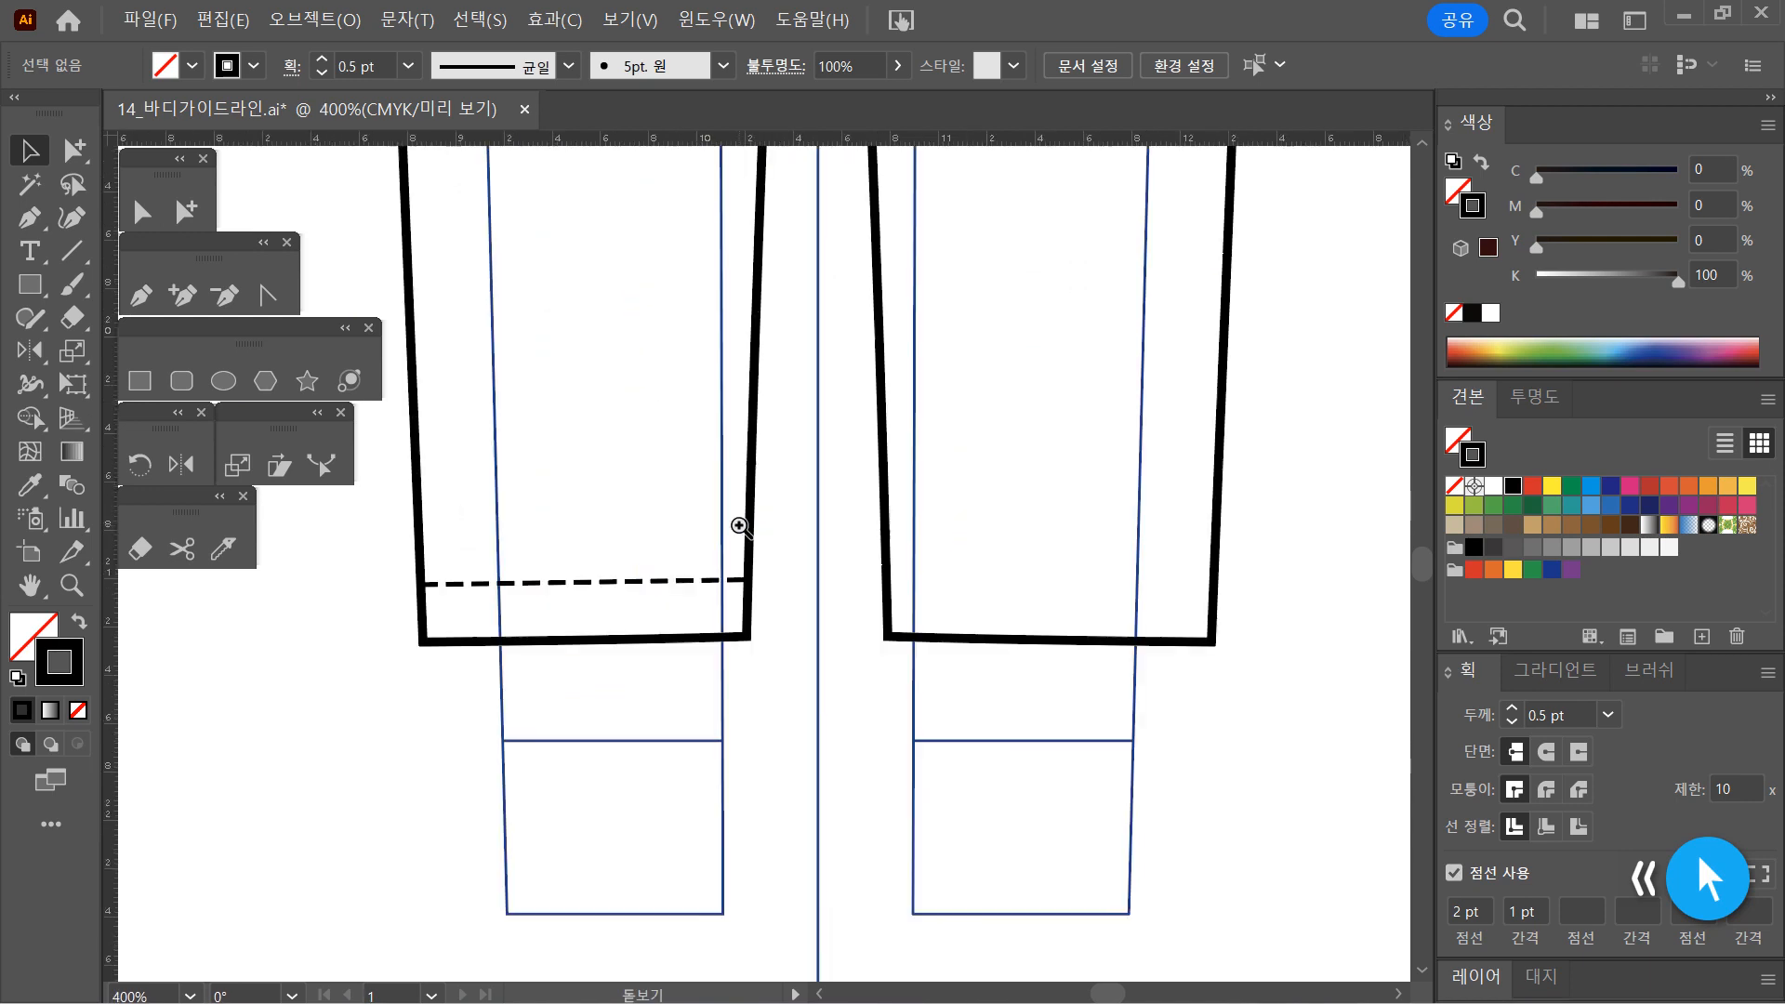
click(143, 211)
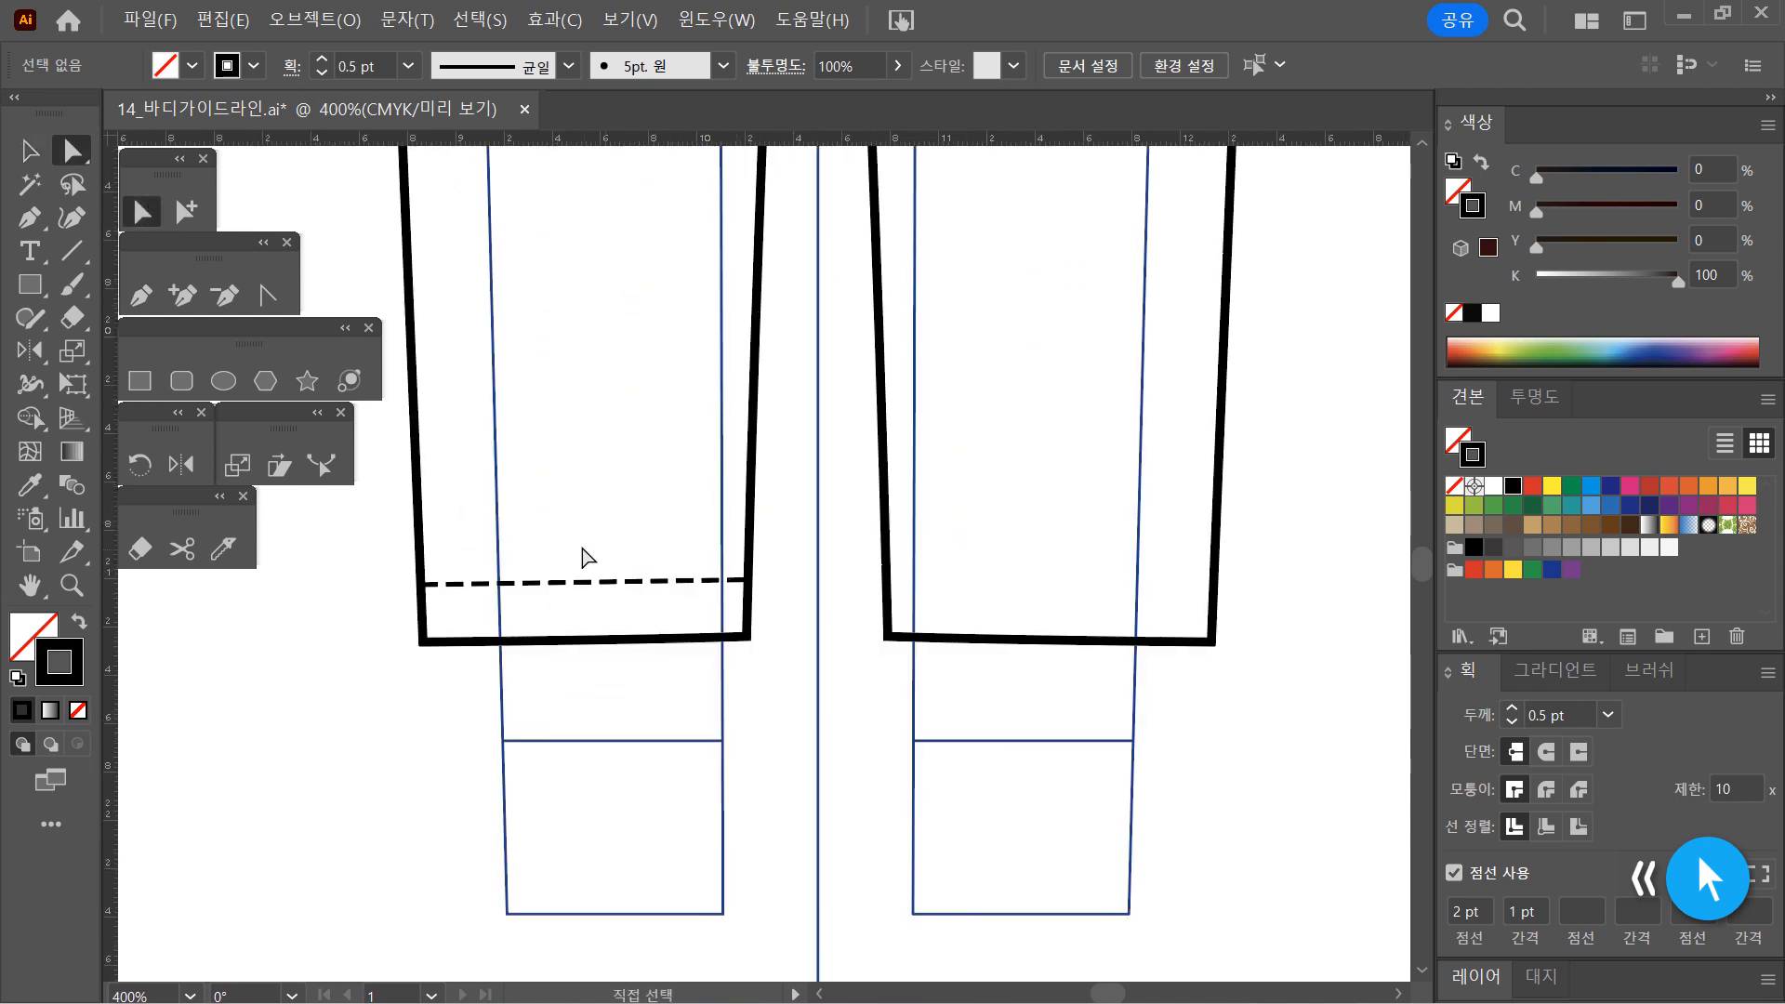
click(747, 582)
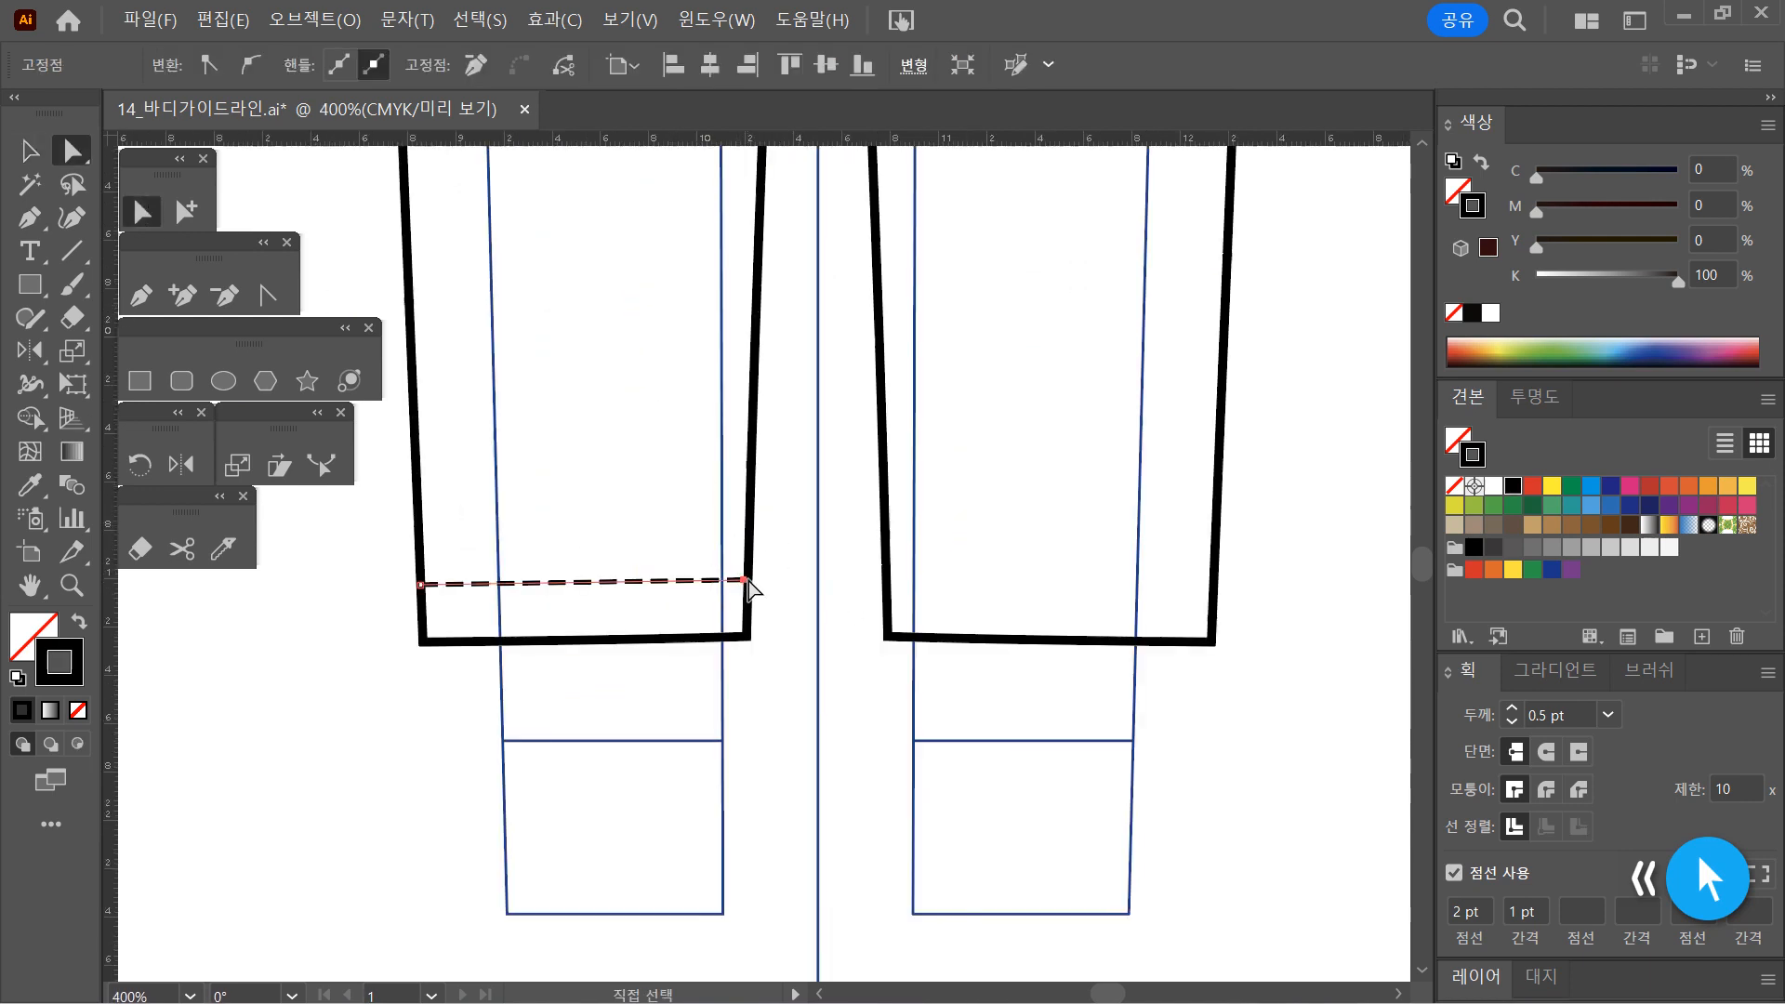
click(750, 590)
click(746, 584)
drag(746, 581, 749, 576)
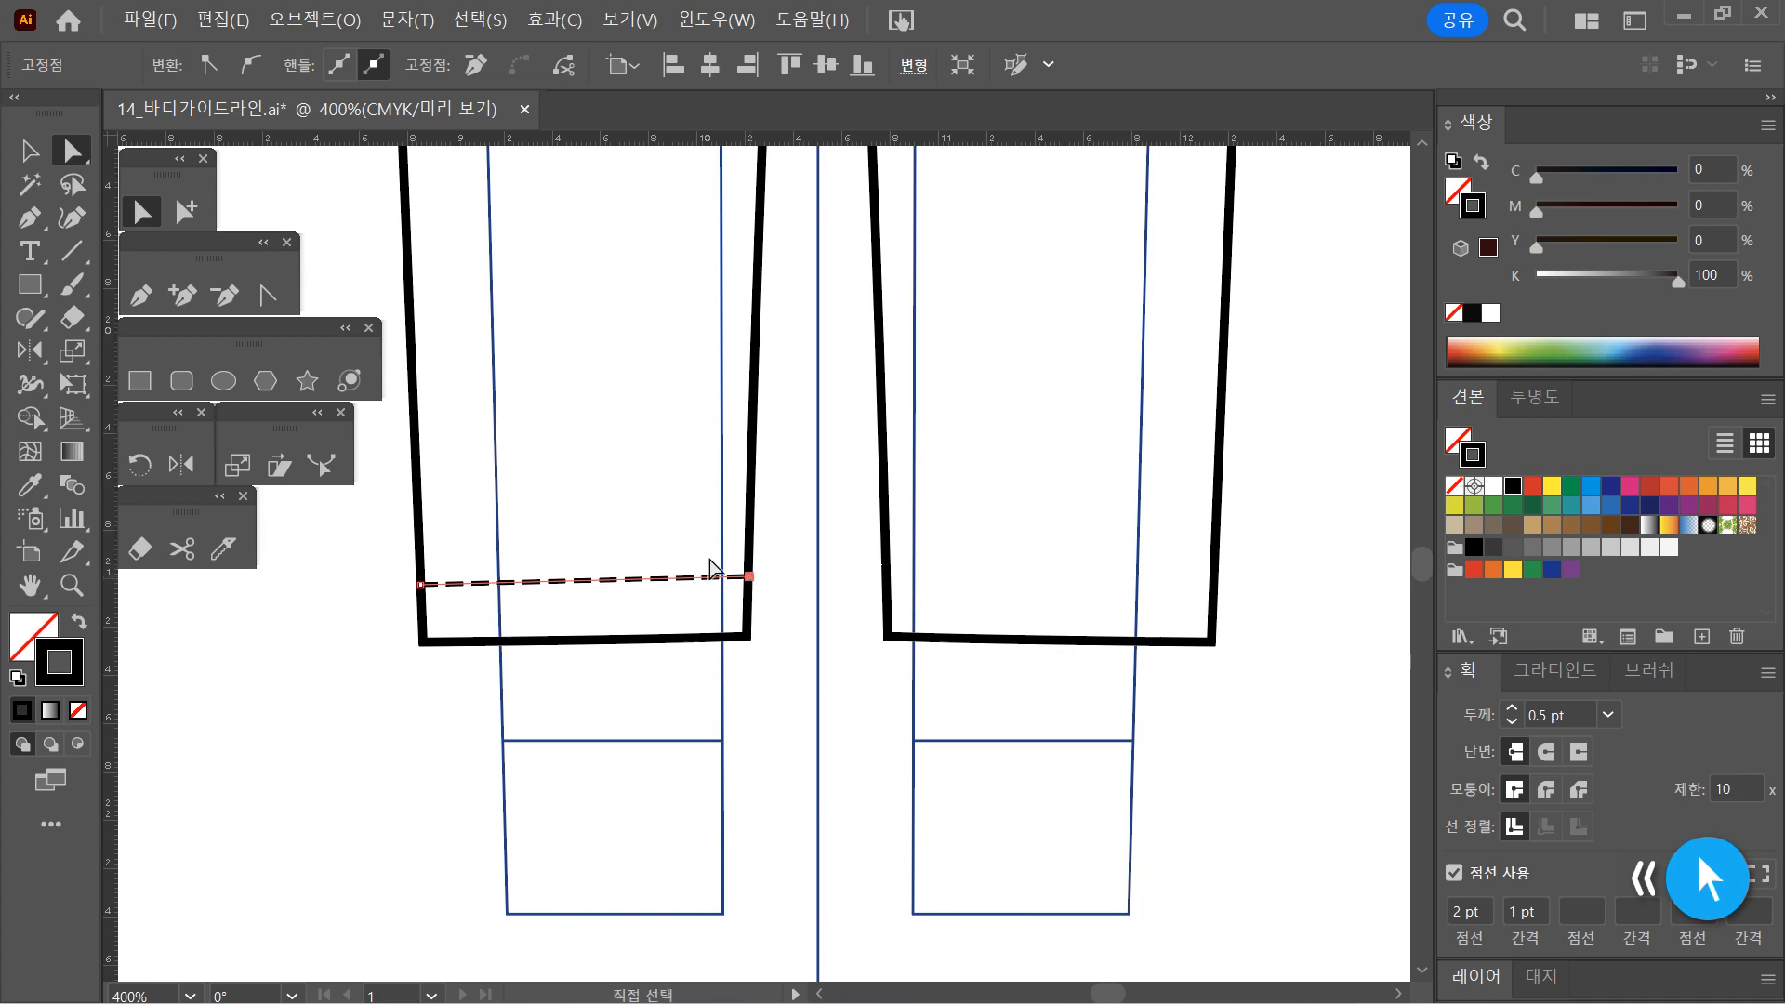
Reflect a copy of the hem stitch line across the centre-front line on the vertical axis to the right leg
key(v)
click(645, 610)
click(634, 579)
click(190, 463)
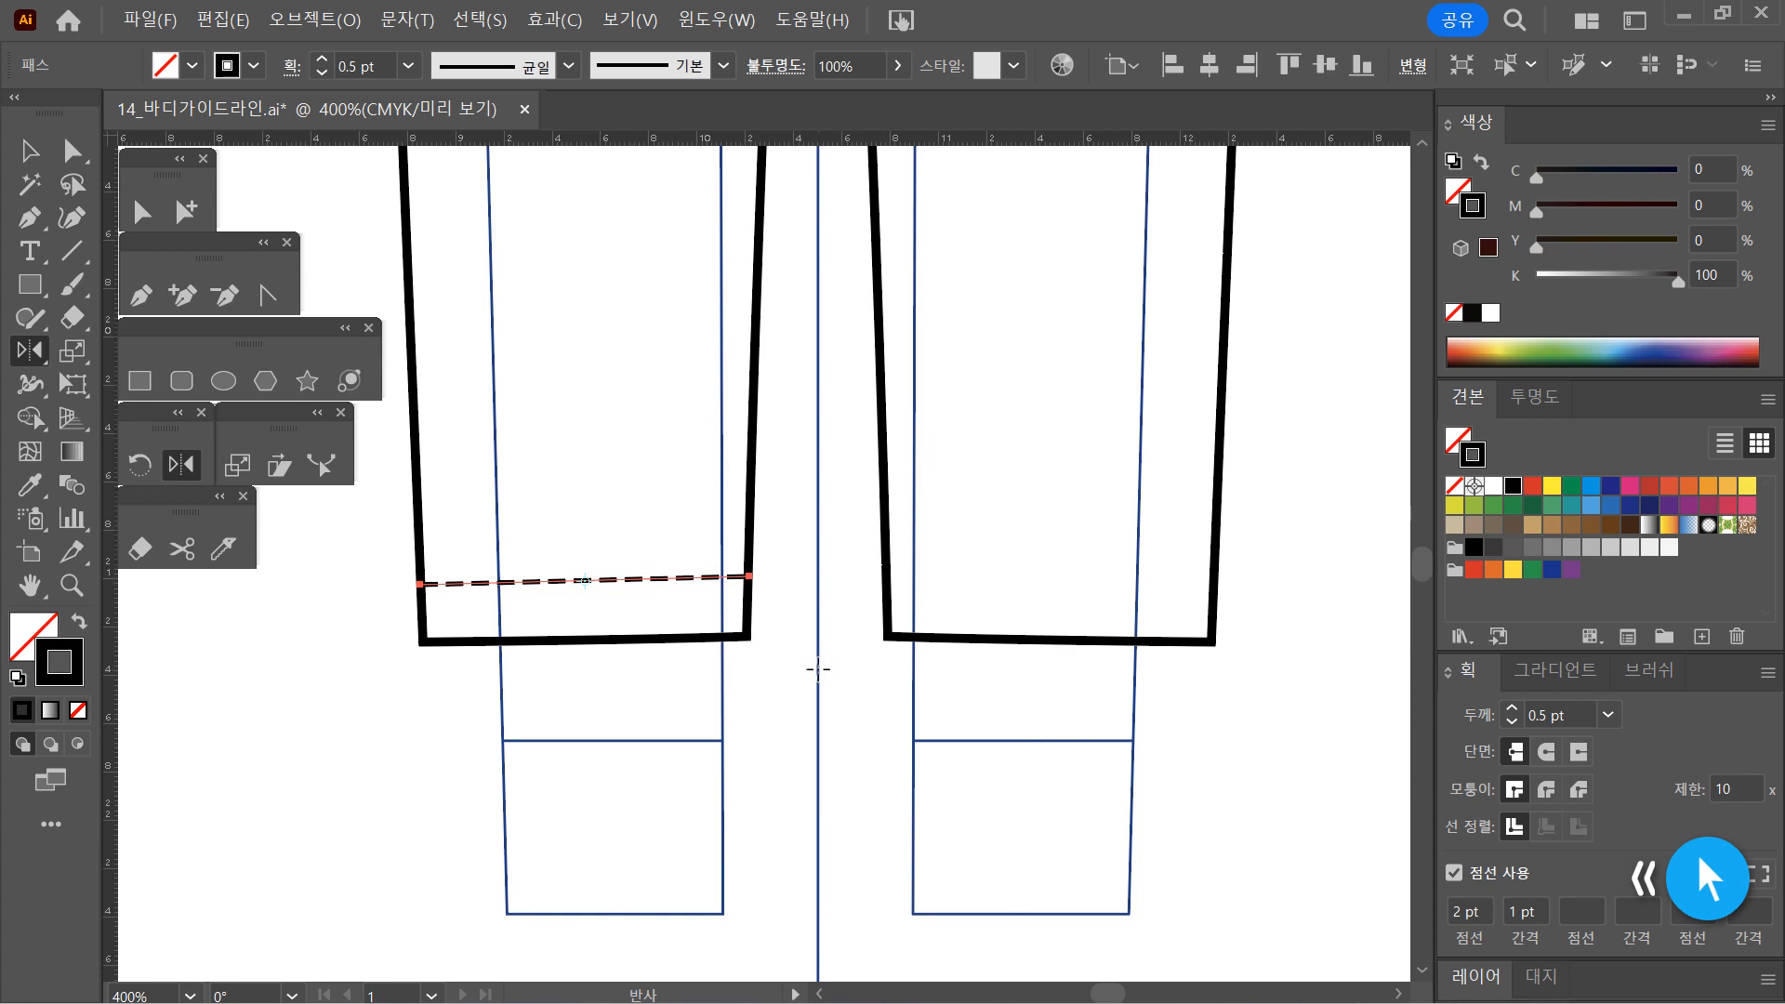
alt+click(819, 669)
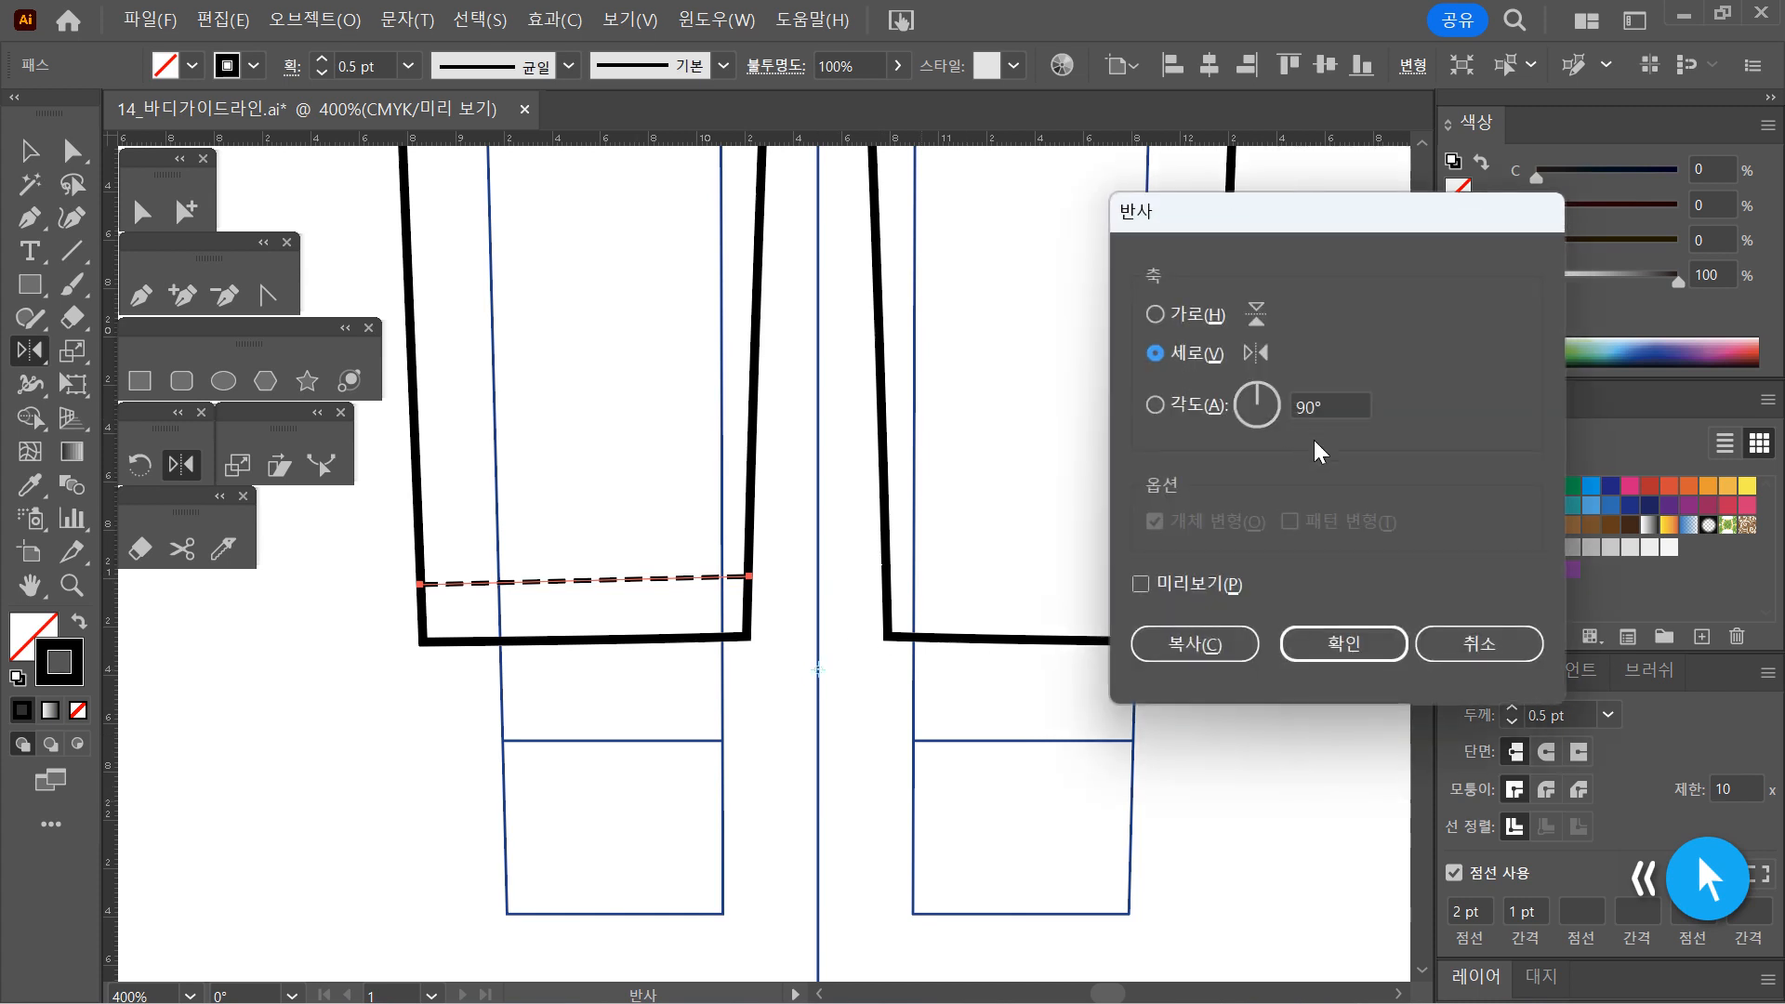
click(1176, 582)
click(1175, 582)
click(1198, 645)
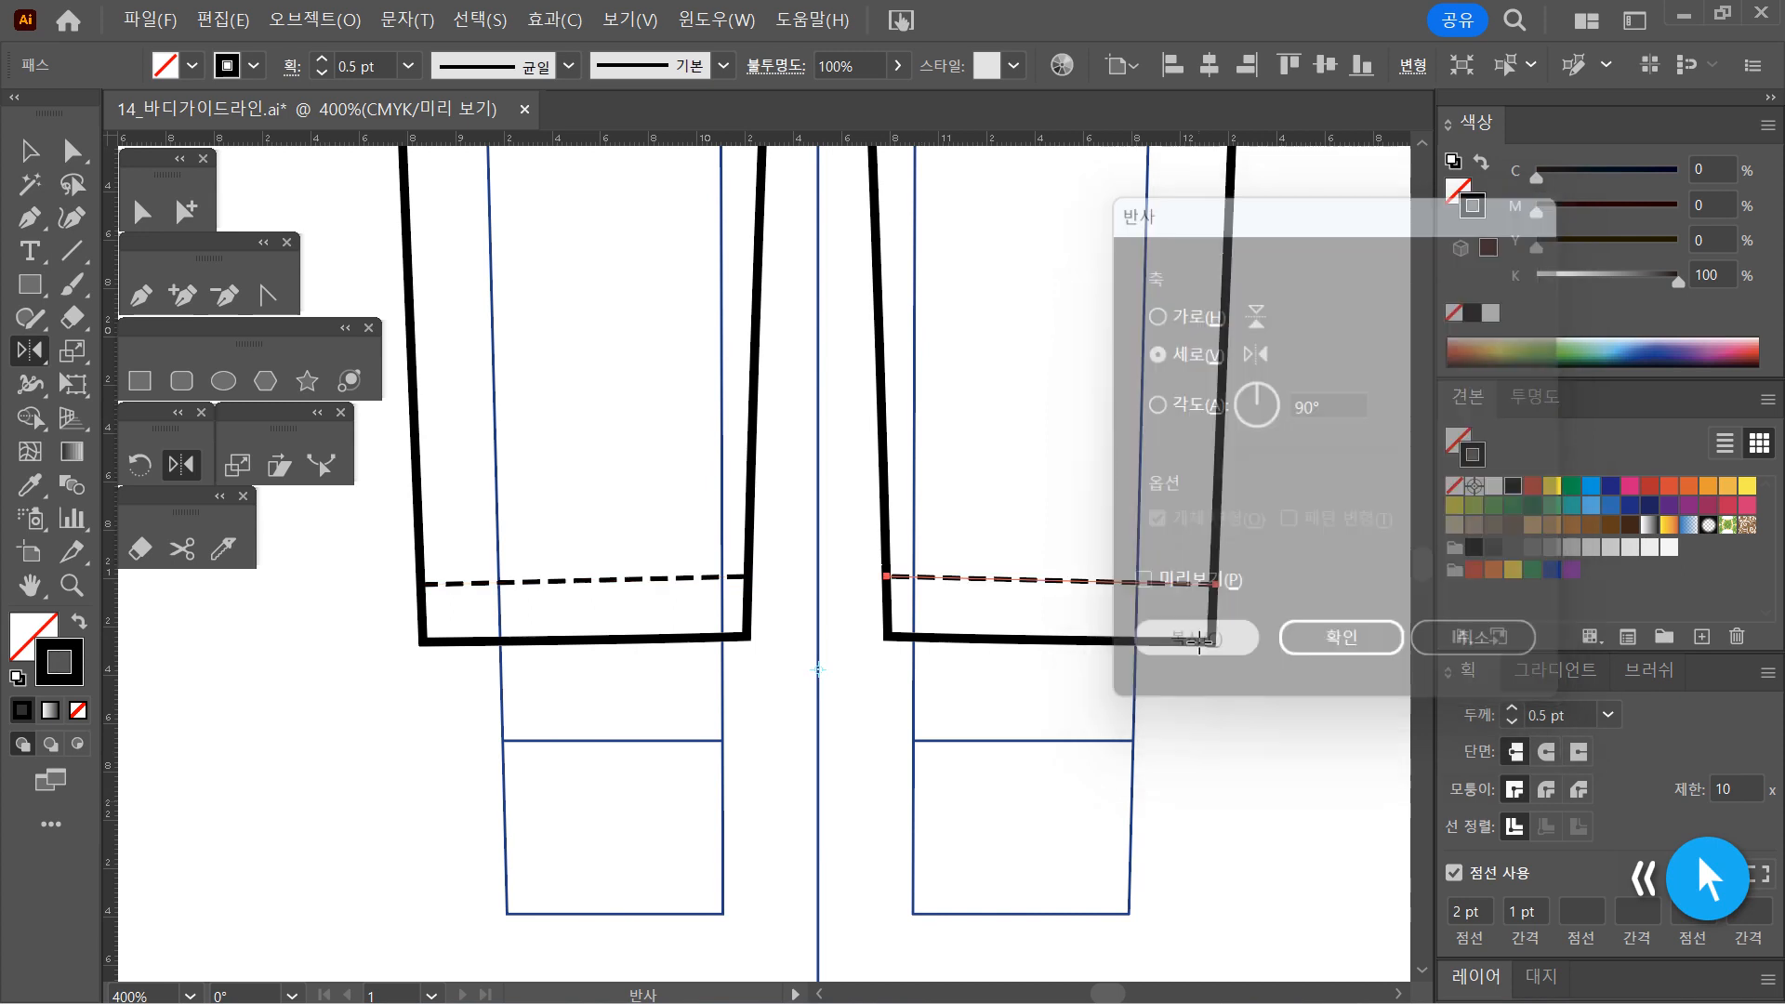
key(v)
click(946, 852)
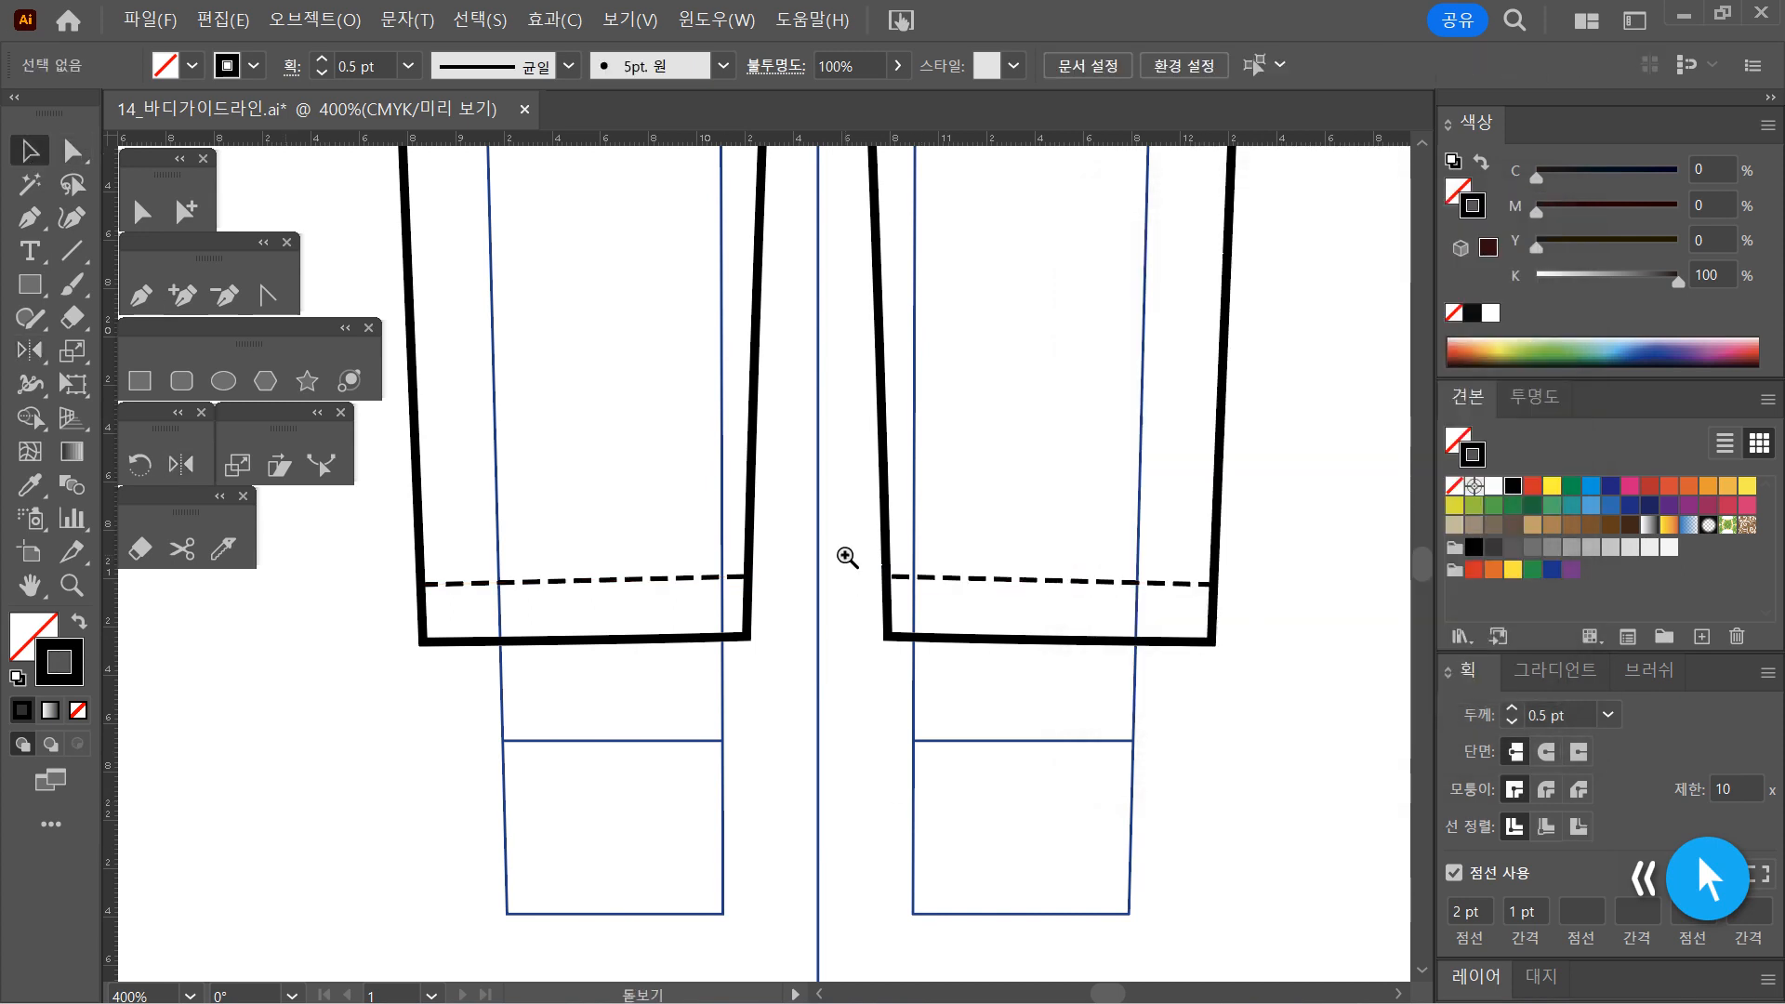
Unlock all locked objects in the drawing and clear the selection
ctrl+alt+click(844, 556)
ctrl+alt+click(845, 556)
ctrl+alt+click(847, 553)
ctrl+alt+click(761, 502)
drag(781, 561, 844, 743)
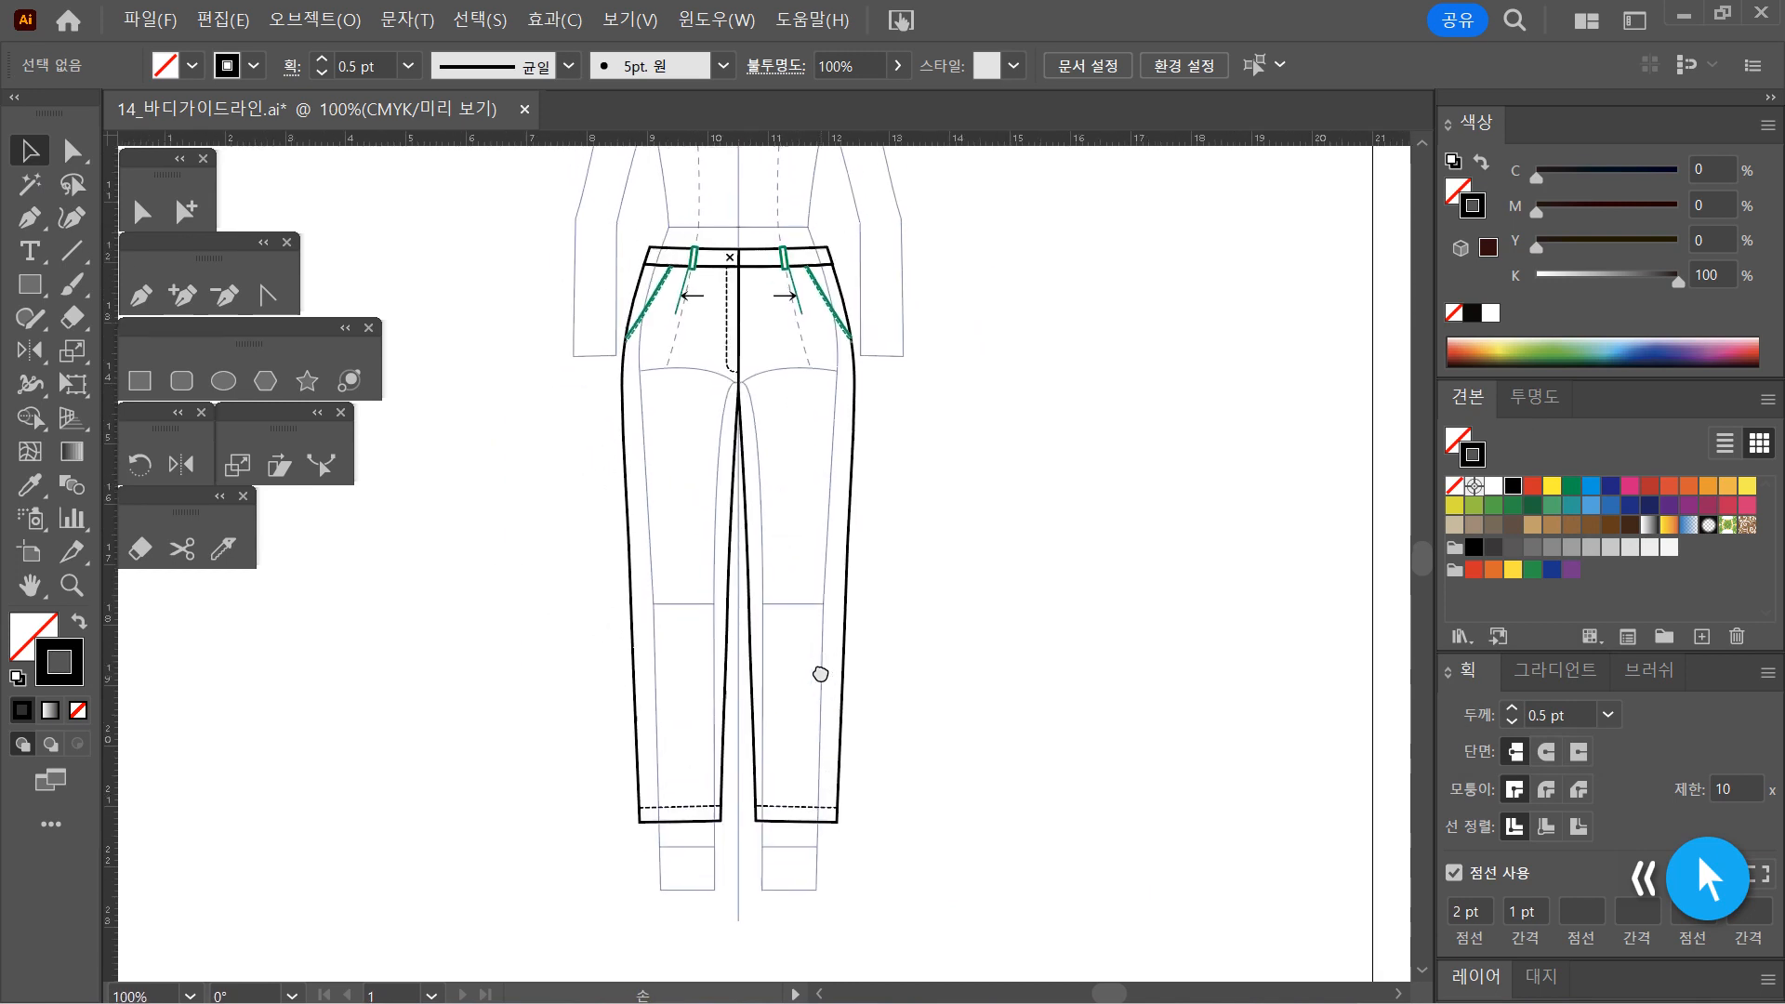
drag(1019, 427, 964, 894)
click(1040, 755)
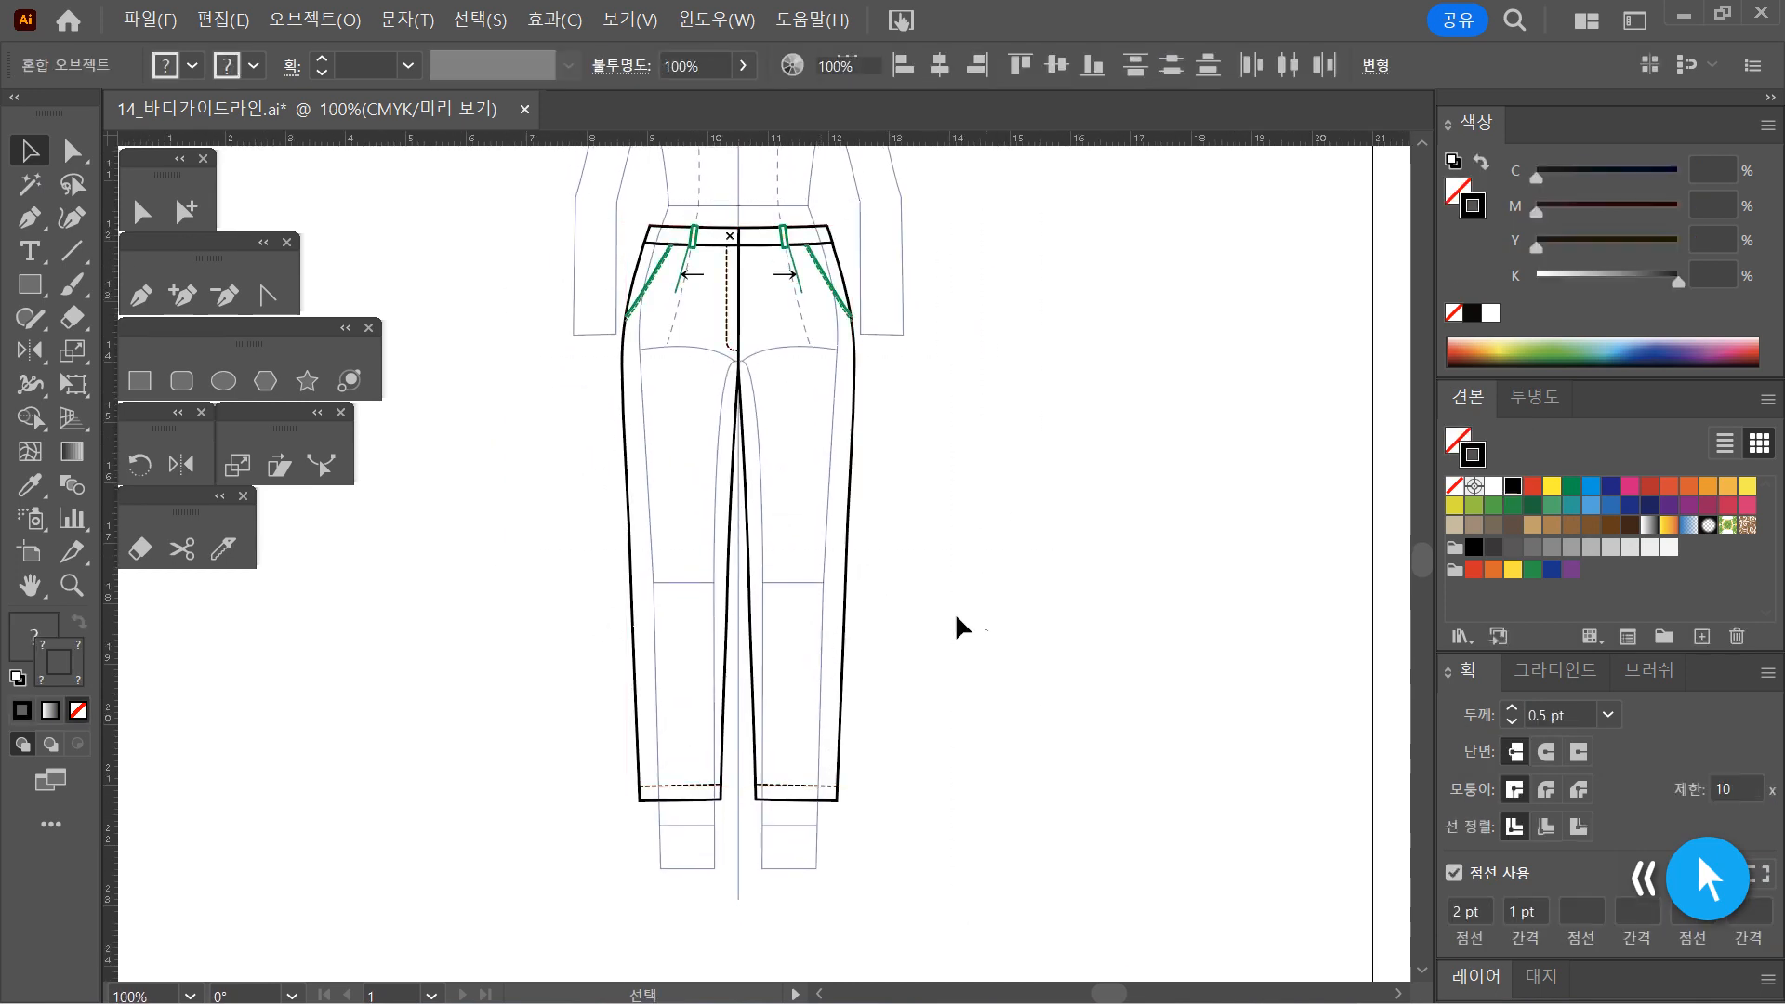
click(299, 13)
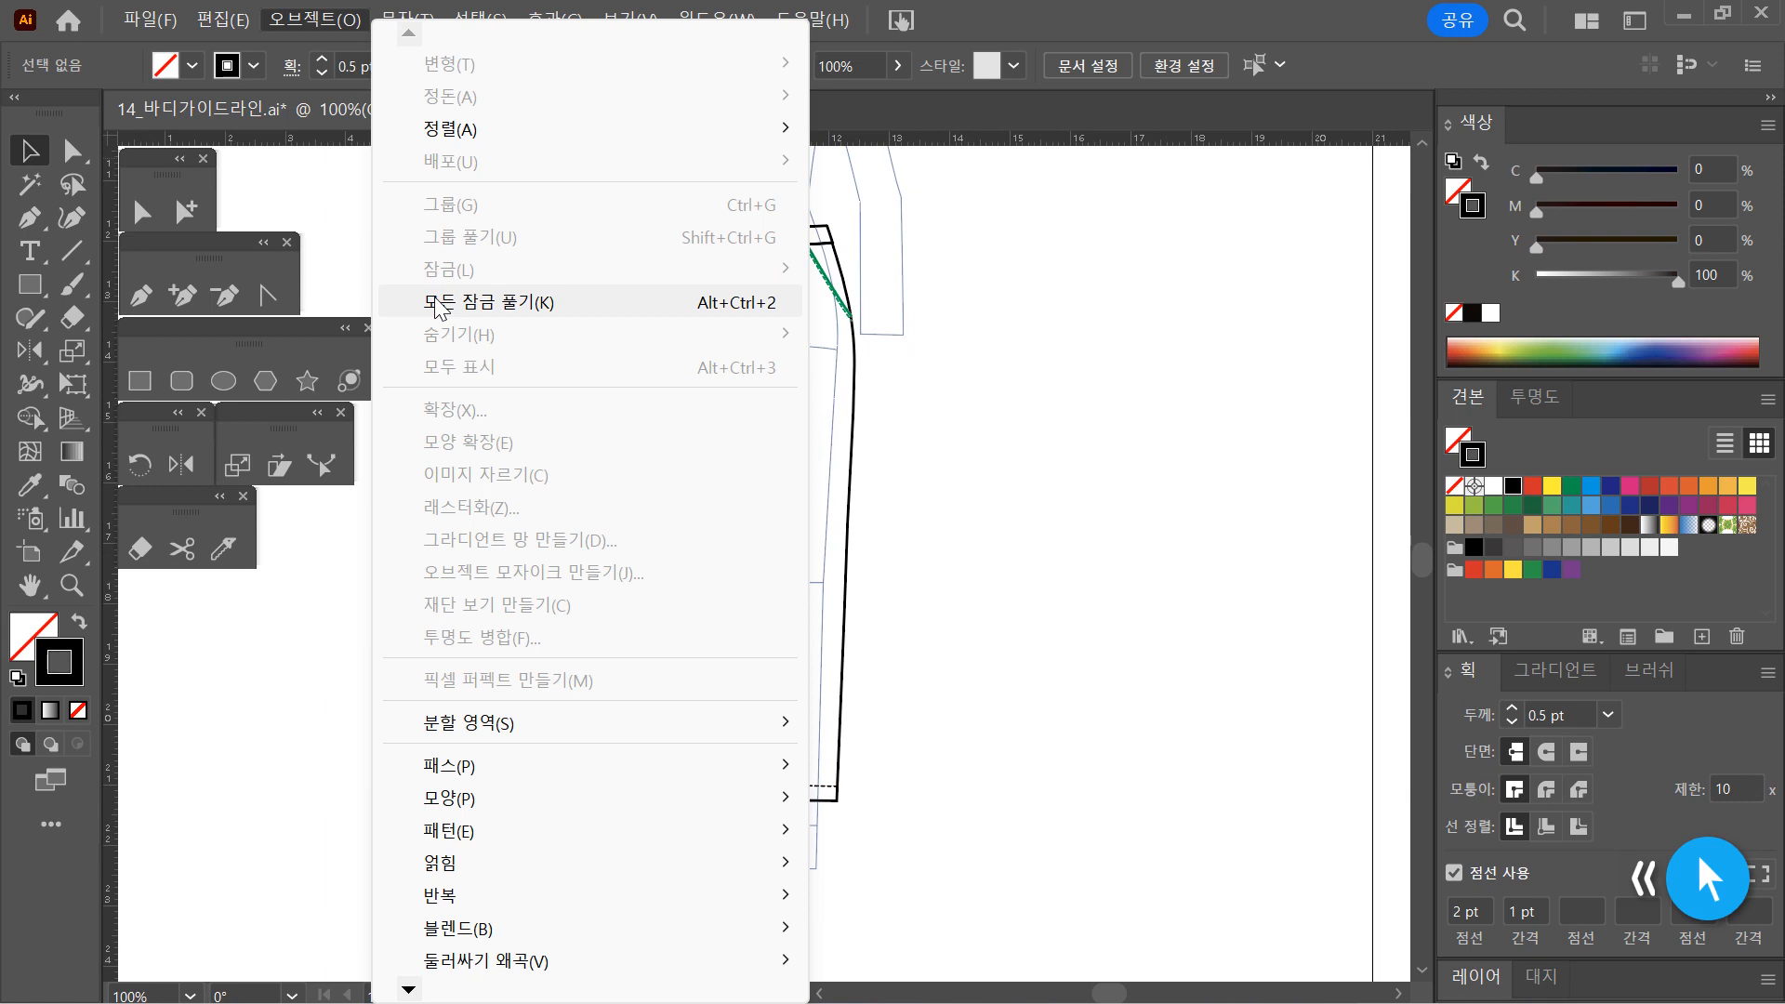
click(1012, 533)
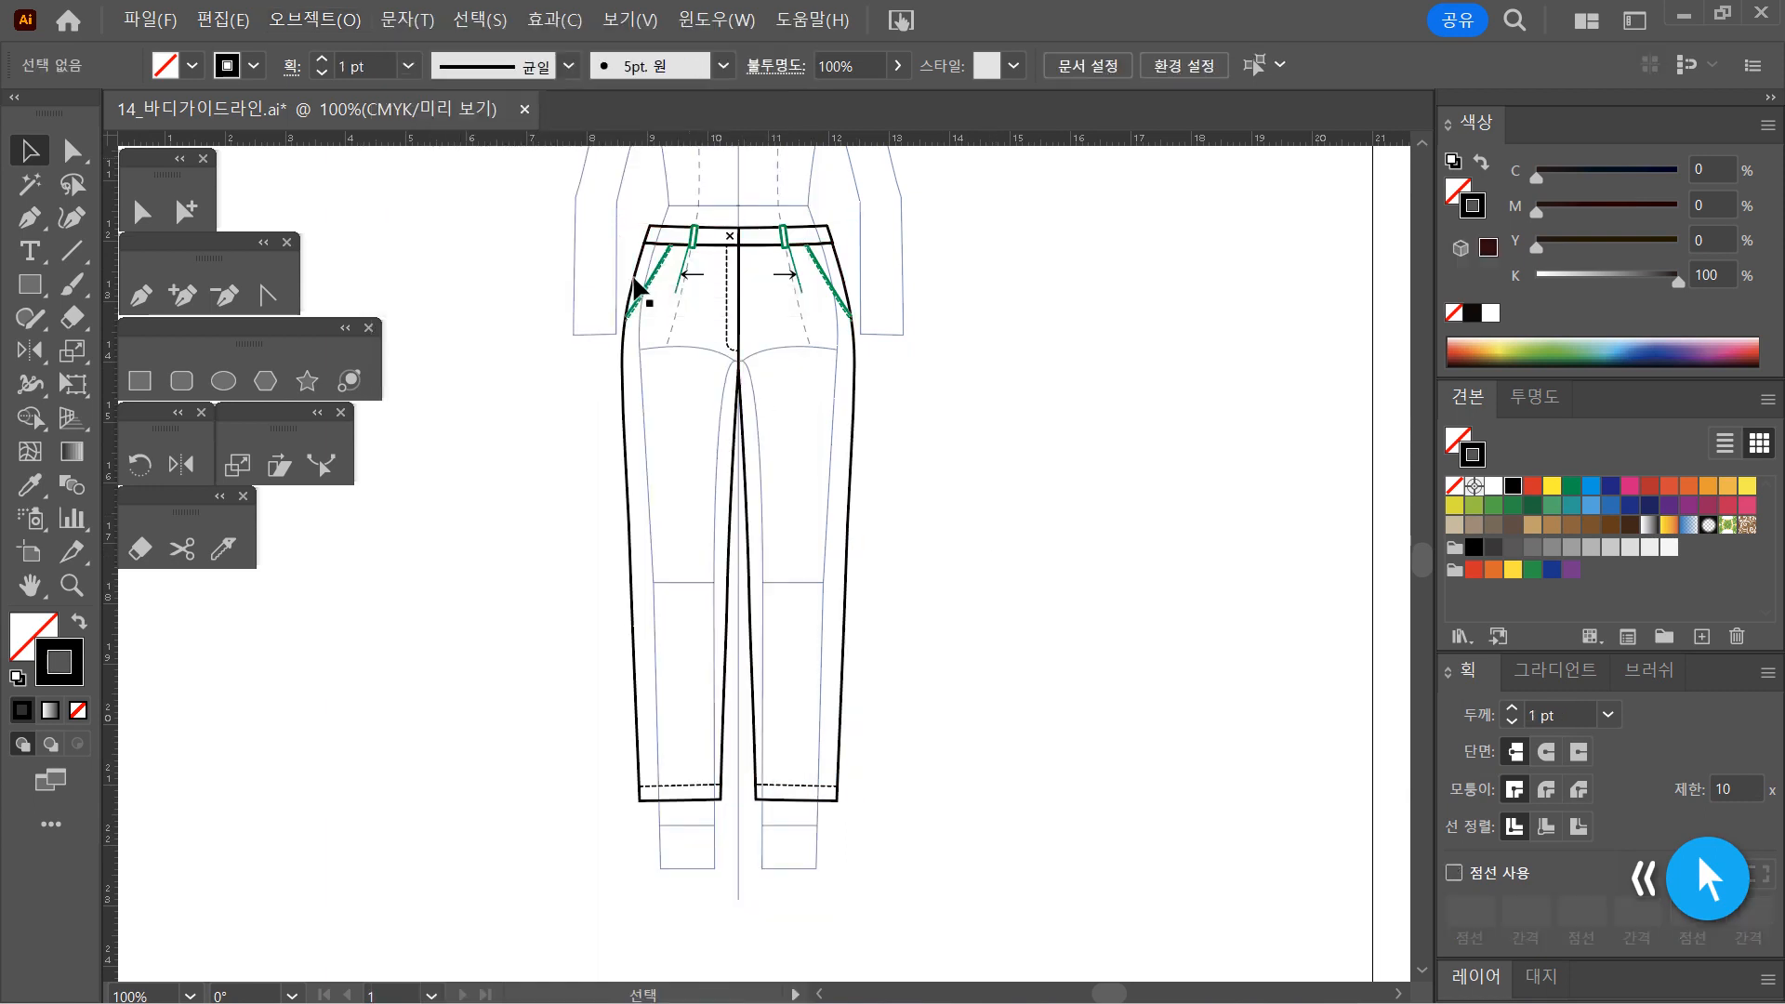
Recolour the strokes of the green belt loops, pocket lines, pocket stitching and dart lines to black
ctrl+click(759, 422)
ctrl+click(673, 493)
ctrl+click(743, 509)
ctrl+click(769, 490)
drag(769, 478, 740, 566)
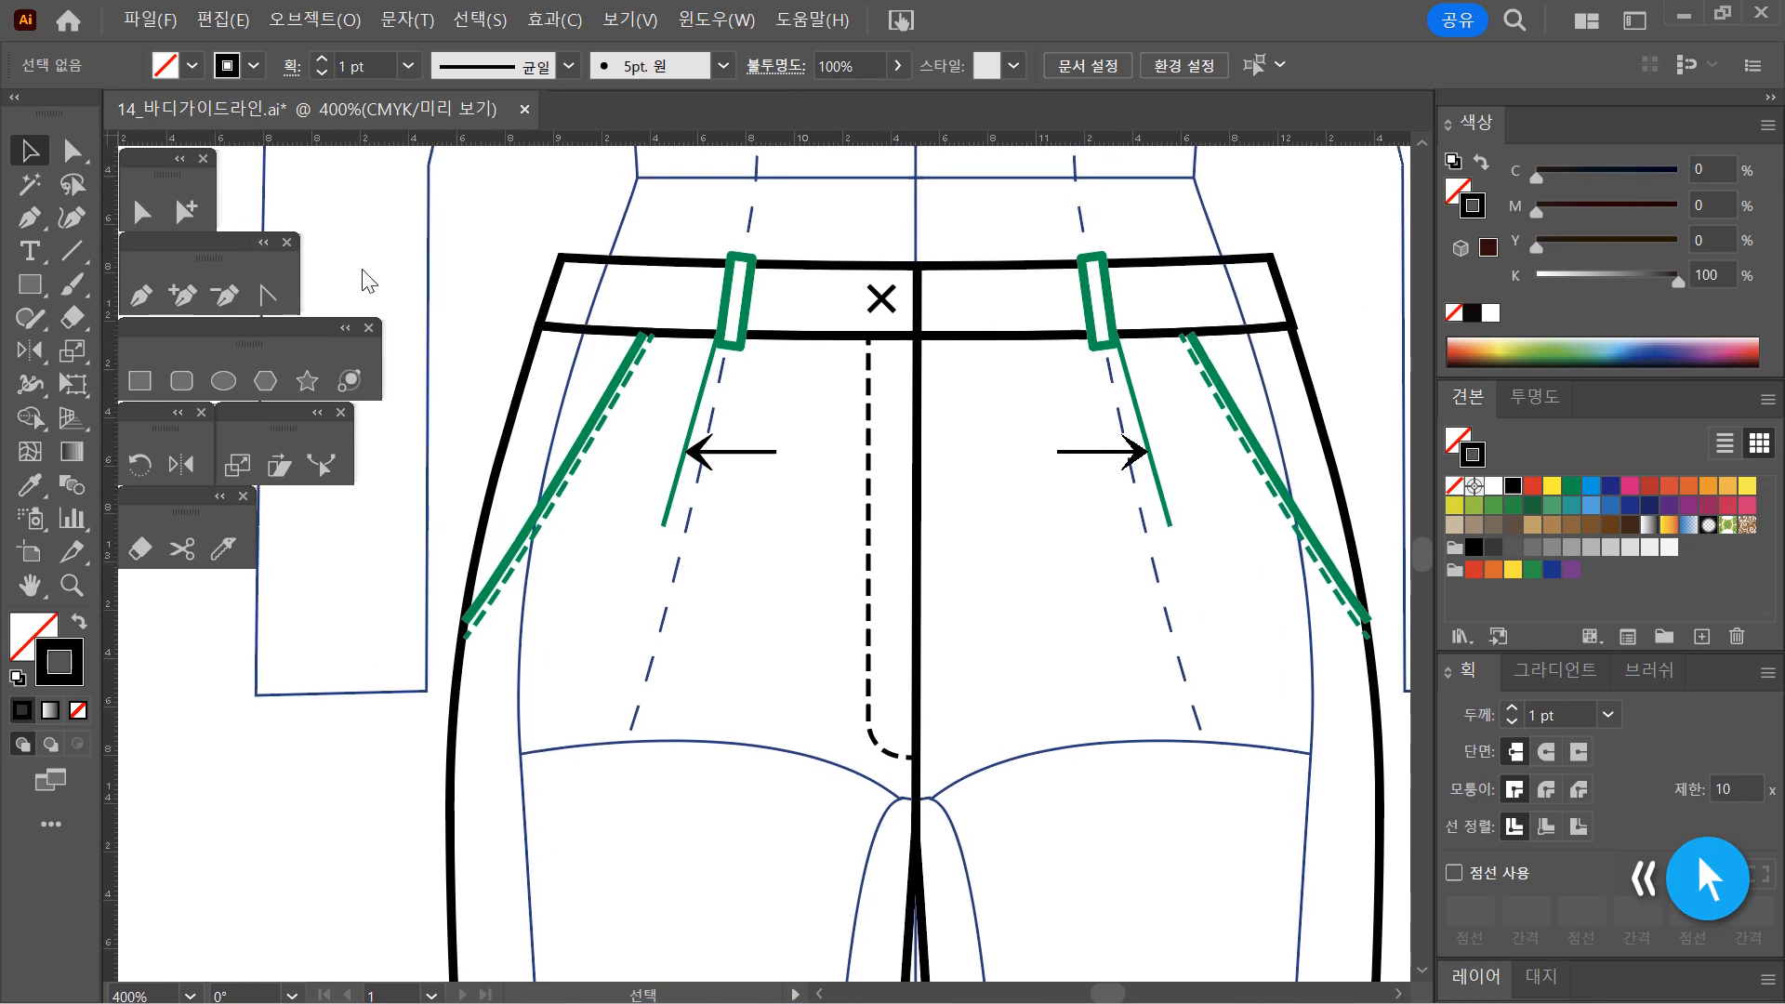
click(740, 312)
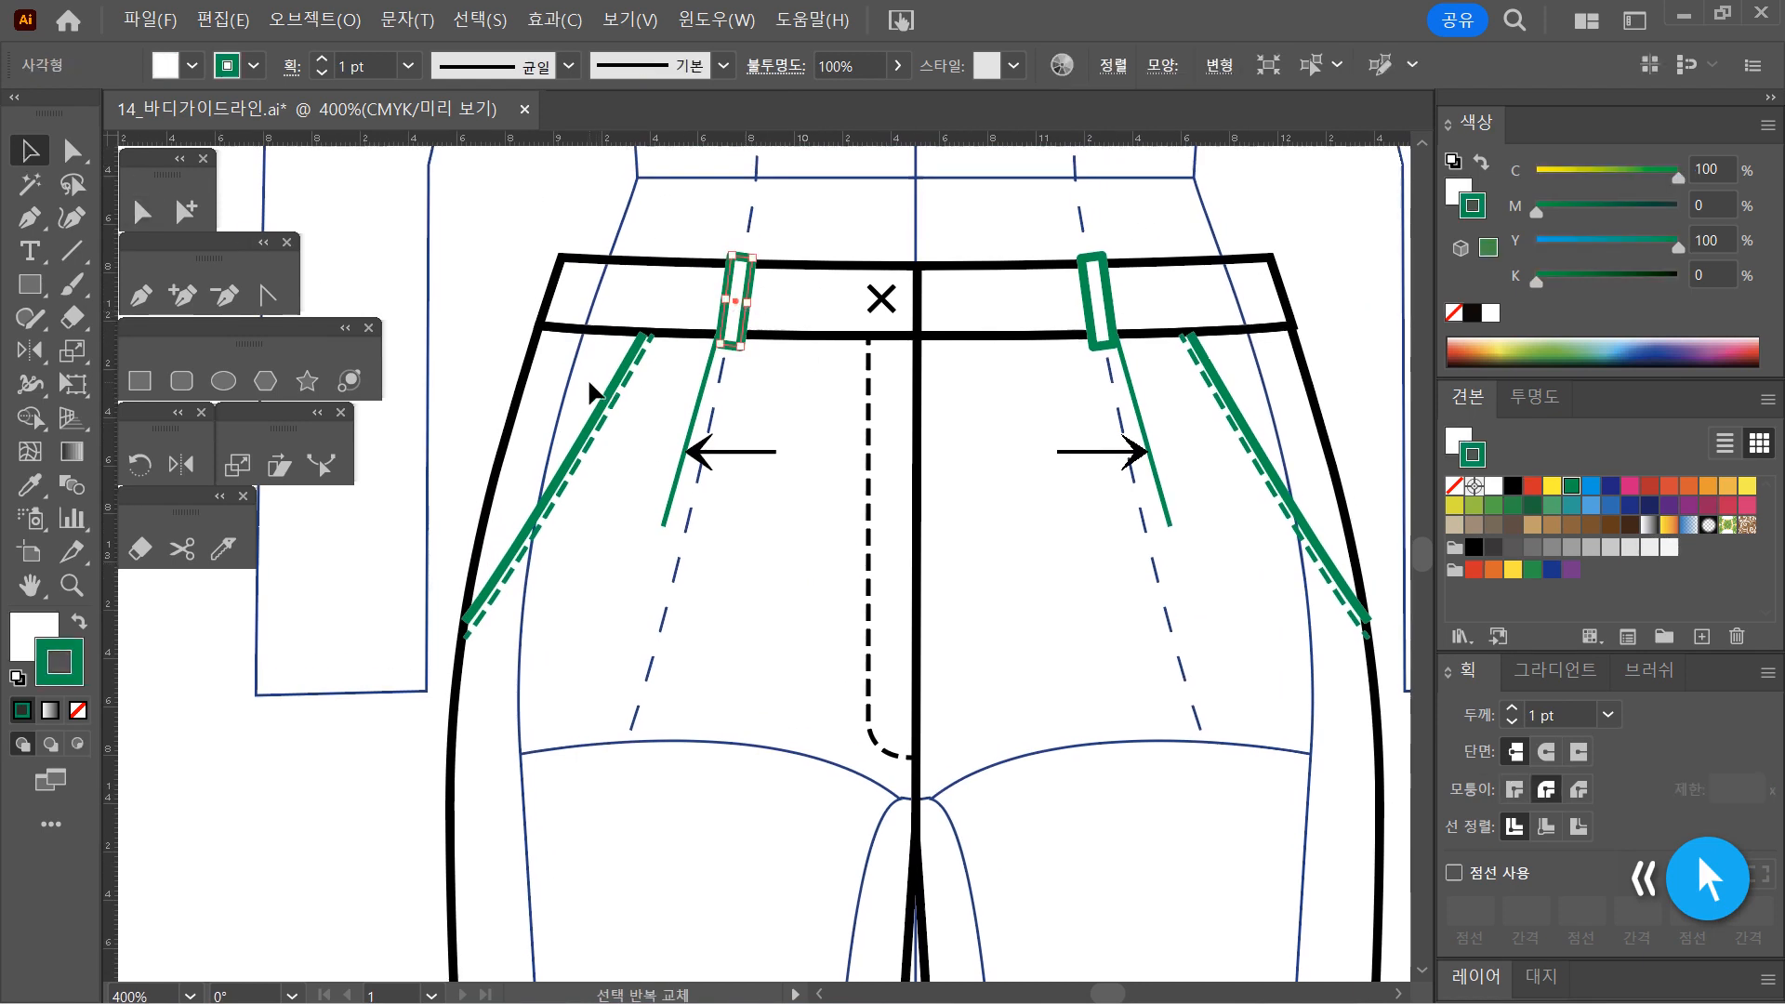
drag(590, 382, 757, 403)
drag(1105, 386, 1251, 391)
shift+click(1109, 317)
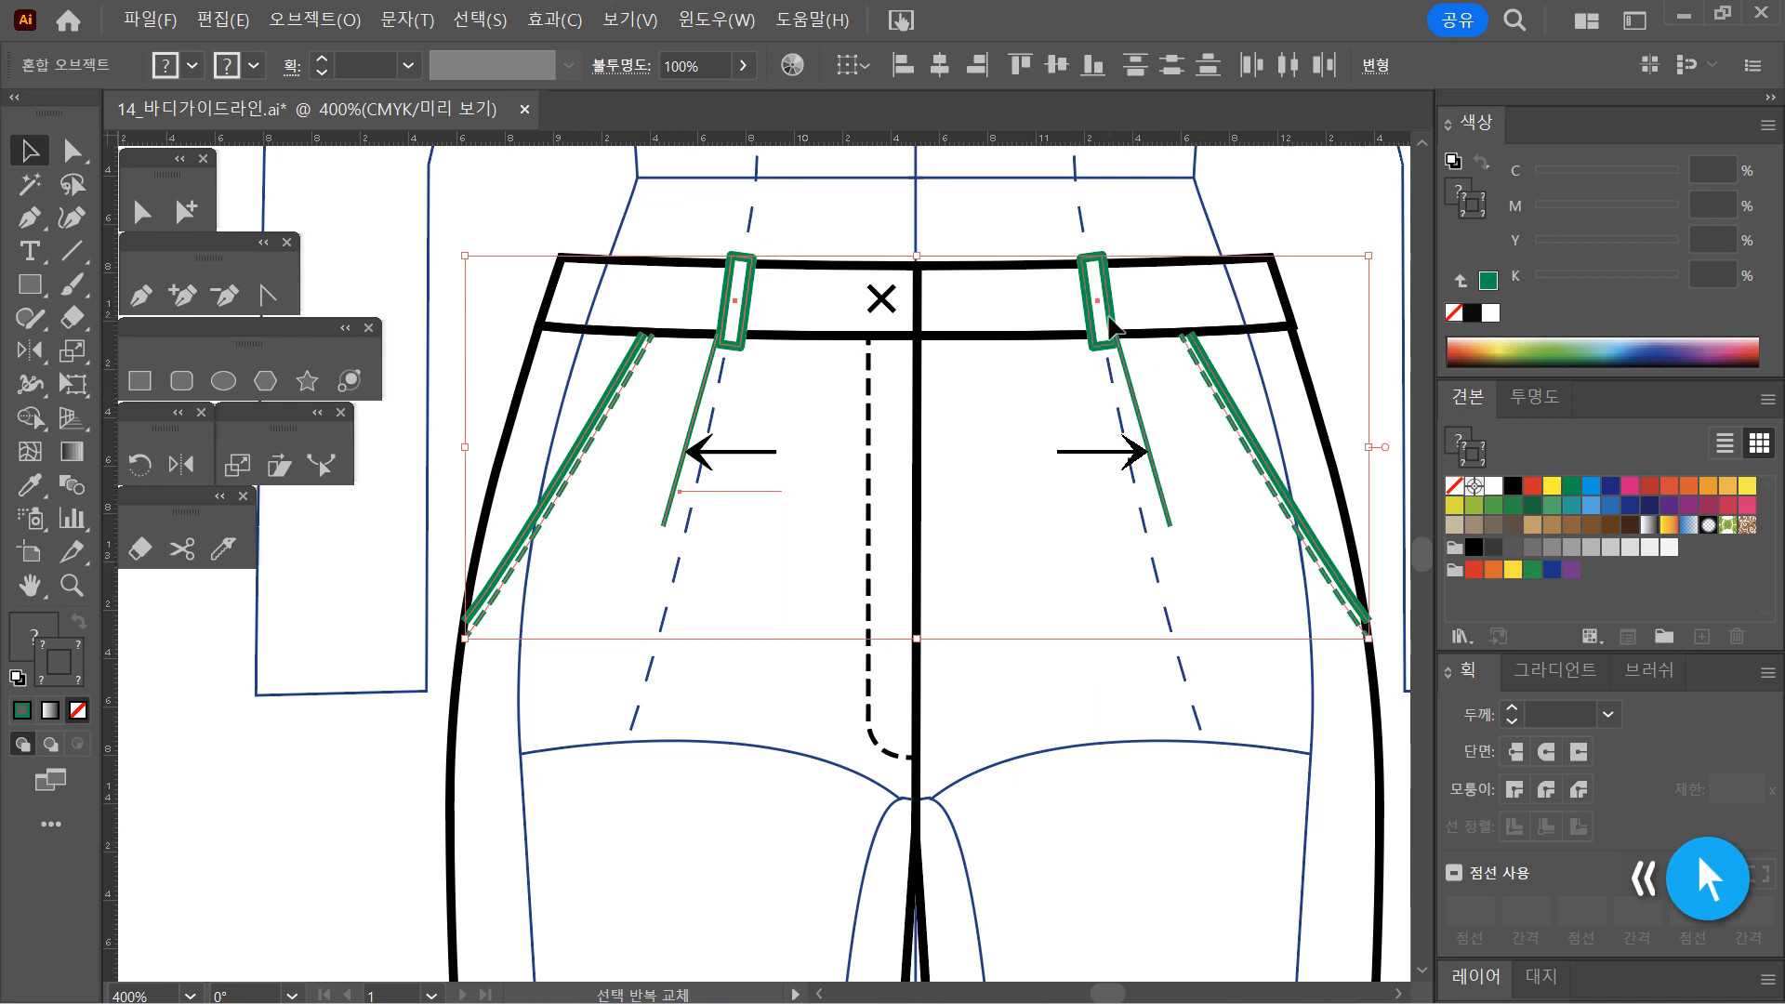
click(1516, 493)
click(841, 485)
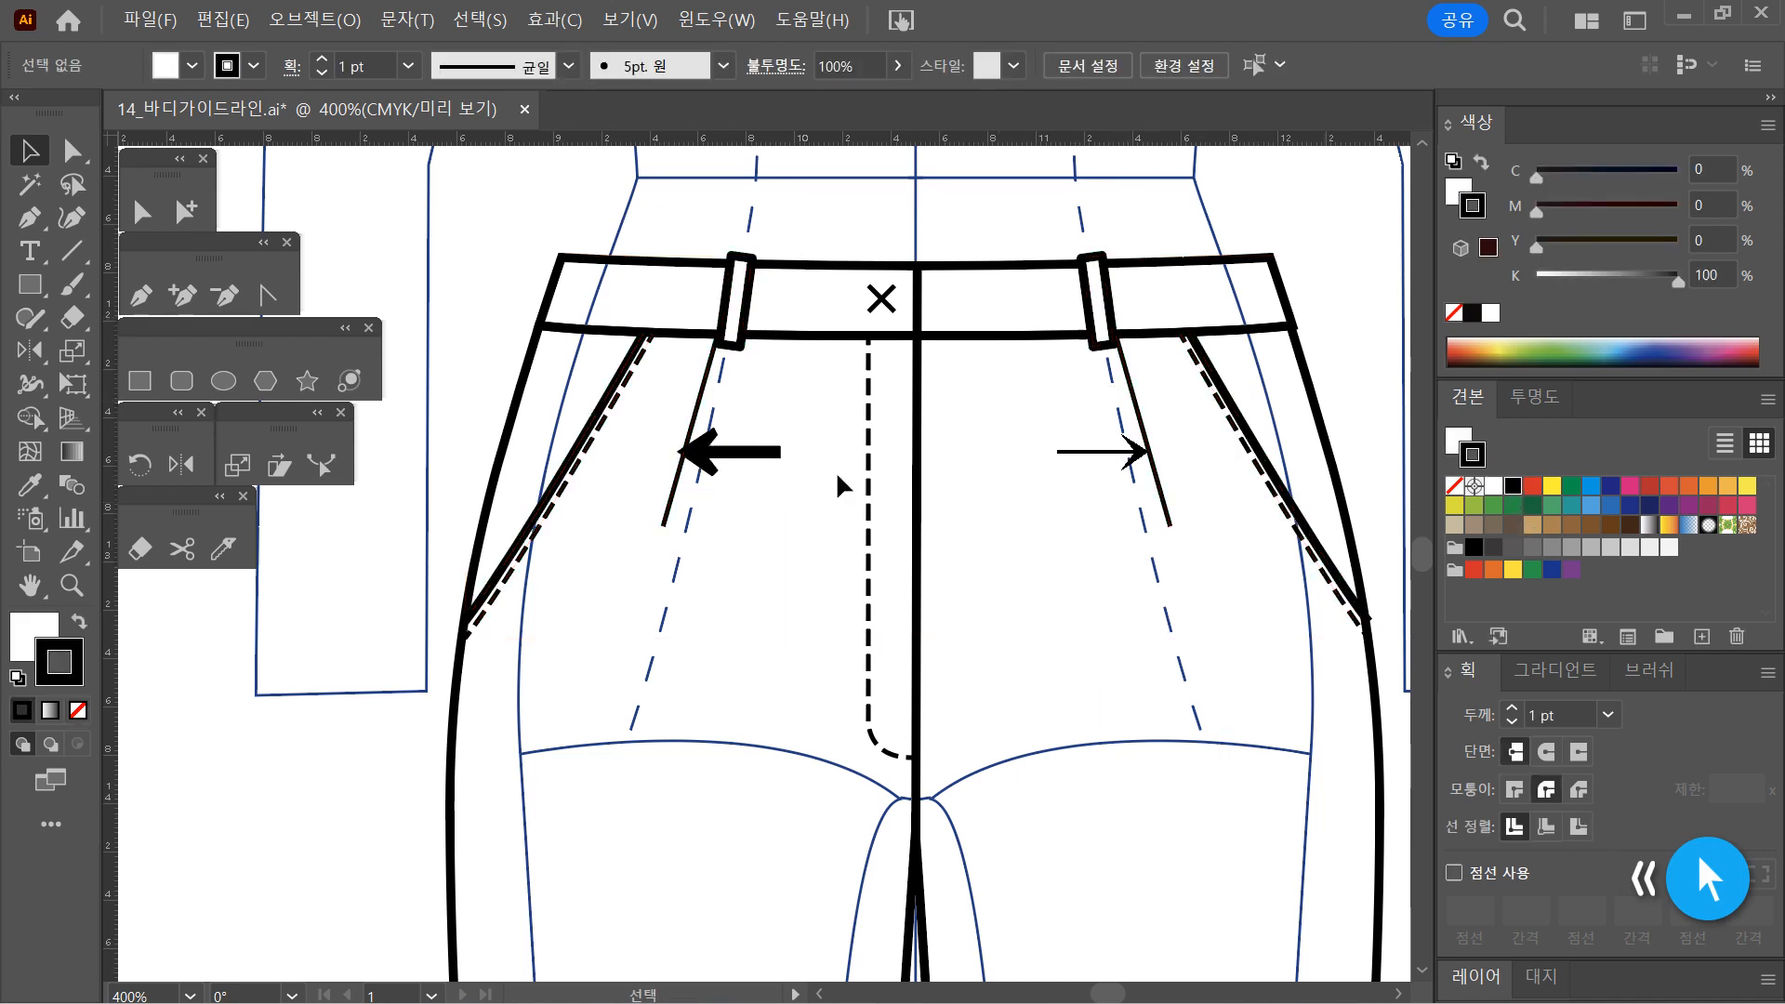
Remove the stroke from the heavy arrow beside the left dart, keeping its black fill
click(781, 453)
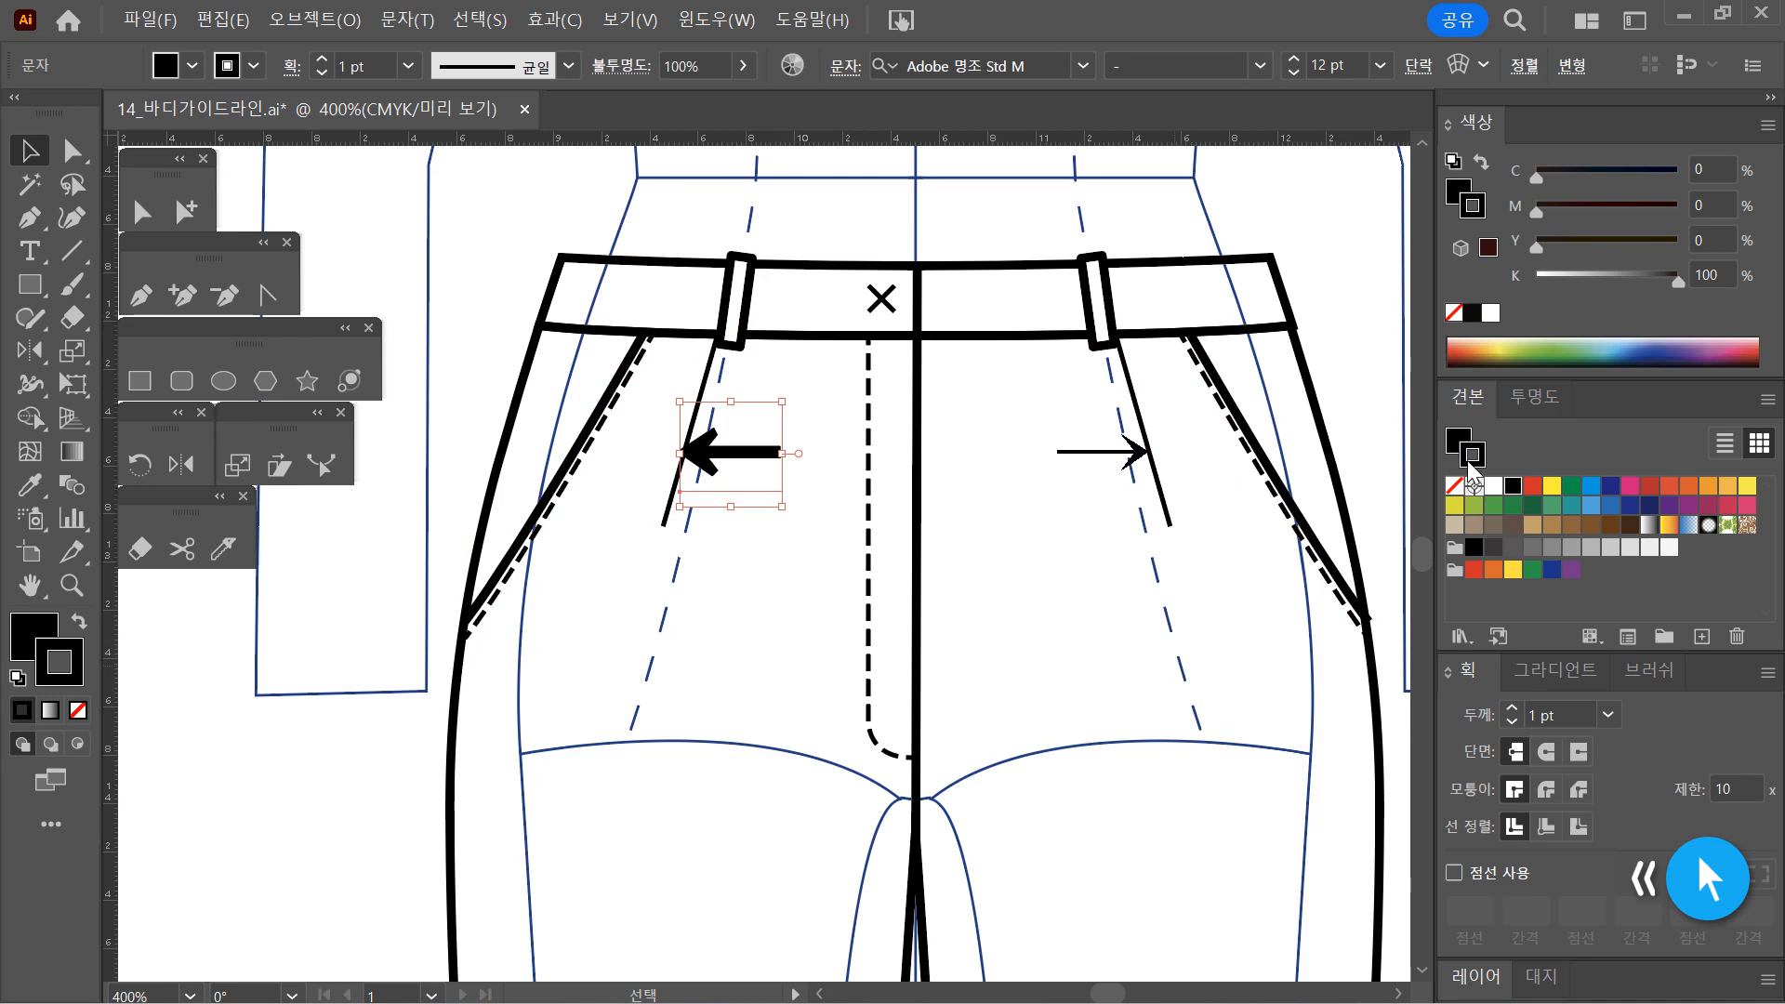
click(1456, 487)
click(1070, 679)
Hide the 바디 guide layer to check the trousers flat on its own, and show the layer again
ctrl+alt+click(916, 661)
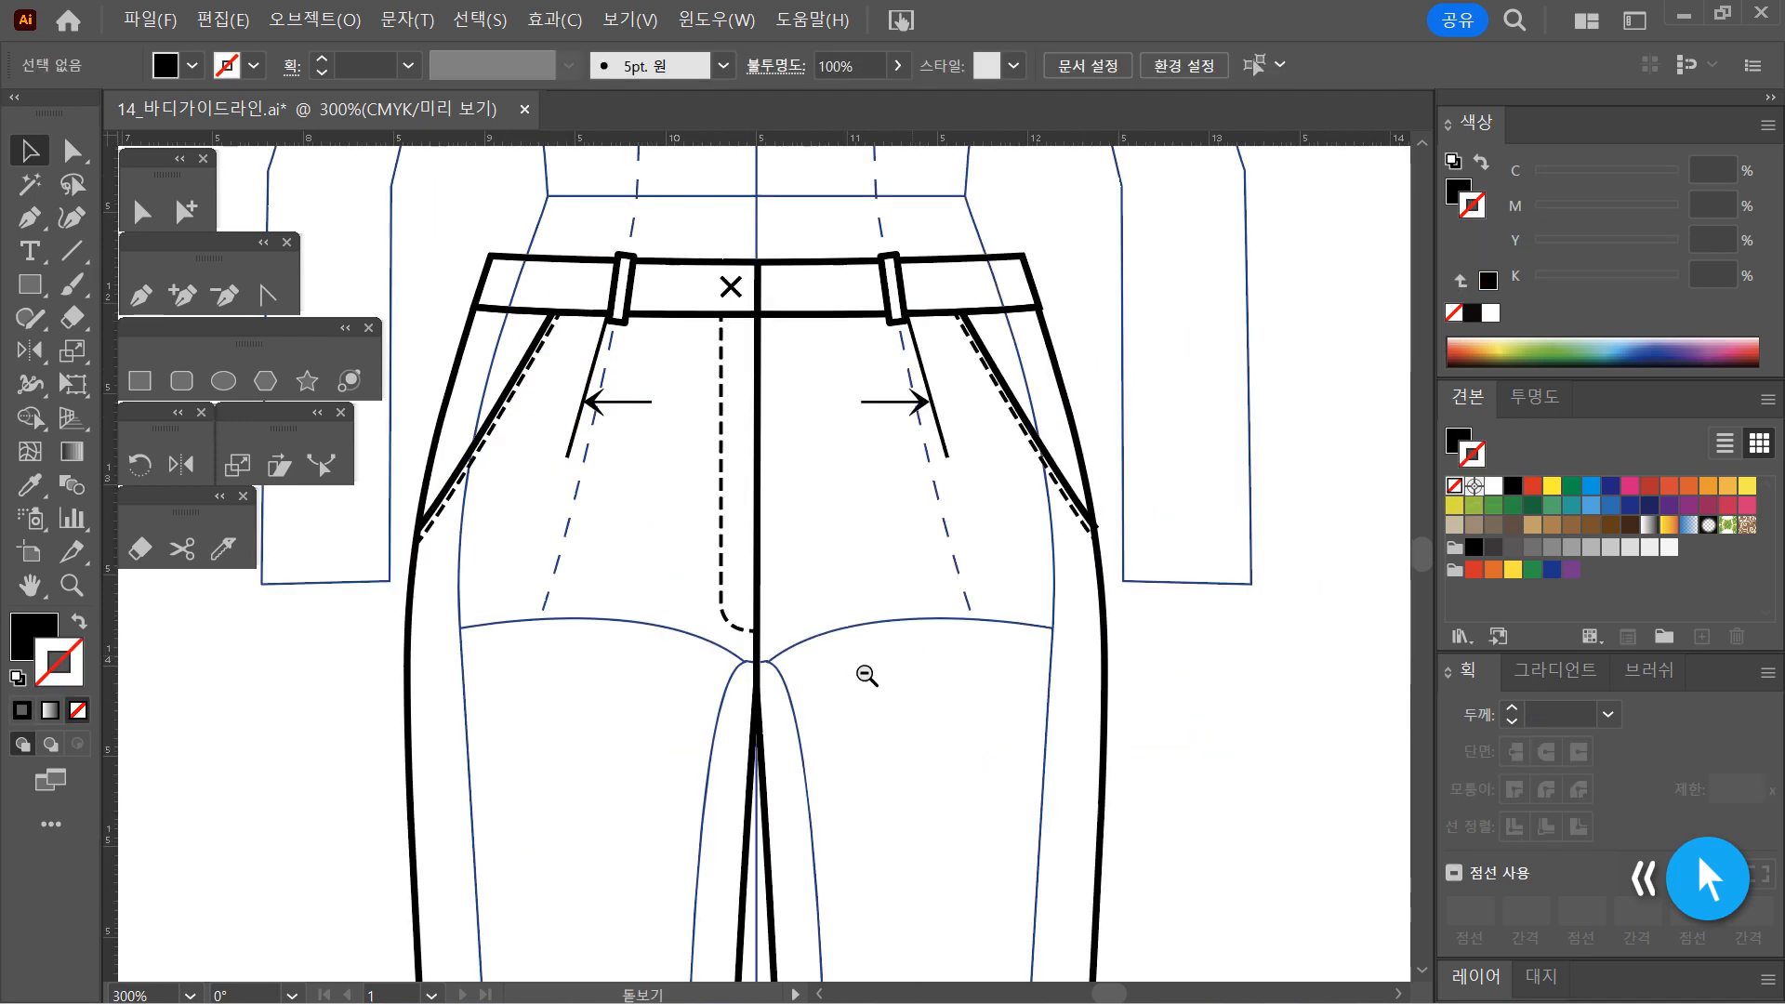
ctrl+alt+click(851, 661)
ctrl+alt+click(815, 661)
drag(802, 600, 893, 530)
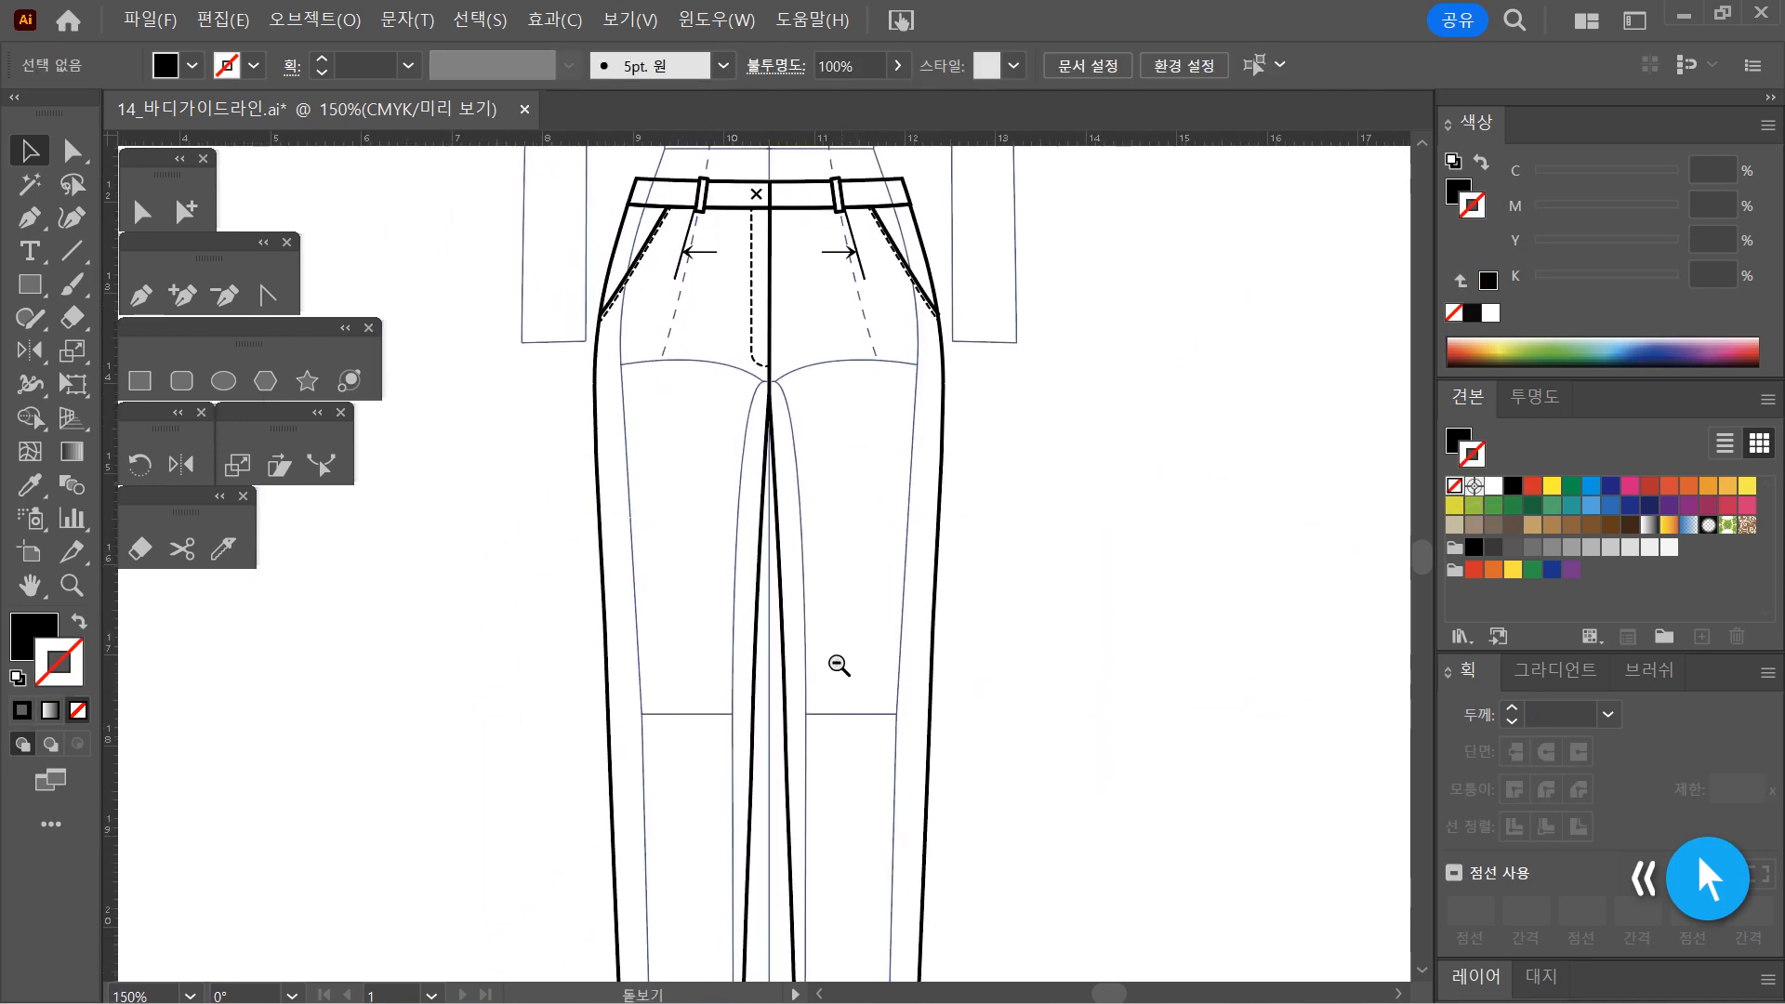
ctrl+alt+click(860, 717)
click(1478, 976)
mouse_move(877, 572)
mouse_down()
mouse_move(970, 656)
mouse_move(954, 650)
mouse_up()
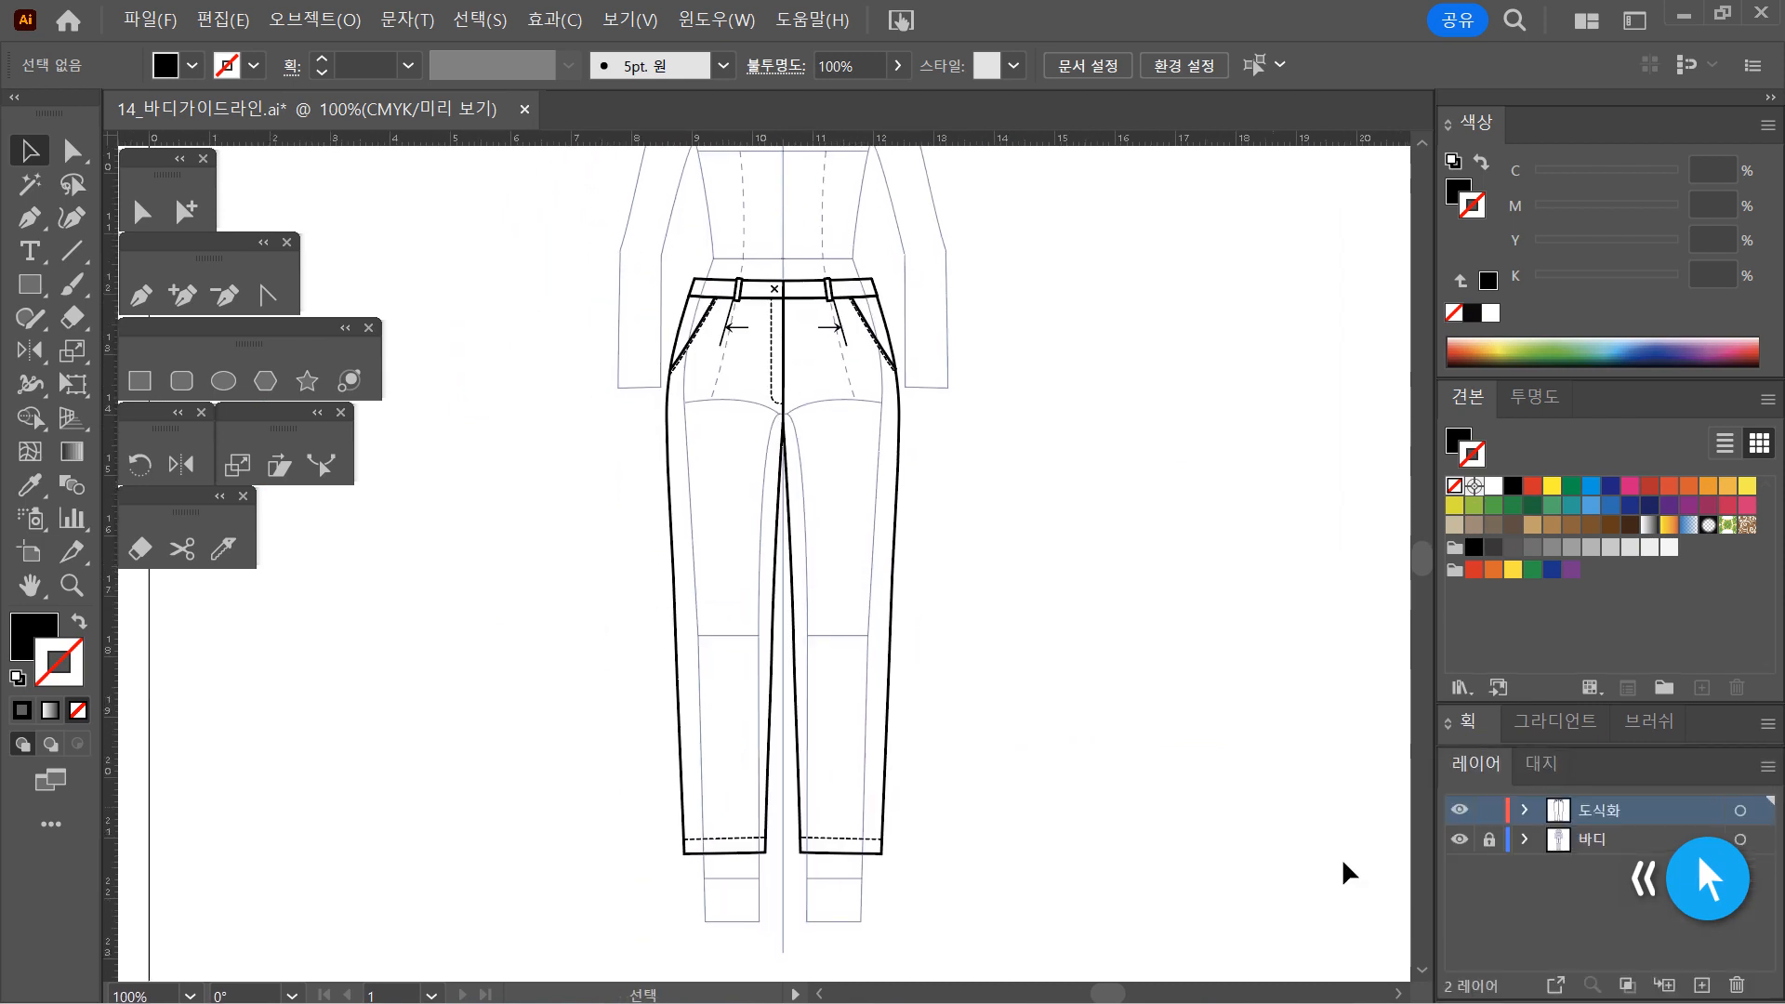
click(1459, 843)
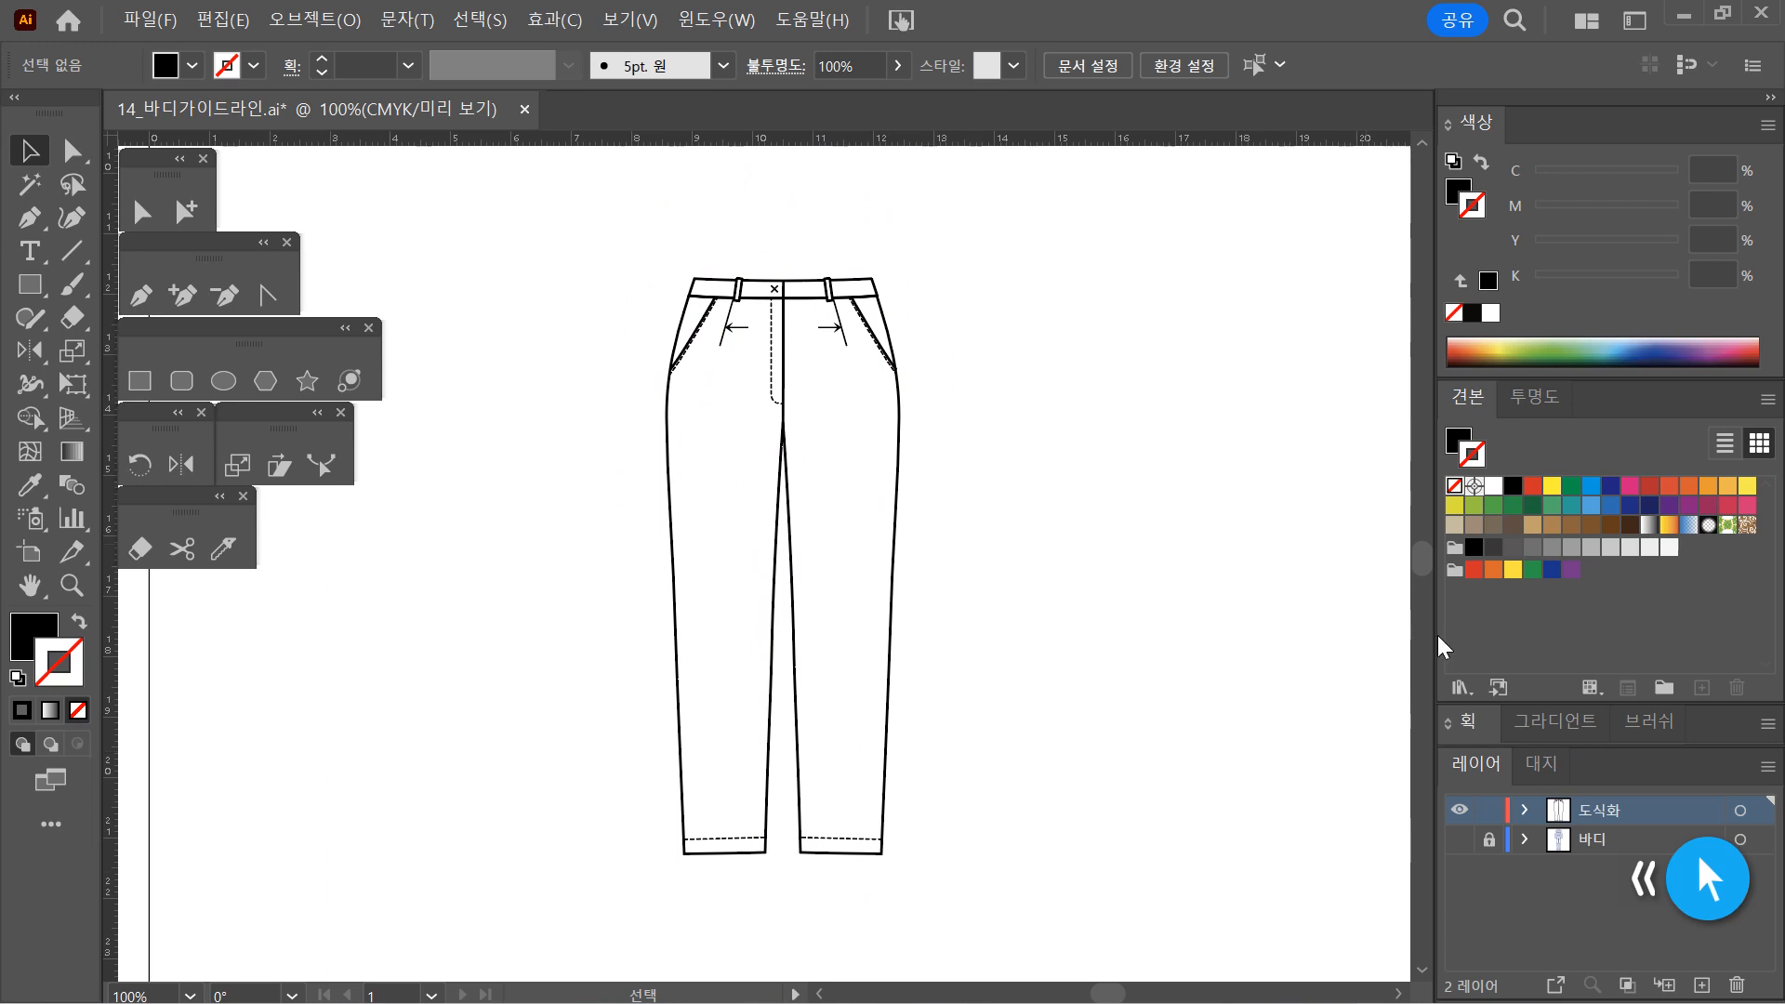
click(1459, 840)
Draw a short curved crease line across the crotch point with the Pen tool, with no fill and a black stroke
click(798, 486)
click(786, 456)
click(788, 456)
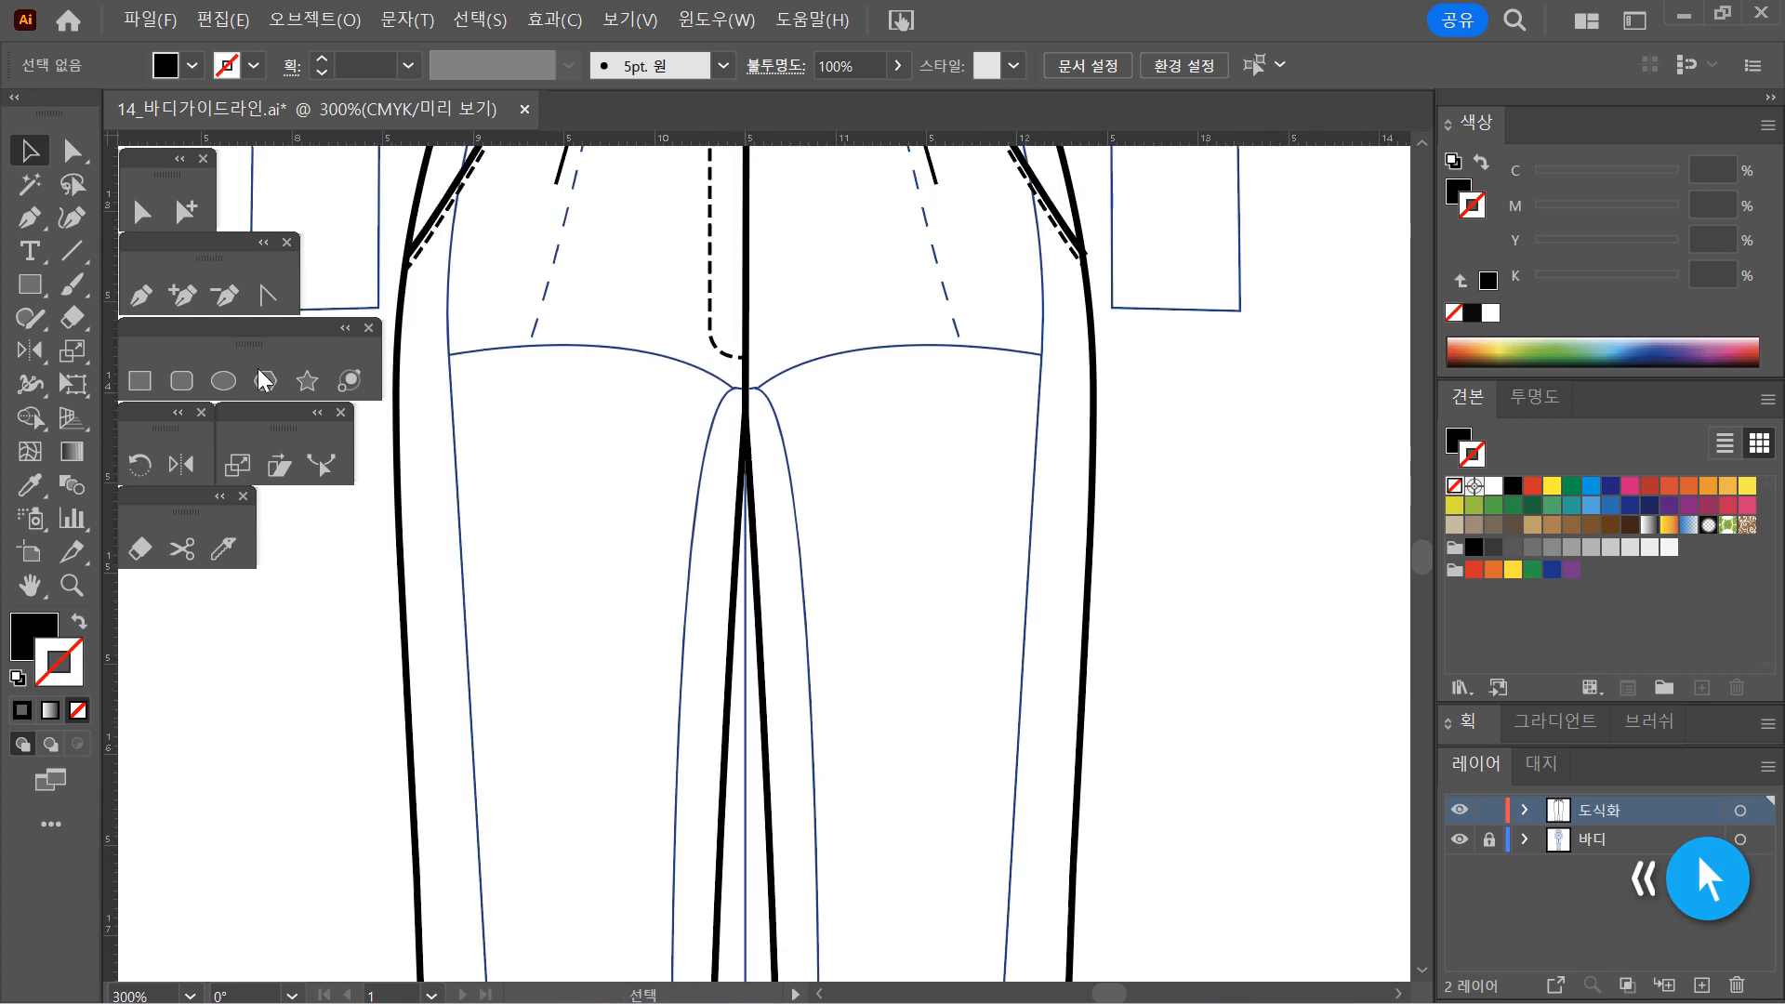
click(141, 295)
click(663, 432)
mouse_move(827, 407)
mouse_down()
mouse_move(850, 424)
mouse_move(802, 441)
mouse_up()
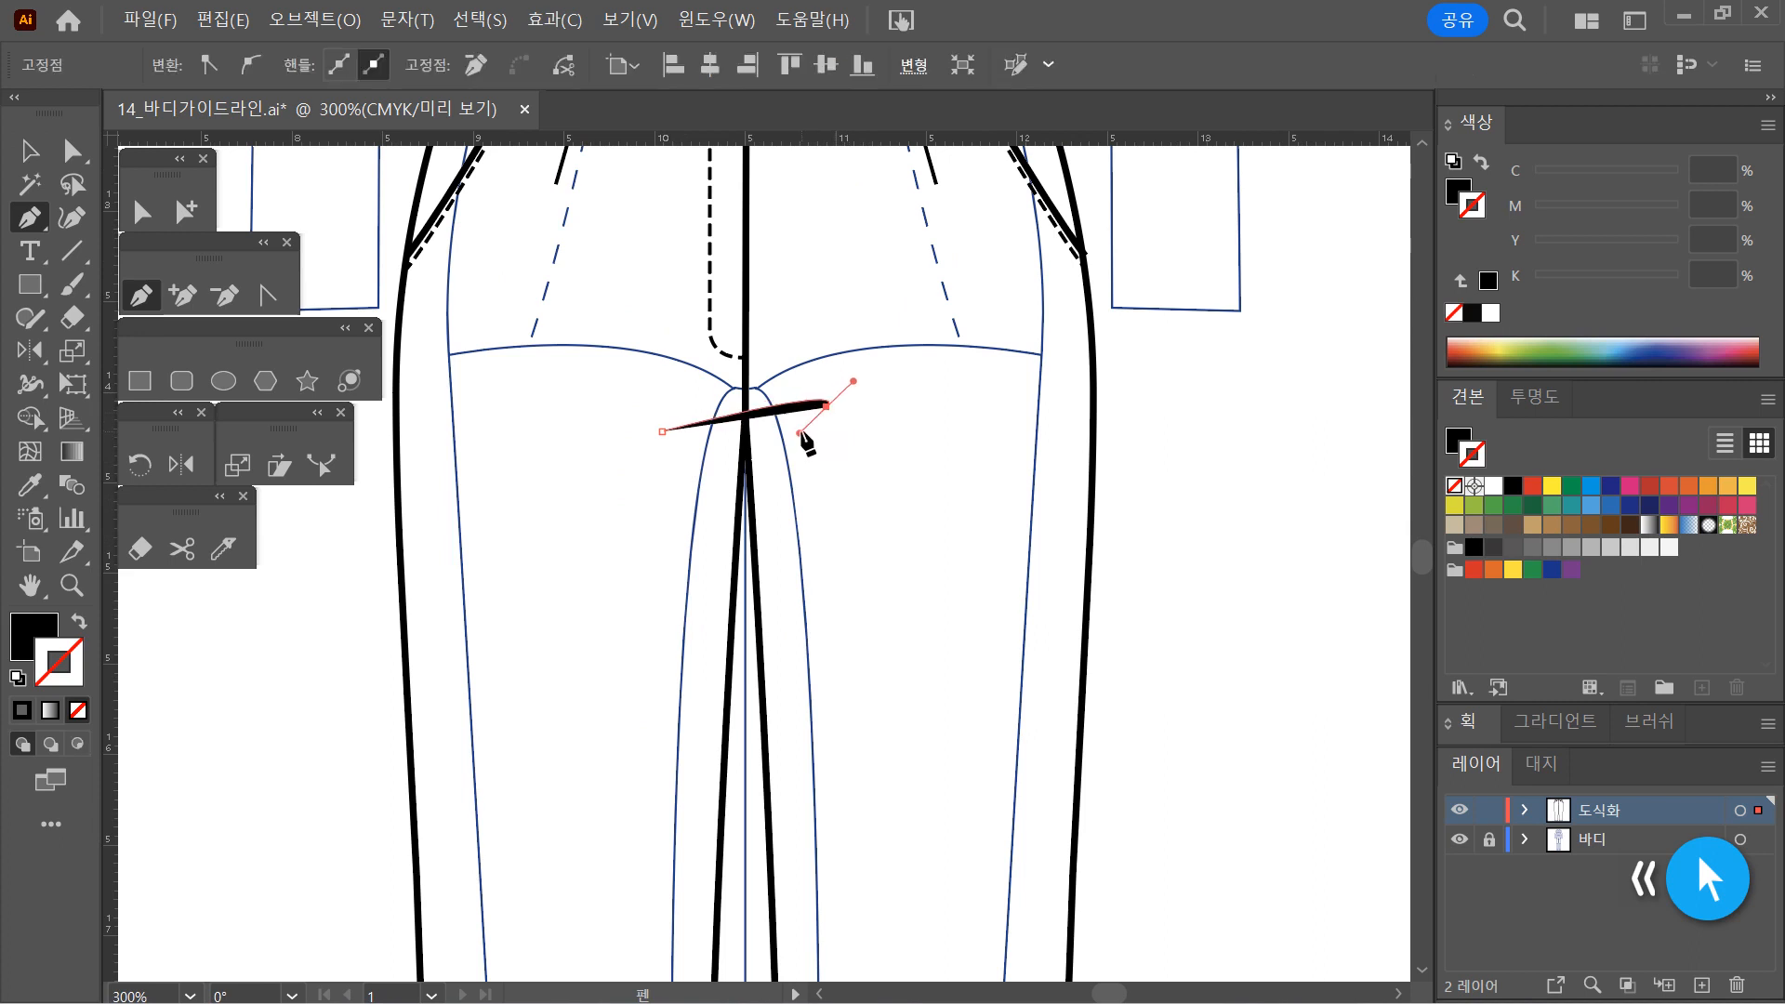
click(74, 625)
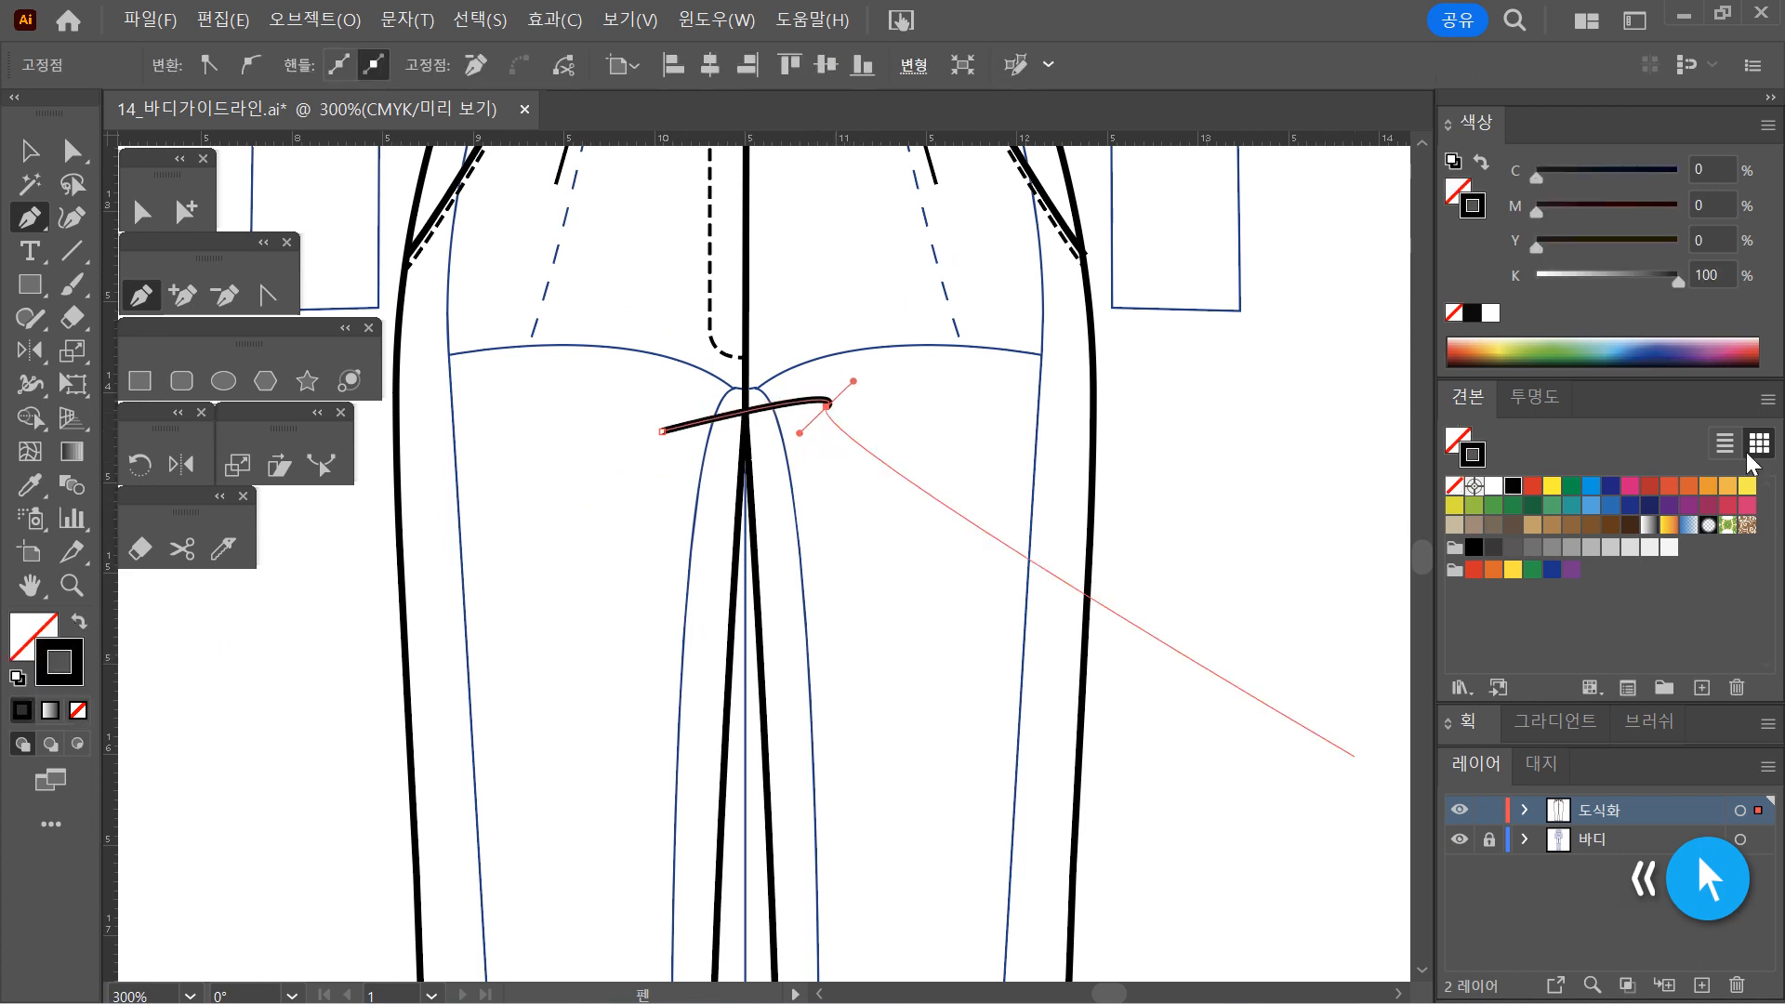
Set the crotch crease line's stroke weight to 0.5 pt and shift the line slightly downward
click(1469, 734)
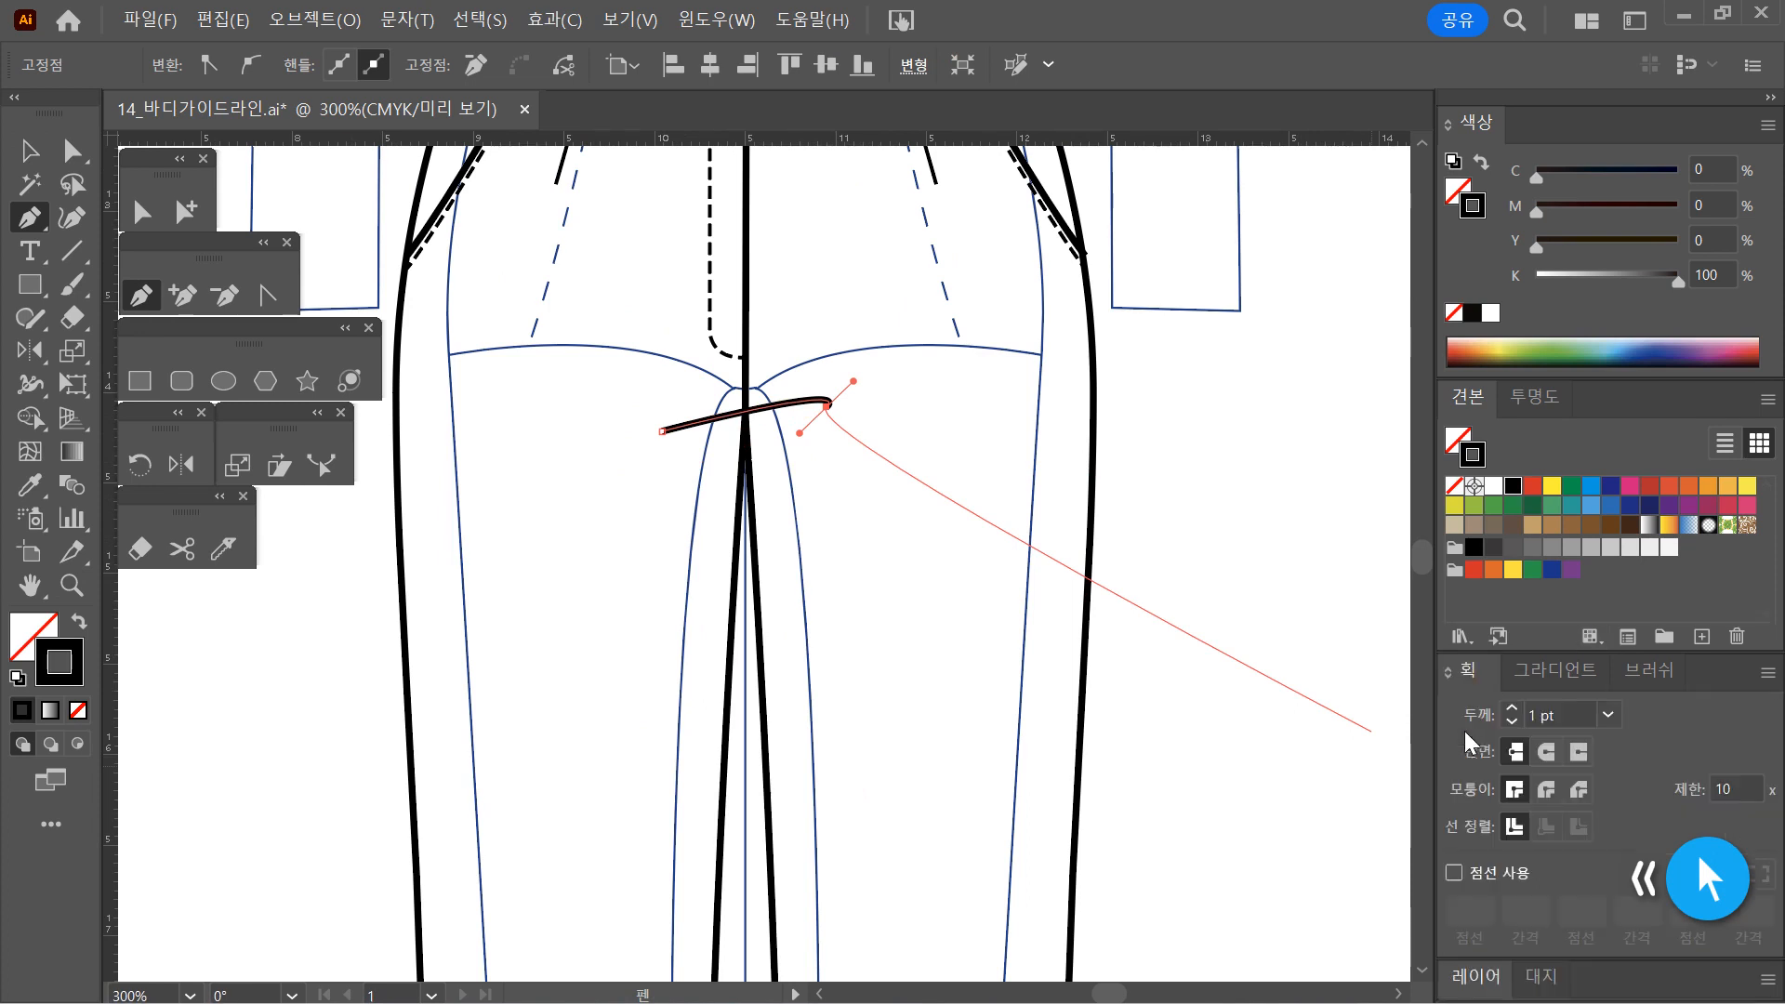
click(1607, 715)
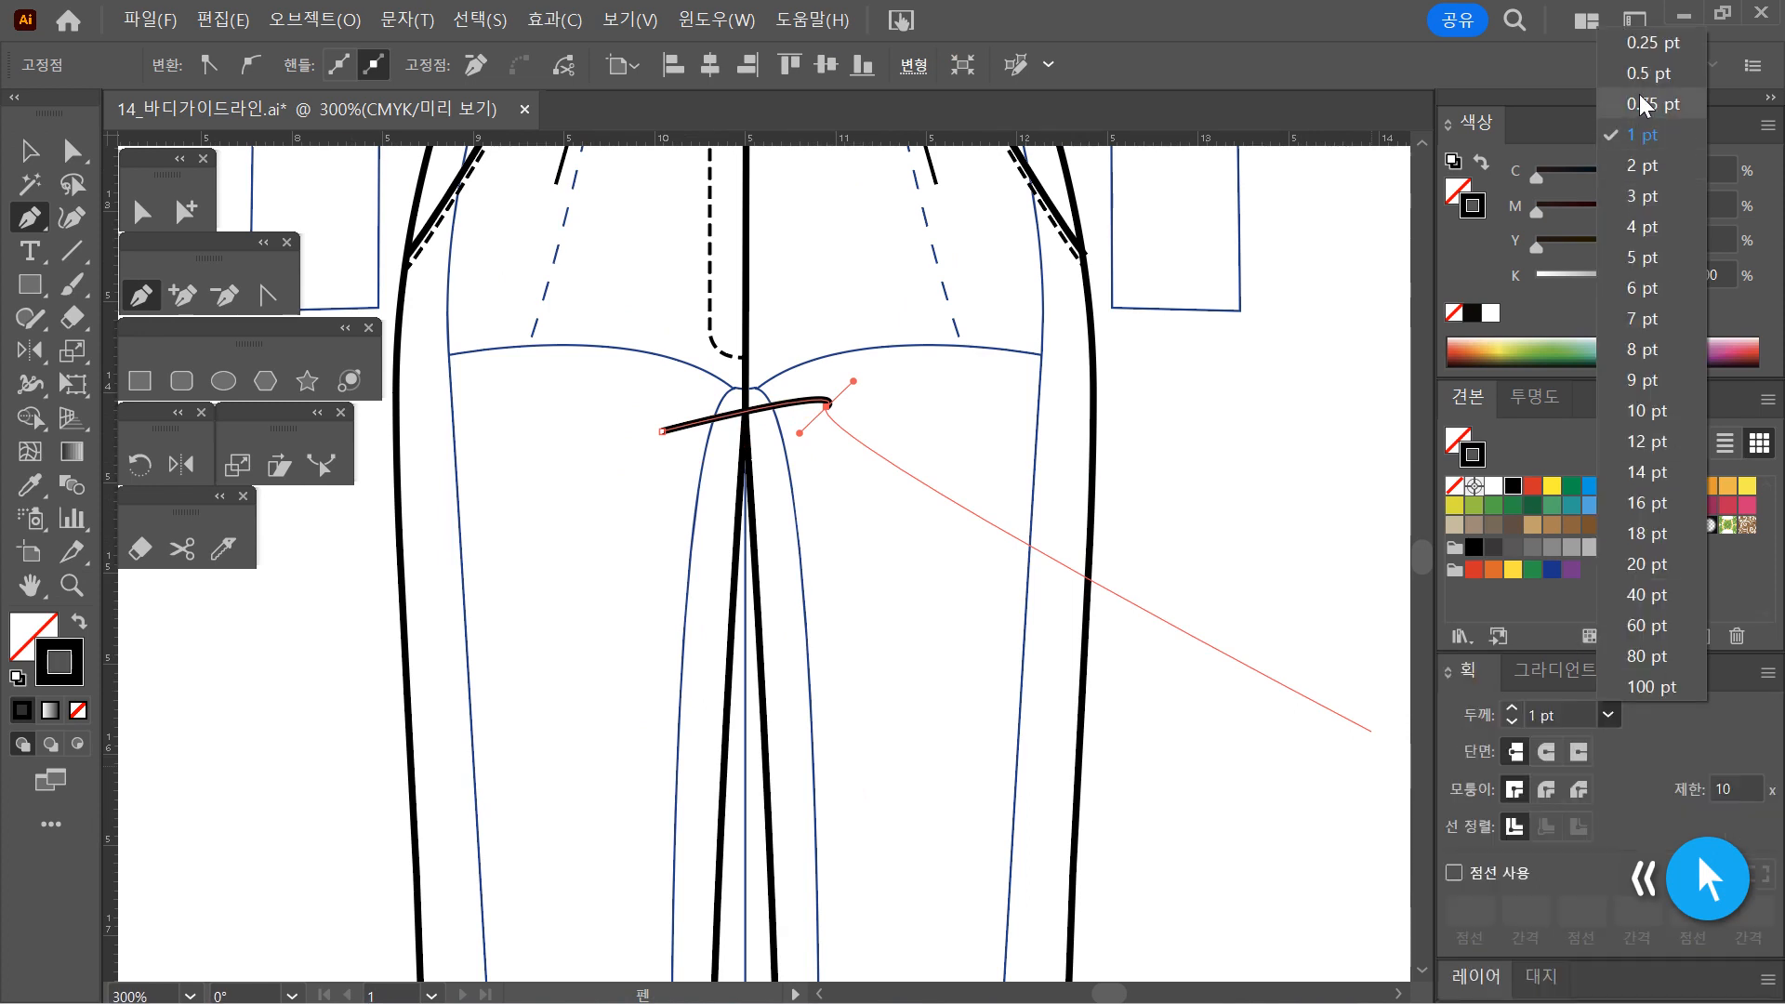
click(1654, 72)
key(v)
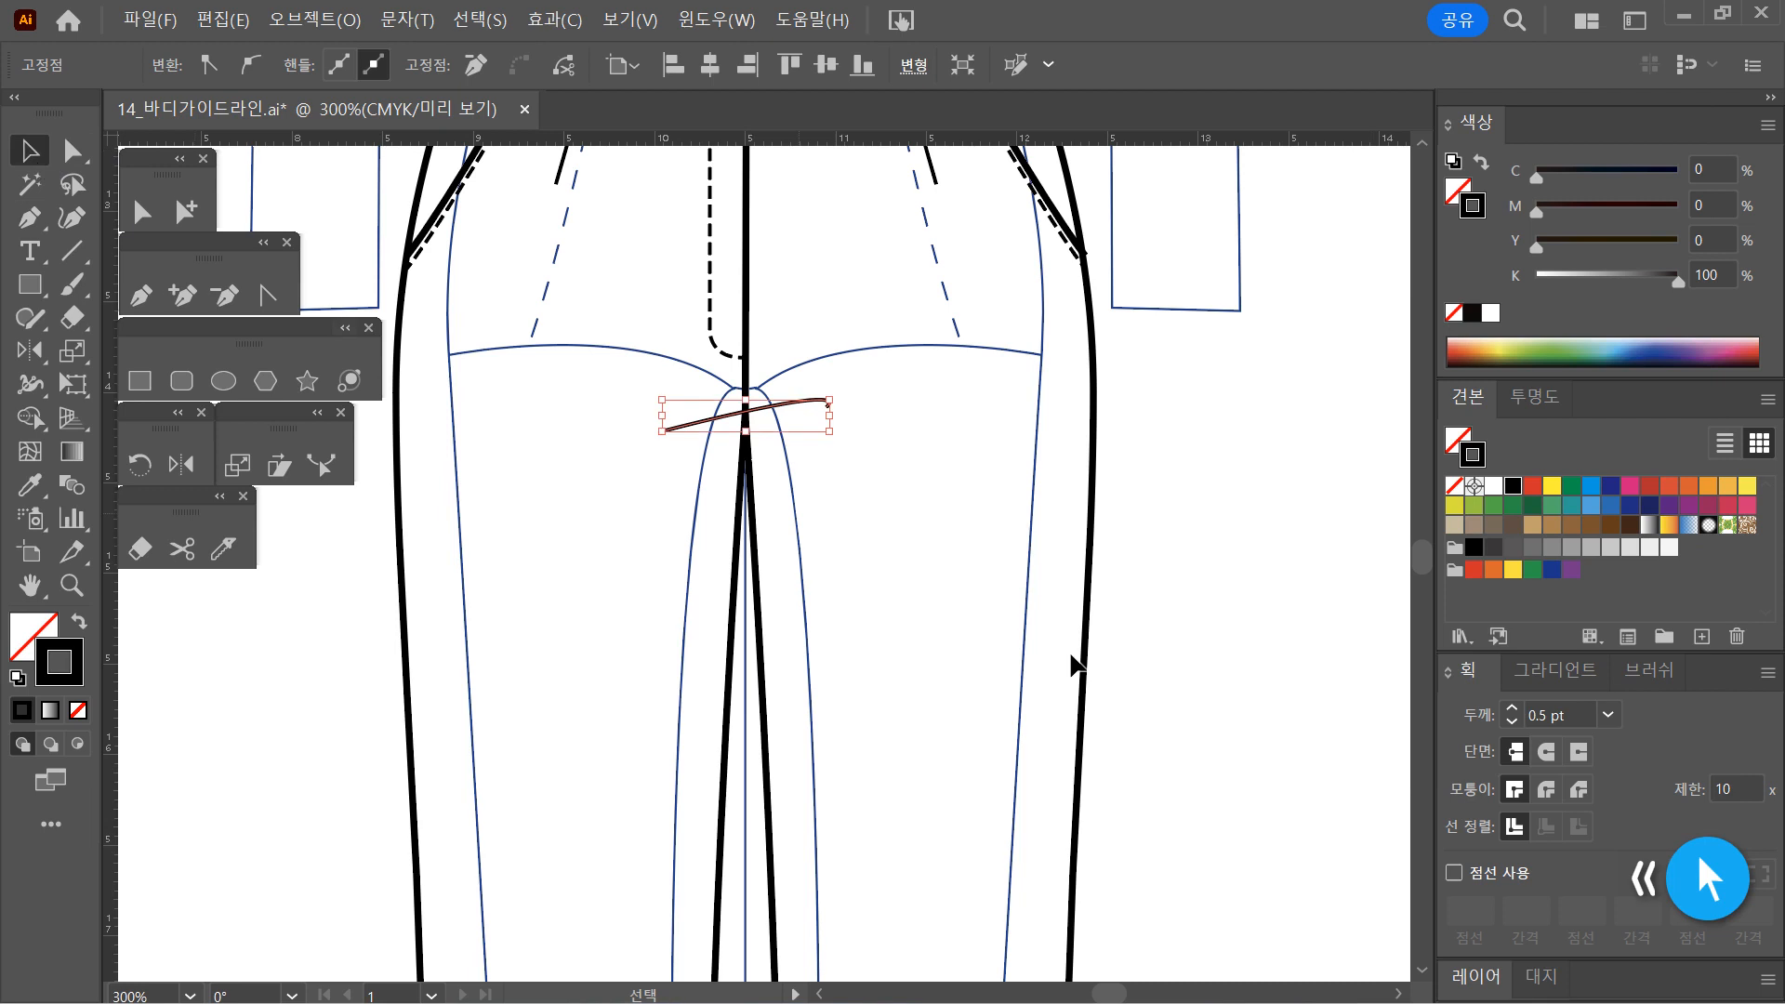
click(789, 416)
drag(783, 404, 786, 418)
click(872, 510)
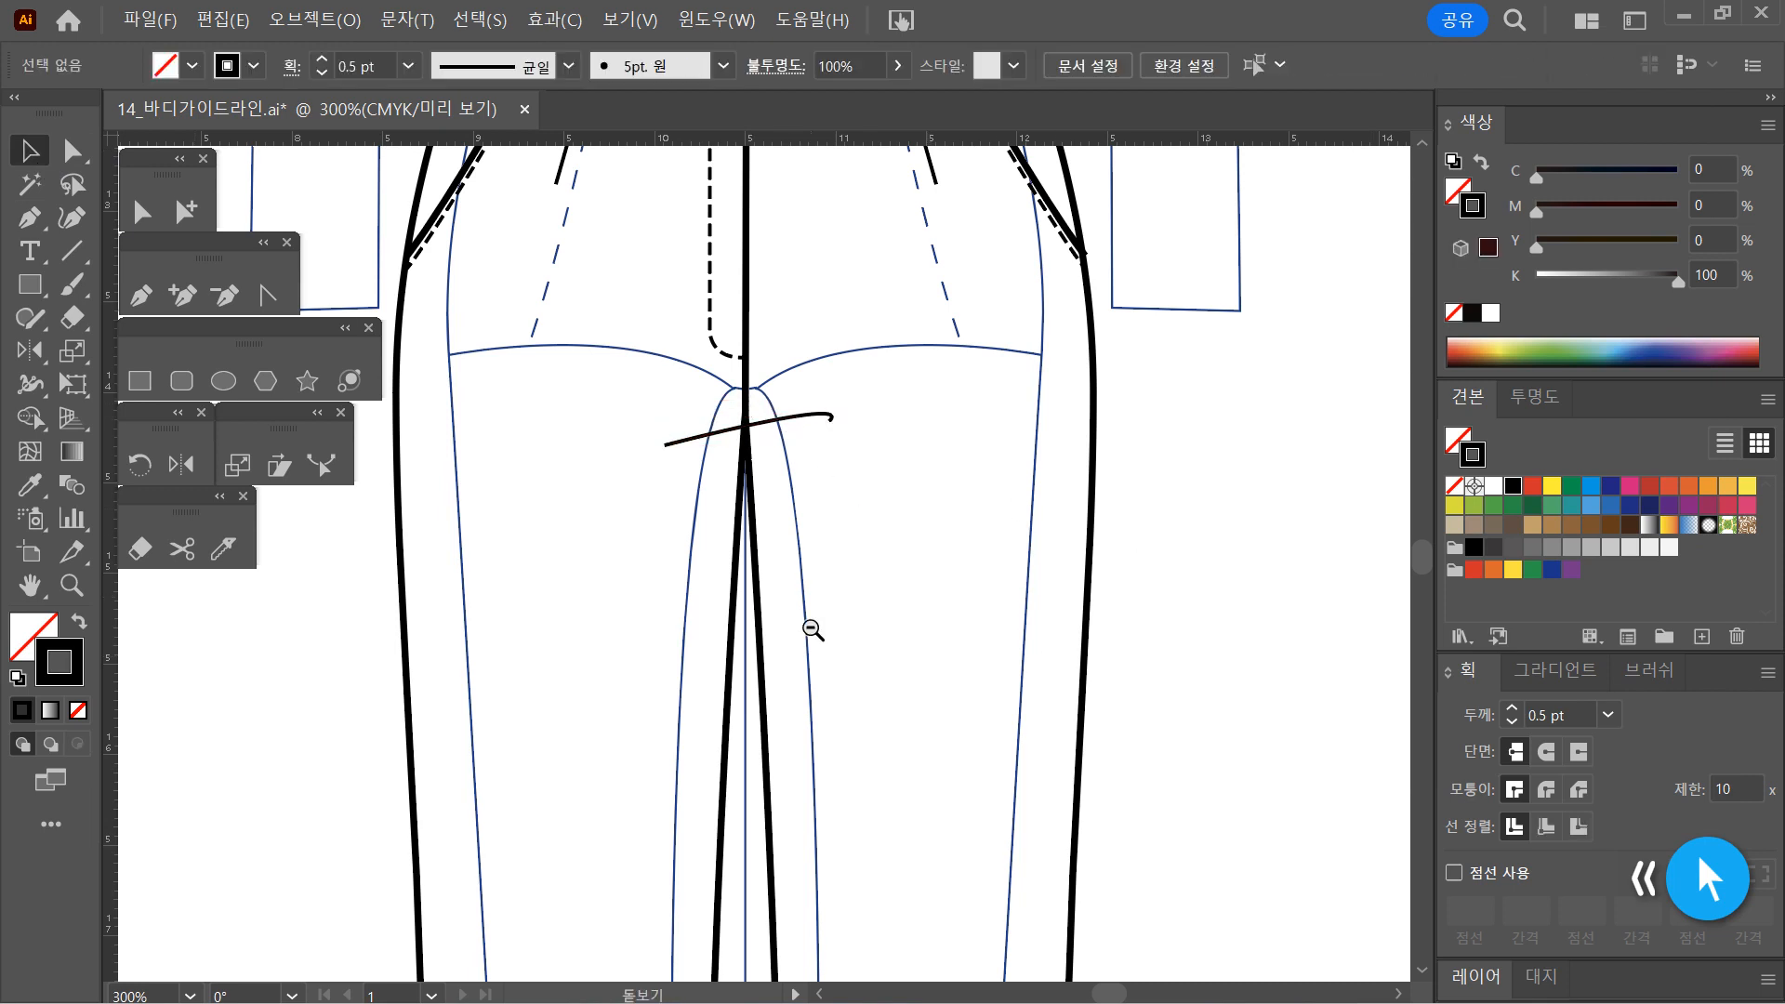
Select every object of the trousers flat and group them together
ctrl+alt+click(813, 629)
ctrl+alt+click(812, 629)
ctrl+alt+click(743, 708)
drag(783, 704, 797, 766)
ctrl+click(796, 727)
drag(744, 629, 855, 818)
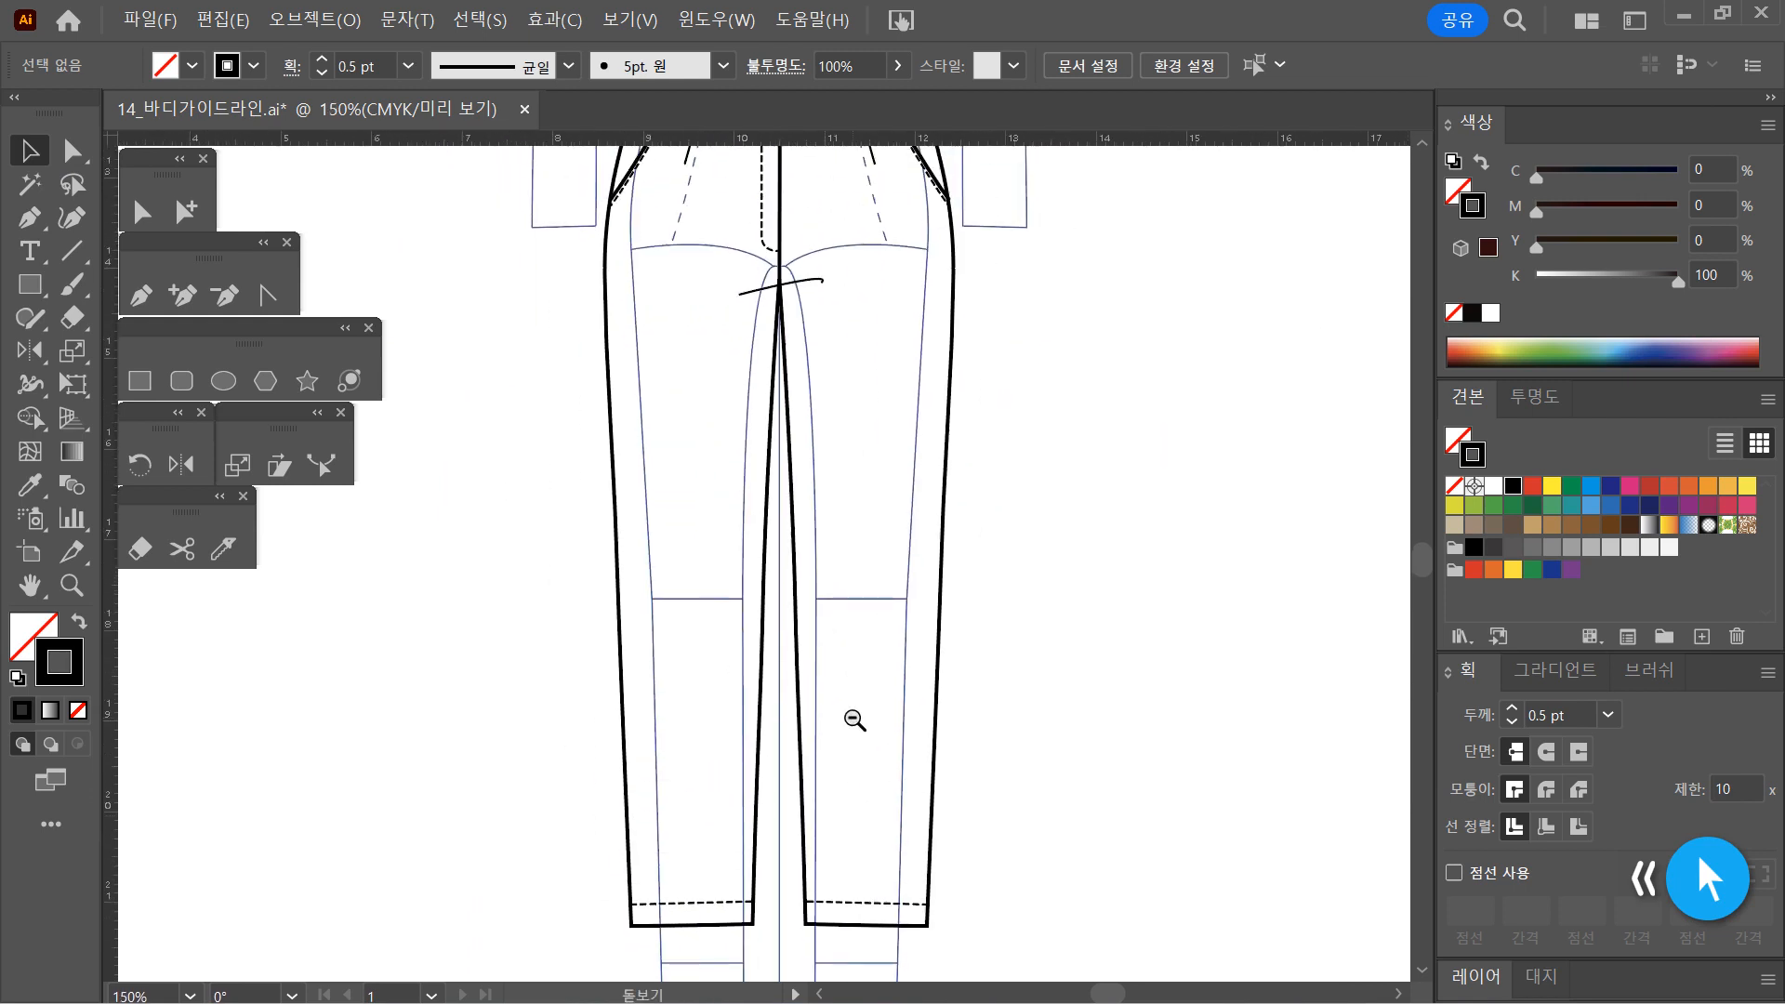
ctrl+alt+click(852, 717)
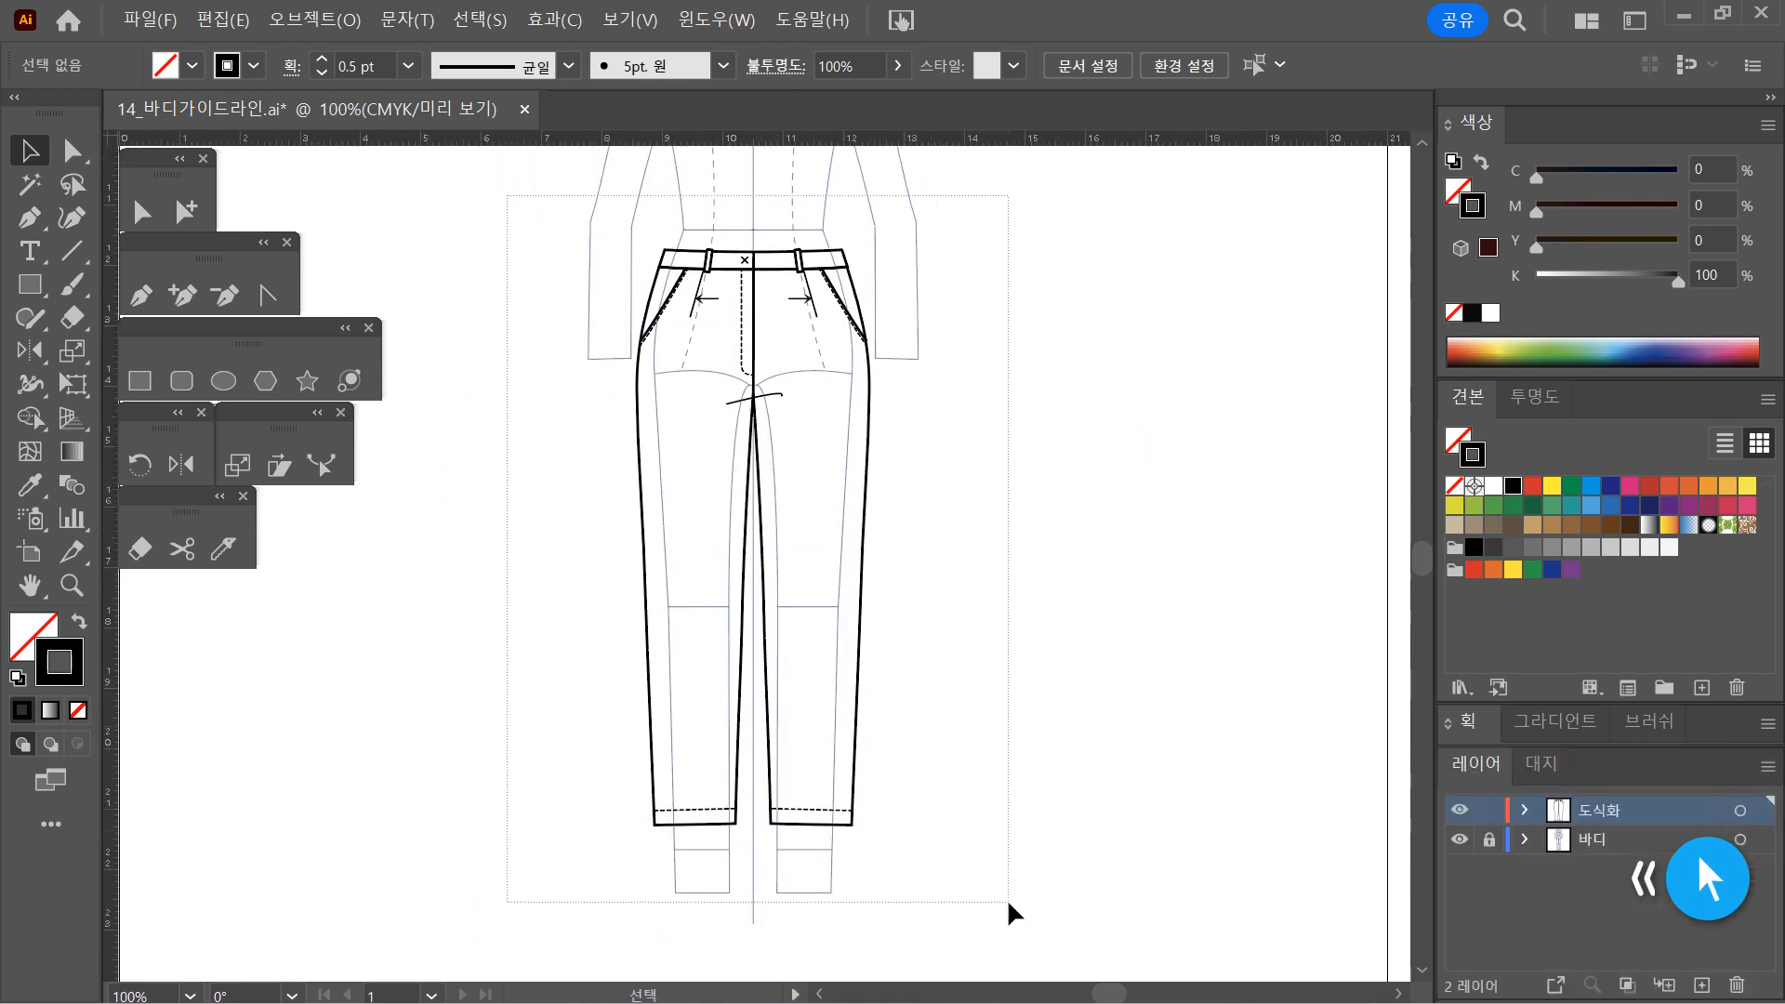
key(ctrl+a)
right_click(958, 667)
click(1077, 760)
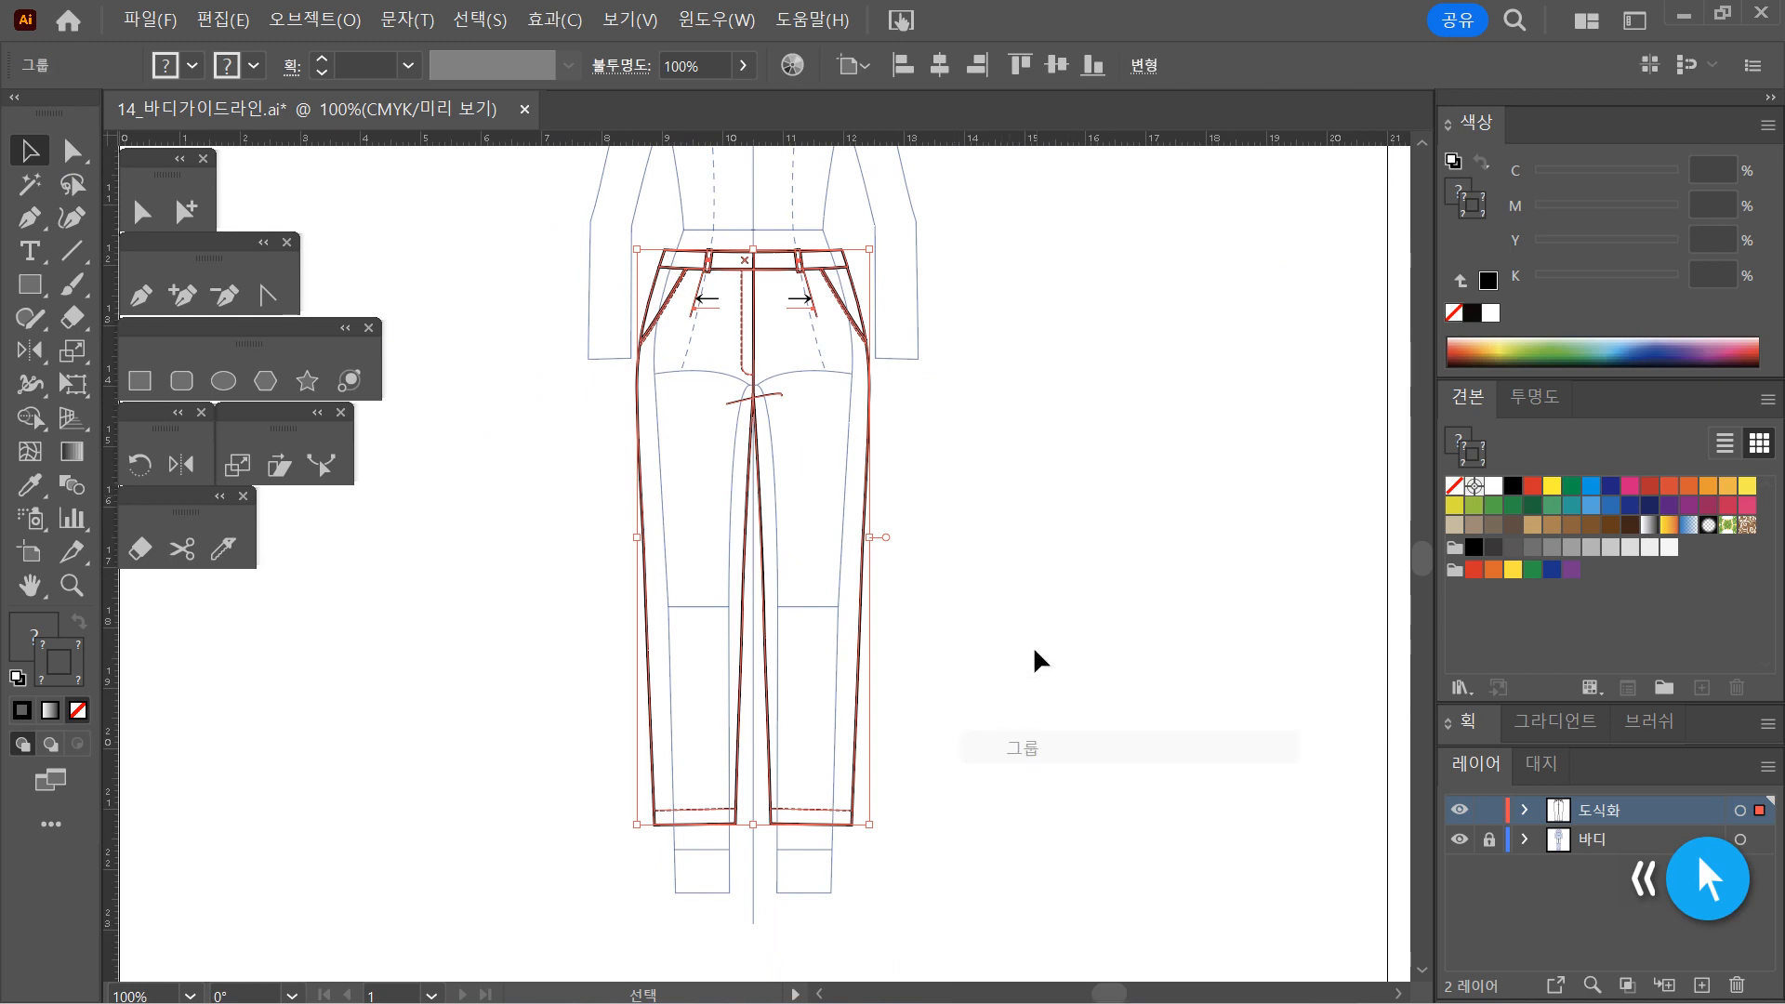
click(1013, 434)
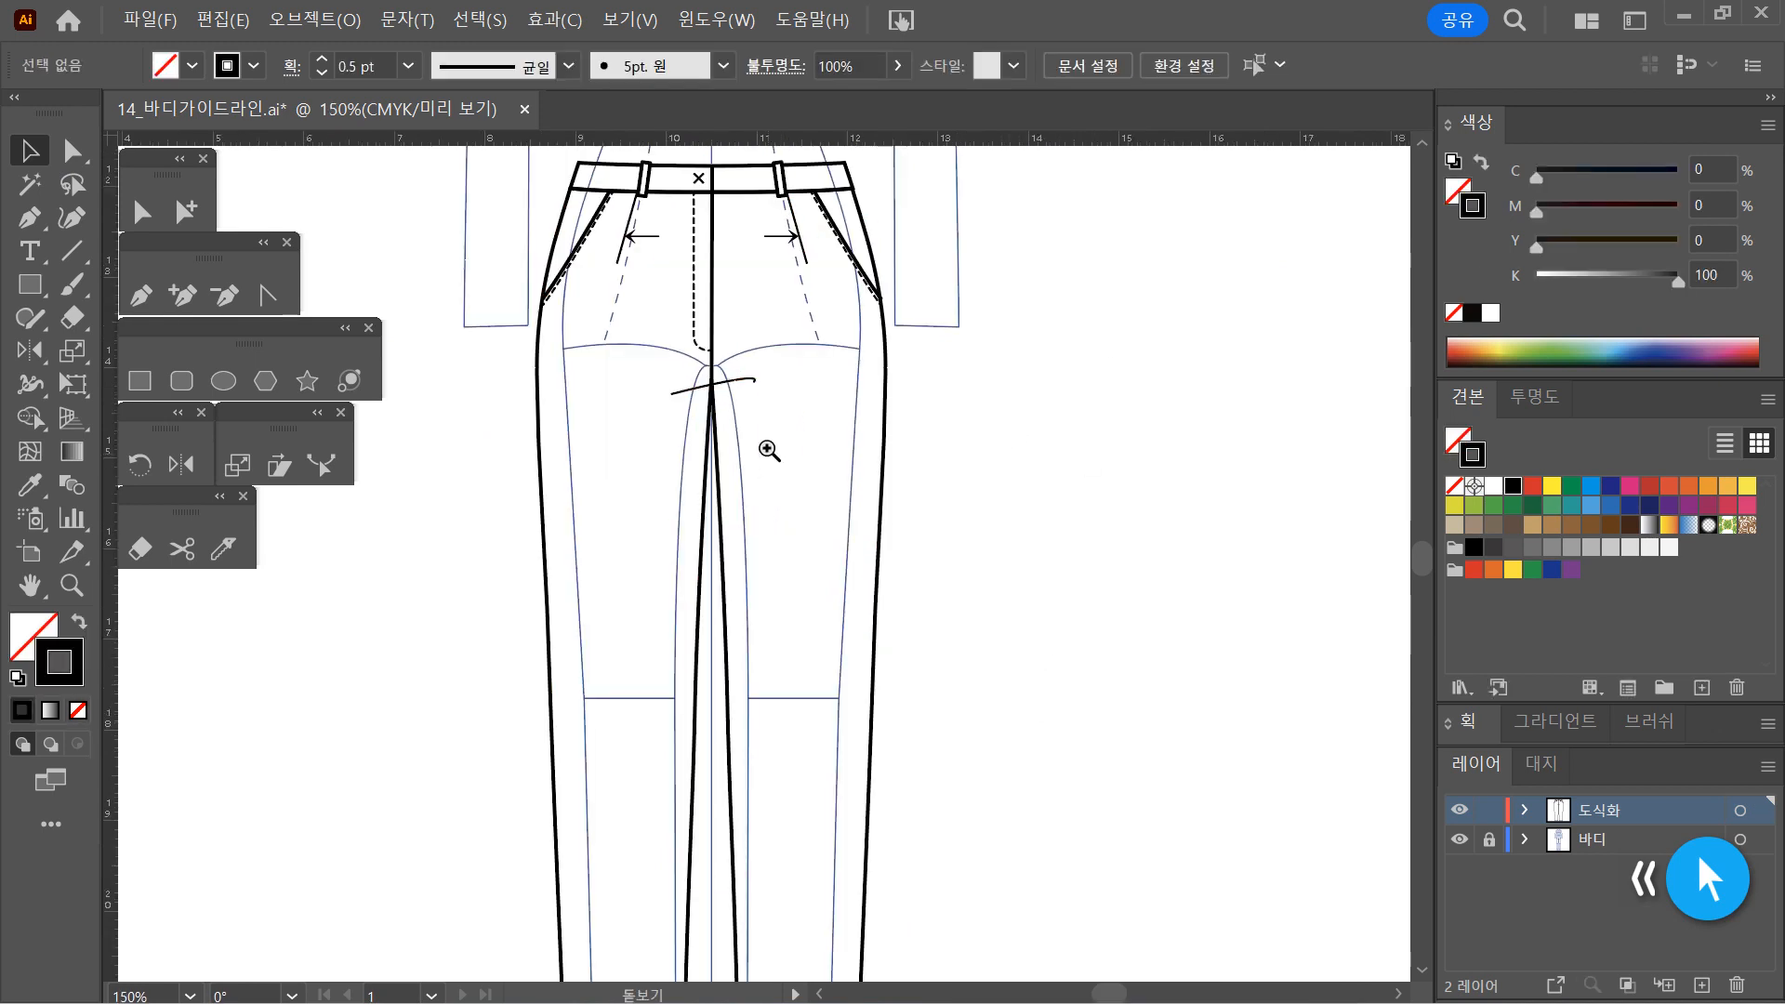
Fill the waistband and trouser leg shapes inside the group with white
ctrl+click(769, 455)
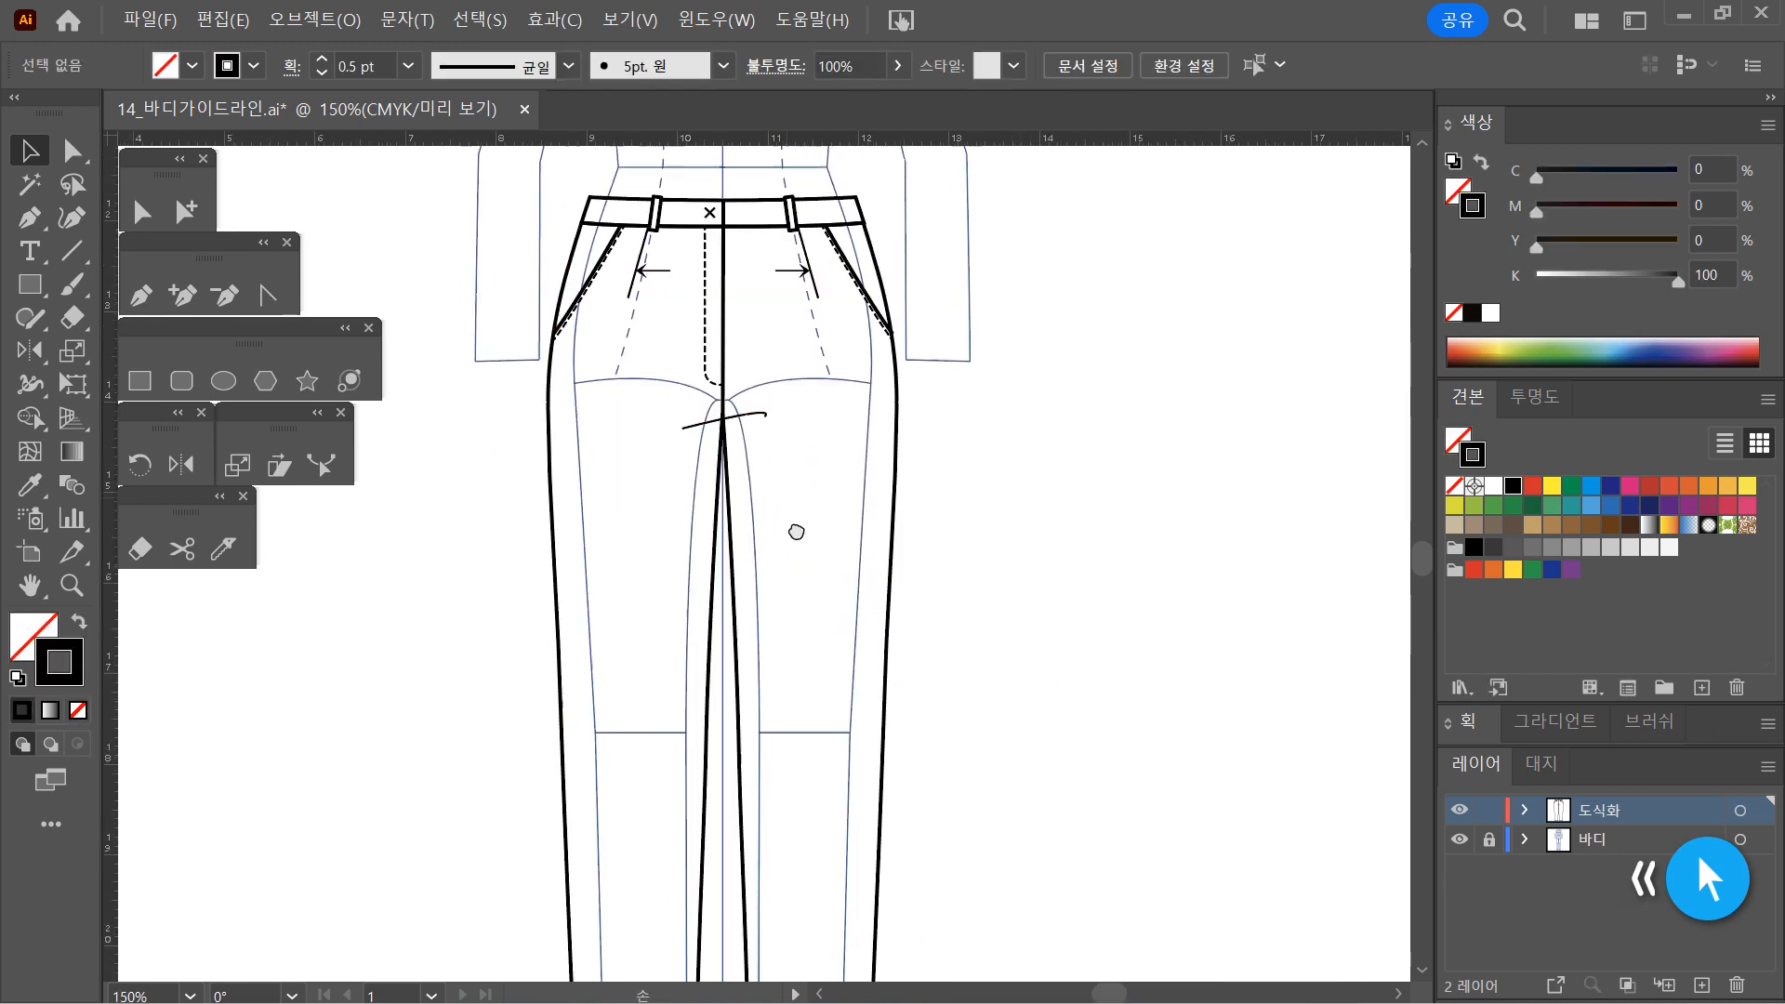
click(188, 213)
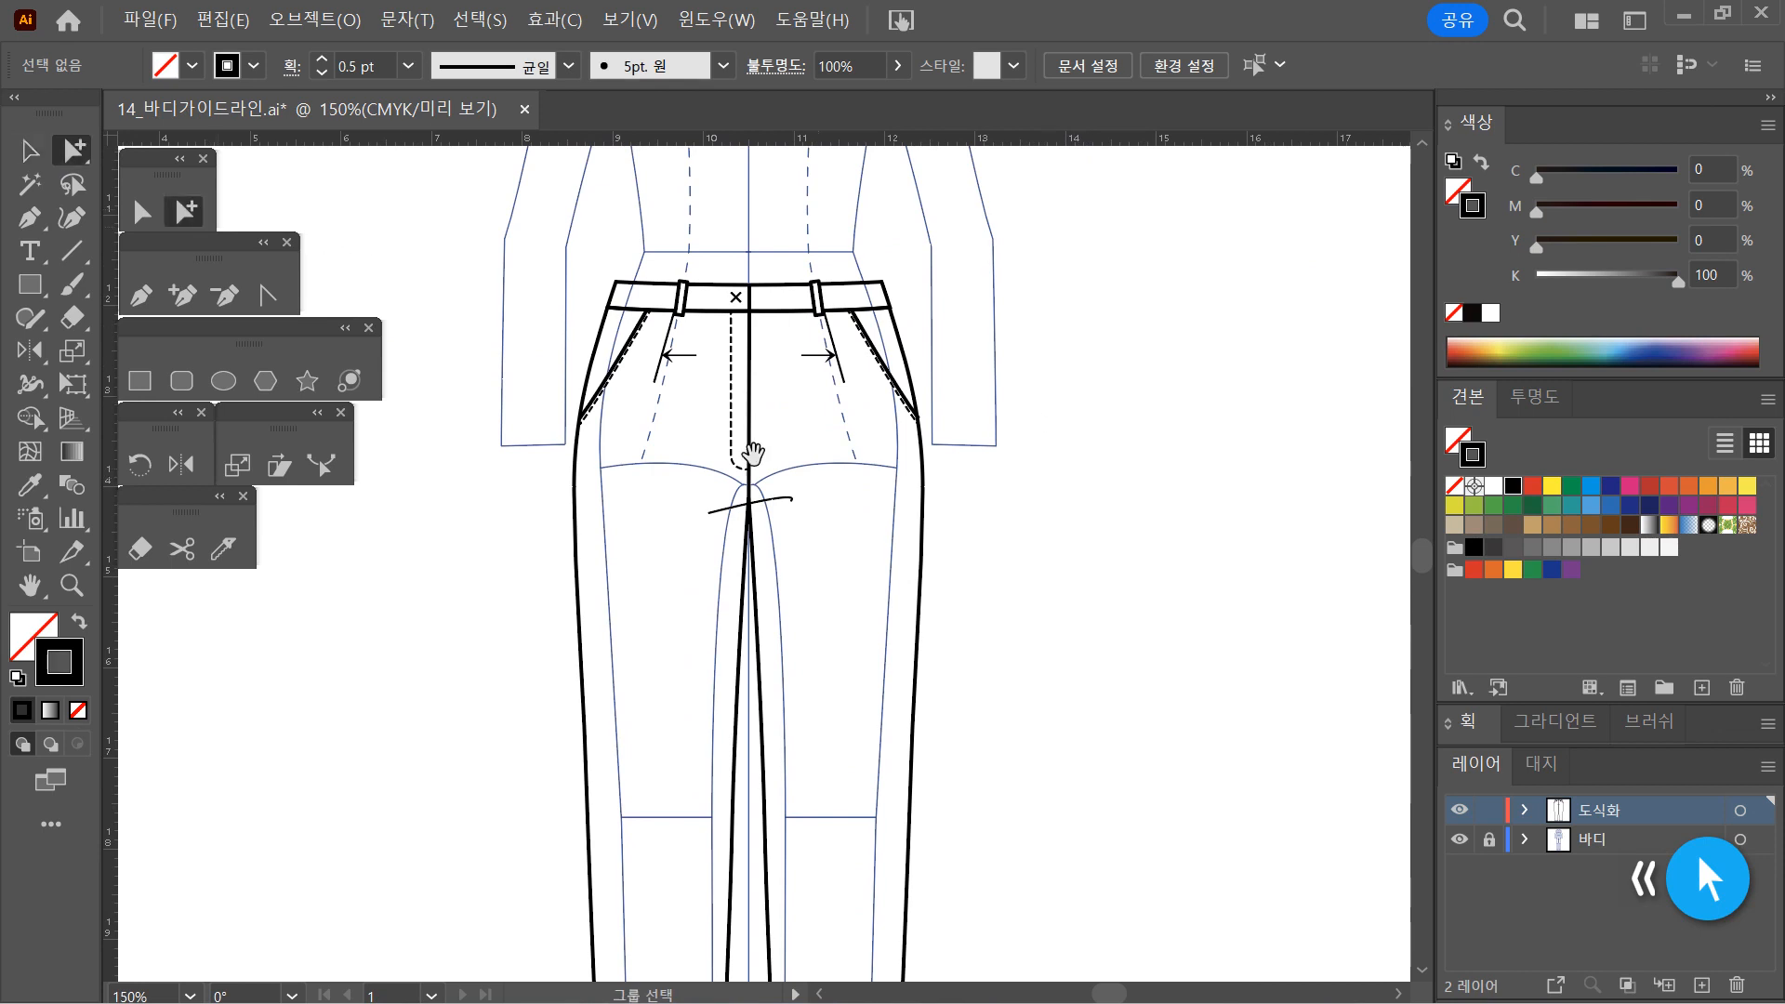
ctrl+click(750, 454)
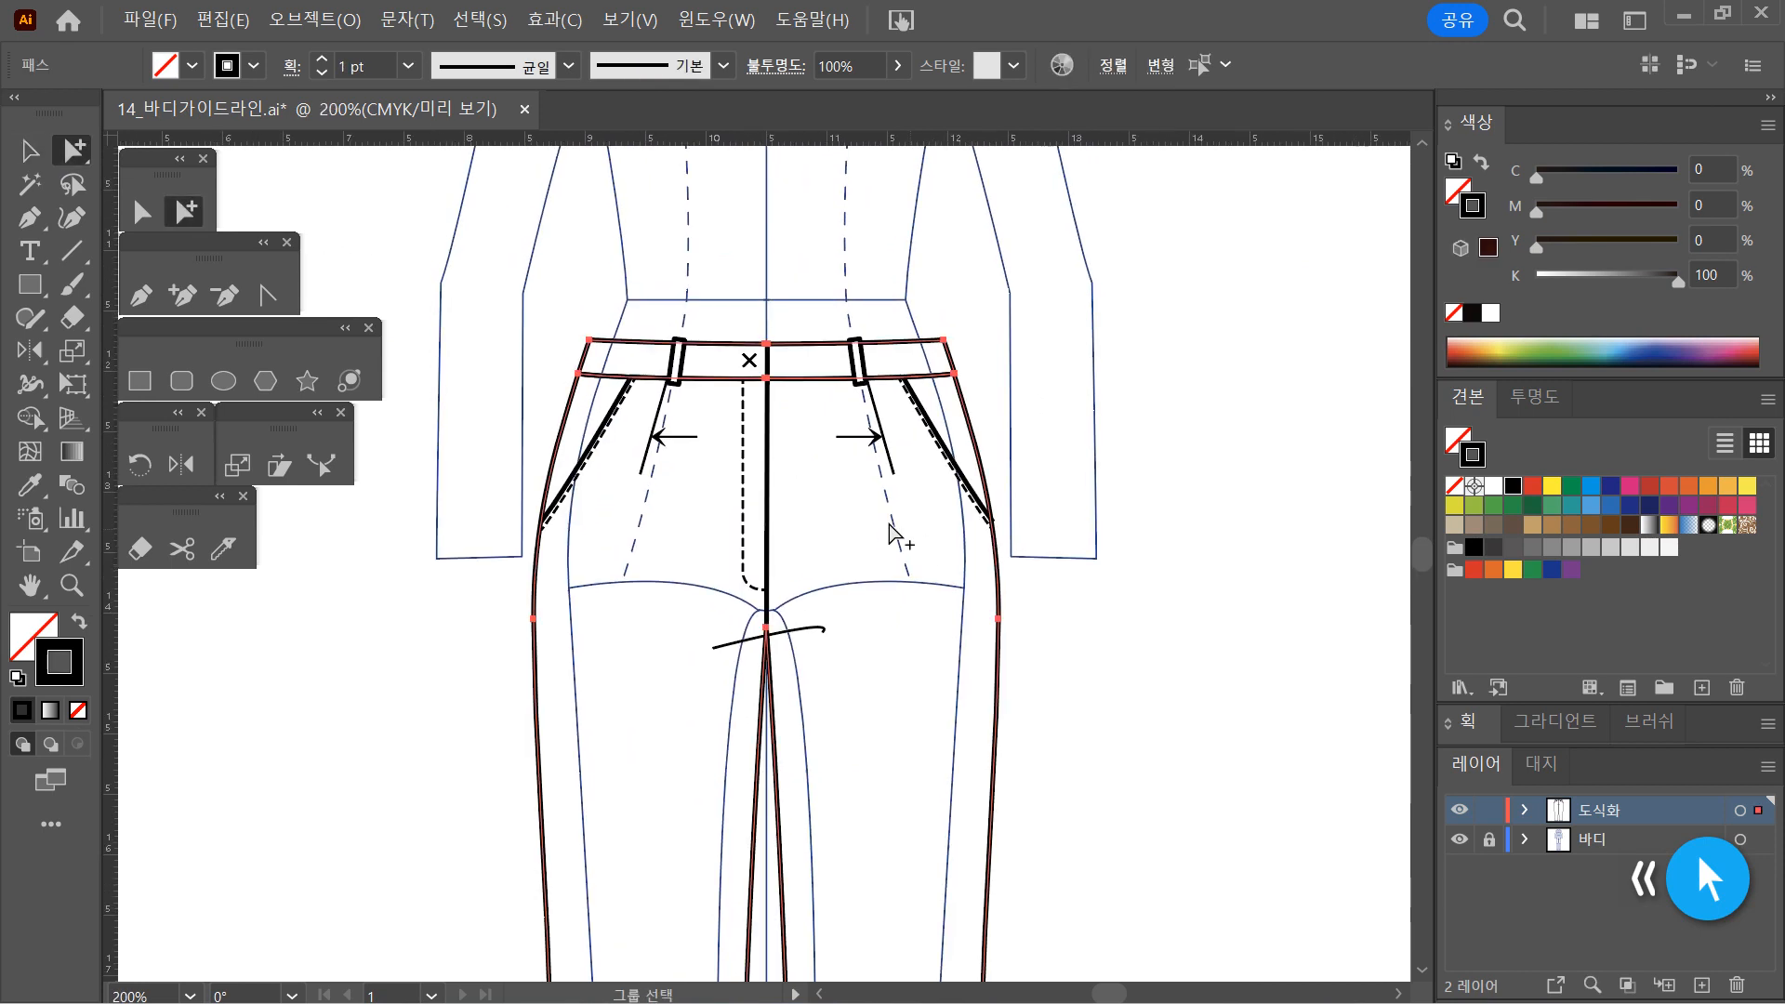
click(838, 542)
drag(796, 309, 823, 407)
click(1491, 312)
click(1179, 632)
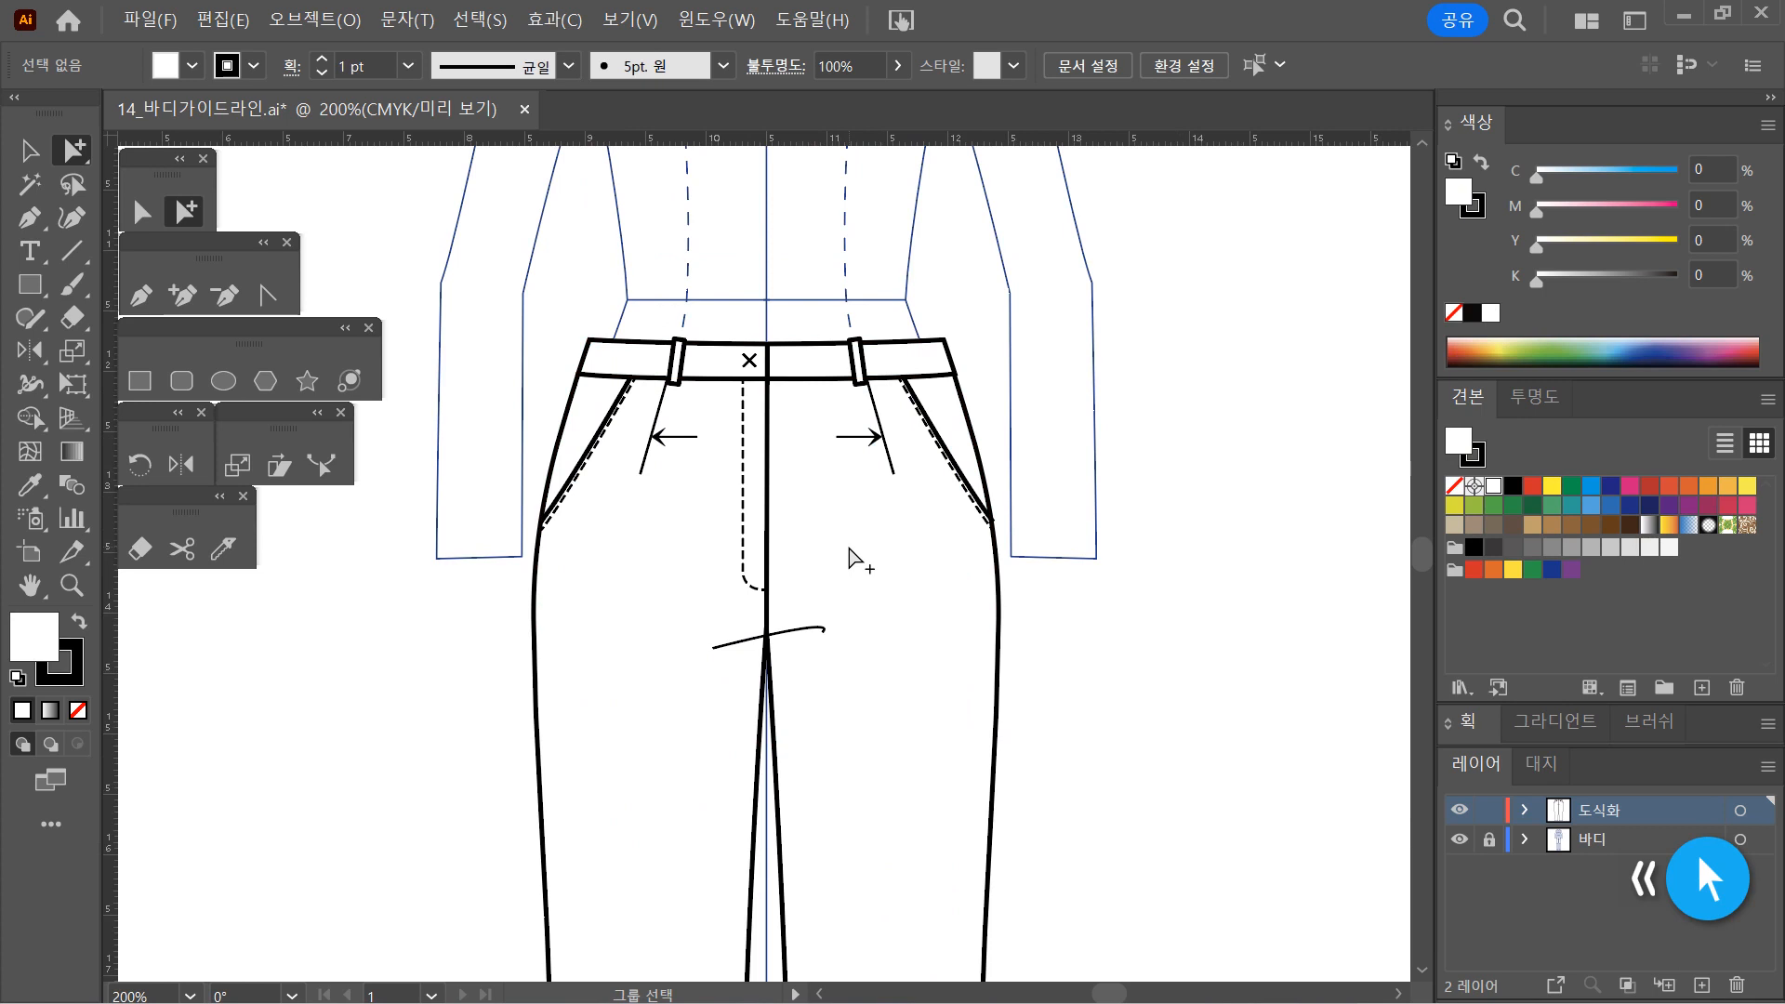
Pull the lower end of the right pocket line slightly inward so it stays within the side seam
click(143, 212)
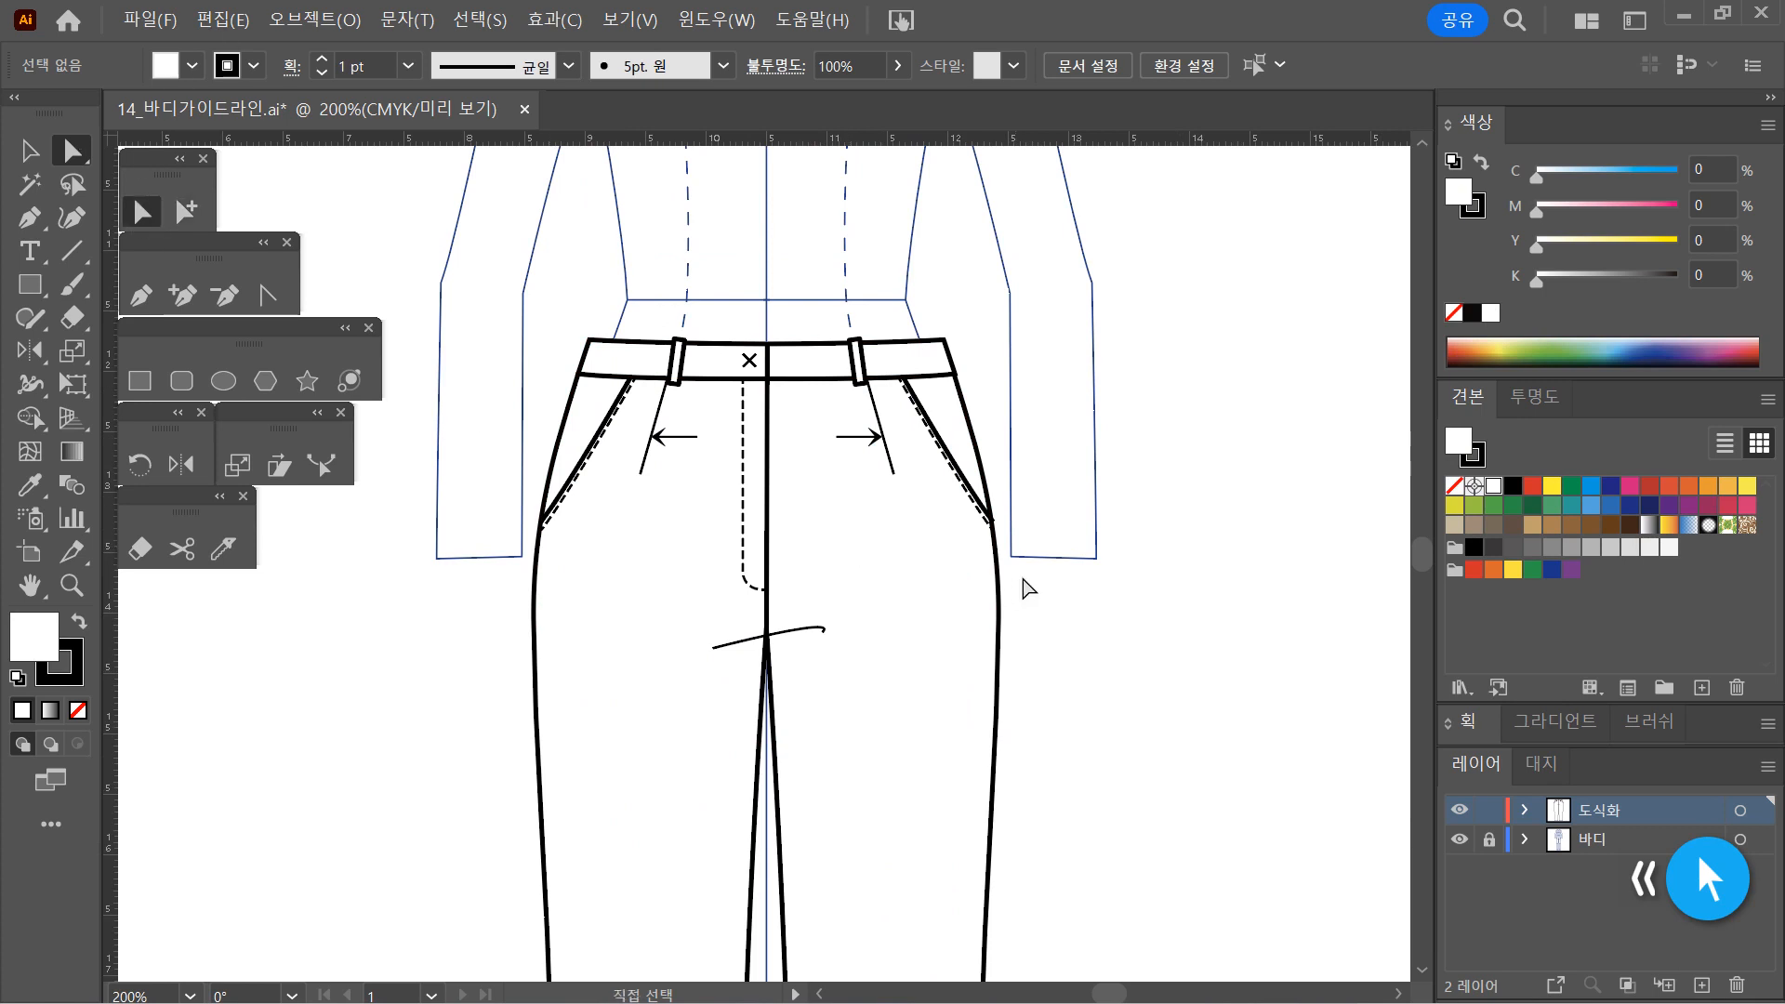
click(1014, 550)
click(770, 537)
click(712, 573)
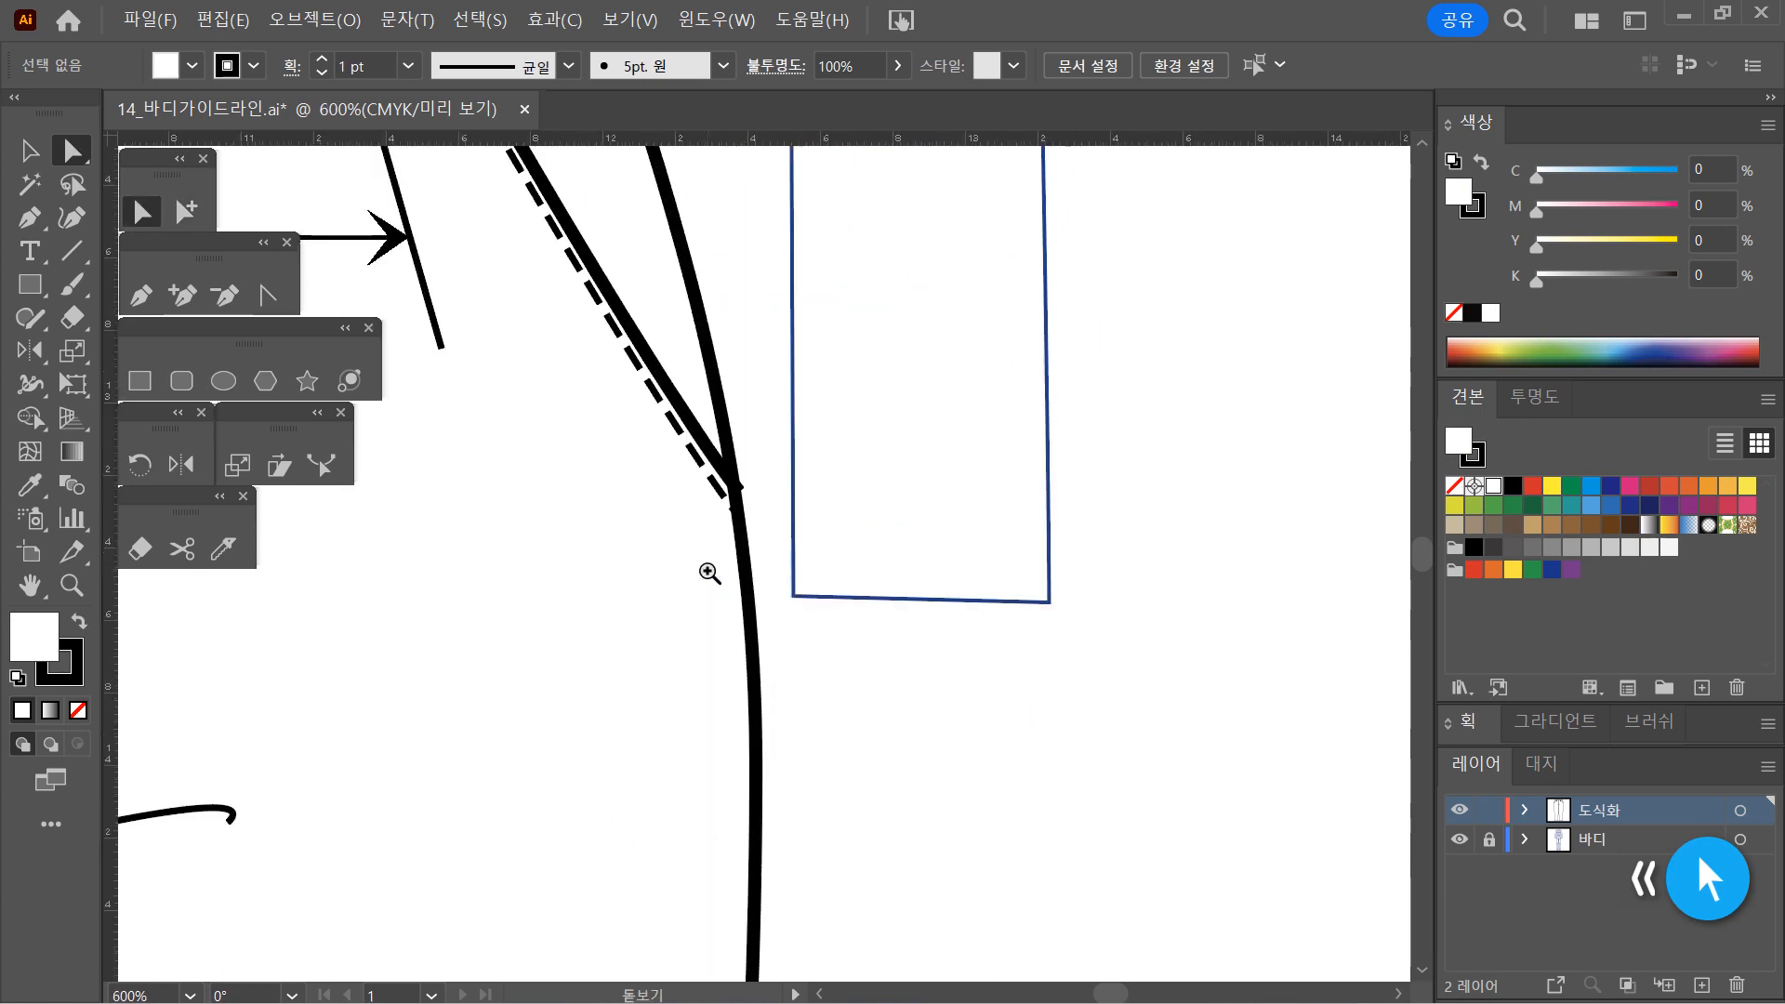
click(711, 574)
click(804, 449)
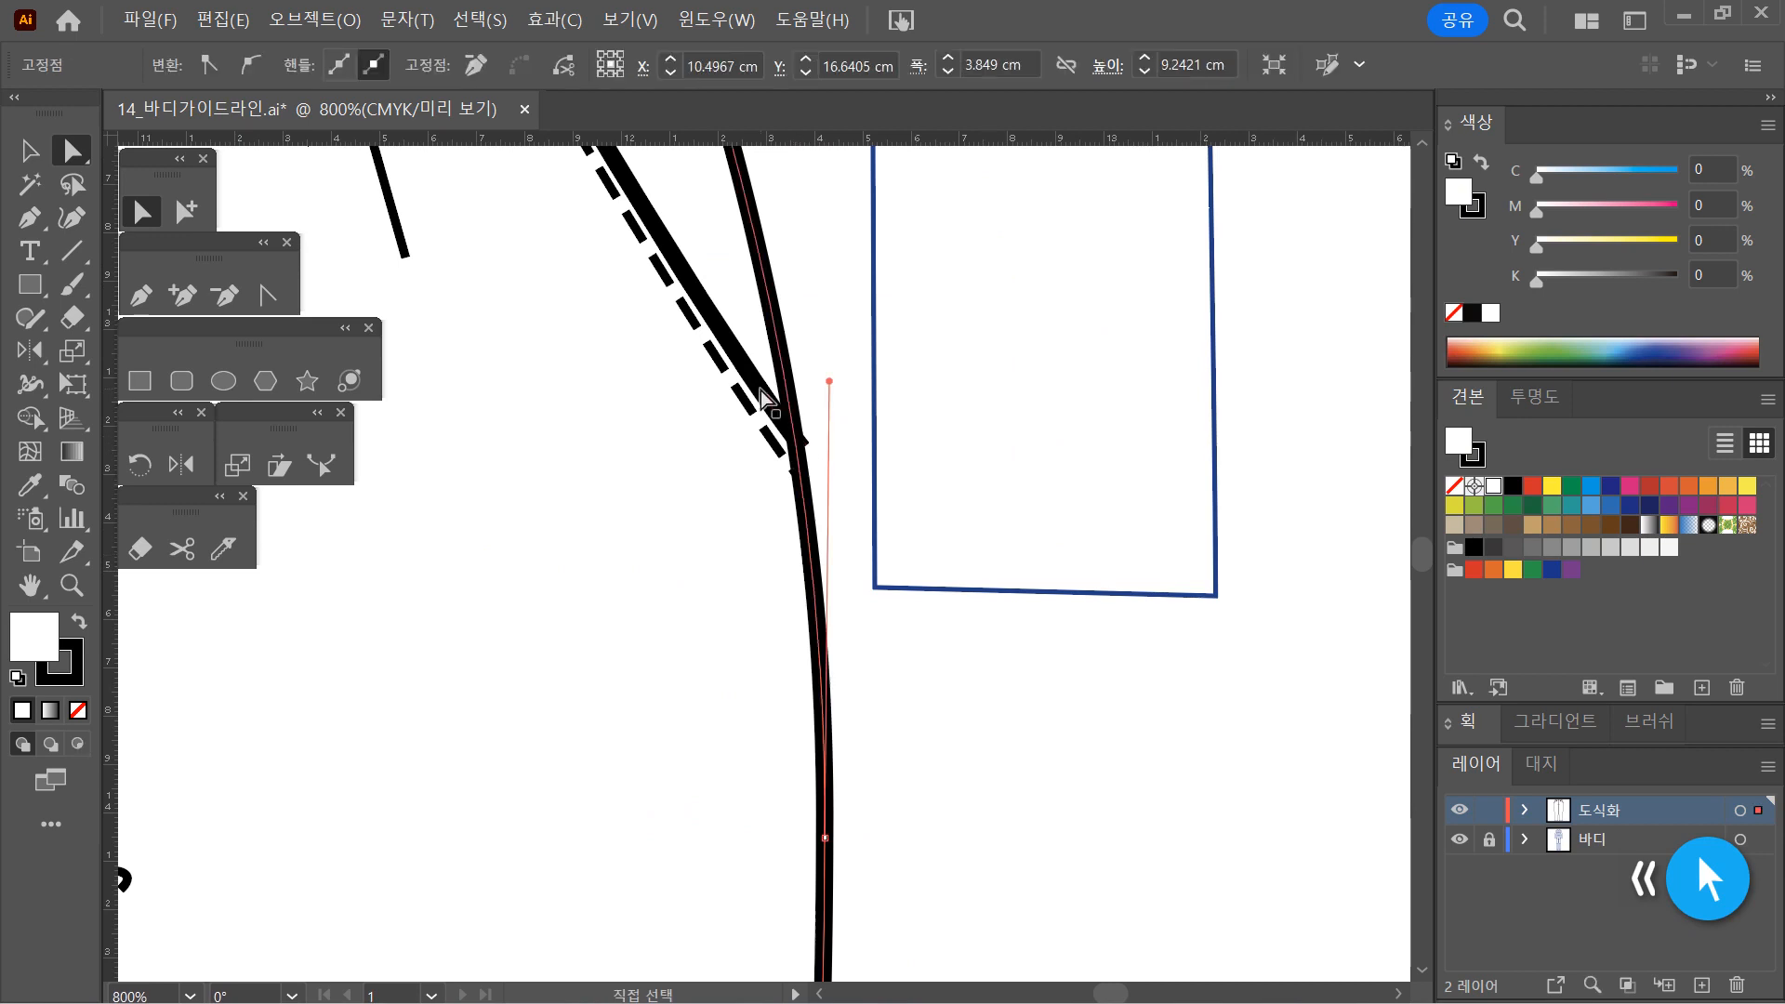
drag(803, 448, 795, 441)
click(839, 483)
Draw a stitch line with the Pen tool from the fly stitching's lower end down beside the centre-front line to the crotch point
ctrl+alt+click(752, 484)
ctrl+alt+click(668, 570)
ctrl+alt+click(671, 576)
ctrl+alt+click(670, 578)
ctrl+alt+click(703, 667)
key(v)
ctrl+click(776, 641)
ctrl+click(751, 528)
ctrl+click(746, 500)
drag(832, 513, 849, 610)
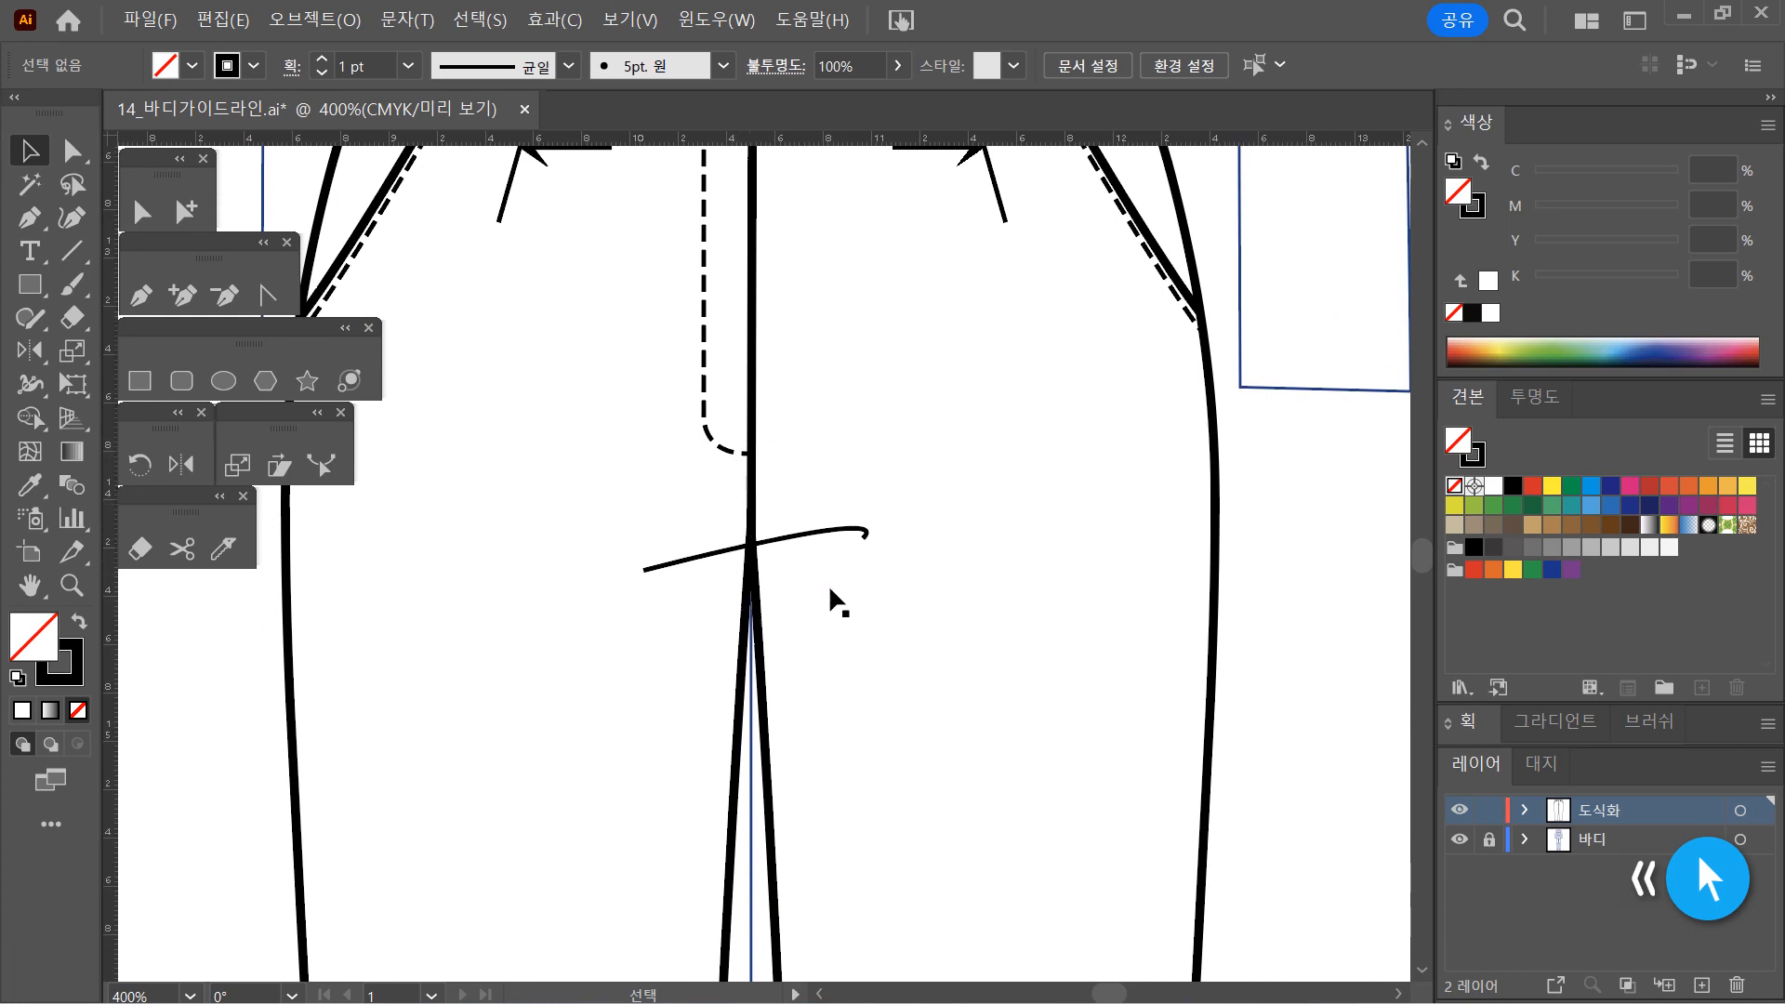
click(141, 295)
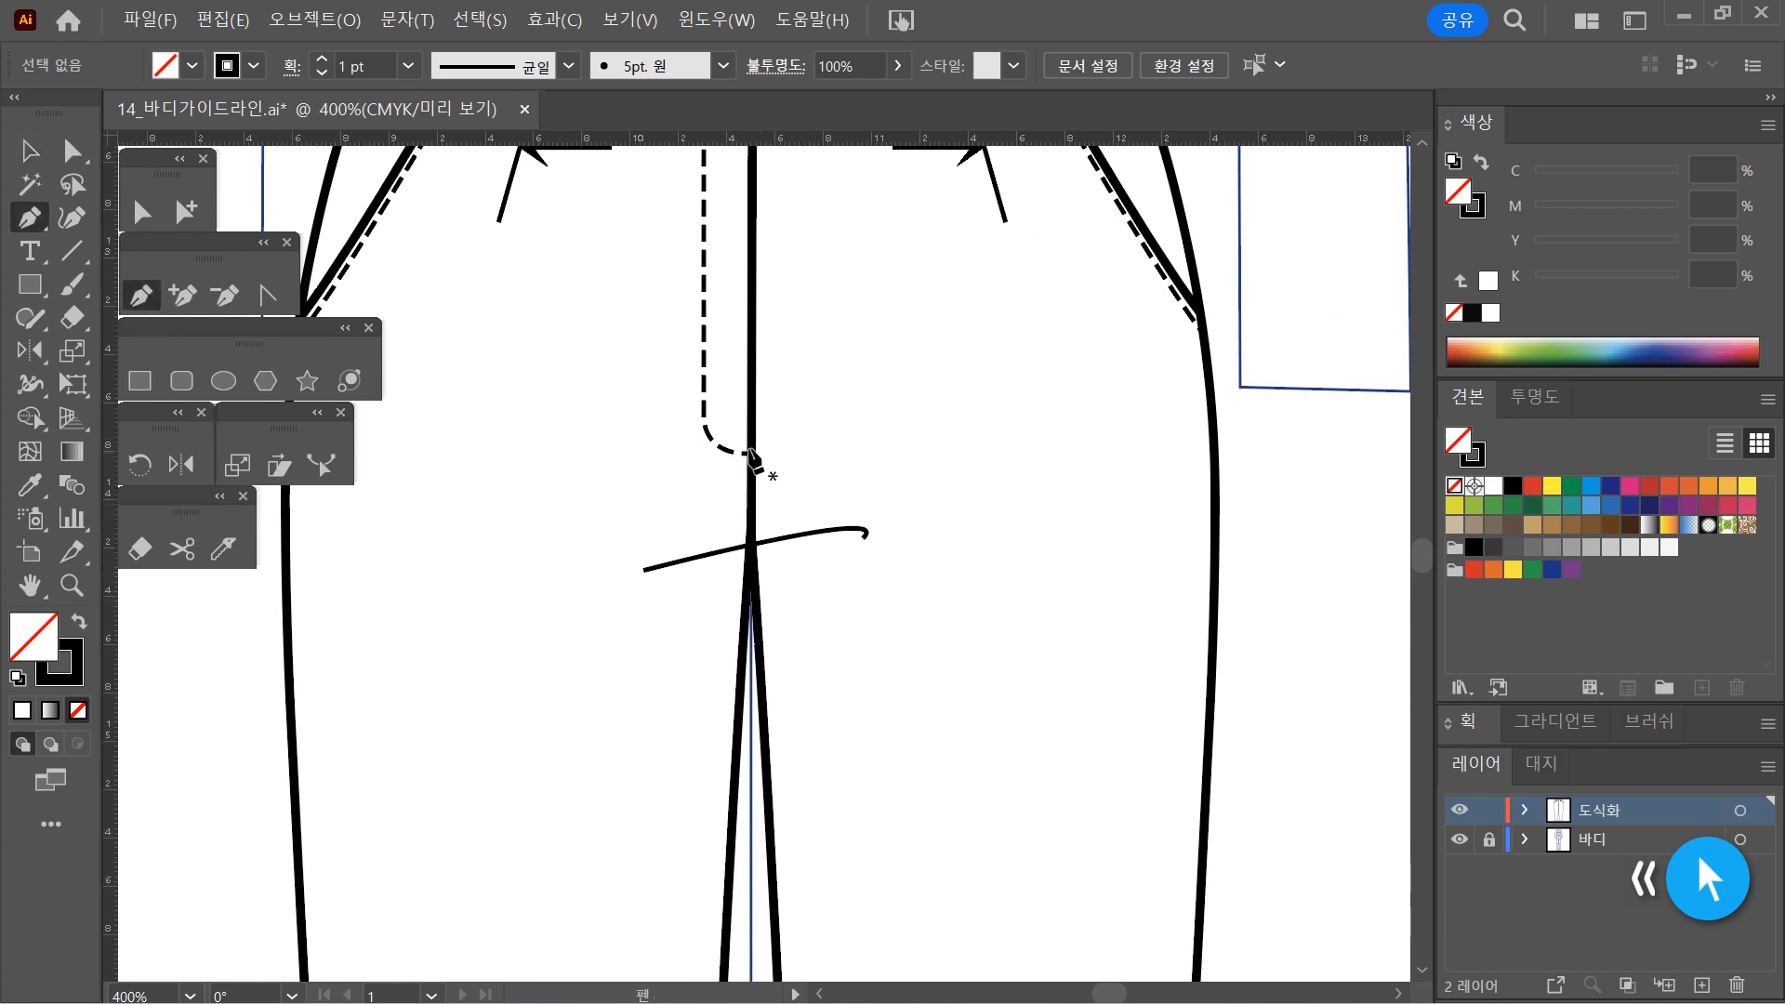
click(739, 453)
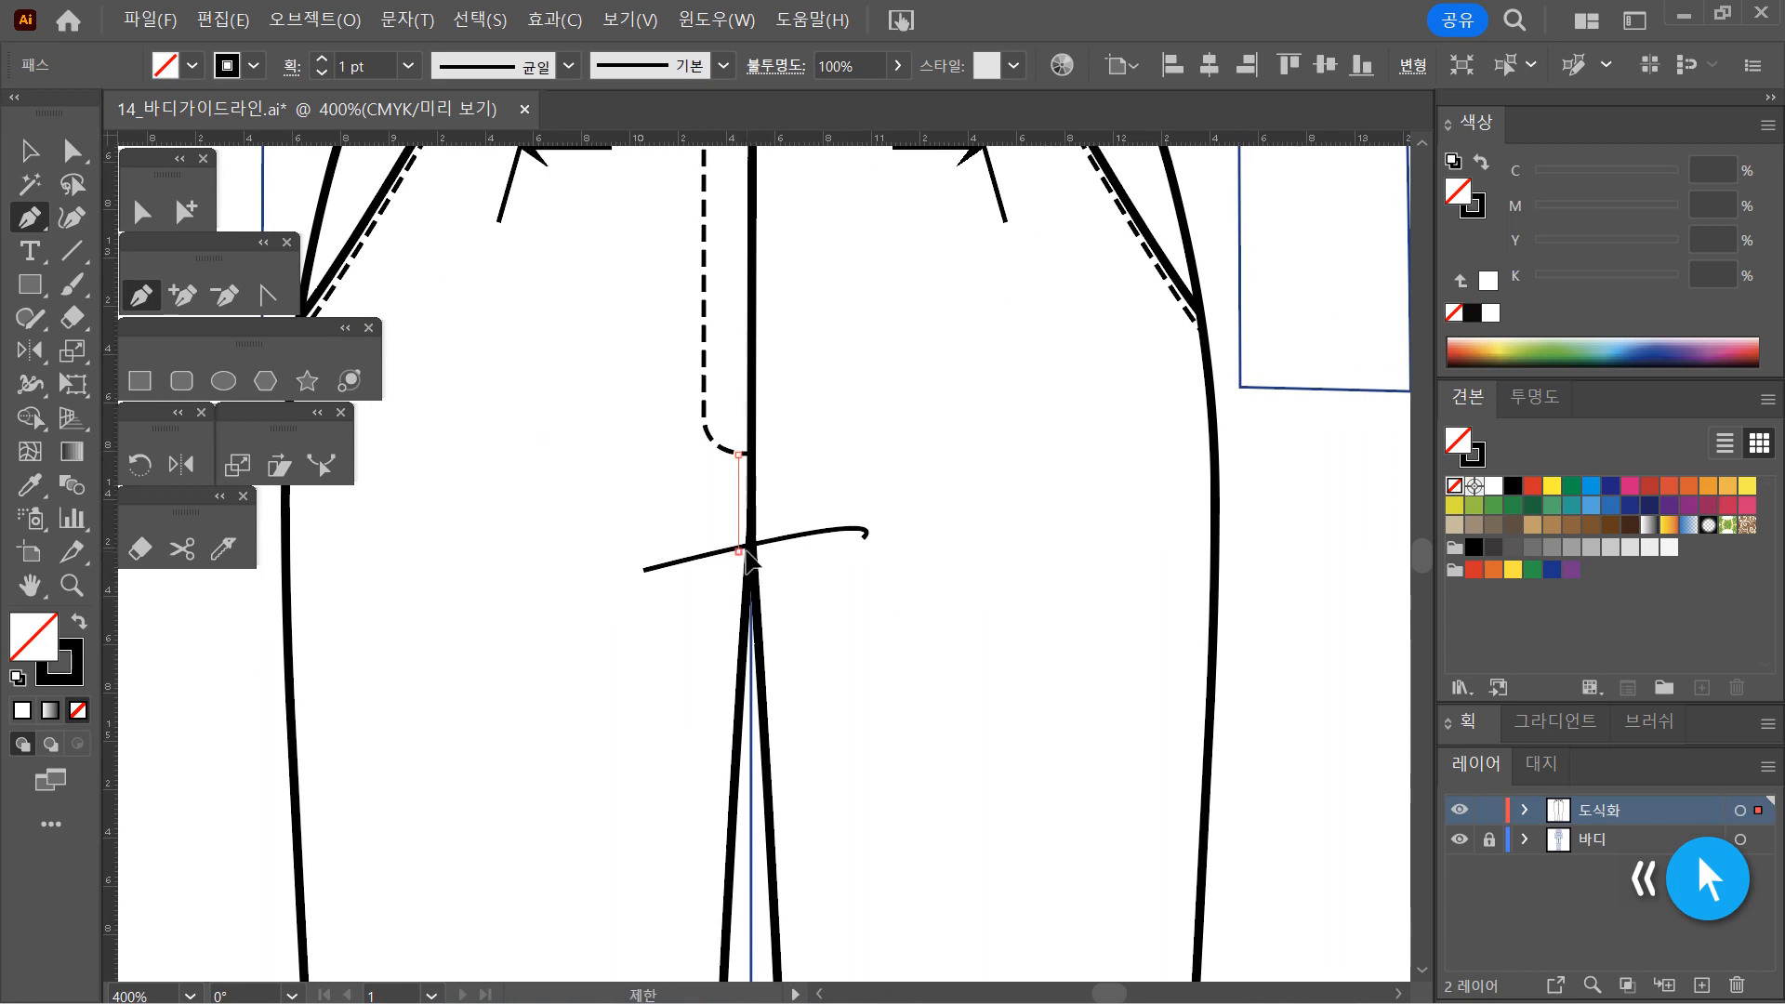
drag(739, 550, 508, 690)
click(740, 549)
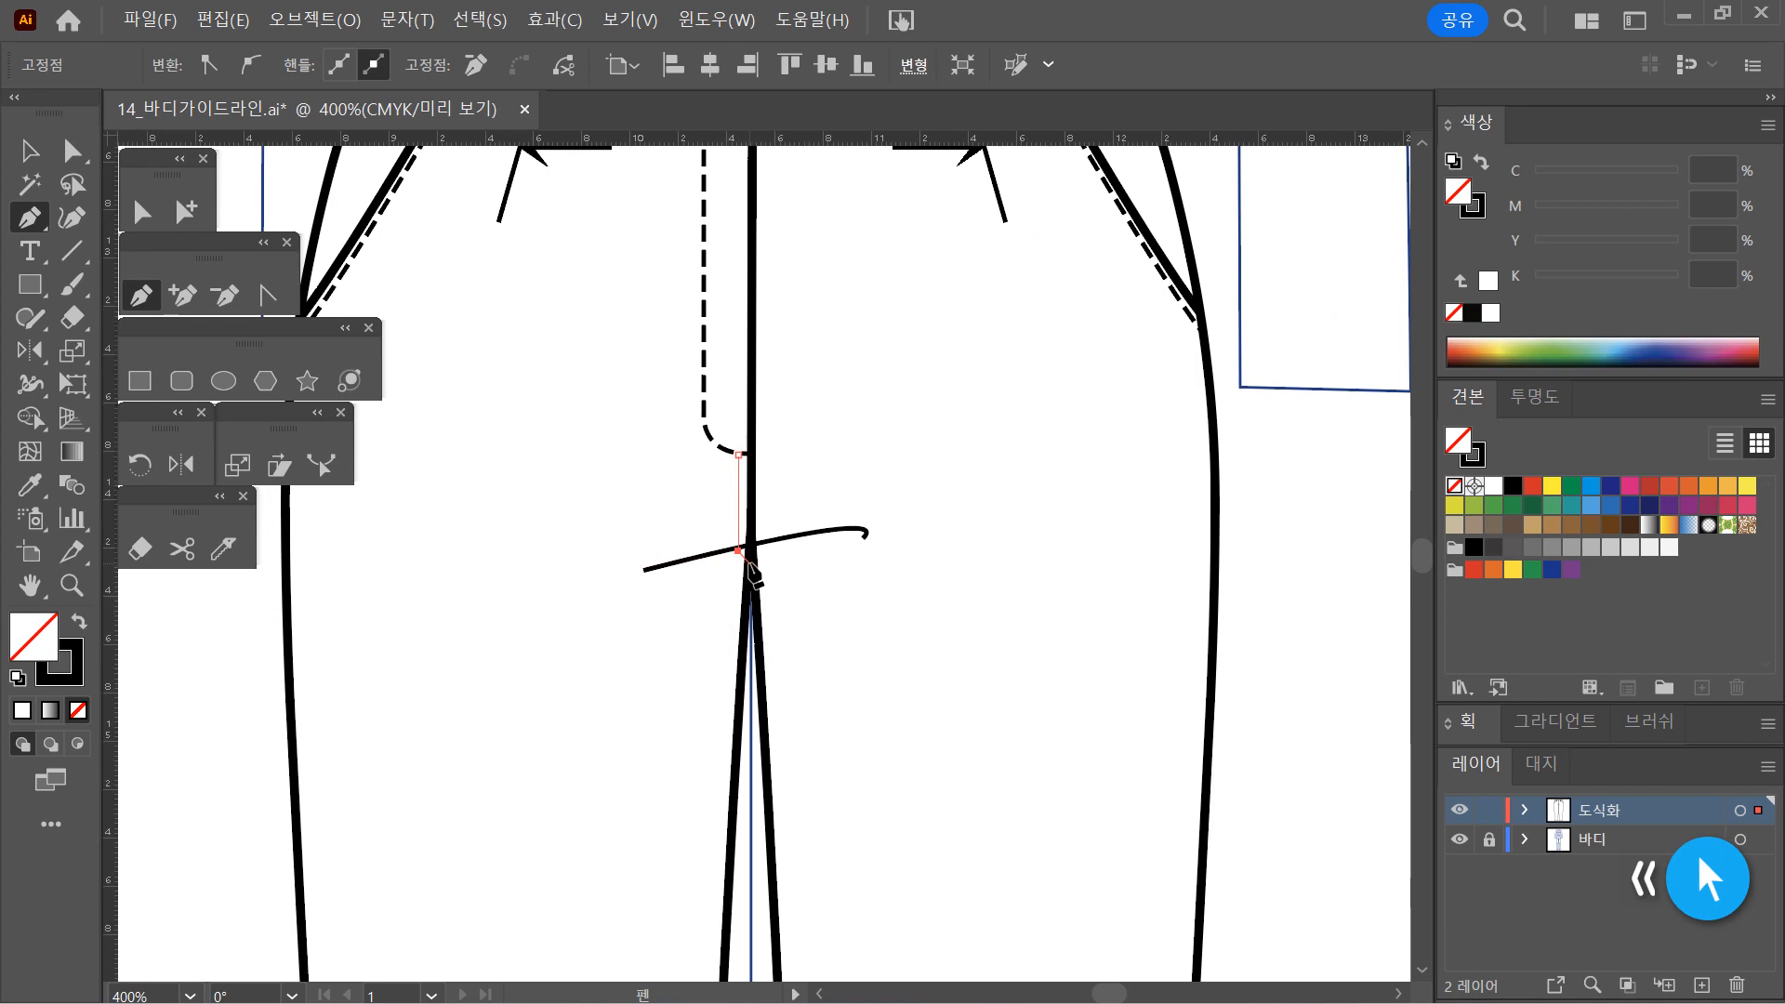
click(750, 563)
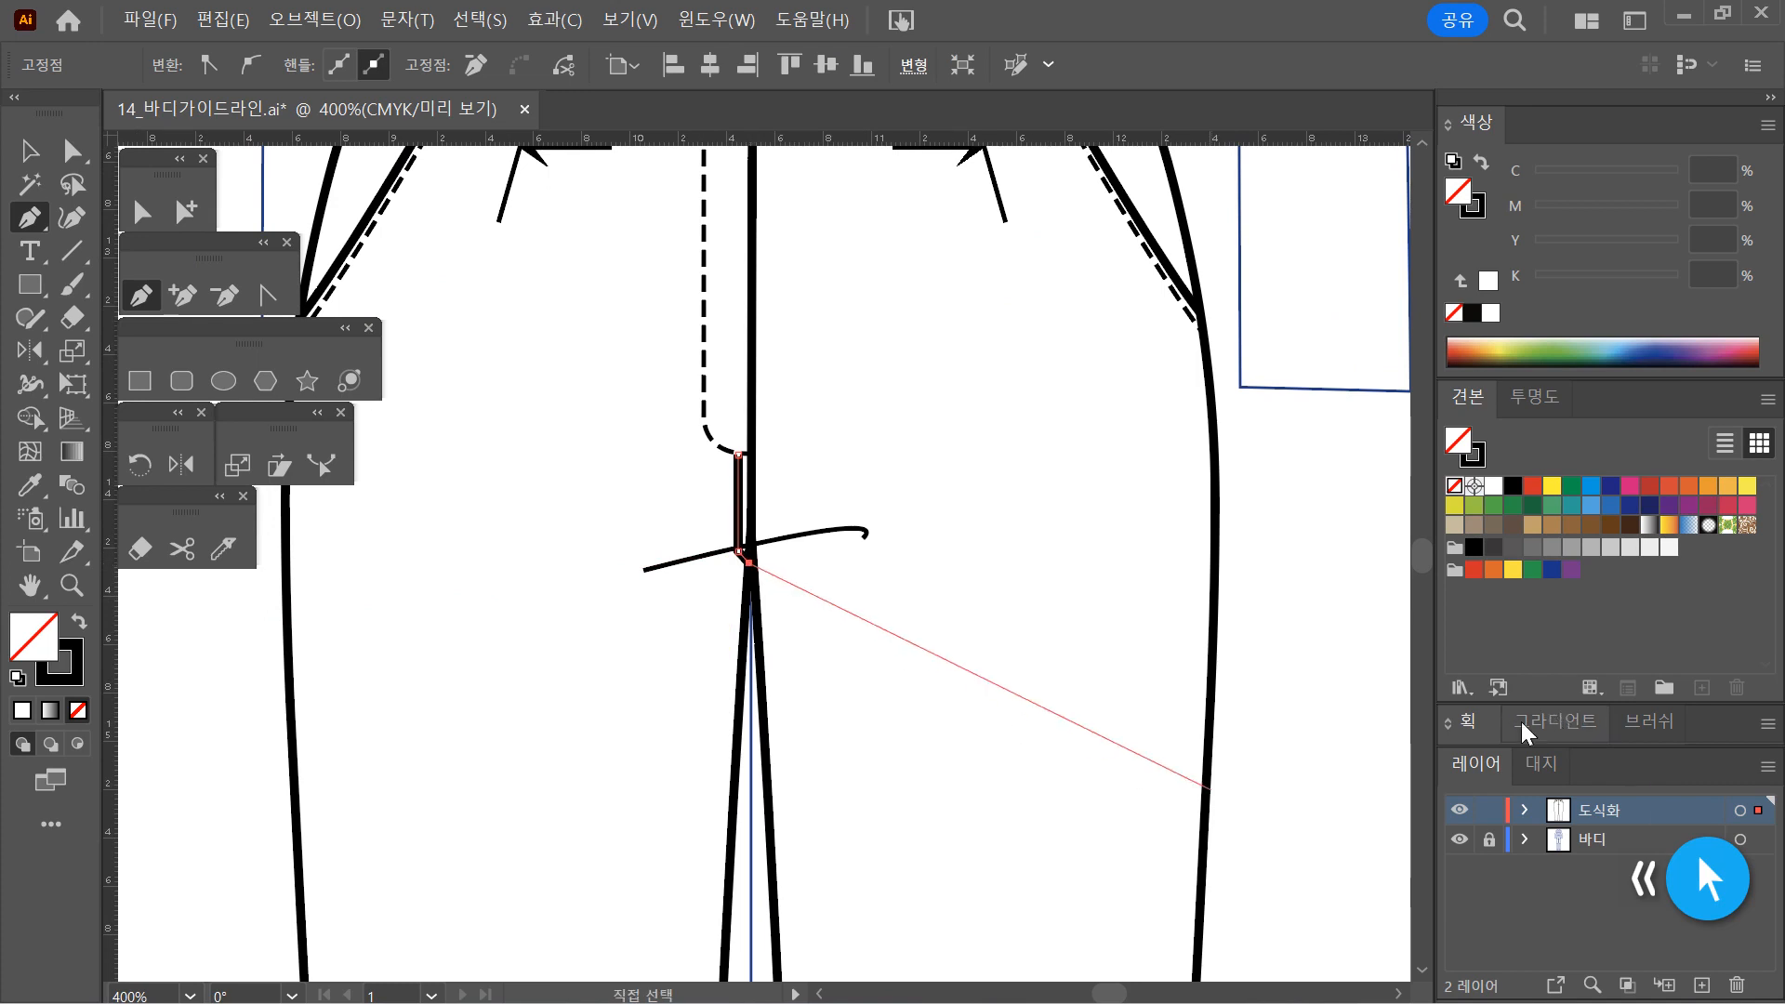
Give the new crotch stitch line a 0.5 pt dashed stroke with 2 pt dashes and 1 pt gaps
click(1467, 722)
click(1608, 714)
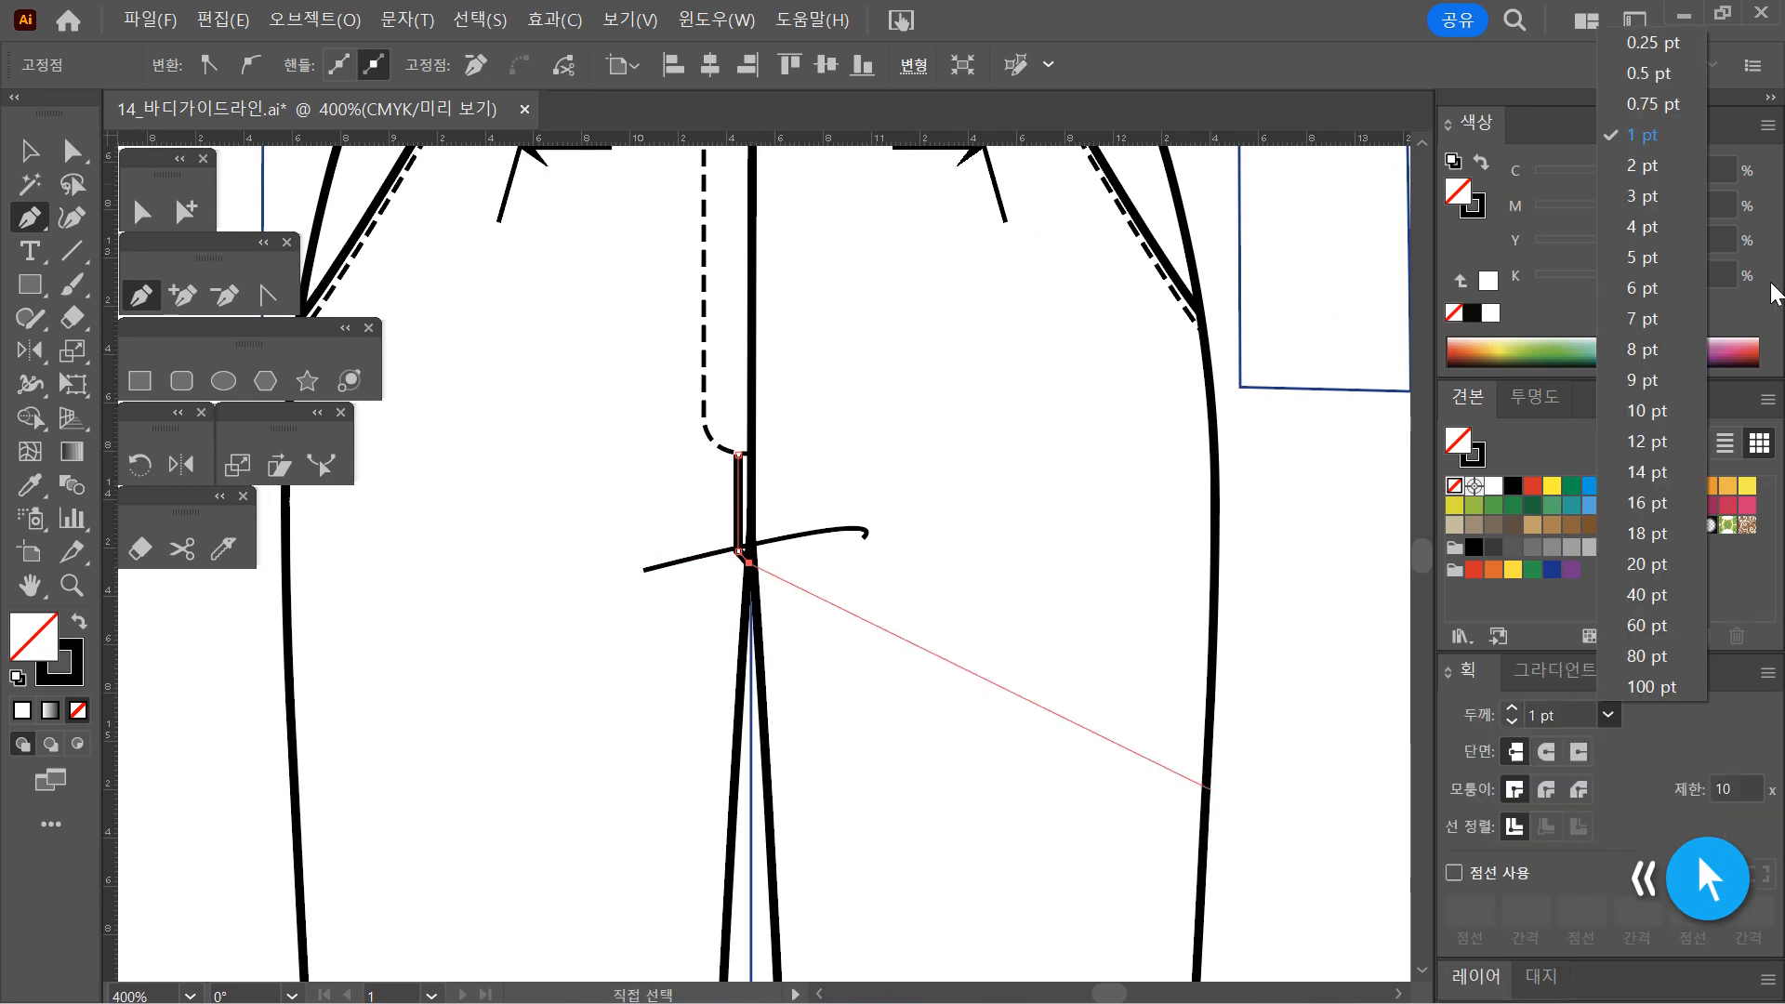
click(1663, 77)
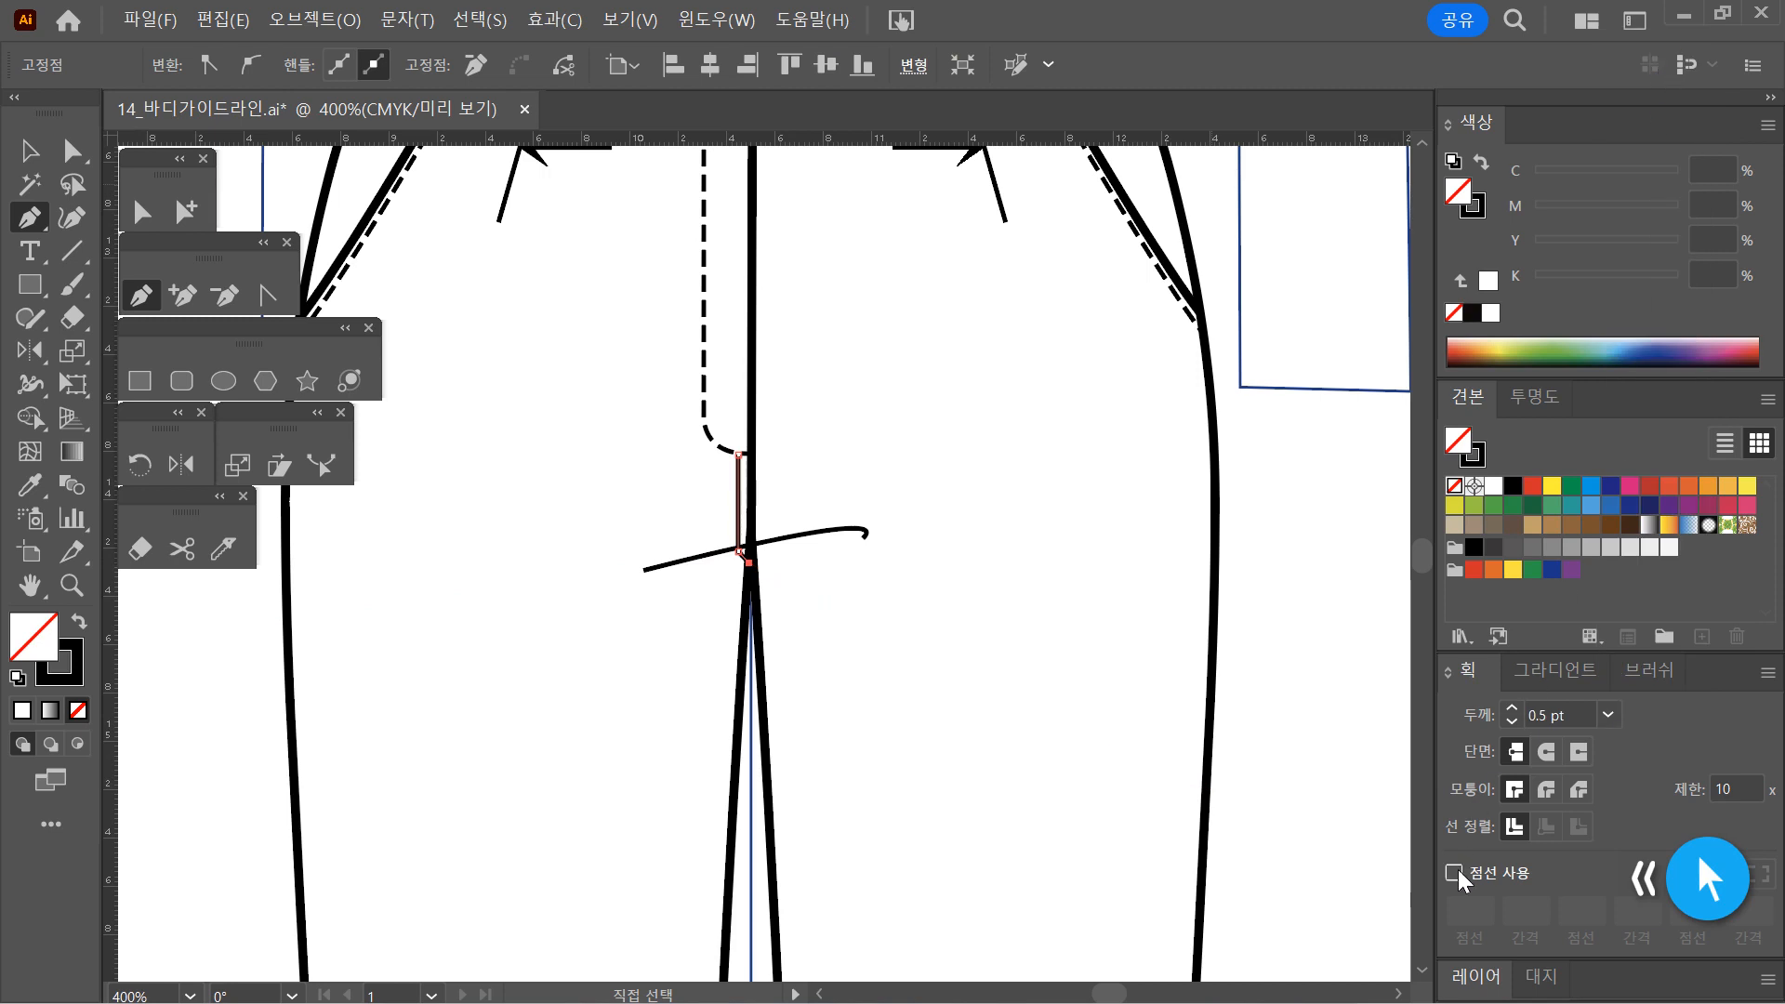
click(1454, 872)
click(30, 151)
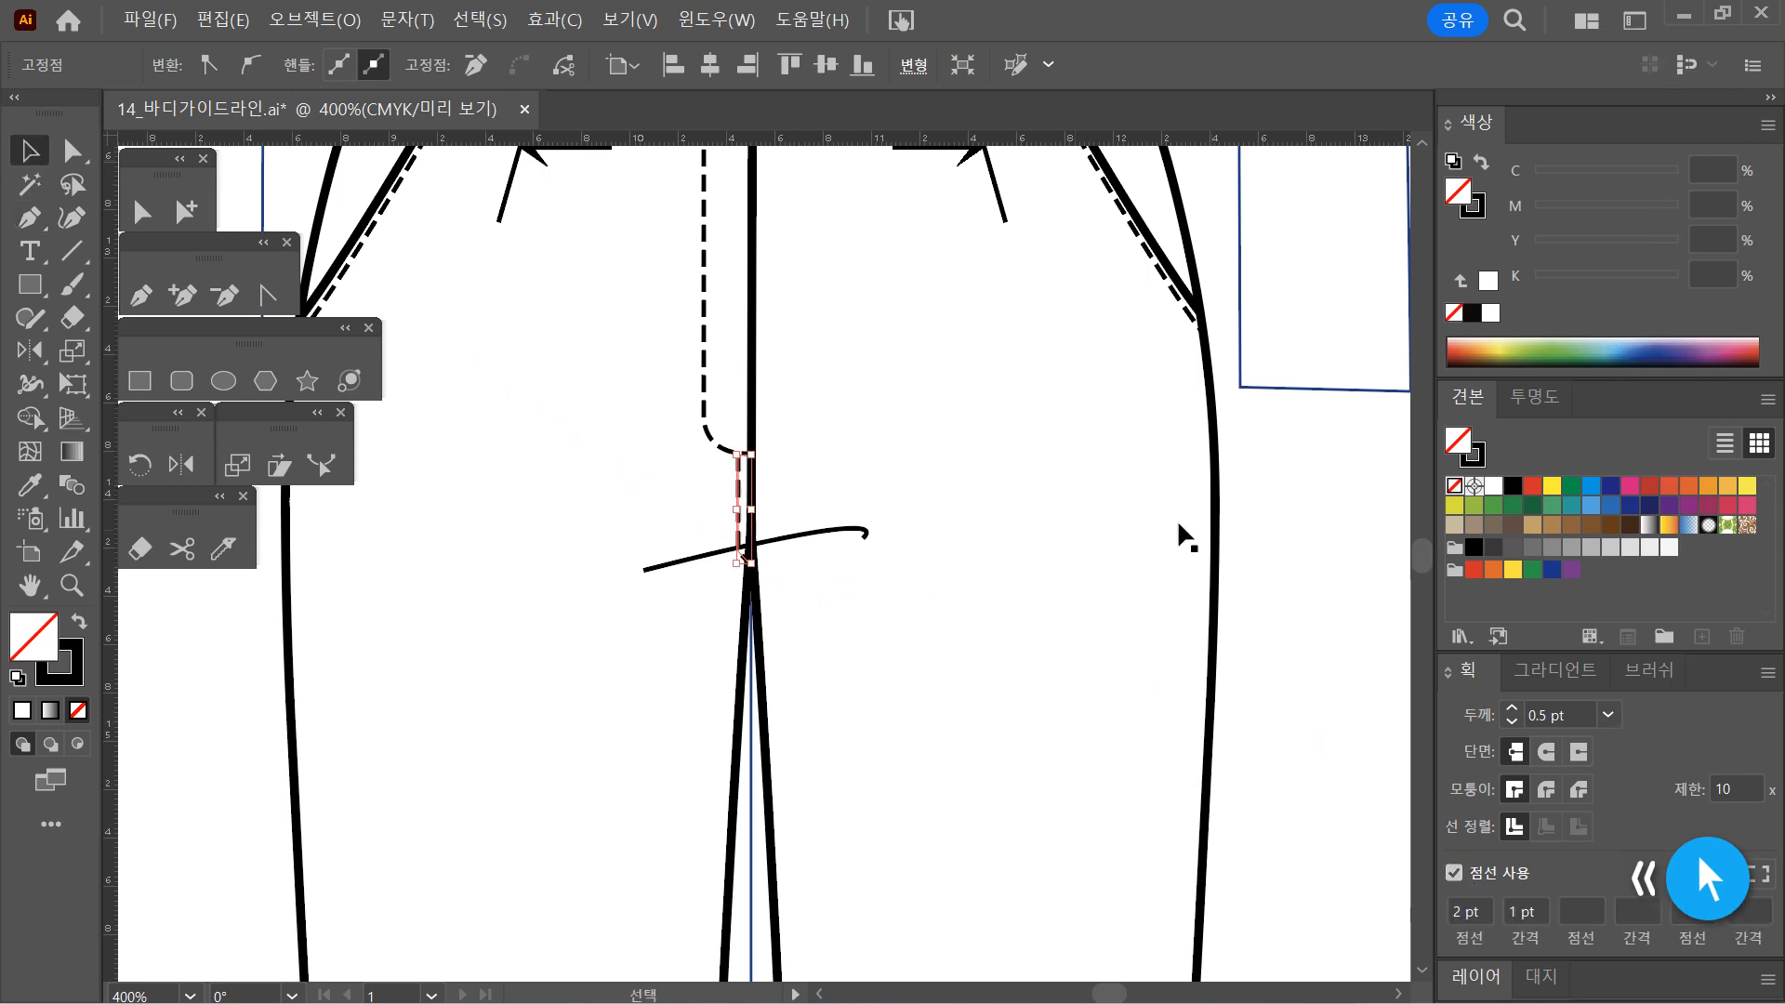
click(963, 613)
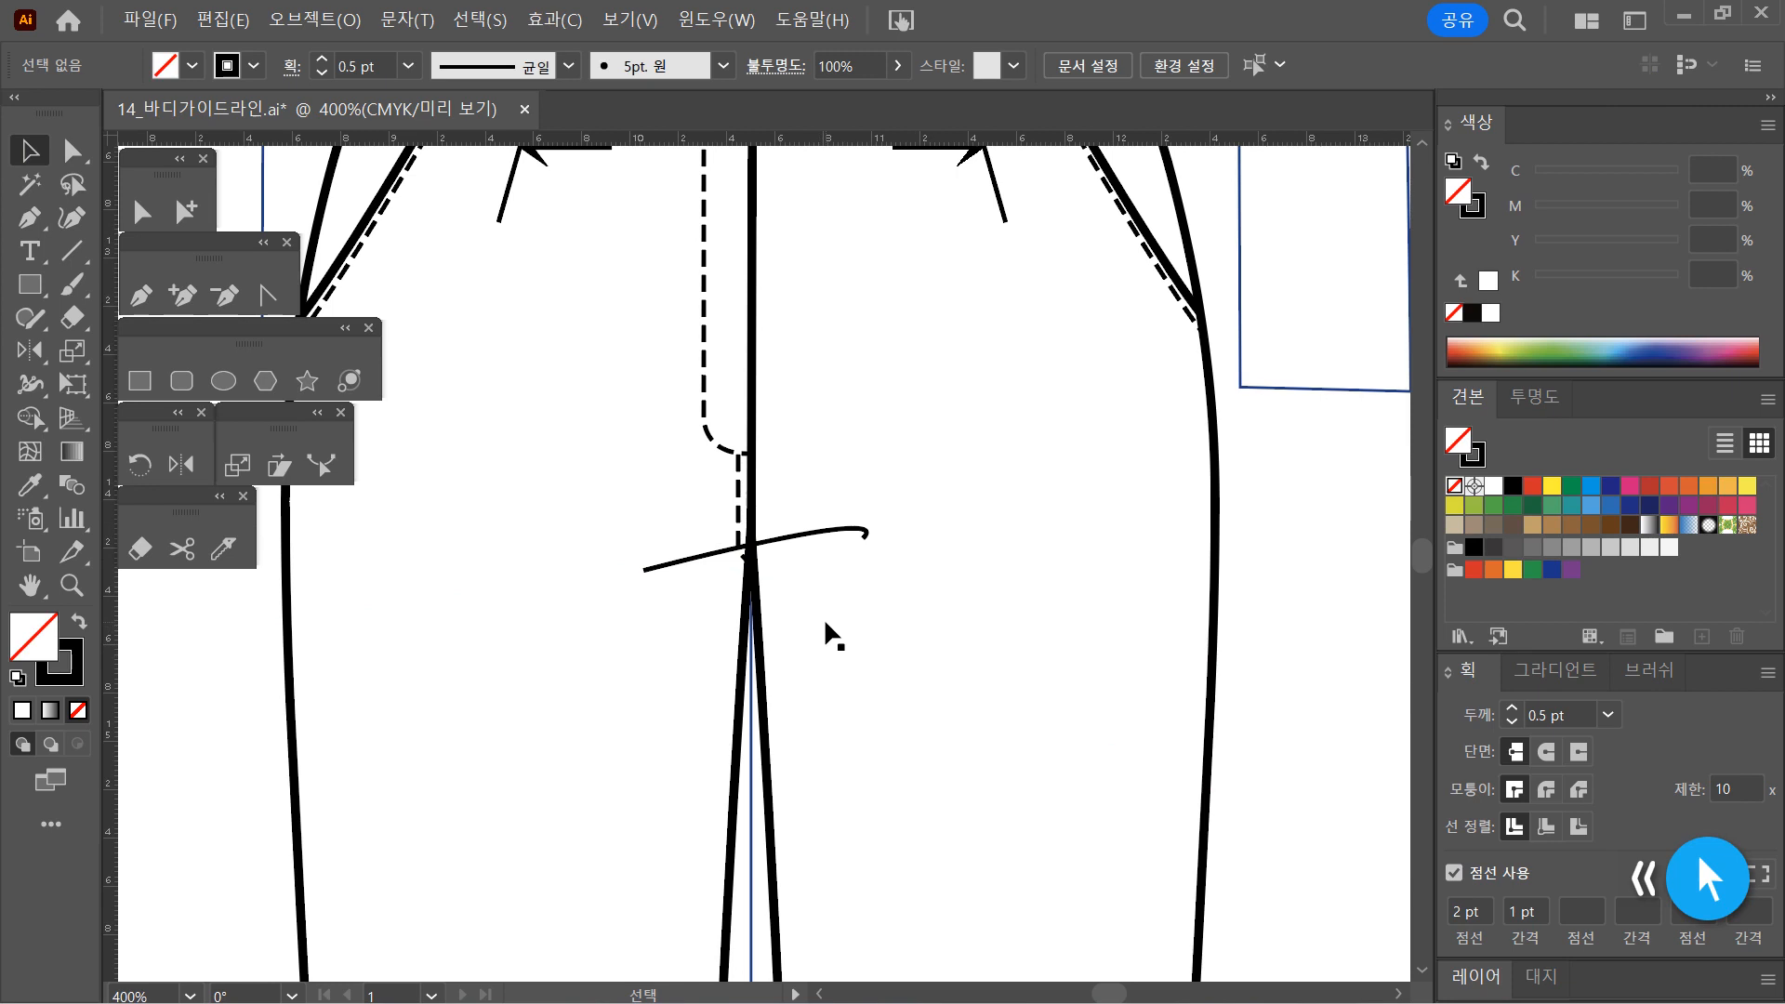
Move the dashed crotch stitch line slightly closer to the centre-front line
scroll(826, 627, up, 1)
ctrl+click(765, 553)
ctrl+click(764, 552)
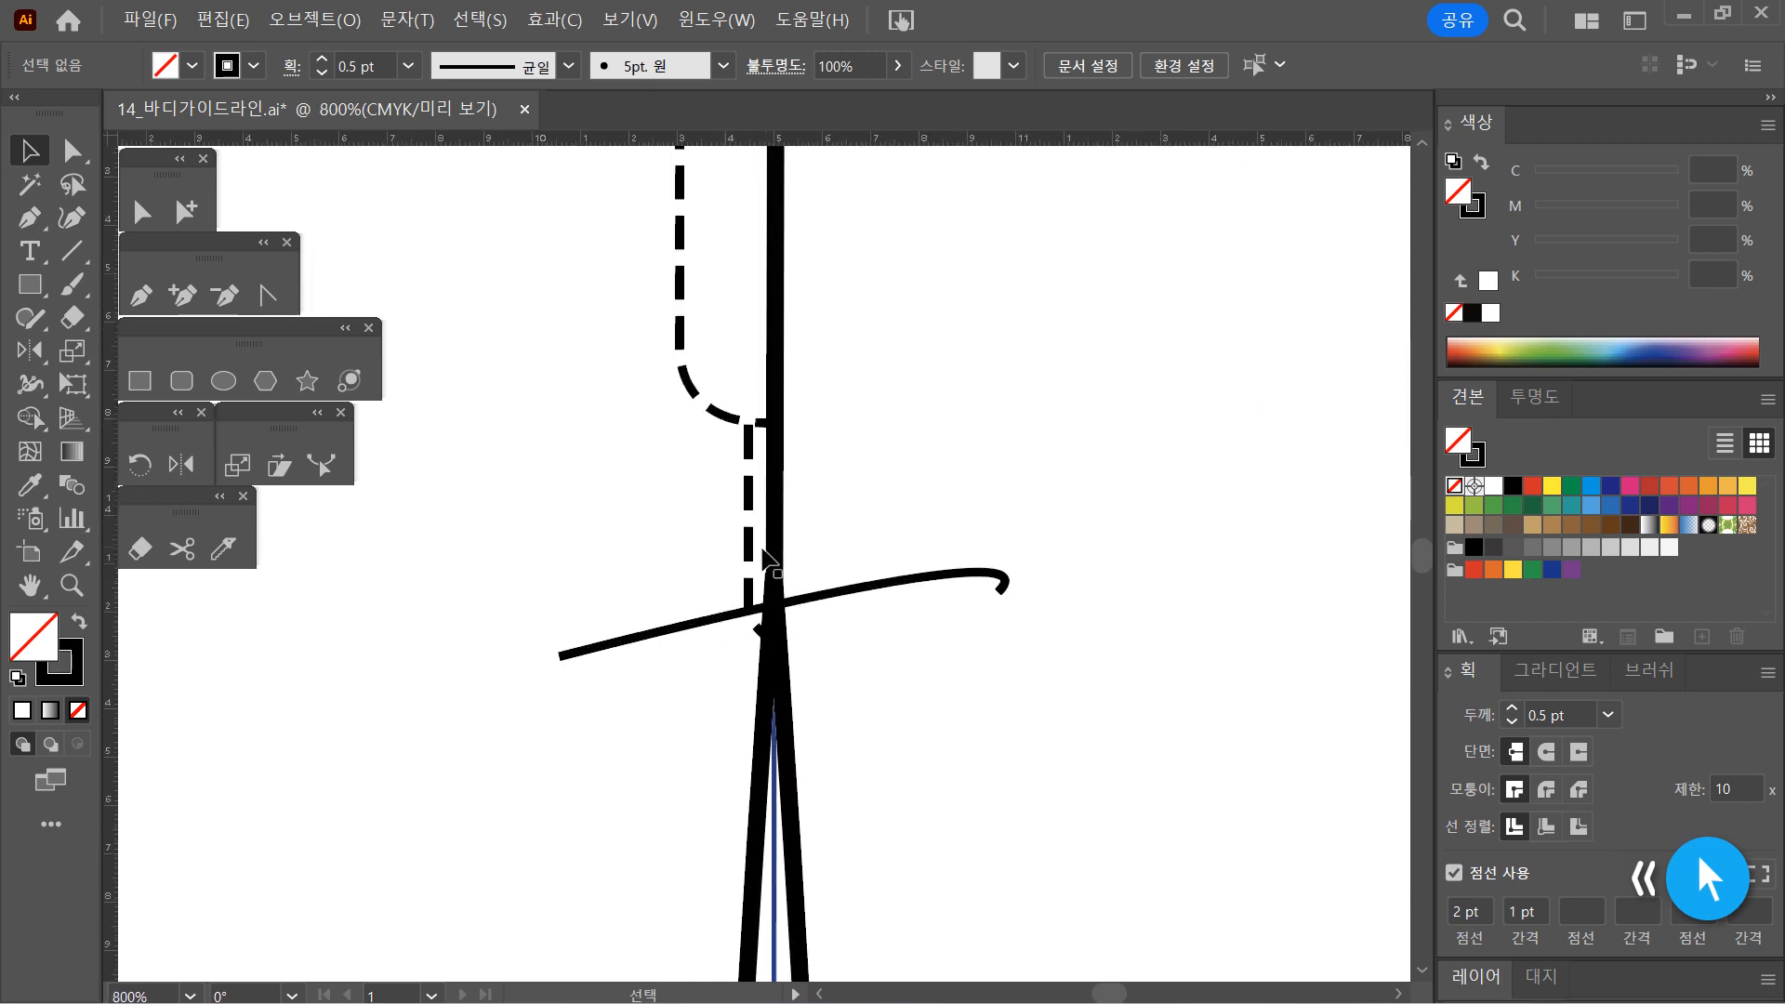
drag(751, 556, 757, 556)
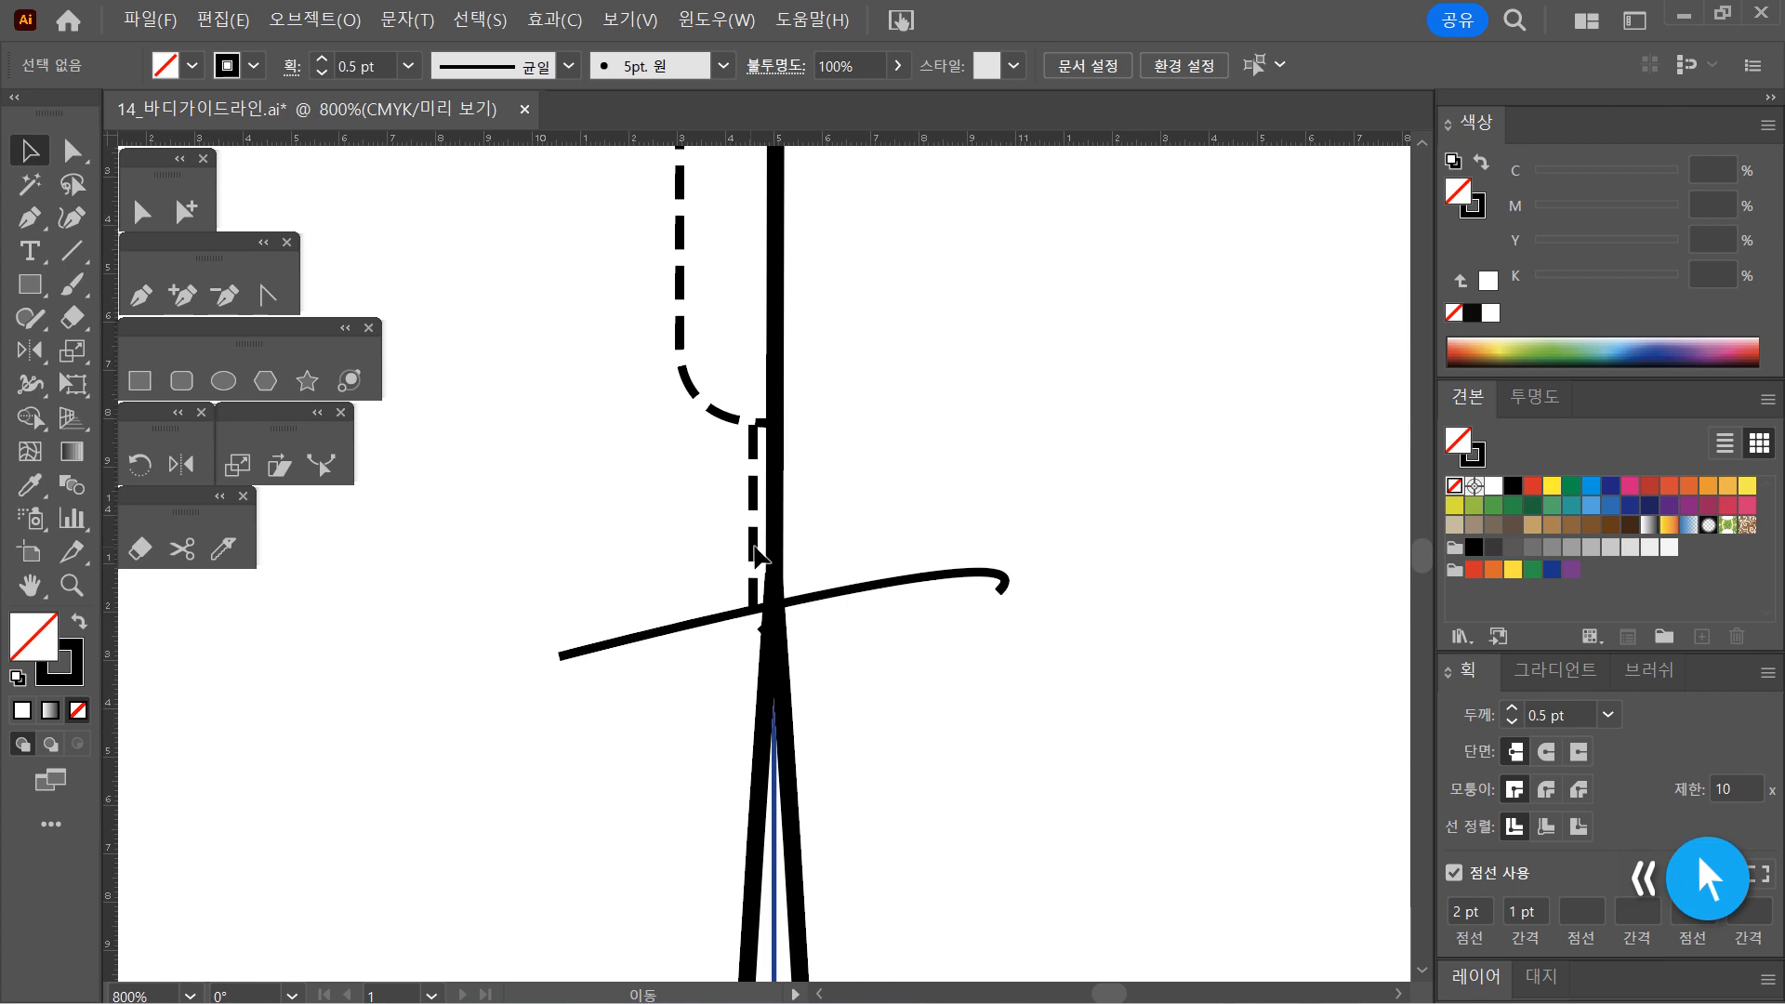
click(757, 556)
Group the dashed crotch stitch line together with the rest of the trousers flat
key(ctrl+a)
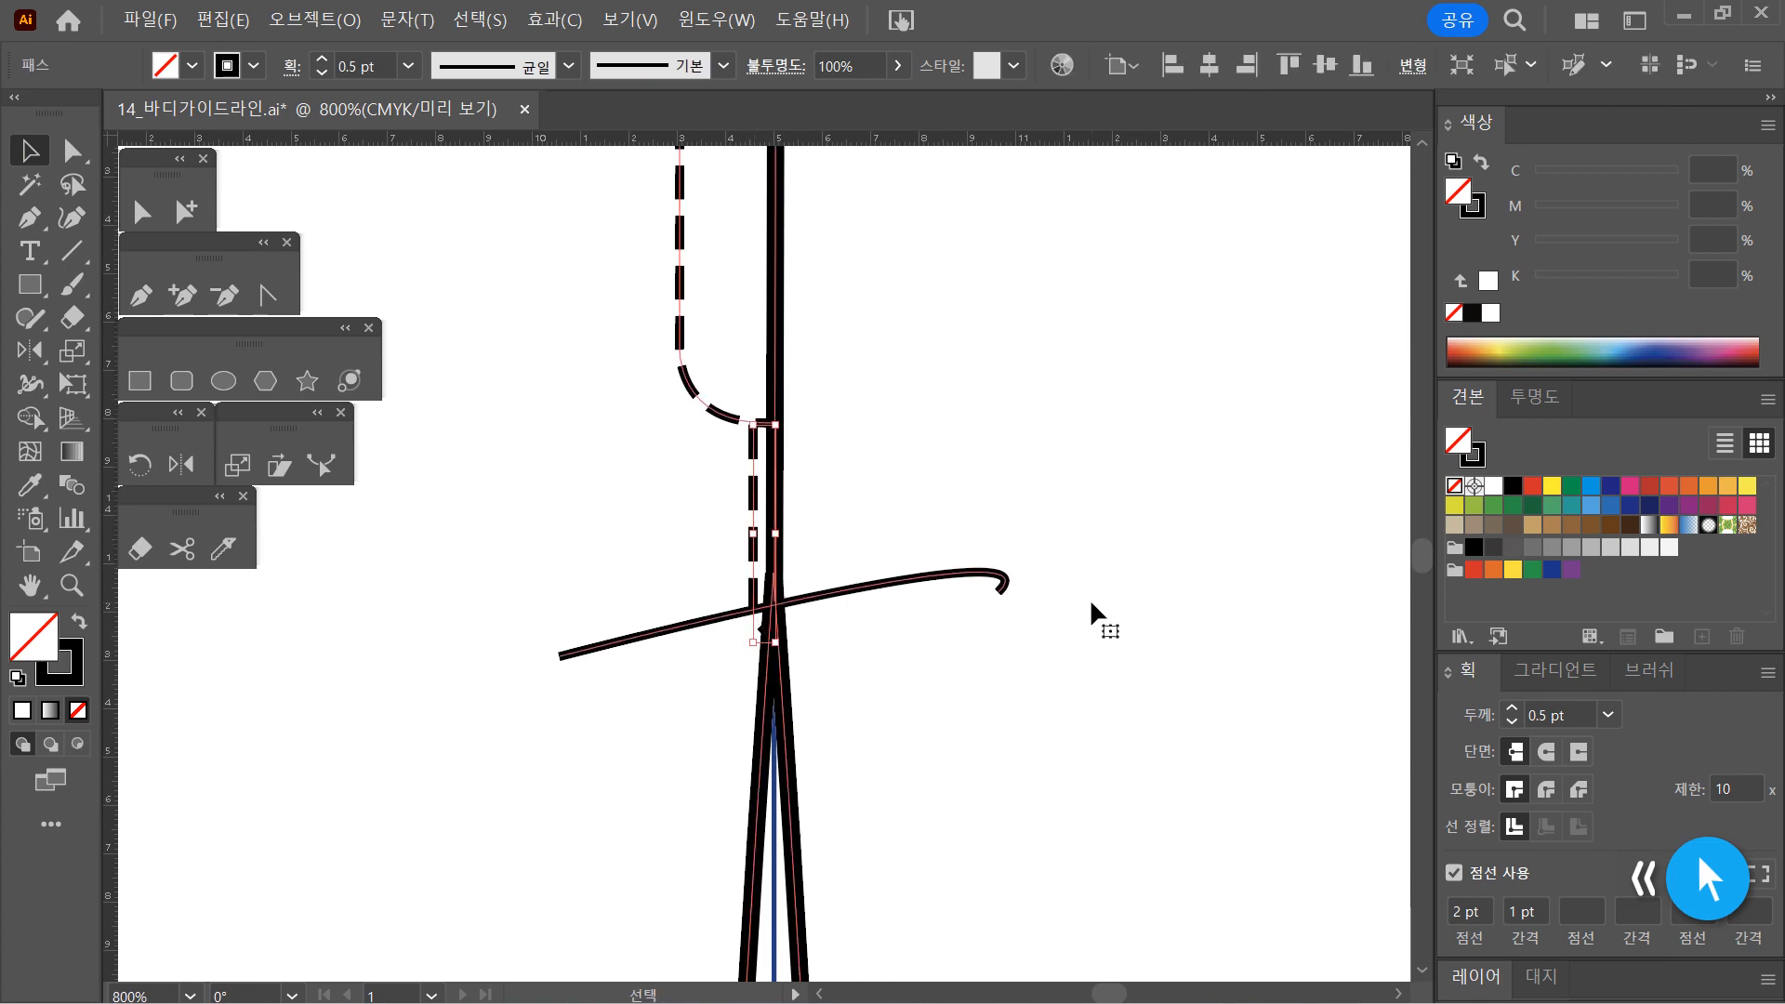
ctrl+alt+click(910, 586)
ctrl+alt+click(911, 588)
ctrl+alt+click(912, 590)
ctrl+alt+click(913, 590)
drag(952, 623, 1232, 642)
click(1237, 646)
drag(482, 198, 1186, 699)
right_click(957, 518)
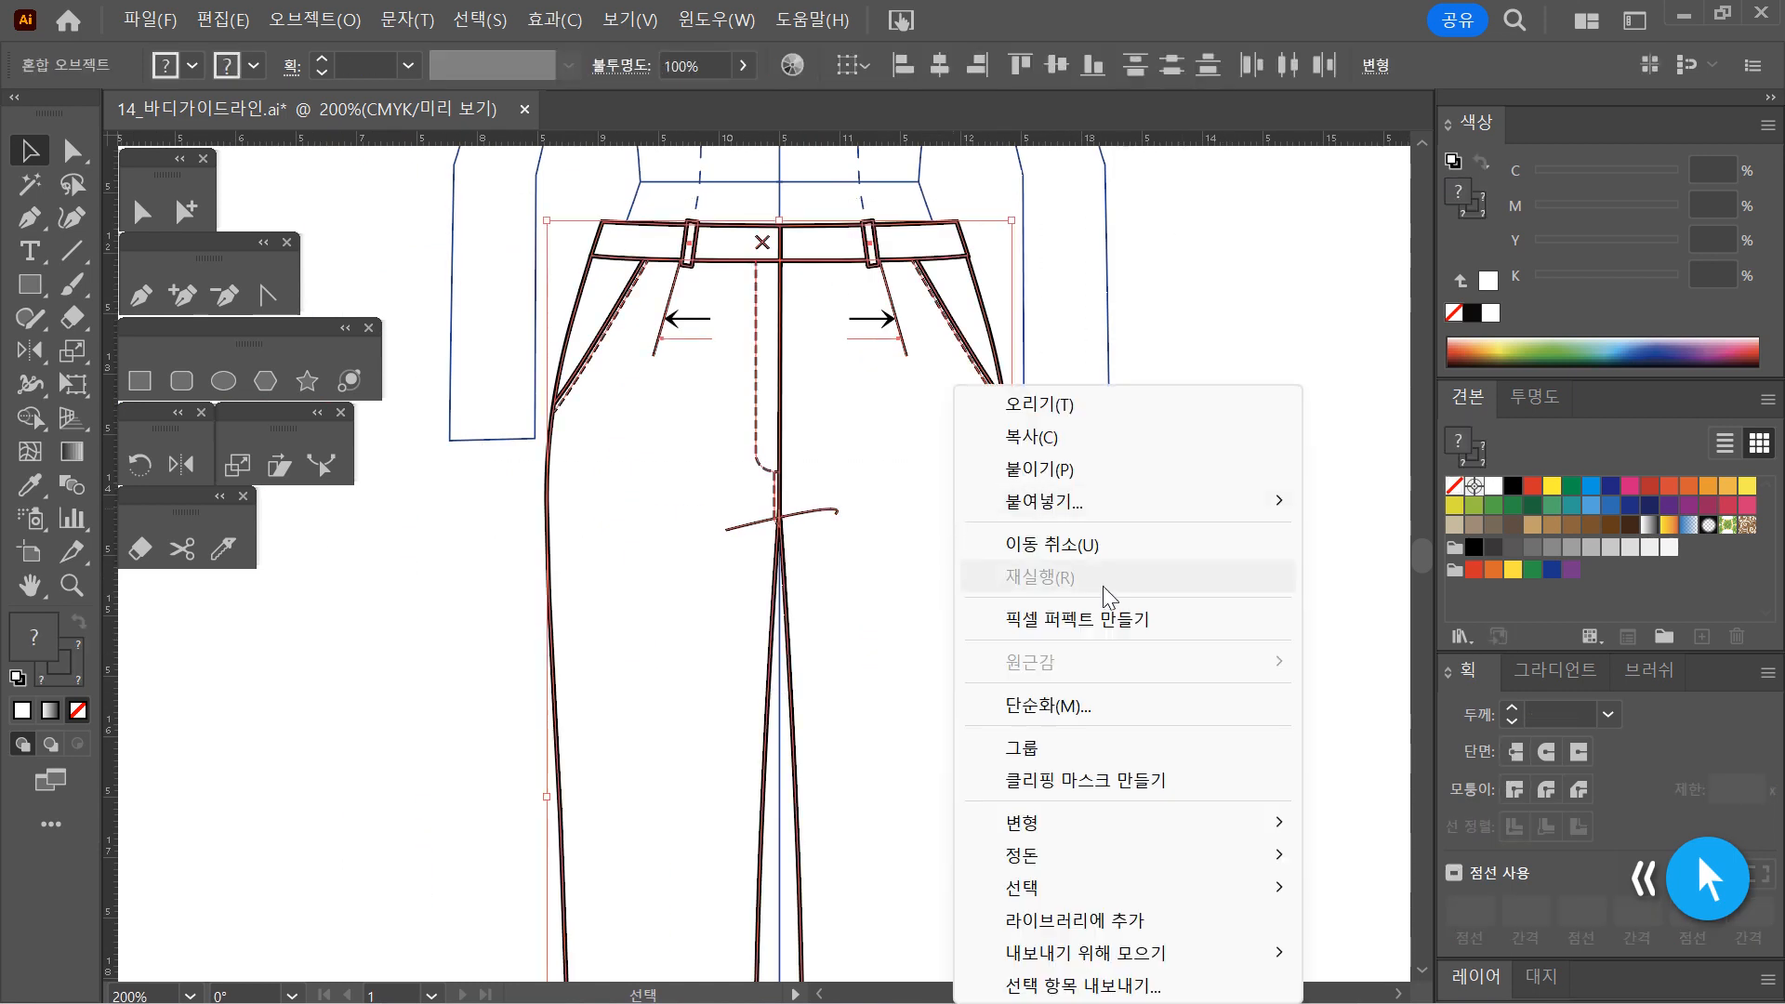
click(1063, 753)
click(908, 701)
ctrl+alt+click(861, 678)
ctrl+alt+click(781, 651)
drag(782, 651, 873, 644)
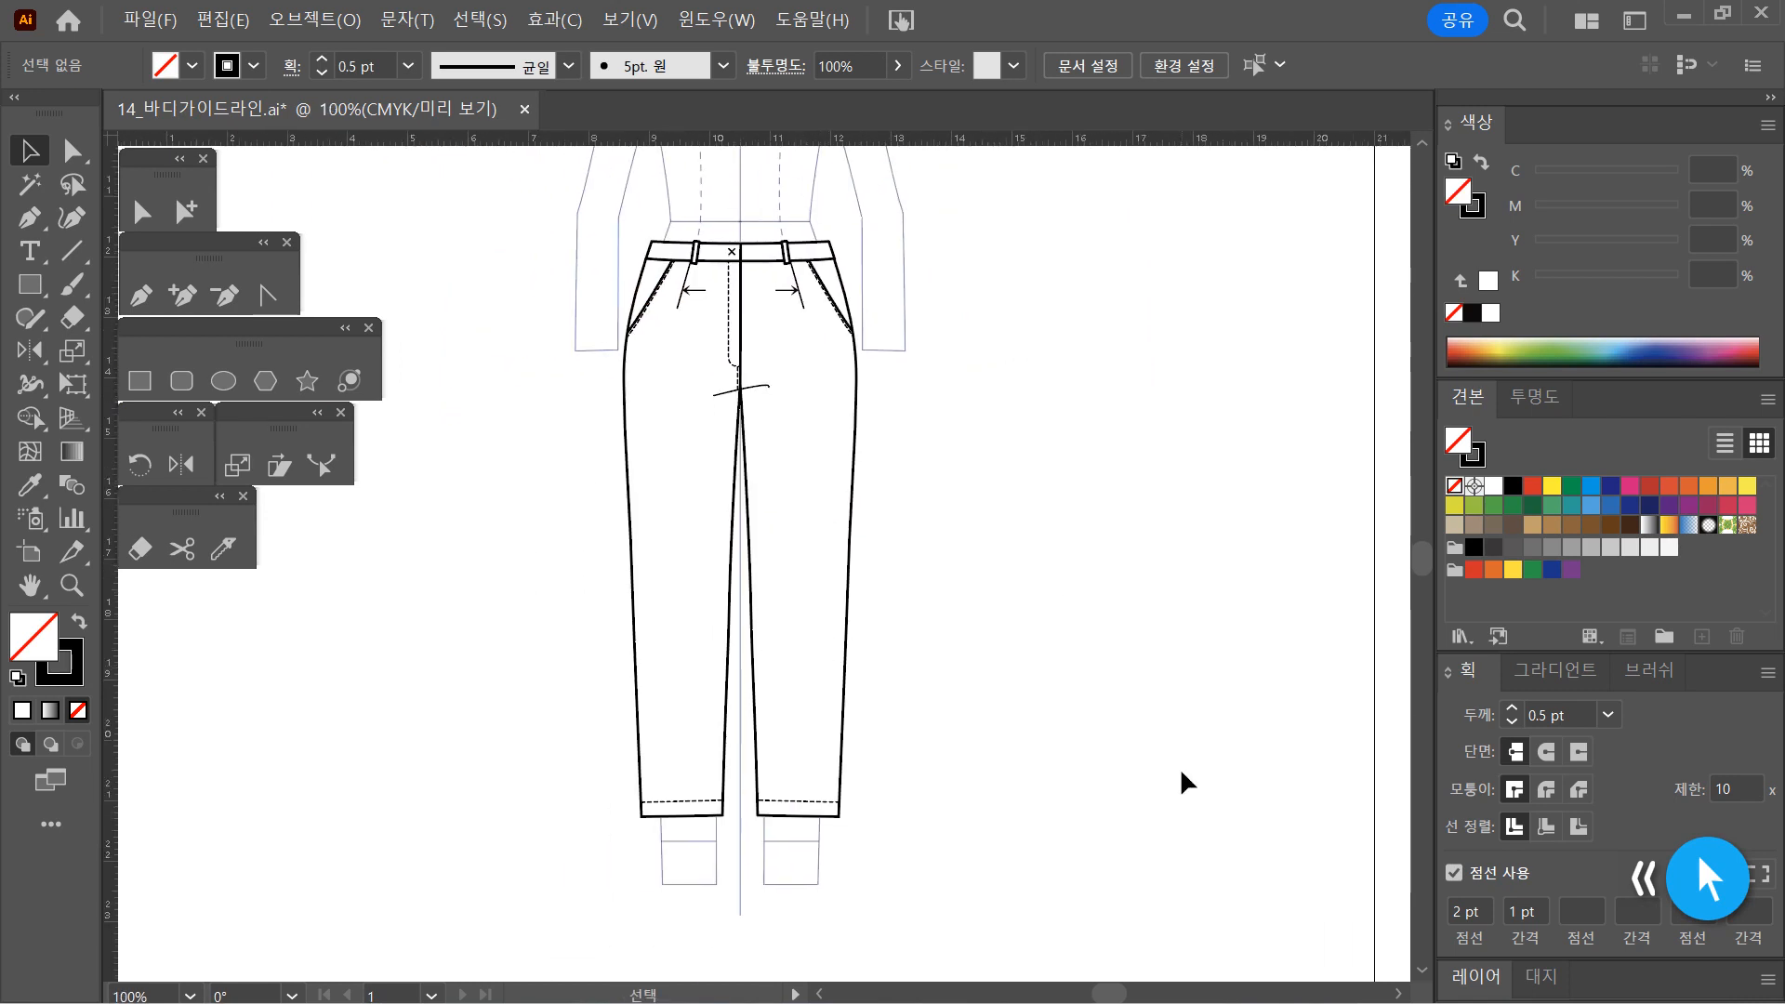